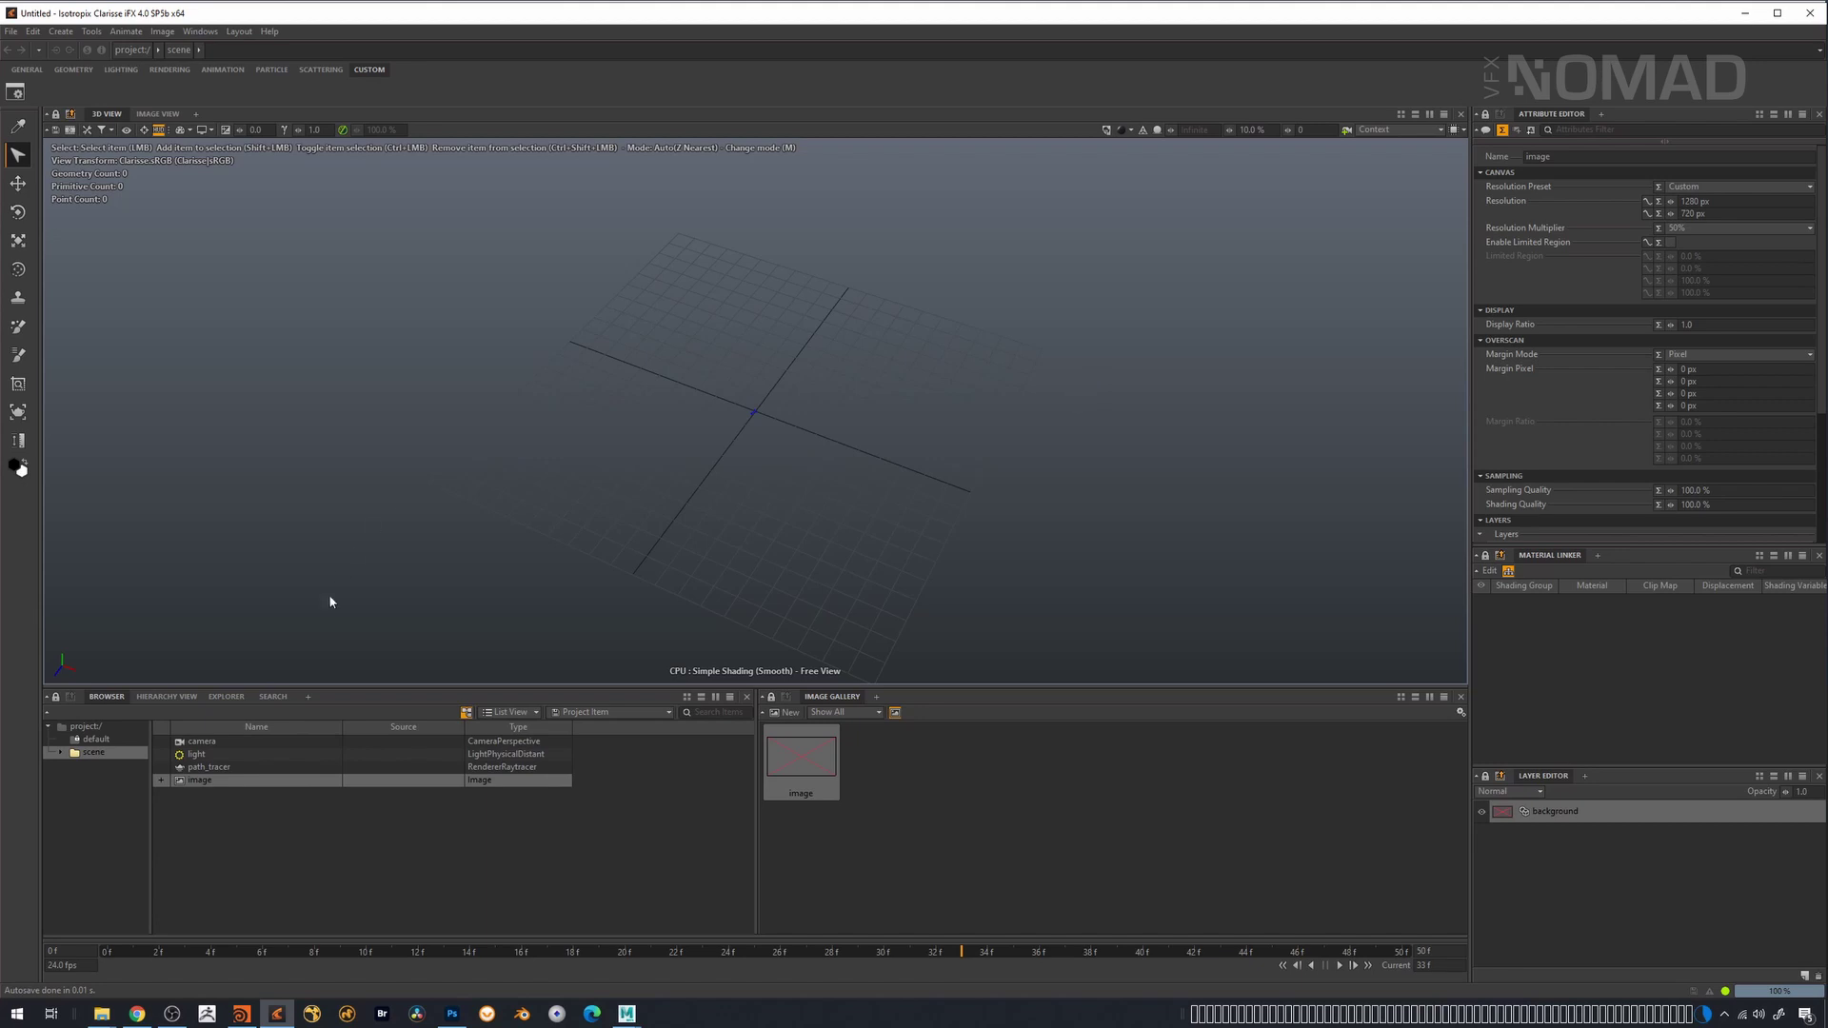
# - Create a new context in the scene and rename it volumes
pyautogui.click(239, 821)
pyautogui.rightClick(221, 825)
pyautogui.moveTo(338, 666)
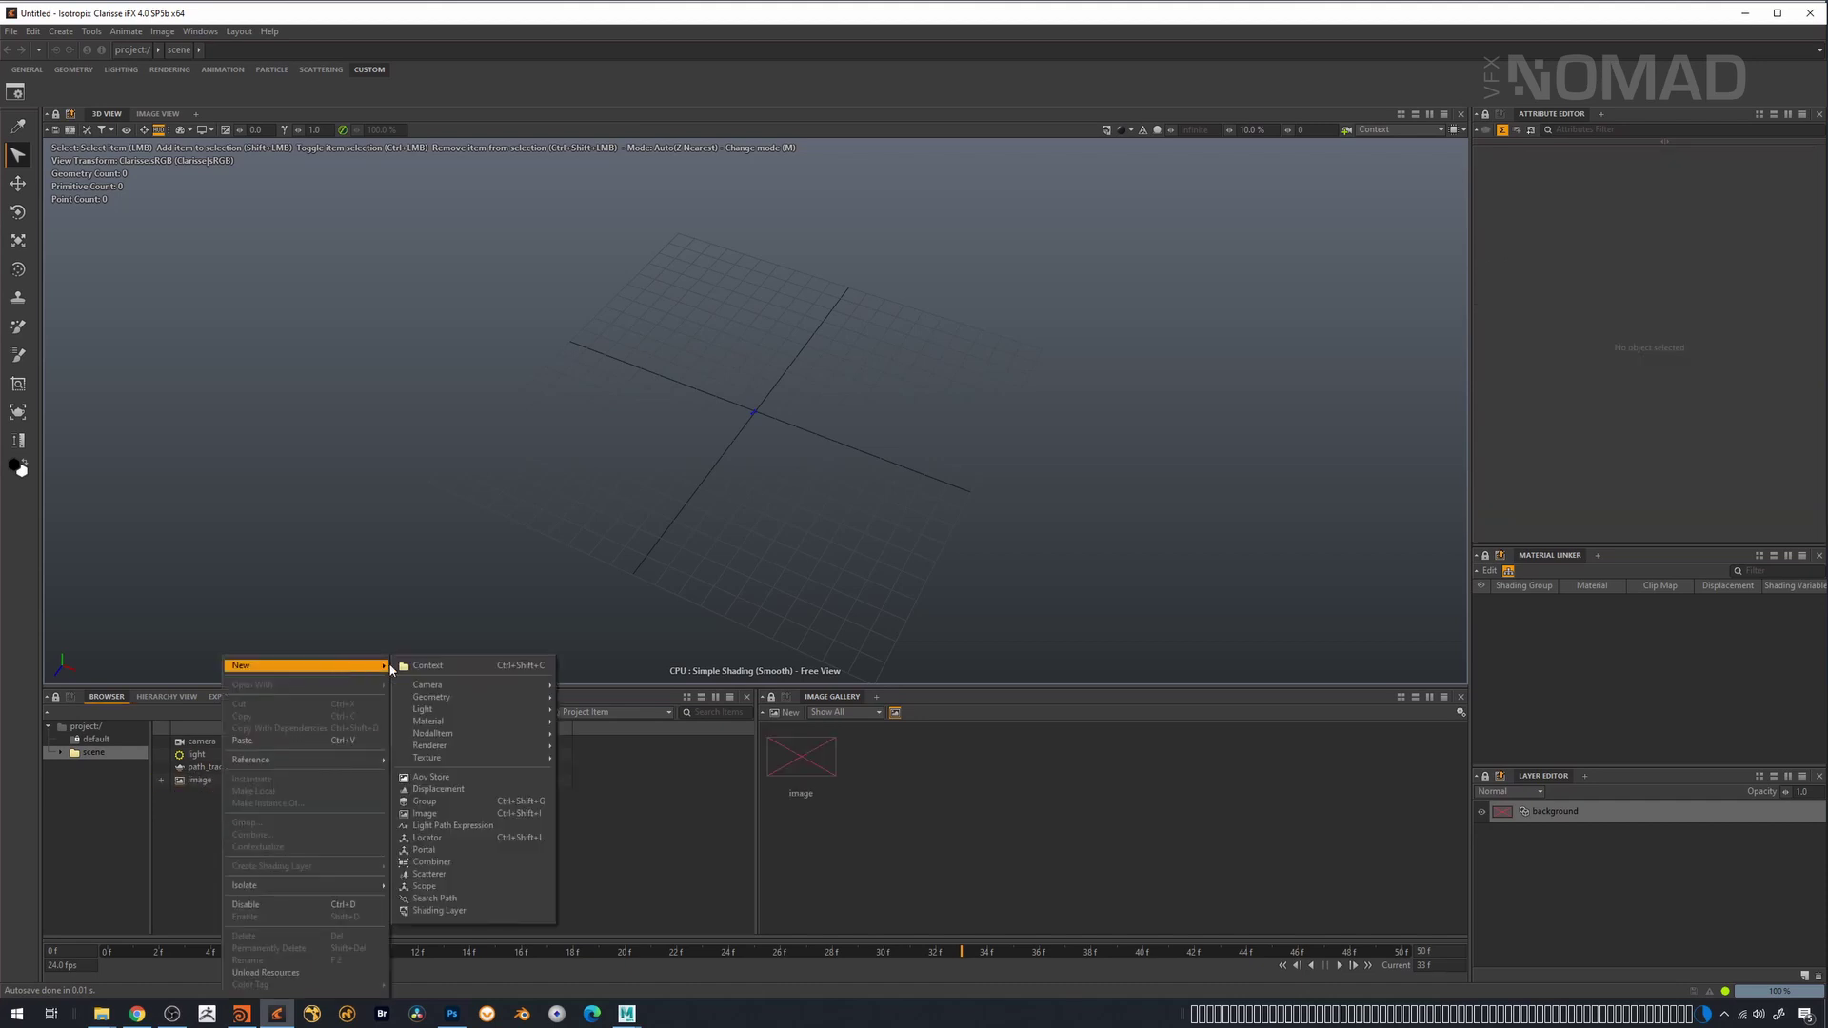
pyautogui.click(428, 671)
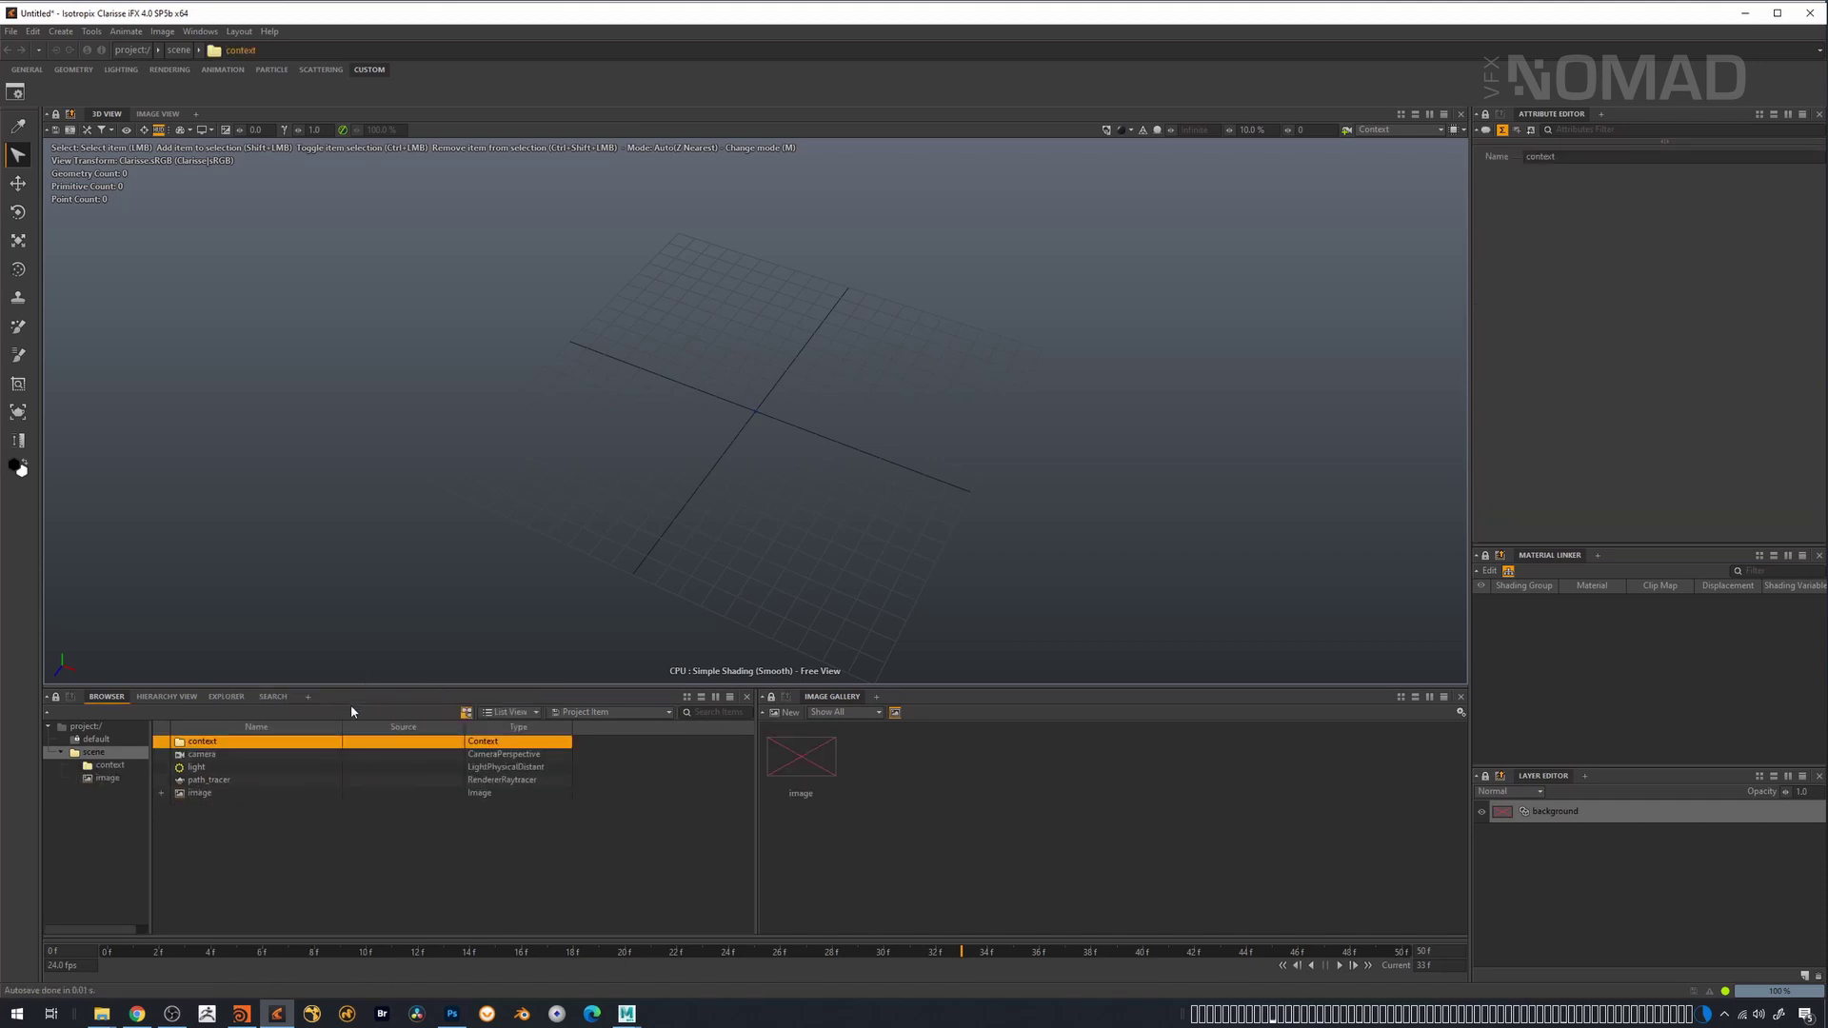
pyautogui.press('F2')
pyautogui.write('volumes')
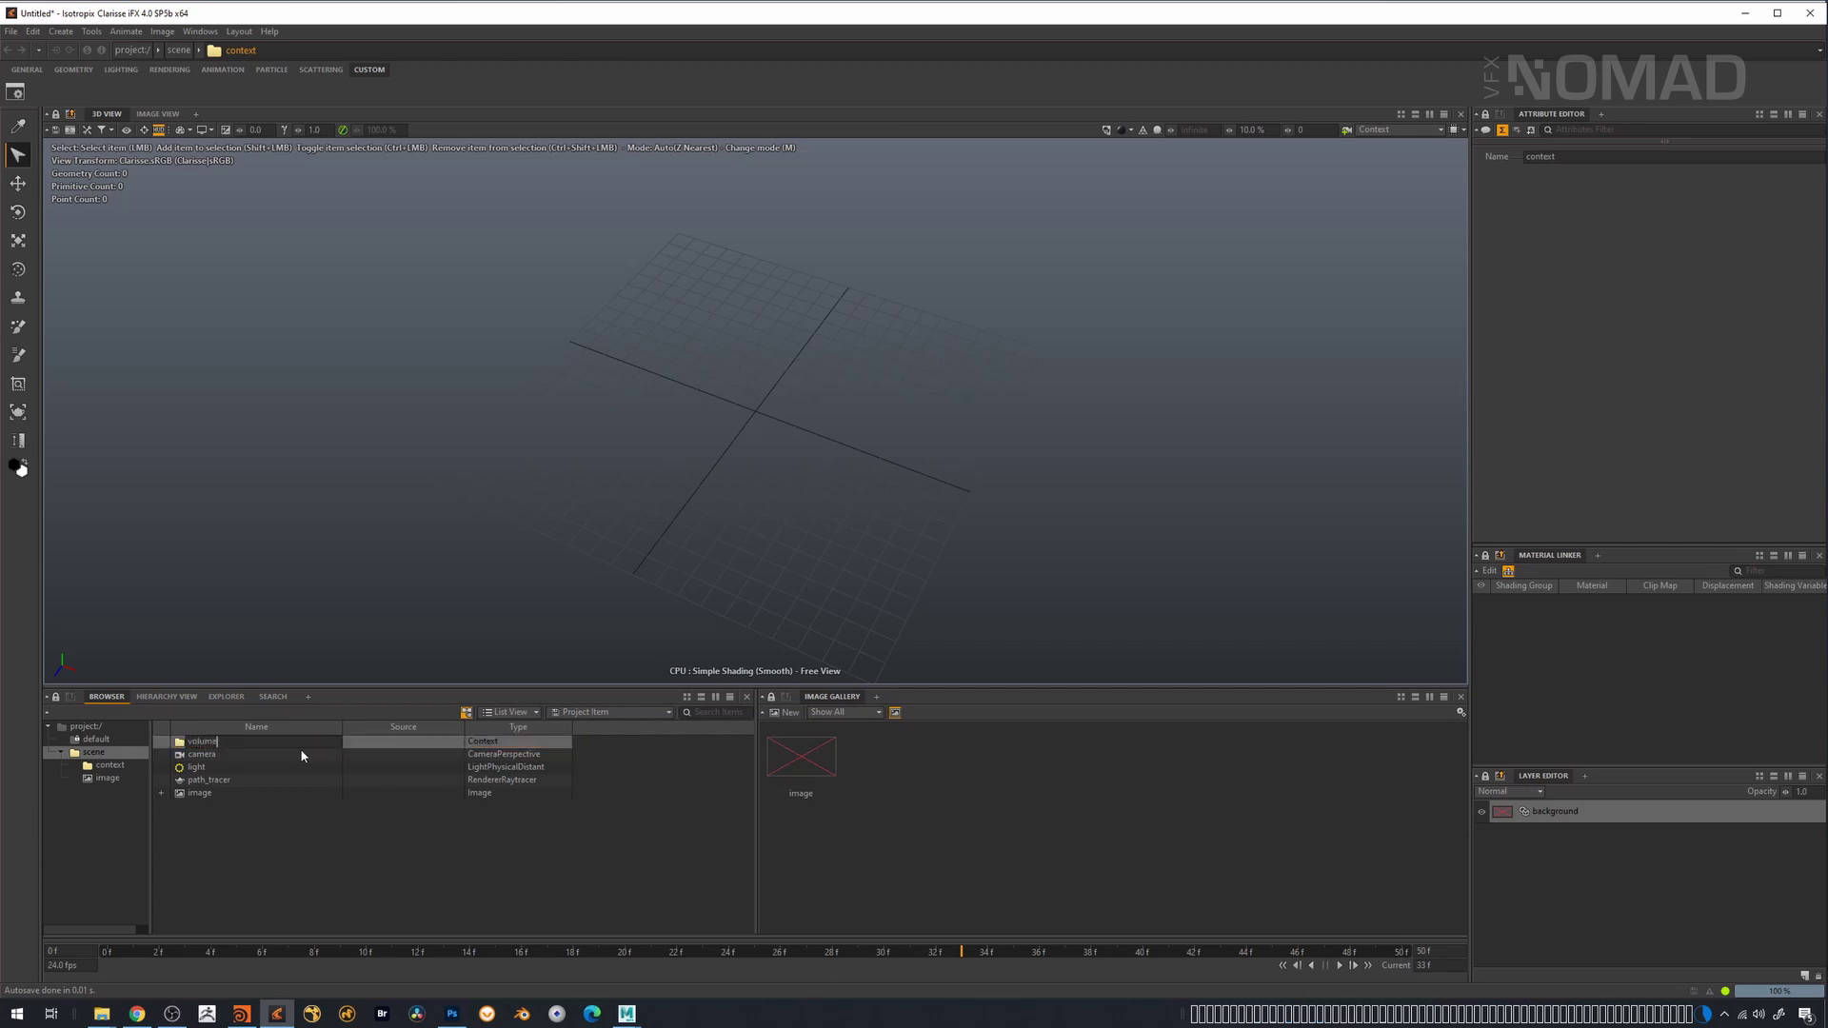
pyautogui.press('Return')
pyautogui.press('Return')
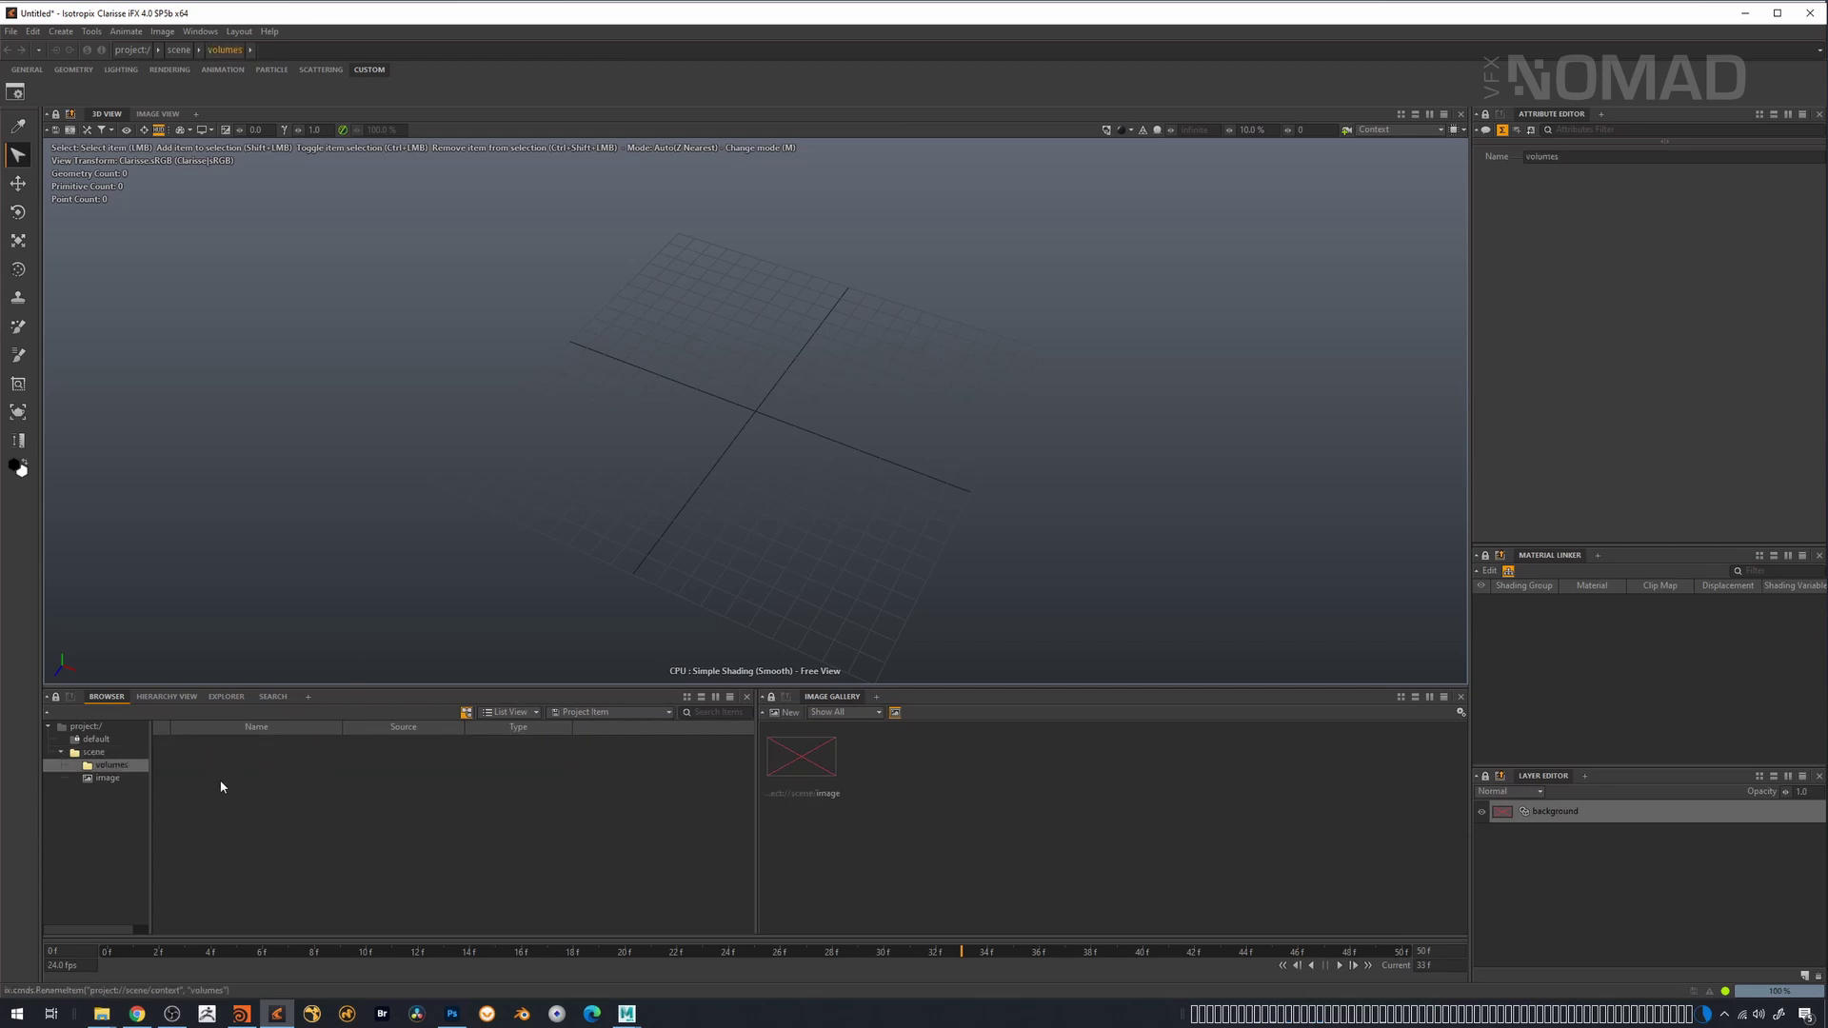
# - Create a volume box geometry inside the volumes context
pyautogui.click(111, 754)
pyautogui.click(112, 767)
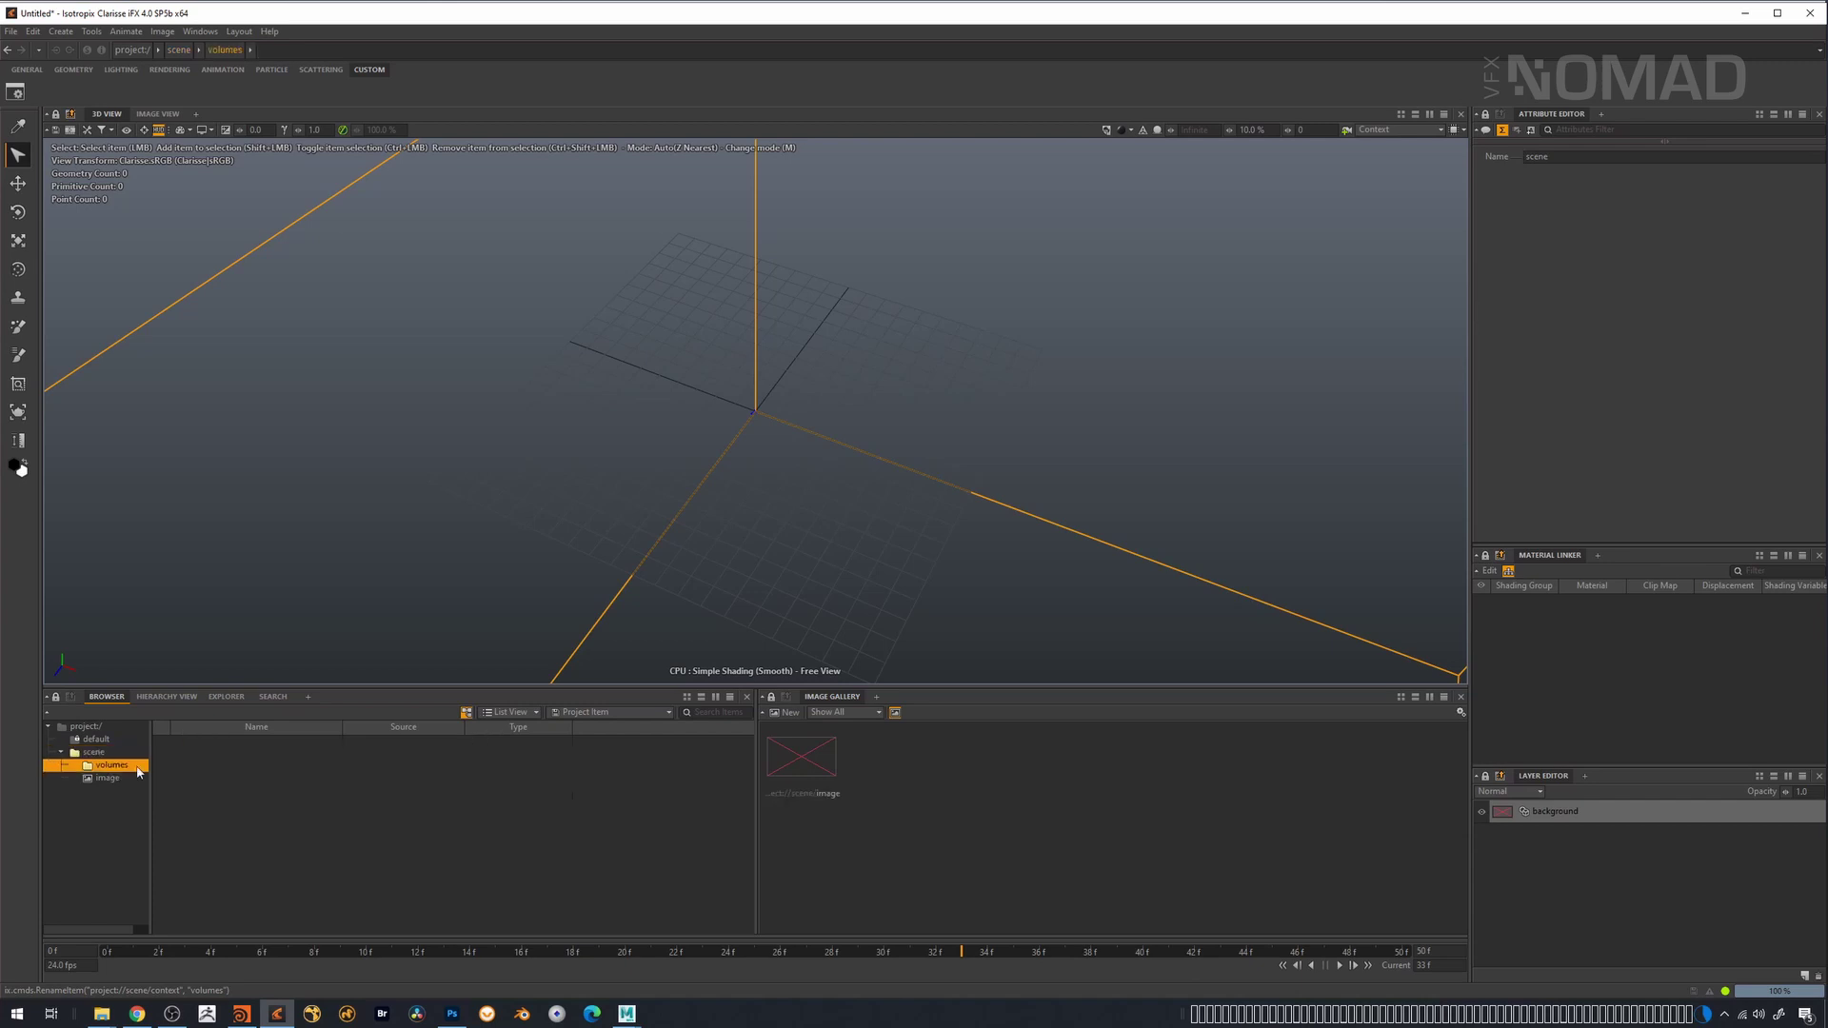
pyautogui.rightClick(218, 758)
pyautogui.moveTo(352, 666)
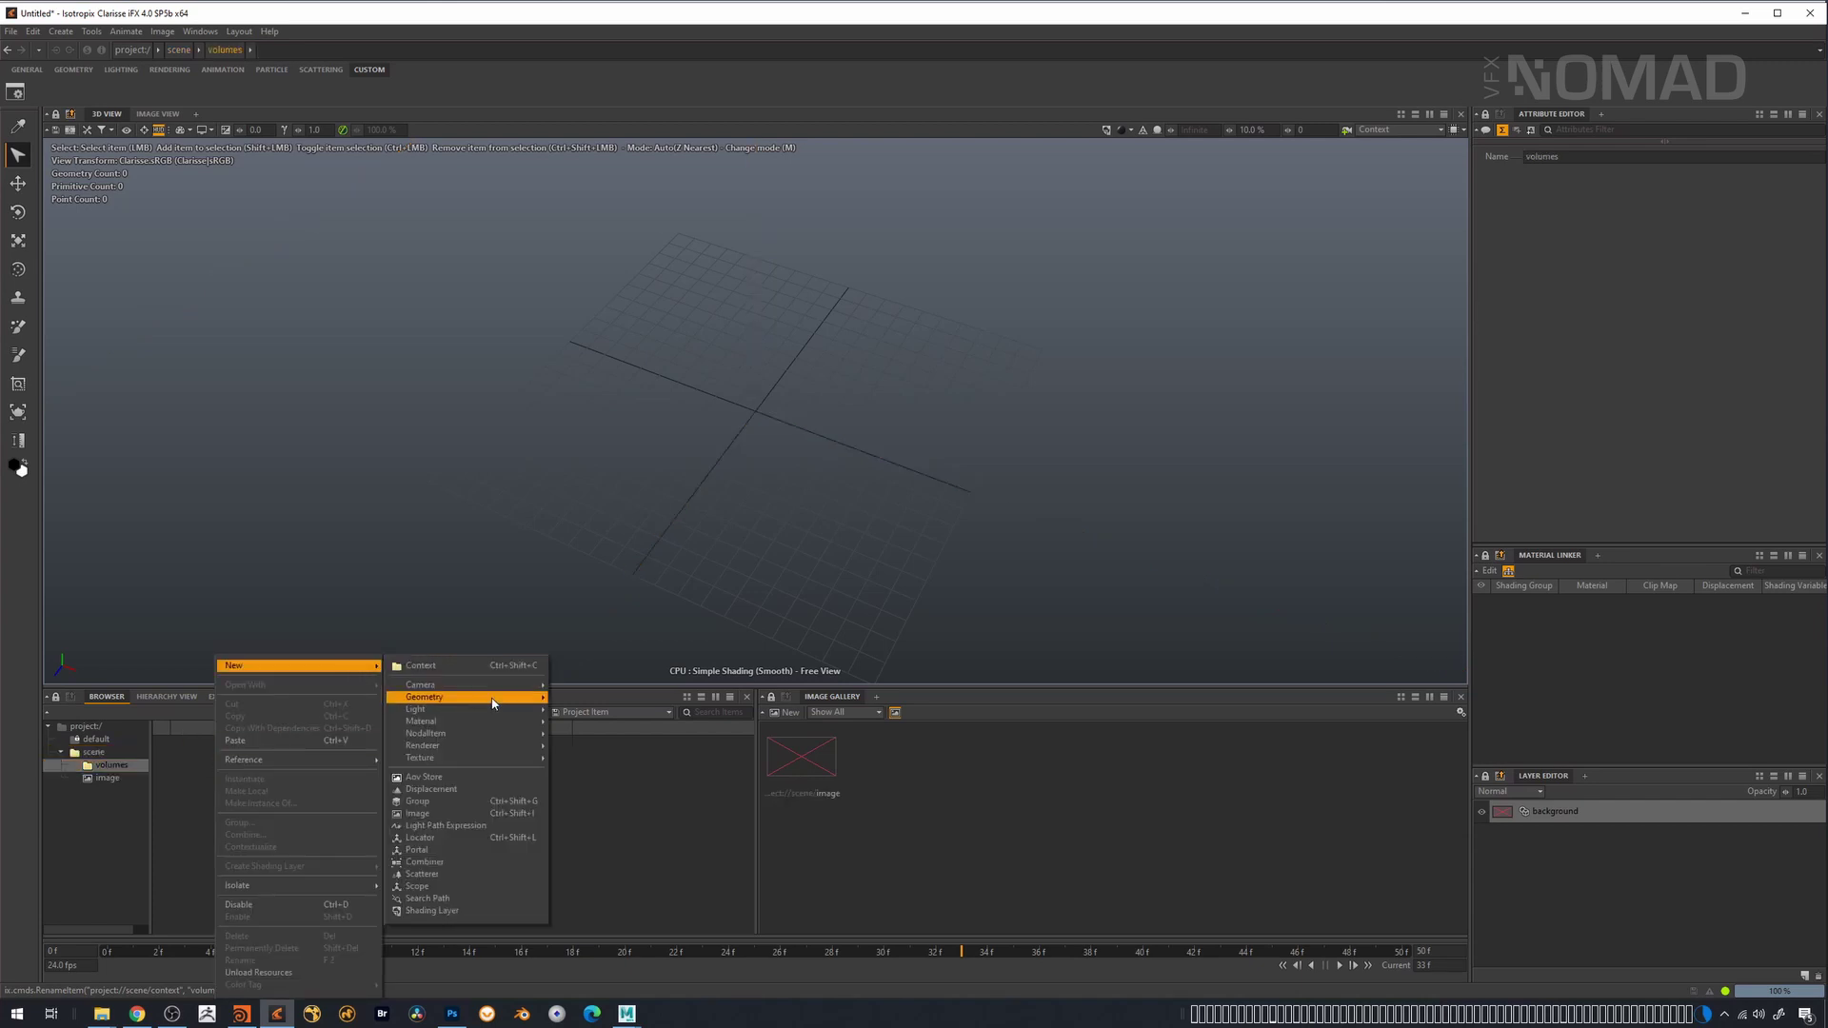
pyautogui.moveTo(486, 707)
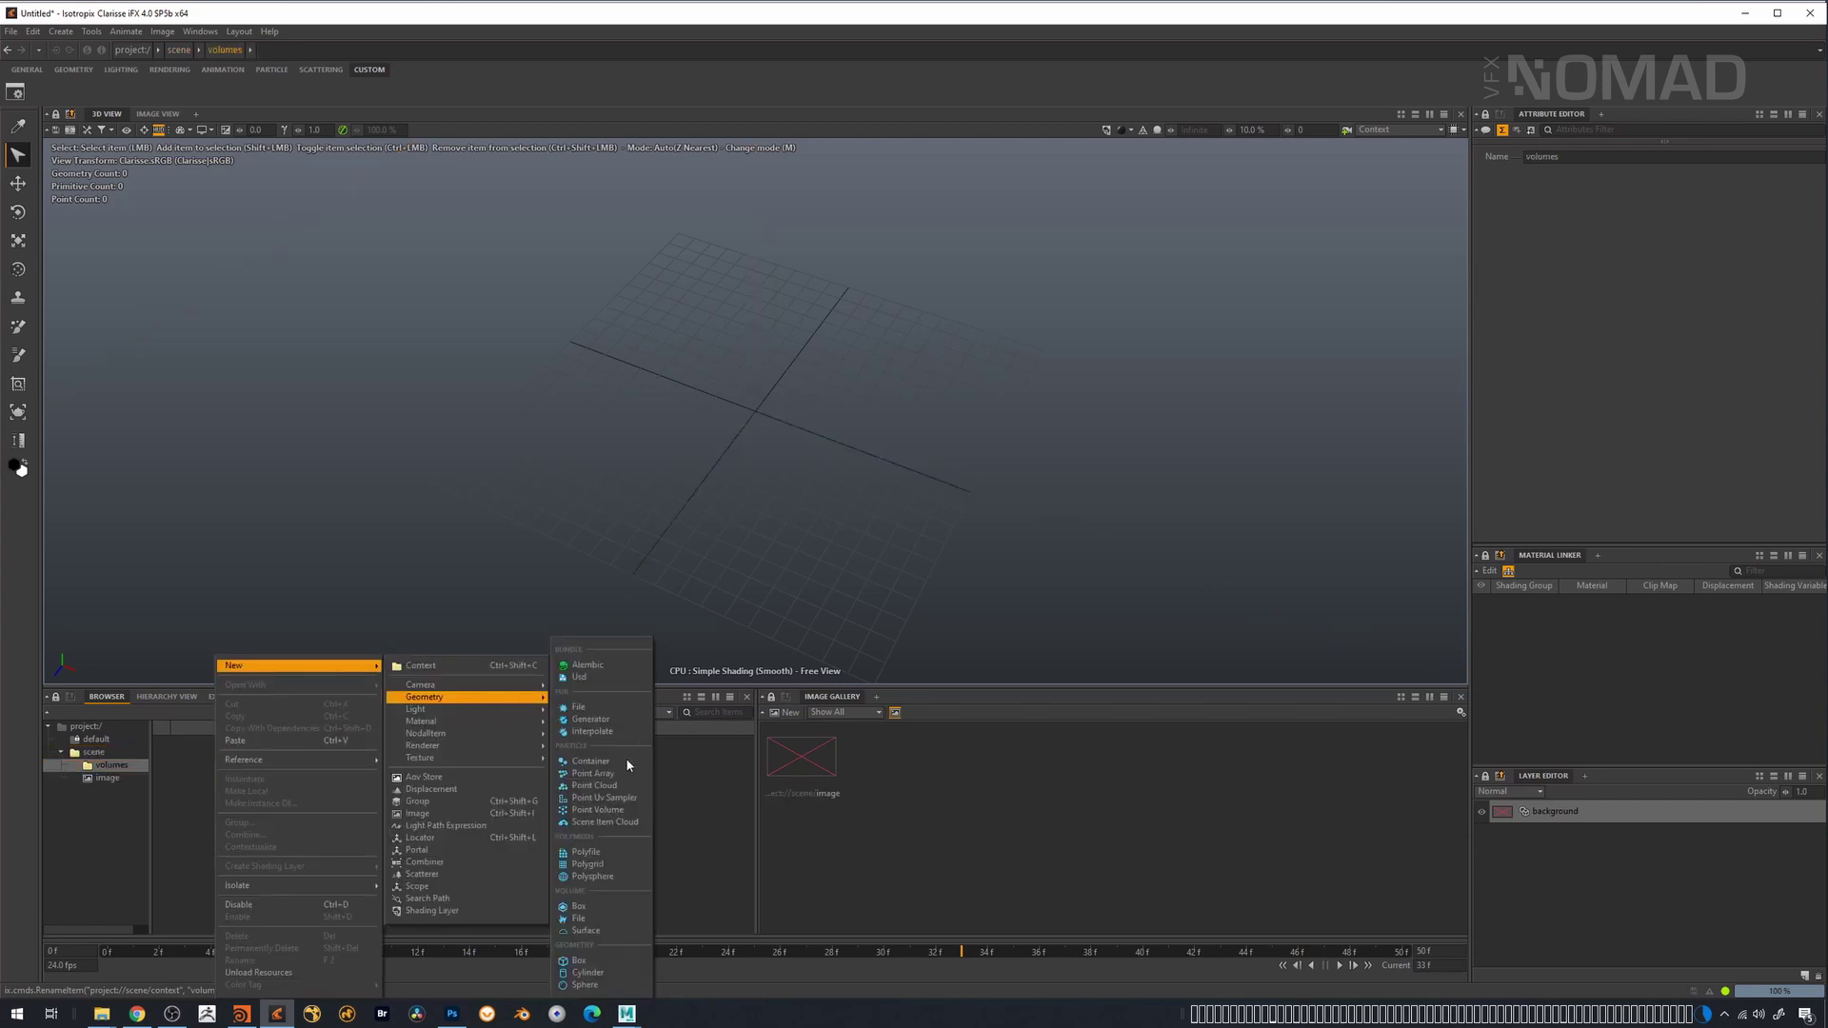
pyautogui.click(603, 909)
# - Scale the volume box uniformly to about 5.55 around the scene's origin
pyautogui.keyDown('alt'); pyautogui.moveTo(798, 474); pyautogui.dragTo(790, 423); pyautogui.keyUp('alt')
pyautogui.keyDown('alt'); pyautogui.moveTo(822, 361); pyautogui.dragTo(822, 353); pyautogui.keyUp('alt')
pyautogui.press('e')
pyautogui.press('r')
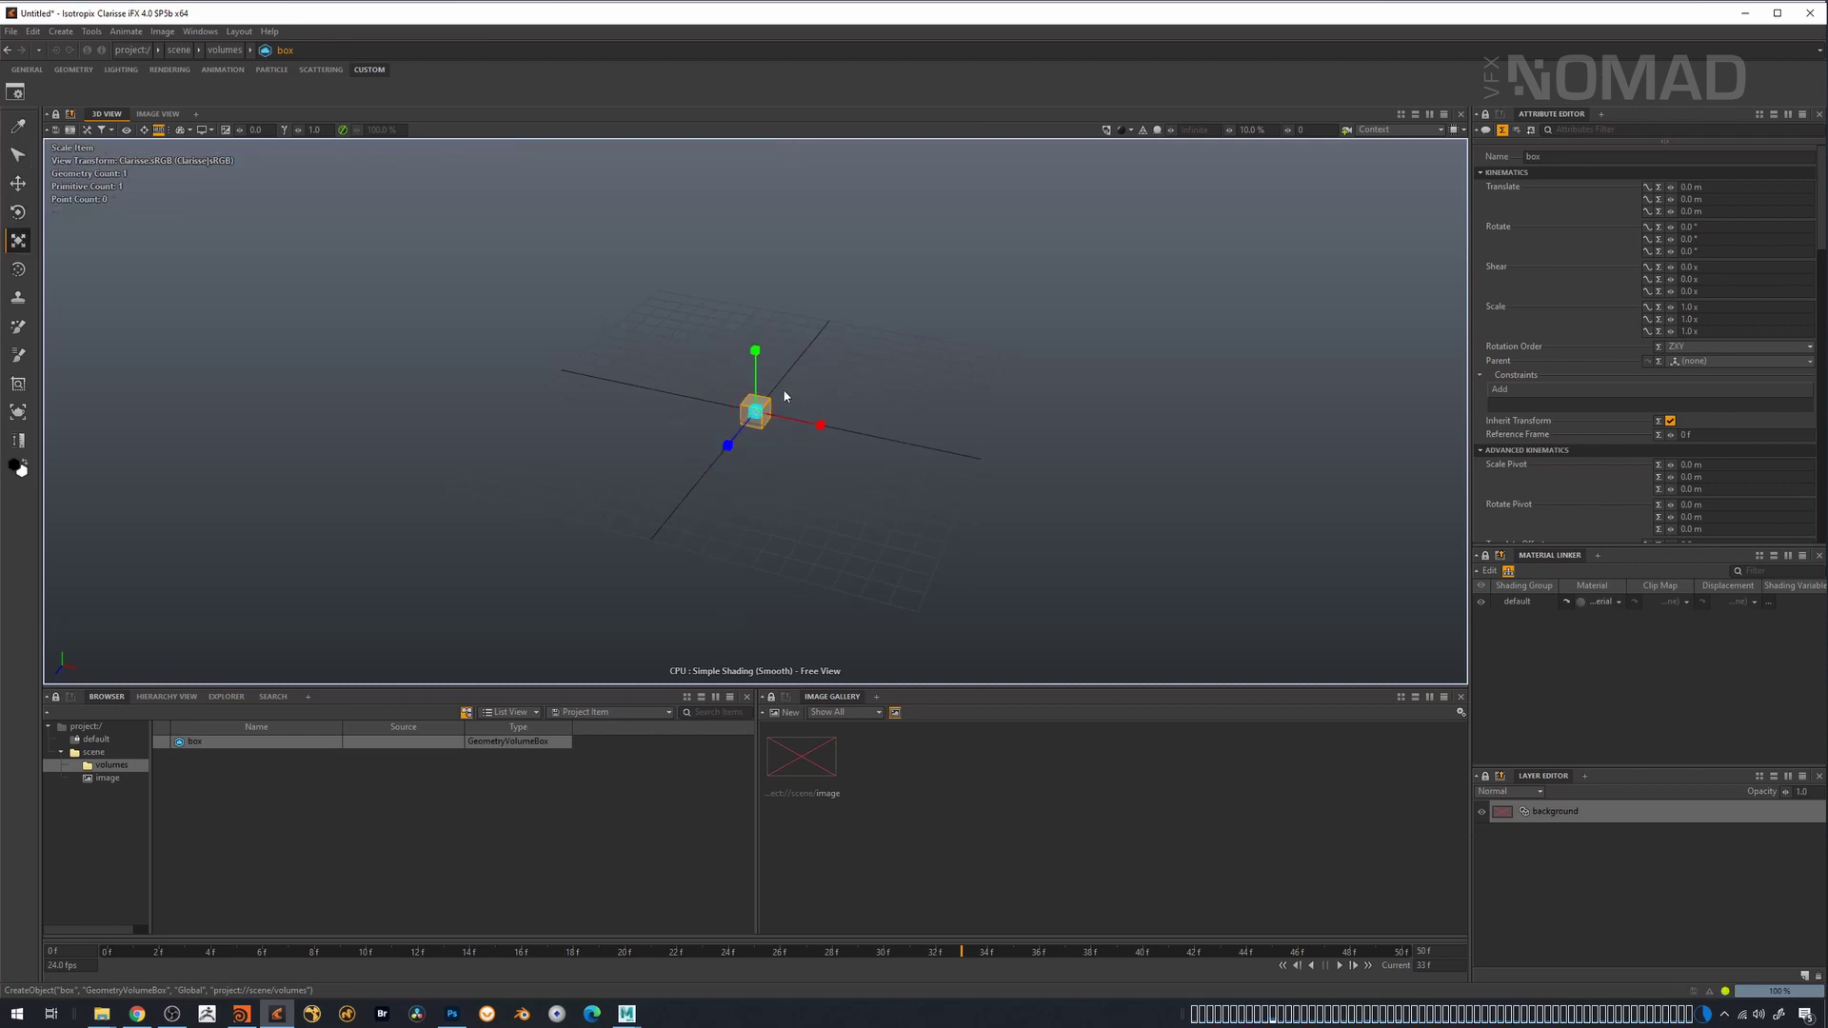
pyautogui.moveTo(756, 411); pyautogui.dragTo(1123, 372)
# - Add a Material Editor and a Material Linker alongside the Image Gallery
pyautogui.click(876, 696)
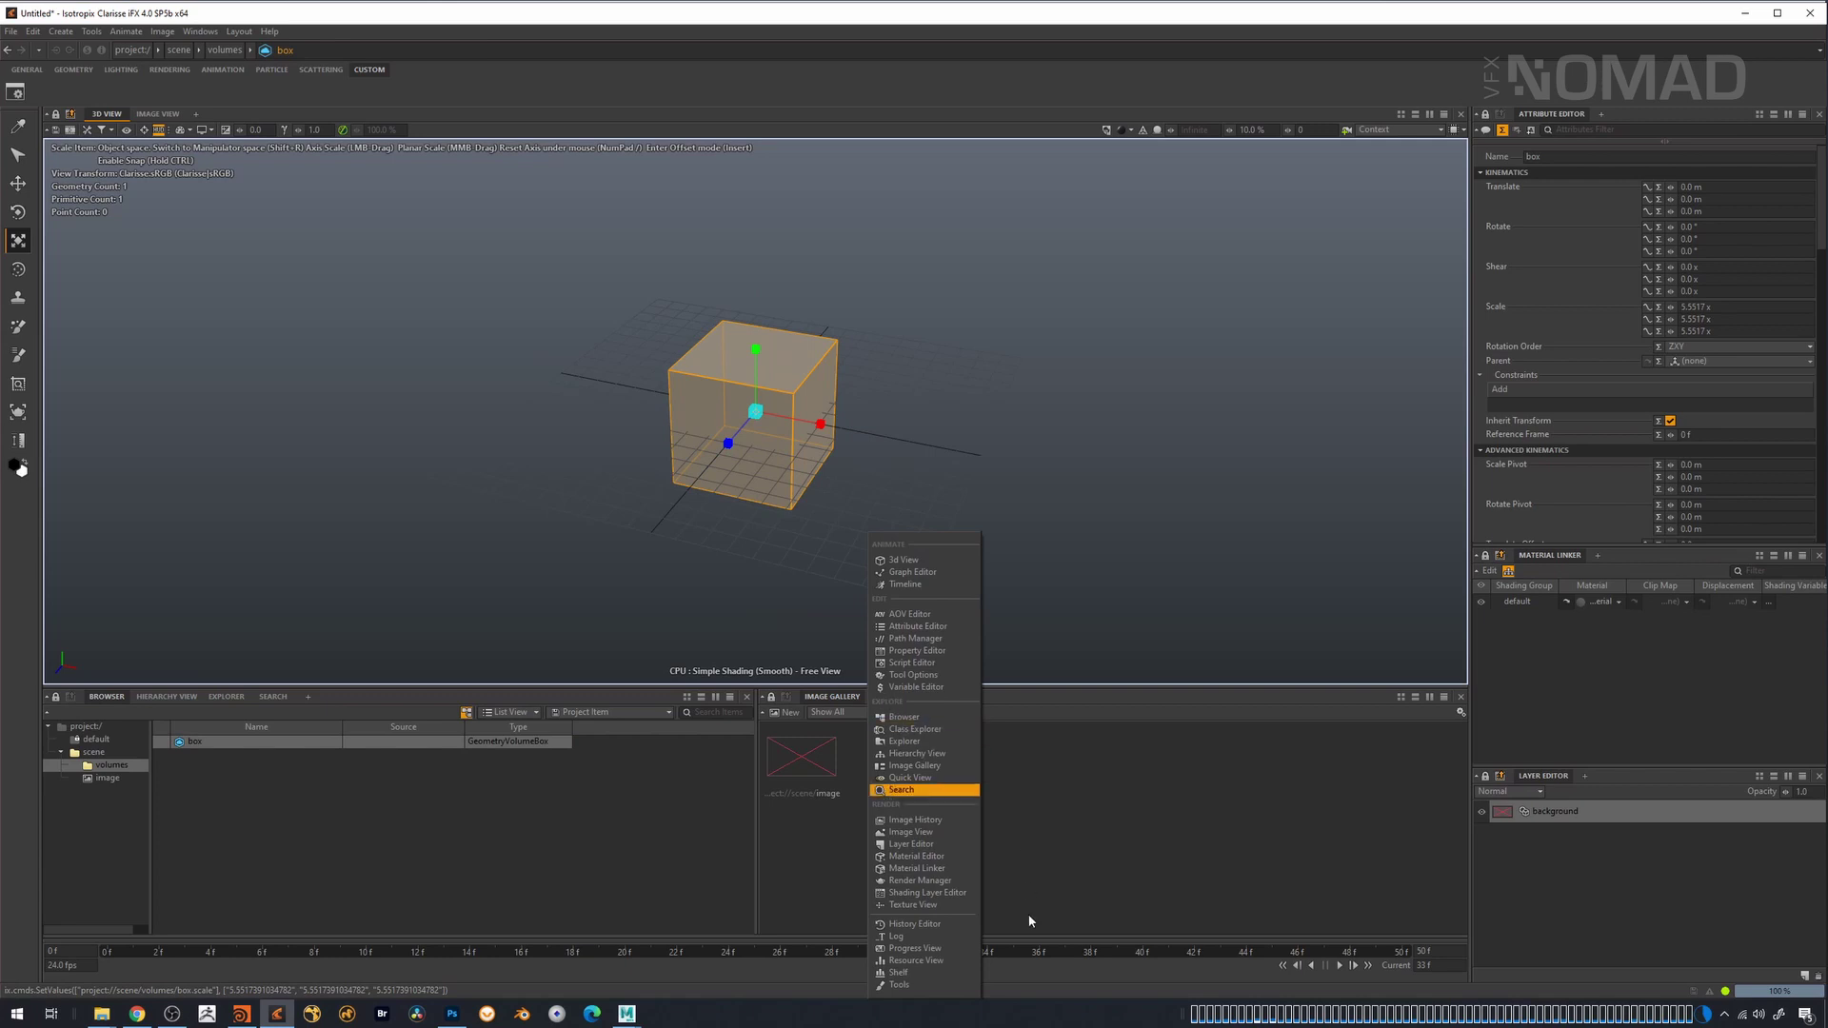
pyautogui.click(955, 857)
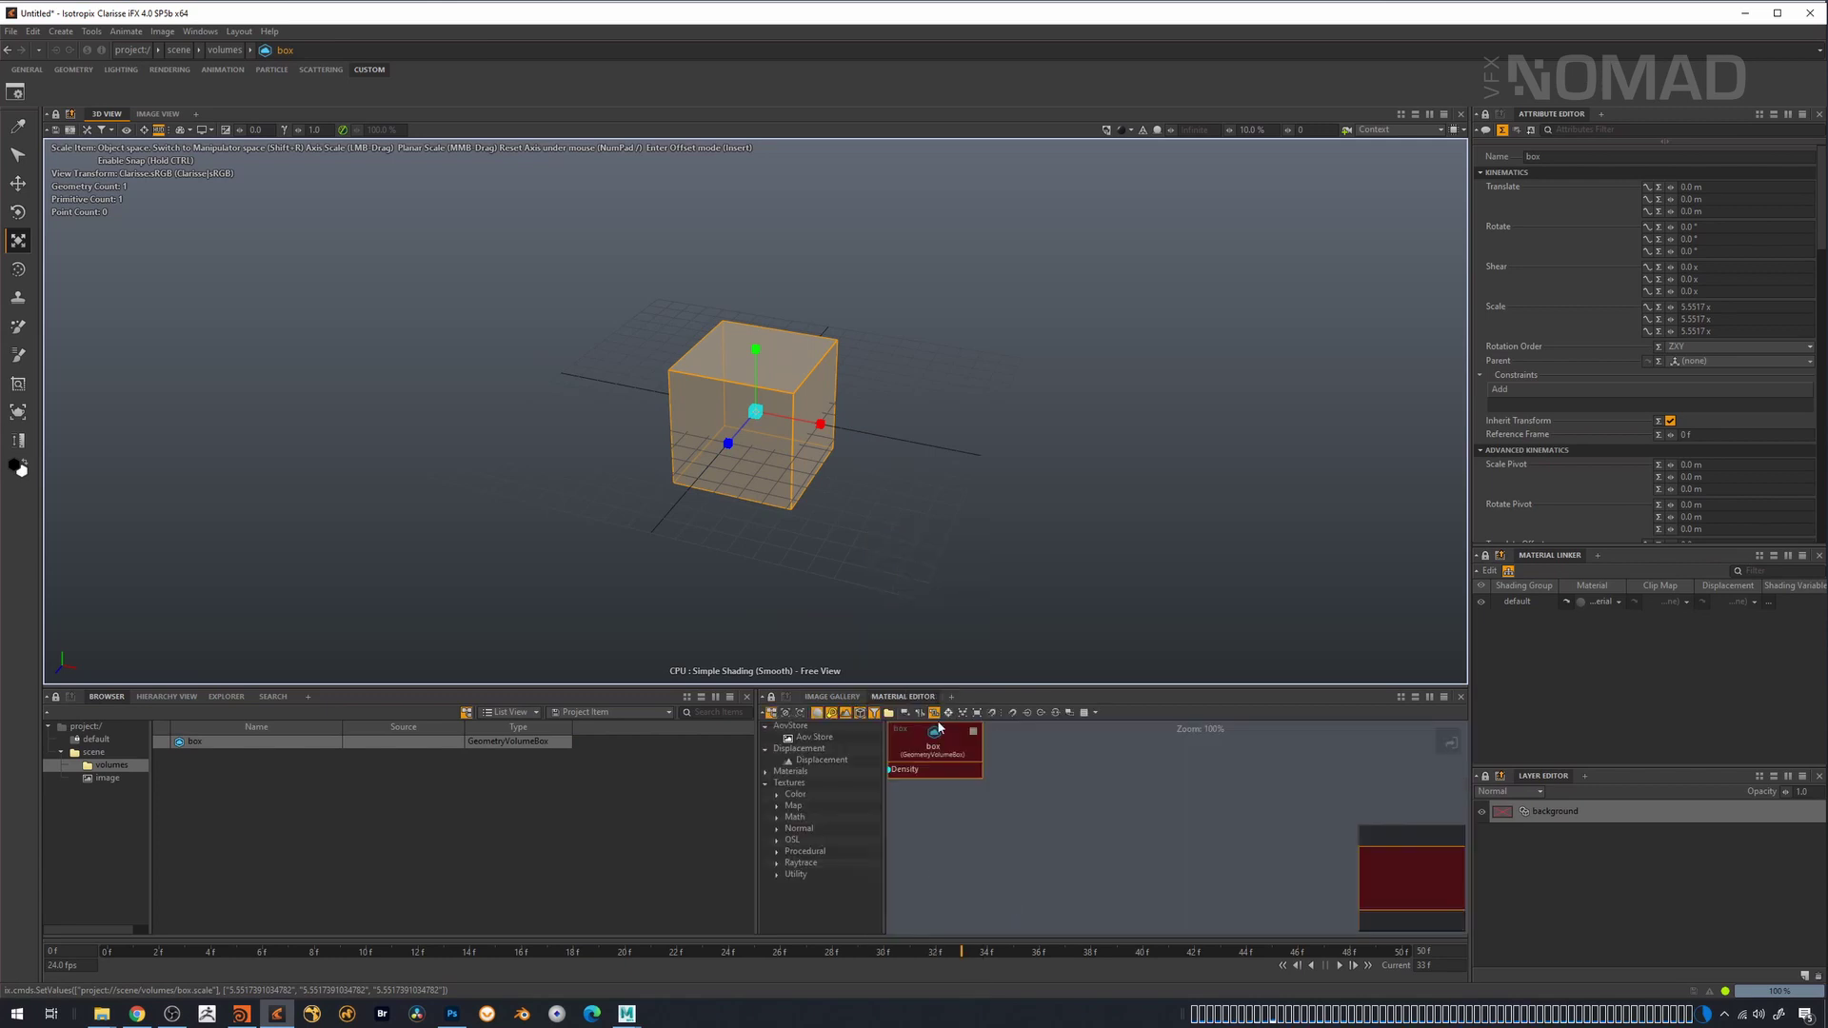
pyautogui.click(951, 696)
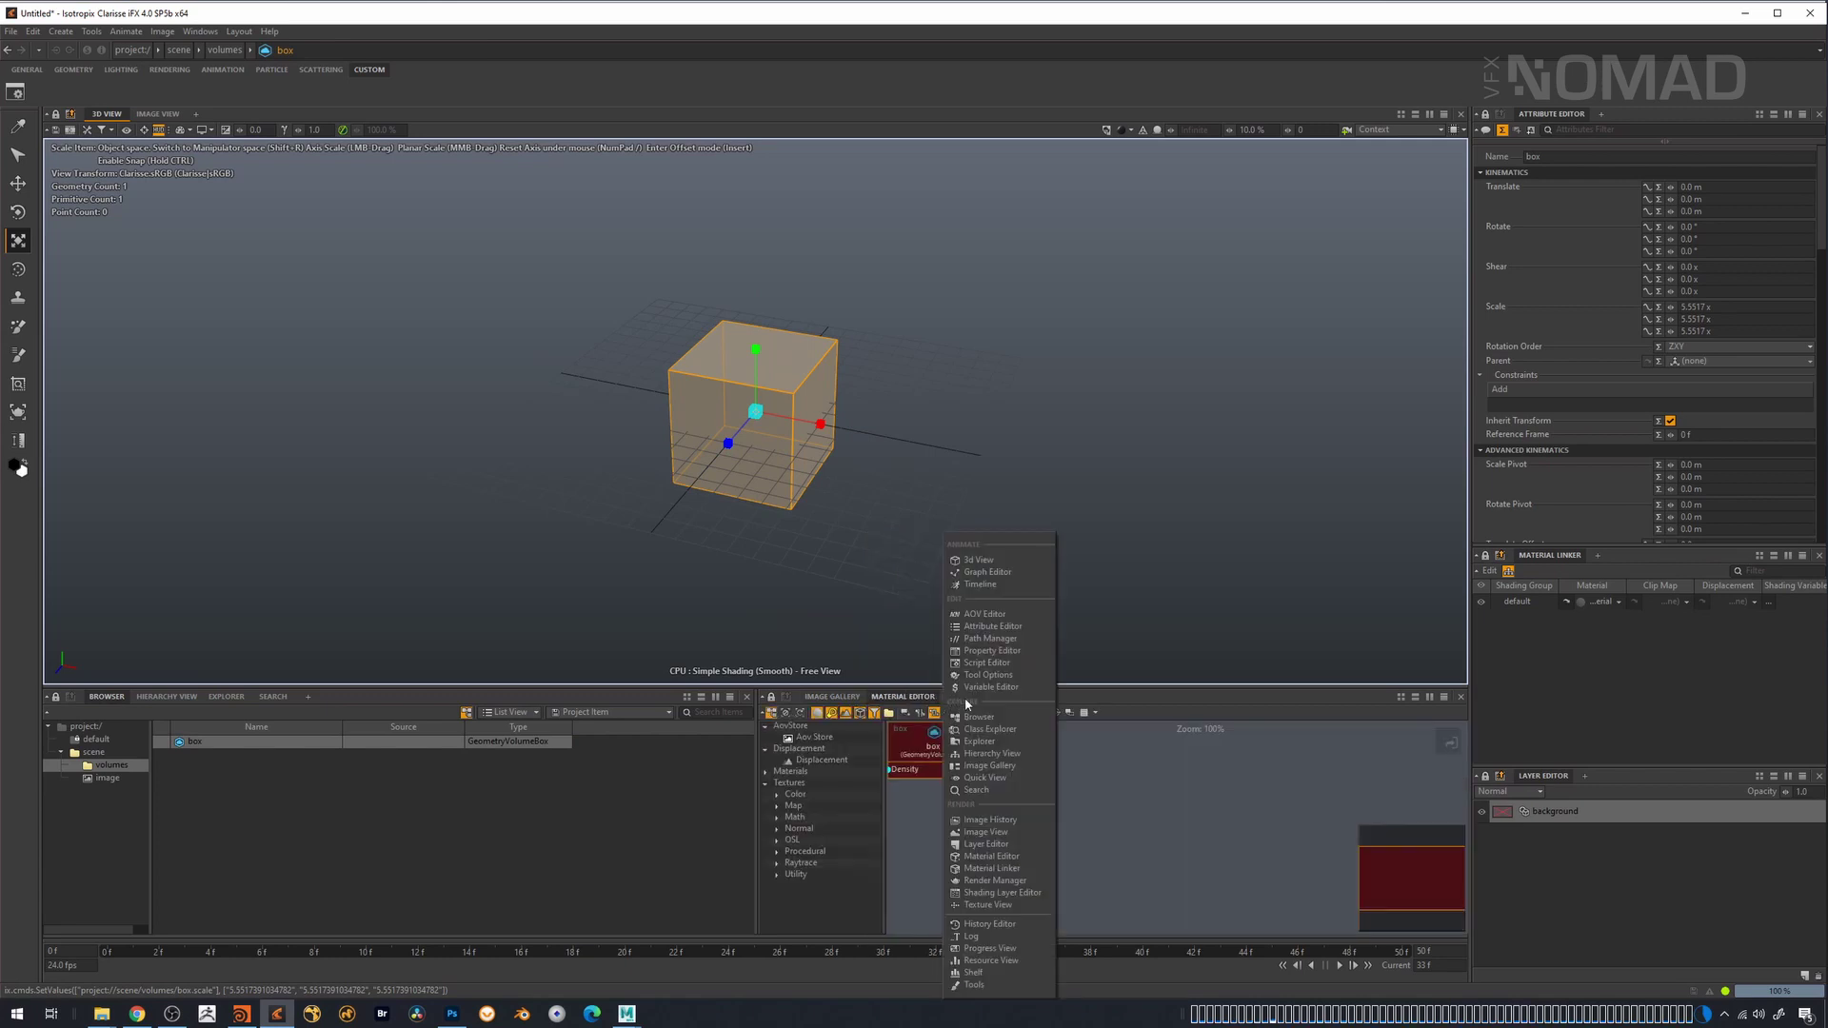
pyautogui.click(1034, 870)
# - Create a Volume material in the volumes context and assign it to the box's default shading group
pyautogui.rightClick(294, 804)
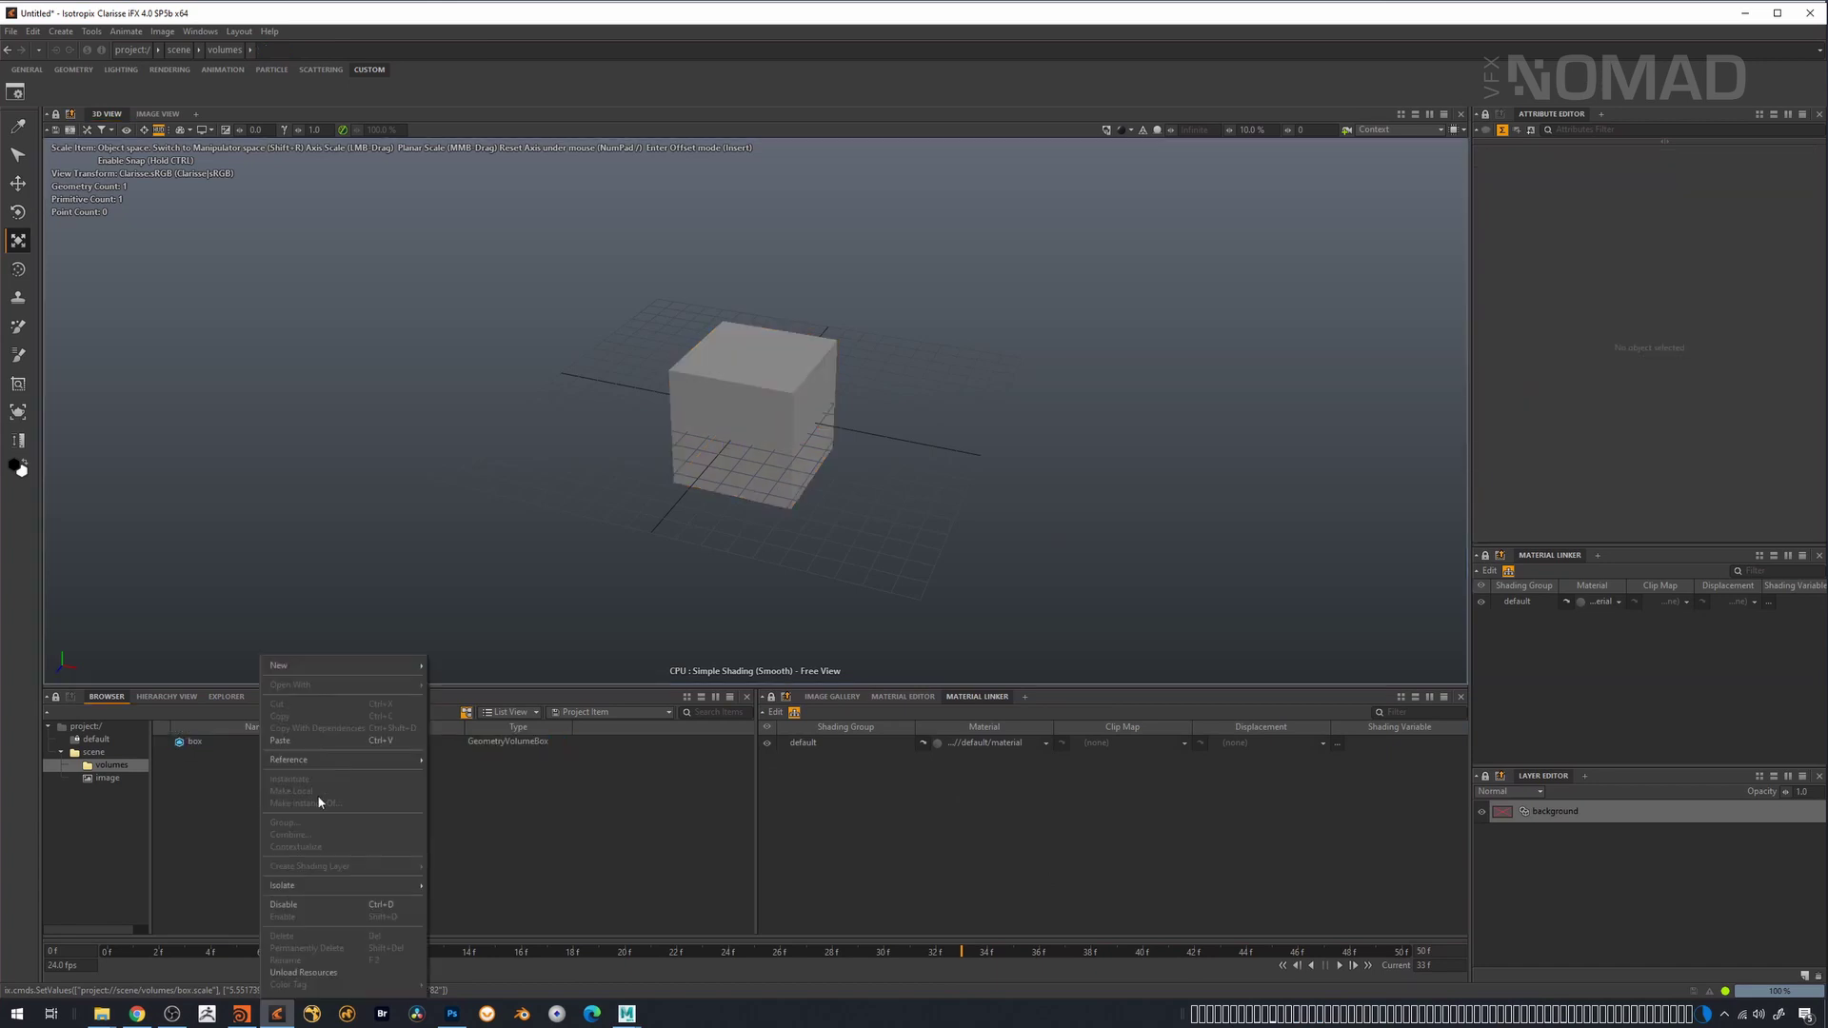
pyautogui.write('volume')
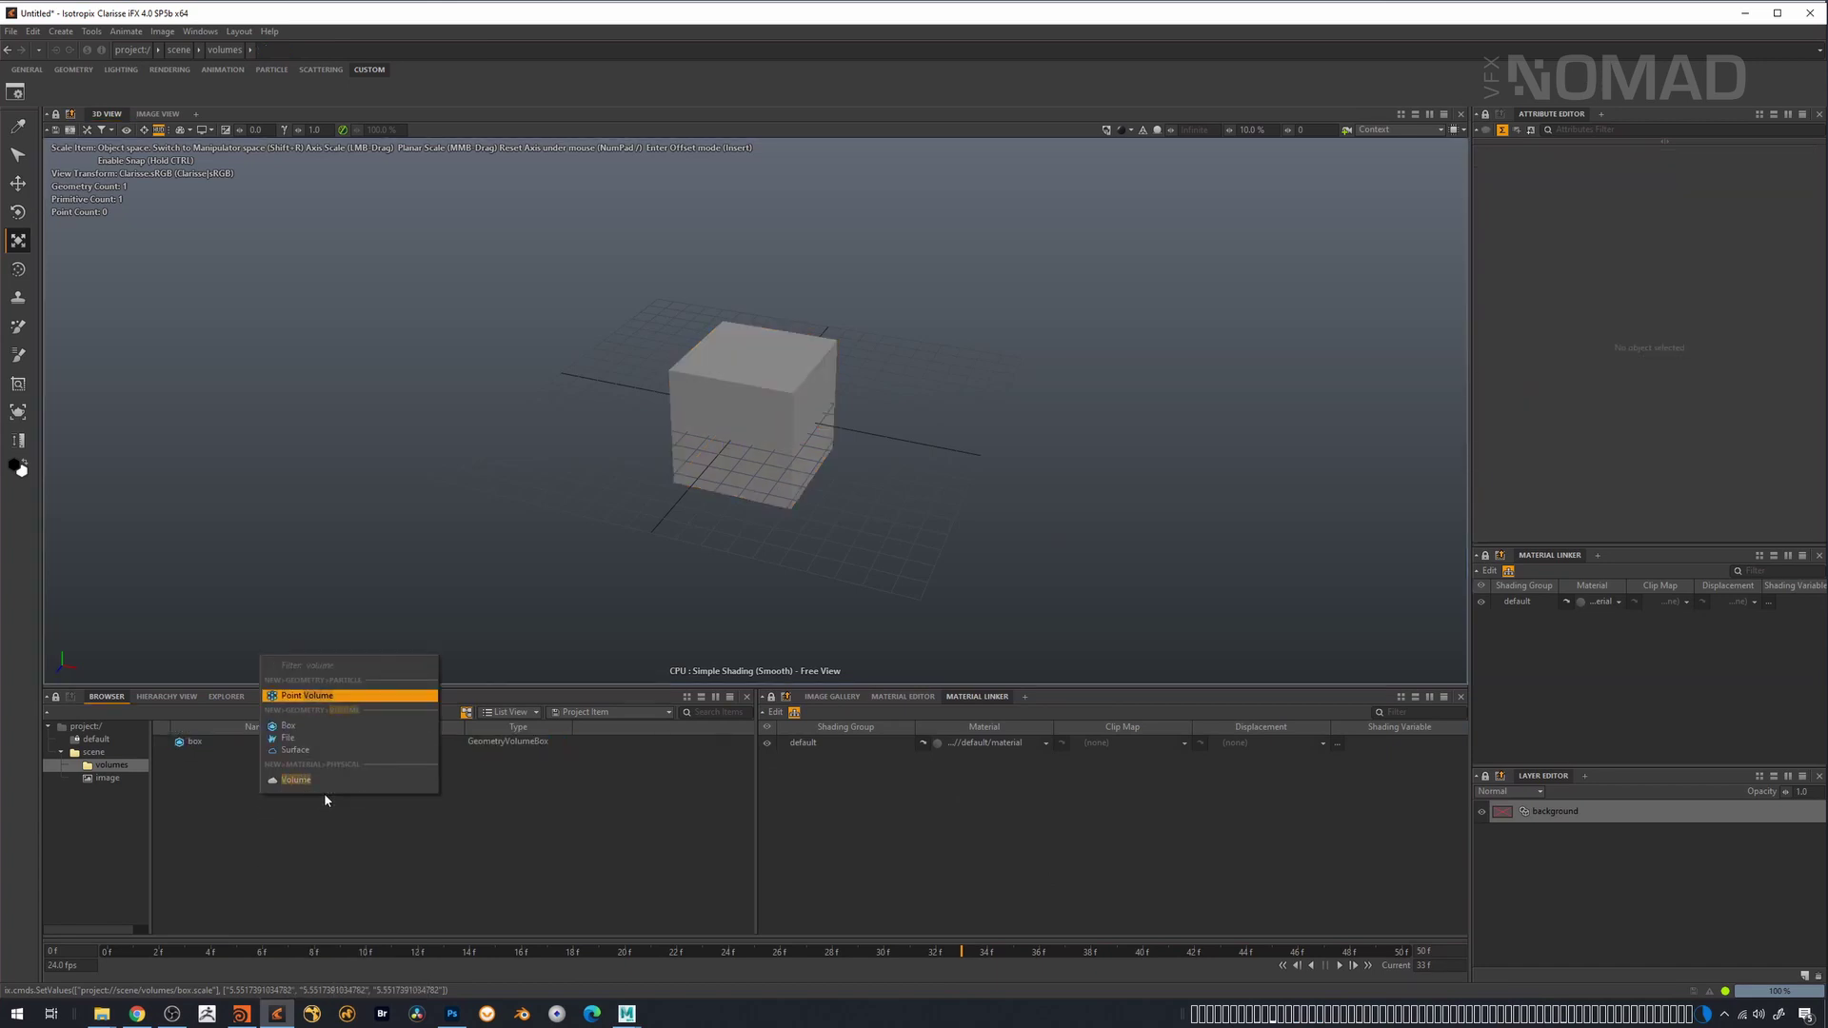
pyautogui.press('Down')
pyautogui.press('Down')
pyautogui.press('Down')
pyautogui.press('Down')
pyautogui.press('Return')
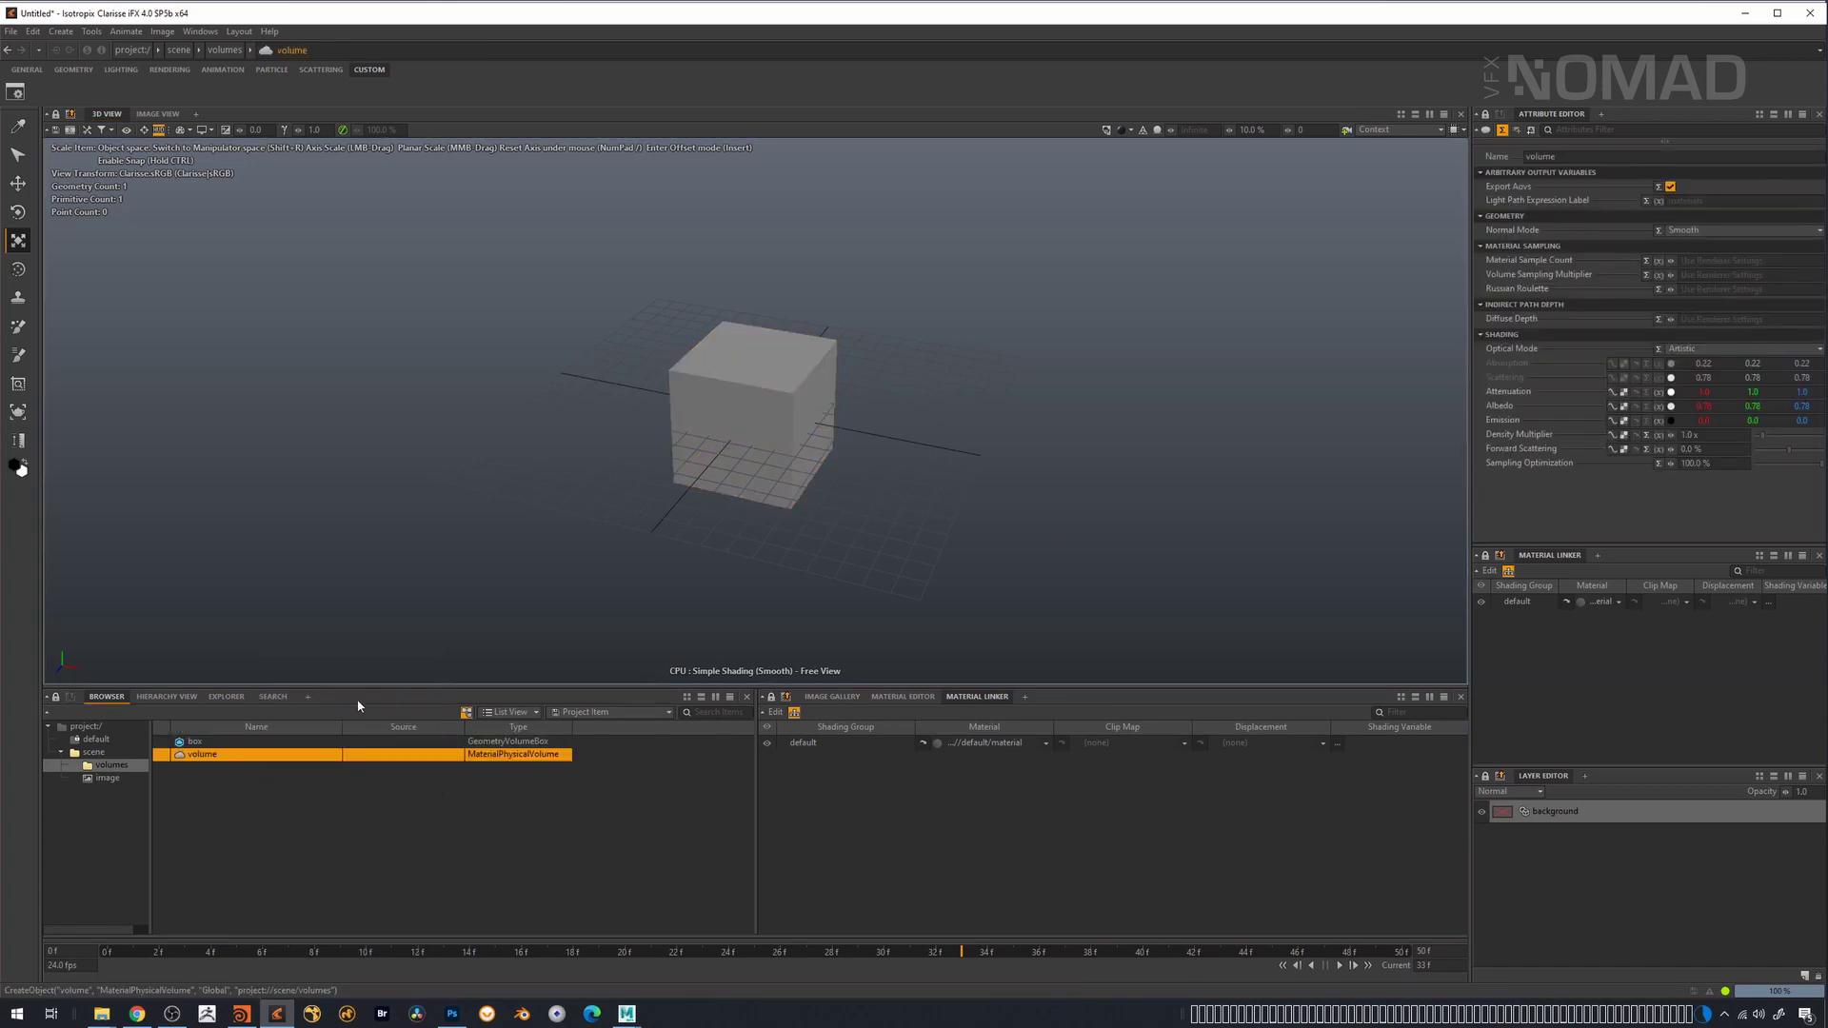
pyautogui.moveTo(201, 749)
pyautogui.mouseDown()
pyautogui.moveTo(1025, 757)
pyautogui.moveTo(990, 745)
pyautogui.mouseUp()
# - Switch the 3D view to Progressive Rendering and set the scene context as its render source
pyautogui.click(1131, 131)
pyautogui.click(1152, 234)
pyautogui.moveTo(88, 751); pyautogui.dragTo(1399, 129)
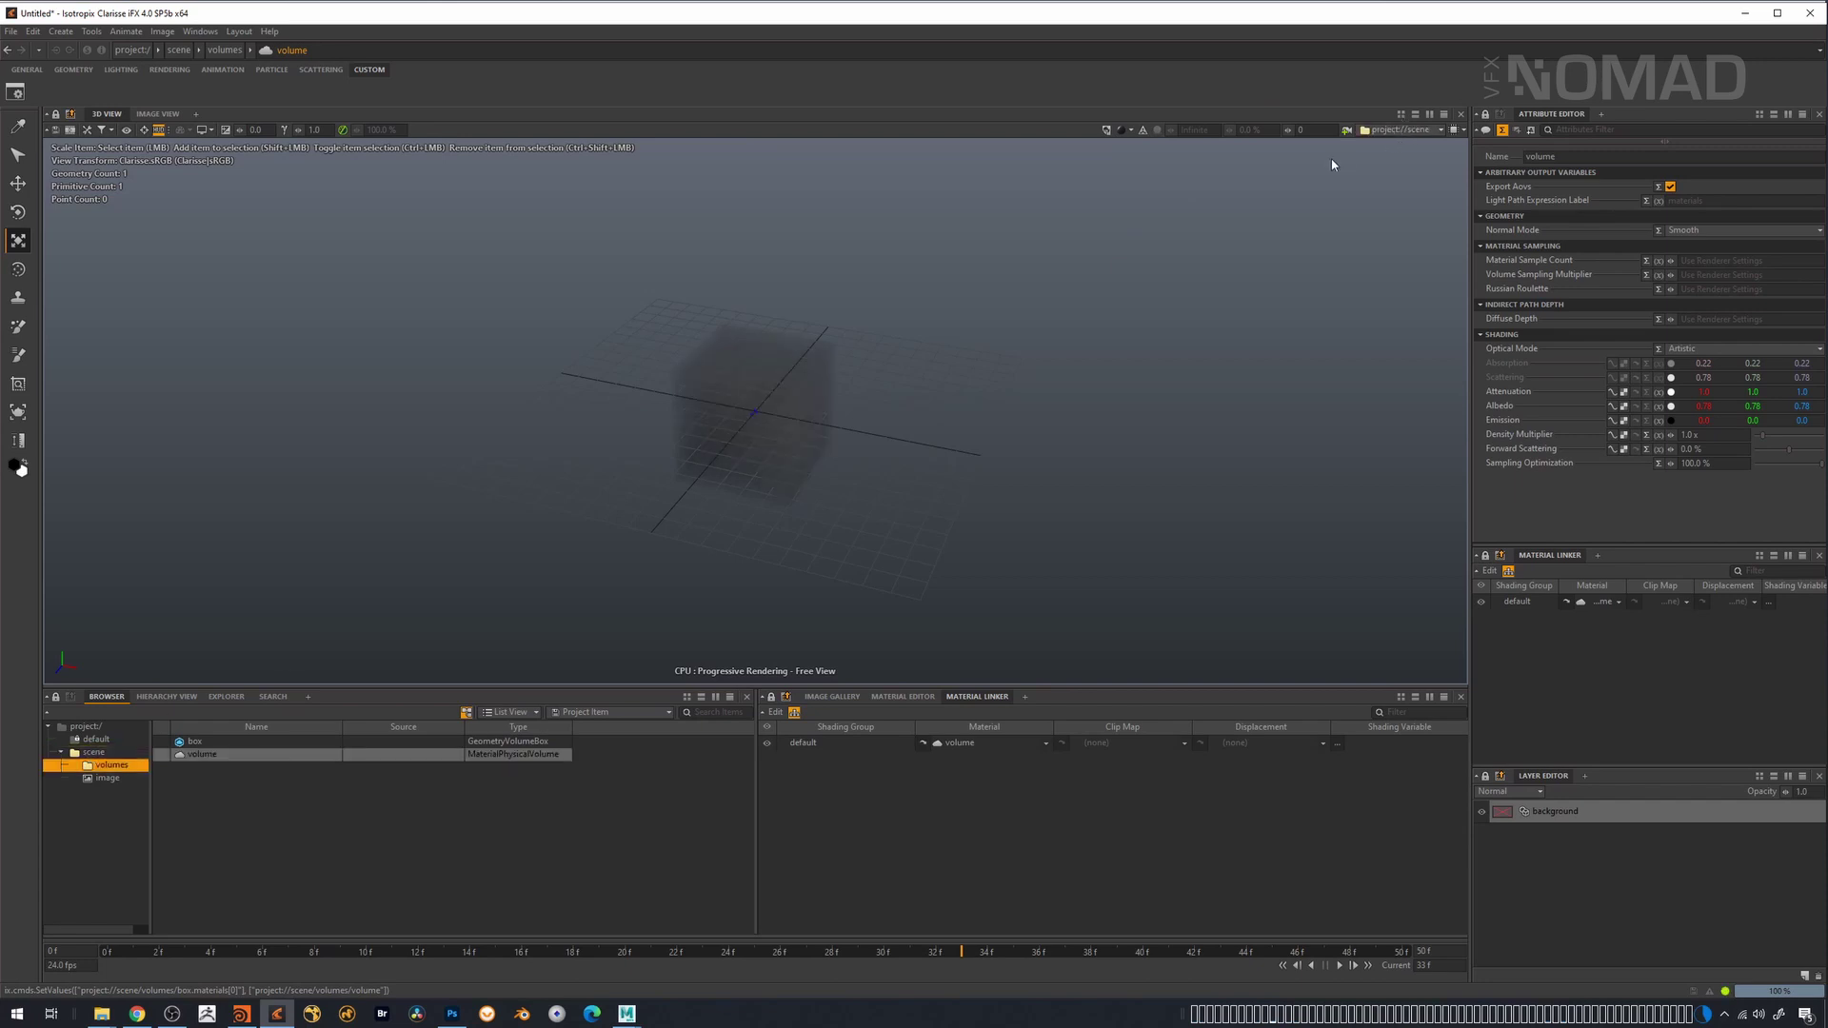
# - Create a physical environment light in the scene context
pyautogui.click(111, 765)
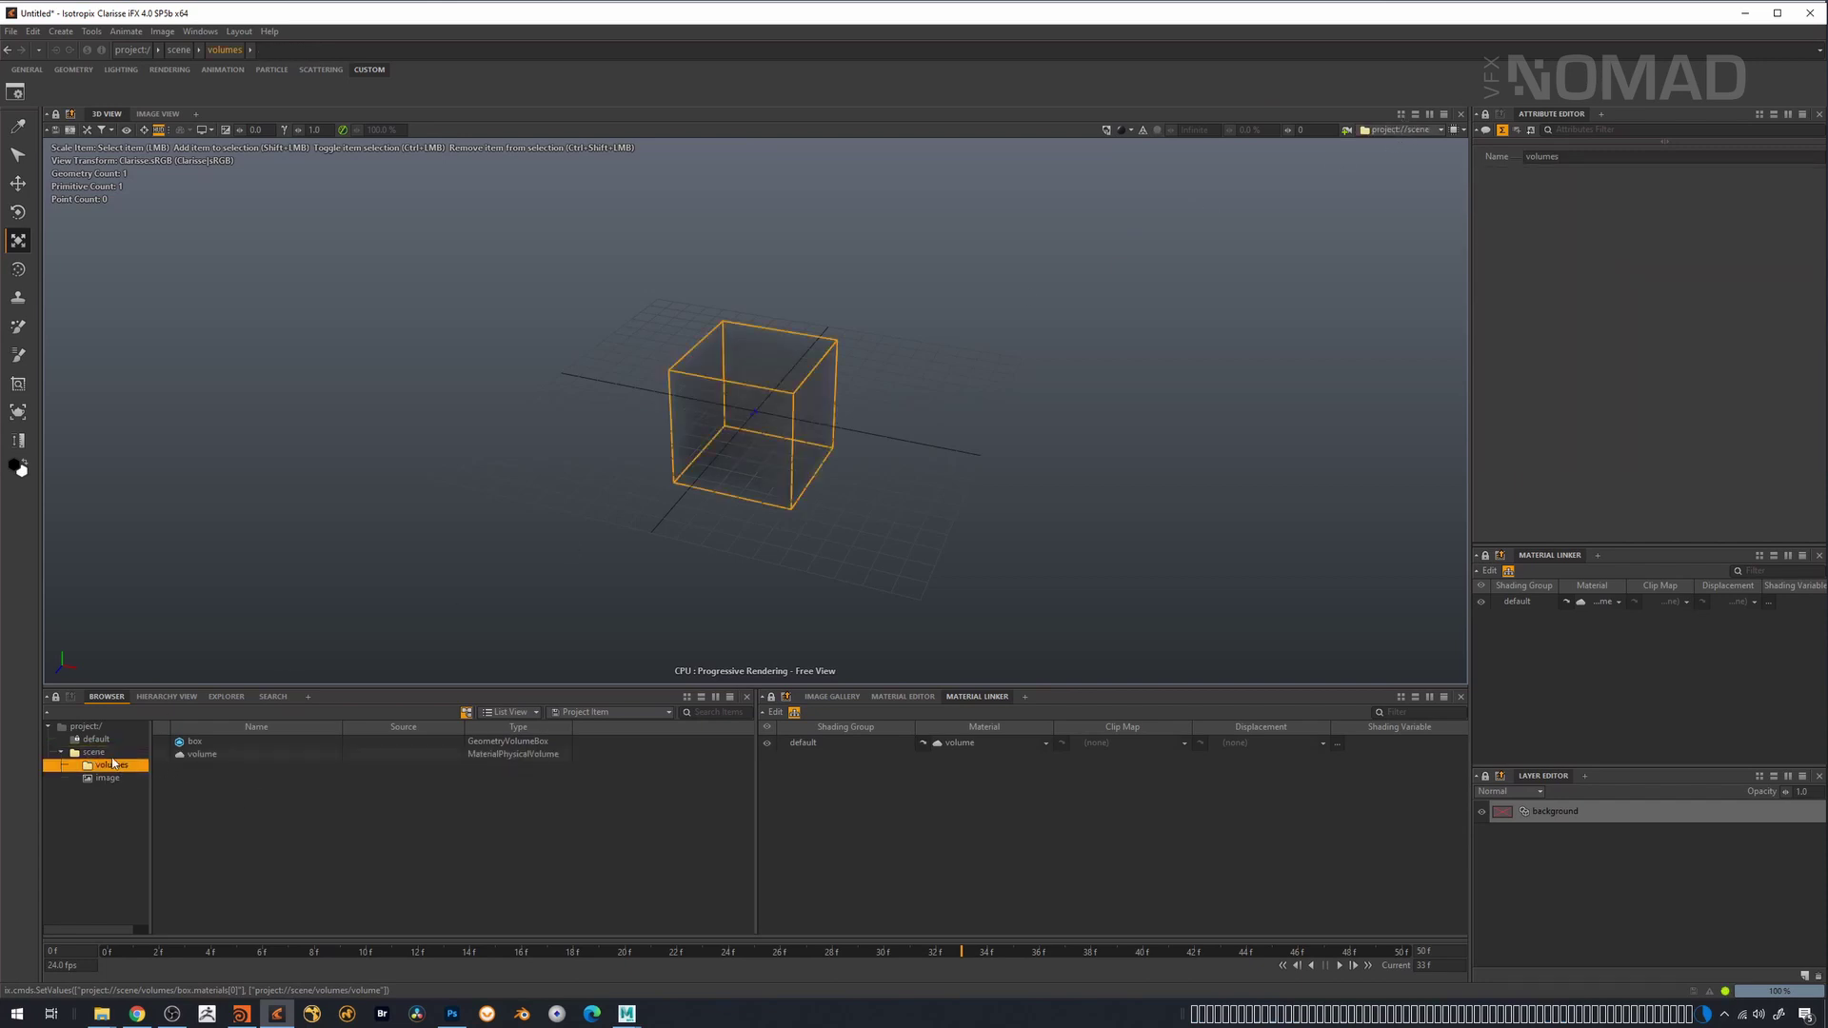
pyautogui.click(94, 753)
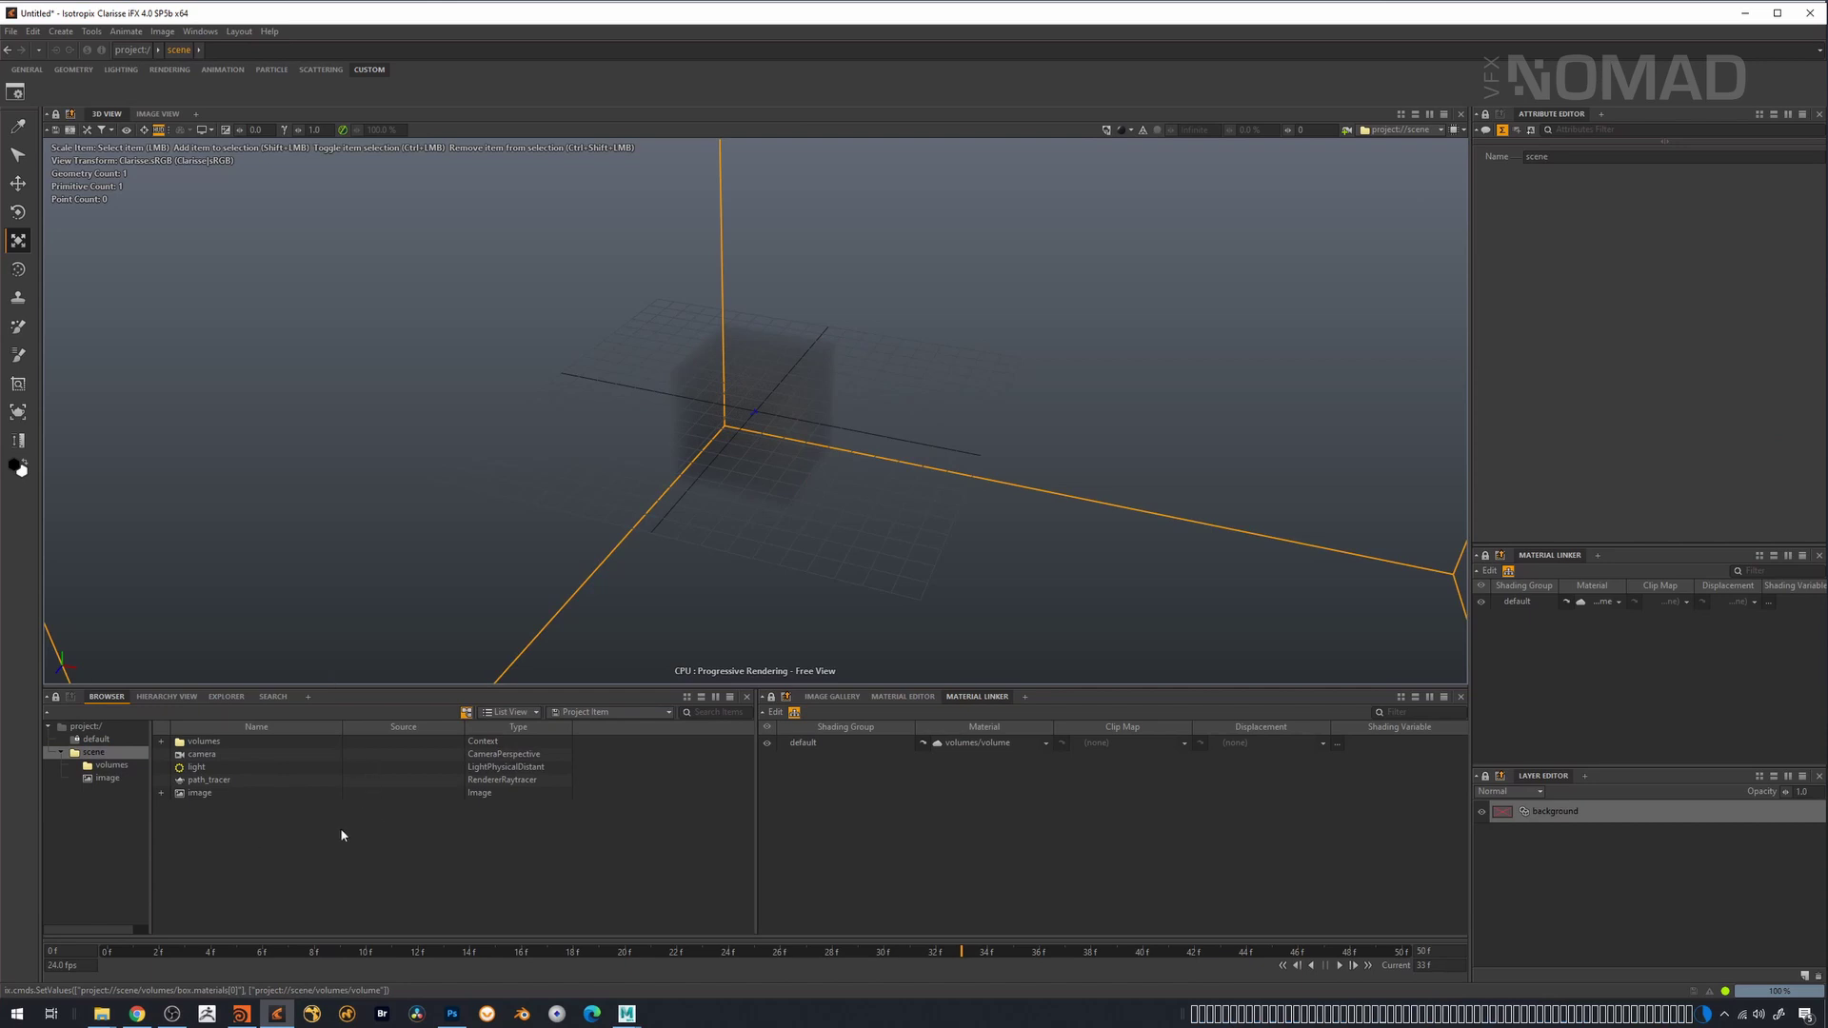
pyautogui.rightClick(231, 836)
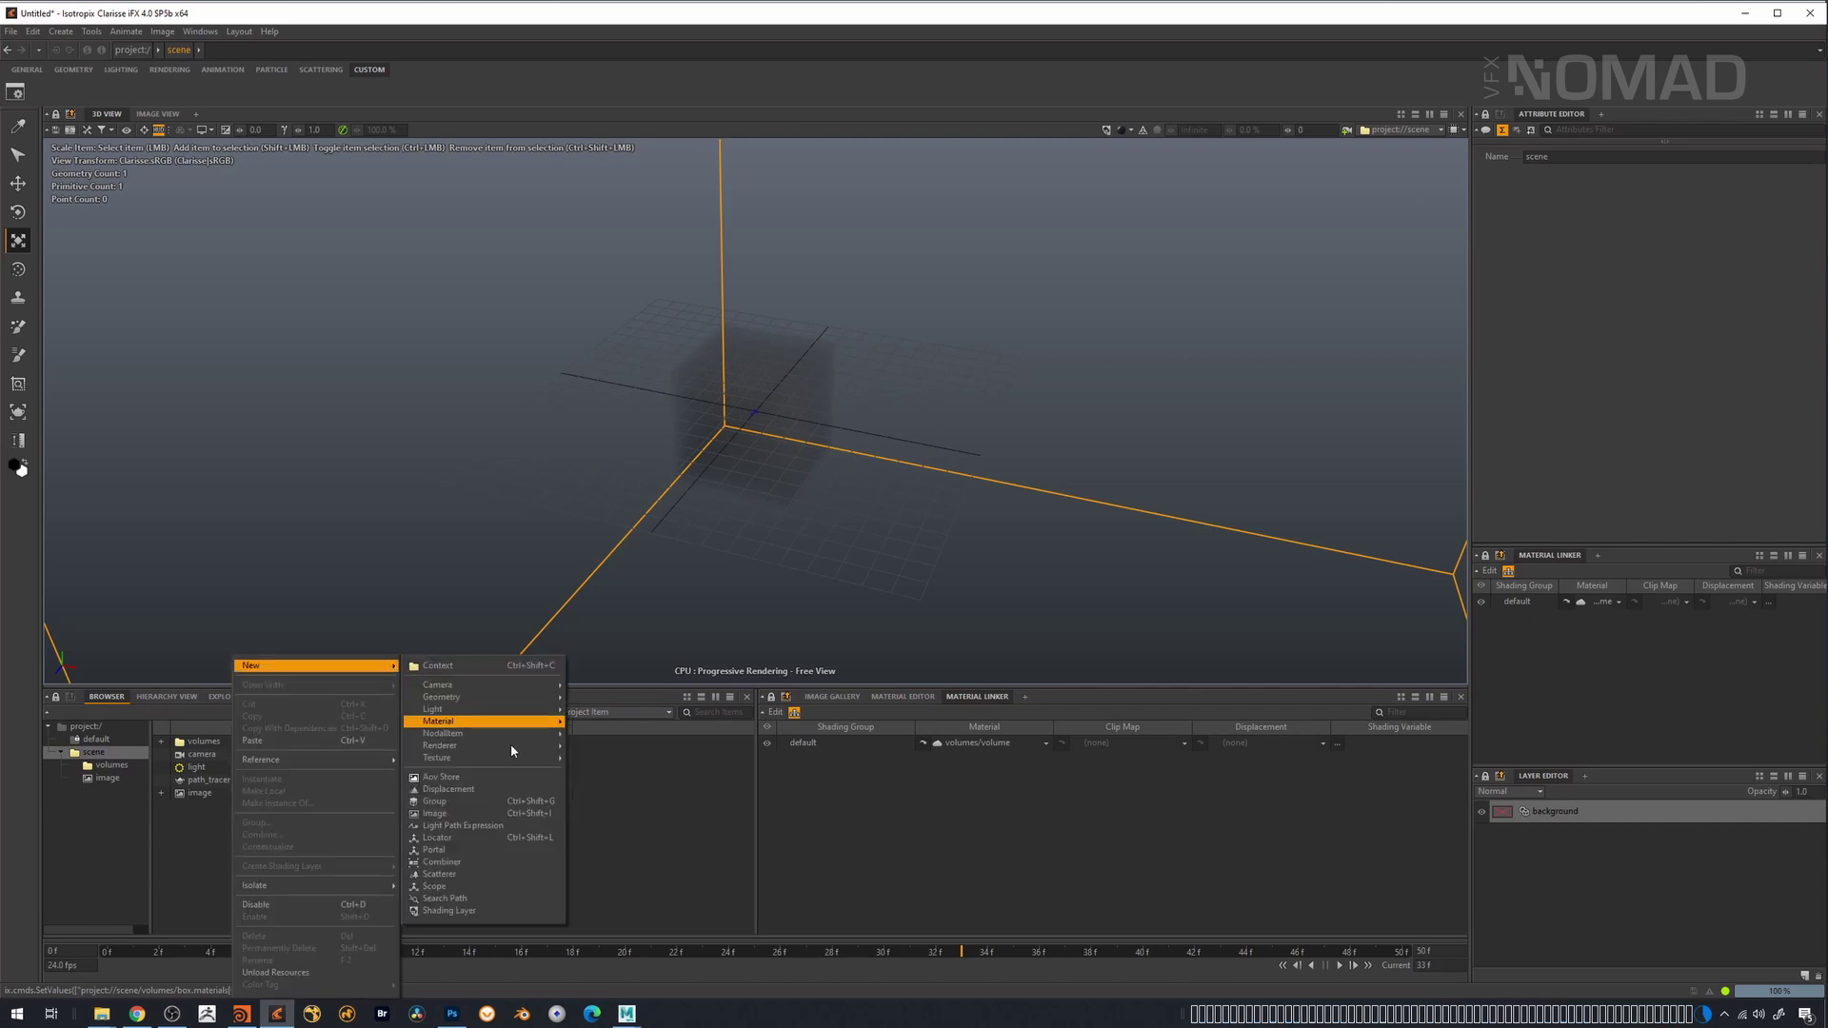
pyautogui.moveTo(548, 711)
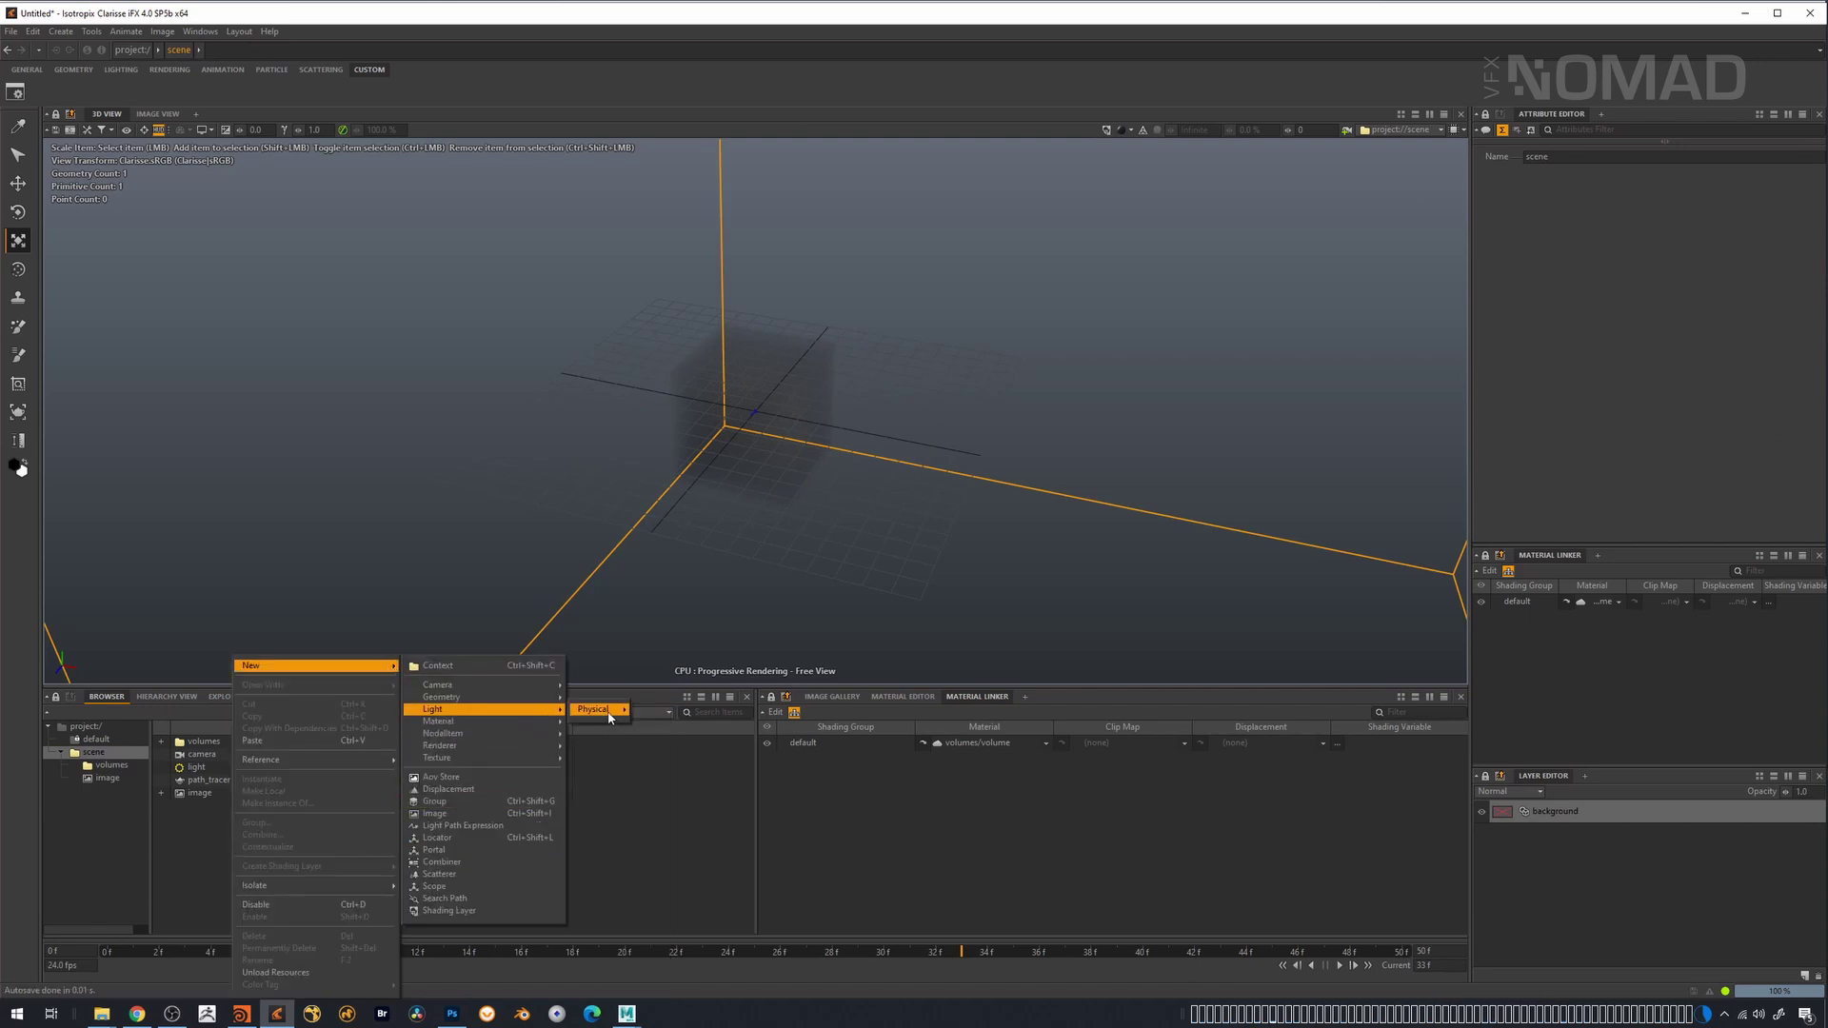
pyautogui.moveTo(615, 709)
pyautogui.click(681, 817)
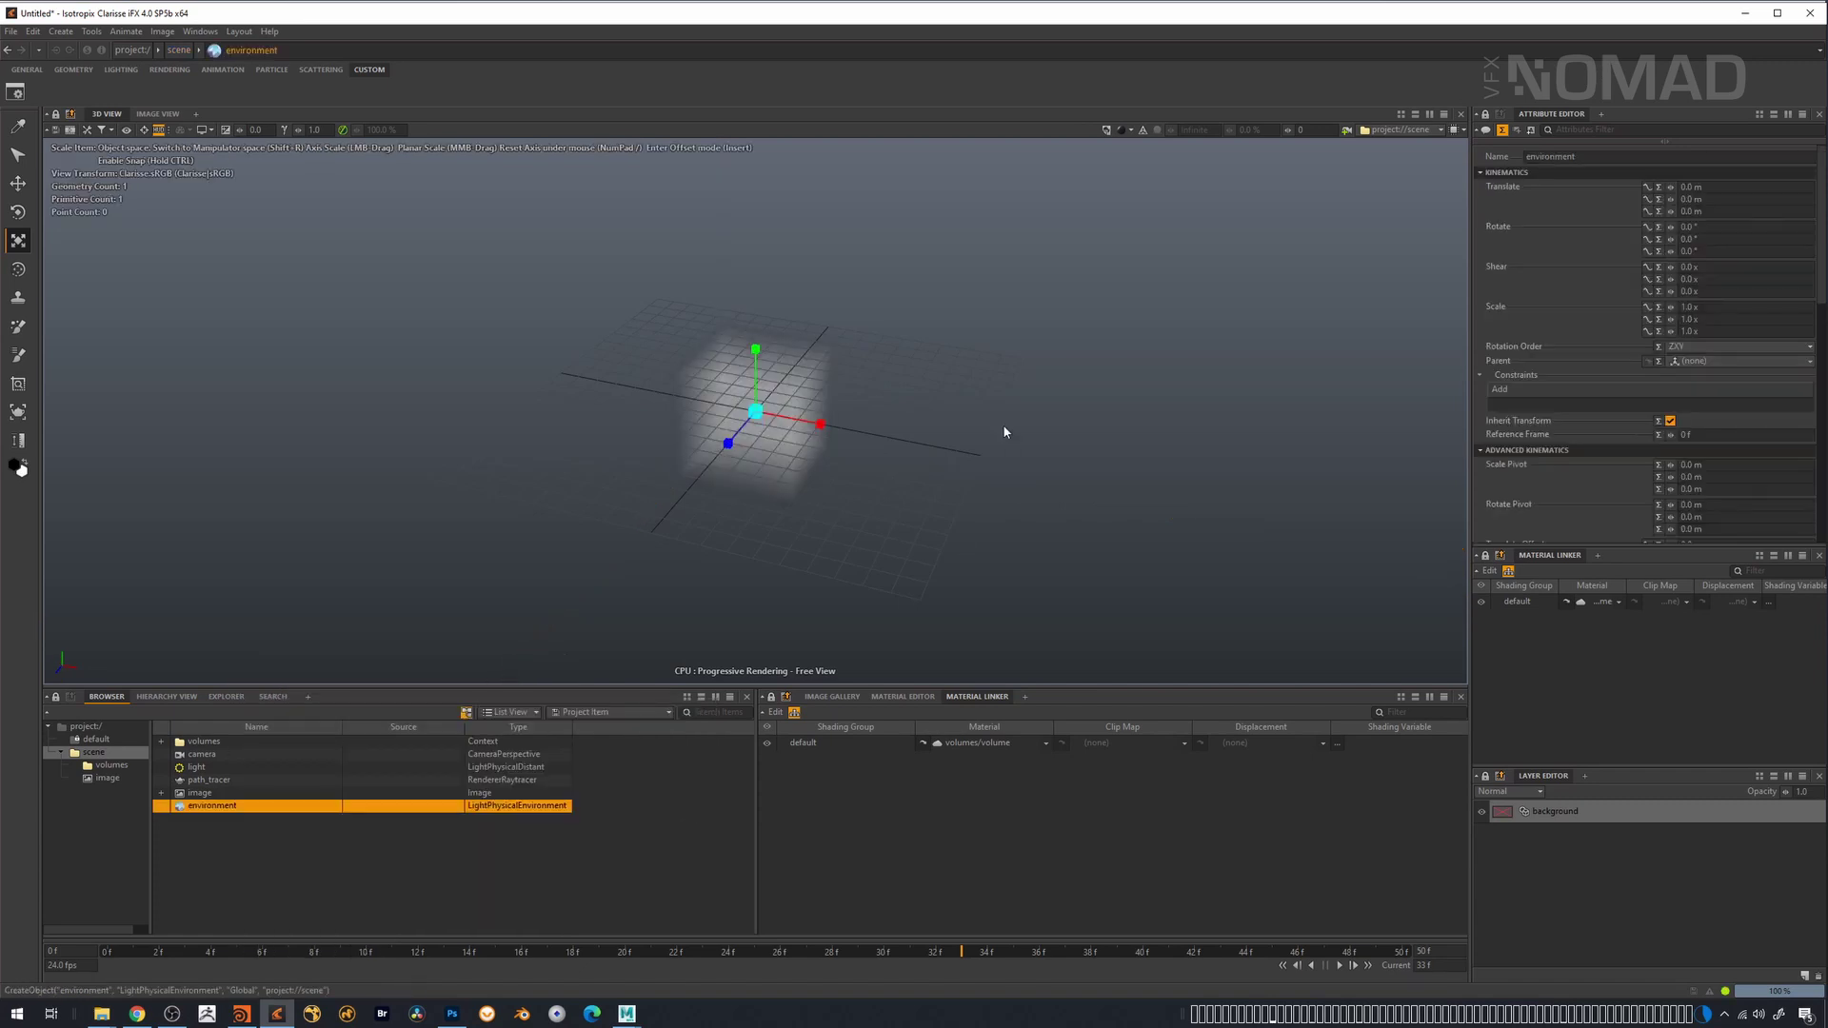
# - Stretch the volume box into a wide slab, scaled about 40.5 in X and Z and 15.35 in Y
pyautogui.moveTo(953, 460)
pyautogui.keyDown('alt'); pyautogui.mouseDown()
pyautogui.moveTo(1061, 400)
pyautogui.moveTo(963, 436)
pyautogui.moveTo(959, 489)
pyautogui.mouseUp(); pyautogui.keyUp('alt')
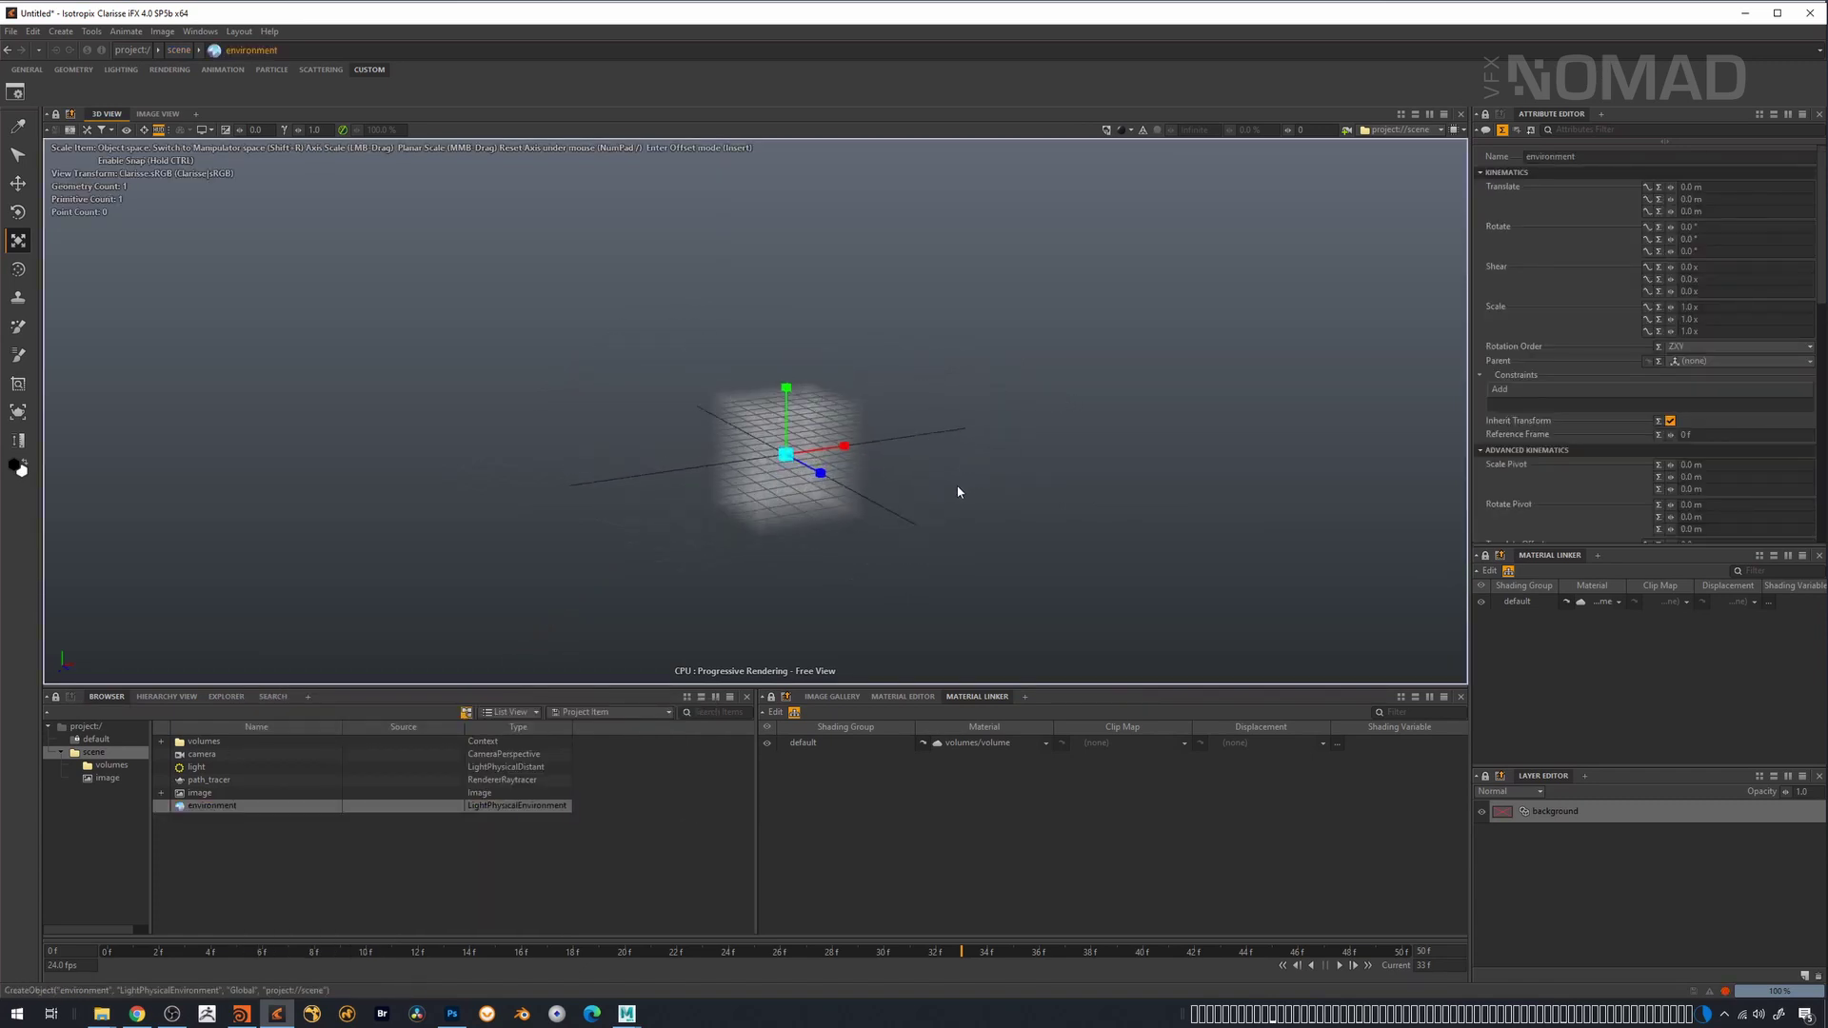
pyautogui.click(120, 766)
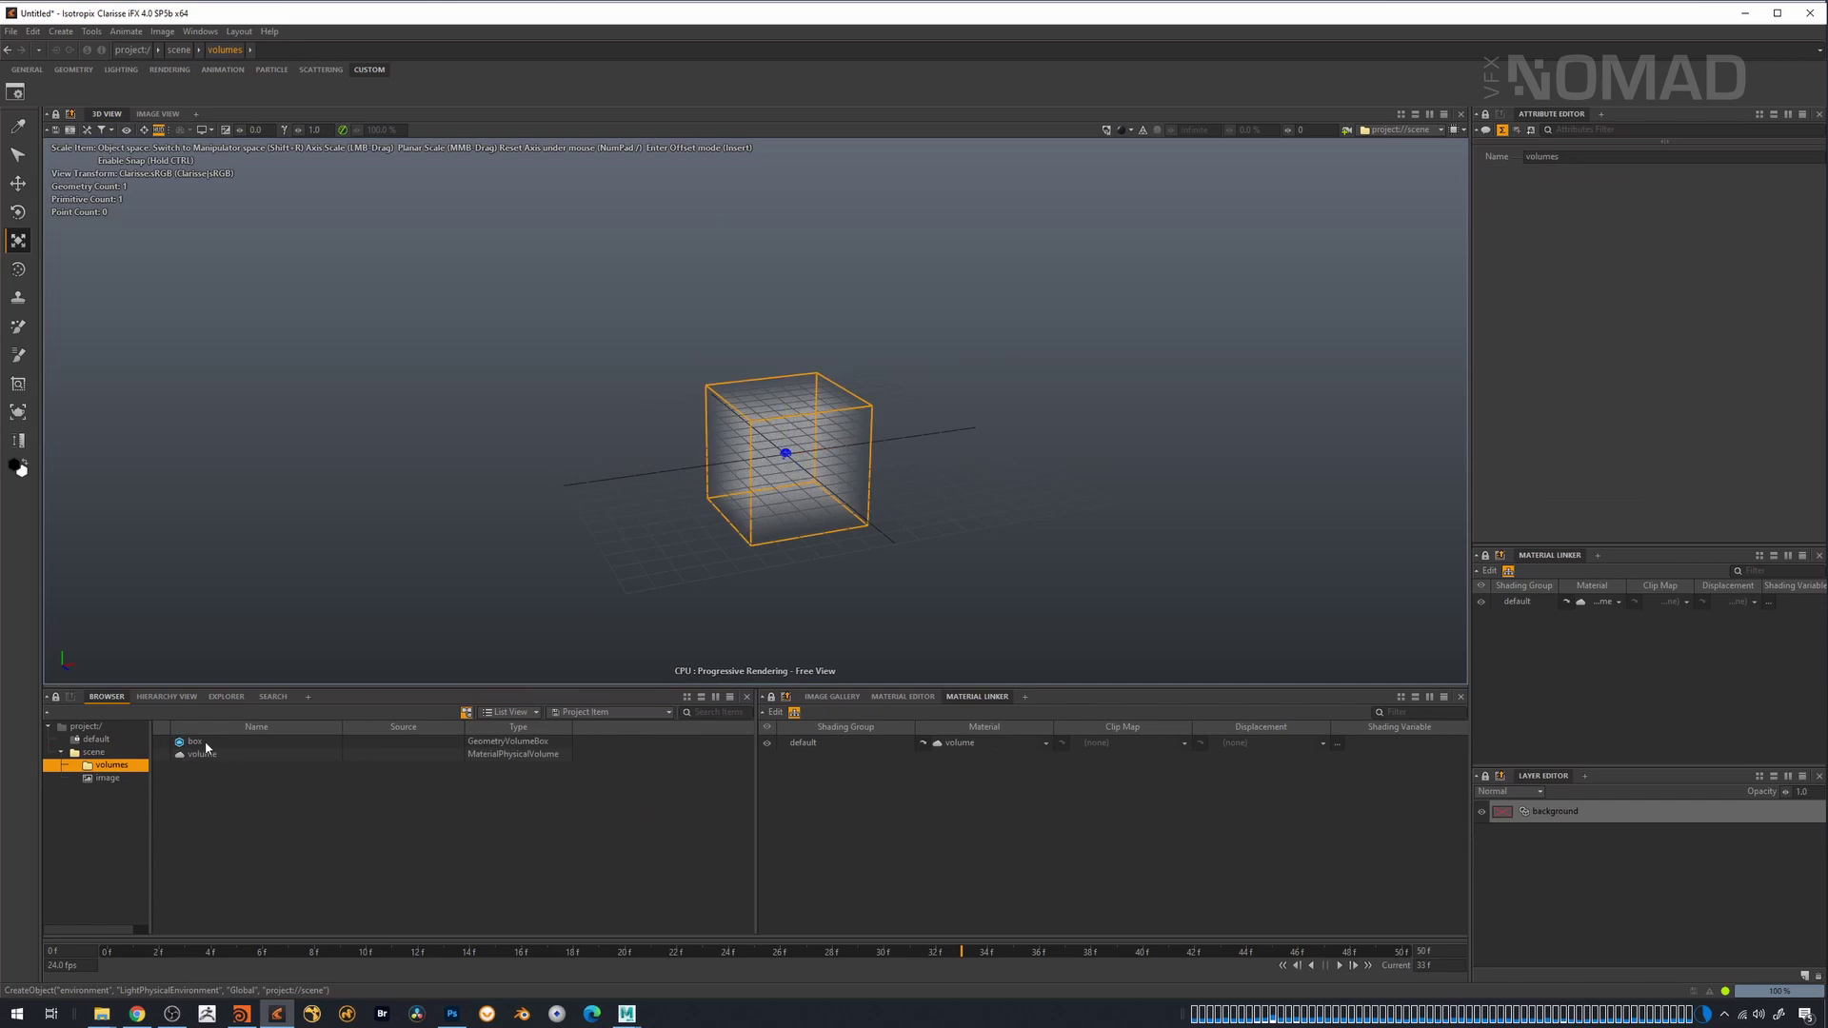
pyautogui.click(195, 741)
pyautogui.moveTo(785, 455); pyautogui.dragTo(823, 275)
pyautogui.moveTo(787, 389); pyautogui.dragTo(1457, 257)
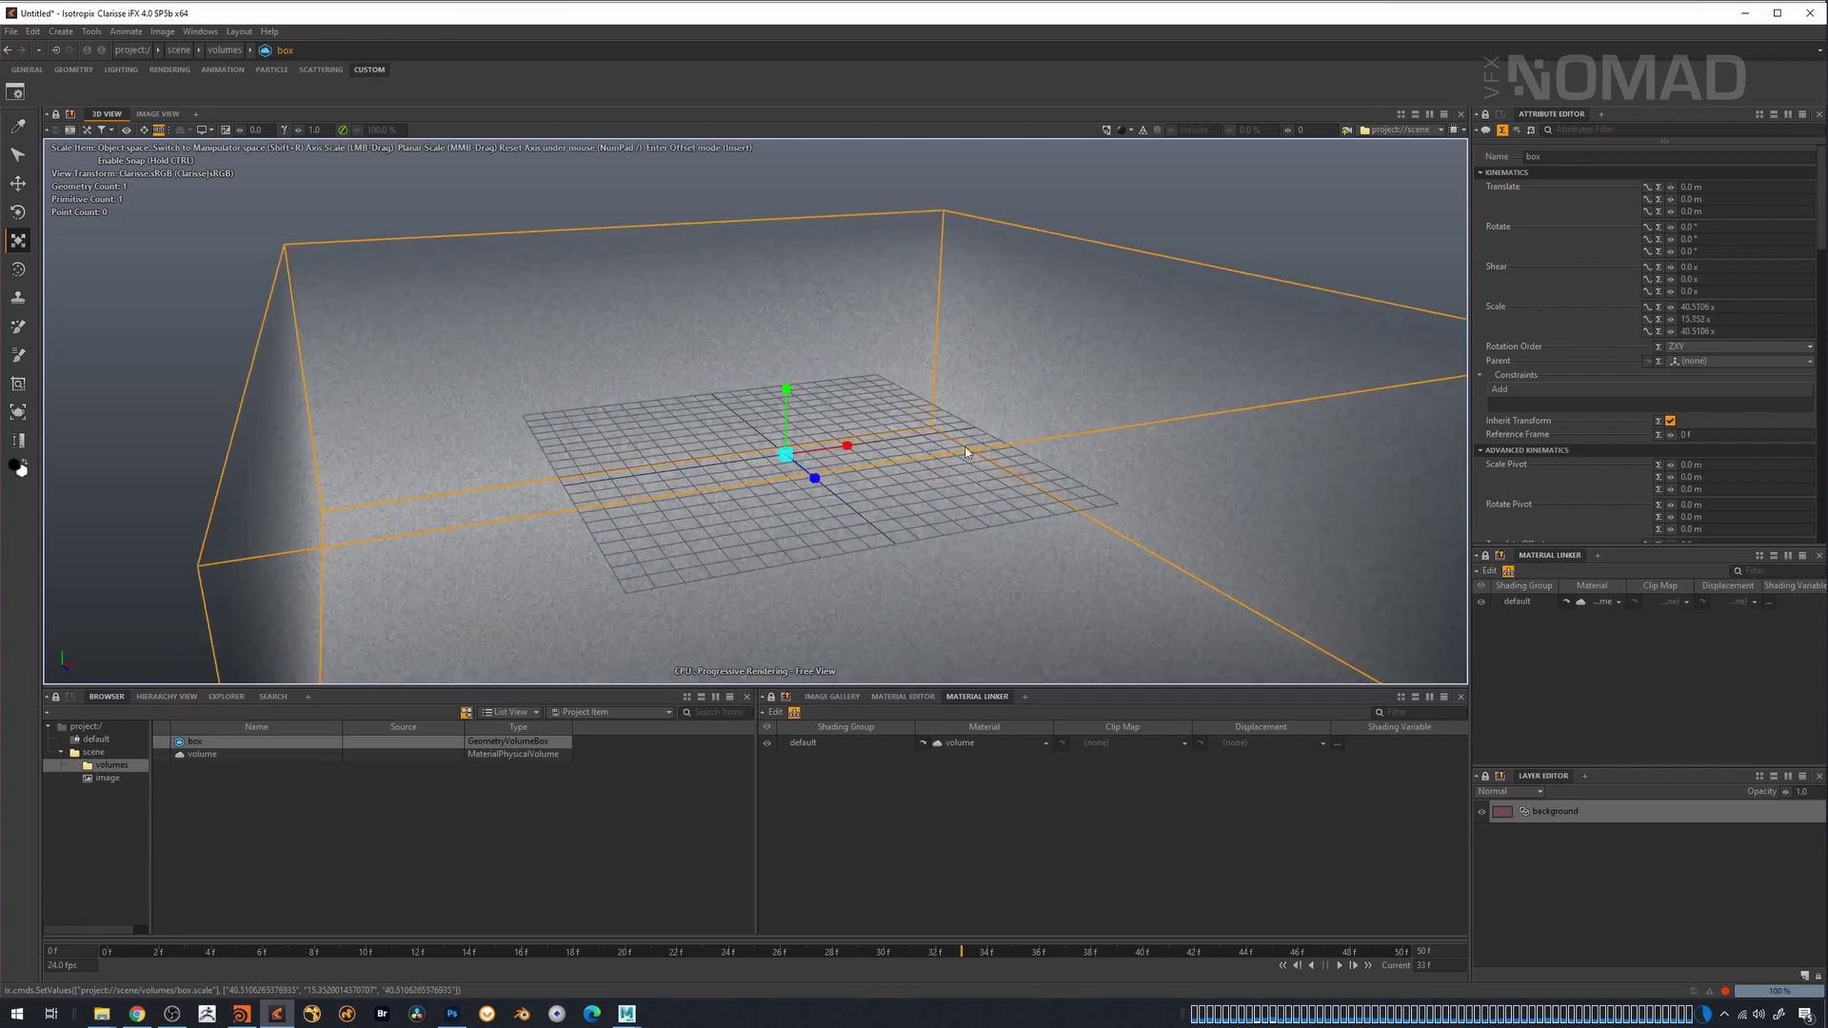
# - Examine the enlarged volume from several angles and look over the volume material's attributes
pyautogui.scroll(-4, 835, 434)
pyautogui.keyDown('alt'); pyautogui.moveTo(835, 434); pyautogui.dragTo(924, 538); pyautogui.keyUp('alt')
pyautogui.keyDown('alt'); pyautogui.moveTo(924, 538); pyautogui.dragTo(899, 479, button='middle'); pyautogui.keyUp('alt')
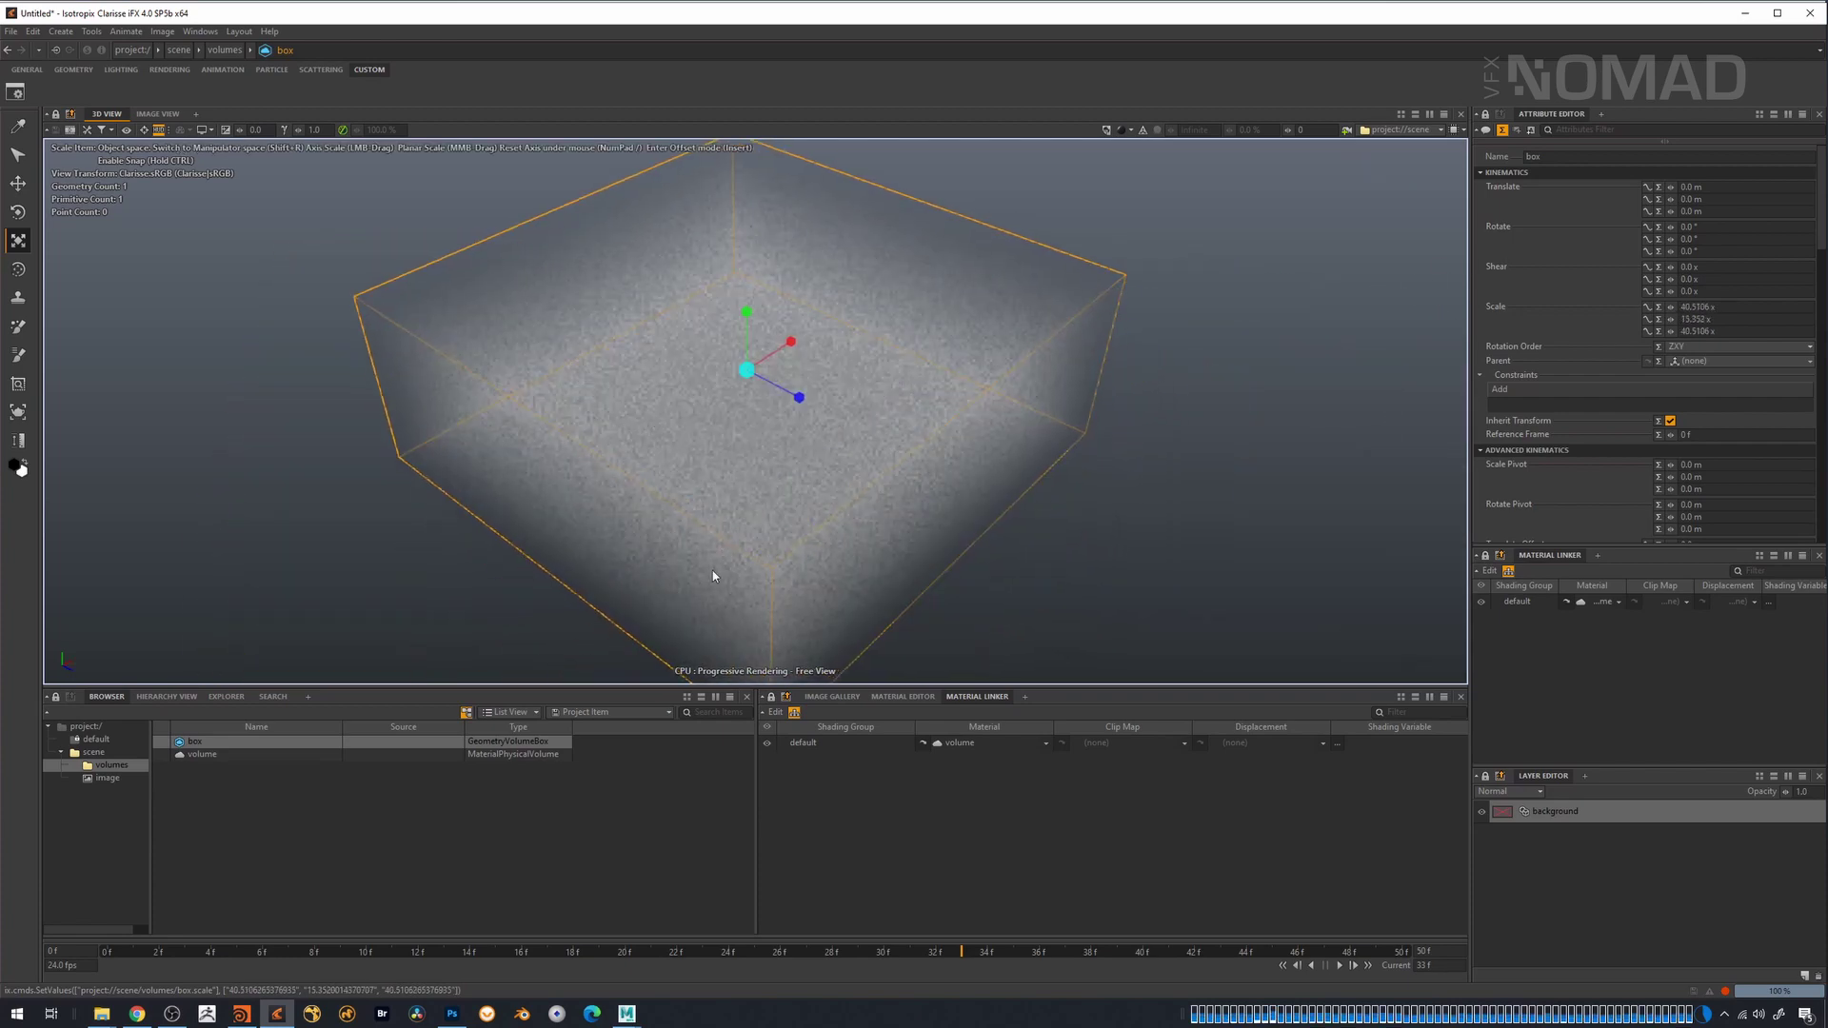
pyautogui.click(272, 753)
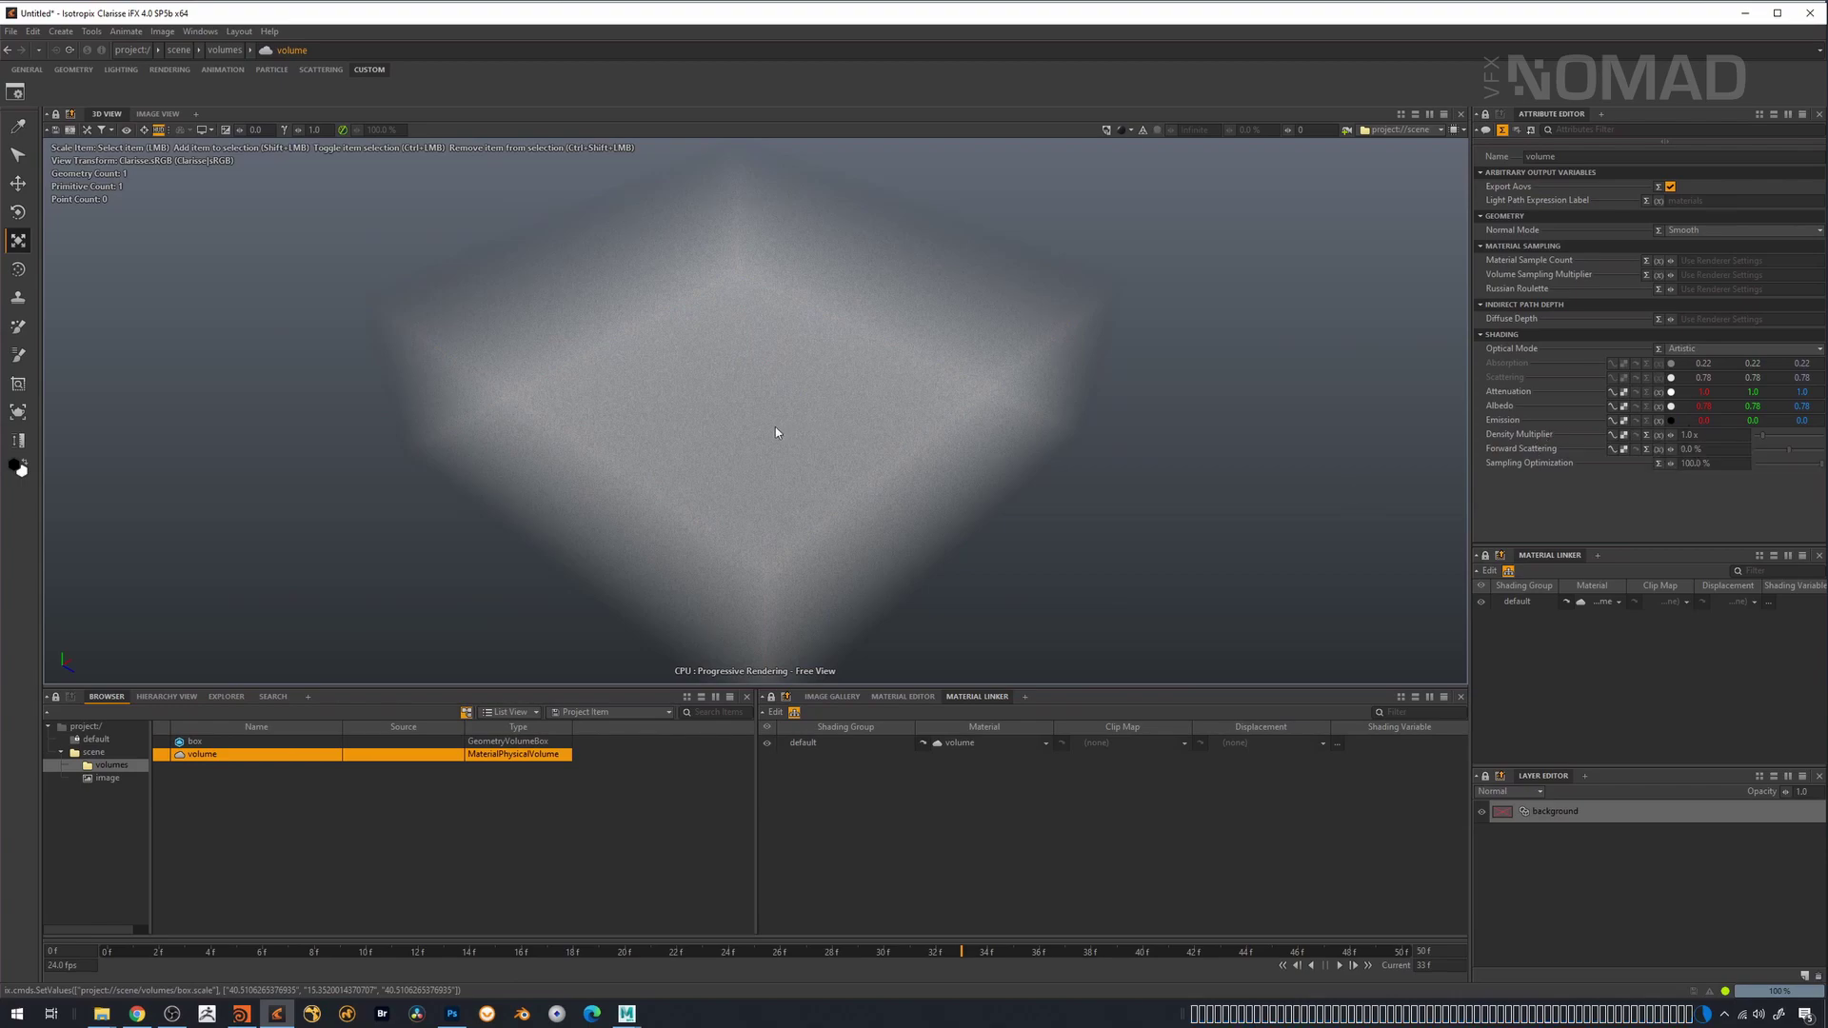
pyautogui.keyDown('alt'); pyautogui.moveTo(876, 411); pyautogui.dragTo(694, 356); pyautogui.keyUp('alt')
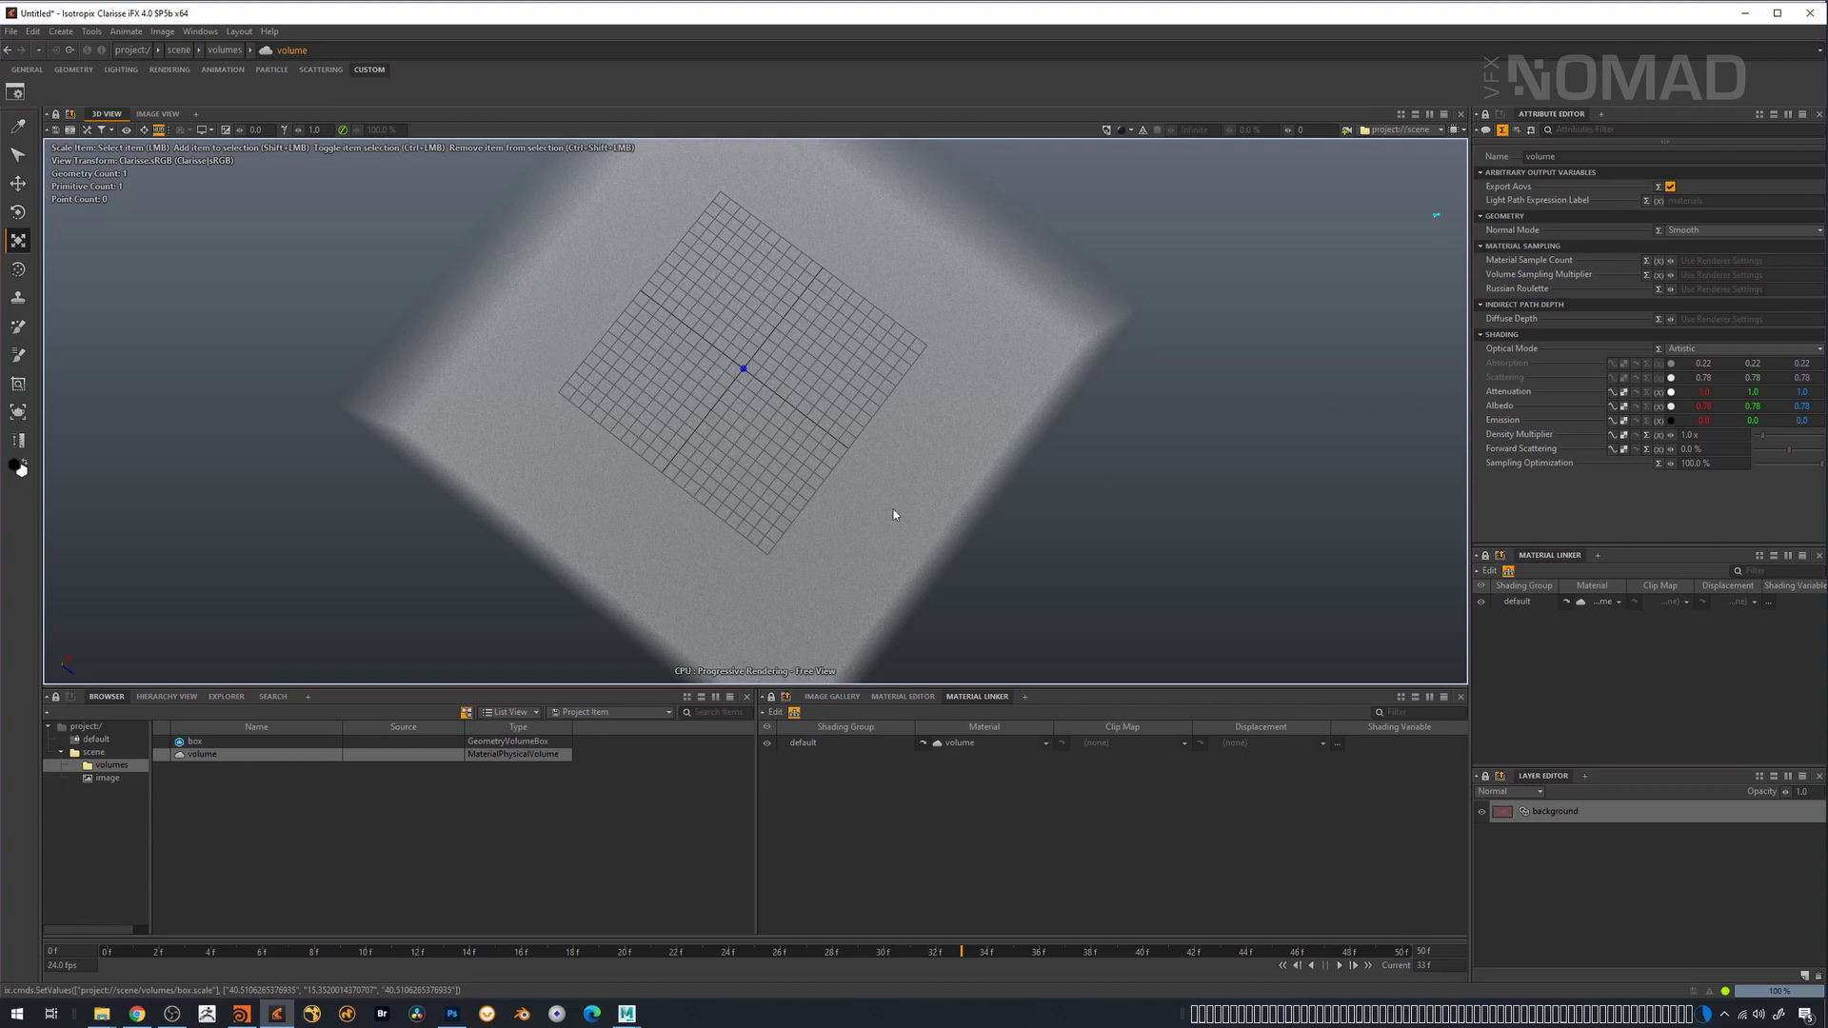
pyautogui.keyDown('alt'); pyautogui.moveTo(789, 464); pyautogui.dragTo(871, 494); pyautogui.keyUp('alt')
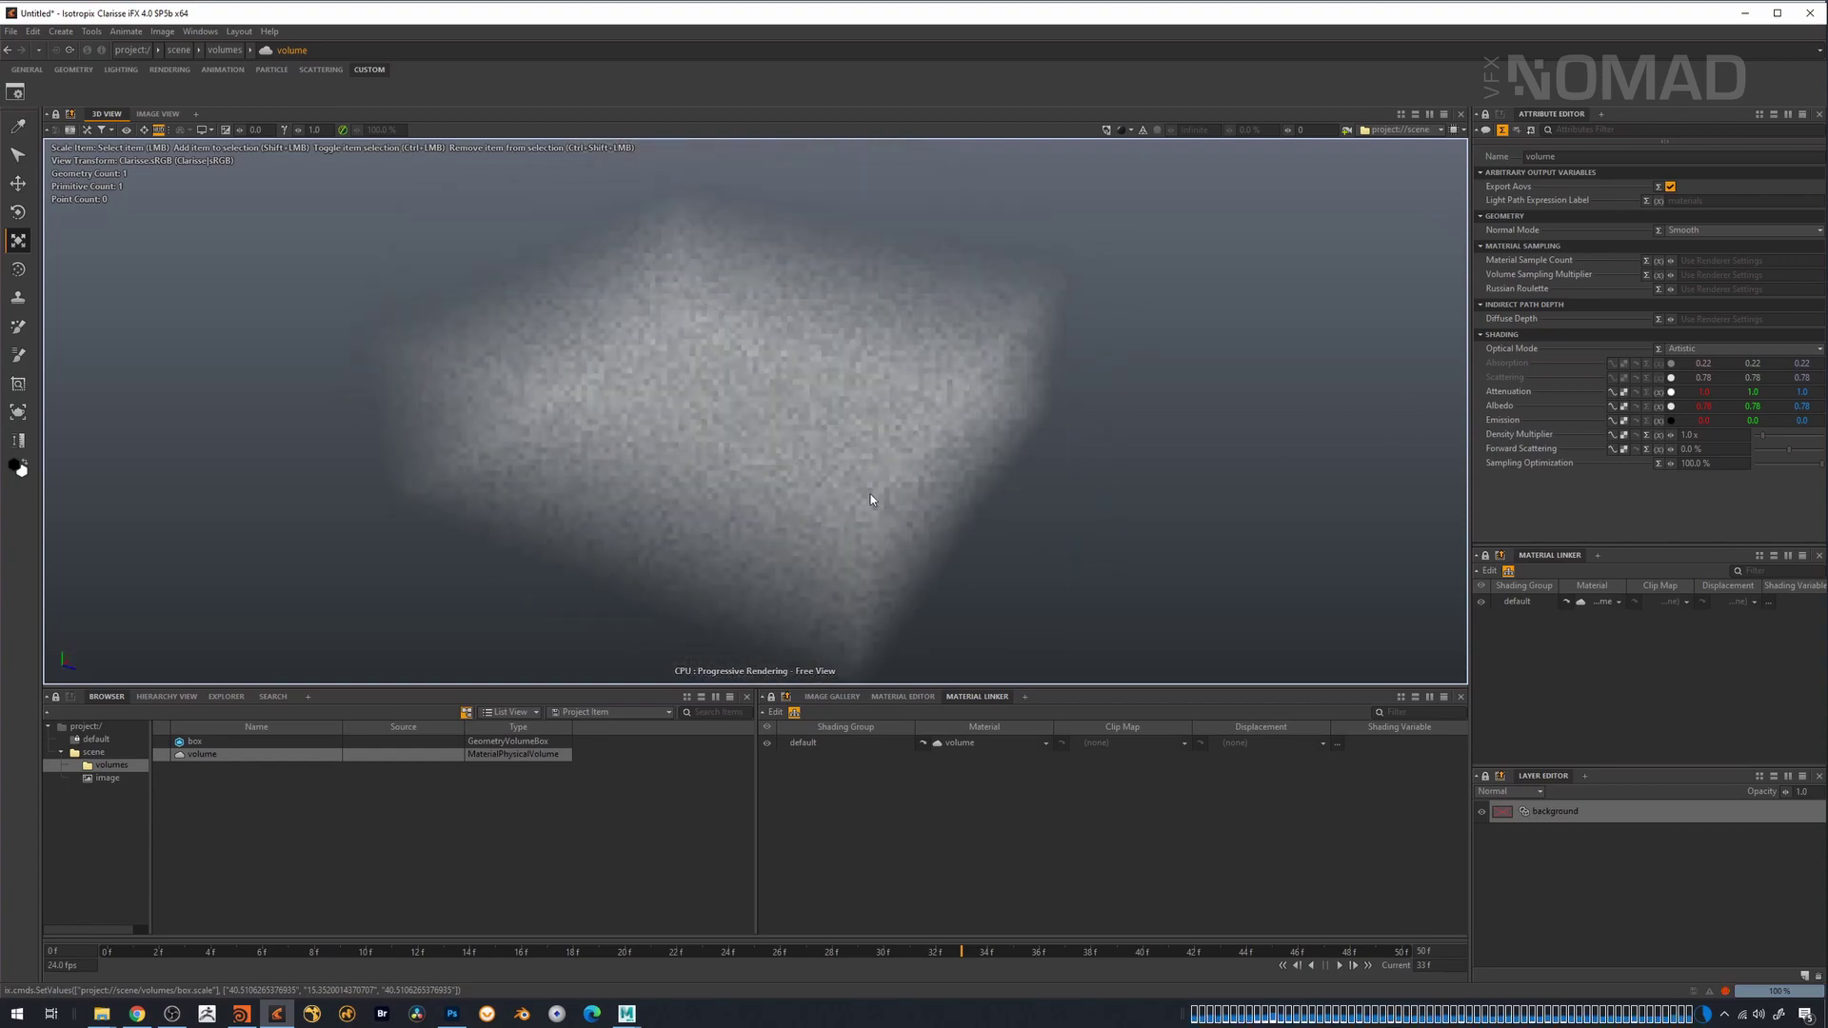
pyautogui.click(205, 800)
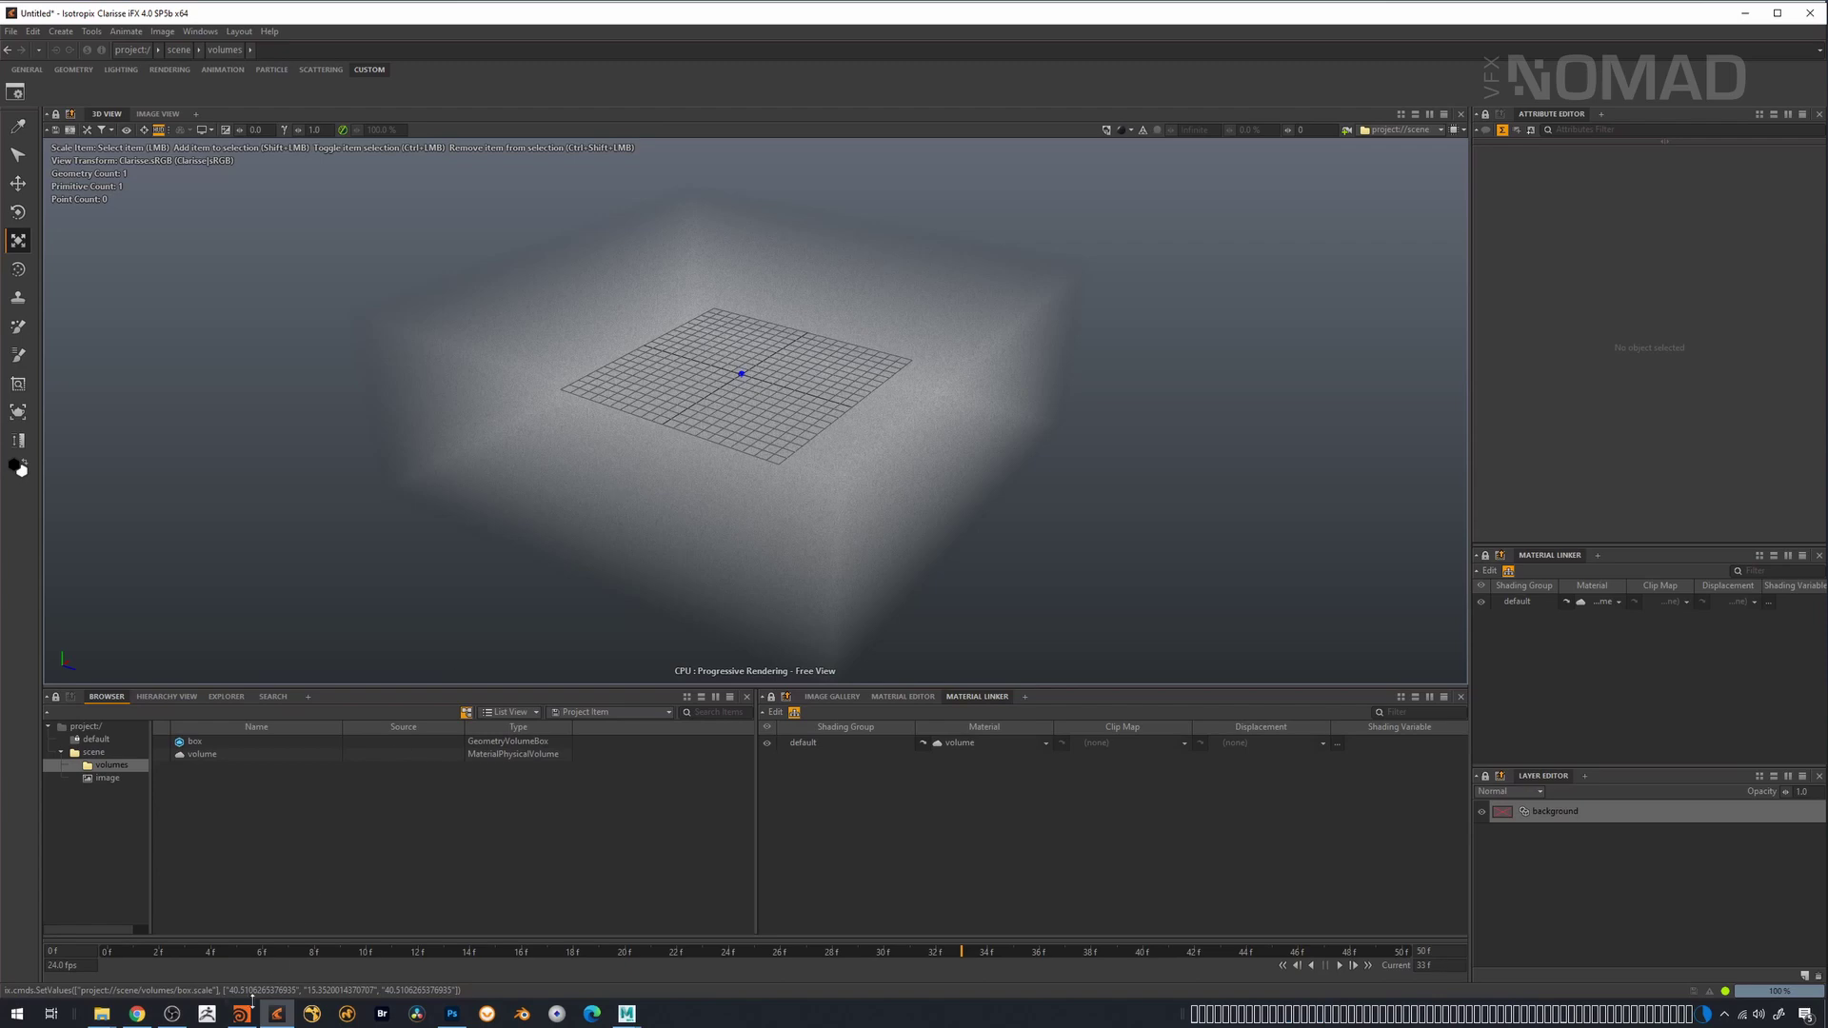
# - Switch to Houdini and add a box geometry object to the empty object network
pyautogui.click(244, 1011)
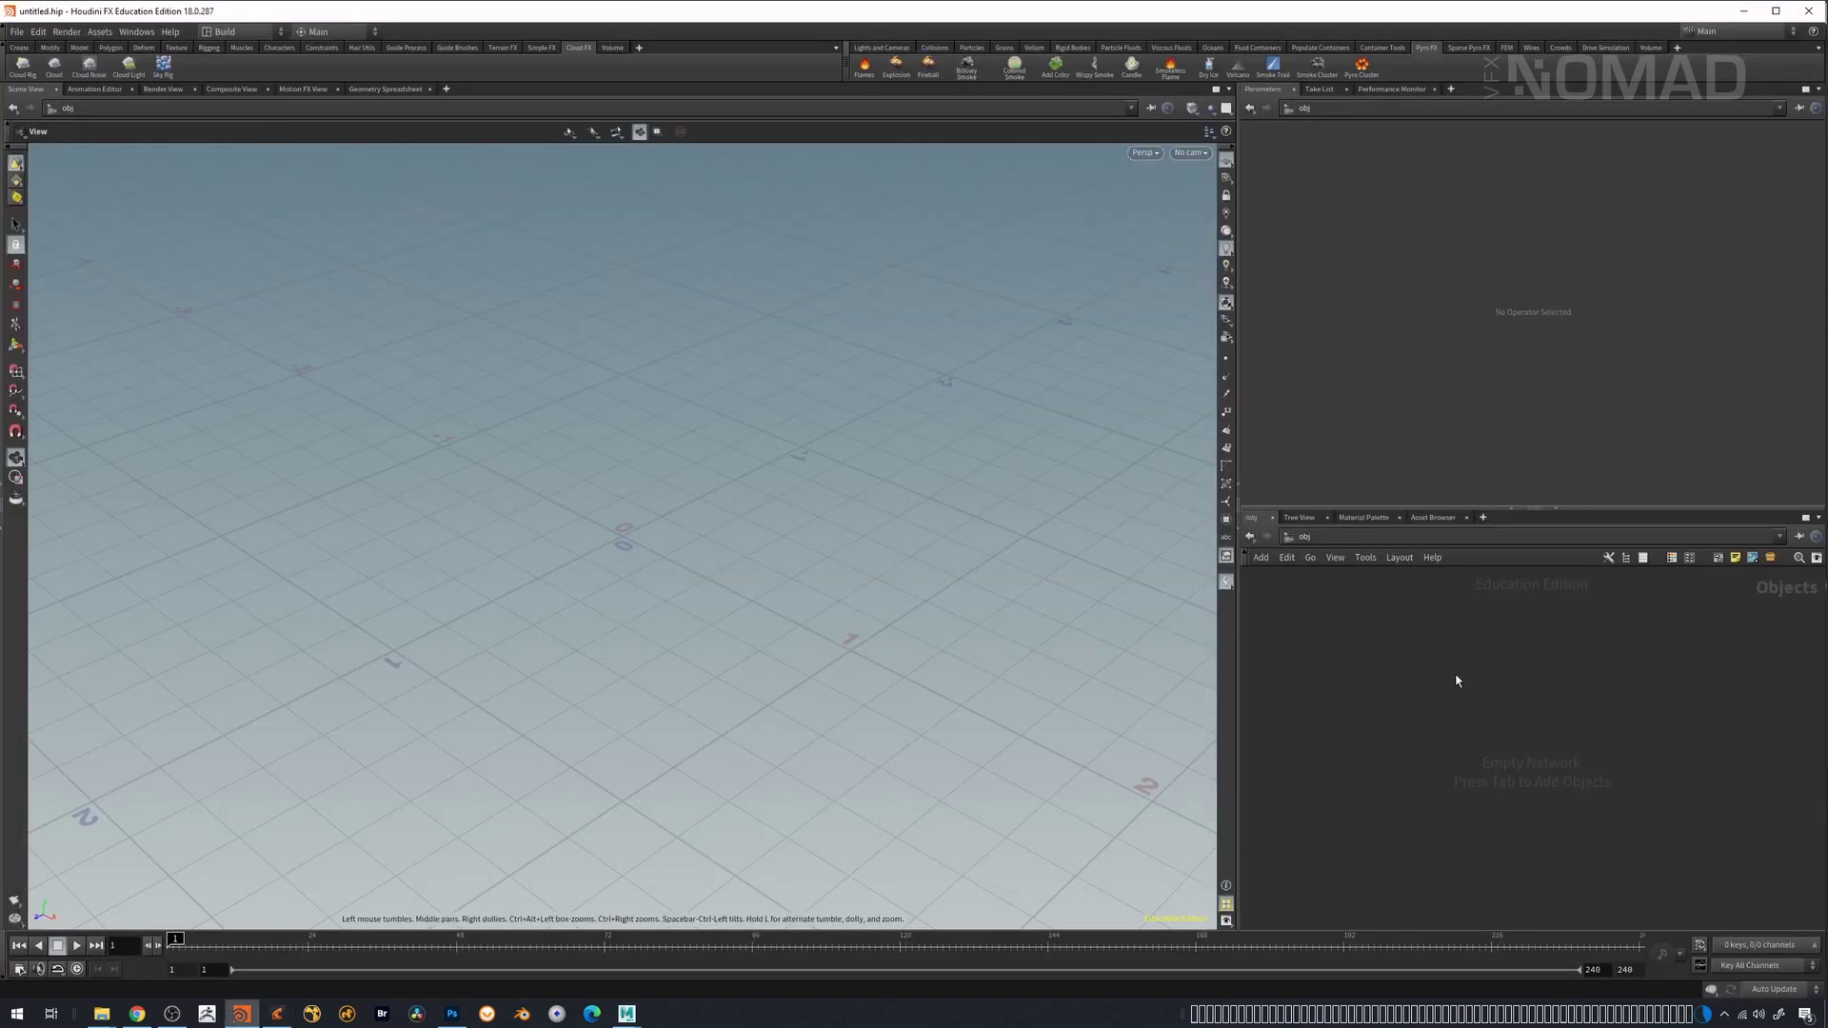
pyautogui.press('Tab')
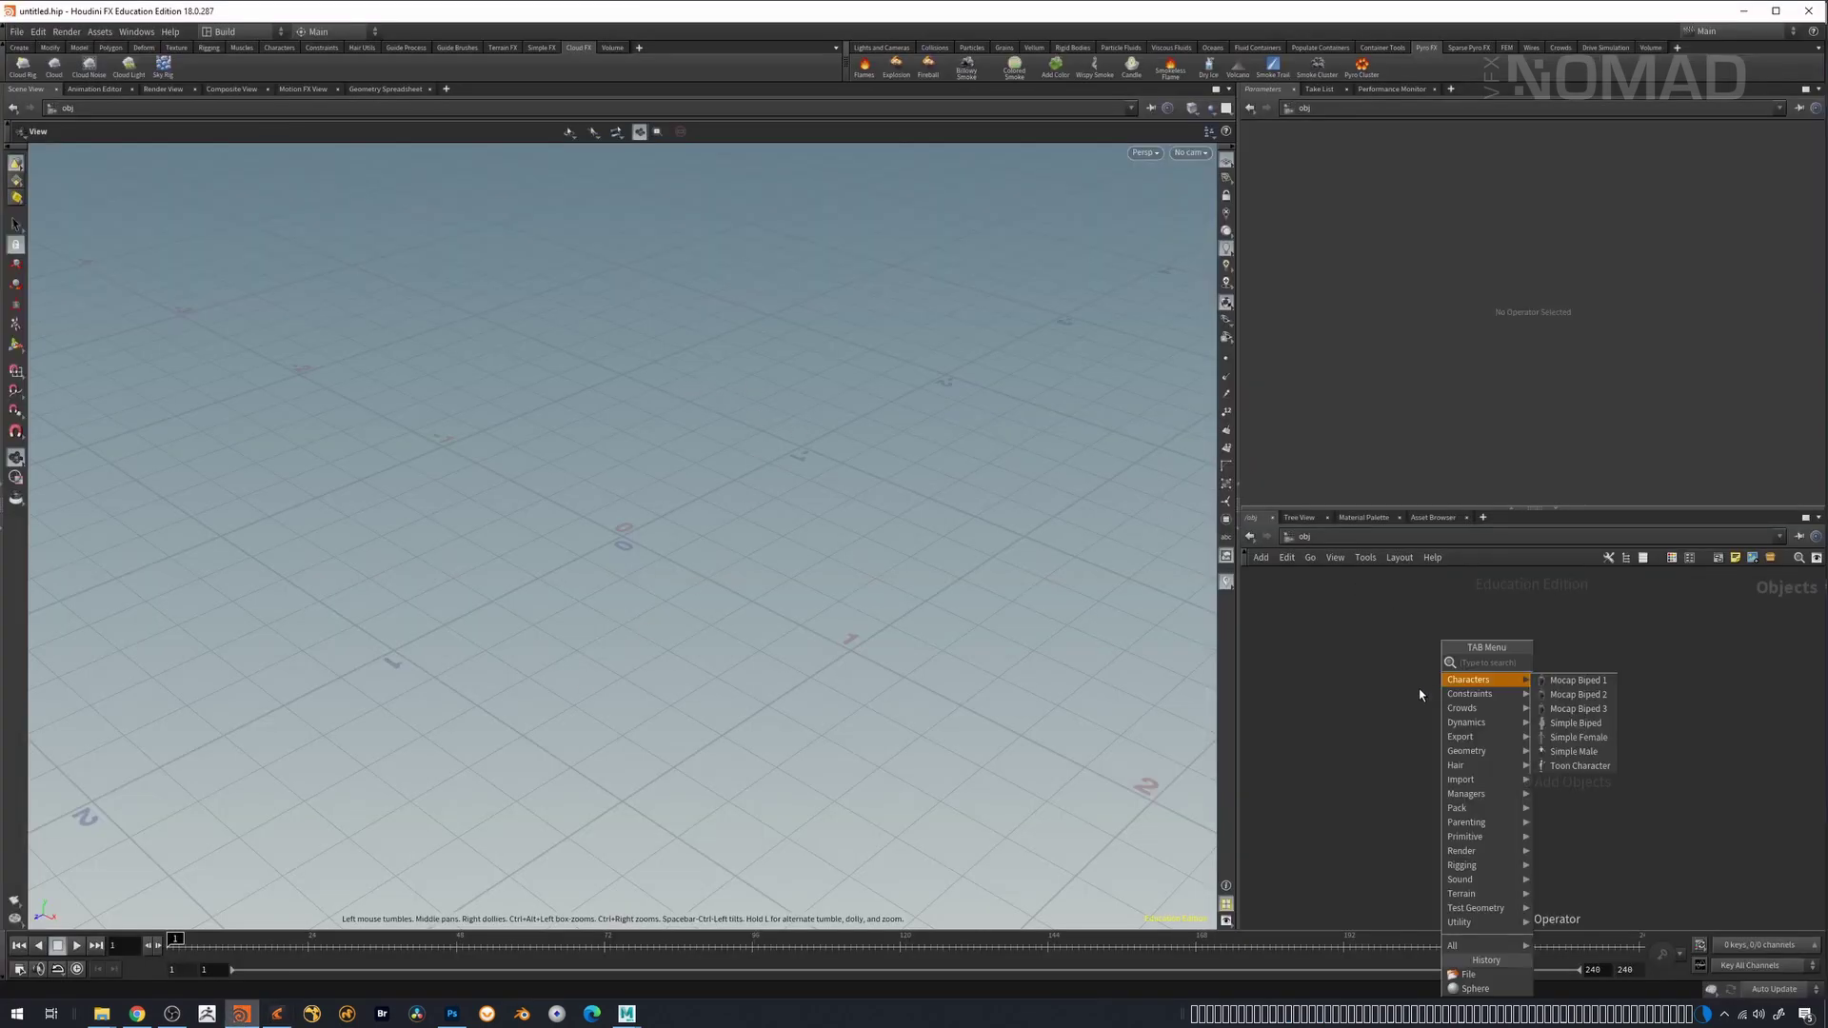
pyautogui.write('box')
pyautogui.press('Return')
pyautogui.click(1419, 688)
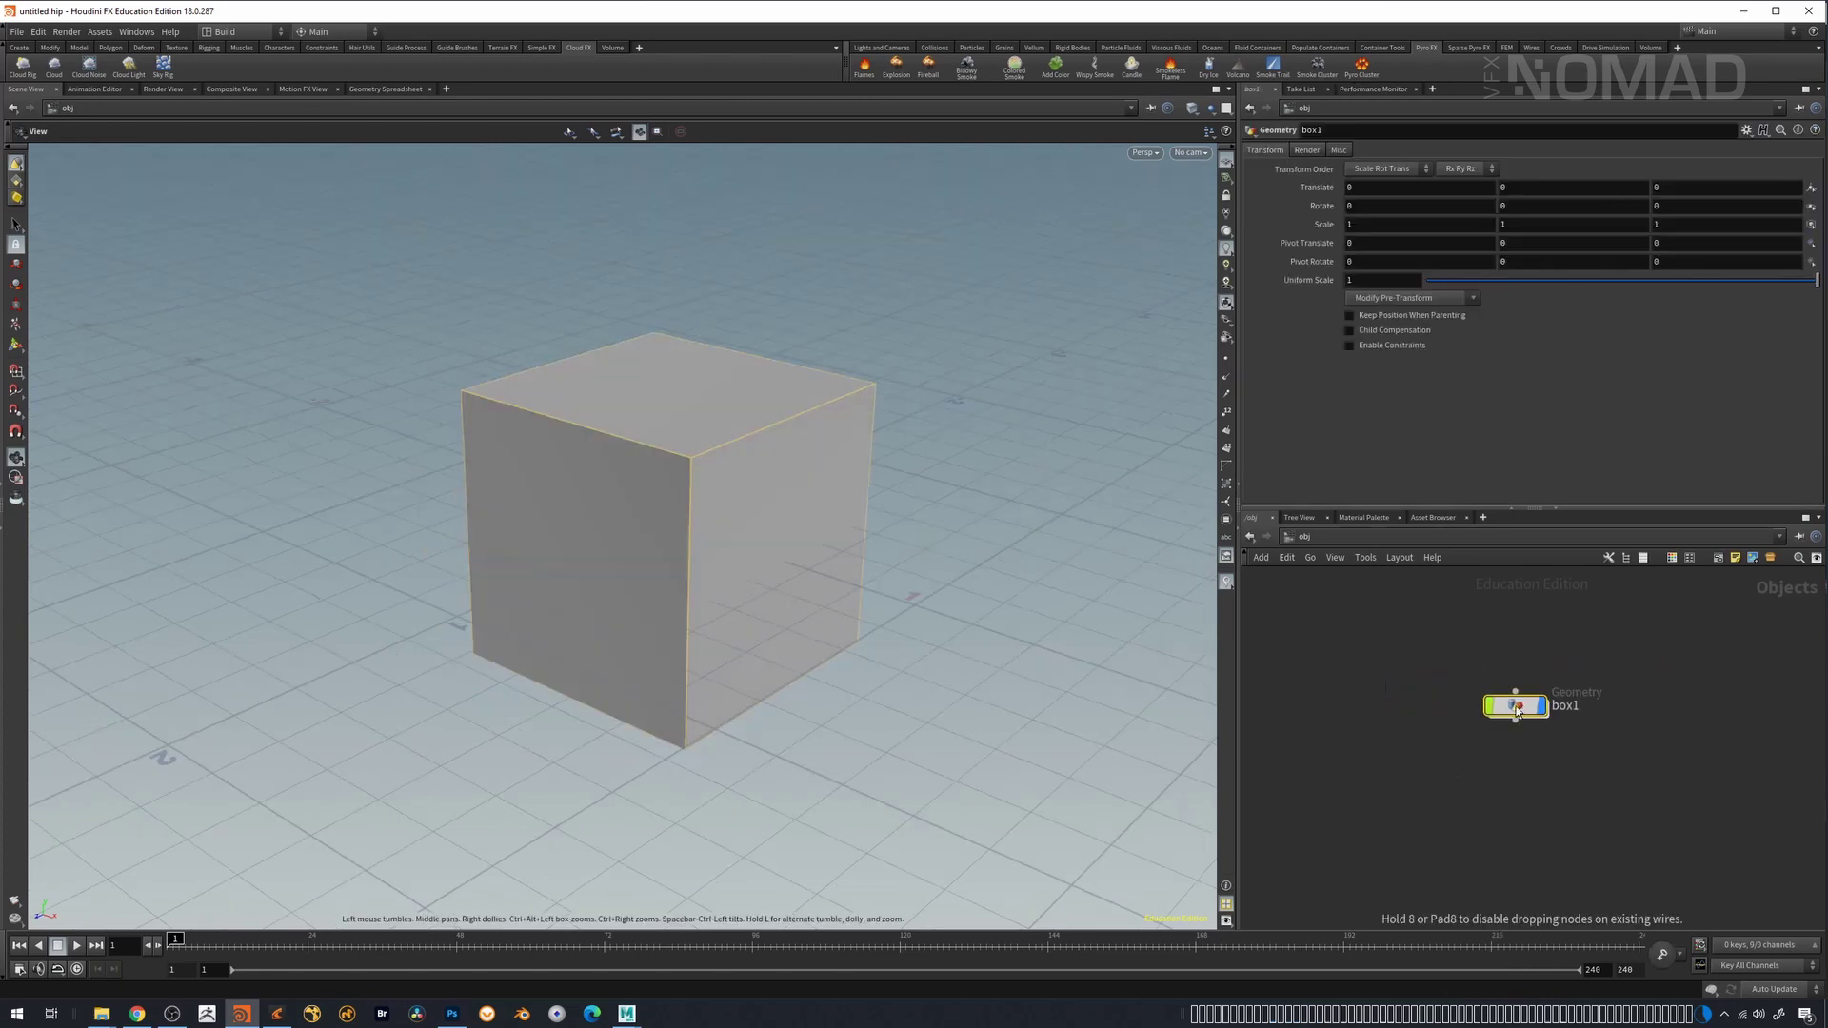
# - Add a VDB from Polygons node below box1 inside the box geometry network
pyautogui.doubleClick(1517, 711)
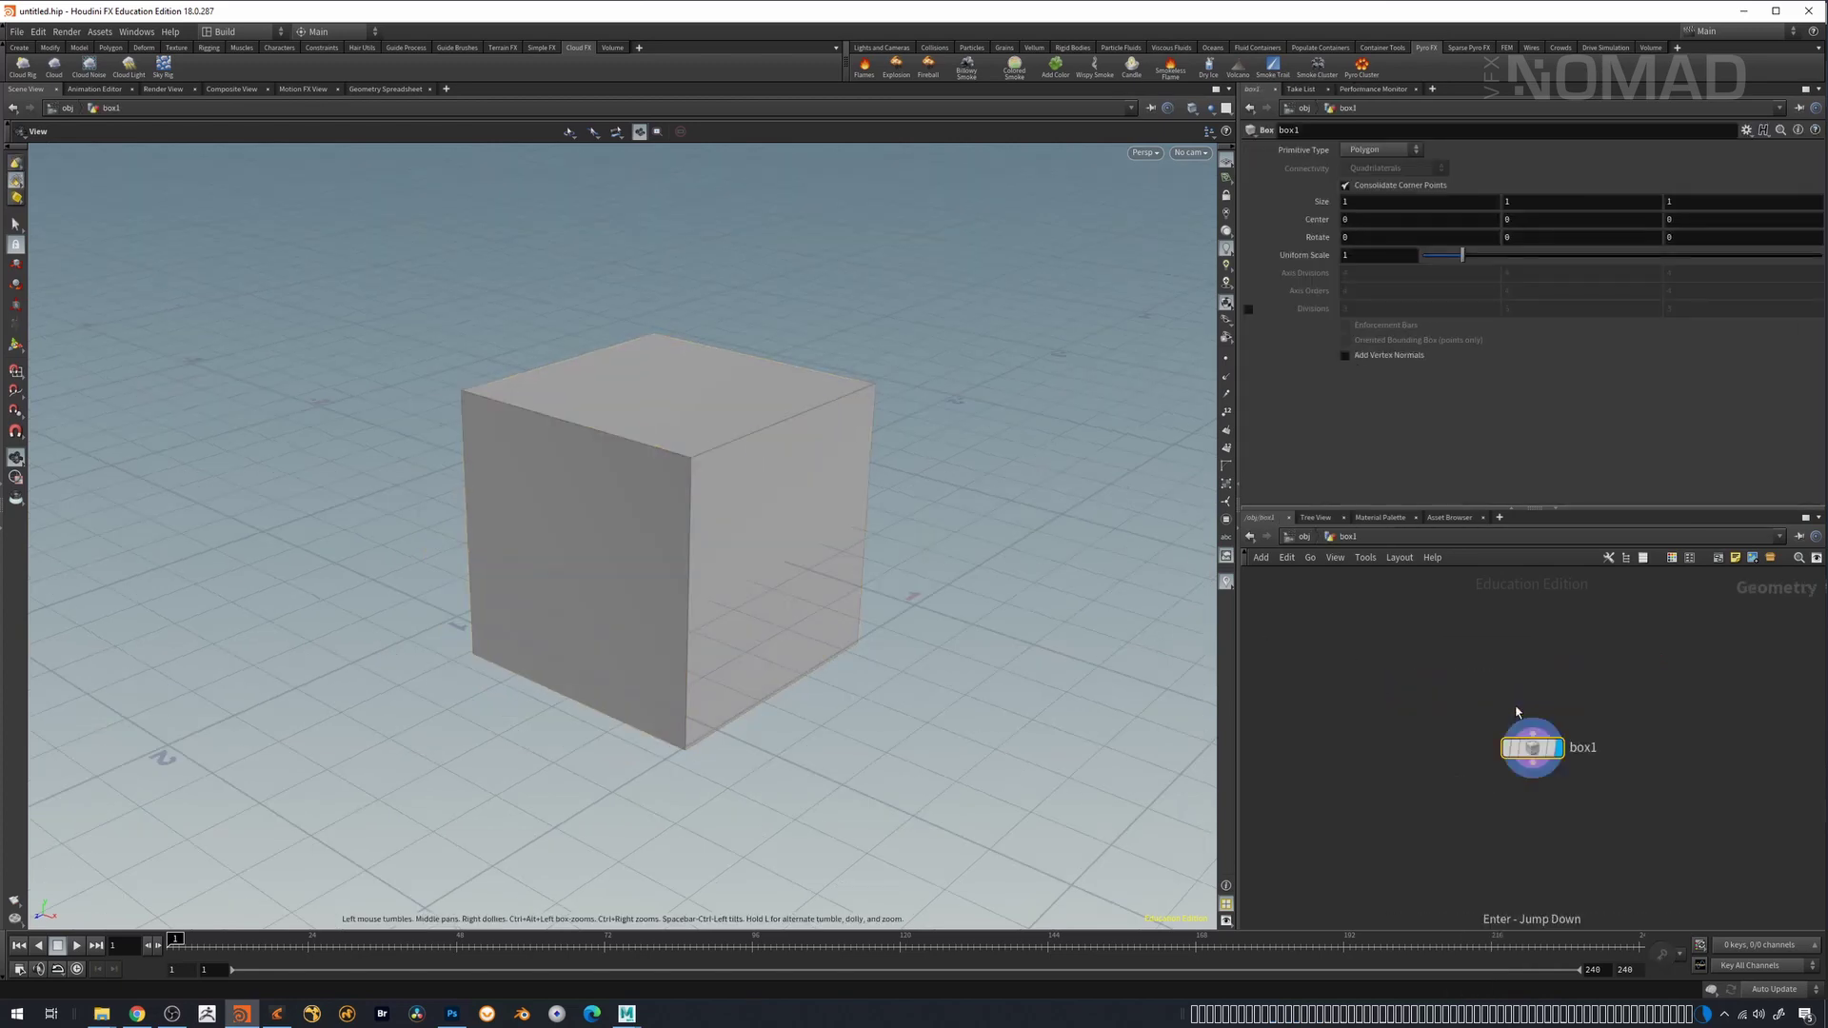
pyautogui.press('Tab')
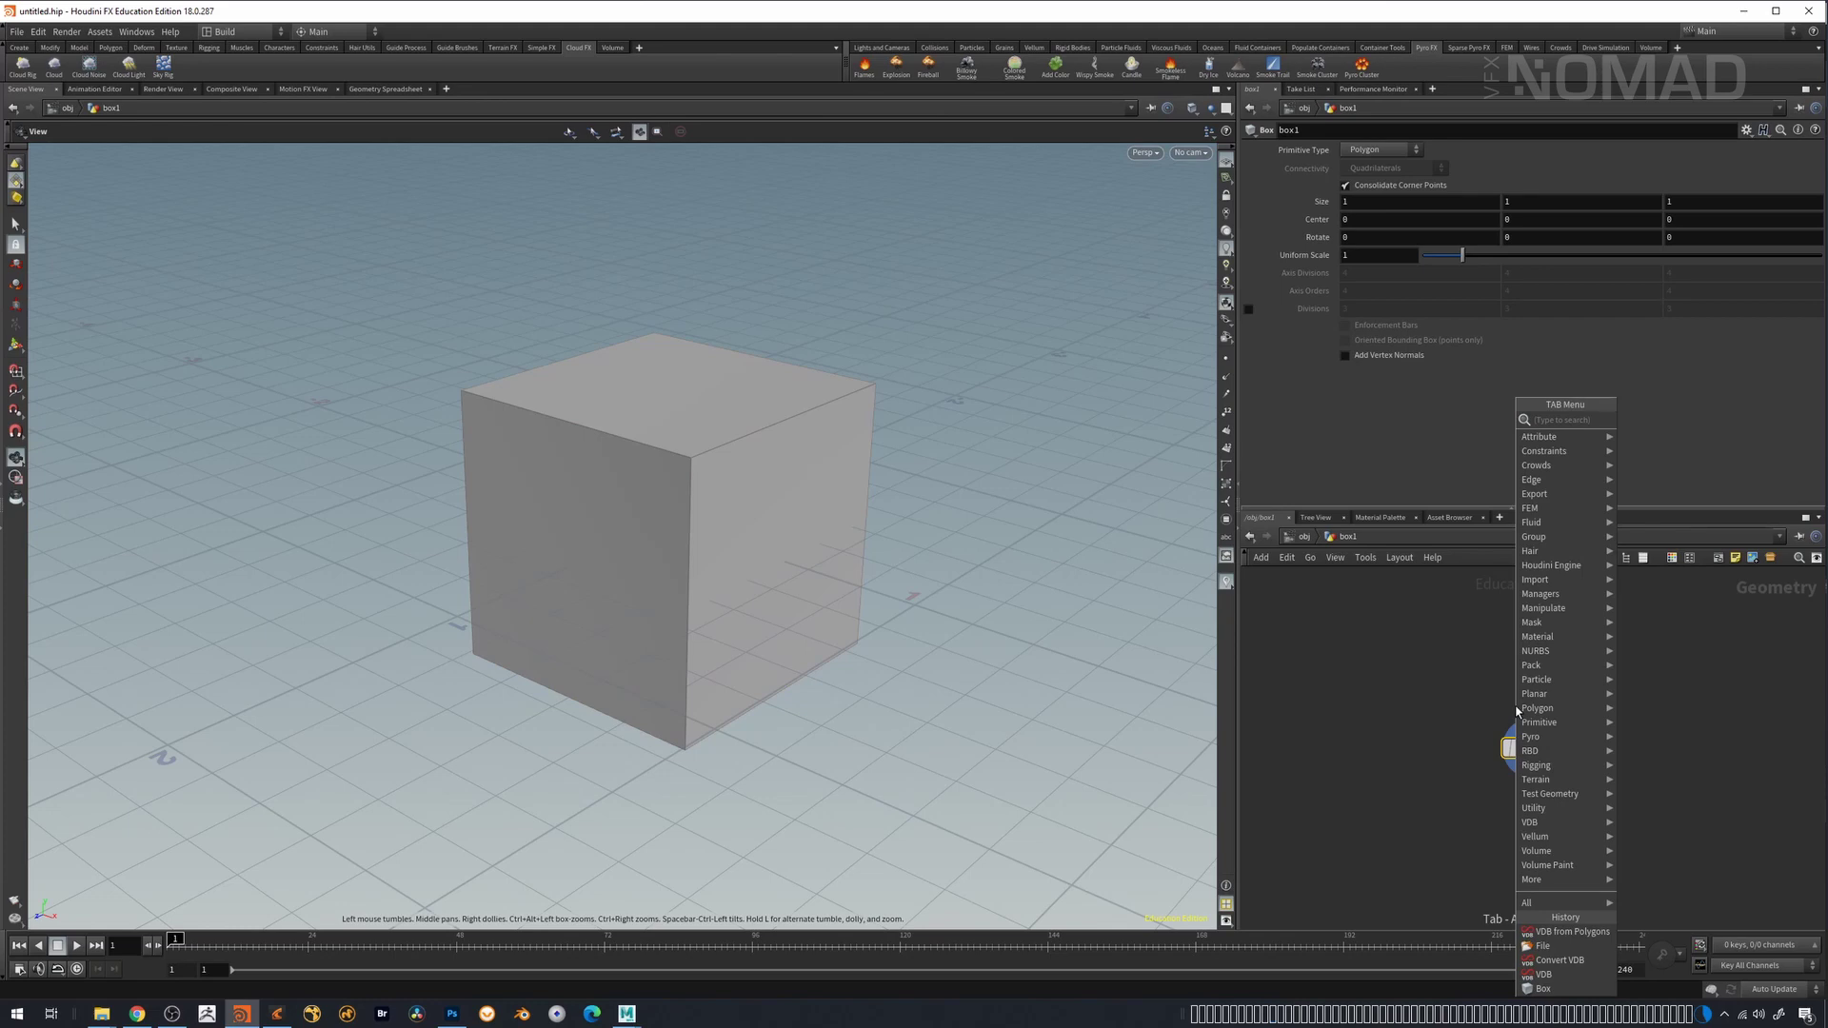
pyautogui.write('vdb')
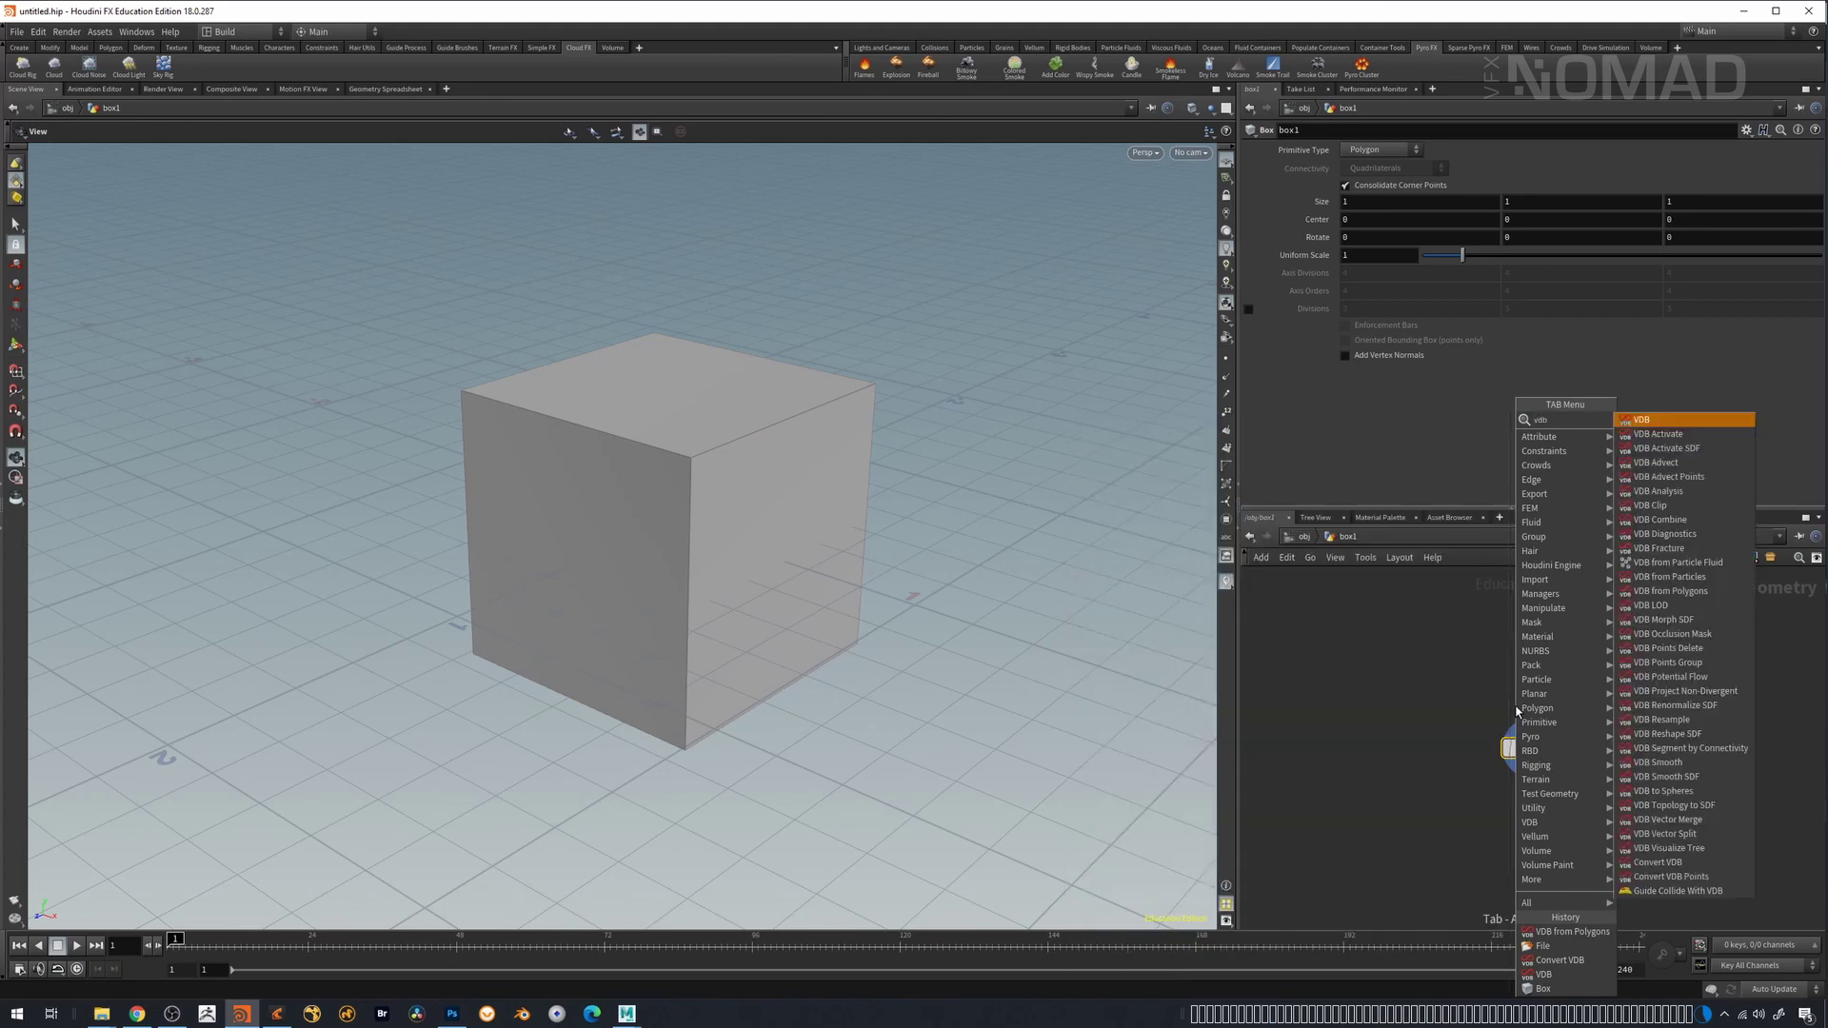
pyautogui.write(' from')
pyautogui.press('Down')
pyautogui.press('Down')
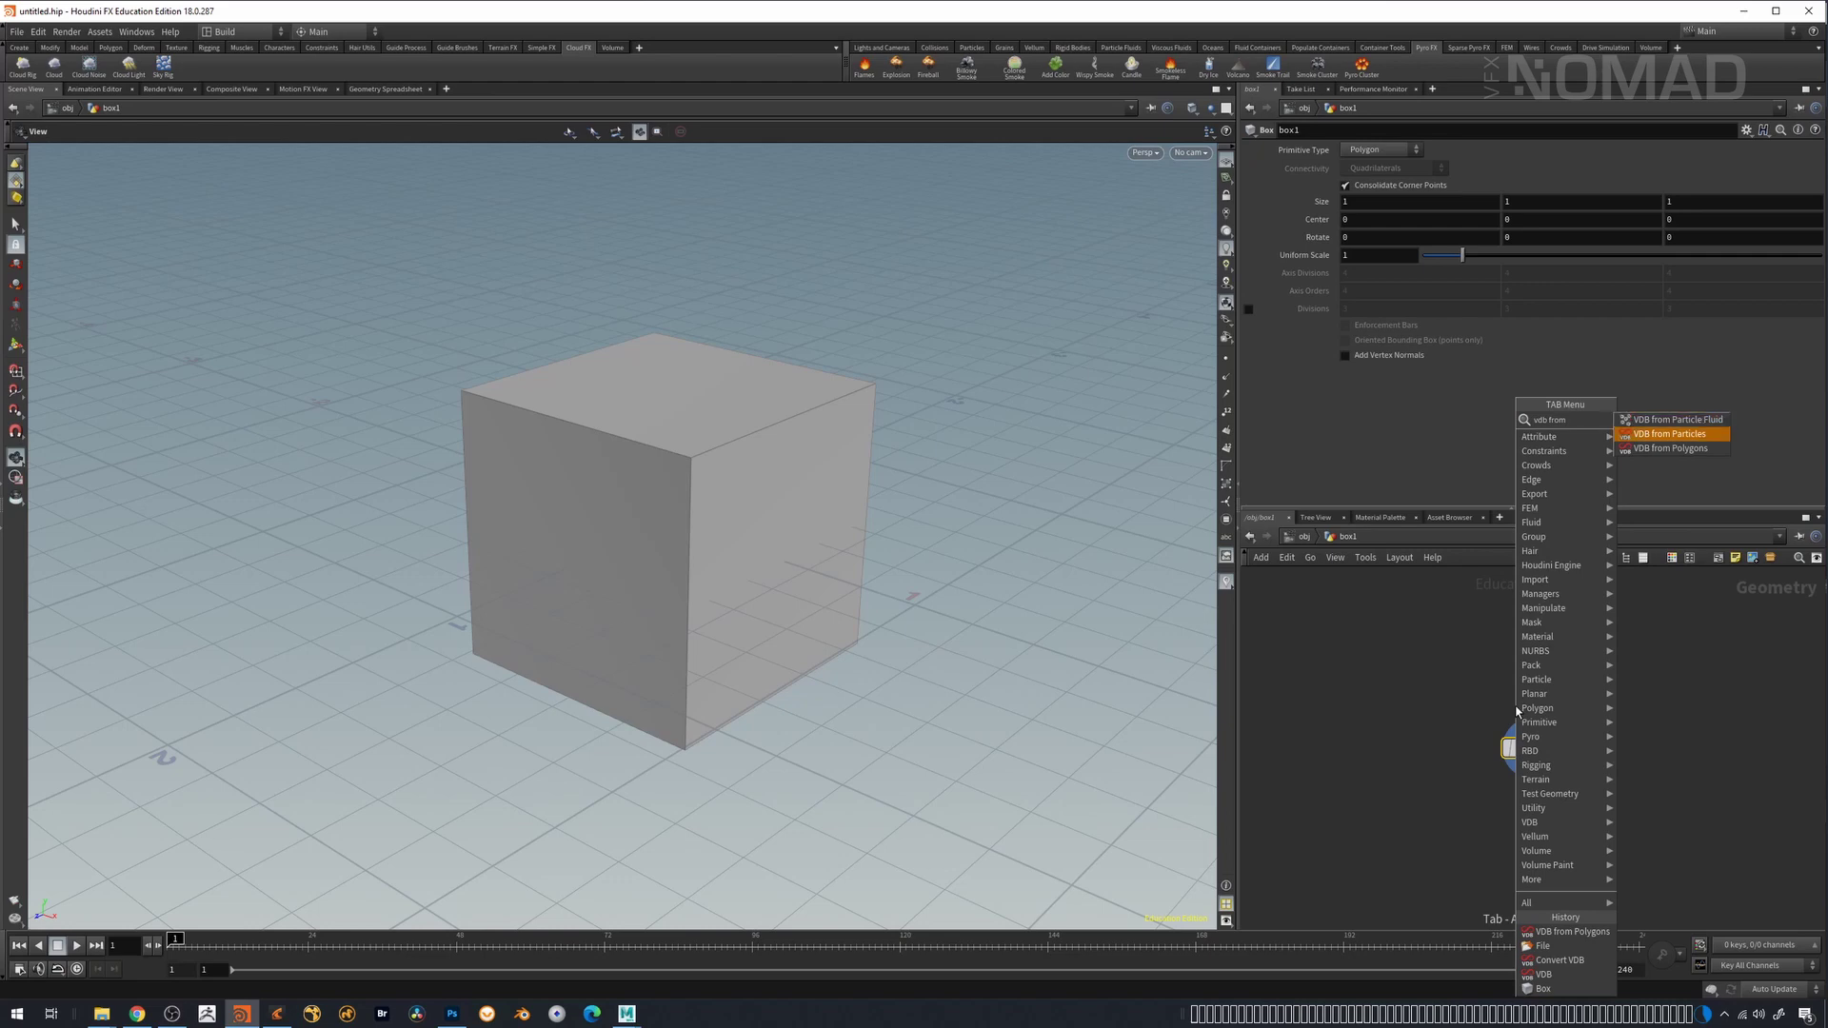
pyautogui.press('Return')
pyautogui.click(1543, 808)
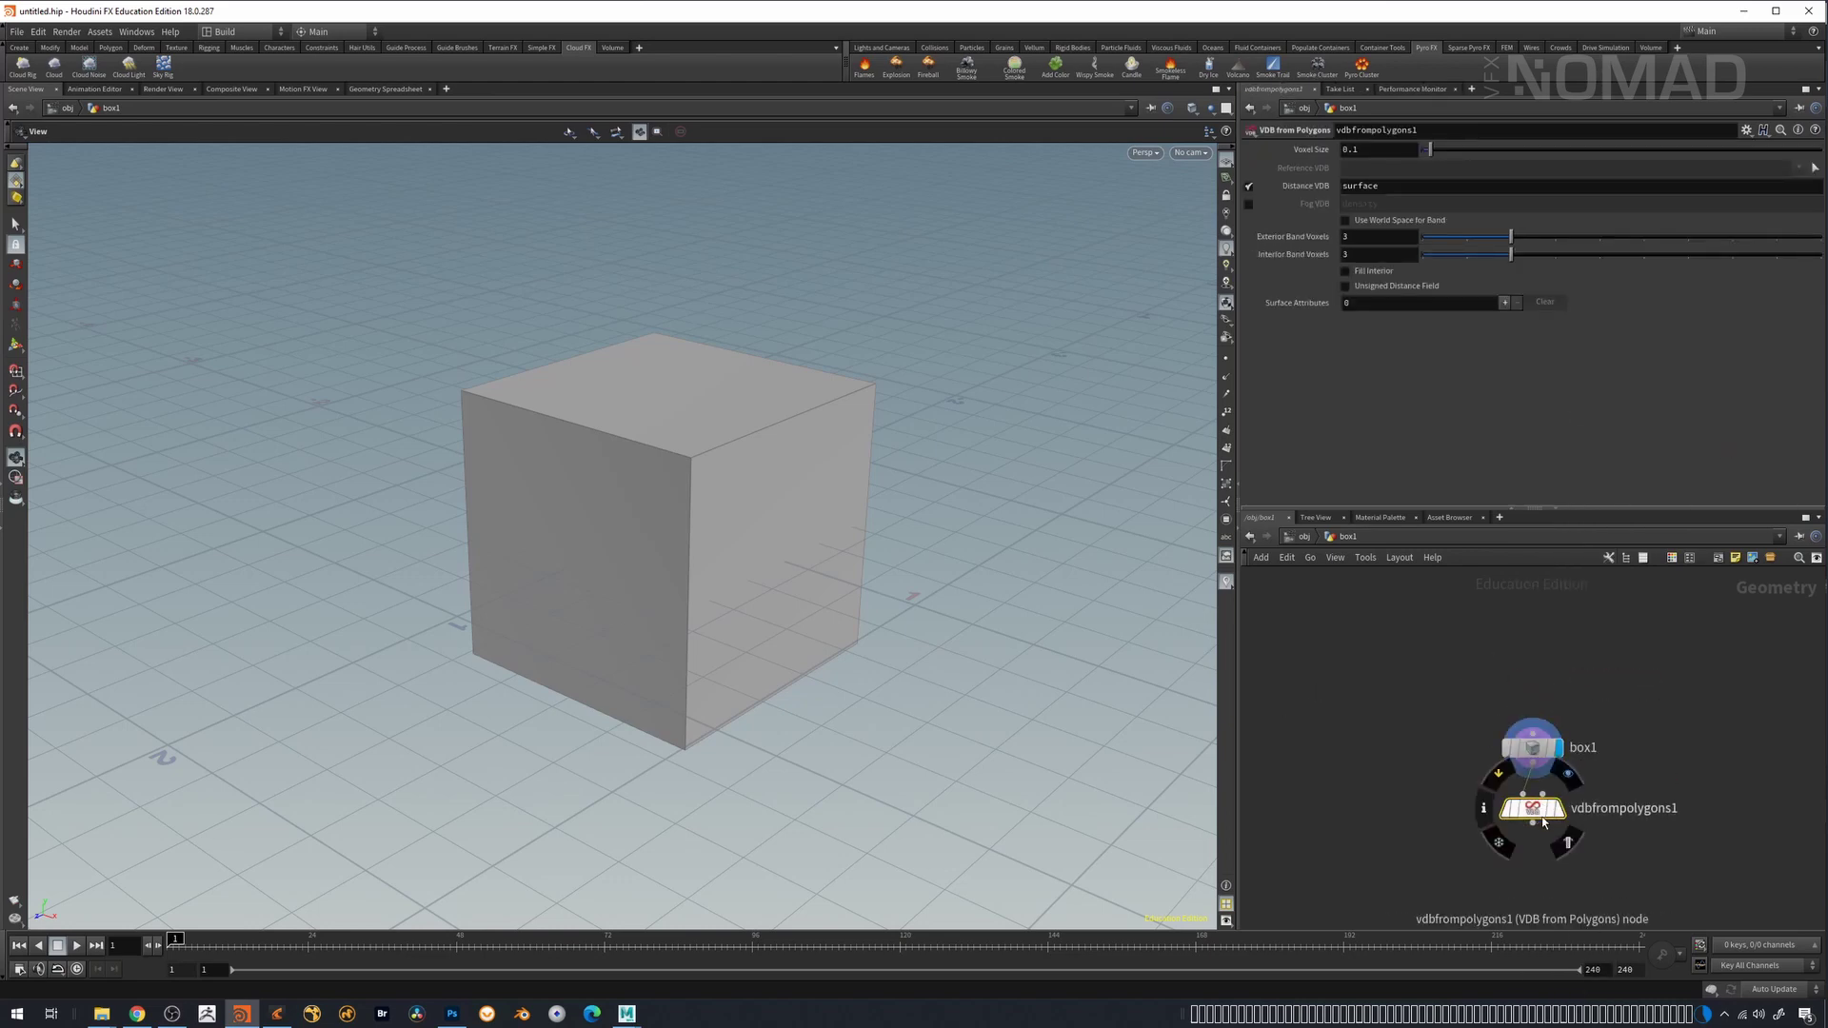
# - Add a File node connected below the VDB from Polygons node
pyautogui.moveTo(1668, 838); pyautogui.dragTo(1596, 695, button='middle')
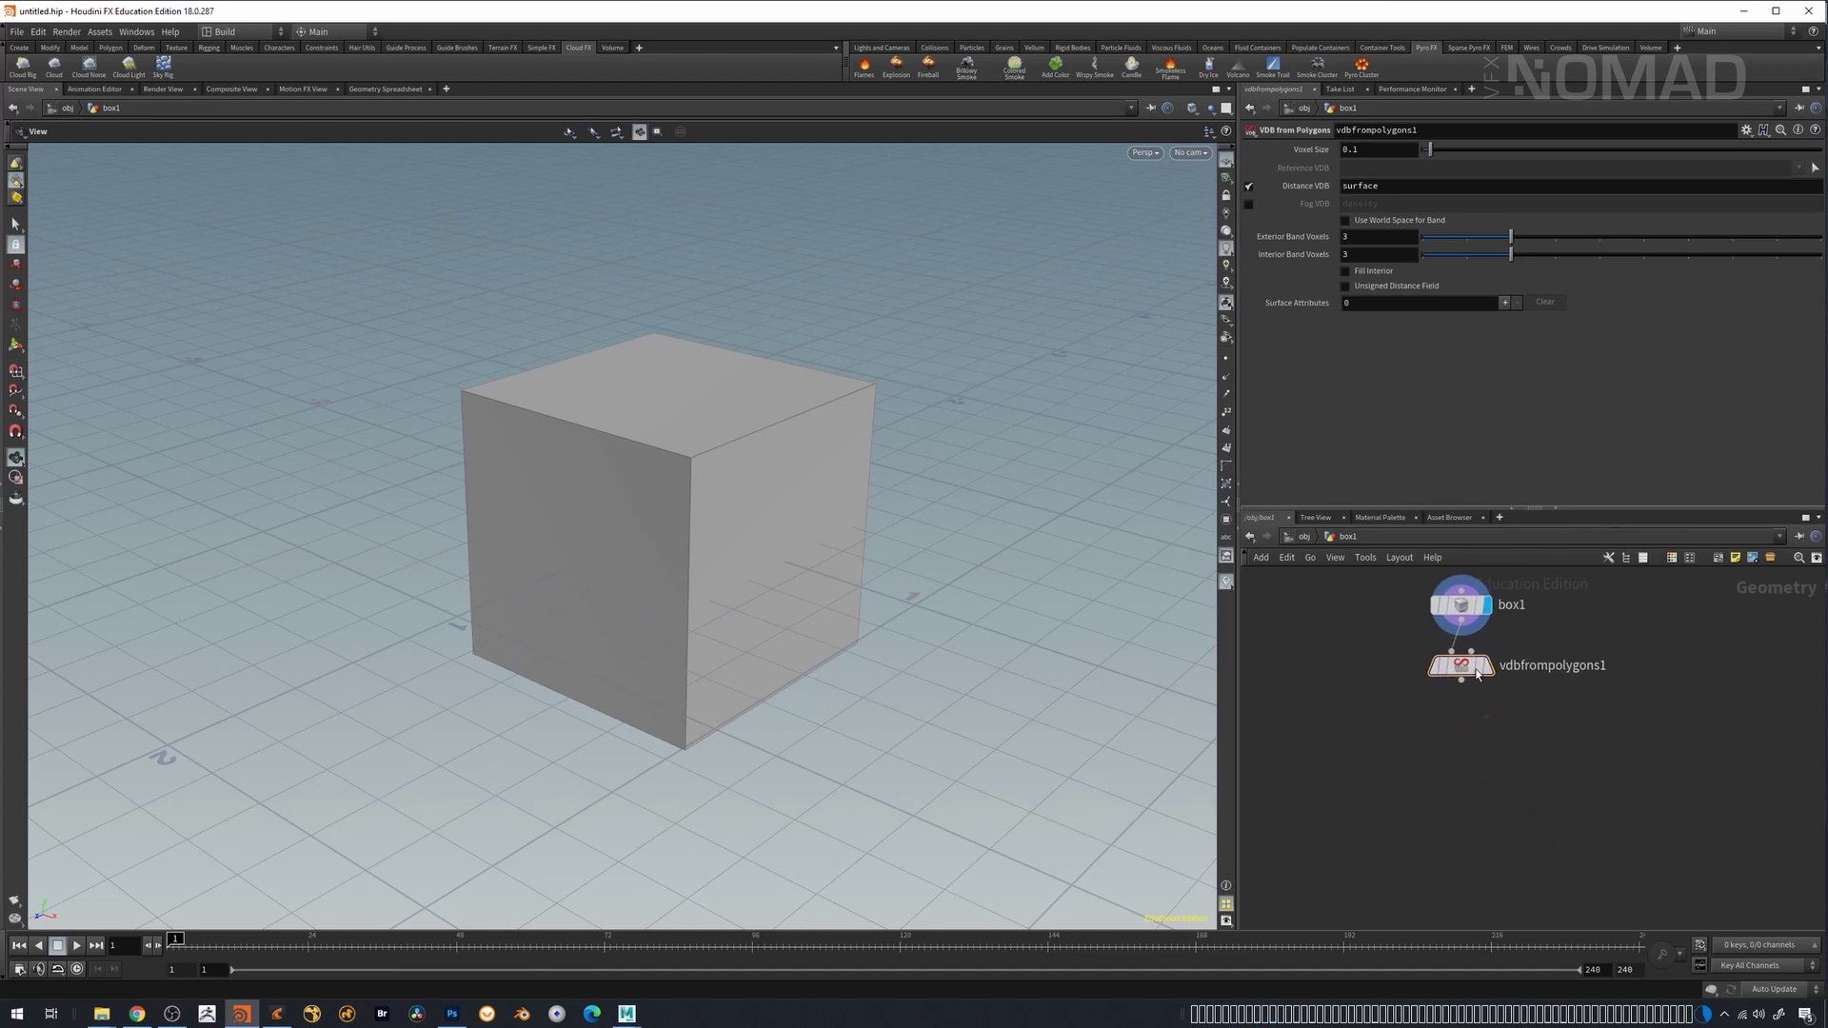
pyautogui.press('Tab')
pyautogui.write('file')
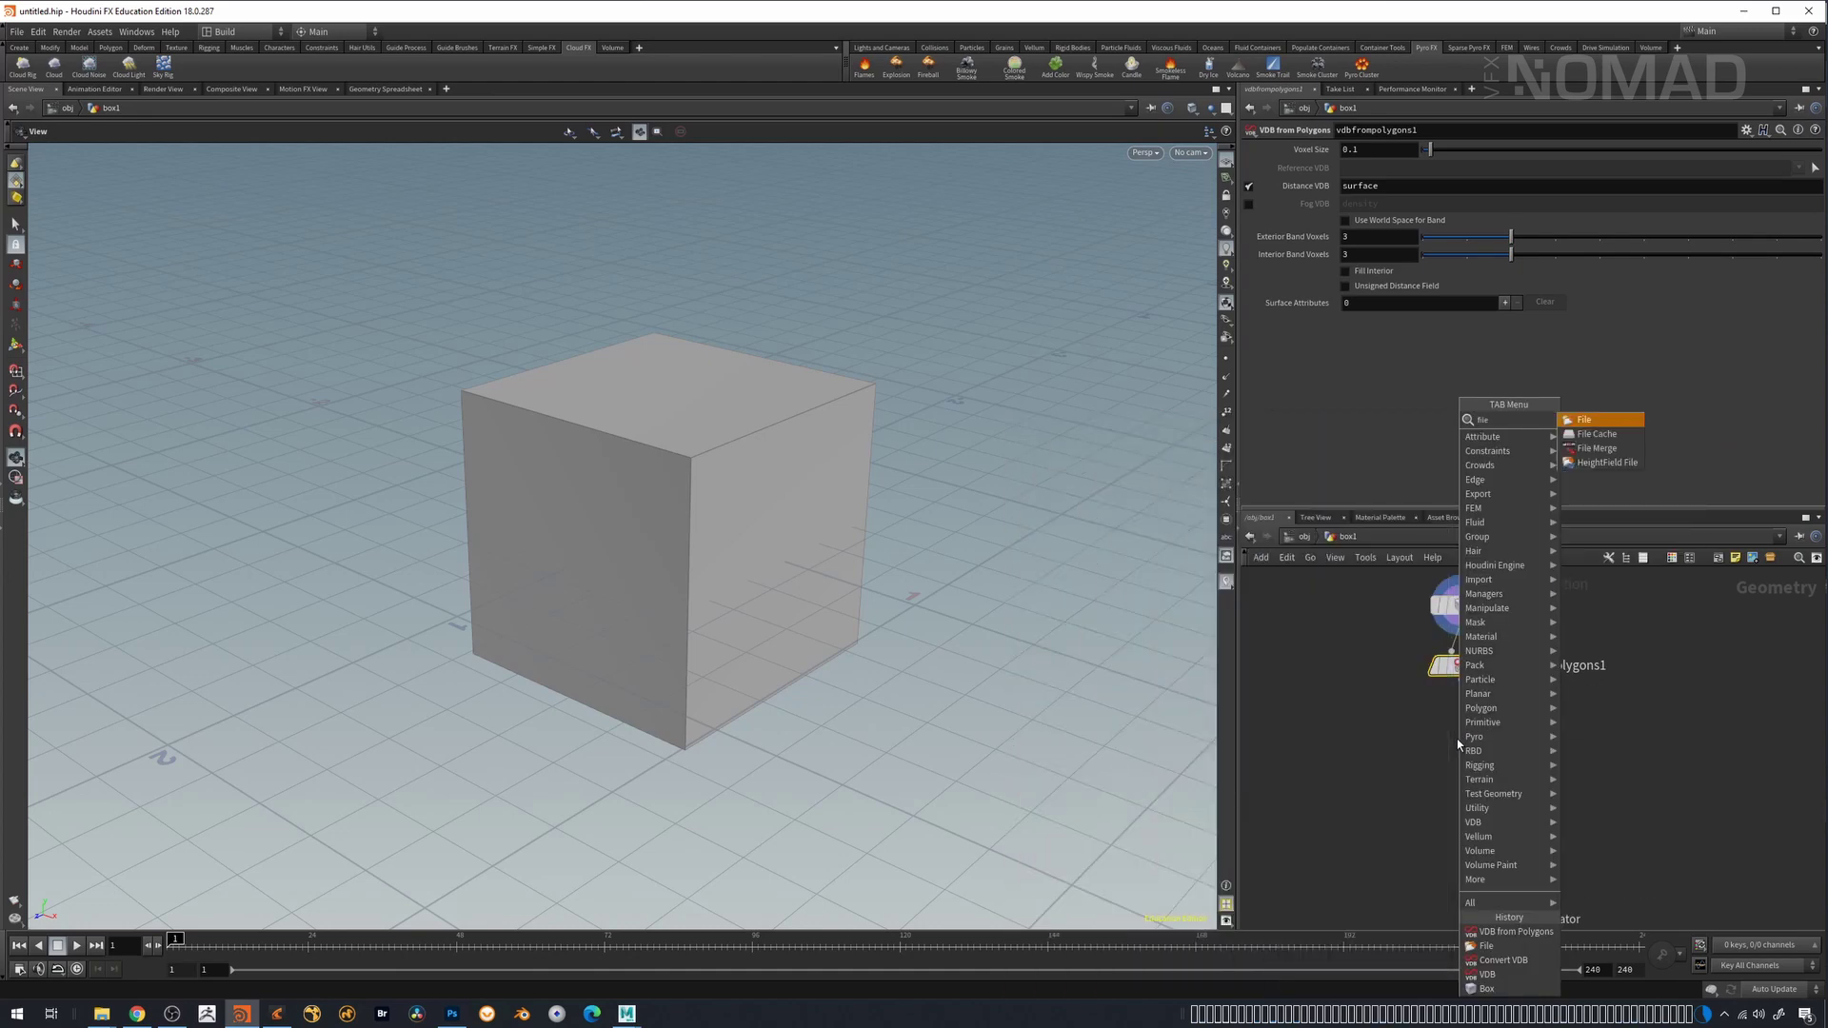
pyautogui.press('Return')
pyautogui.click(1457, 739)
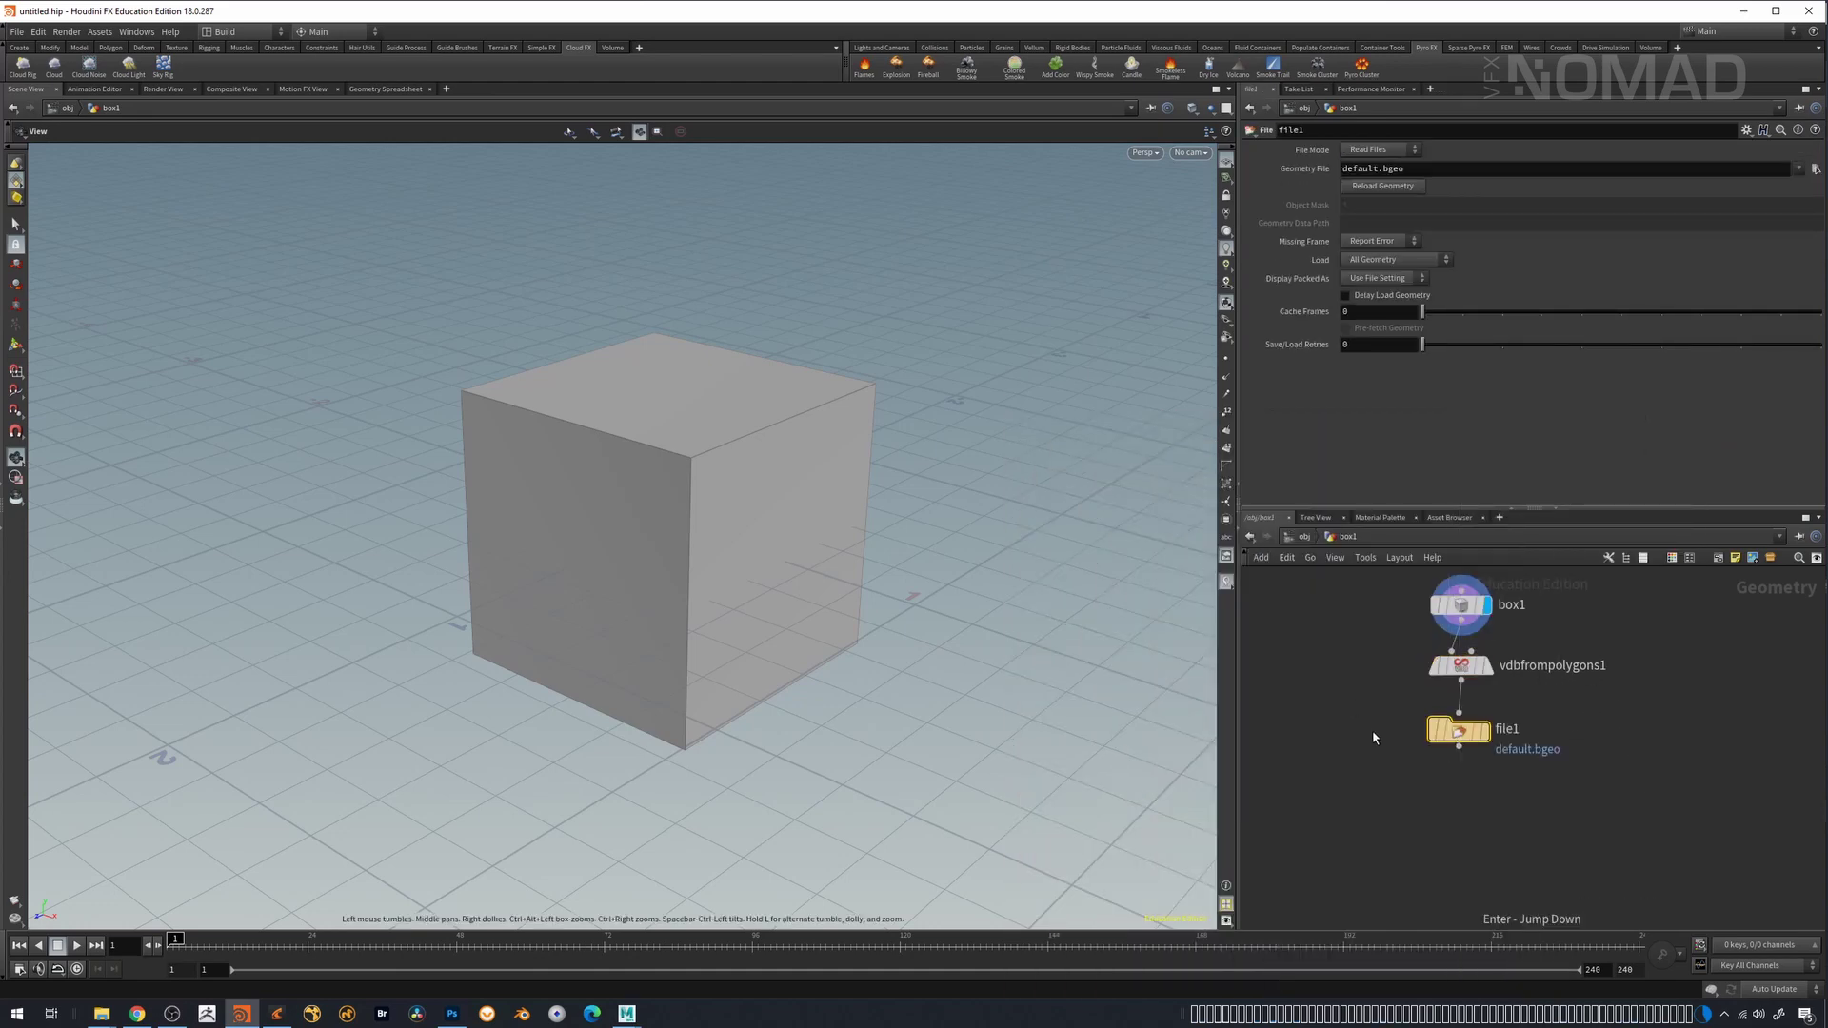
# - Display the VDB from Polygons node and switch its output from Distance VDB to Fog VDB named density
pyautogui.click(1491, 742)
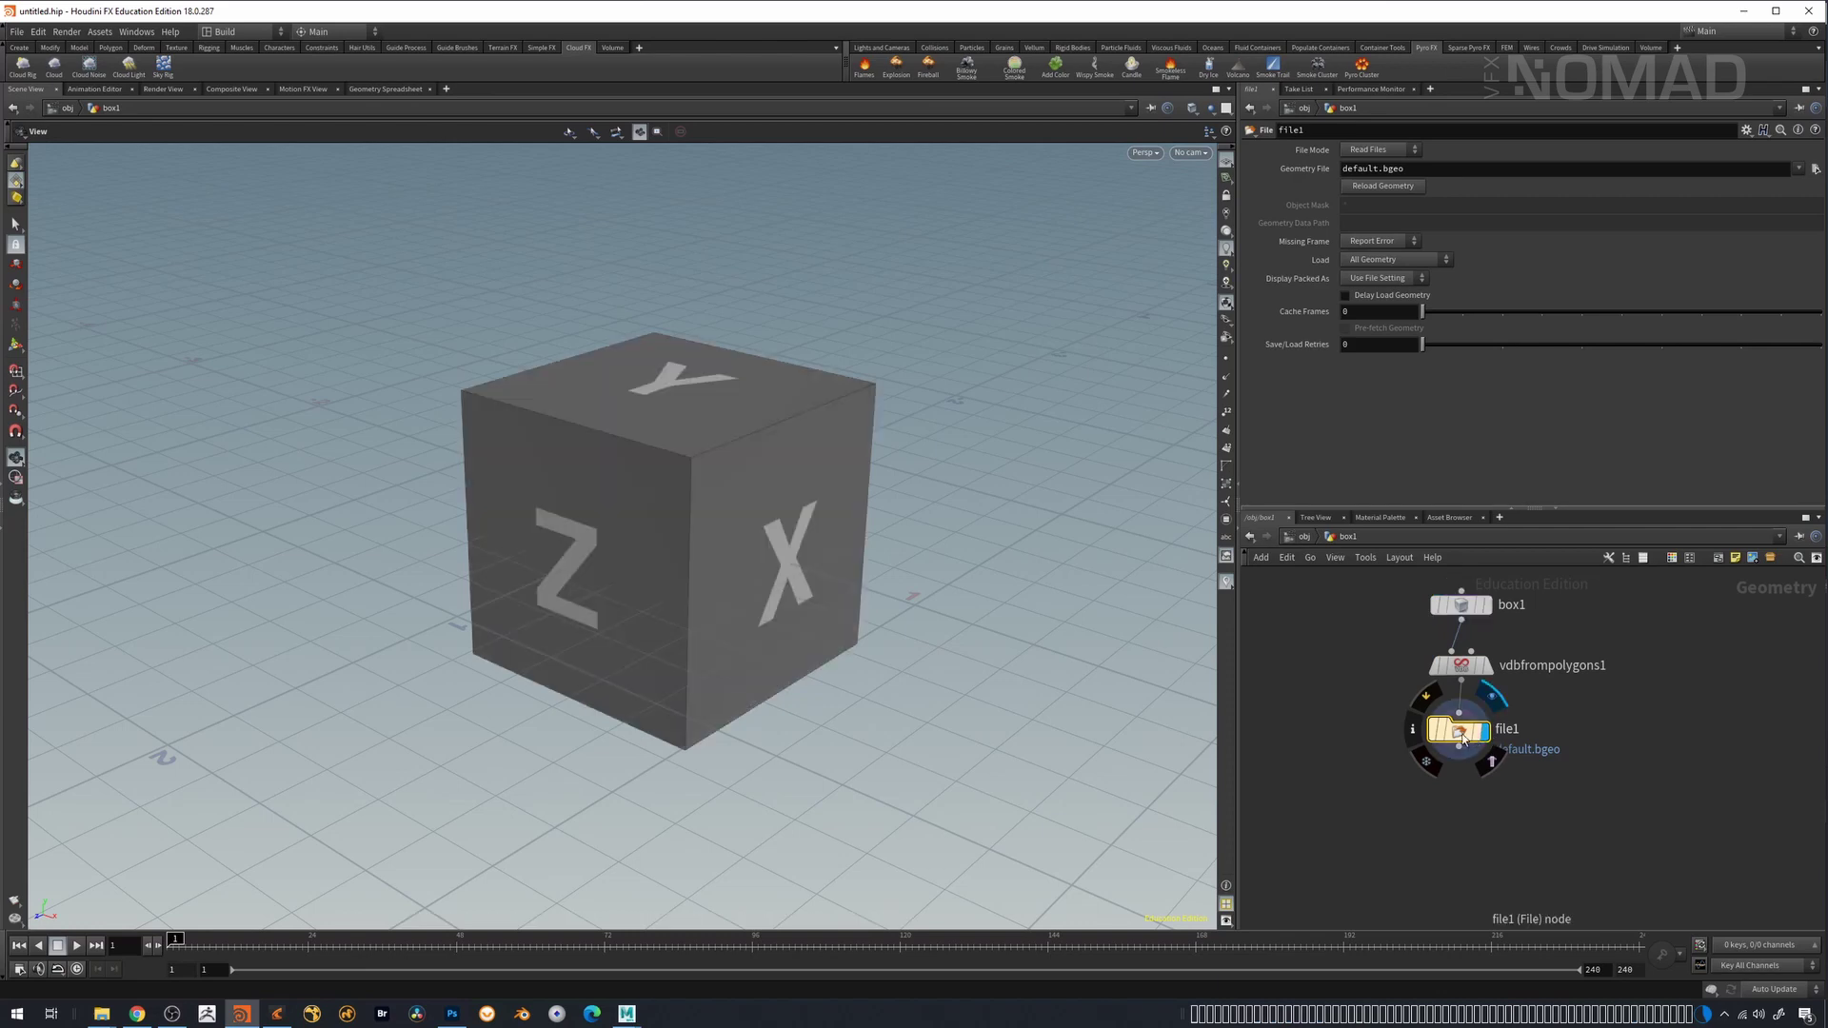
pyautogui.click(1488, 674)
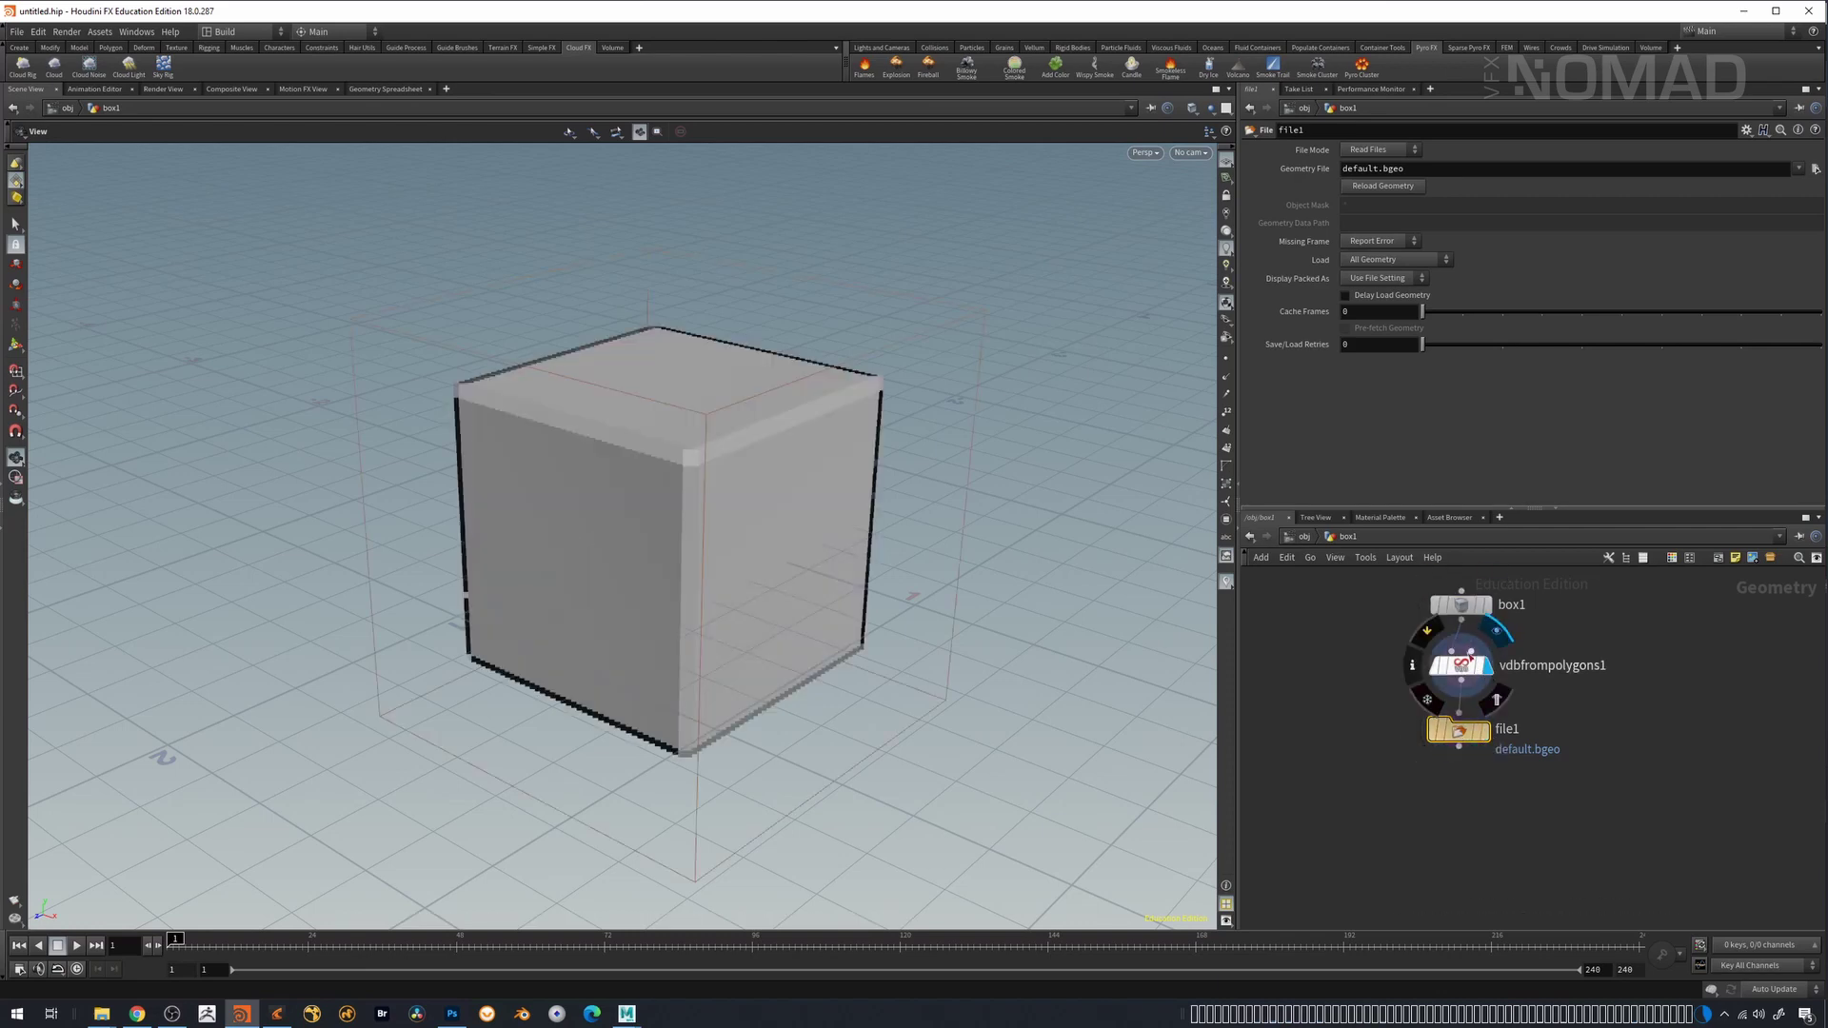
pyautogui.click(1476, 666)
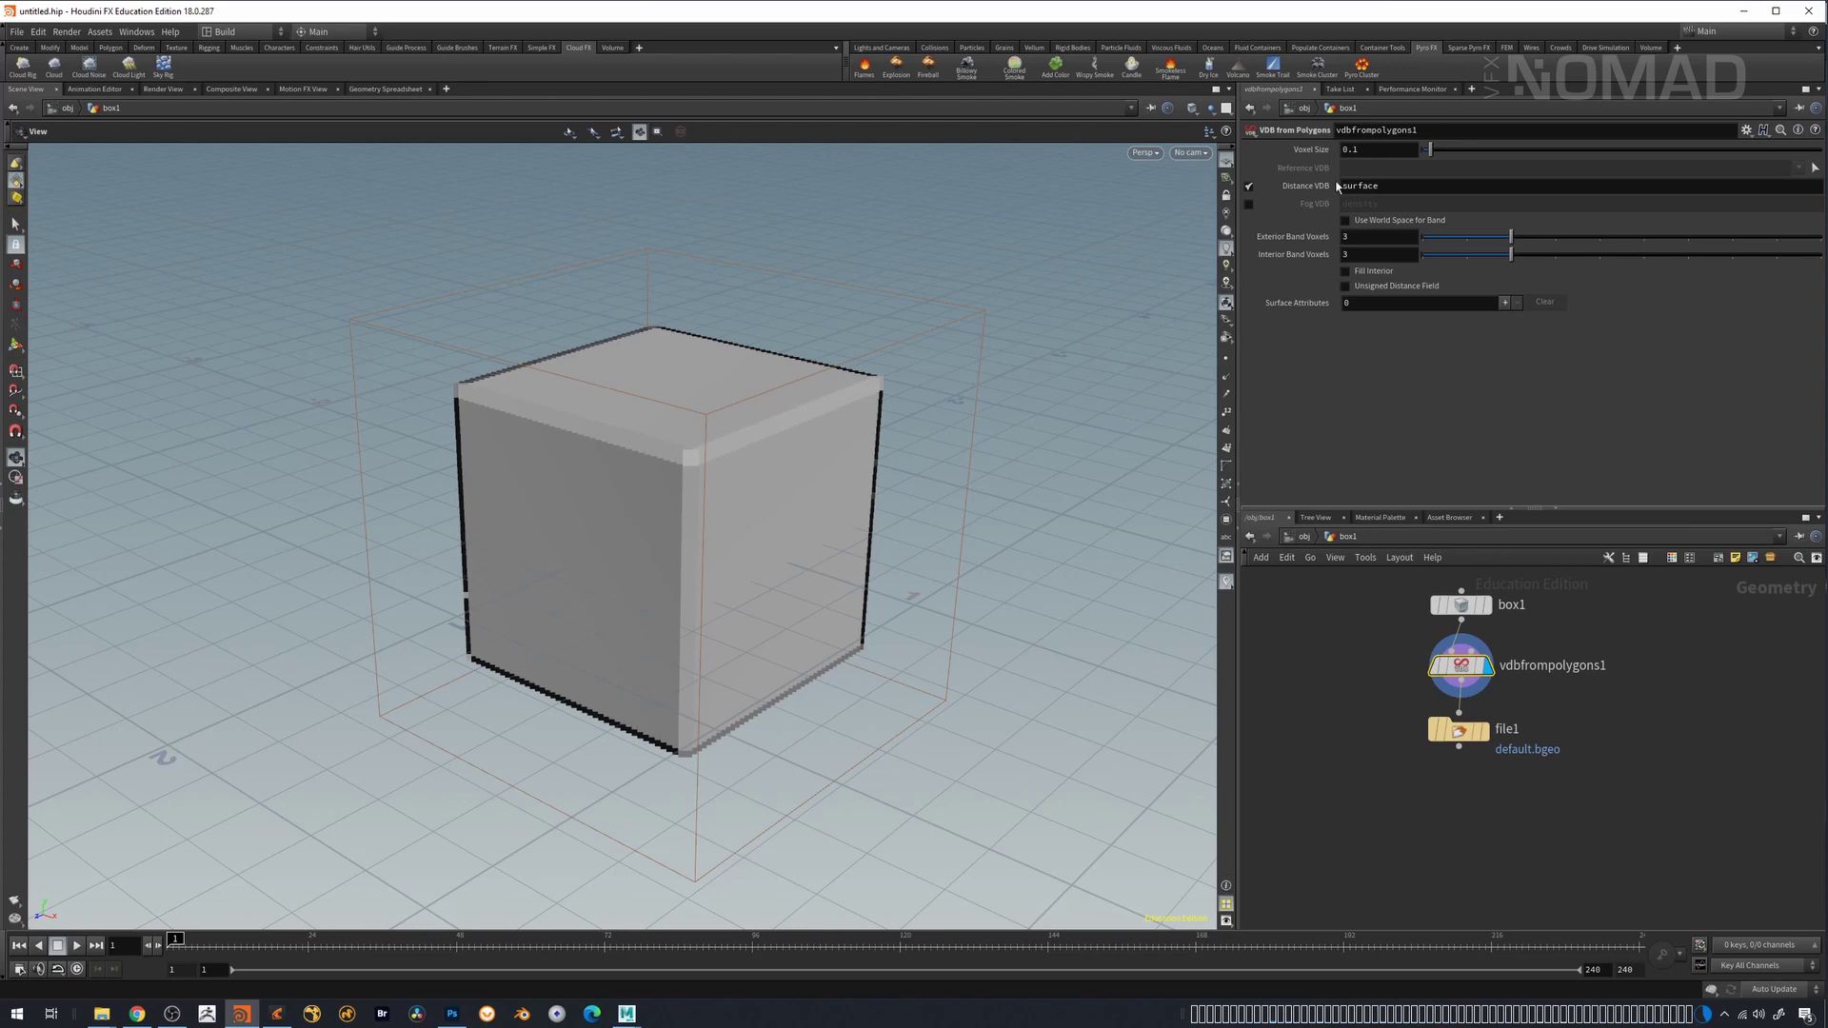
pyautogui.click(1248, 185)
pyautogui.click(1249, 204)
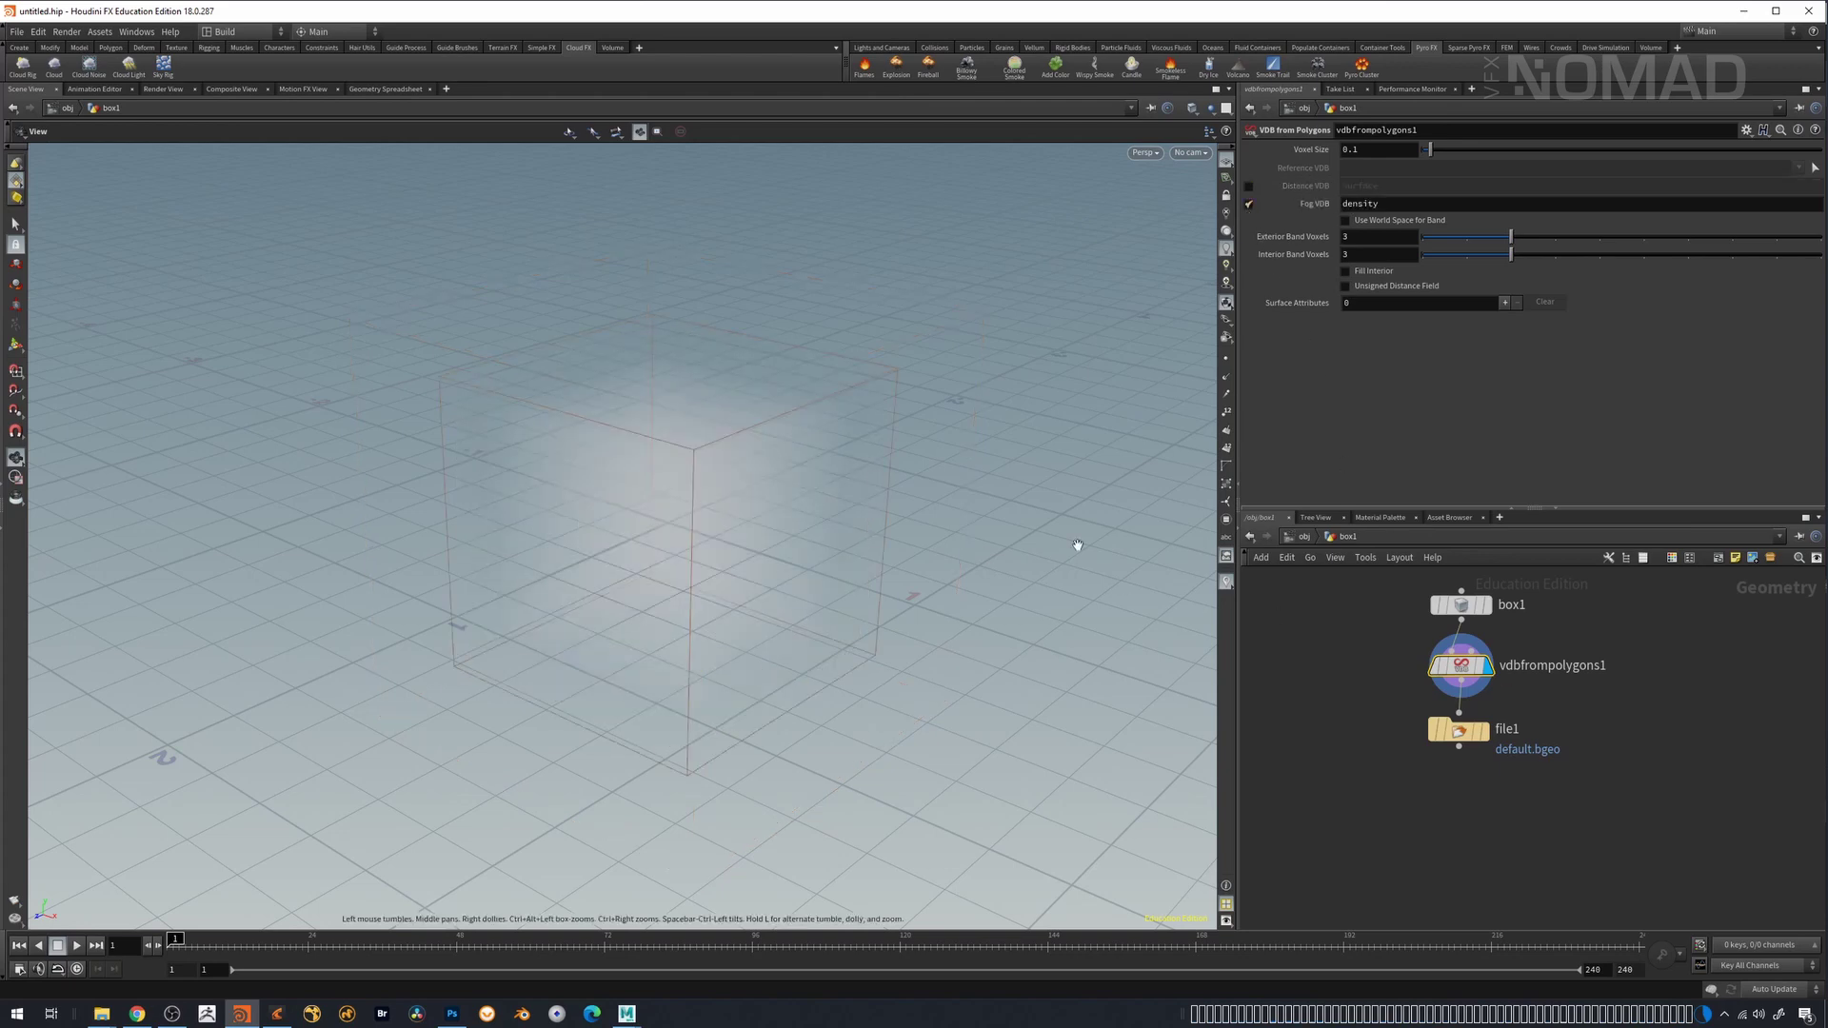
# - Write the fog volume to D:/VFXNOMAD/projects/spotlights/volumes/vdb/box.vdb with the File node set to Write Files
pyautogui.click(1466, 731)
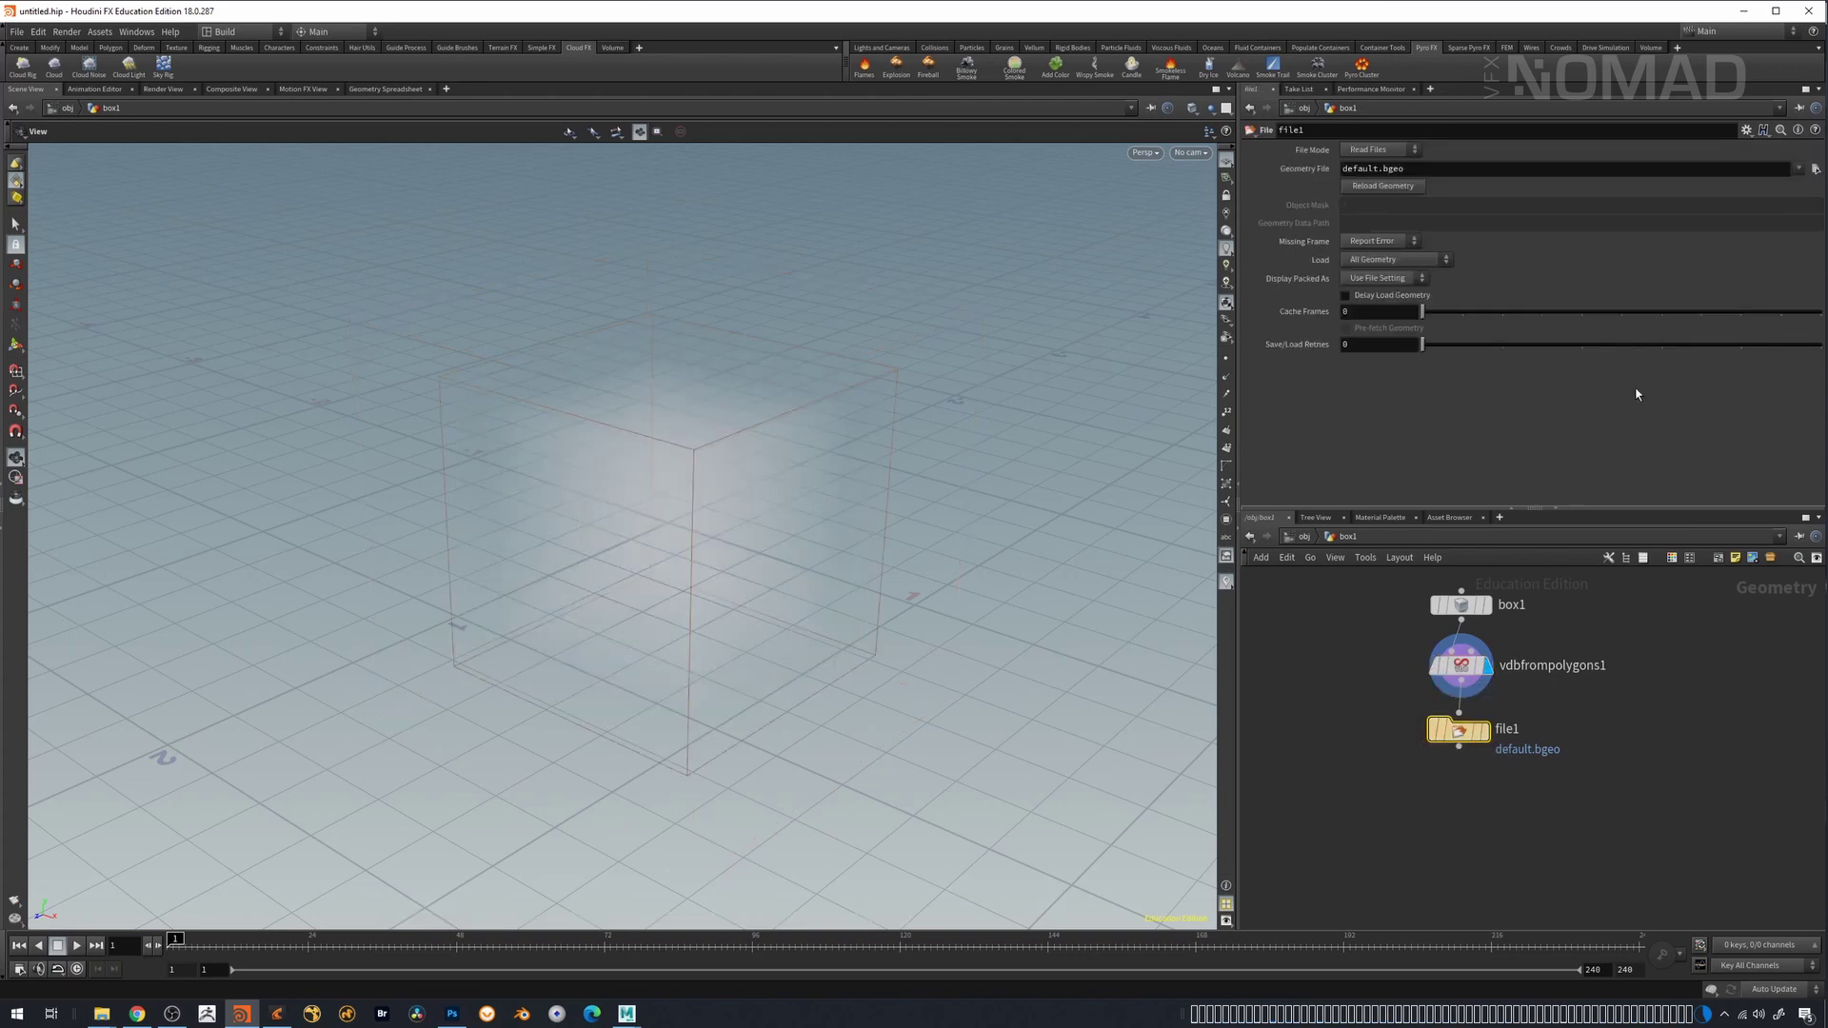
pyautogui.click(1813, 169)
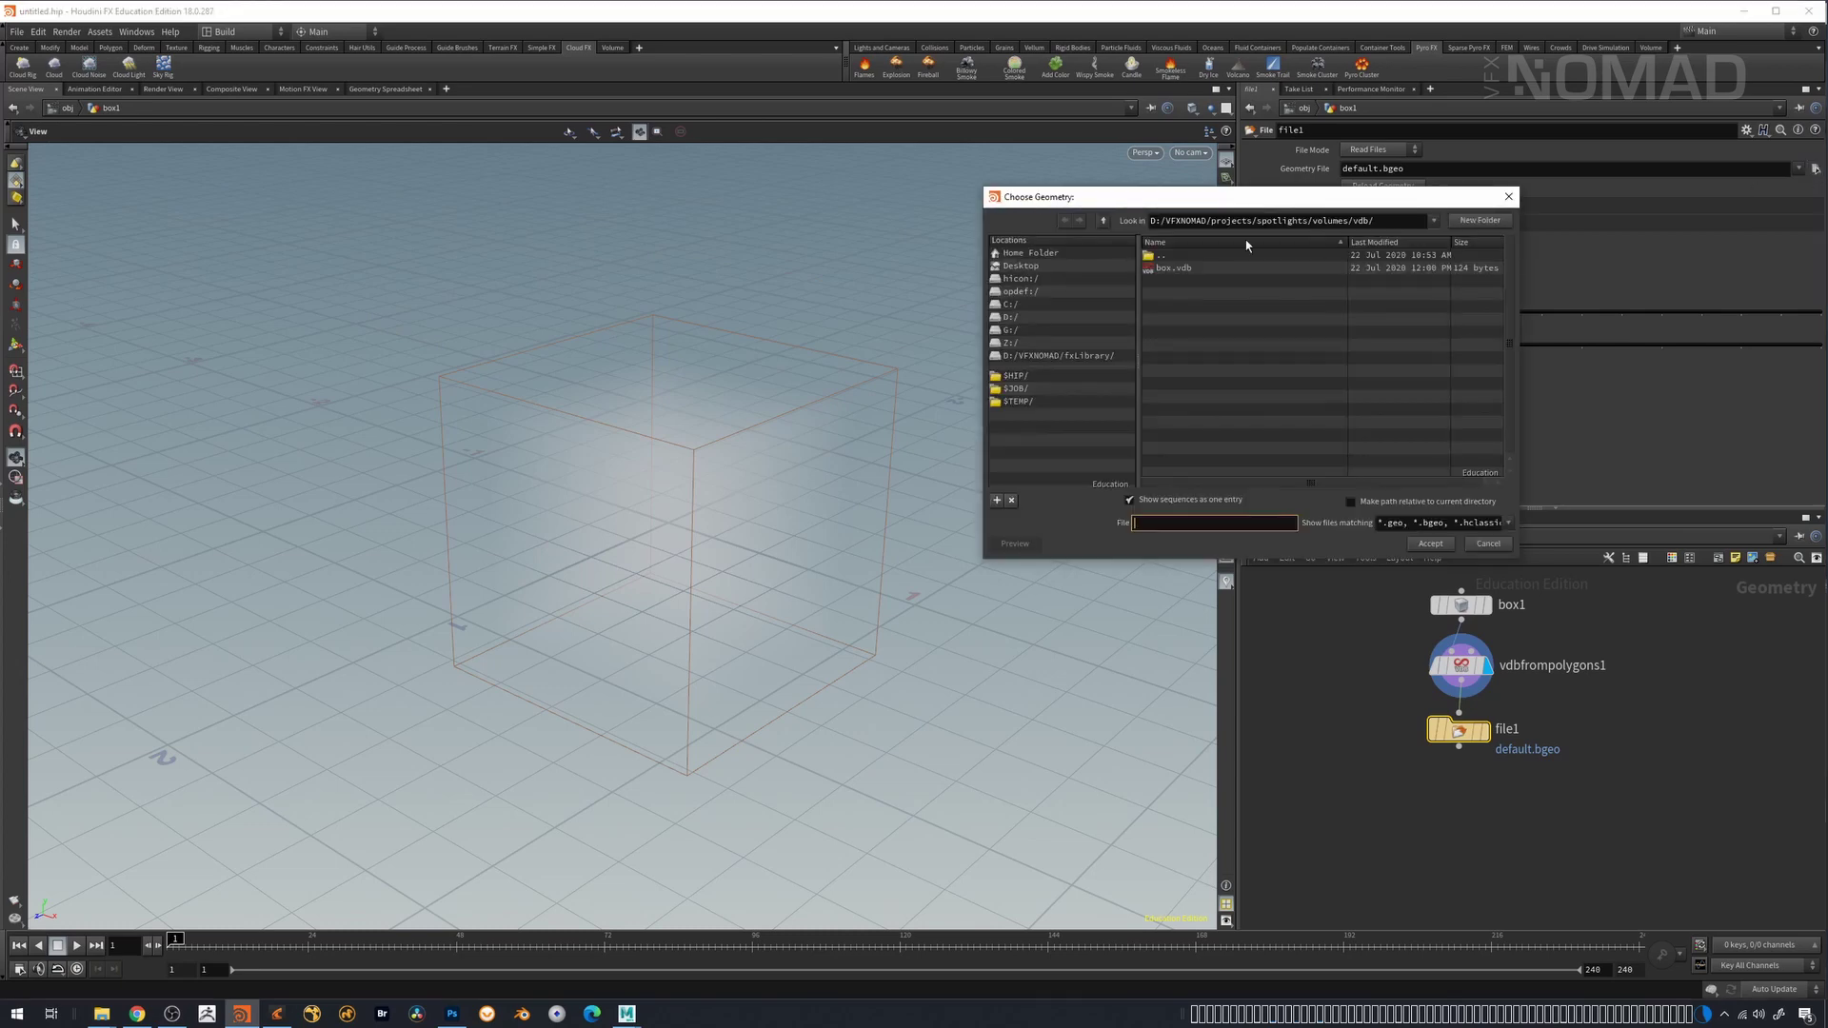
pyautogui.click(1180, 269)
pyautogui.click(1431, 545)
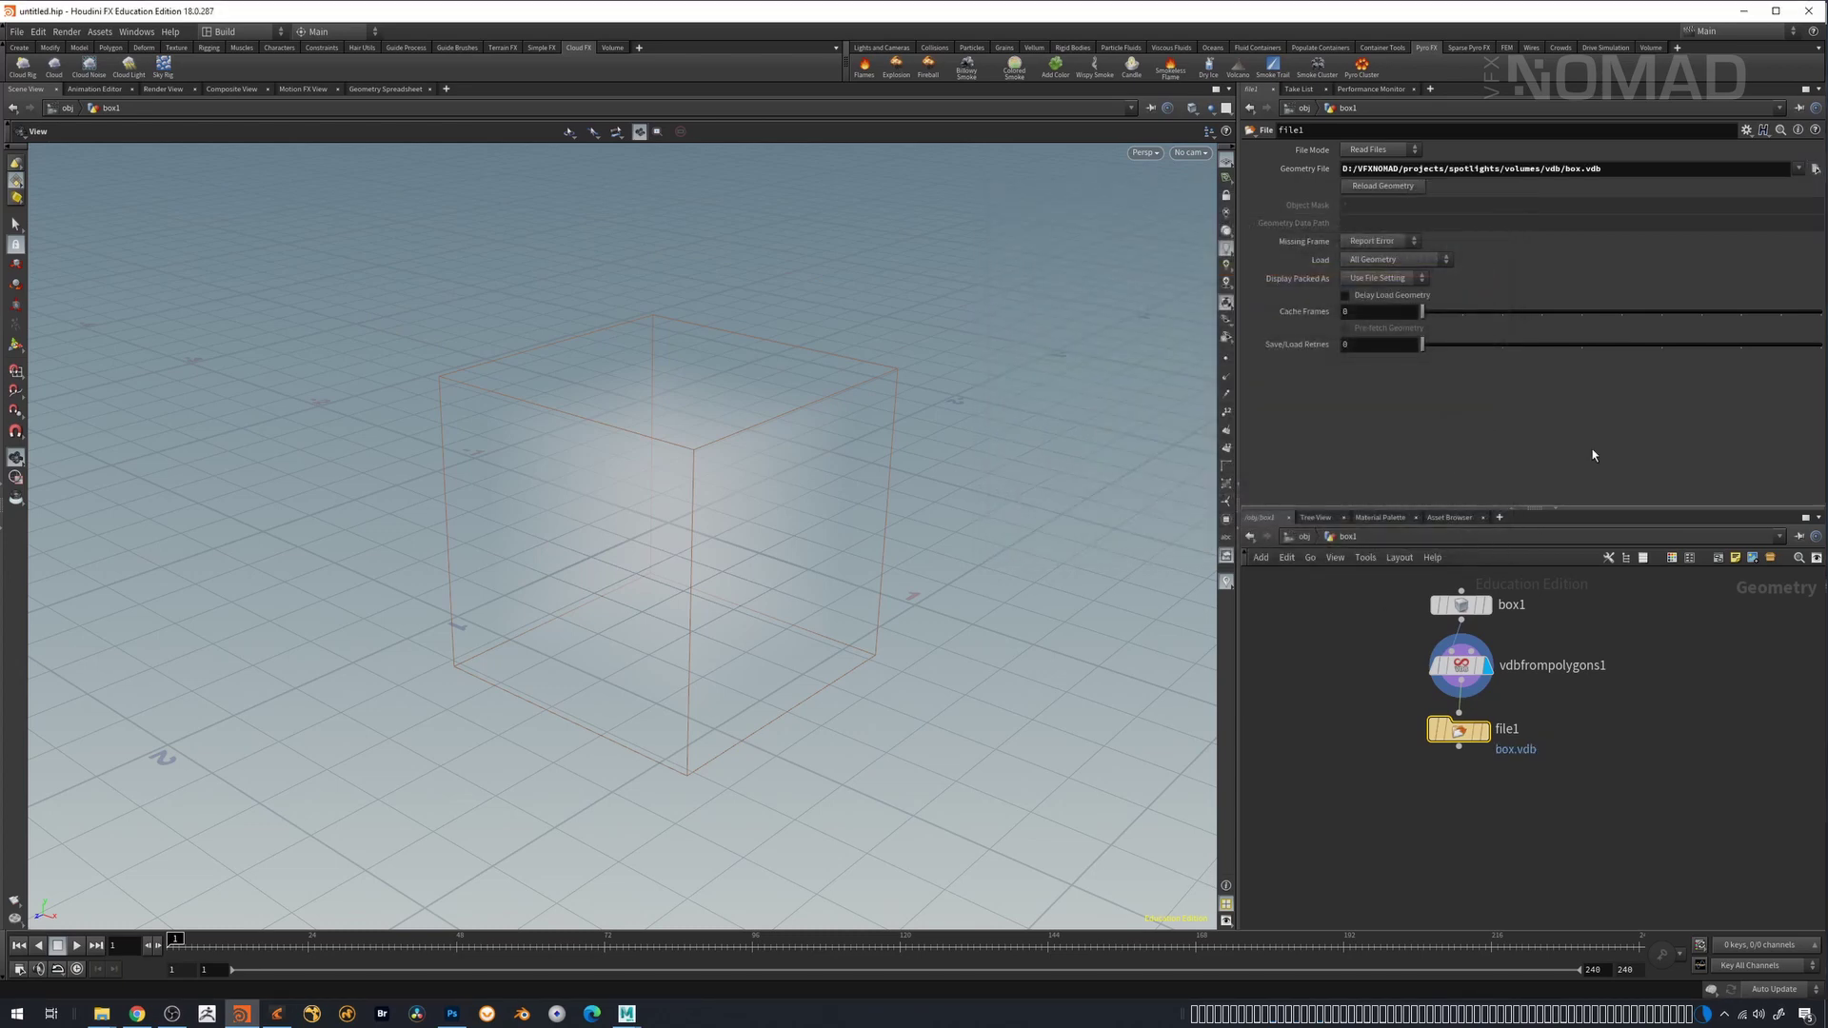
pyautogui.click(1379, 150)
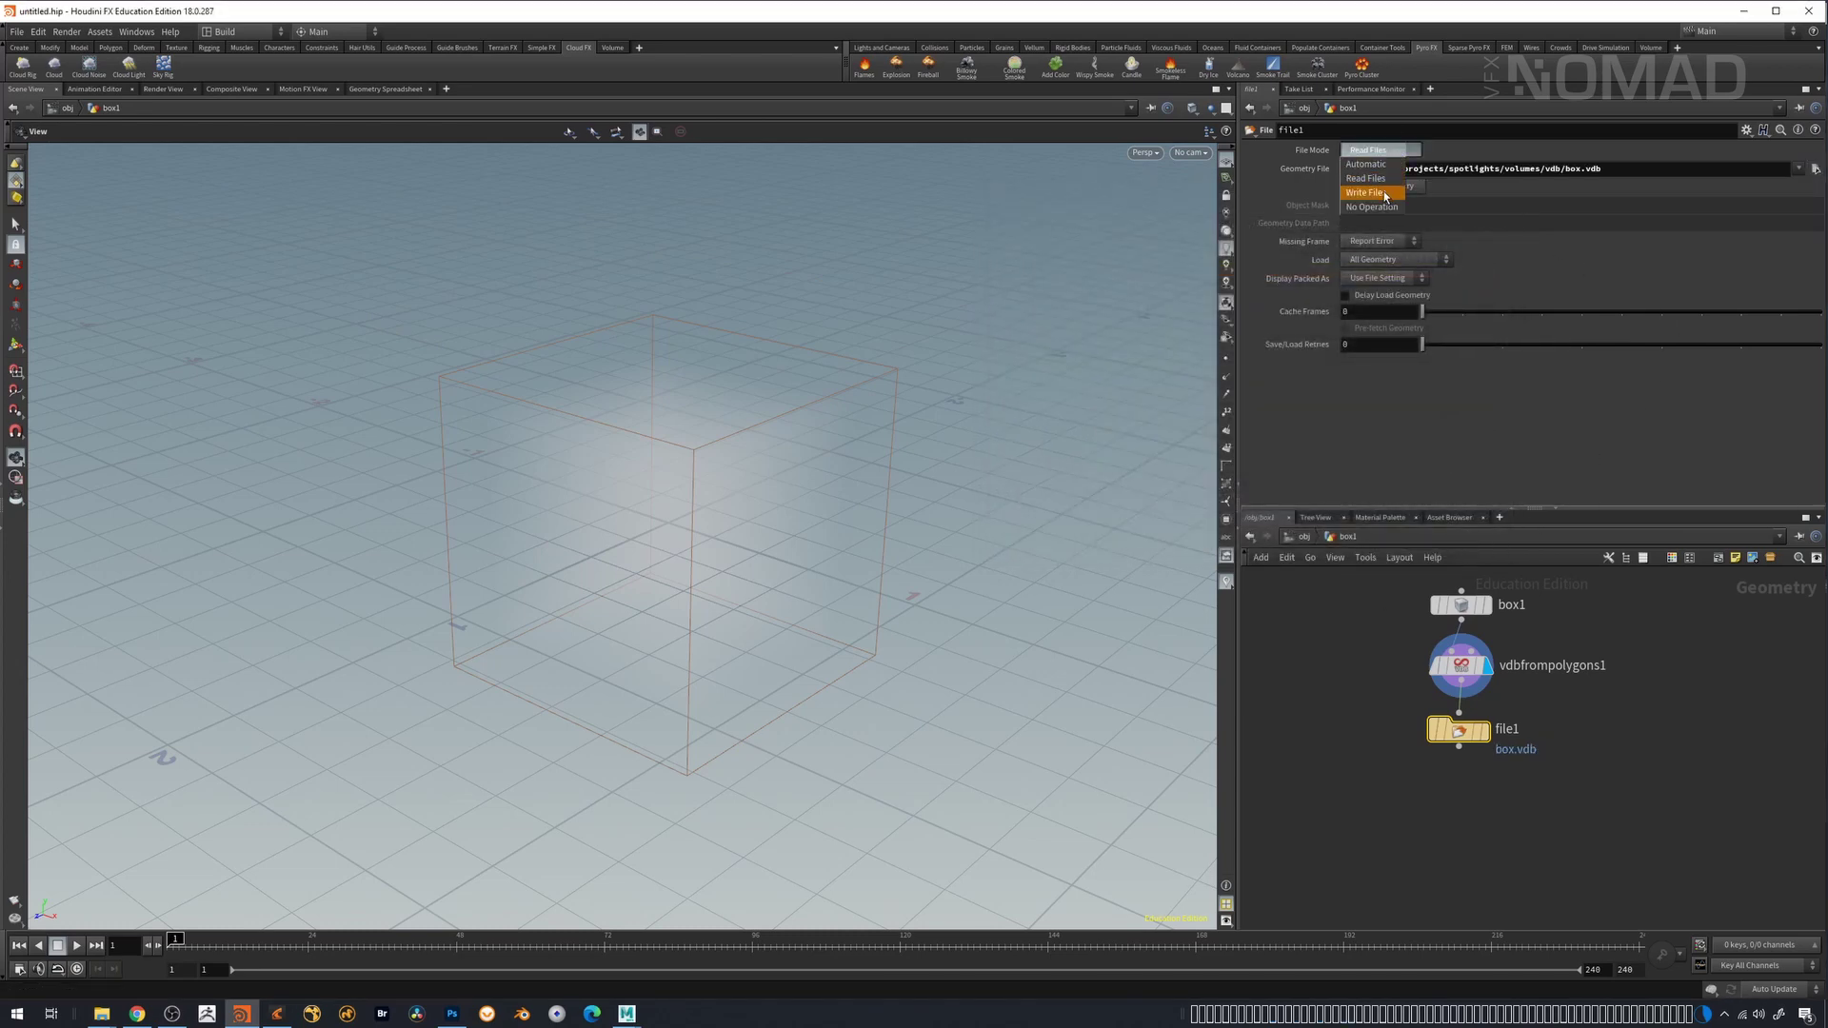
pyautogui.click(1382, 188)
pyautogui.click(1487, 731)
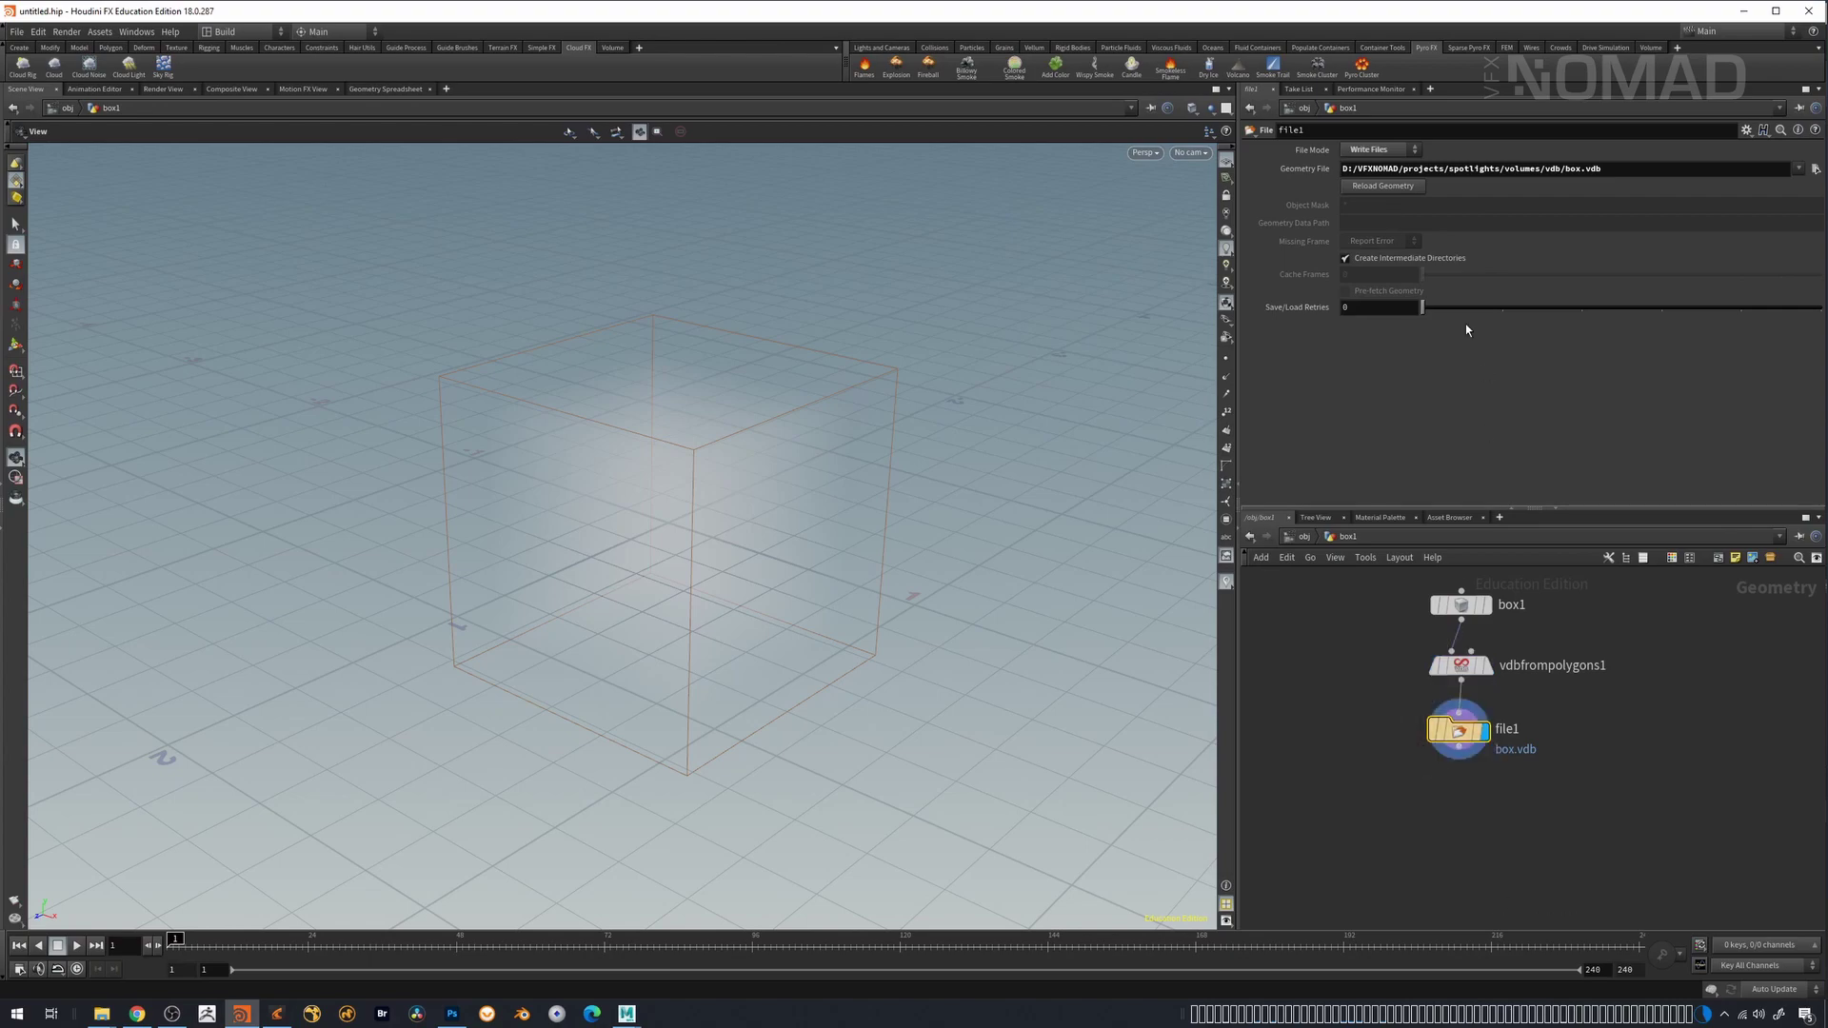
# - Set the File node back to Read Files and inspect the loaded box volume from several angles
pyautogui.click(1411, 150)
pyautogui.click(1385, 177)
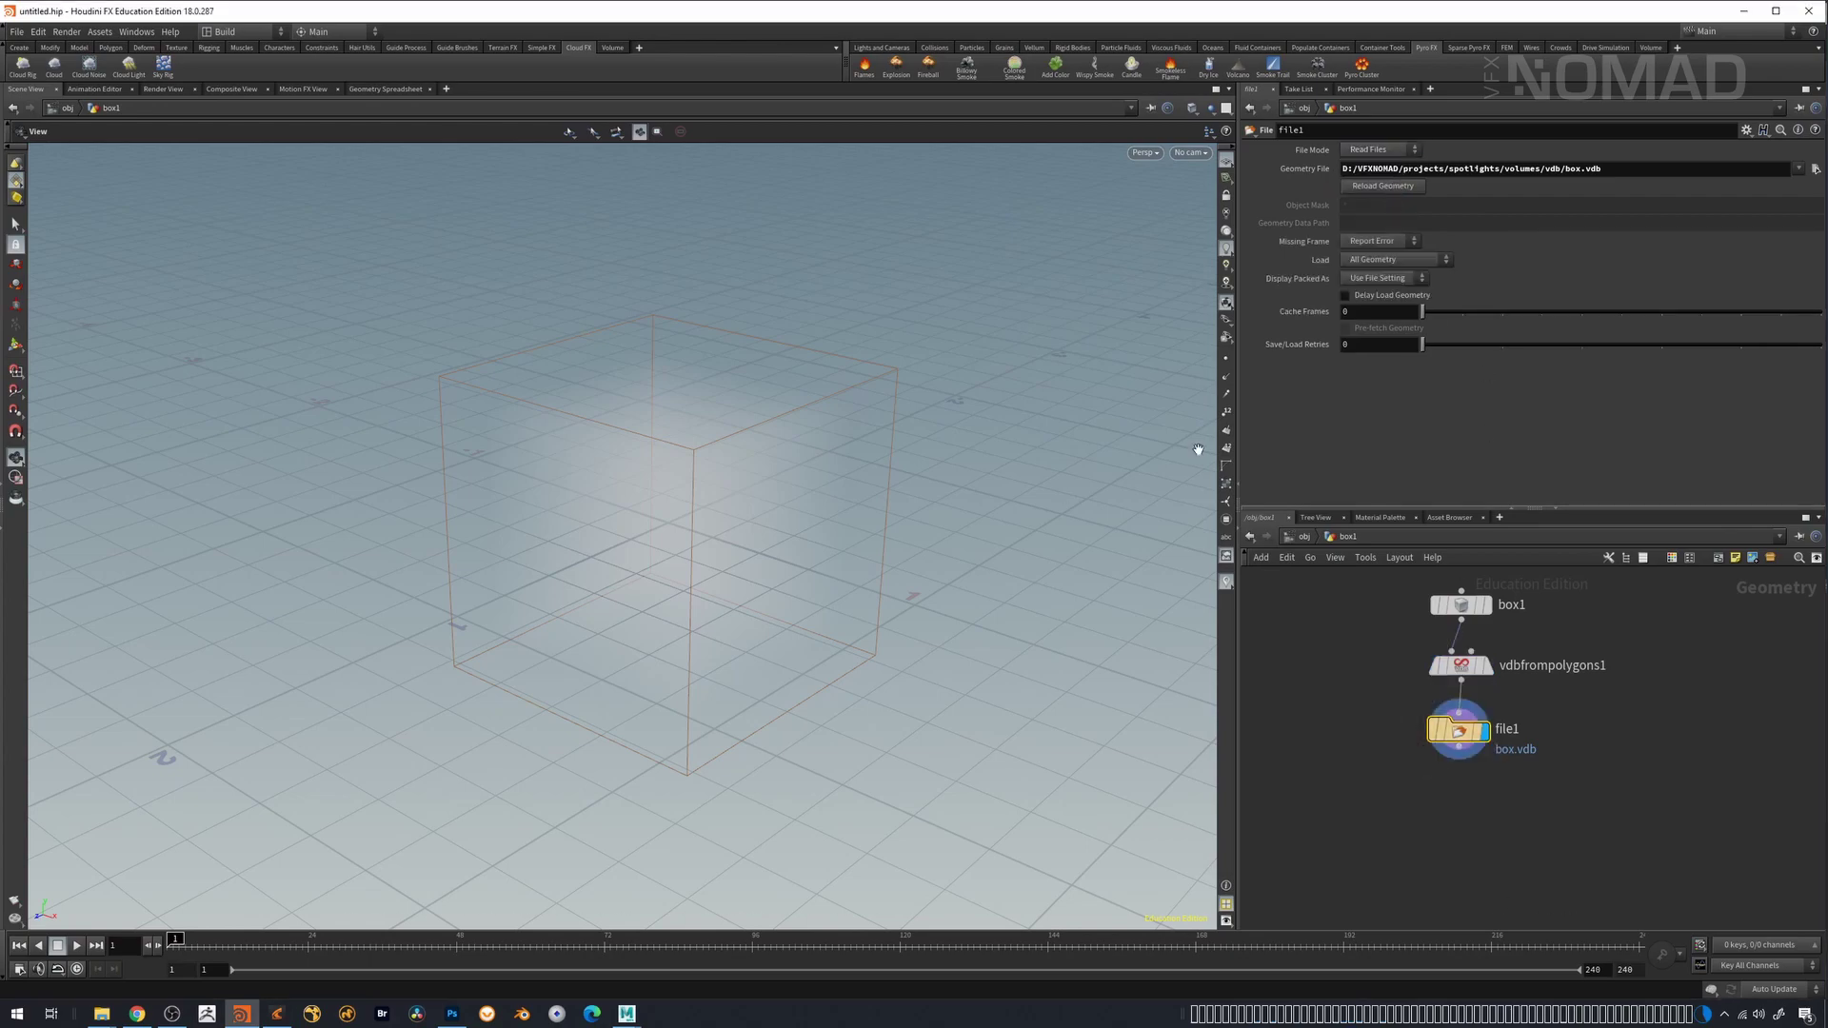
pyautogui.moveTo(722, 532); pyautogui.dragTo(677, 441)
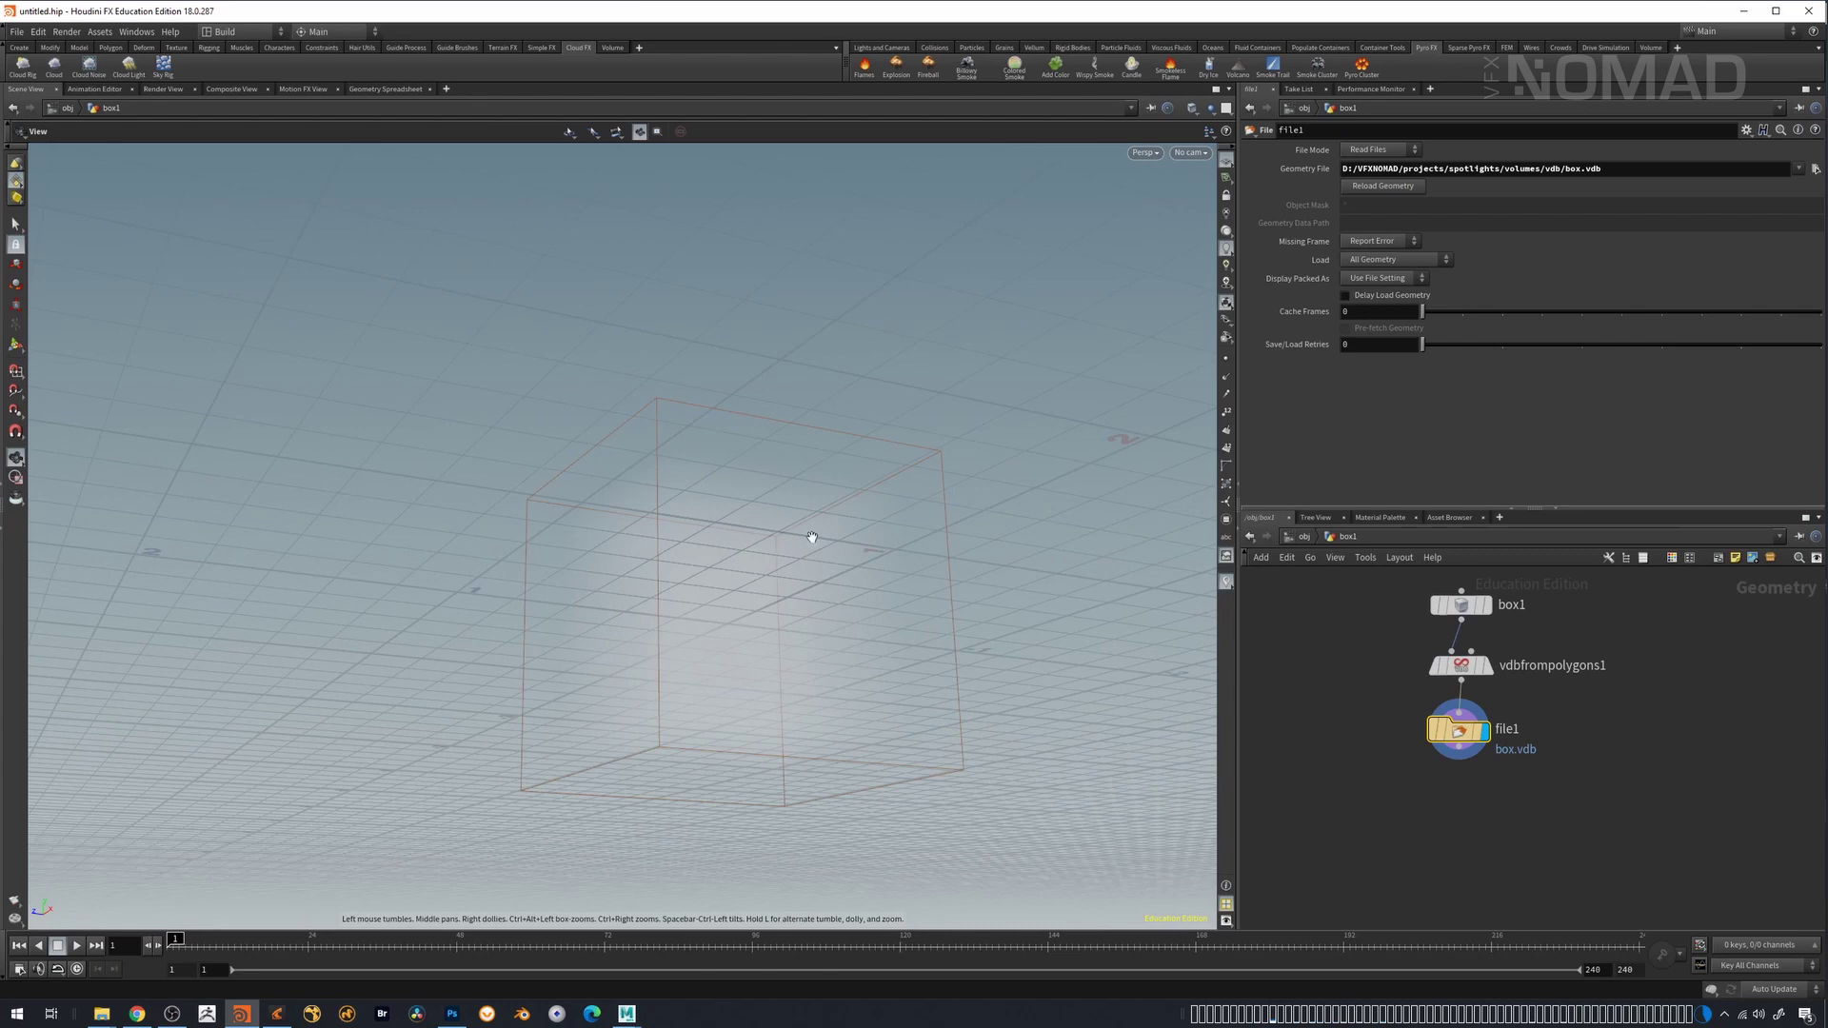
pyautogui.moveTo(809, 534); pyautogui.dragTo(1051, 654)
pyautogui.click(1462, 605)
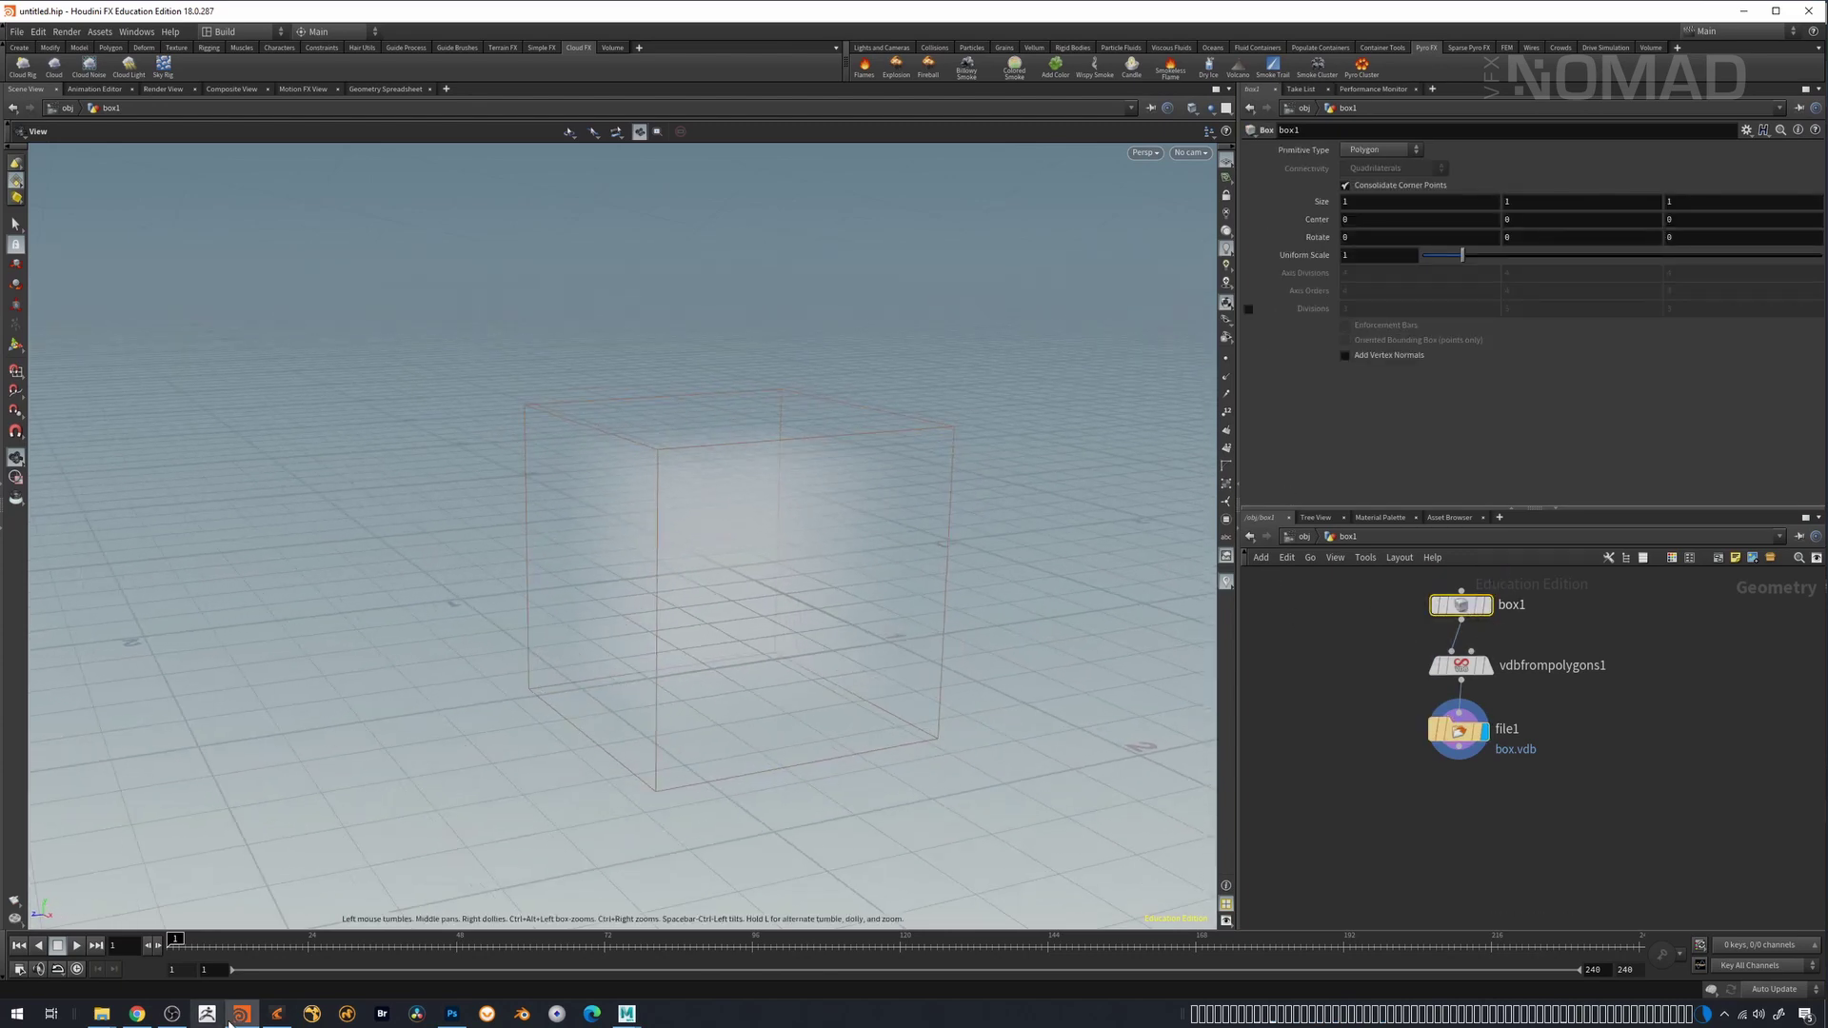
# - Switch to Clarisse and import box.vdb from the VFXNOMAD projects/spotlights/volumes/vdb folder as a volume
pyautogui.click(277, 1015)
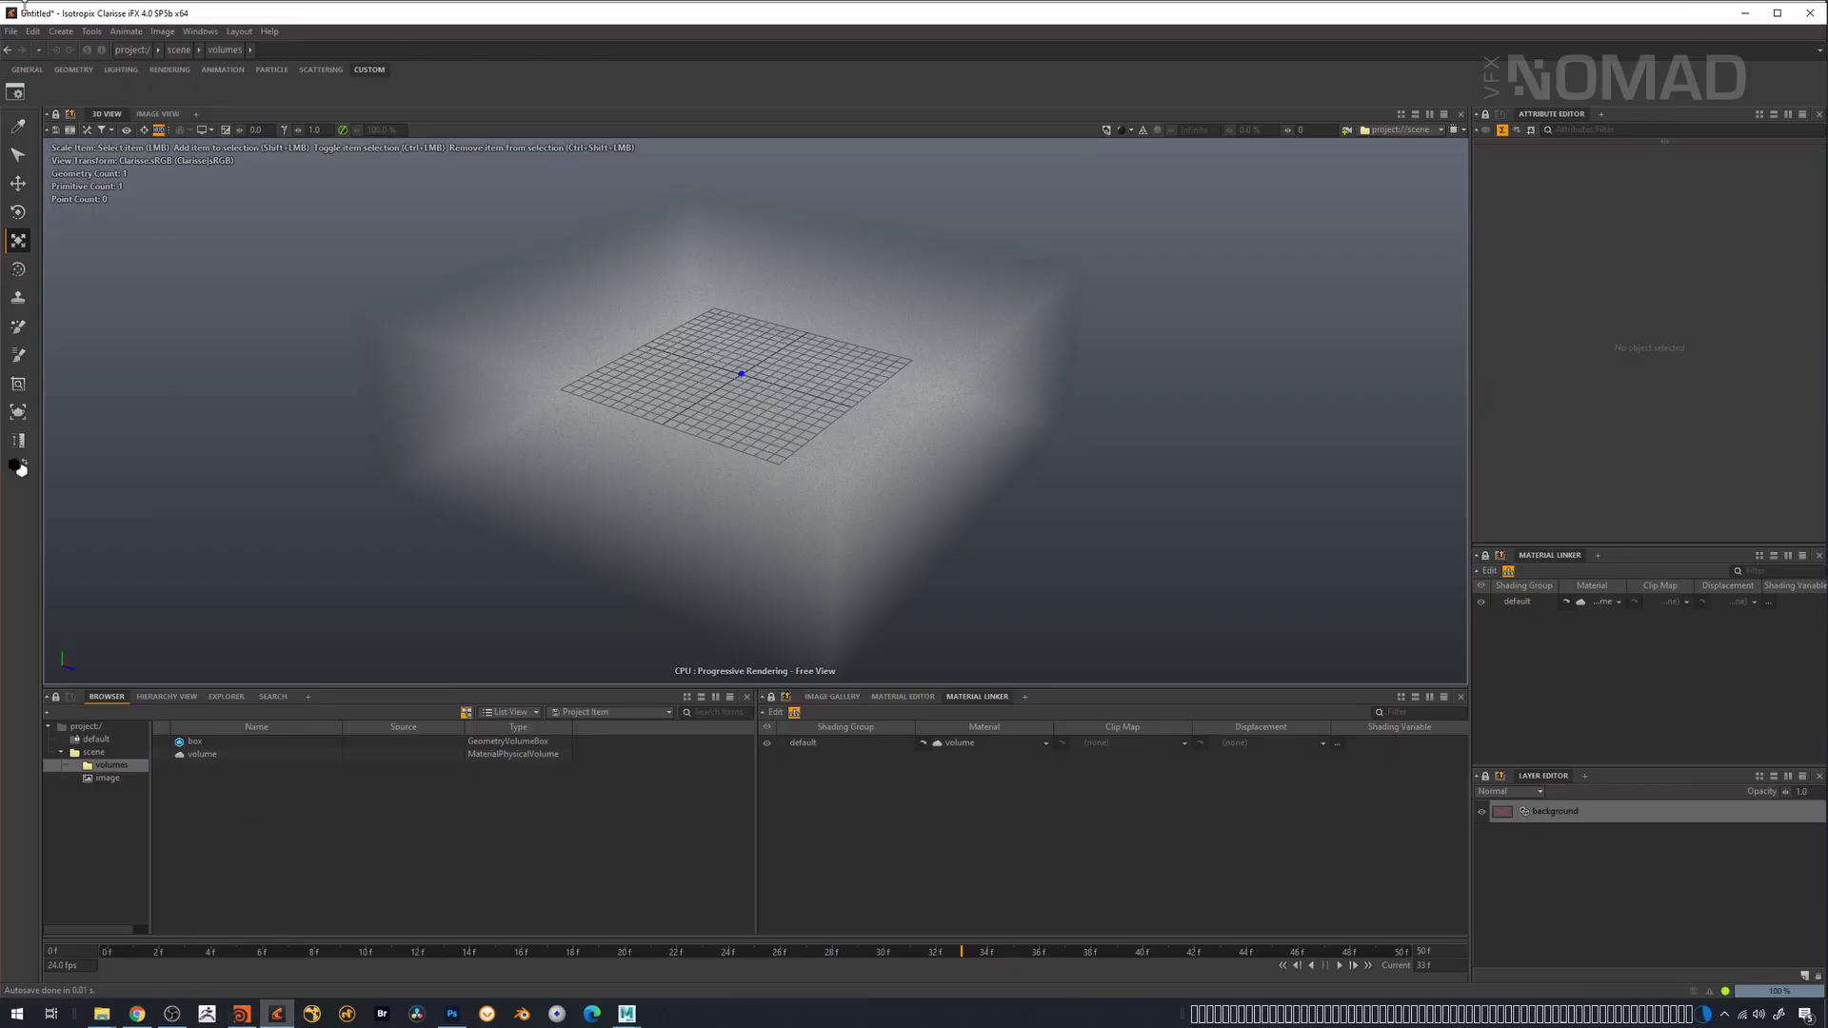
pyautogui.click(11, 31)
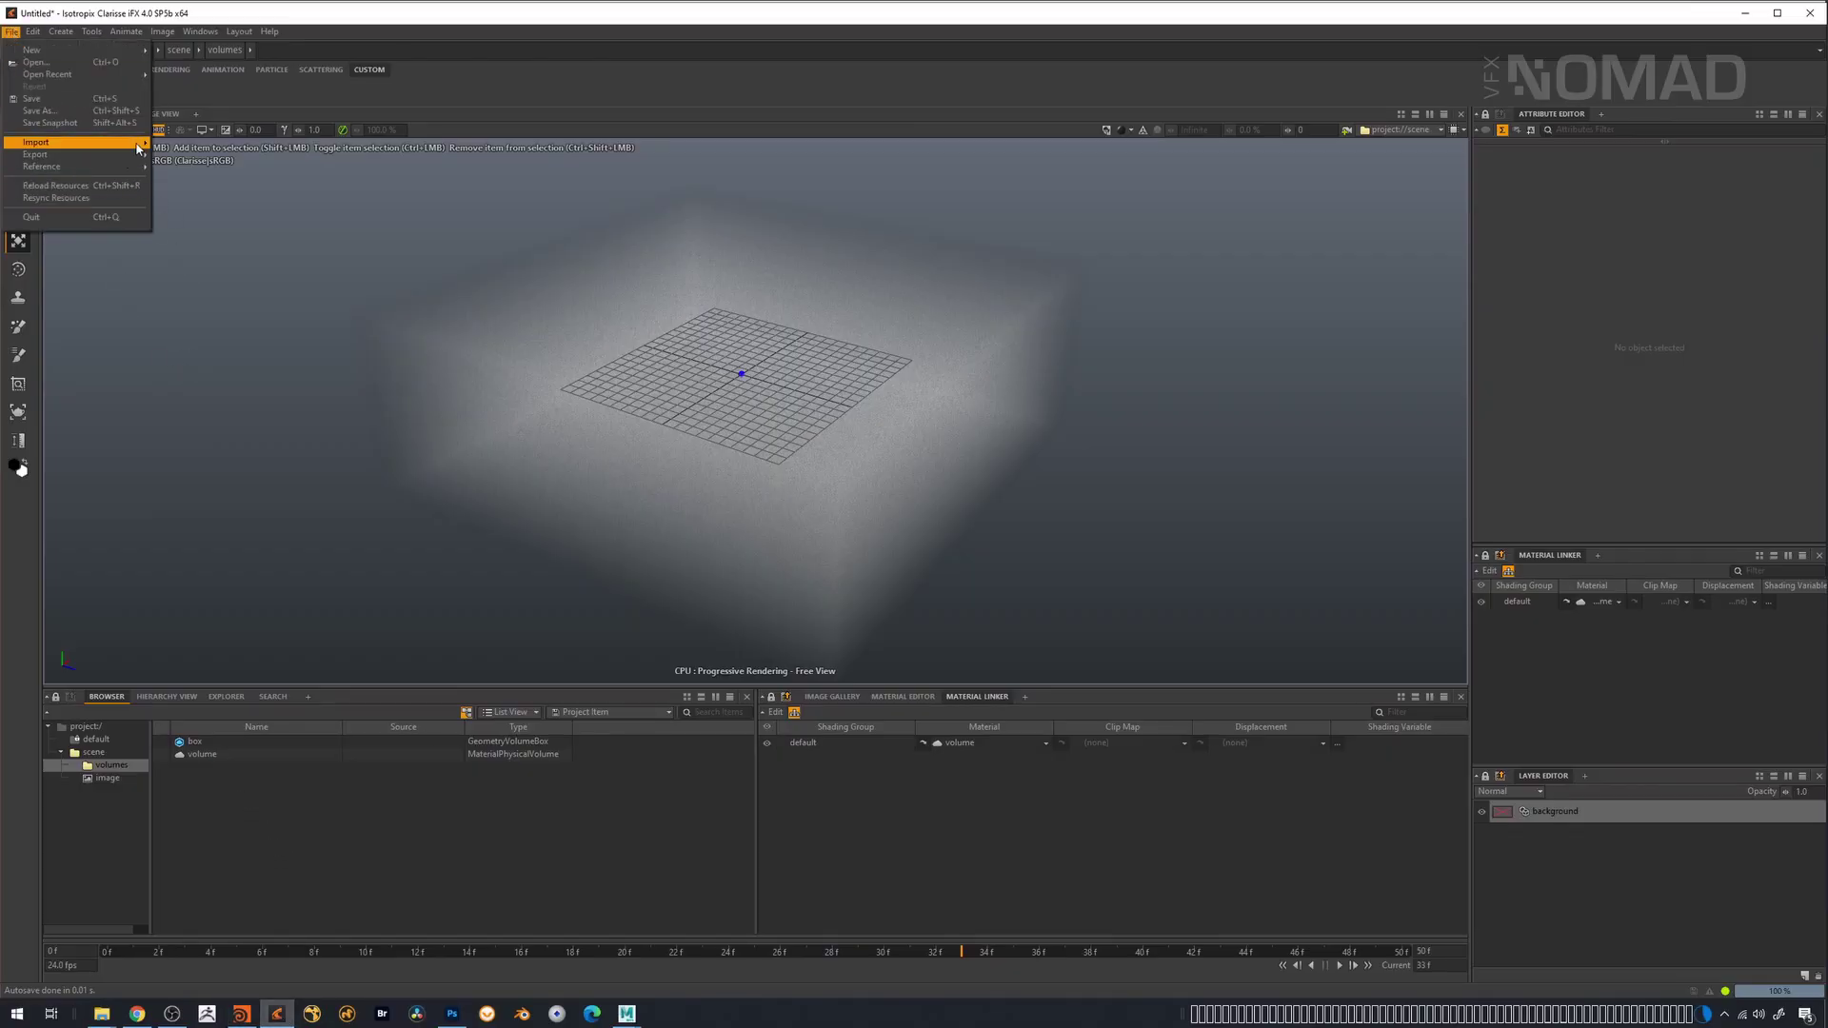
pyautogui.moveTo(138, 147)
pyautogui.click(190, 173)
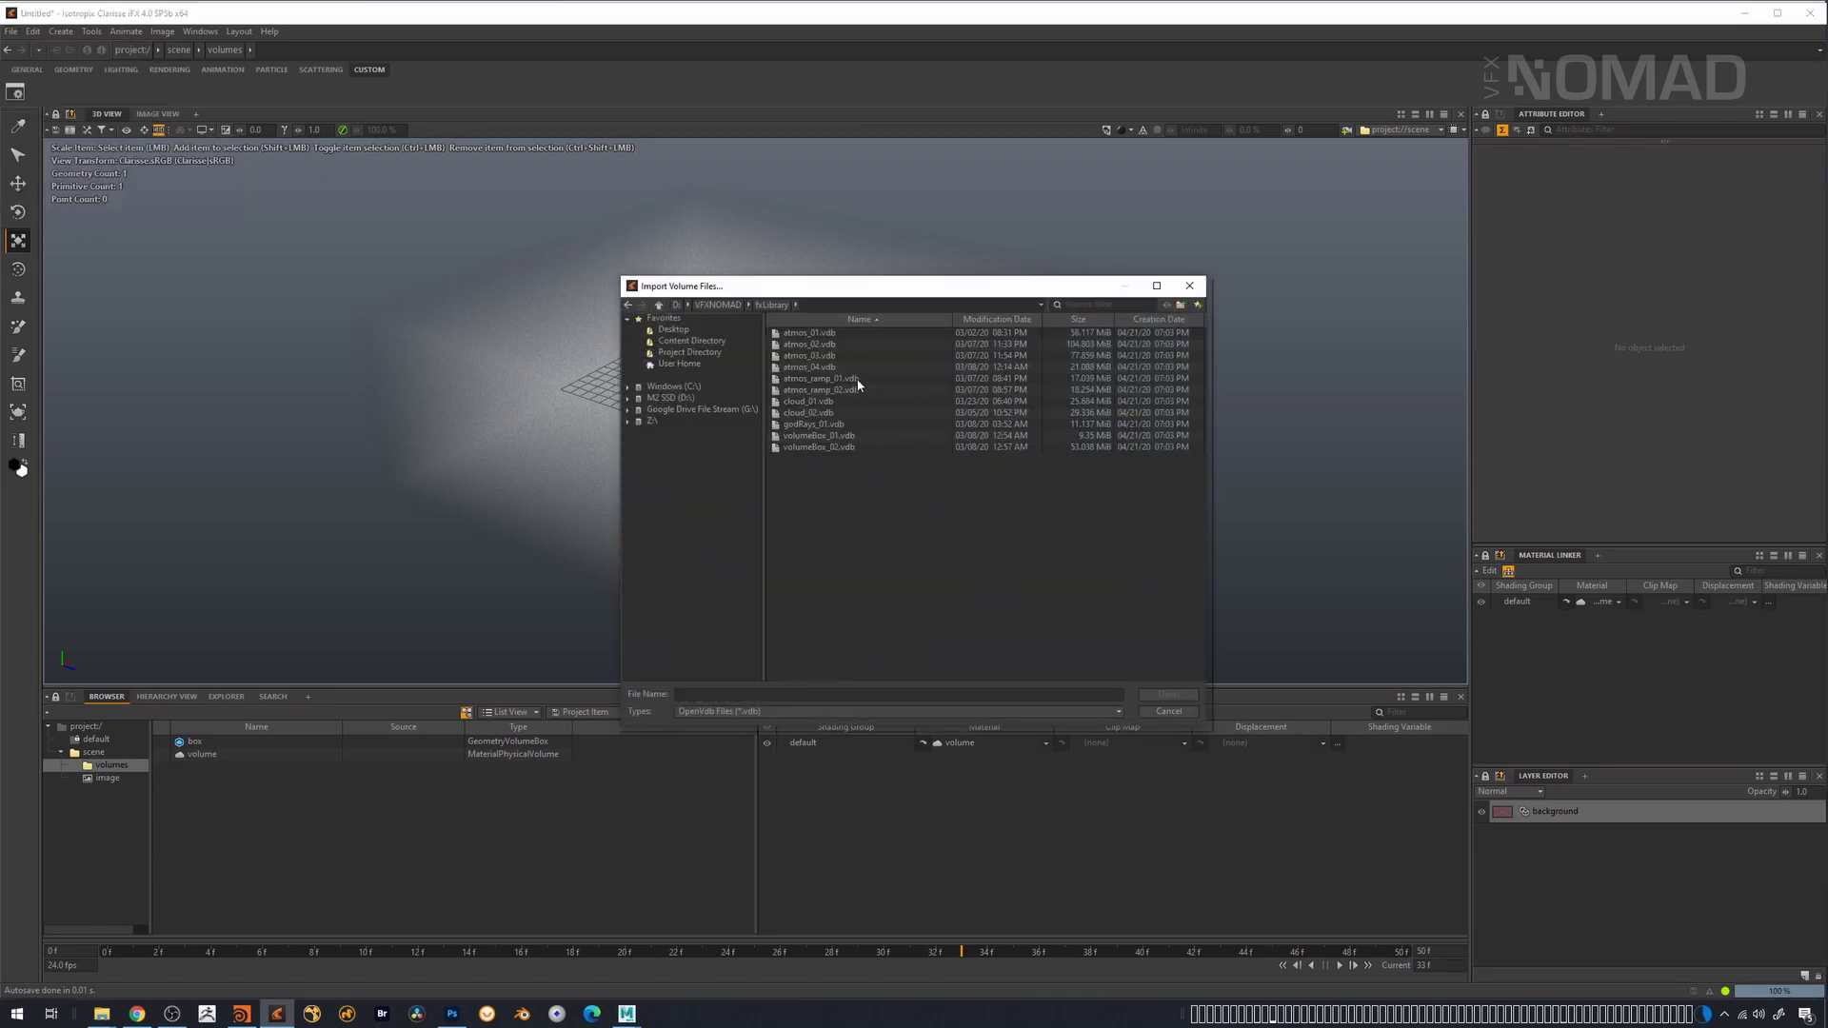
pyautogui.click(717, 305)
pyautogui.doubleClick(803, 380)
pyautogui.doubleClick(803, 344)
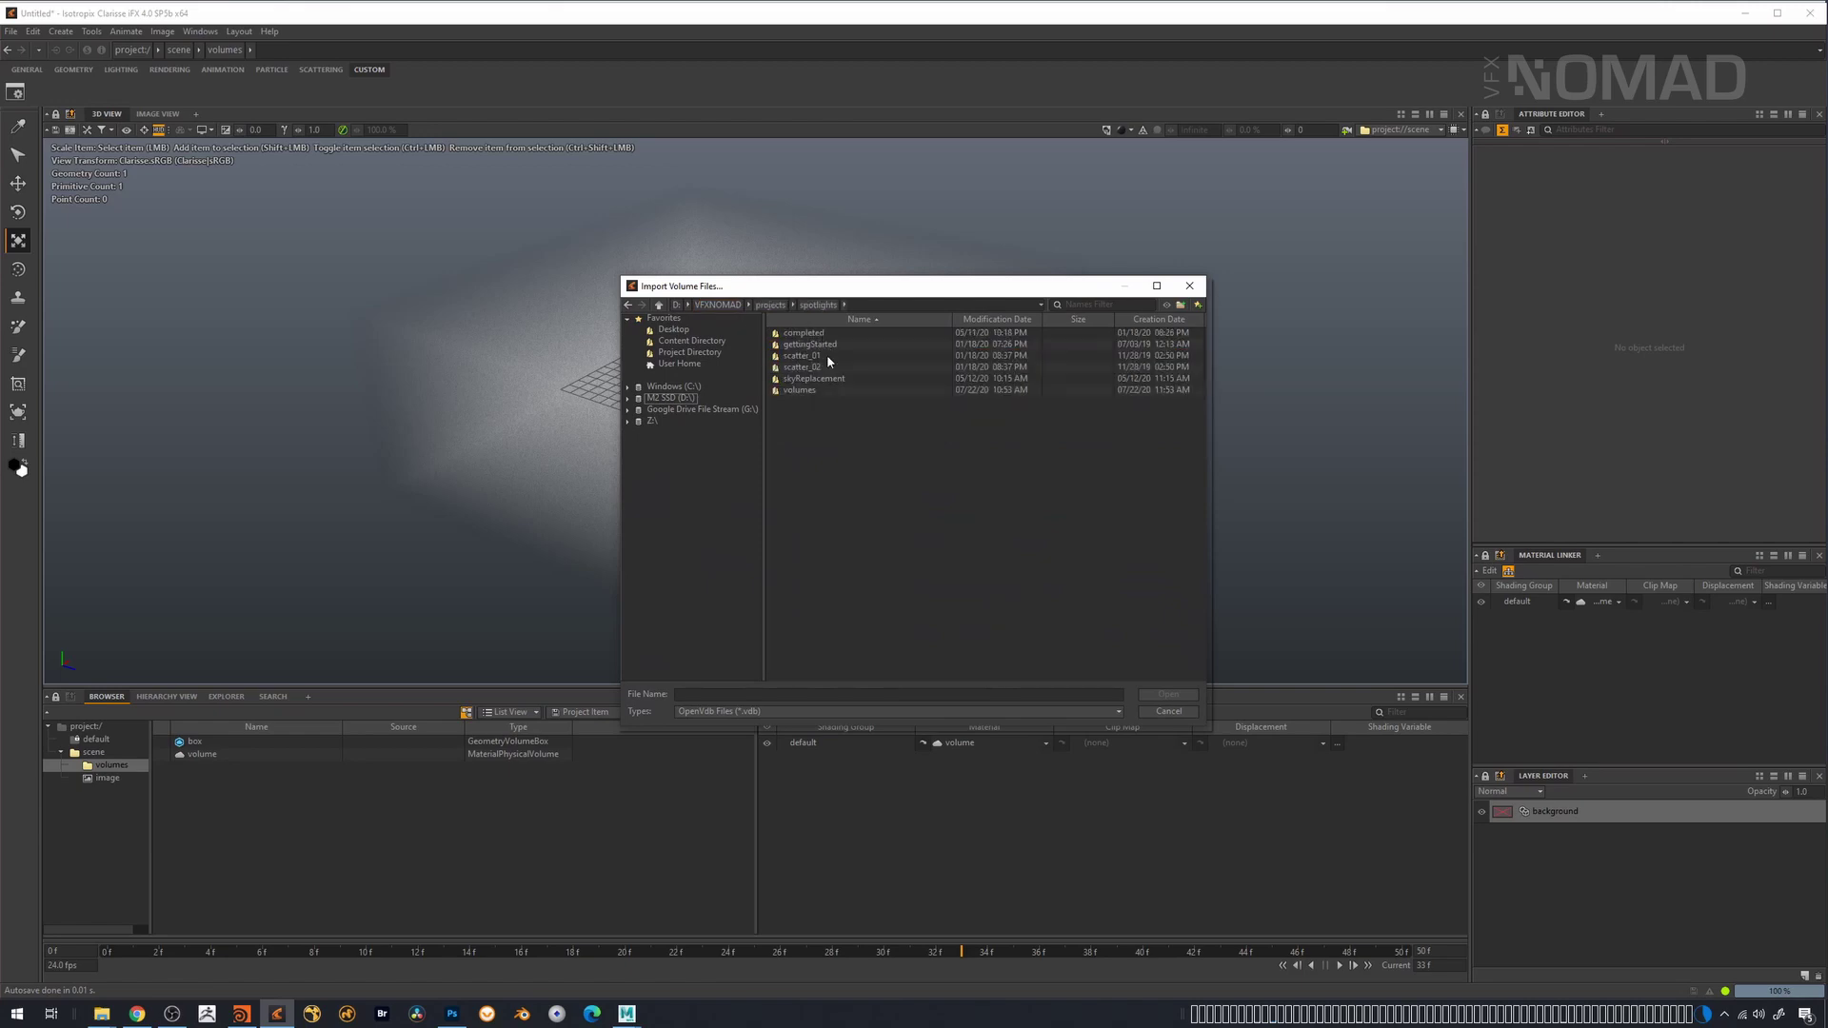
pyautogui.doubleClick(817, 391)
pyautogui.doubleClick(805, 334)
pyautogui.click(805, 334)
pyautogui.click(1177, 694)
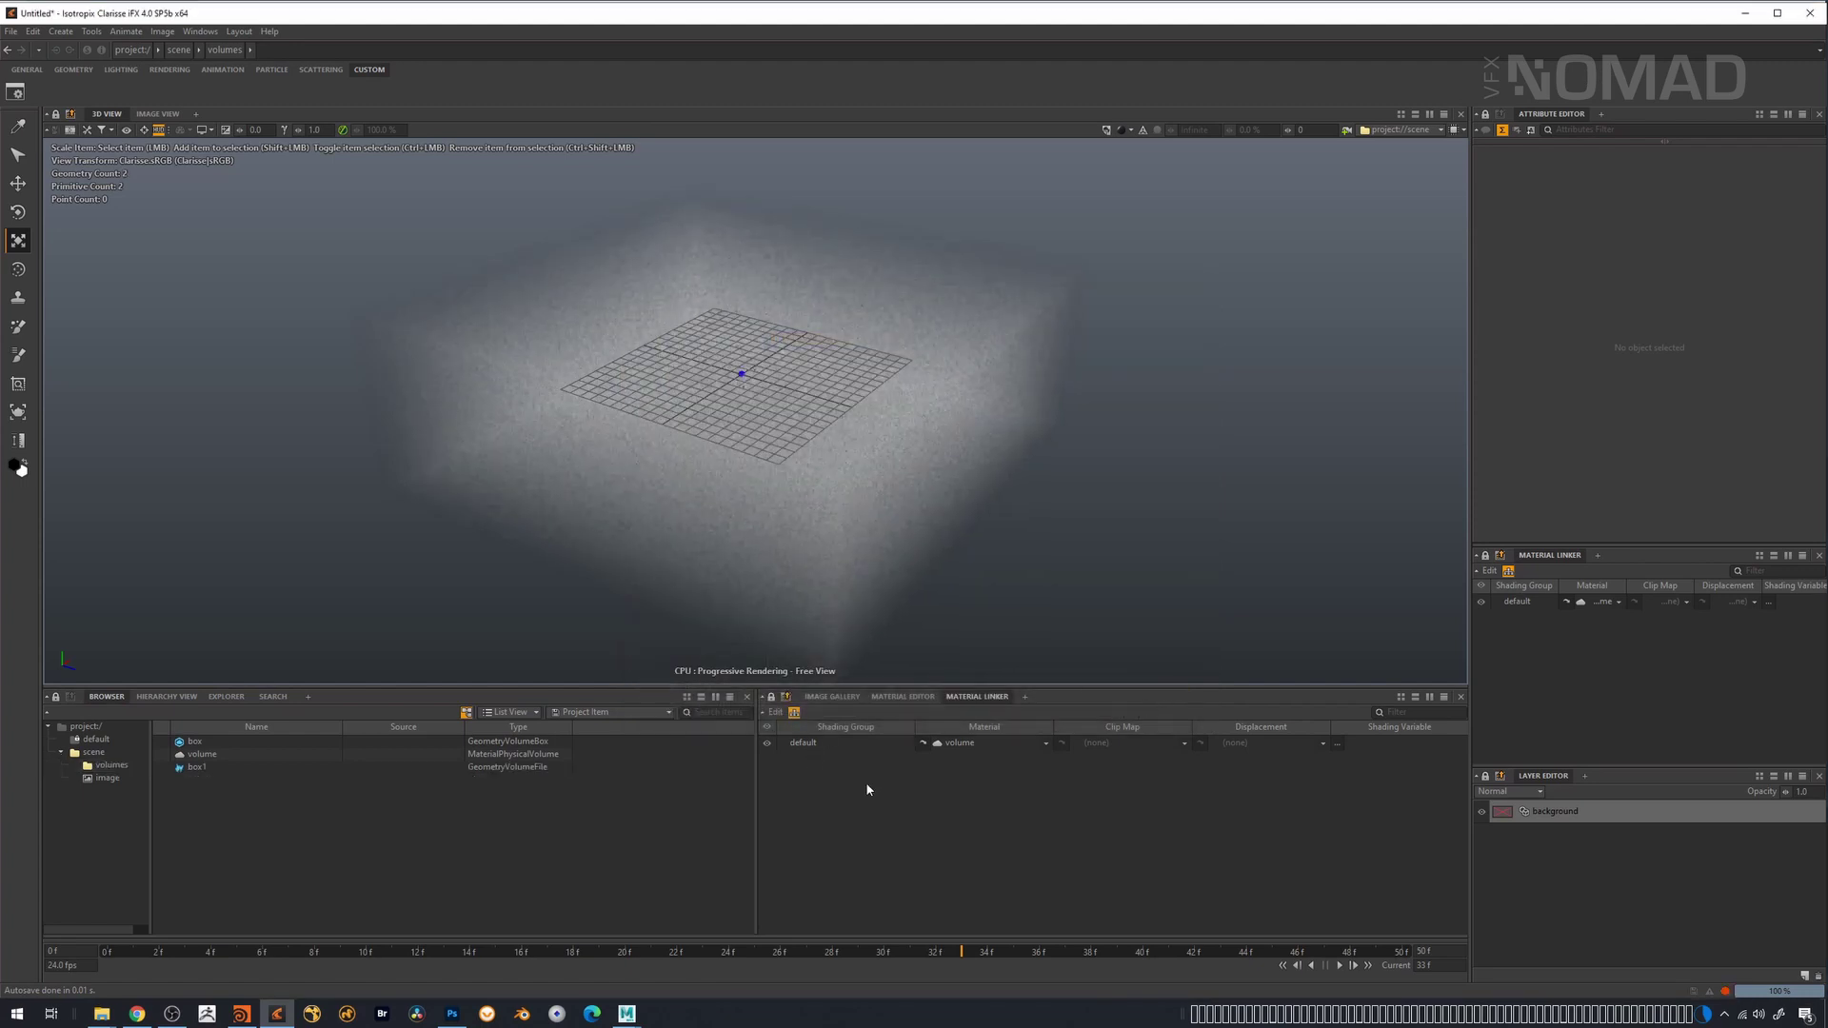
# - Disable the original volume box in the volumes context
pyautogui.click(203, 768)
pyautogui.click(203, 743)
pyautogui.press('d')
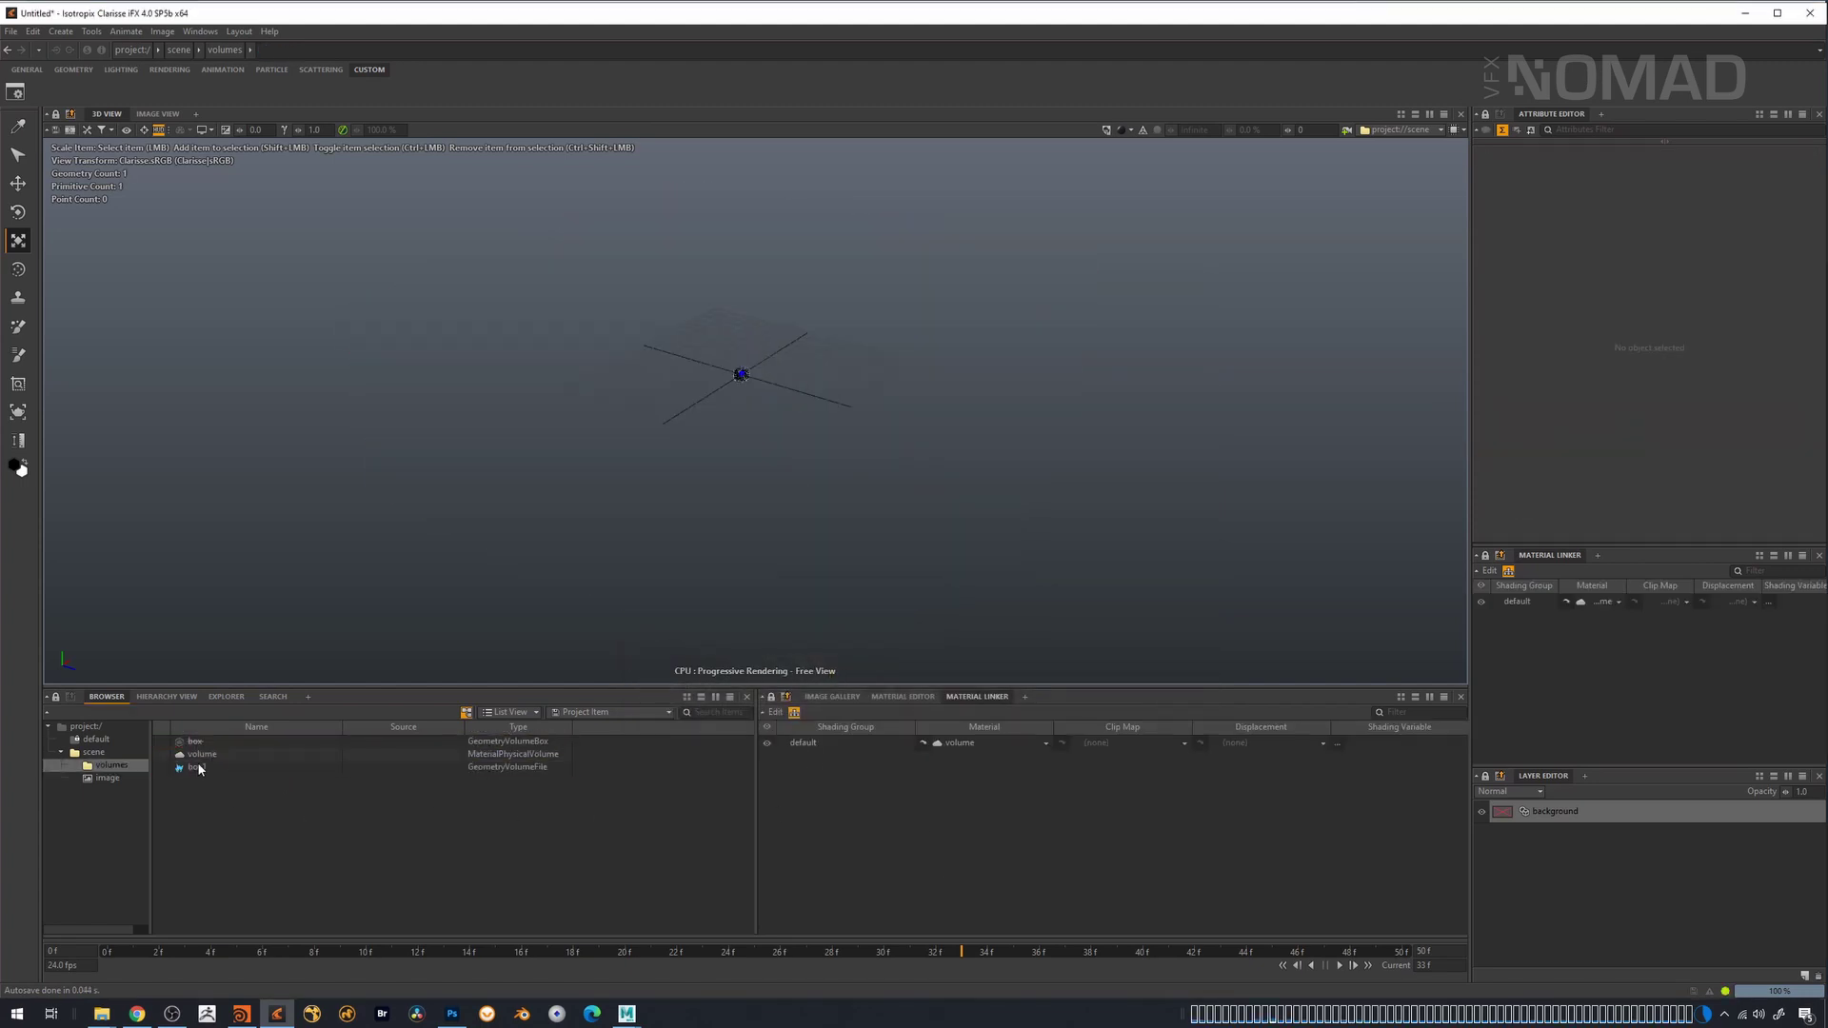
# - Scale the imported VDB volume into a wide slab, about 21.1 in X and Z and 7.5 in Y
pyautogui.click(219, 767)
pyautogui.moveTo(749, 374); pyautogui.dragTo(1281, 200)
pyautogui.moveTo(741, 306); pyautogui.dragTo(727, 386)
# - Assign the volume material to the imported VDB's default shading group and view the shaded result
pyautogui.click(901, 699)
pyautogui.click(972, 699)
pyautogui.moveTo(176, 754); pyautogui.dragTo(985, 744)
pyautogui.keyDown('alt'); pyautogui.moveTo(988, 438); pyautogui.dragTo(1131, 452); pyautogui.keyUp('alt')
pyautogui.keyDown('alt'); pyautogui.moveTo(1131, 452); pyautogui.dragTo(952, 400, button='right'); pyautogui.keyUp('alt')
pyautogui.keyDown('alt'); pyautogui.moveTo(951, 400); pyautogui.dragTo(949, 461); pyautogui.keyUp('alt')
pyautogui.keyDown('alt'); pyautogui.moveTo(912, 341); pyautogui.dragTo(946, 433, button='middle'); pyautogui.keyUp('alt')
pyautogui.scroll(-6, 947, 431)
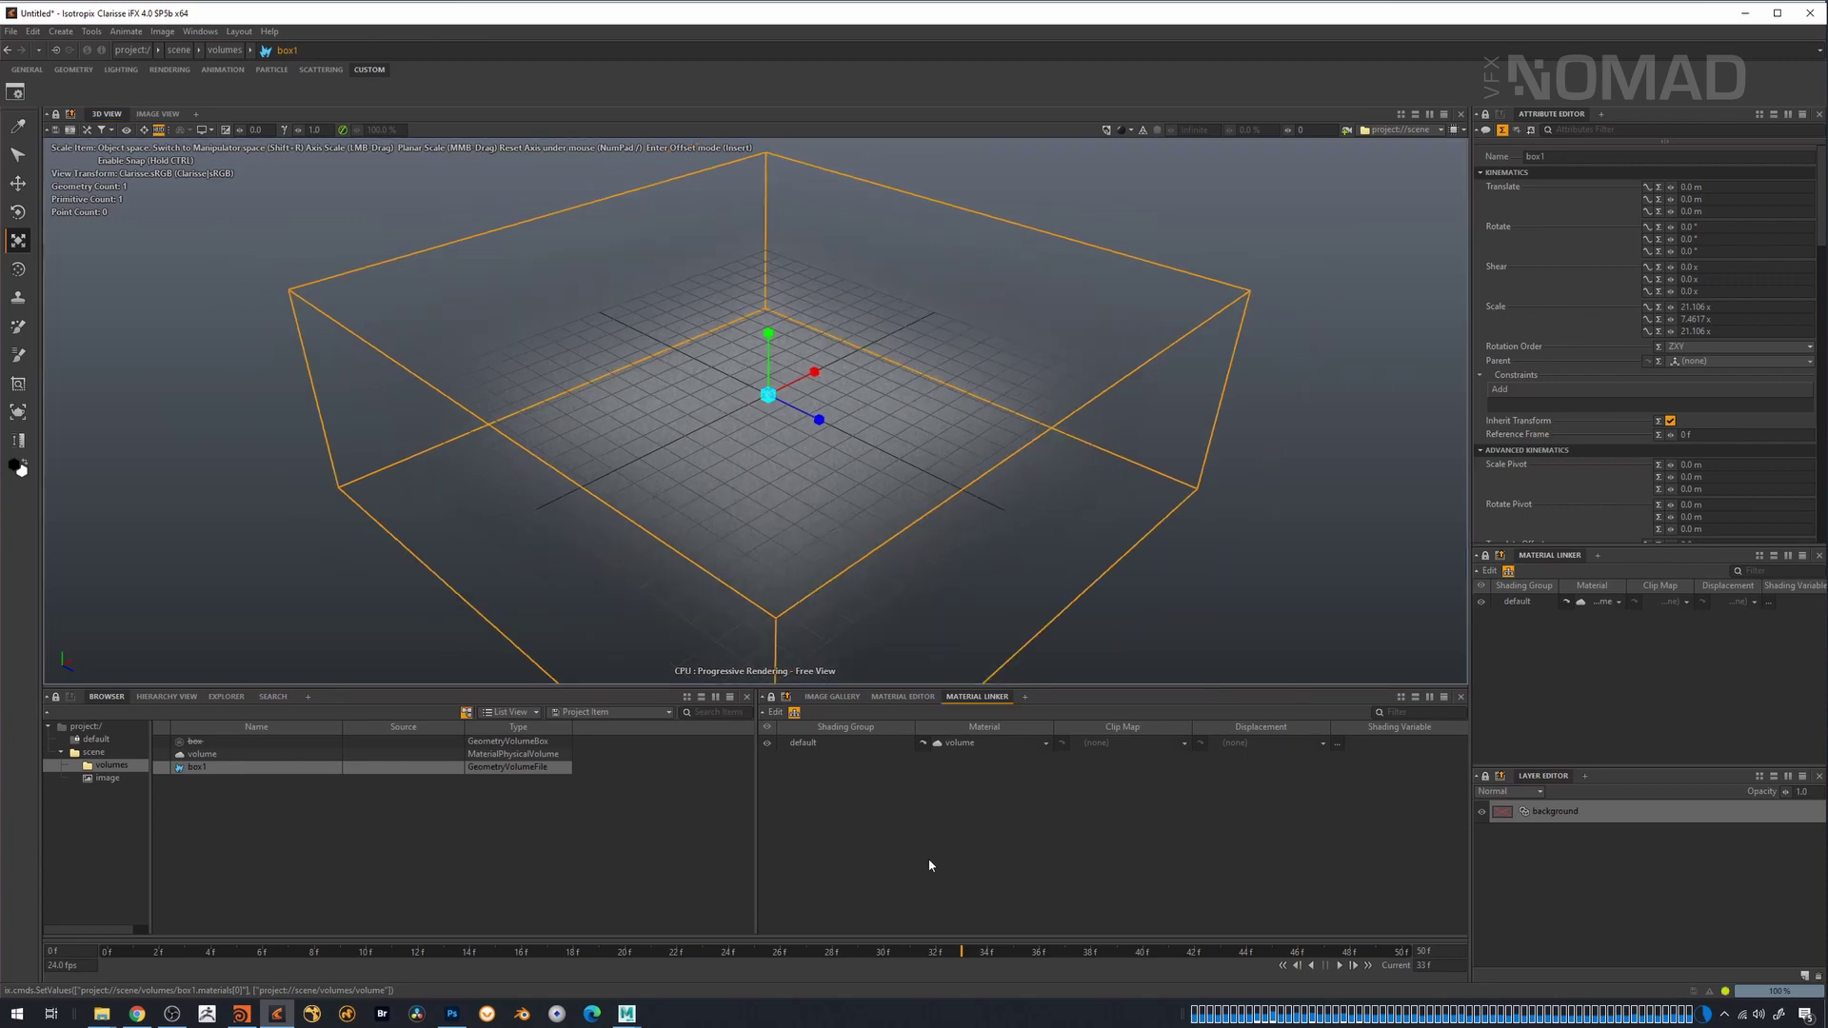
# - Examine the imported VDB's density property and check it against the File node's information in Houdini
pyautogui.click(218, 755)
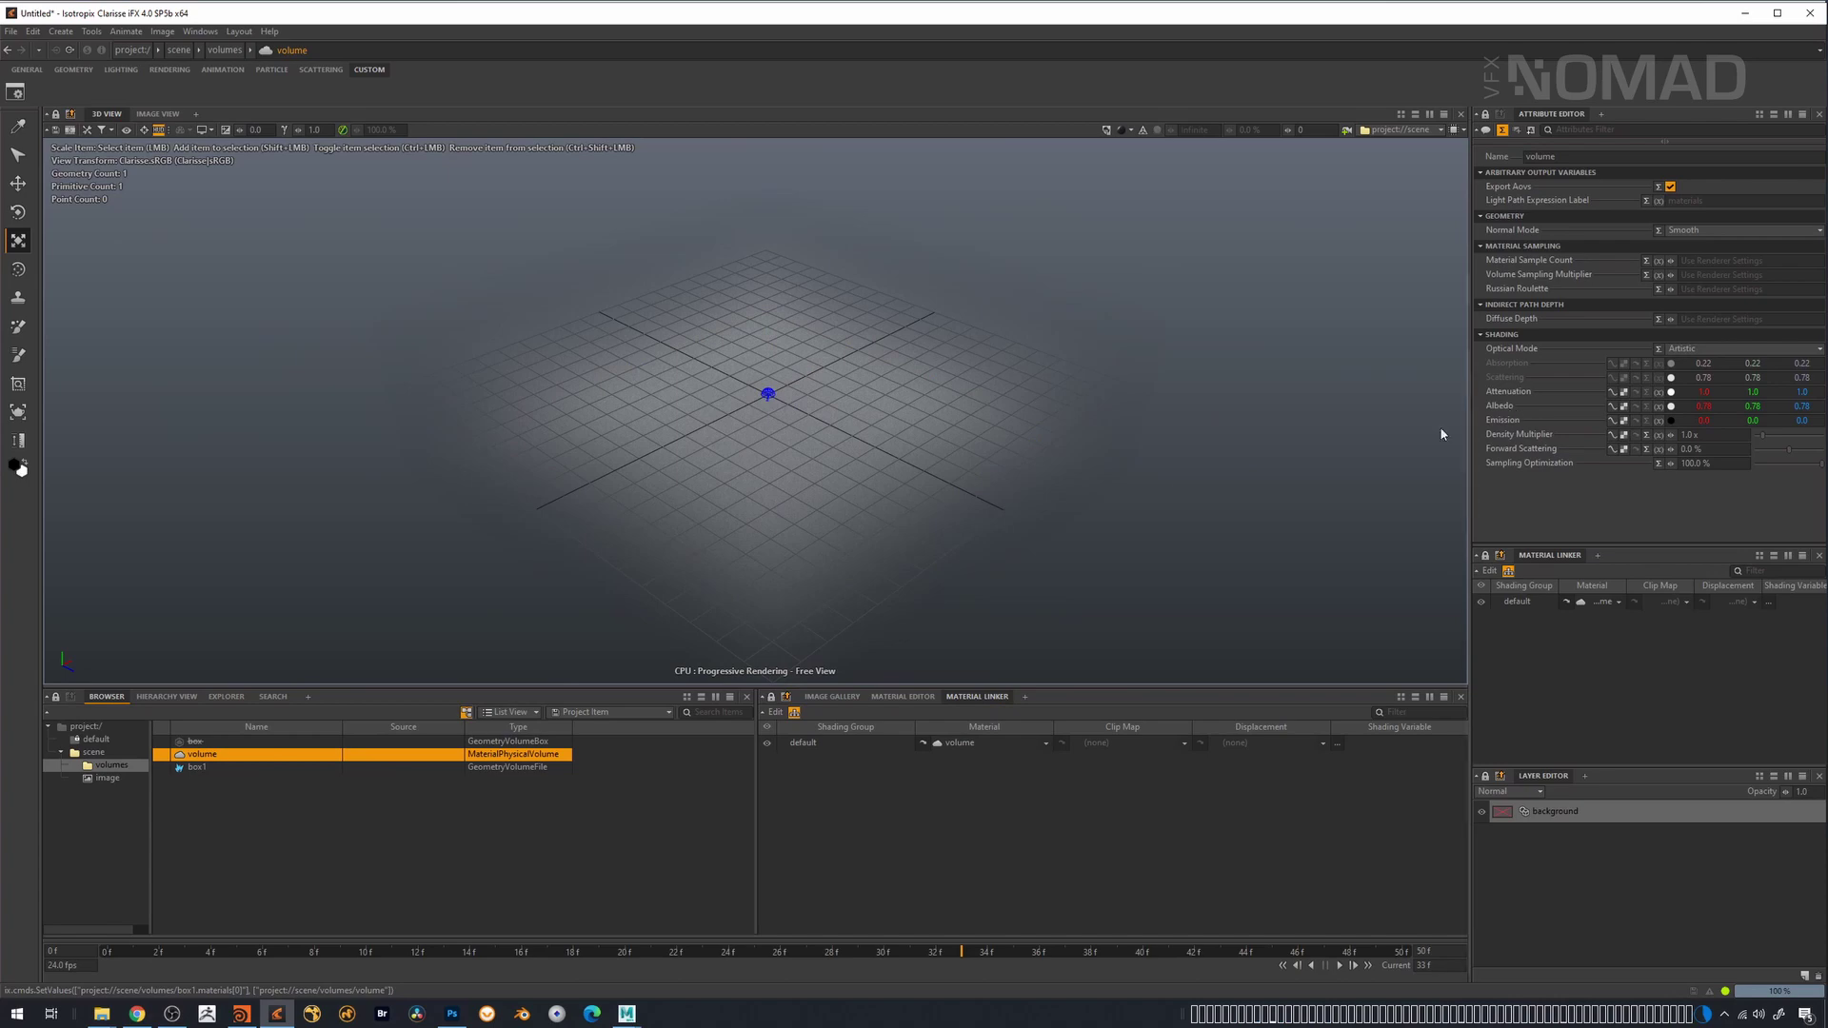
pyautogui.click(215, 768)
pyautogui.moveTo(1819, 240); pyautogui.dragTo(1824, 476)
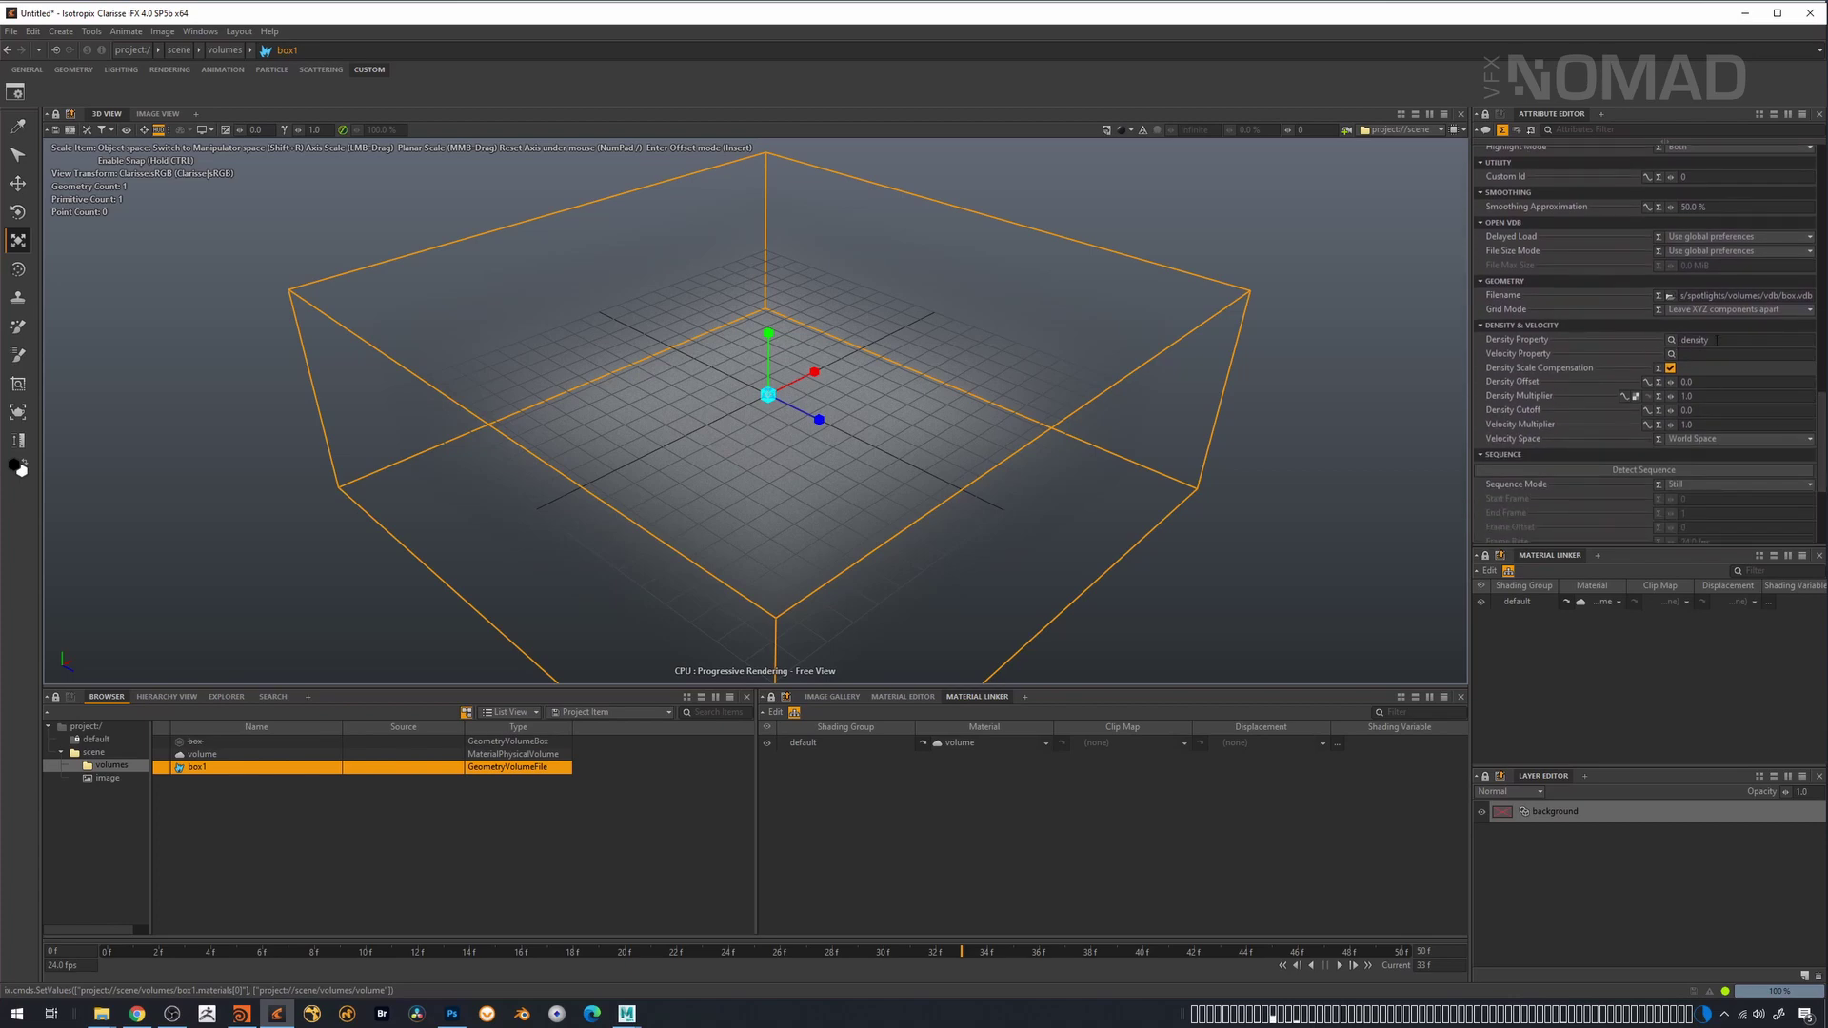
pyautogui.click(1695, 340)
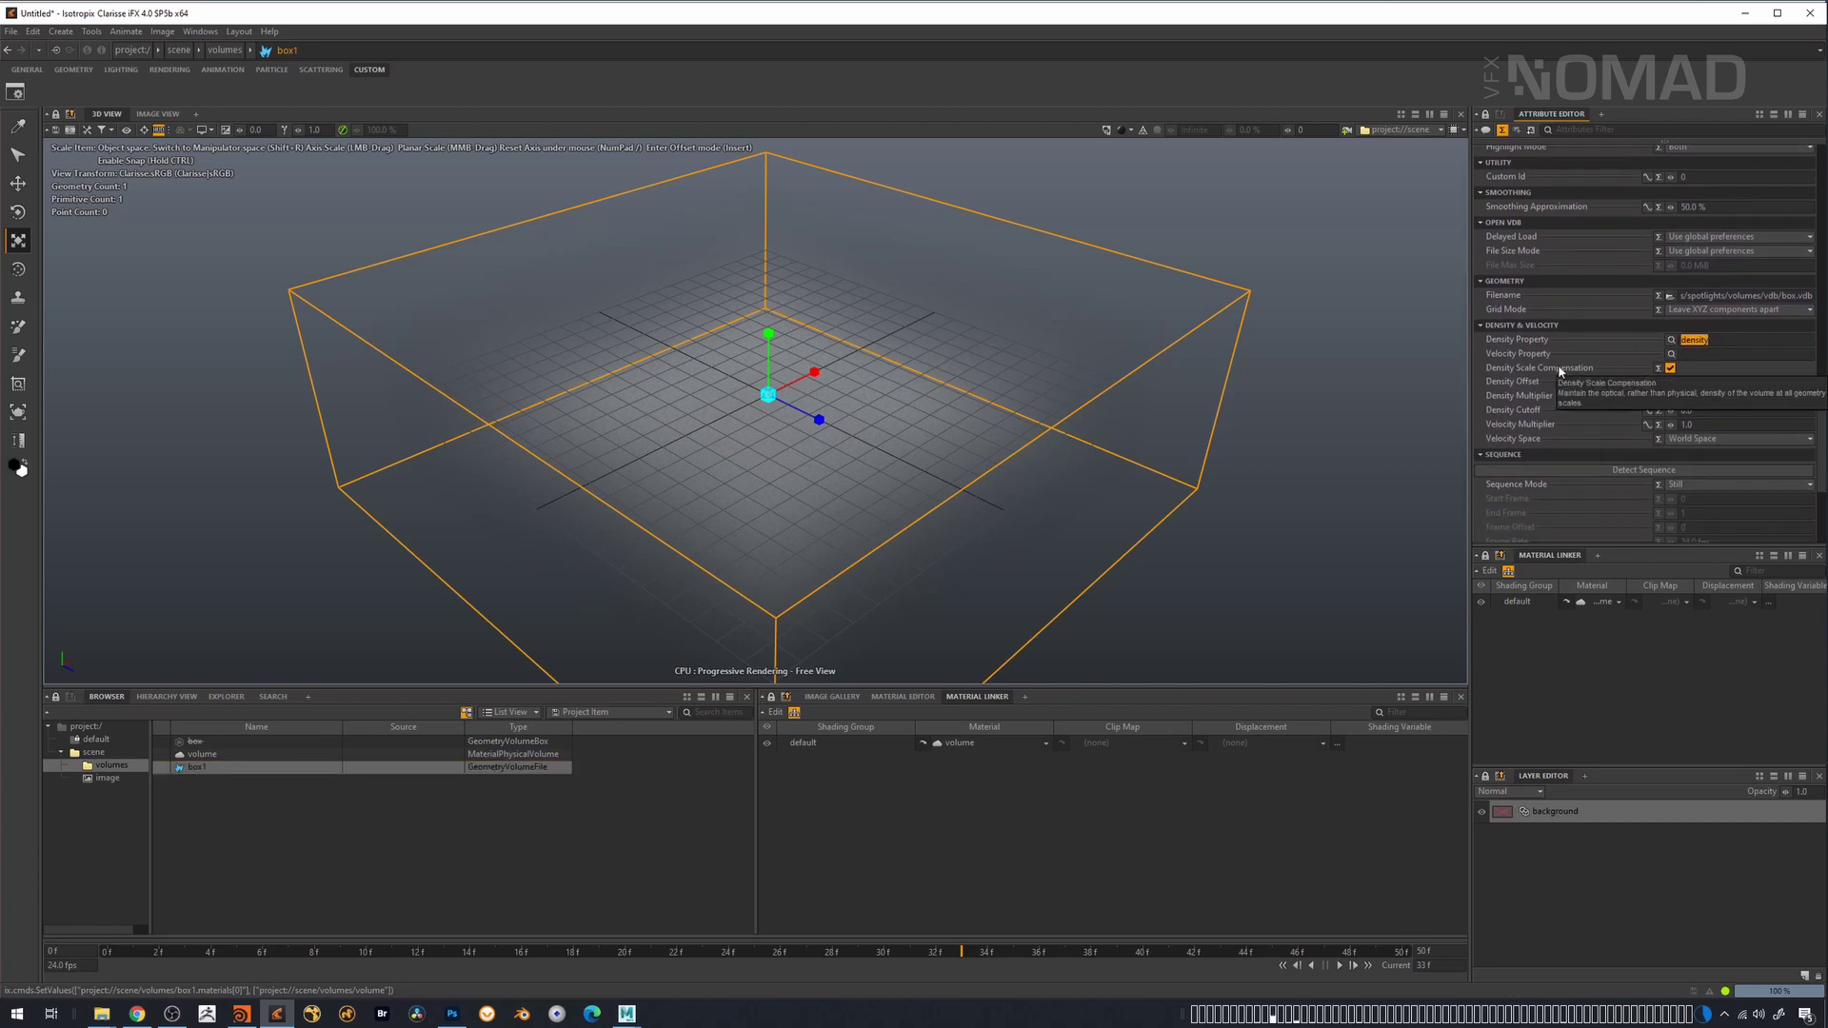
pyautogui.click(242, 1014)
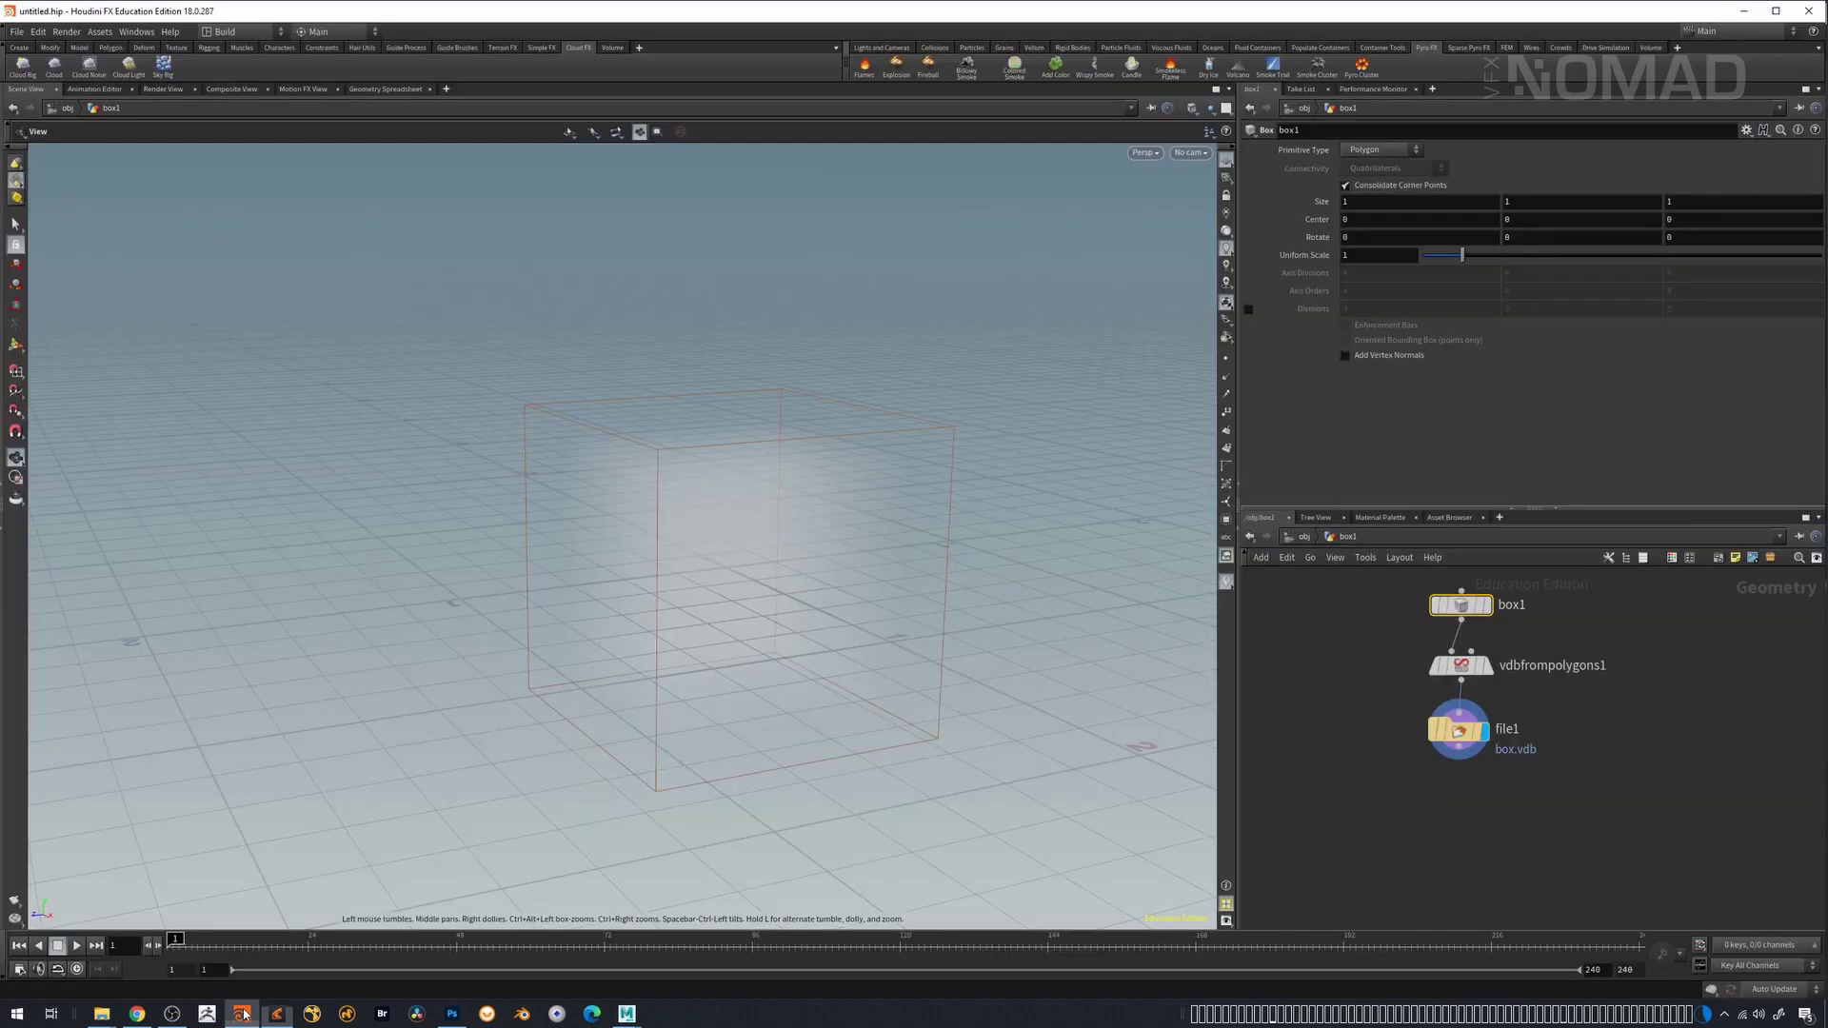
pyautogui.middleClick(1464, 738)
pyautogui.click(280, 1015)
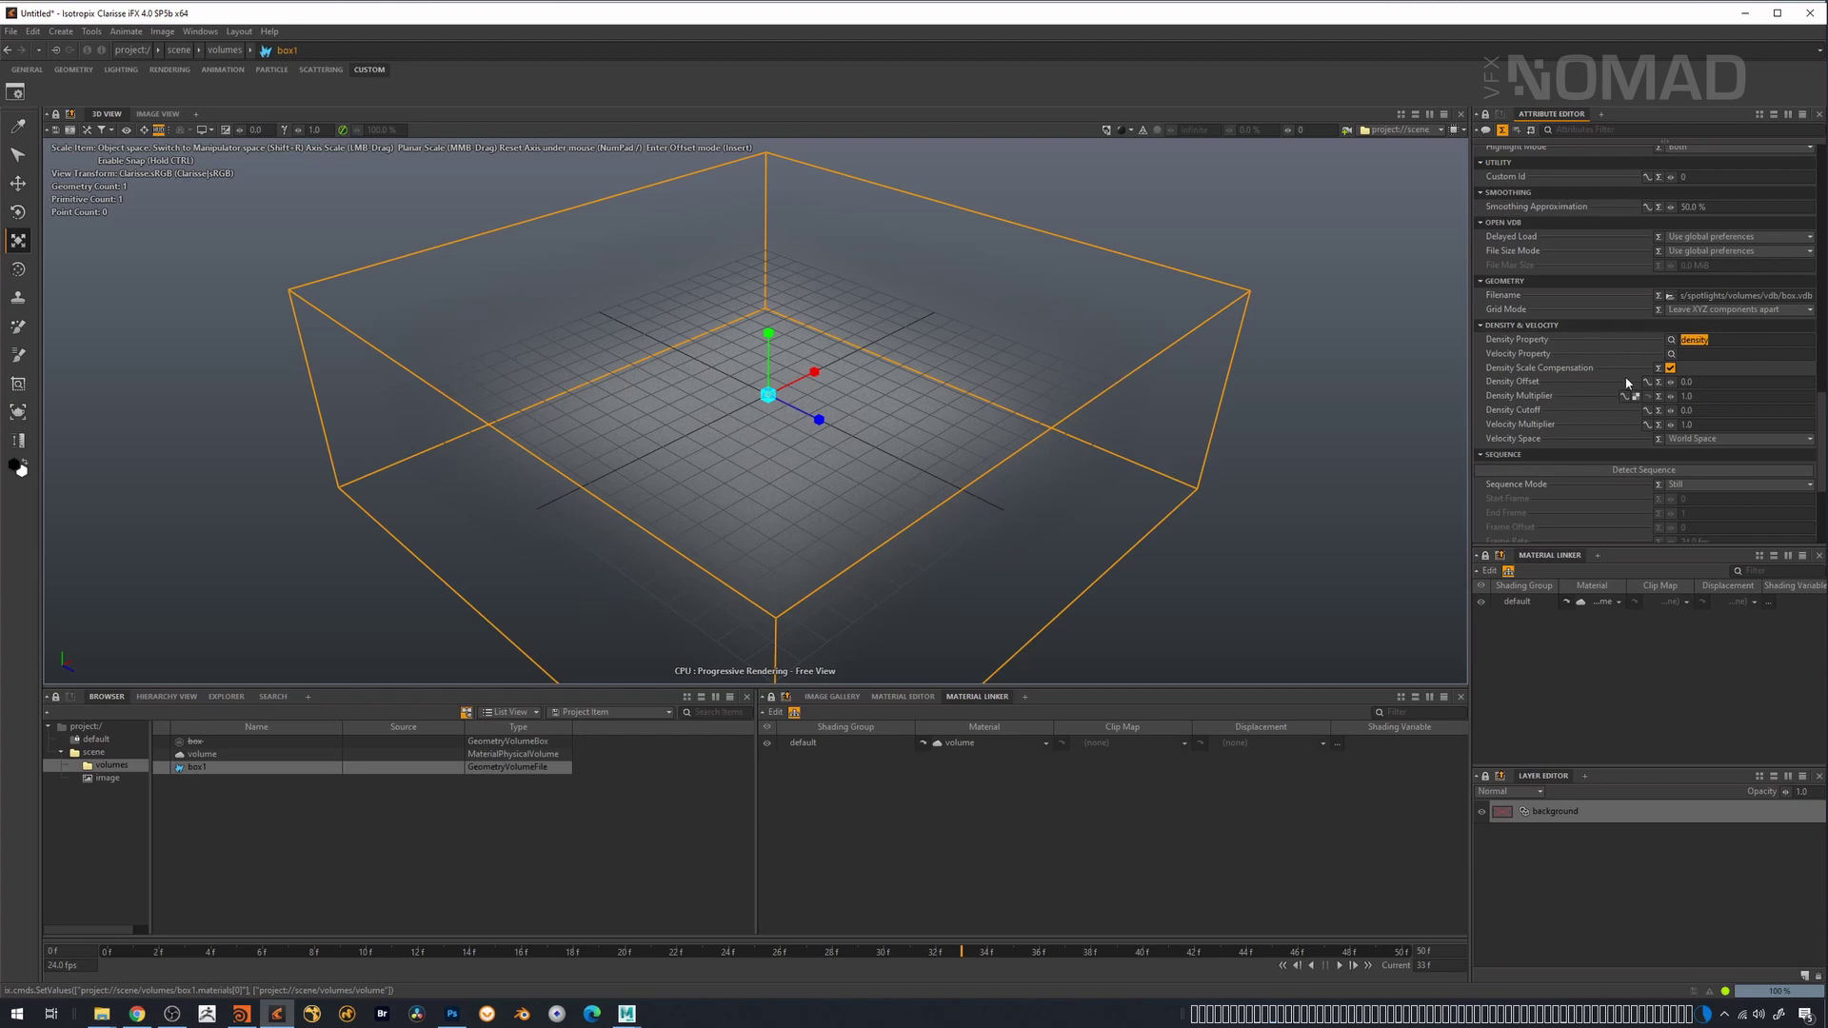
# - Review the volume material's shading attributes and look at the VDB volume from another angle
pyautogui.click(235, 756)
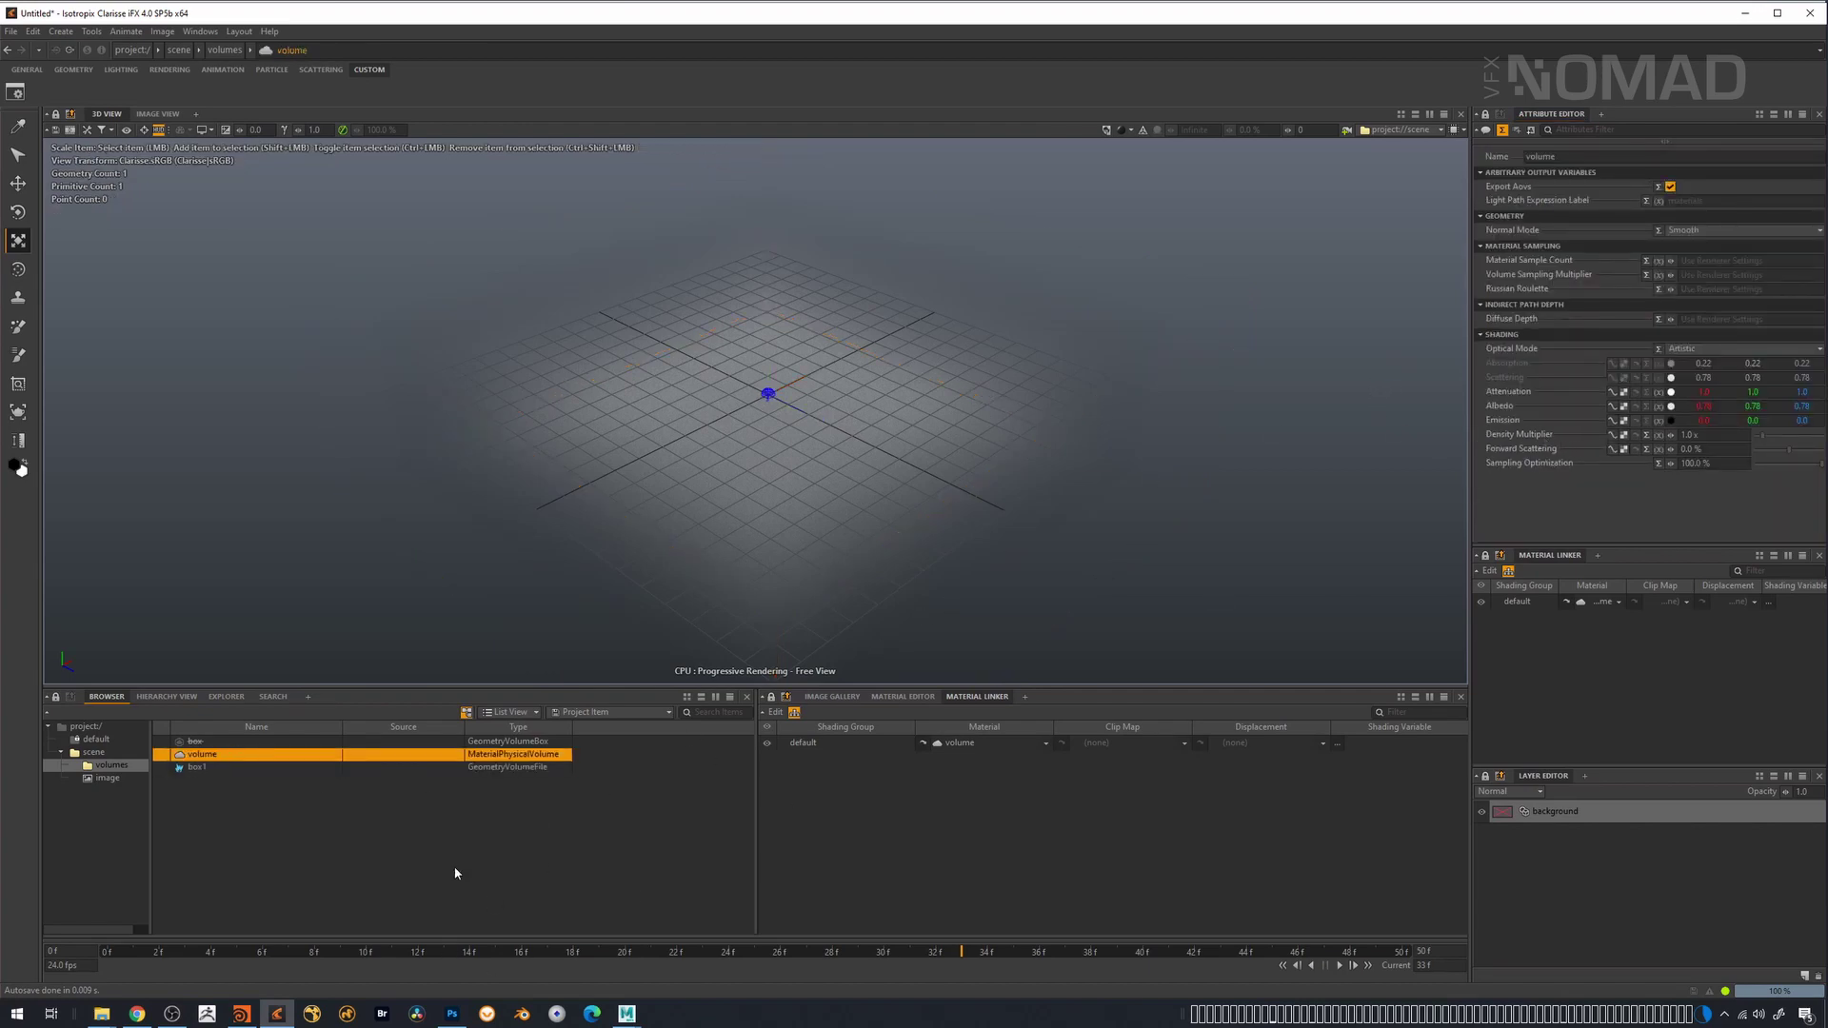
pyautogui.keyDown('alt'); pyautogui.moveTo(930, 560); pyautogui.dragTo(775, 398); pyautogui.keyUp('alt')
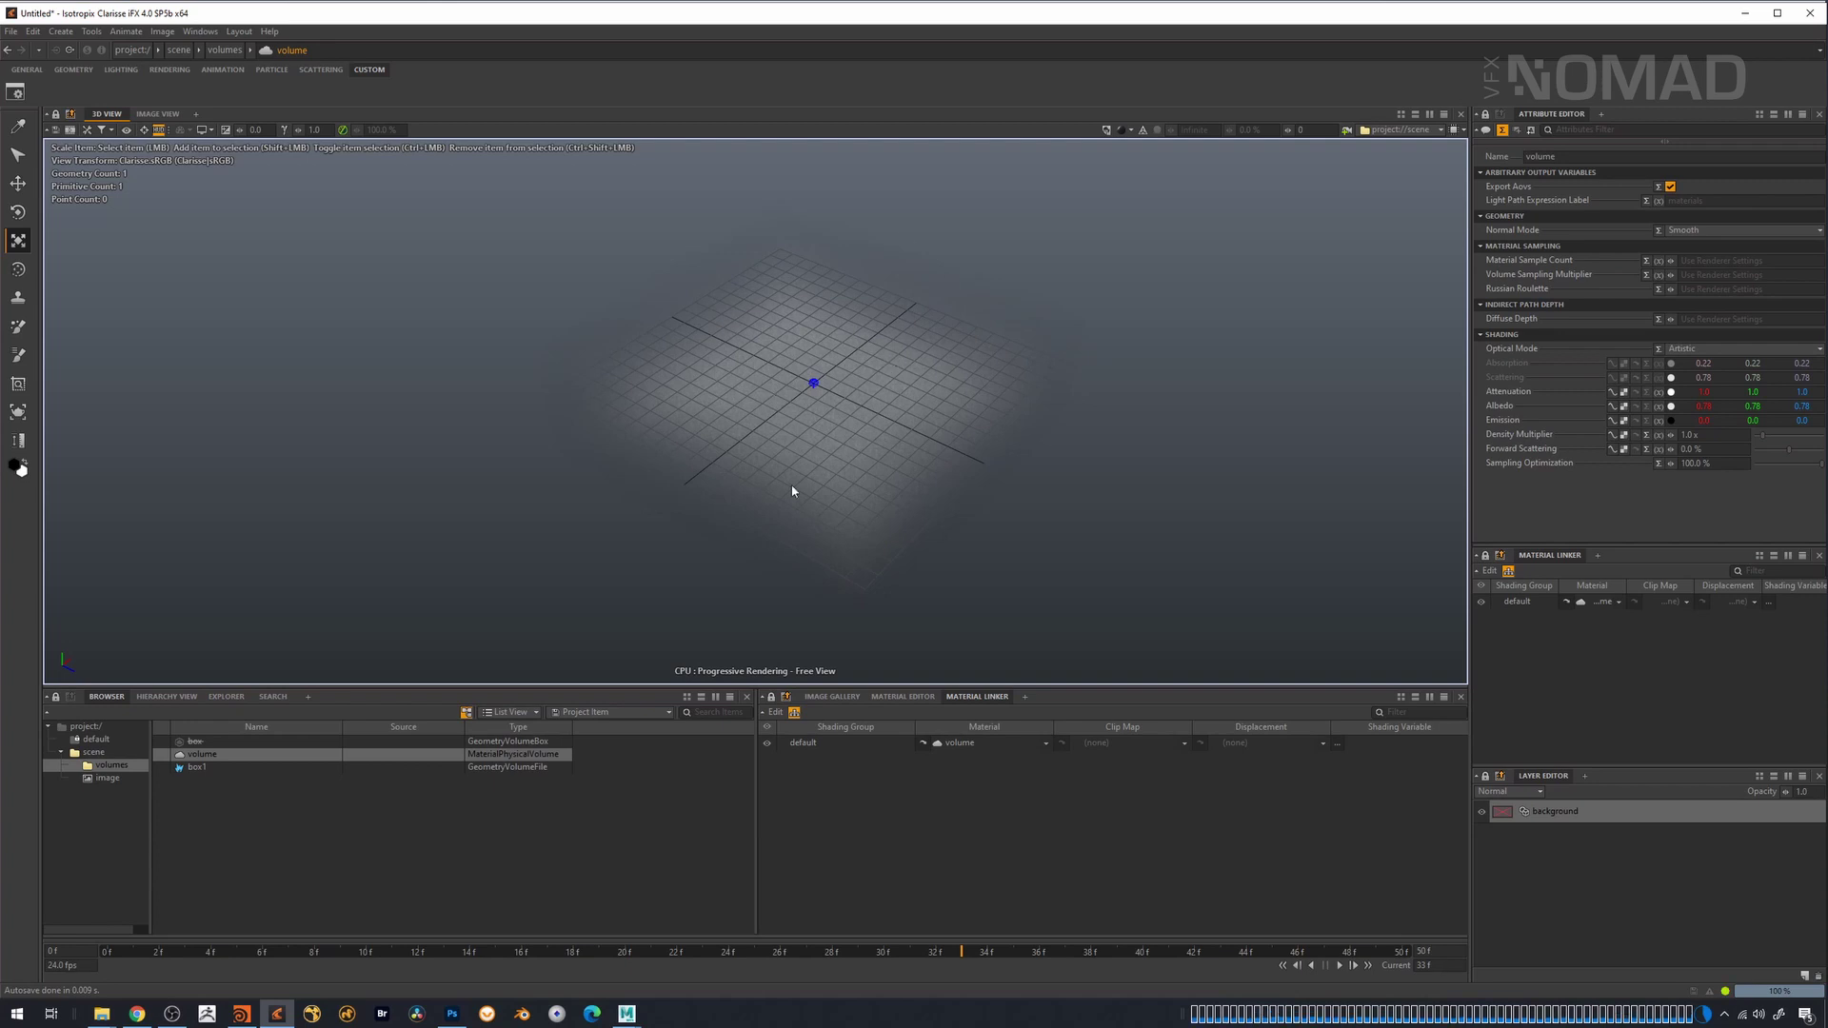
pyautogui.click(232, 800)
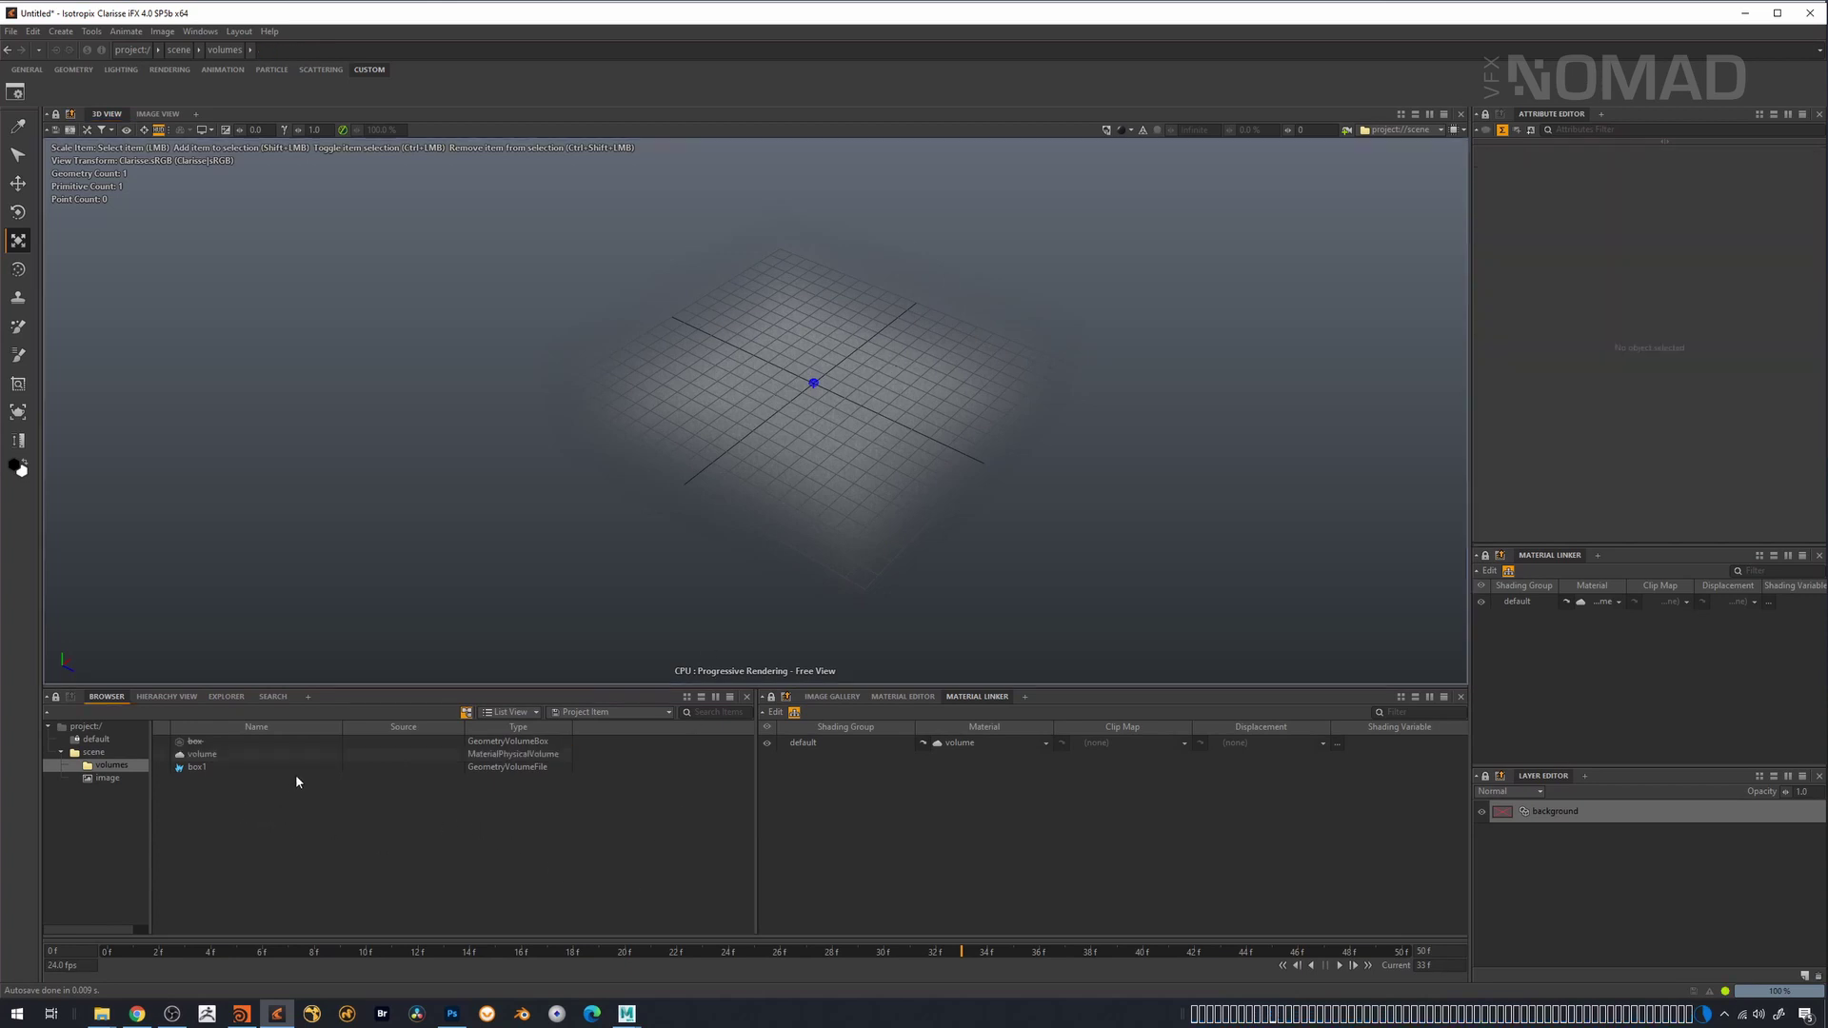
# - Switch to Houdini, go up to the object level and hide the box1 object
pyautogui.rightClick(757, 543)
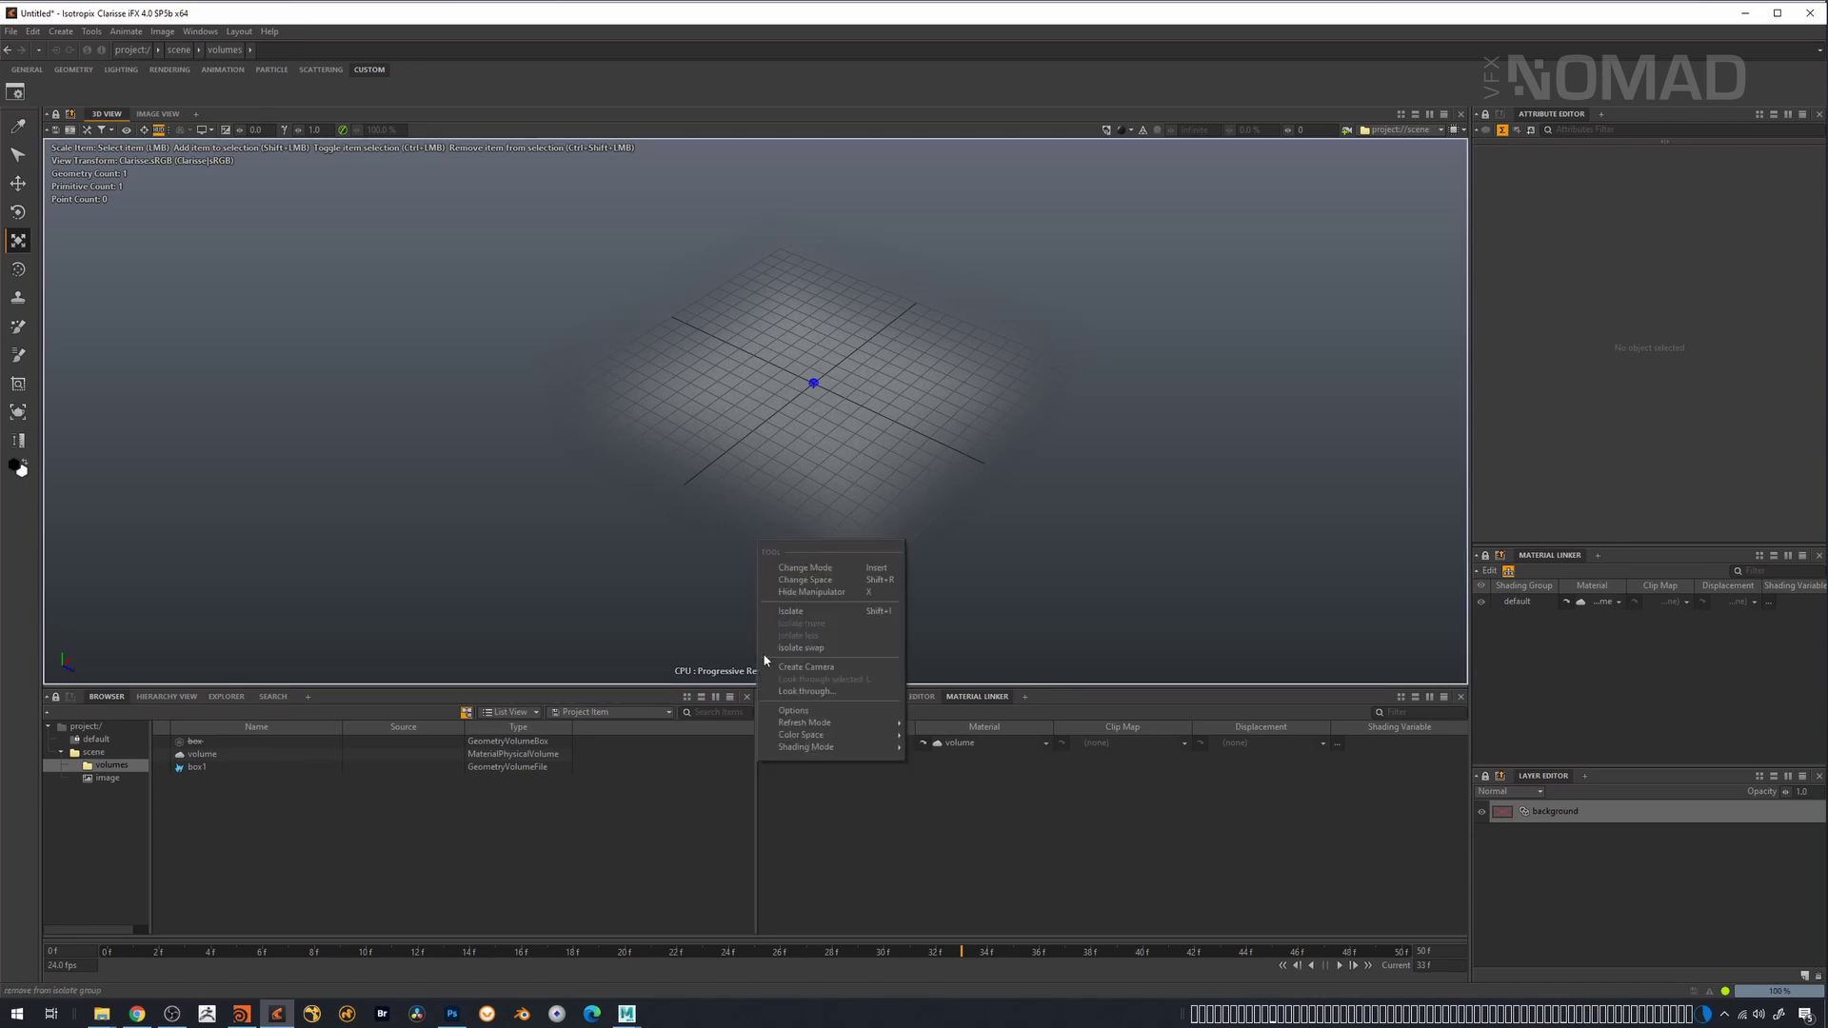
pyautogui.click(579, 843)
pyautogui.click(242, 1014)
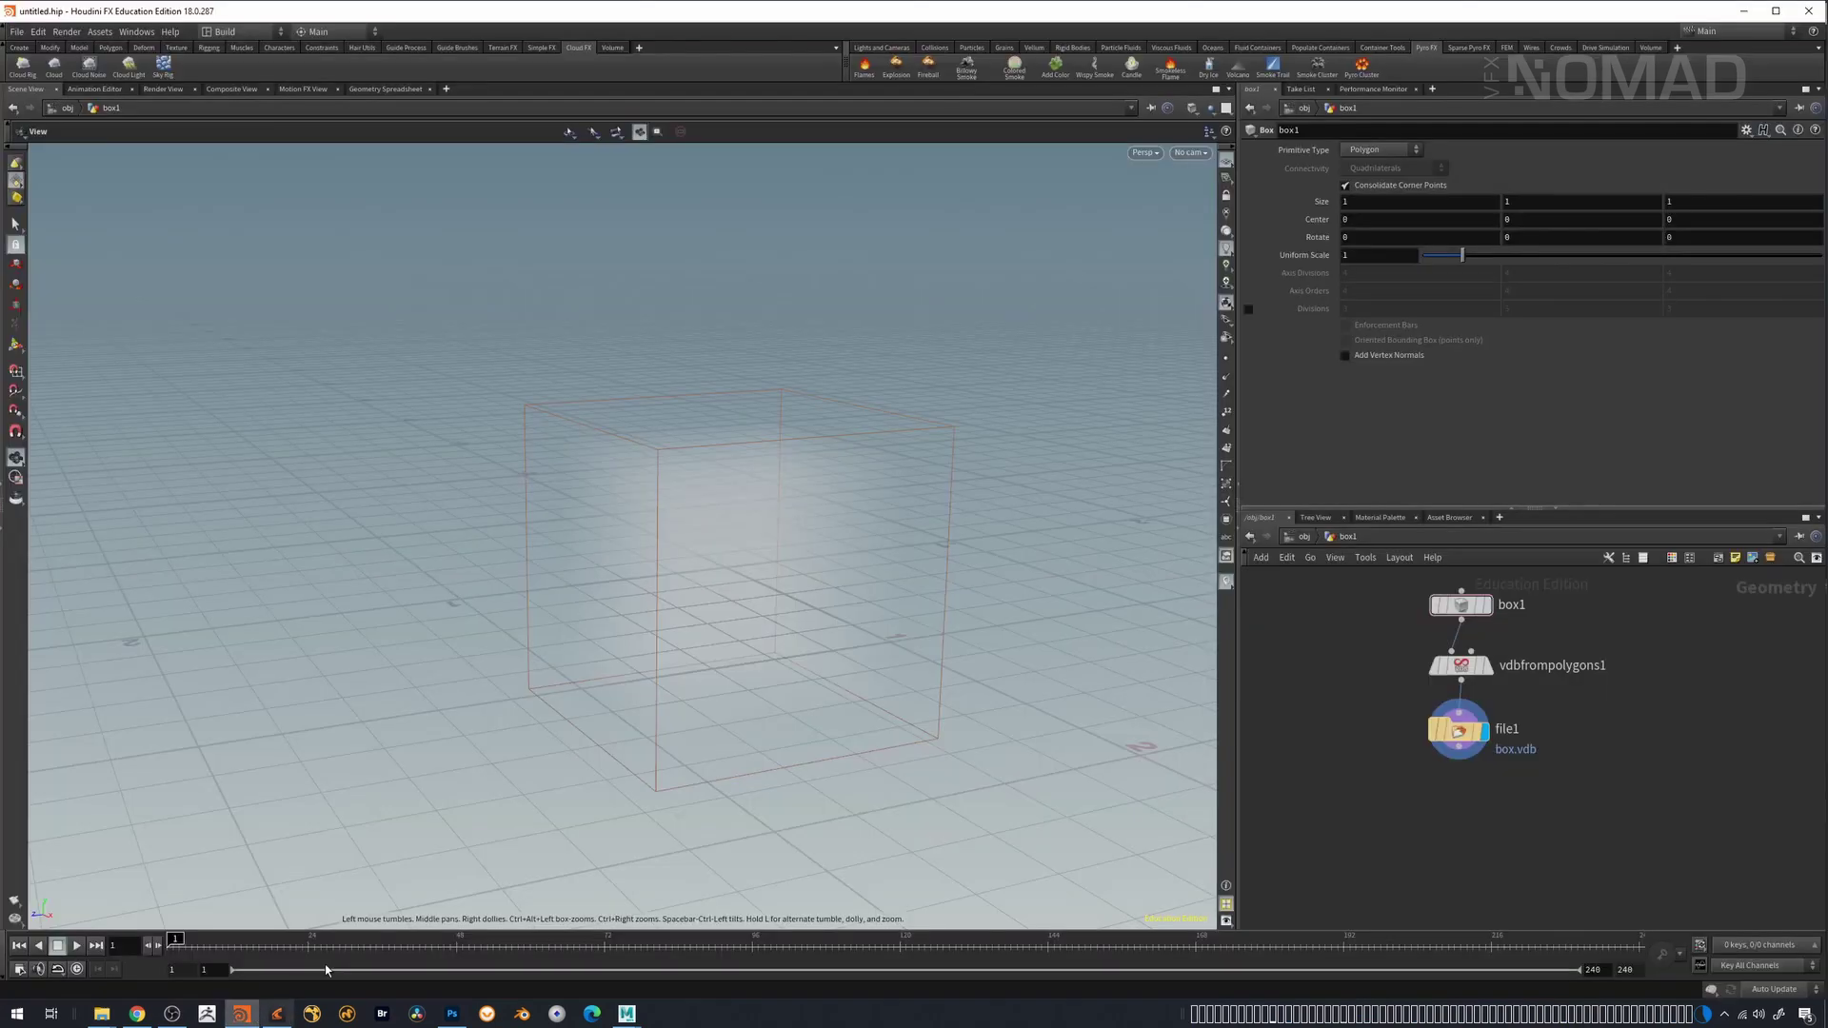
pyautogui.click(1303, 536)
pyautogui.click(1374, 703)
pyautogui.moveTo(1353, 709); pyautogui.dragTo(1427, 680, button='middle')
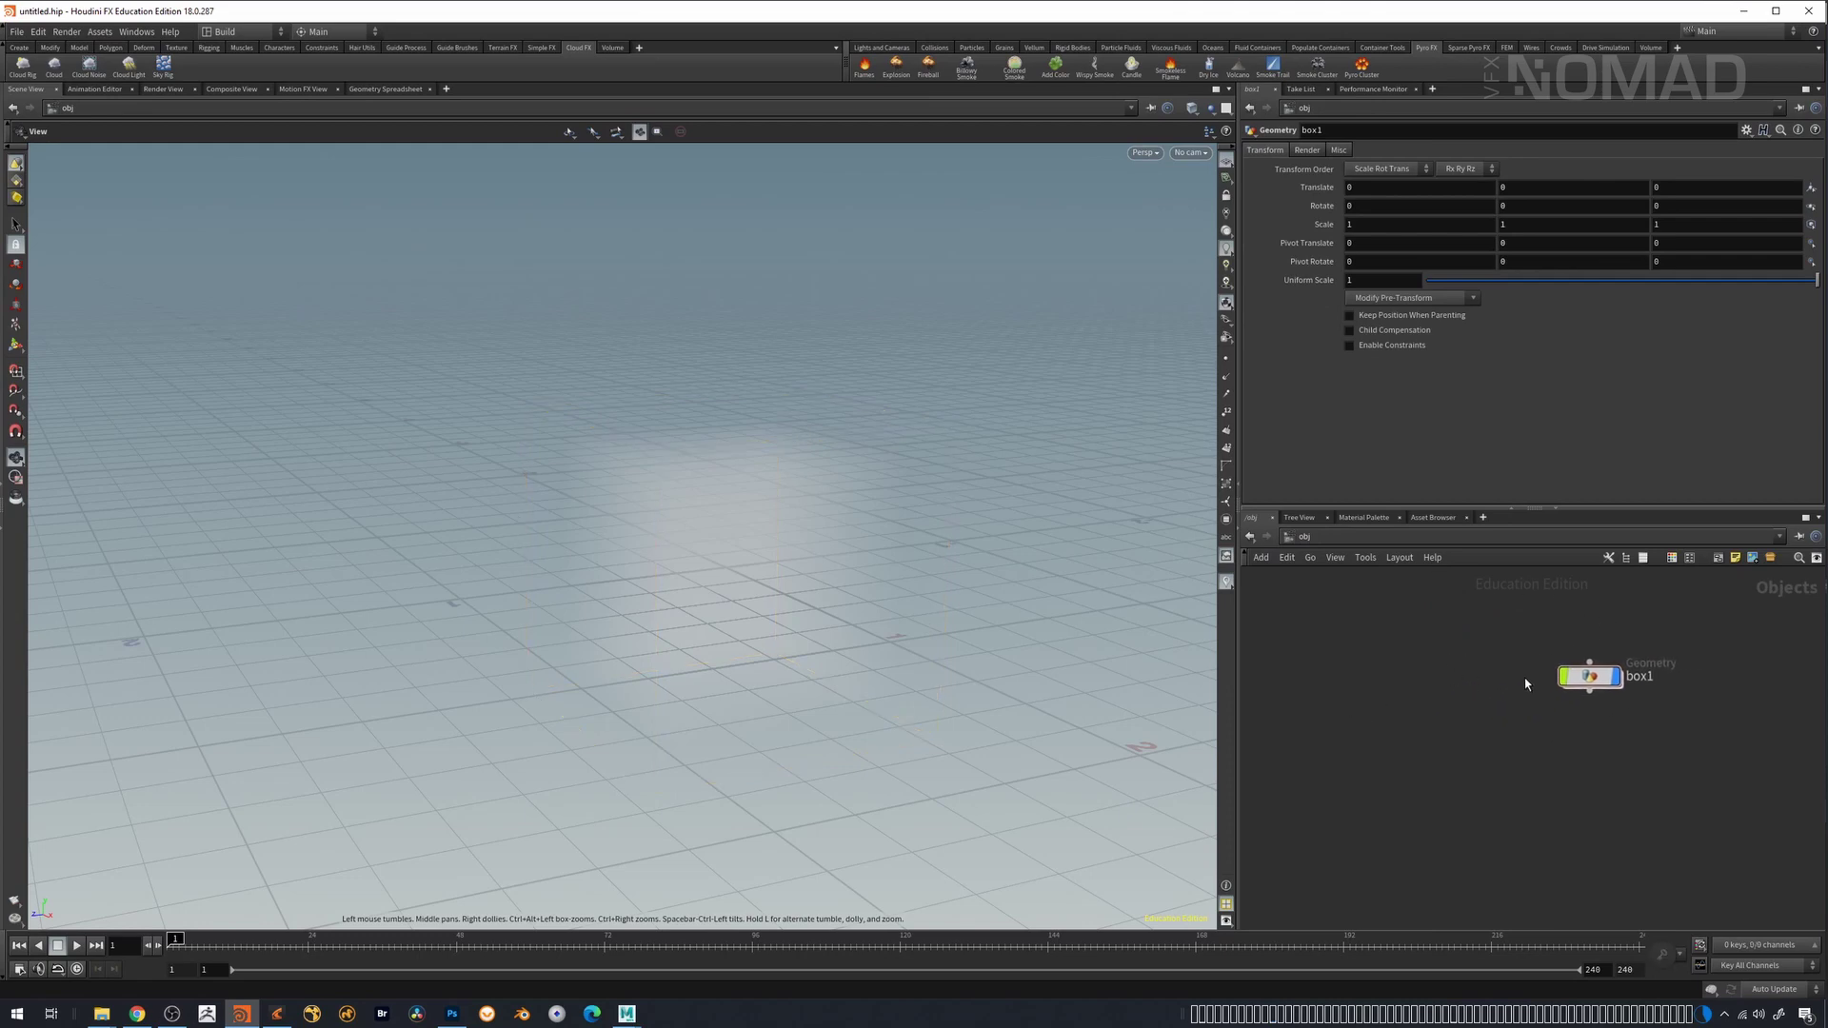
pyautogui.click(1618, 677)
# - Add a Sphere geometry object beside box1 and enter its network
pyautogui.press('Tab')
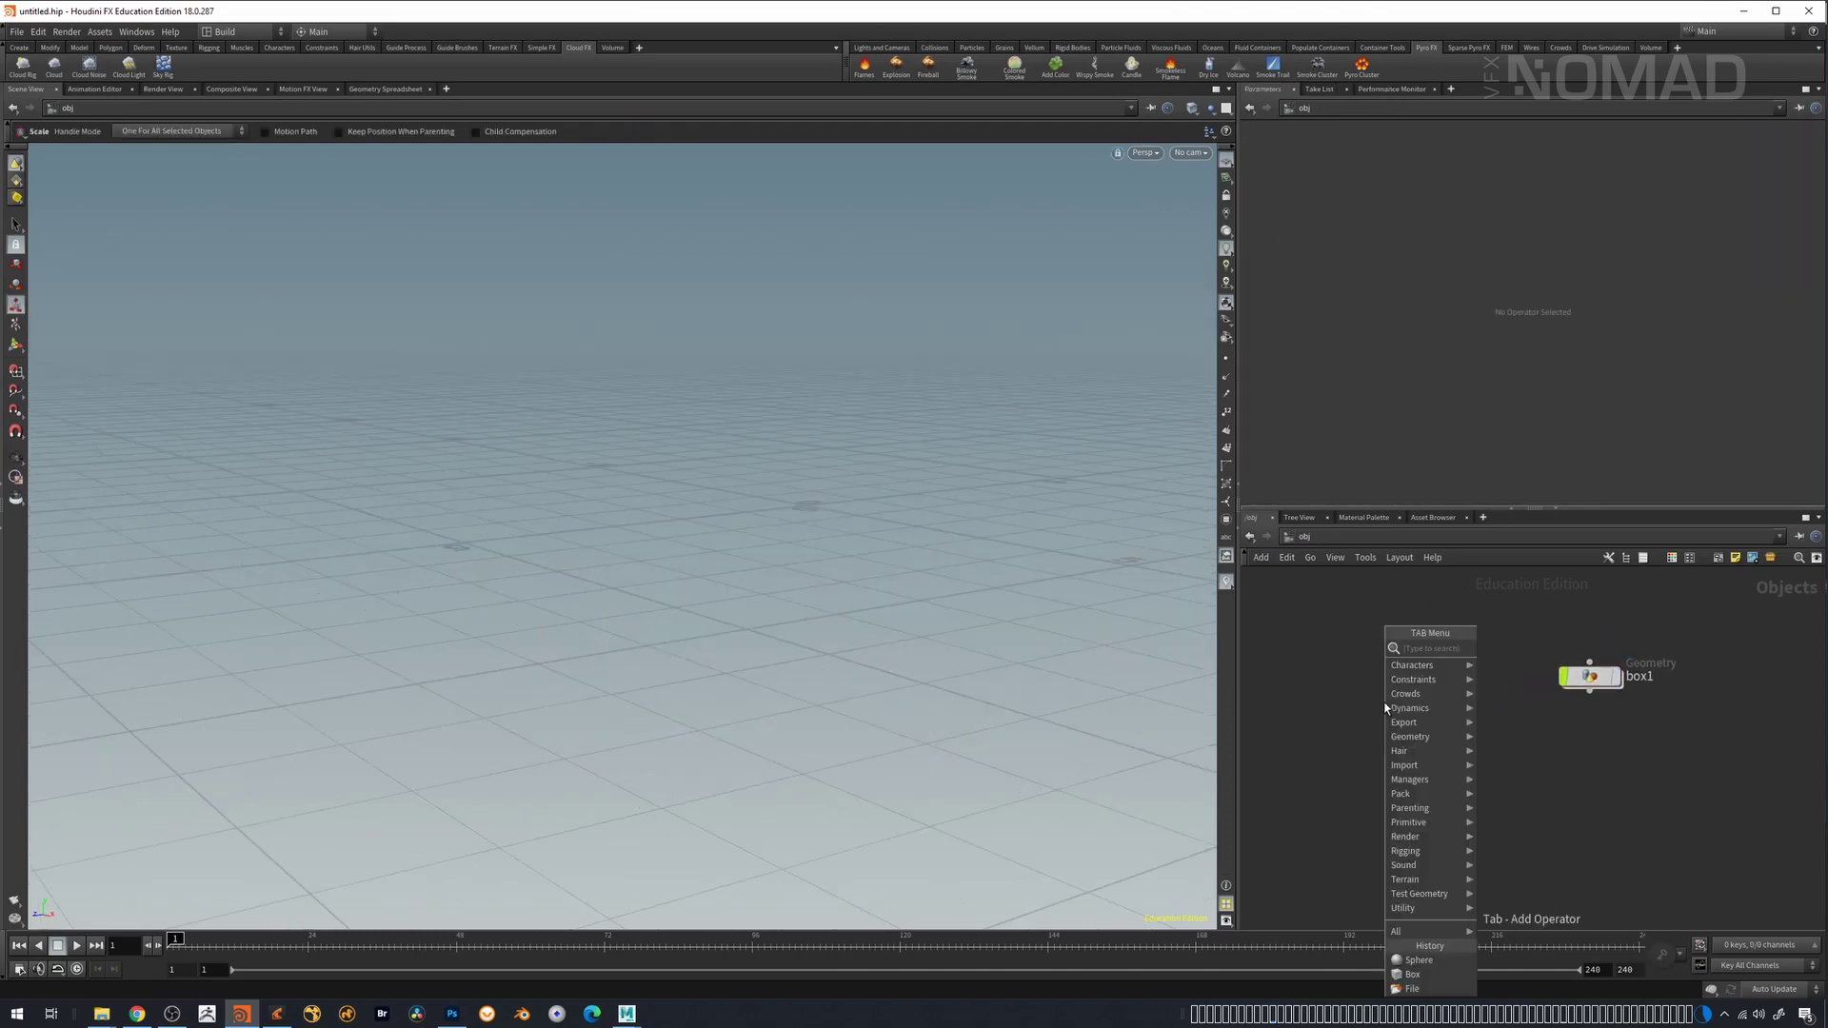
pyautogui.write('s')
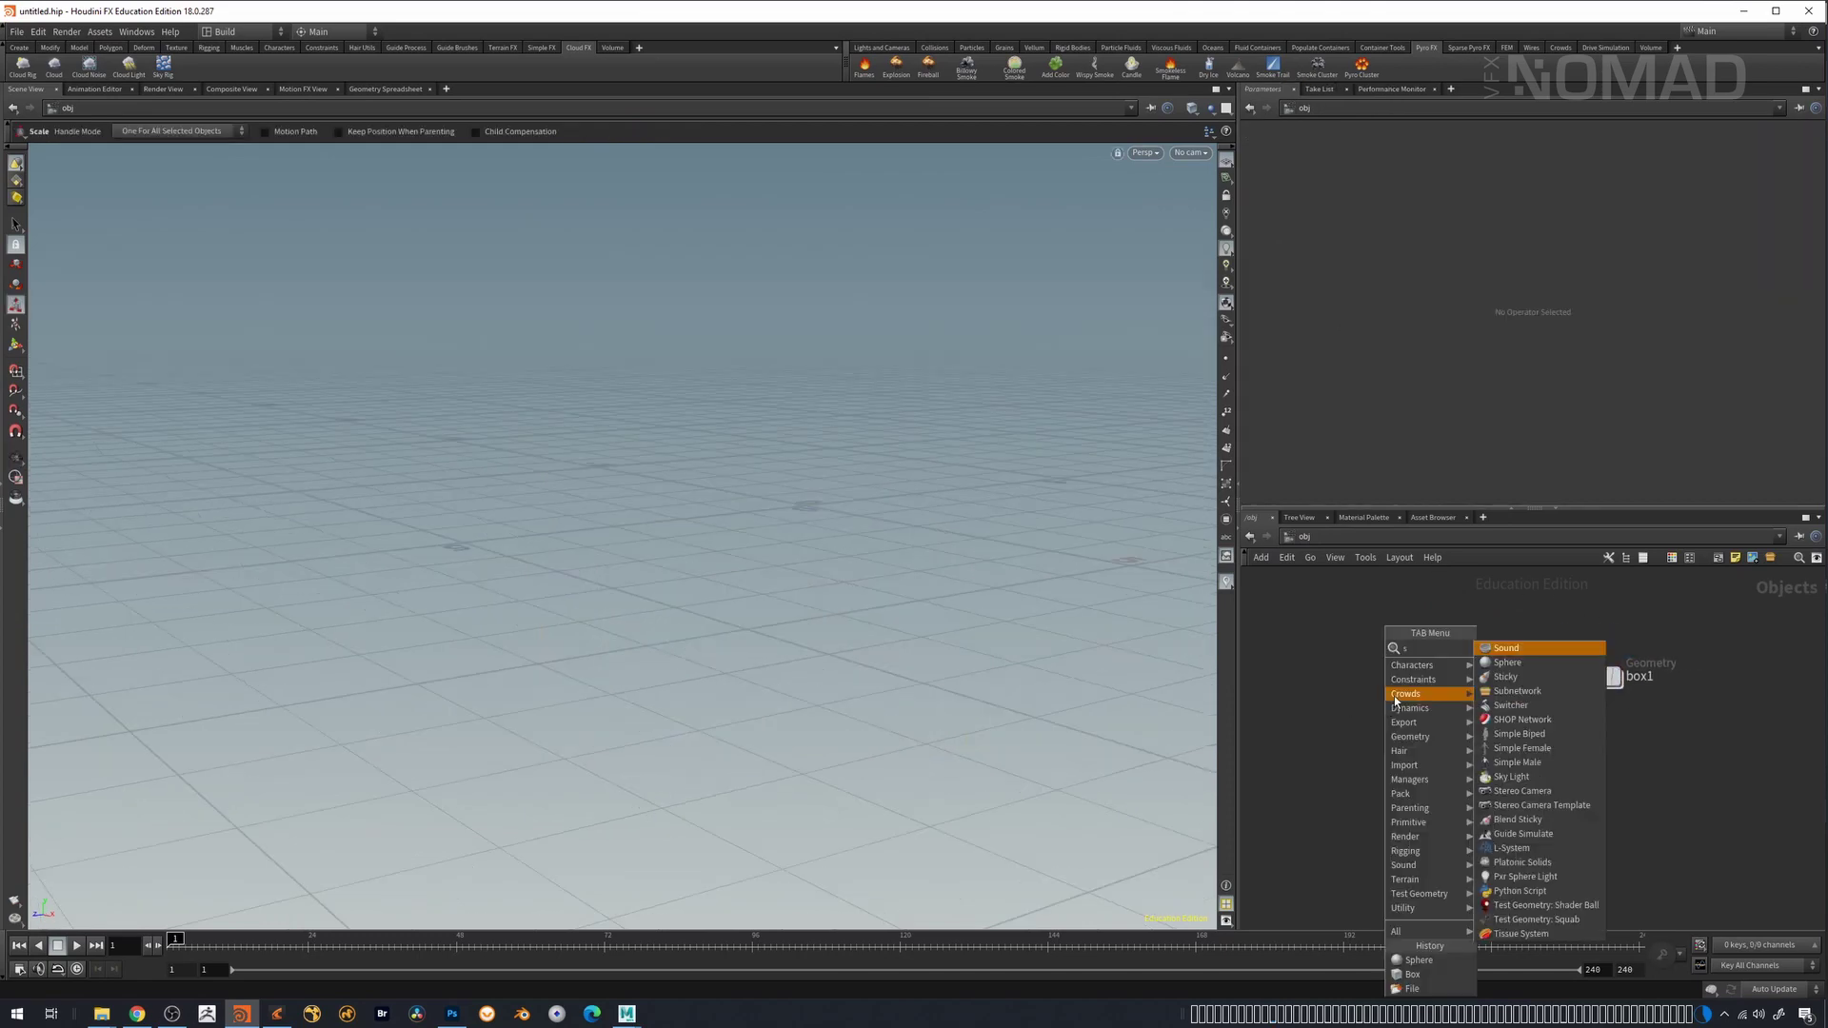
pyautogui.write('phere')
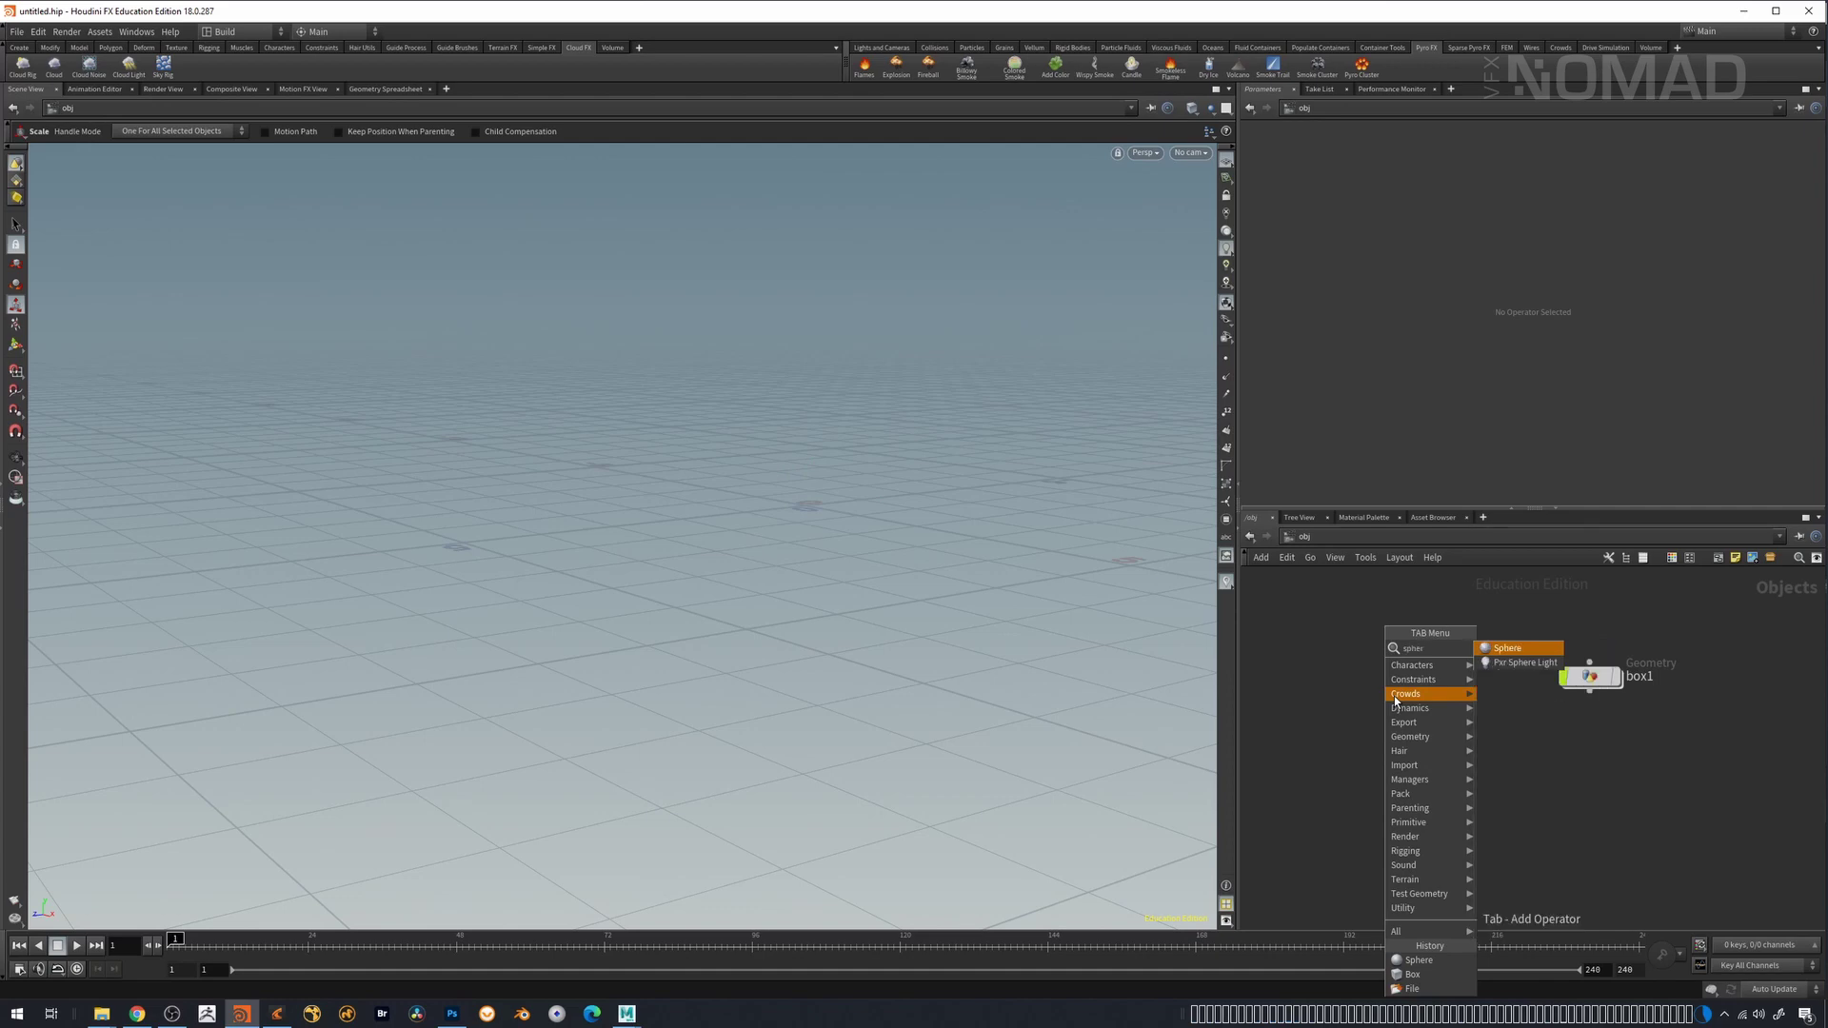
pyautogui.press('Return')
pyautogui.click(1395, 694)
pyautogui.doubleClick(1394, 695)
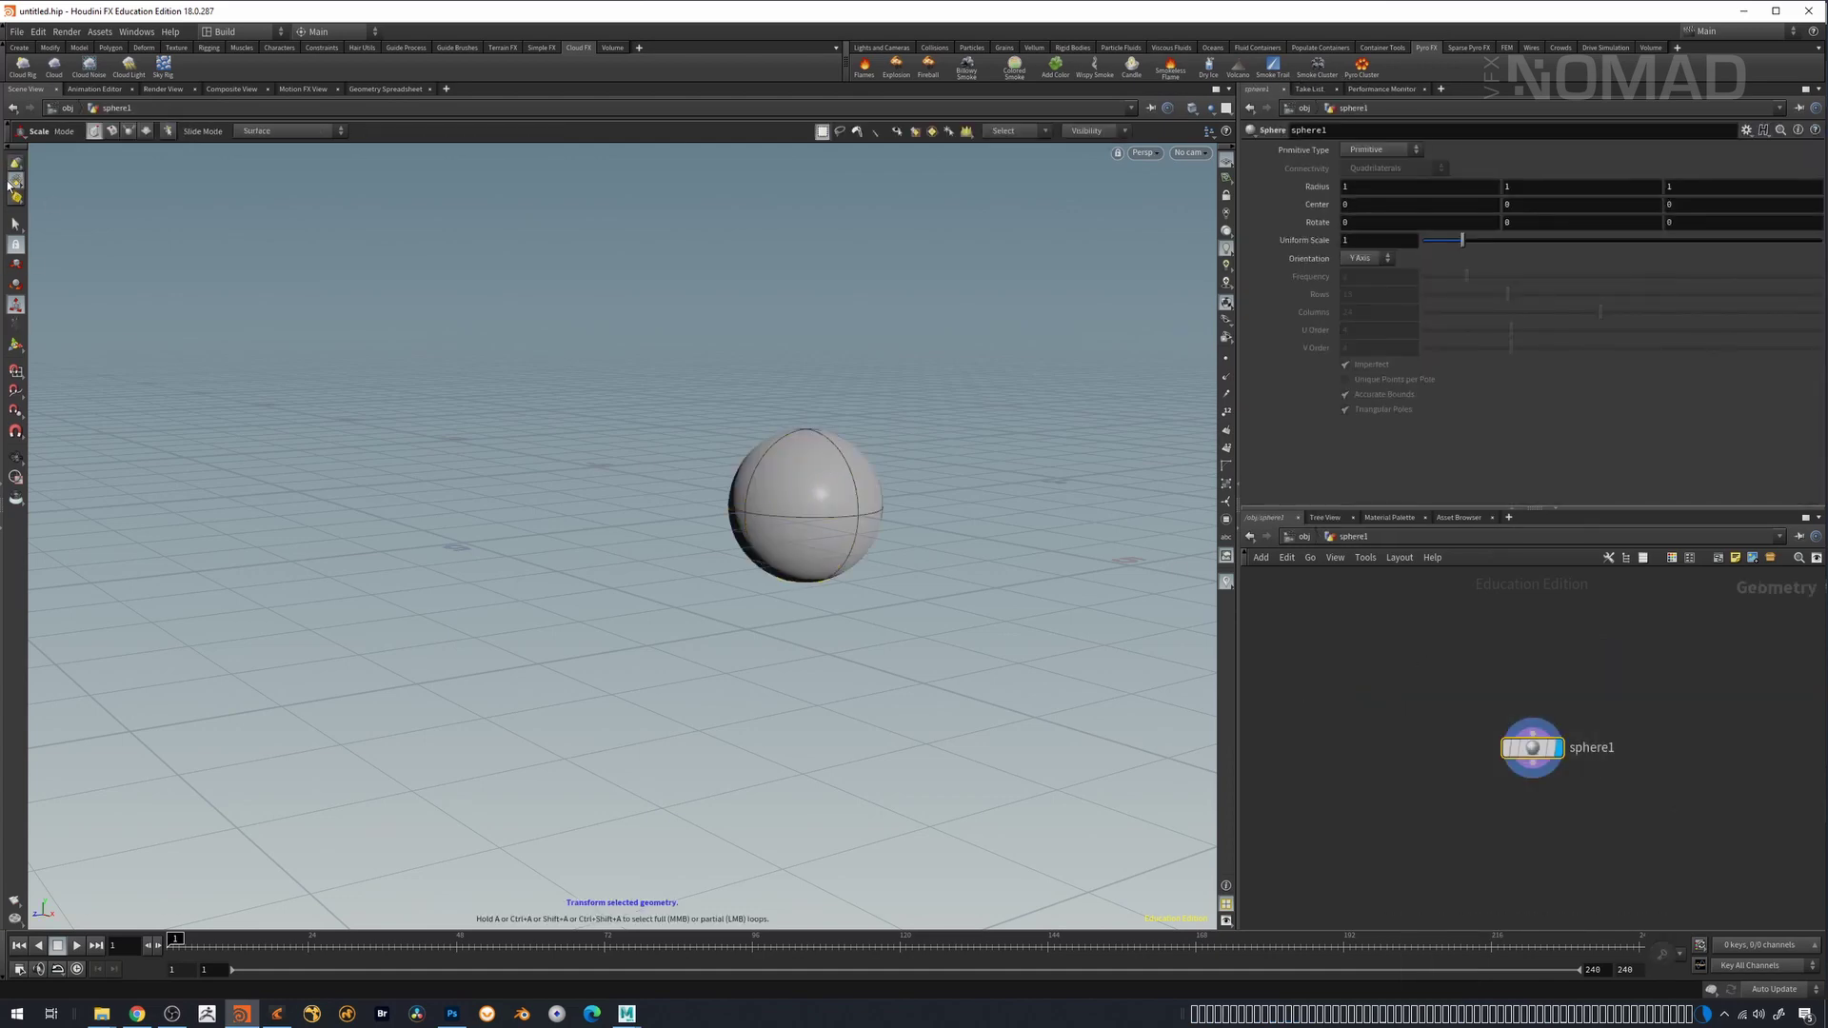
# - Scale the sphere's geometry into a flattened ellipsoid, about 6.03 in X and Z and 2.48 in Y
pyautogui.click(844, 511)
pyautogui.press('Return')
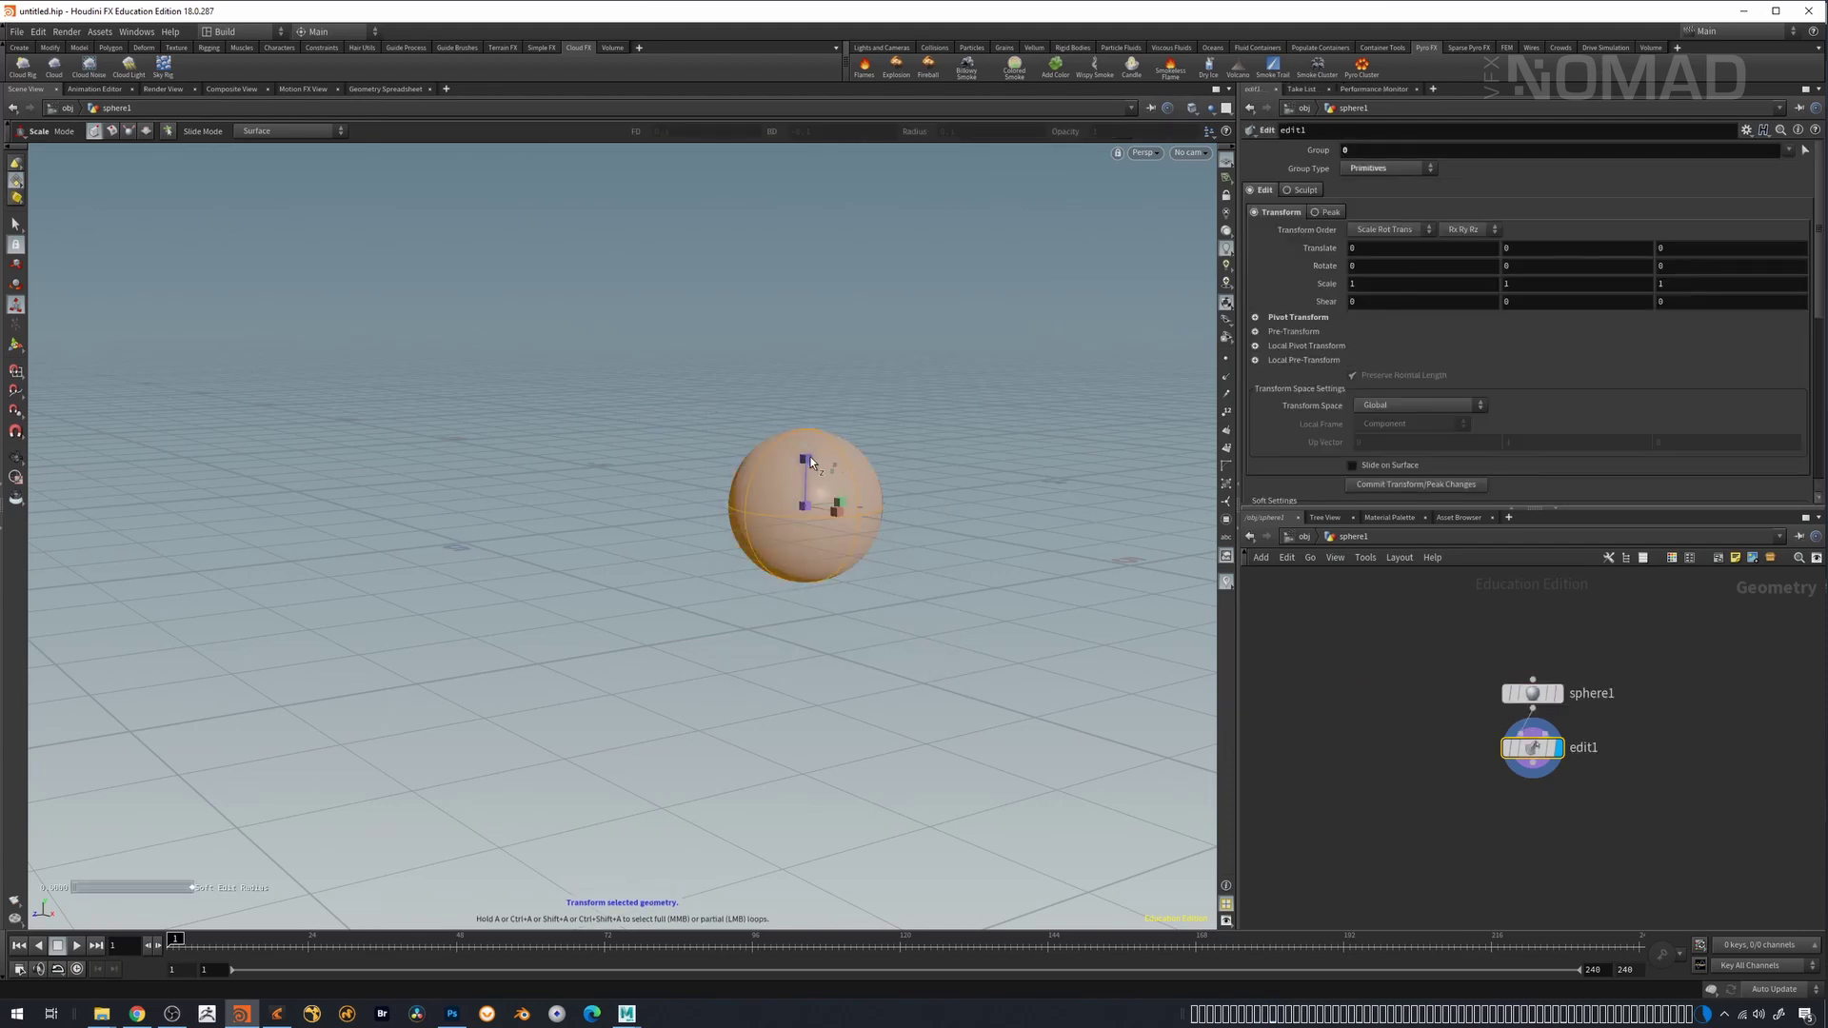
pyautogui.moveTo(810, 464); pyautogui.dragTo(811, 488)
pyautogui.keyDown('alt'); pyautogui.moveTo(980, 575); pyautogui.dragTo(1105, 415); pyautogui.keyUp('alt')
pyautogui.keyDown('alt'); pyautogui.moveTo(981, 560); pyautogui.dragTo(517, 472, button='right'); pyautogui.keyUp('alt')
pyautogui.keyDown('alt'); pyautogui.moveTo(1003, 533); pyautogui.dragTo(830, 539, button='middle'); pyautogui.keyUp('alt')
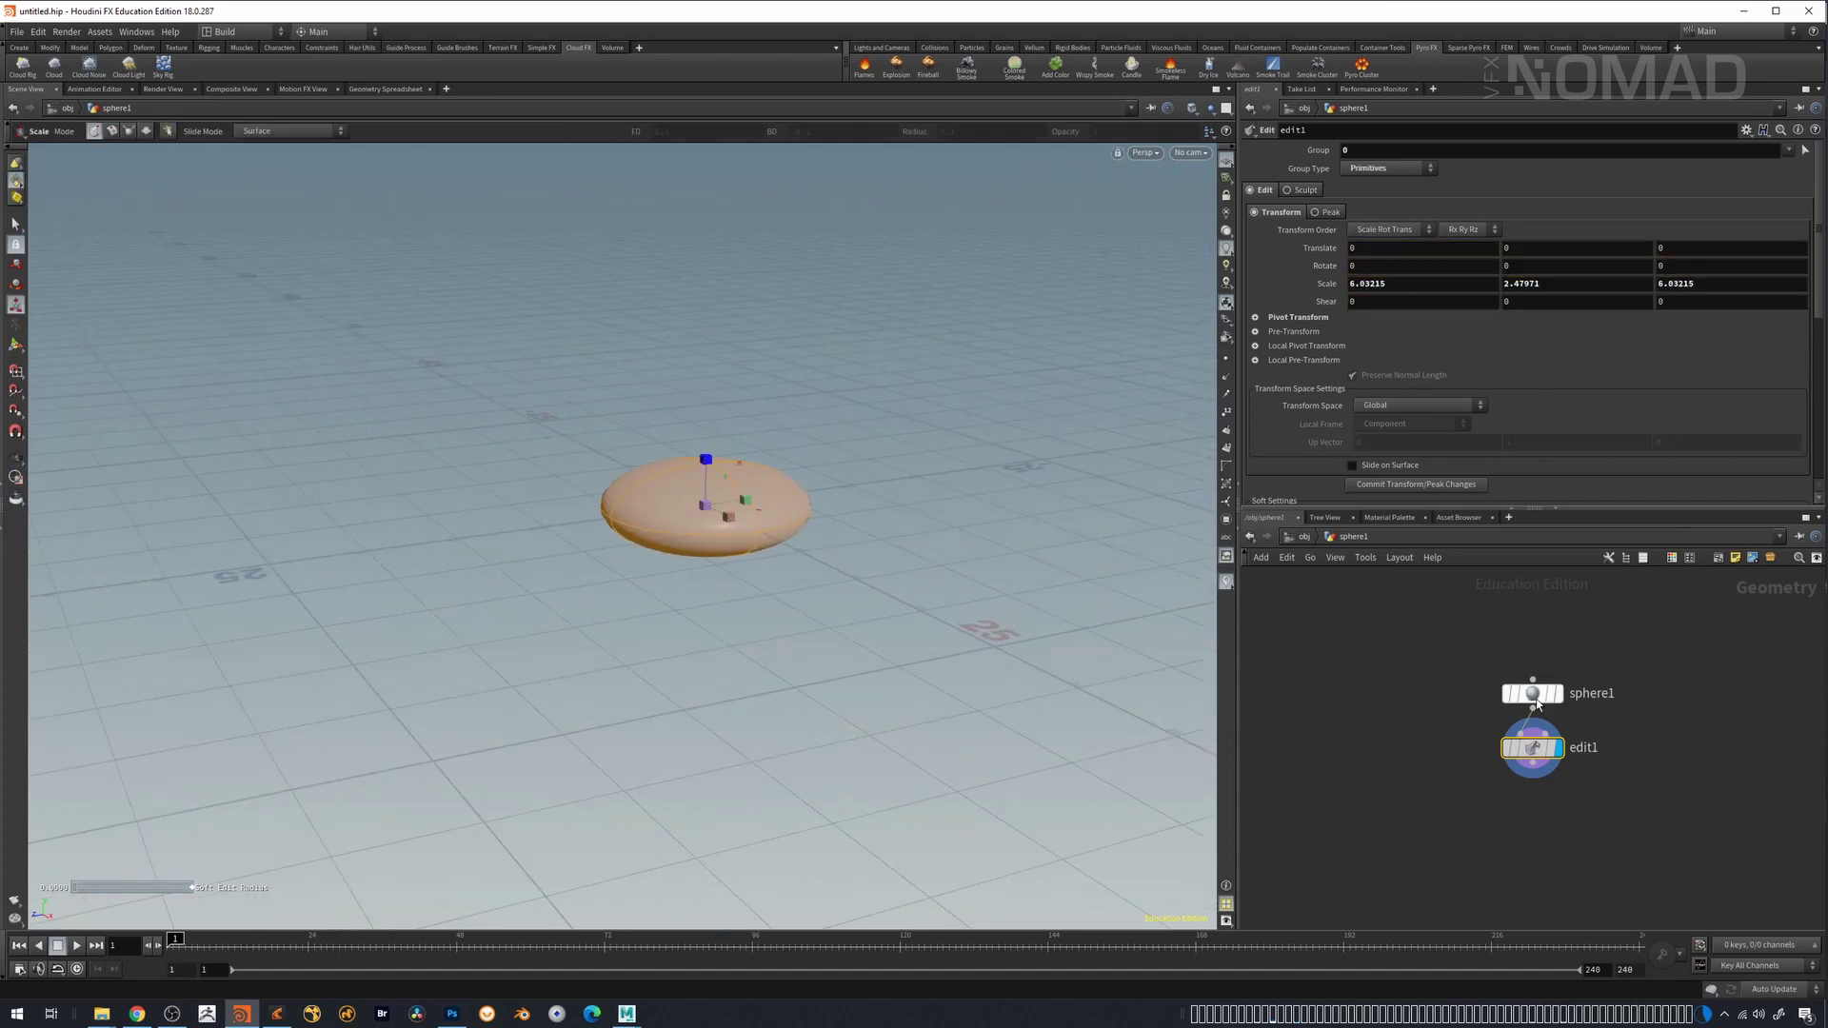
# - Return to the object level and apply the Flames pyro tool to the sphere1 object
pyautogui.moveTo(1452, 814); pyautogui.dragTo(1621, 718)
pyautogui.click(864, 68)
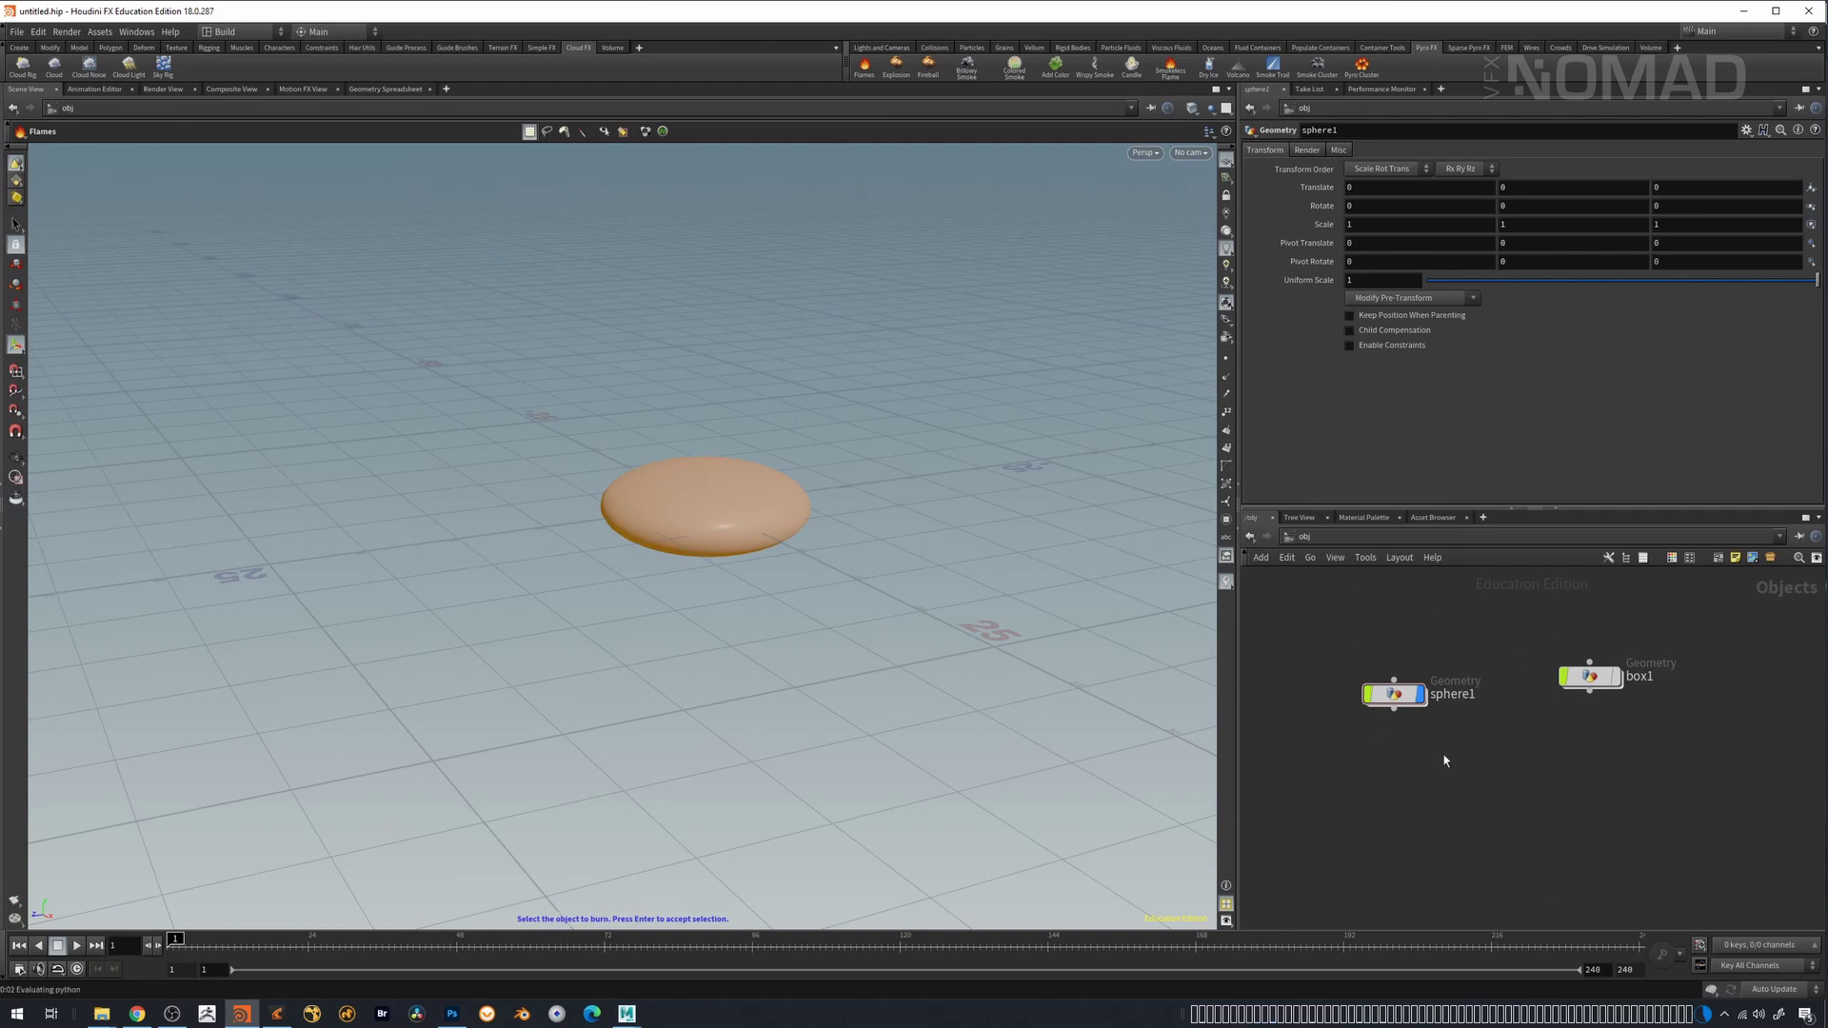
pyautogui.click(1395, 694)
pyautogui.press('Return')
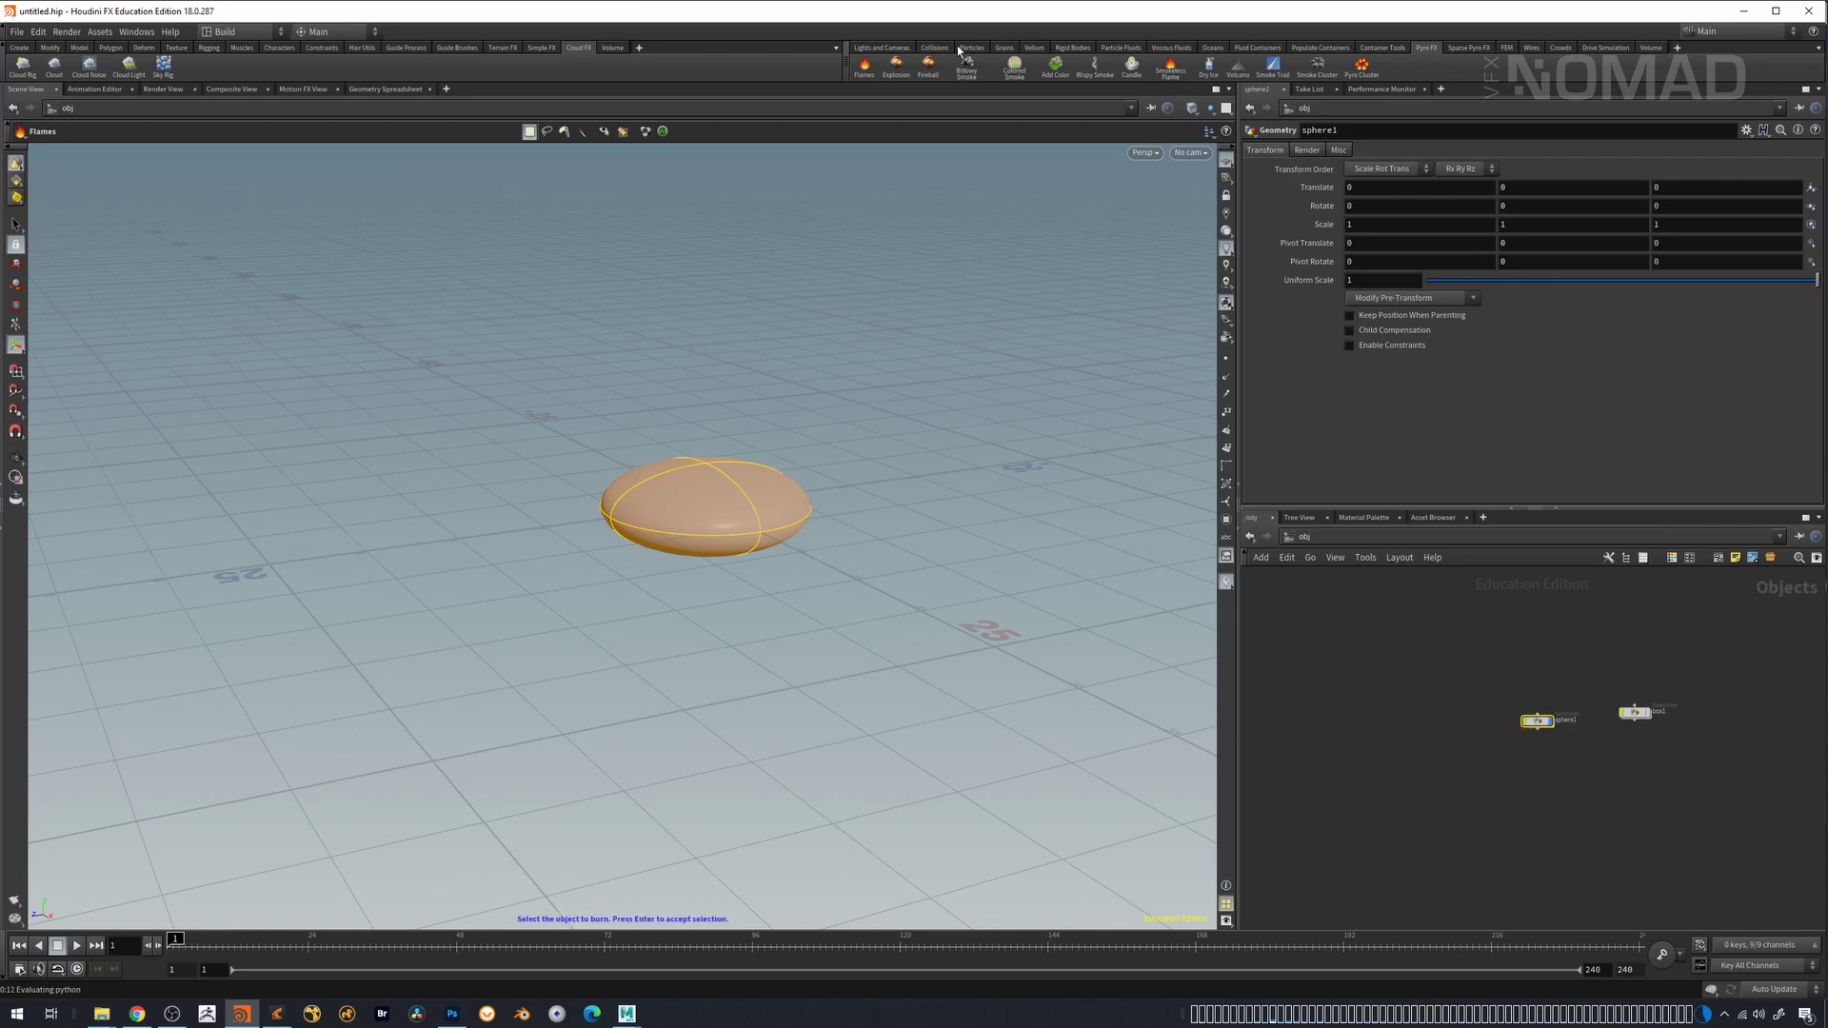
pyautogui.press('Return')
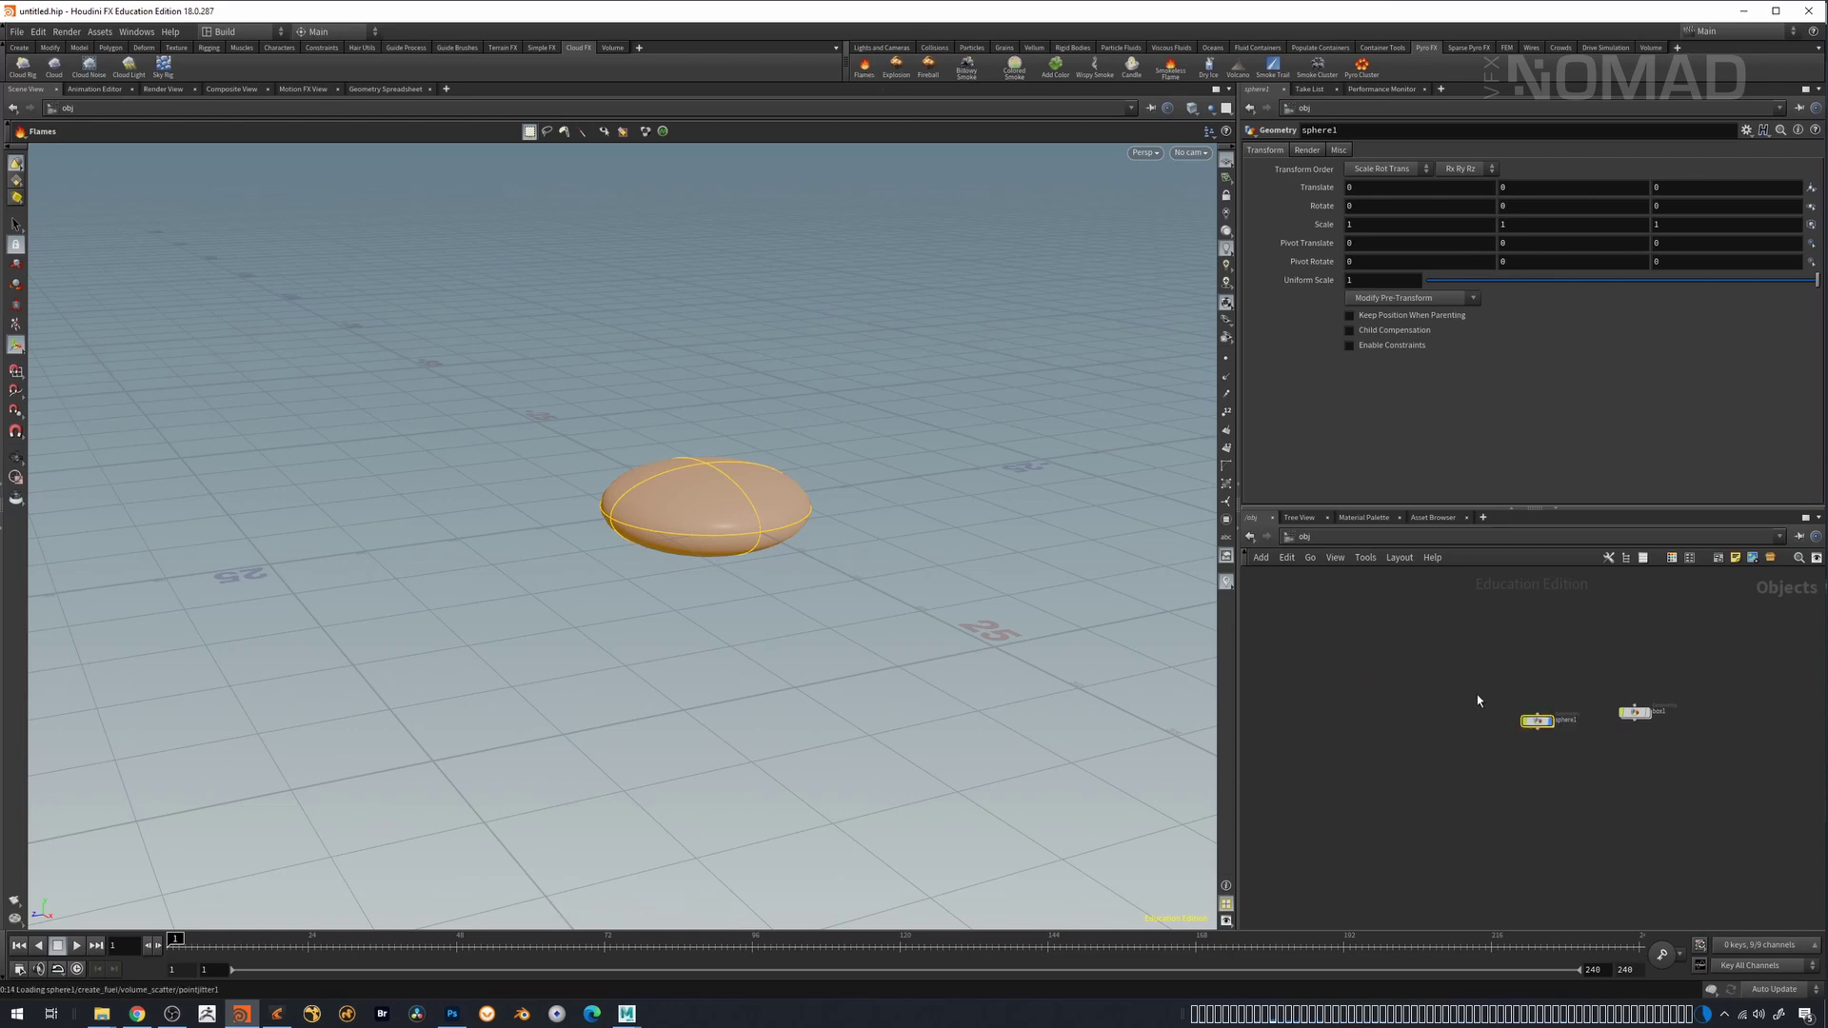
# - Examine the generated pyro network and the parameters of its smoke object and solver
pyautogui.middleClick(1524, 717)
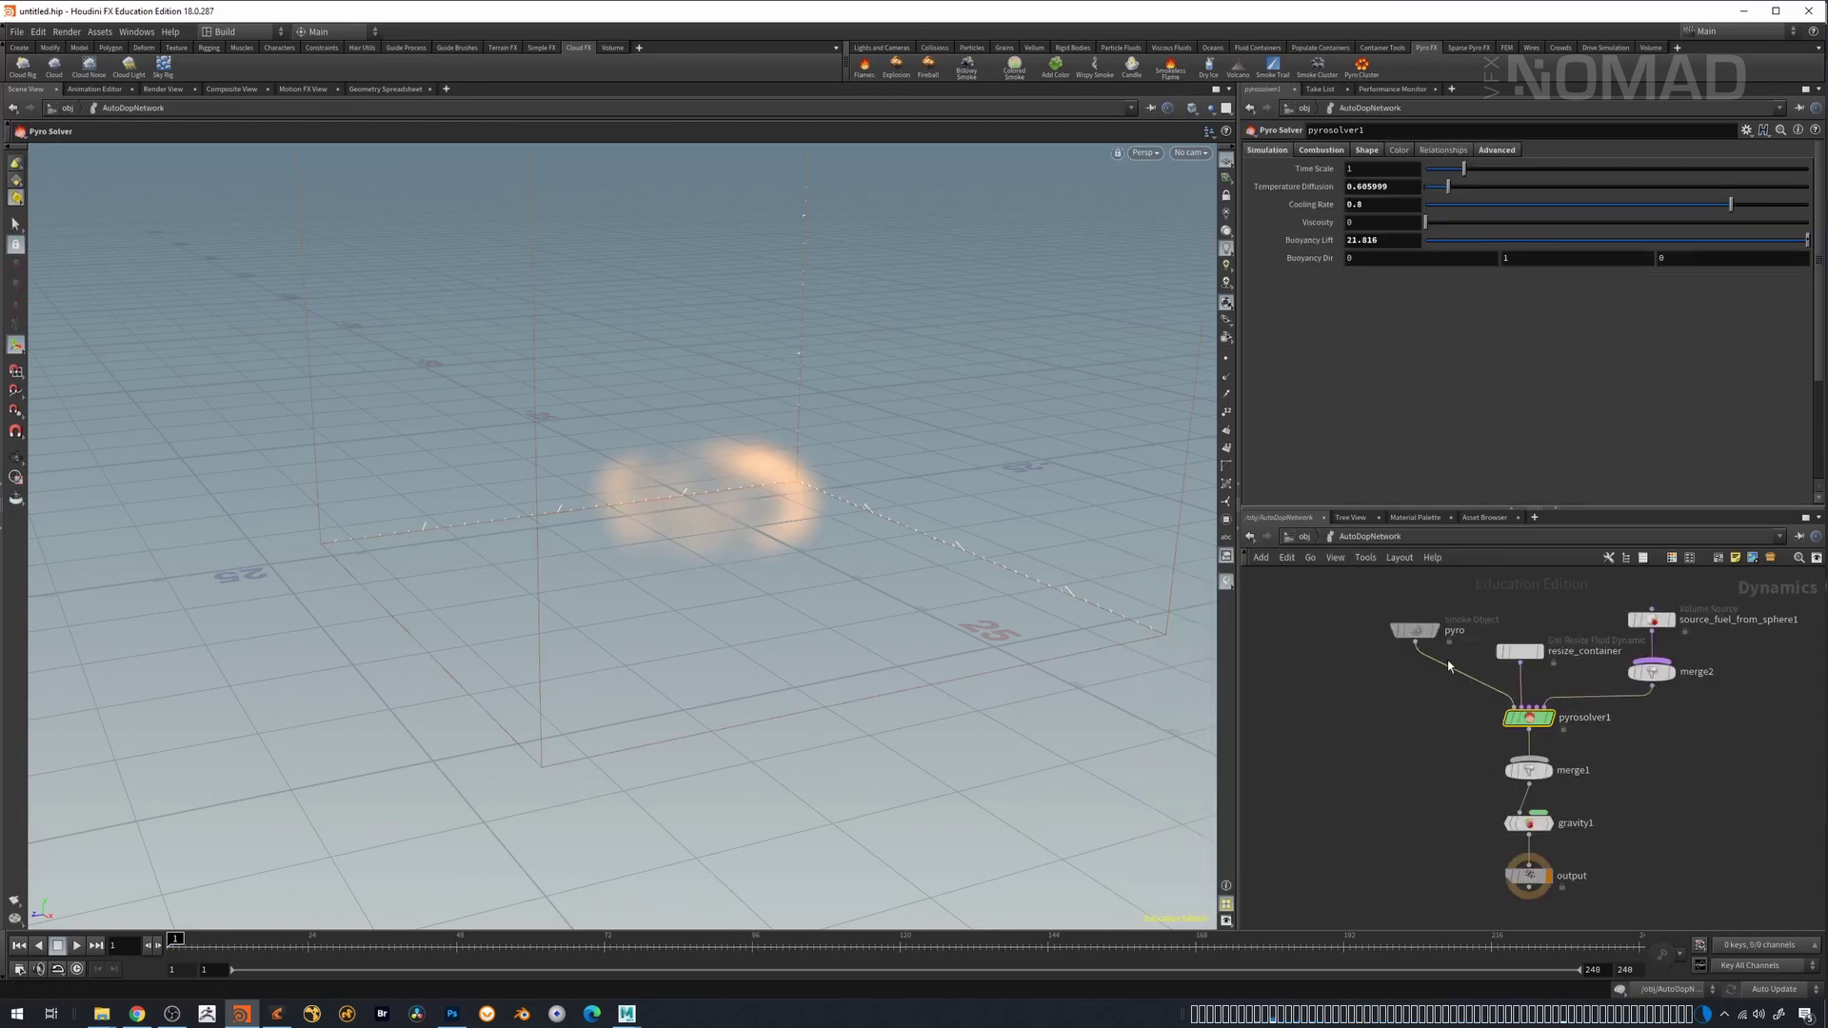
pyautogui.moveTo(1464, 764); pyautogui.dragTo(1451, 806, button='middle')
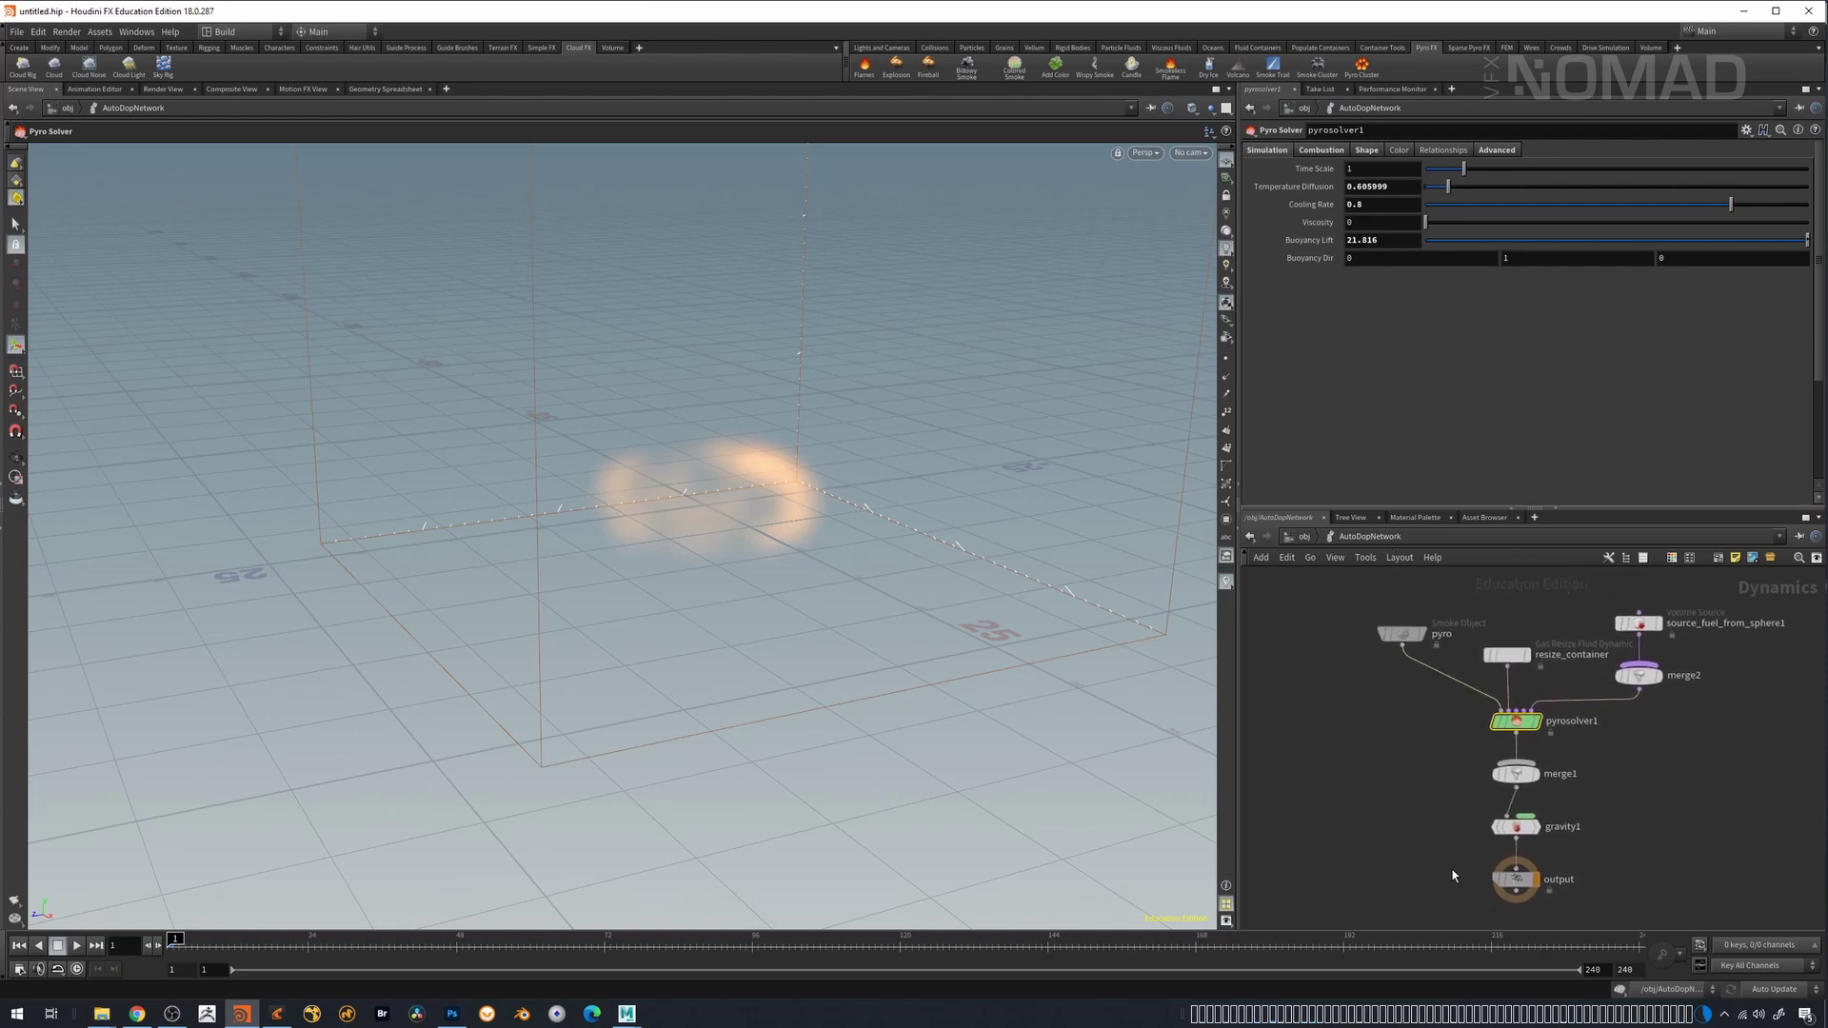
pyautogui.click(1418, 634)
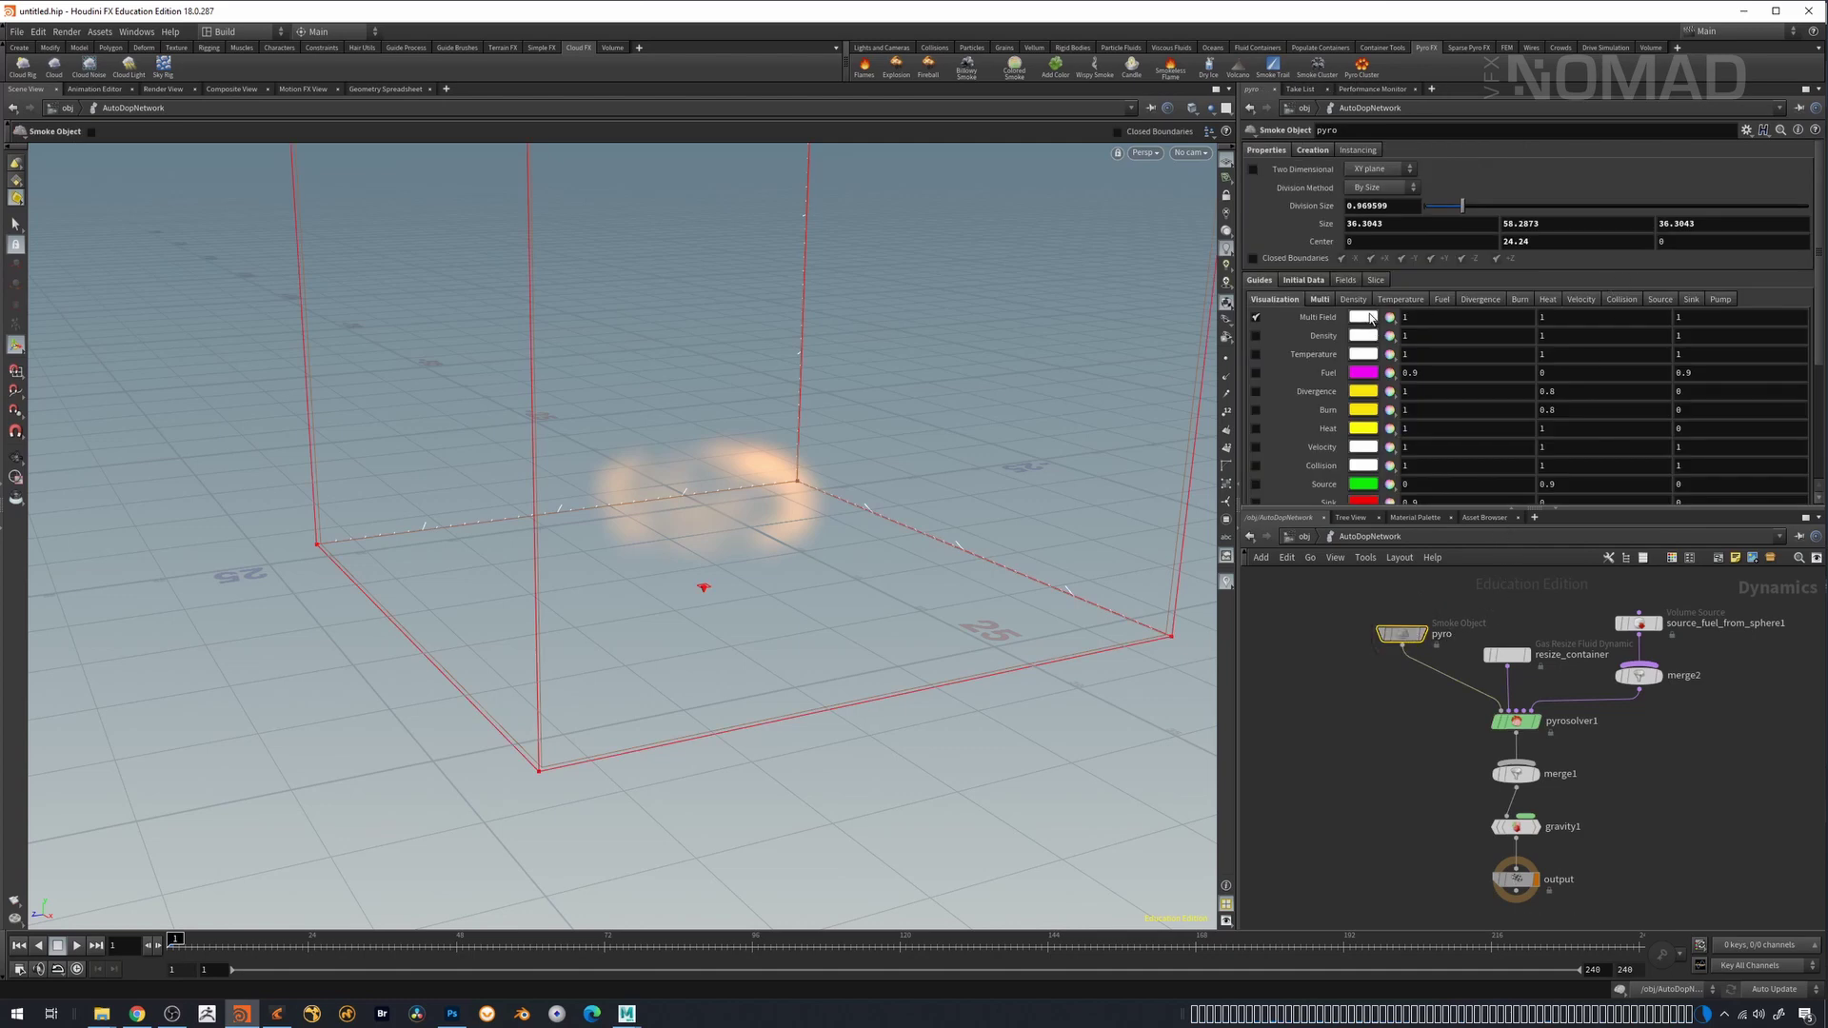
pyautogui.click(1652, 837)
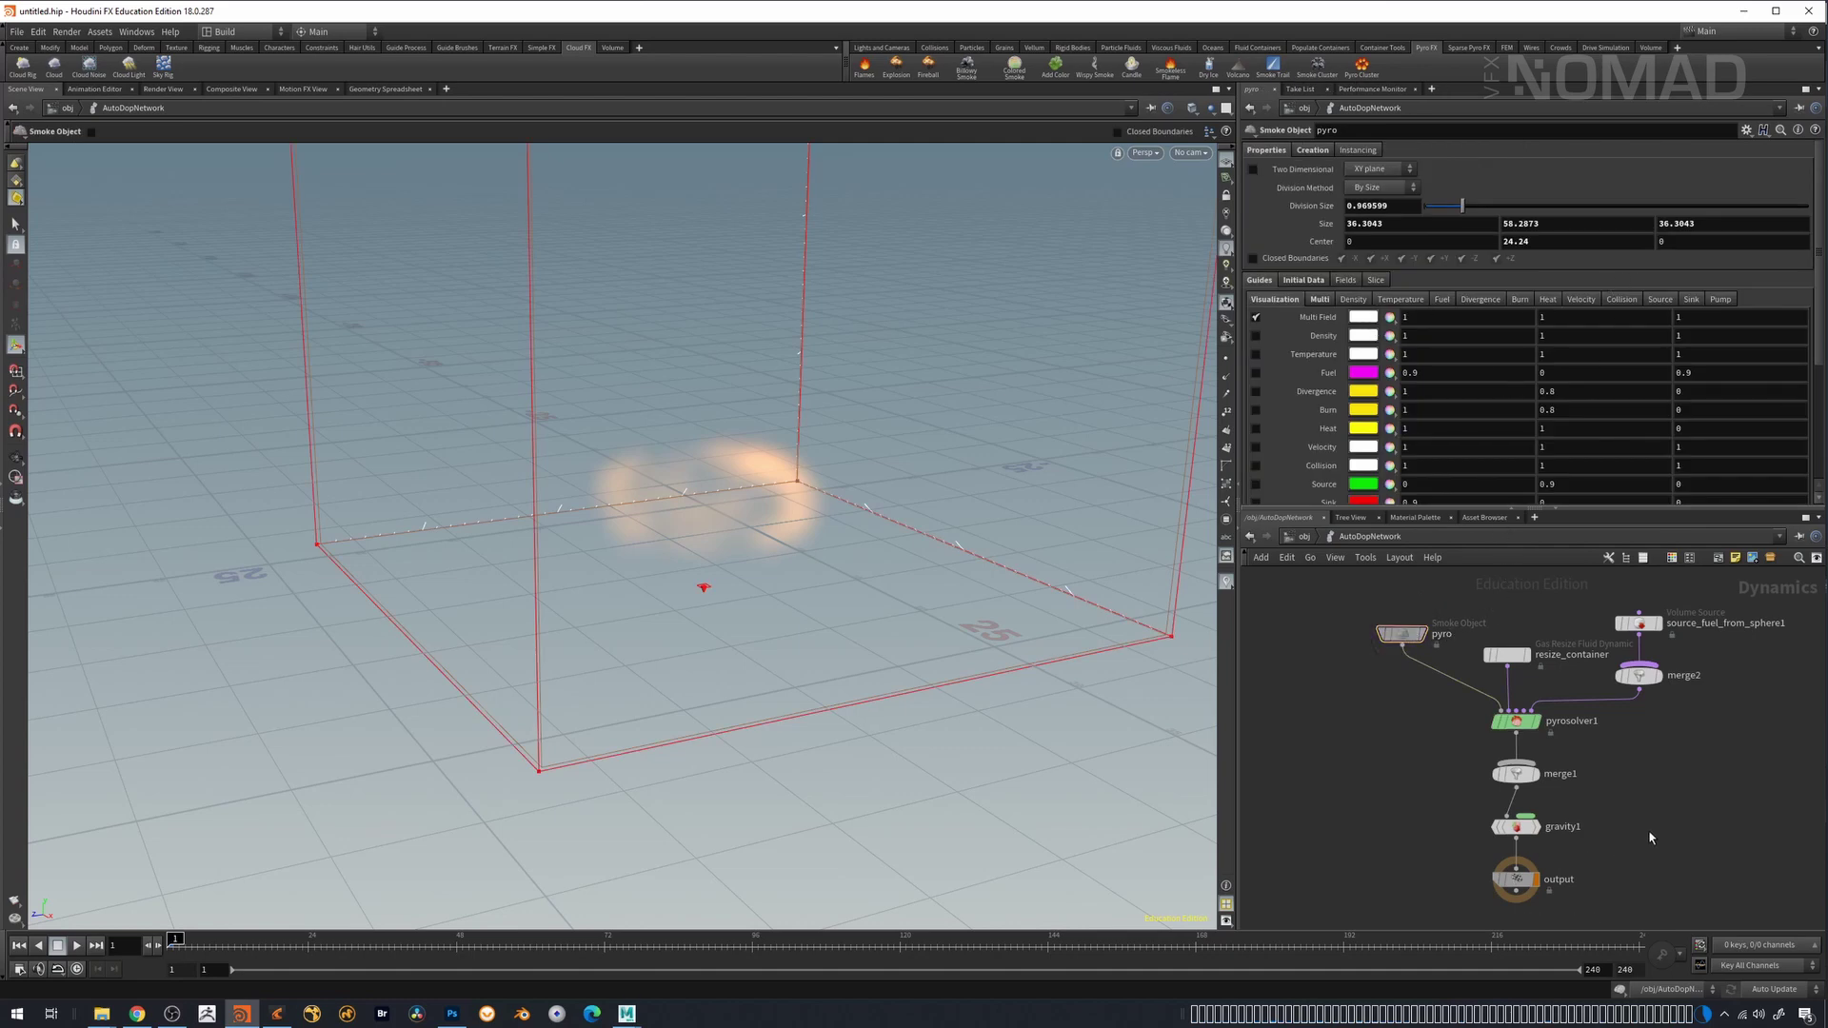
pyautogui.middleClick(1519, 827)
pyautogui.click(1417, 636)
pyautogui.click(1353, 300)
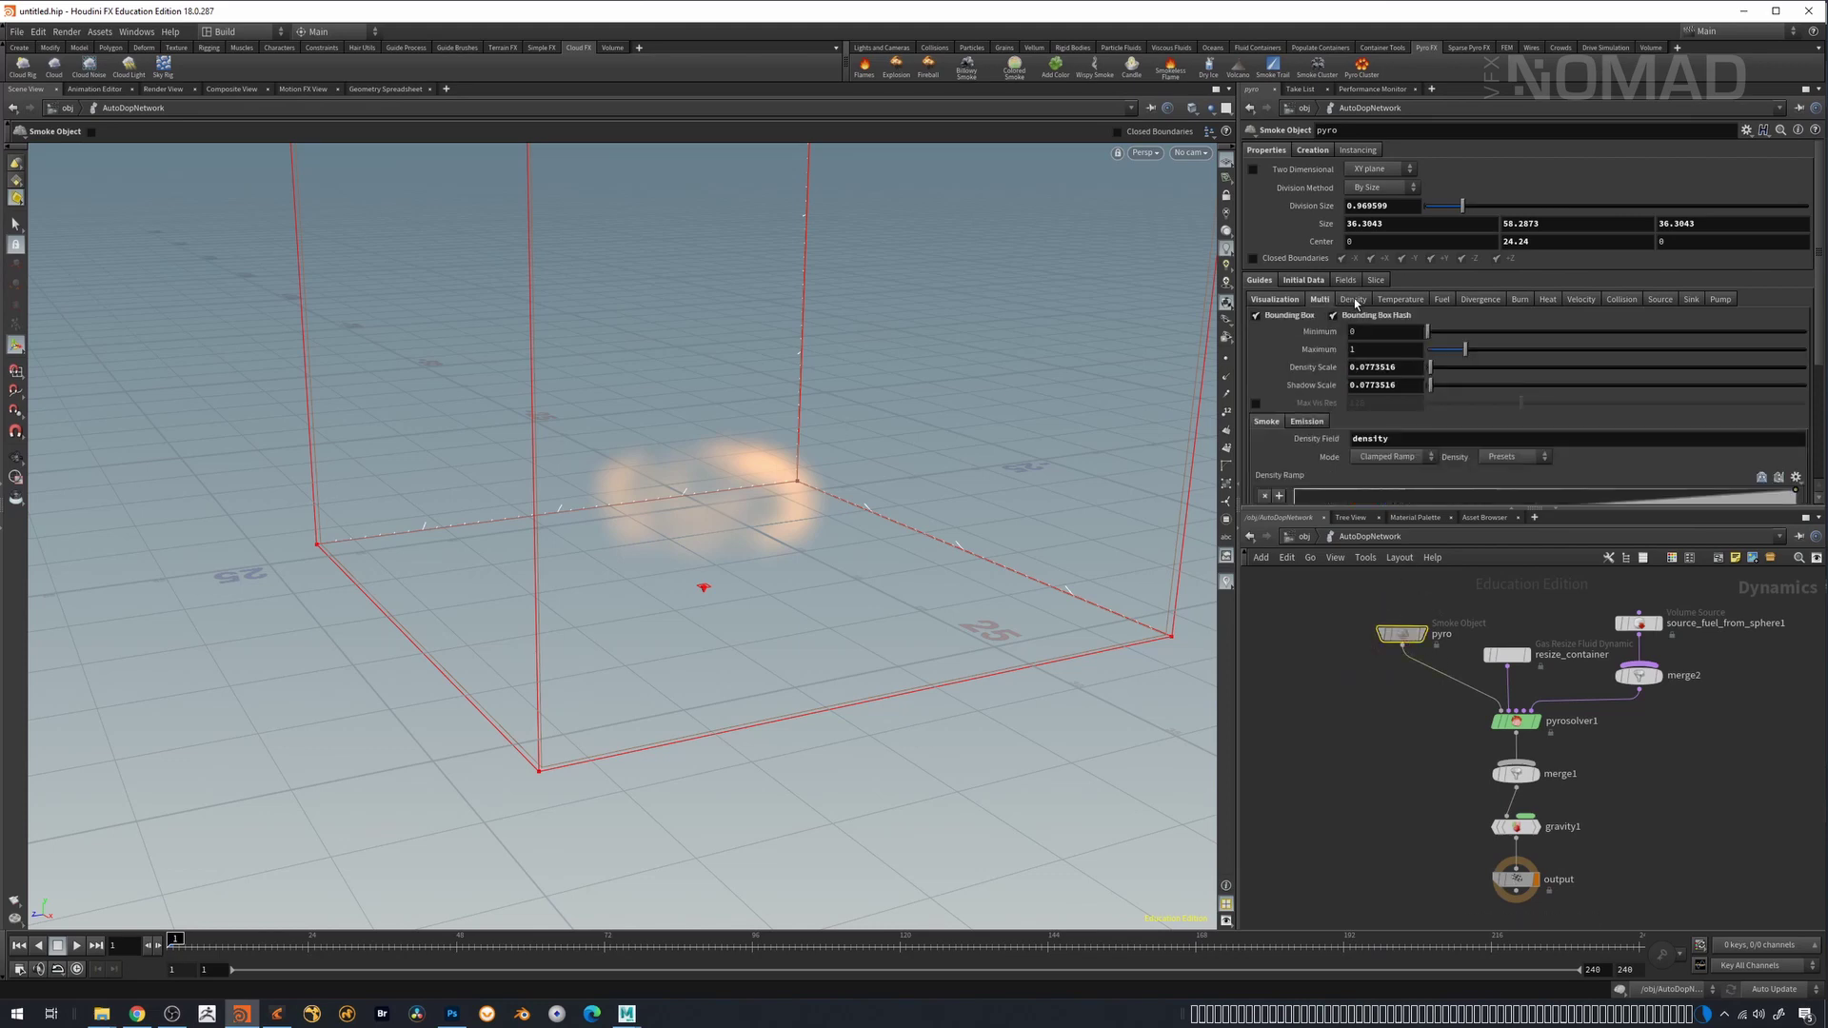
pyautogui.click(1288, 300)
pyautogui.moveTo(1817, 251); pyautogui.dragTo(1821, 338)
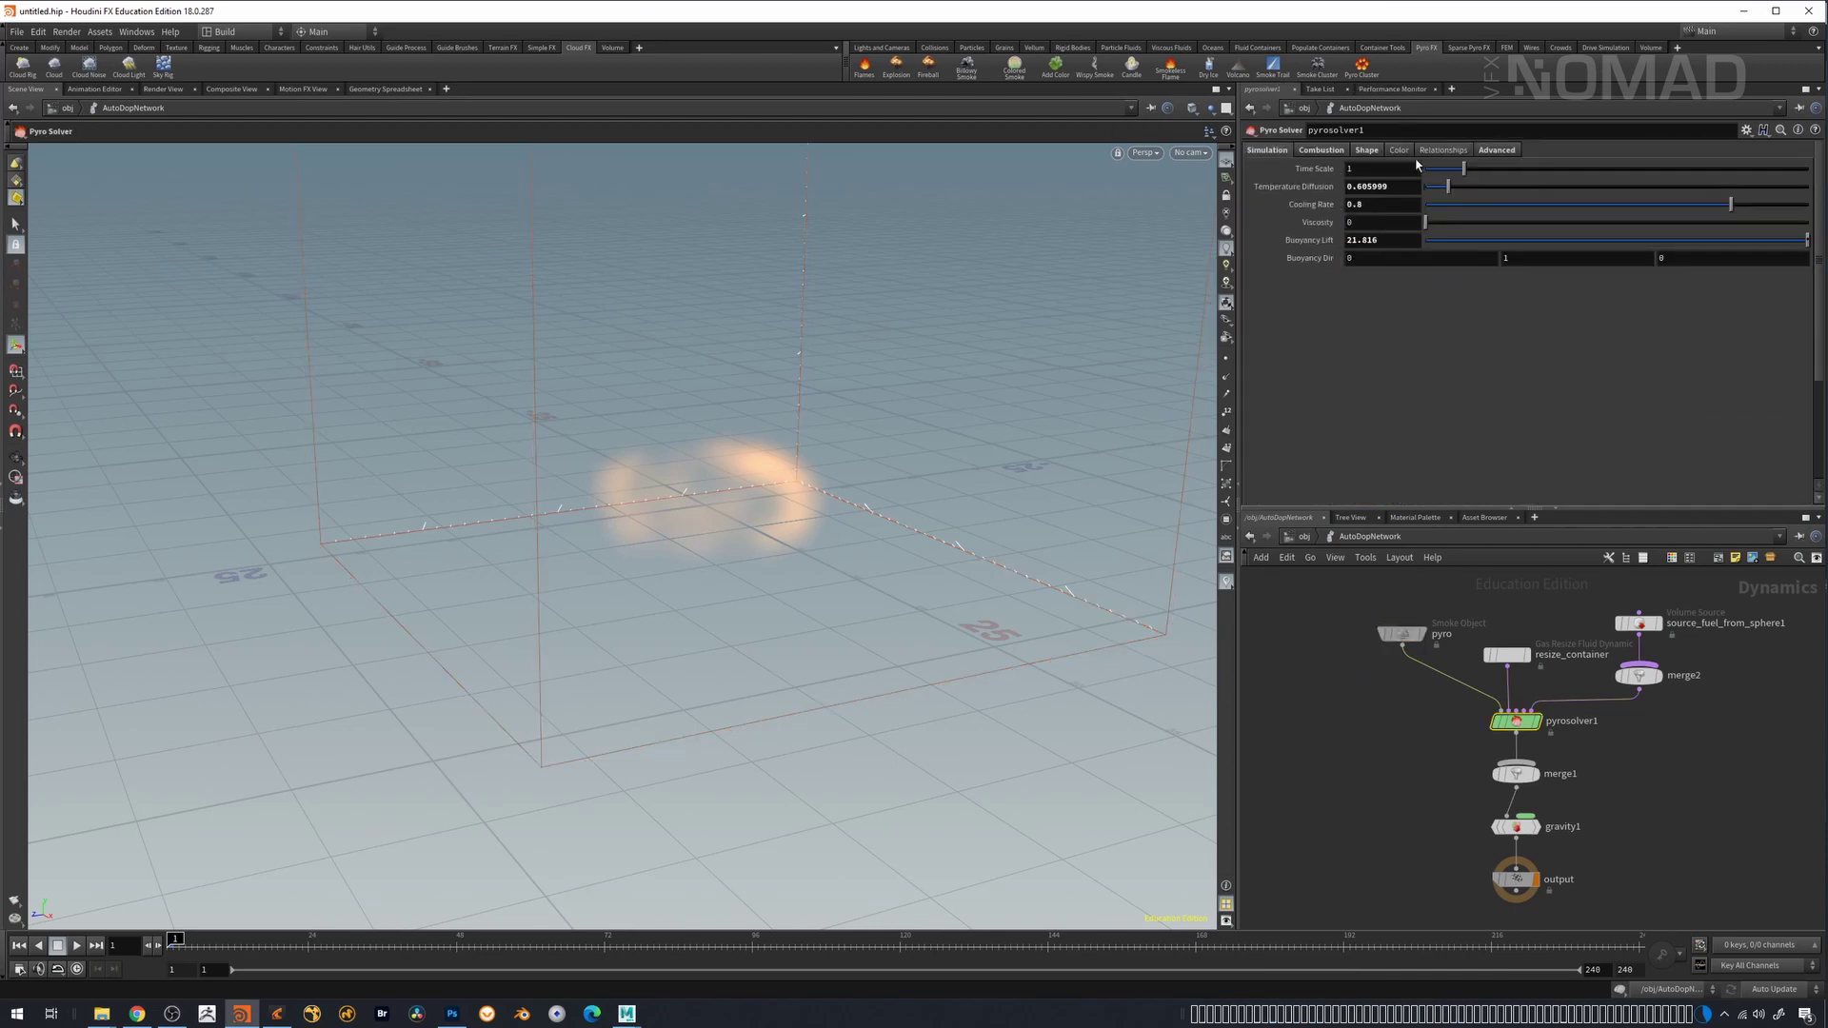
pyautogui.click(1399, 150)
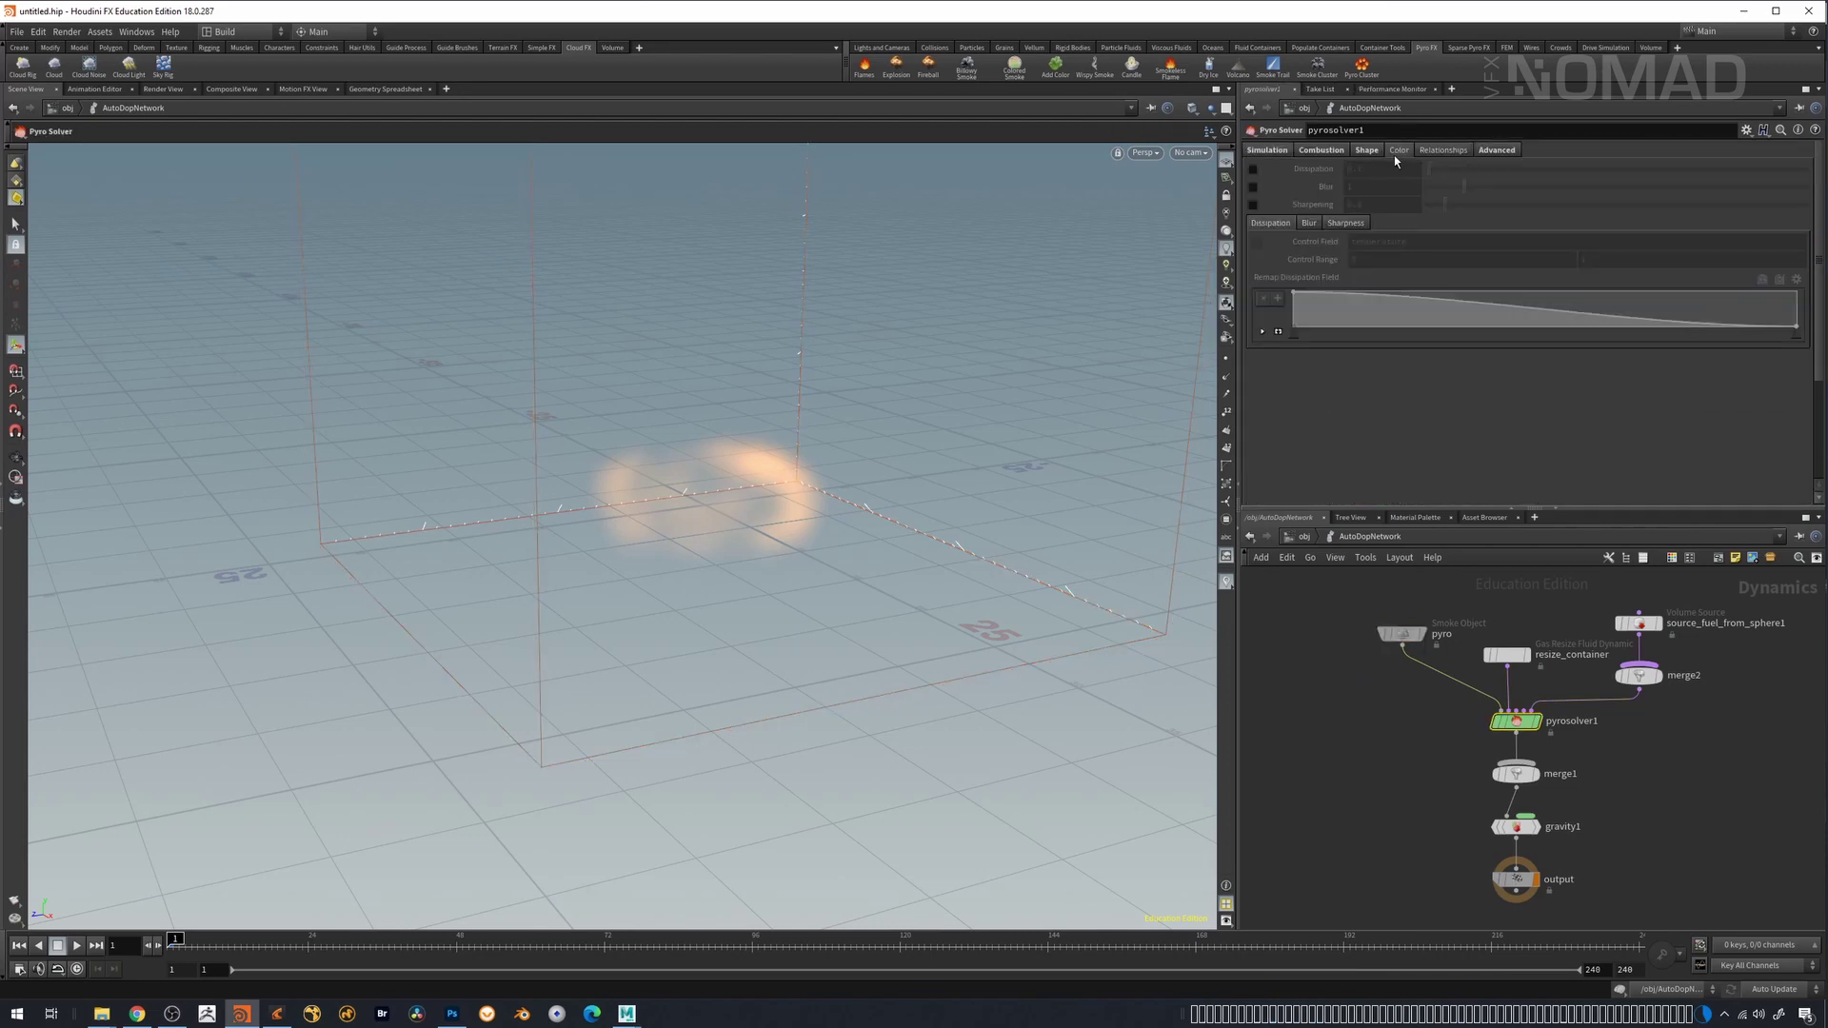
# - Examine the pyro object's multi-field visualization, including its density field, emission field, emission color field and color ramp
pyautogui.click(1402, 636)
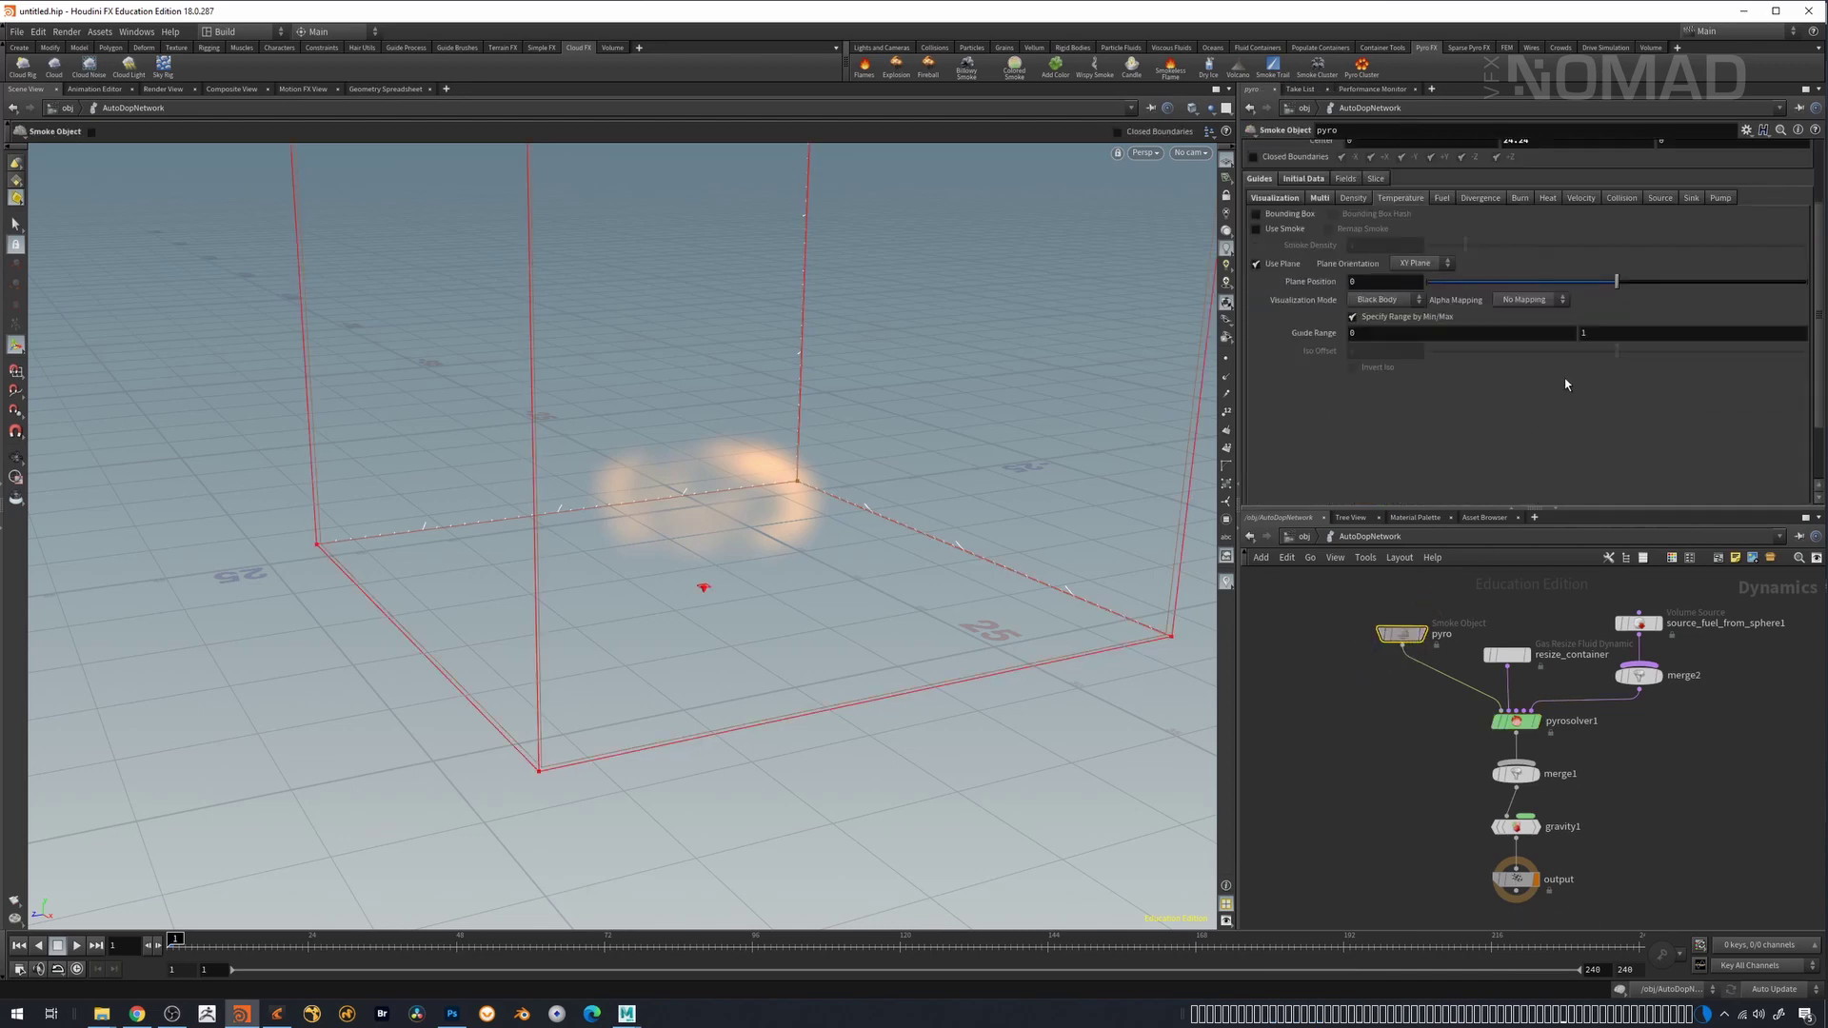
pyautogui.click(1317, 180)
pyautogui.click(1269, 181)
pyautogui.click(1276, 198)
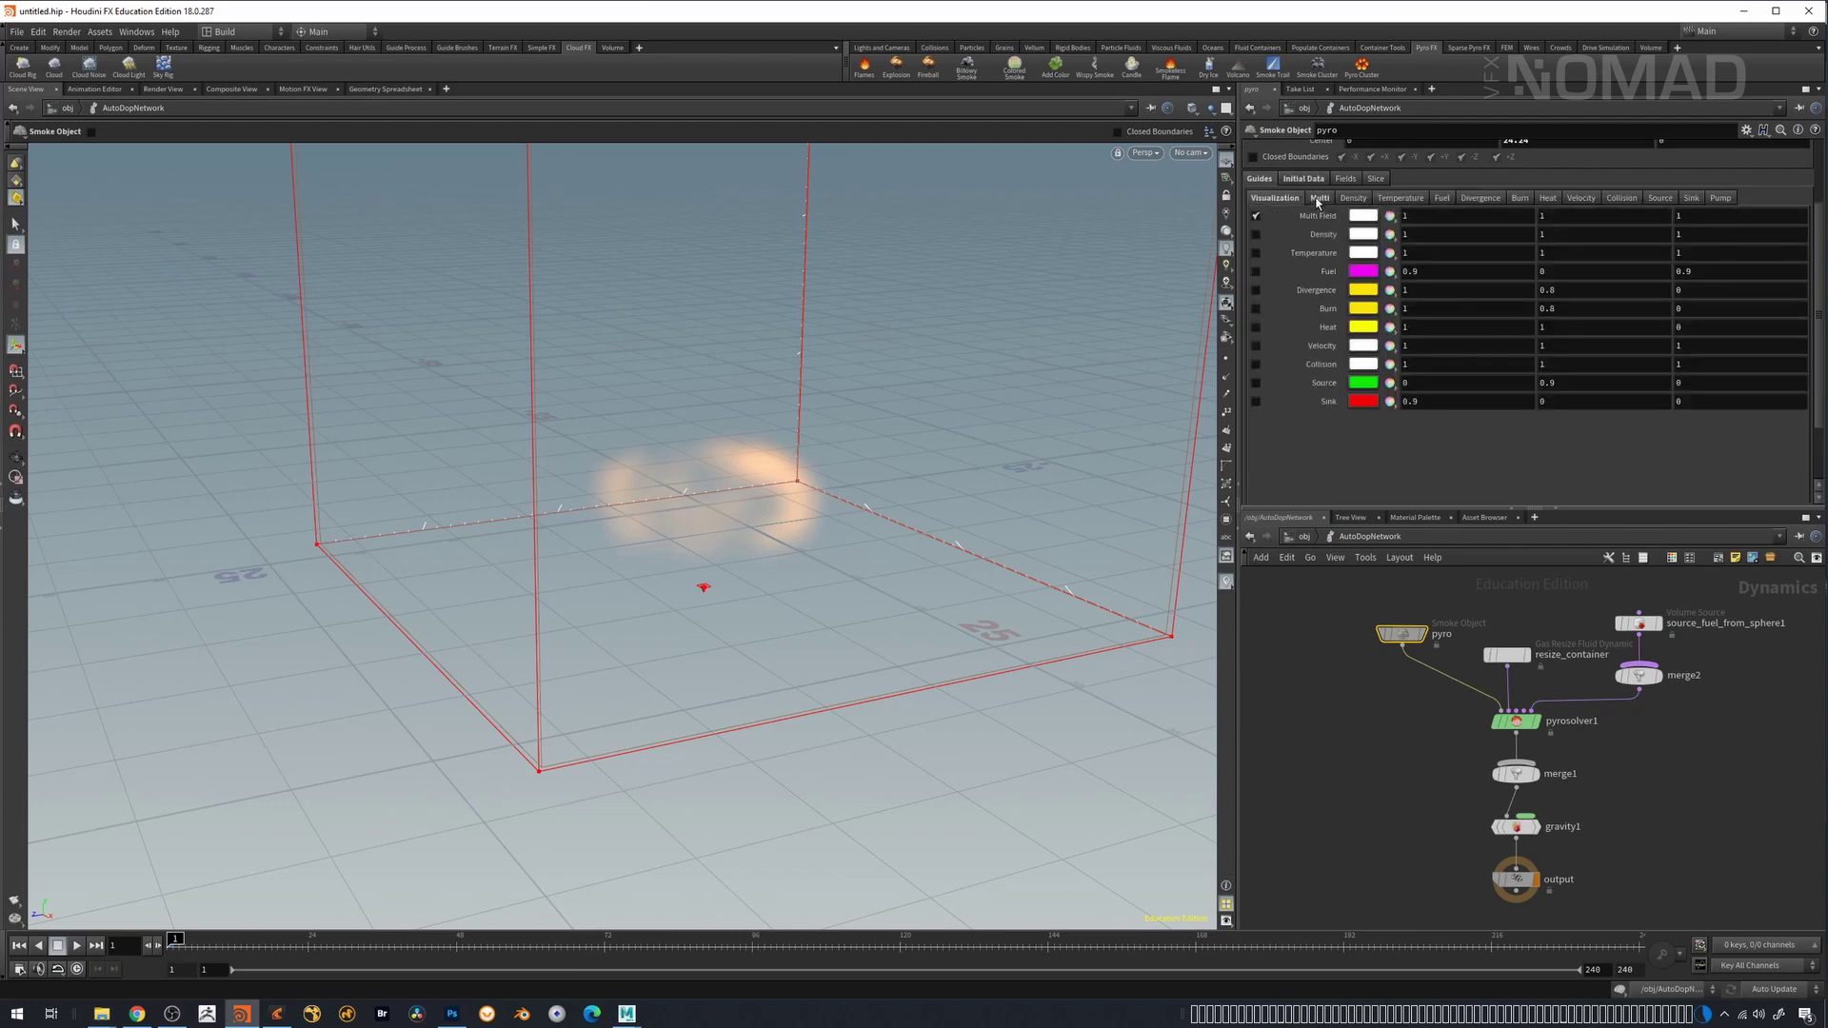
pyautogui.click(1320, 199)
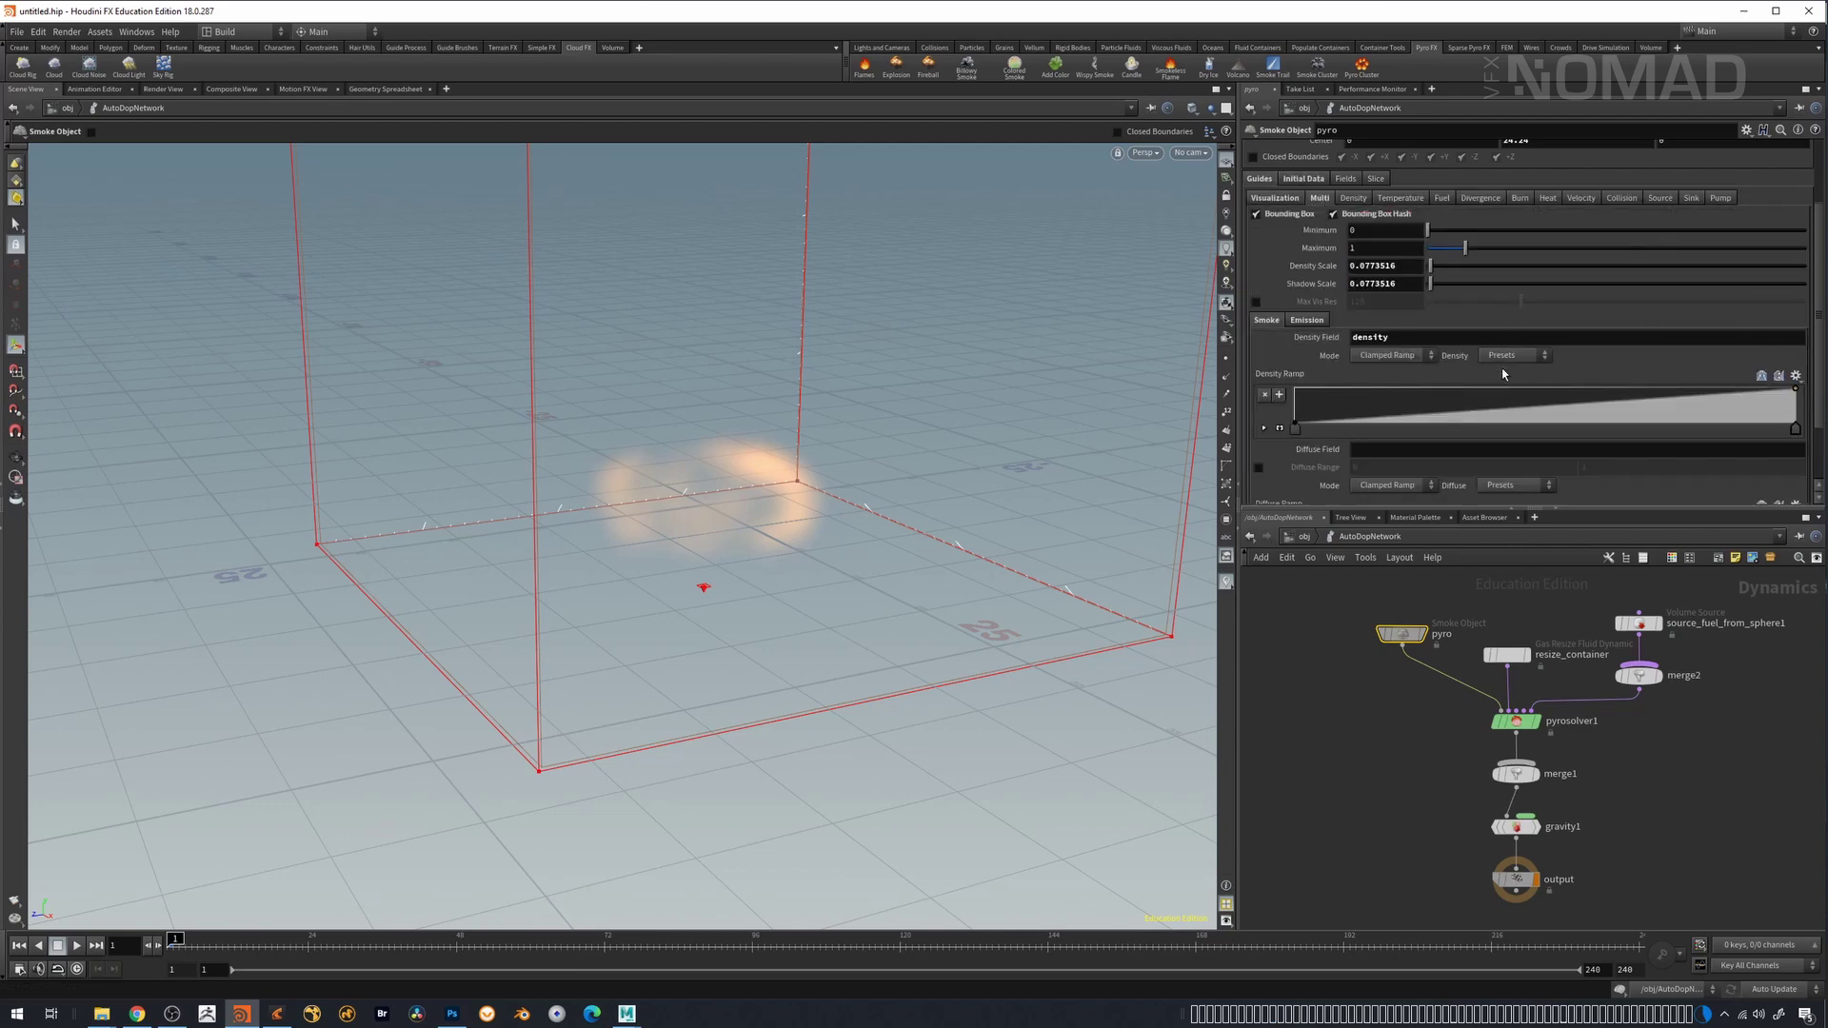
pyautogui.moveTo(1816, 272); pyautogui.dragTo(1822, 324)
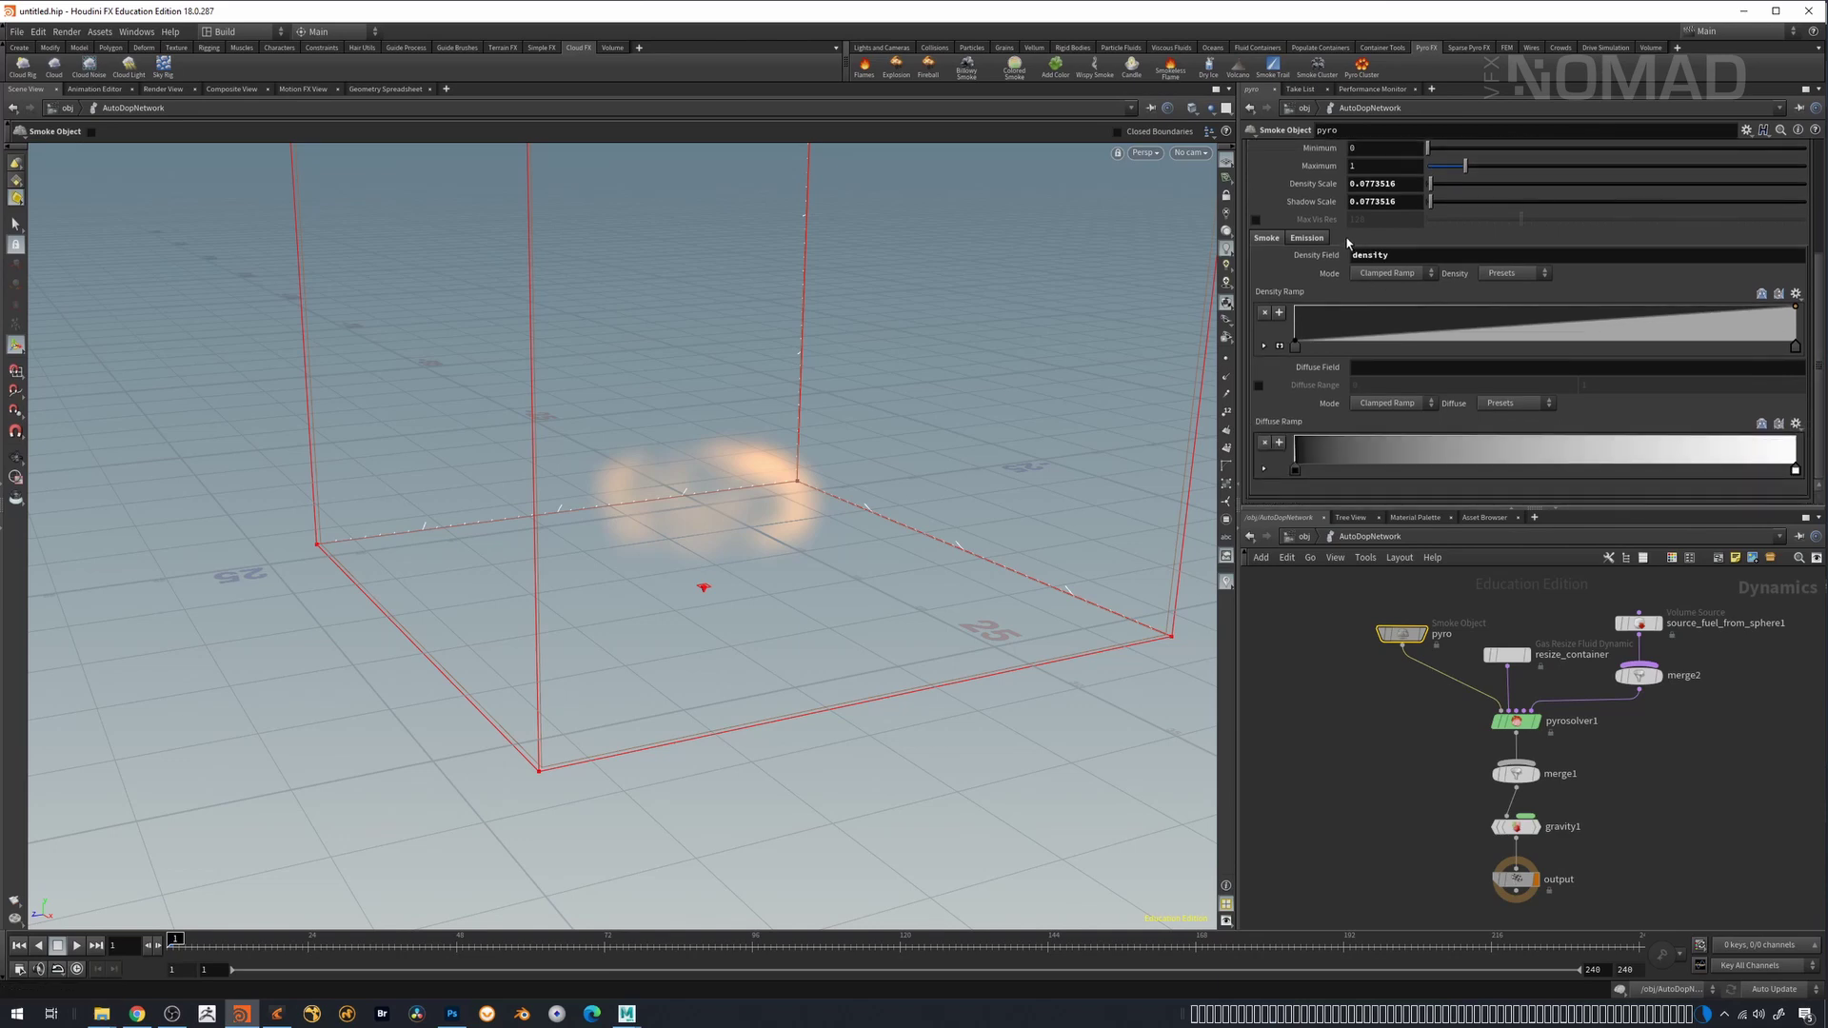
pyautogui.click(1309, 238)
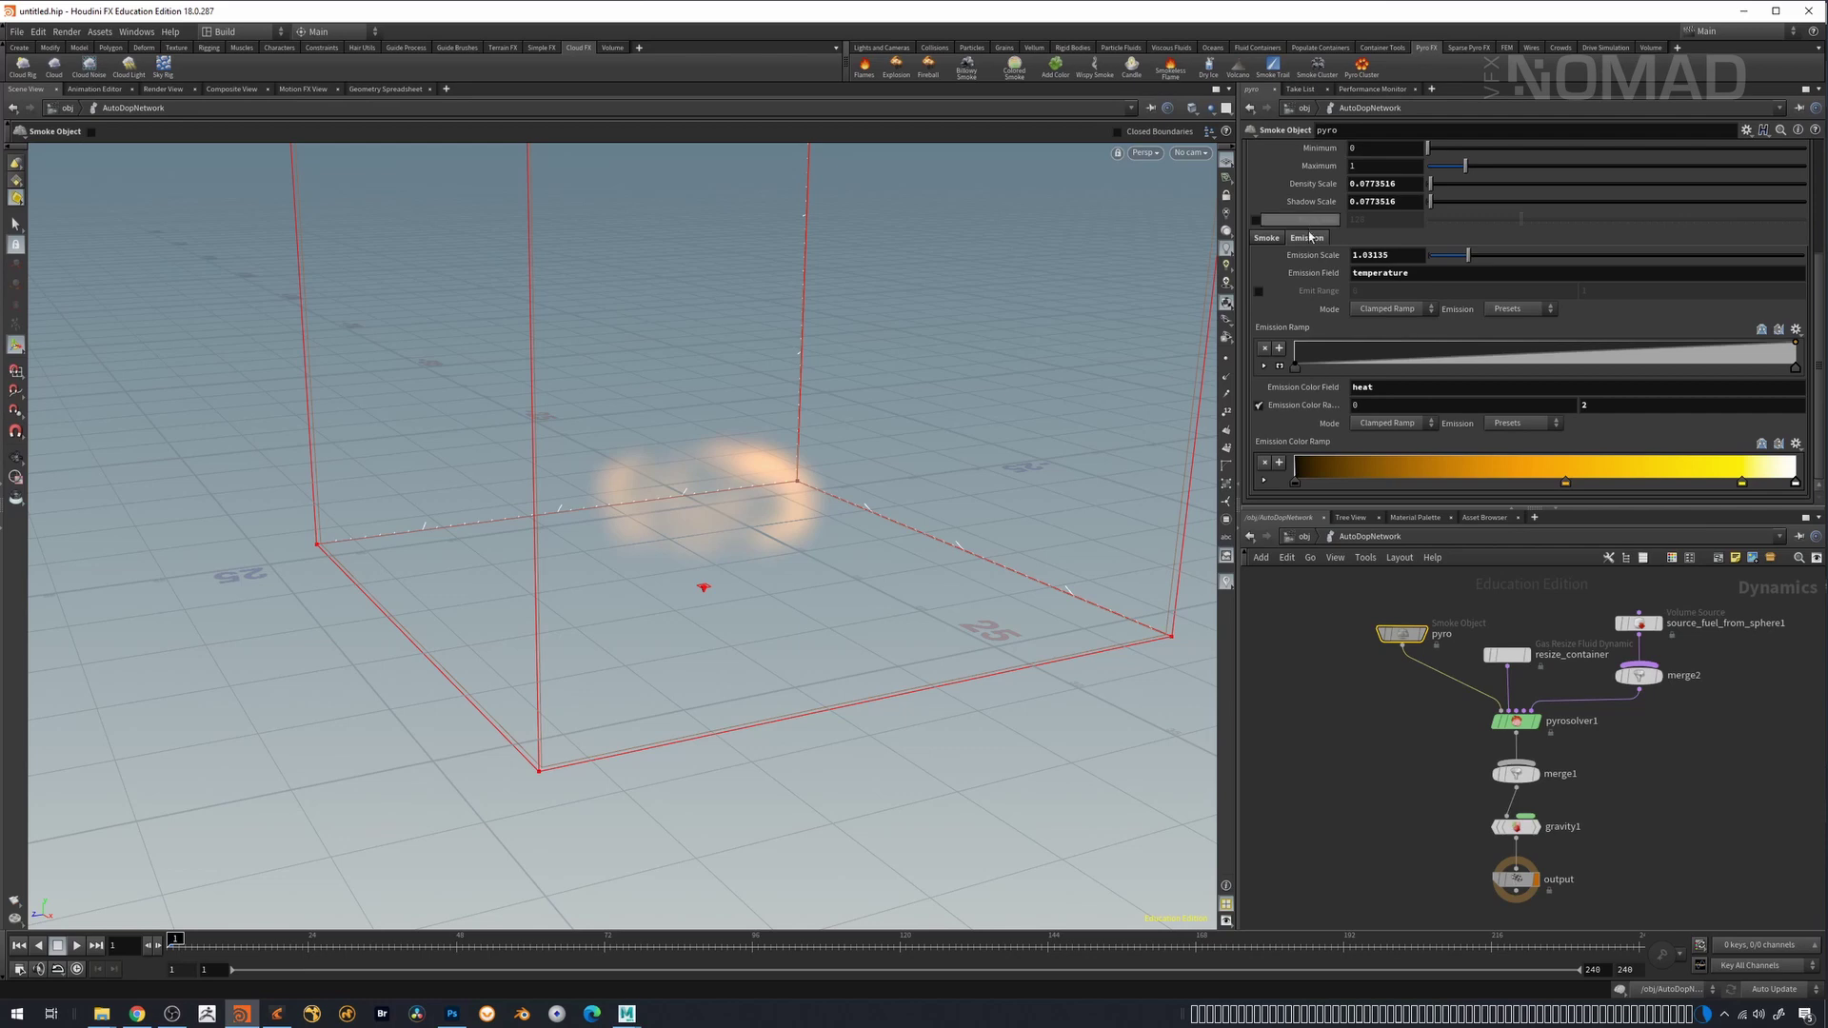
pyautogui.doubleClick(1419, 273)
pyautogui.doubleClick(1796, 482)
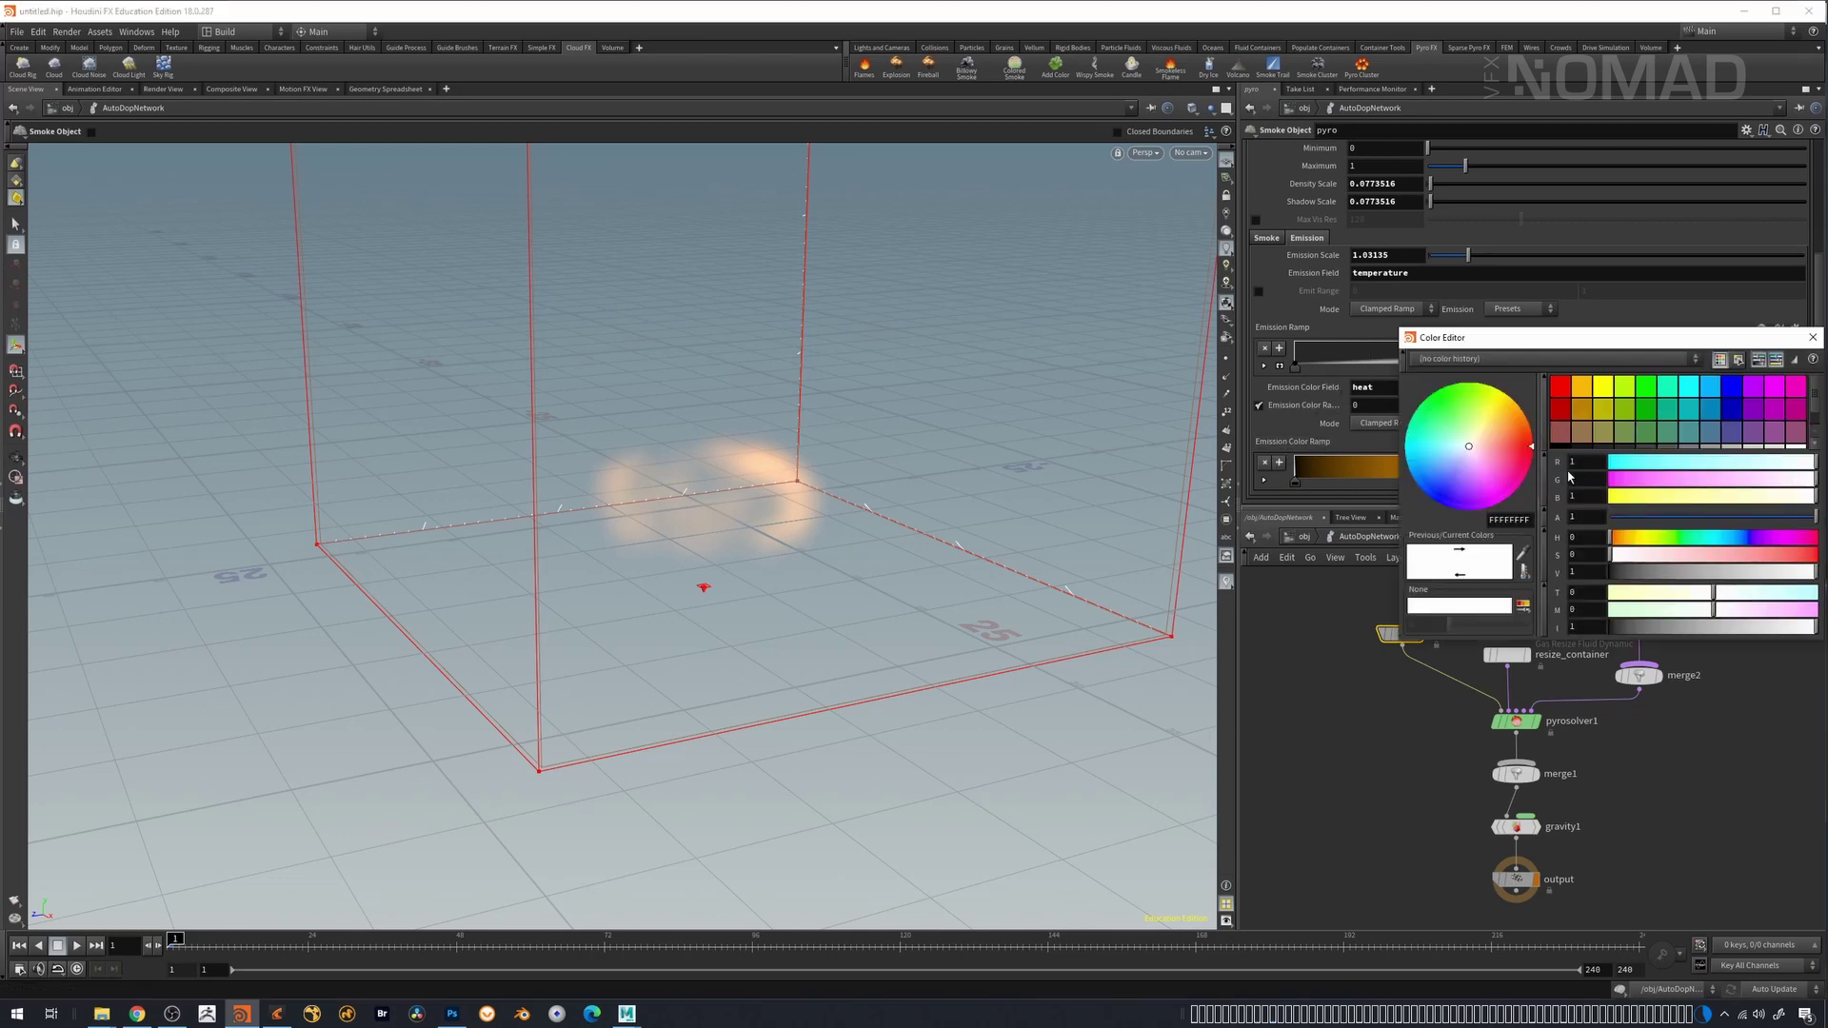
pyautogui.click(1814, 337)
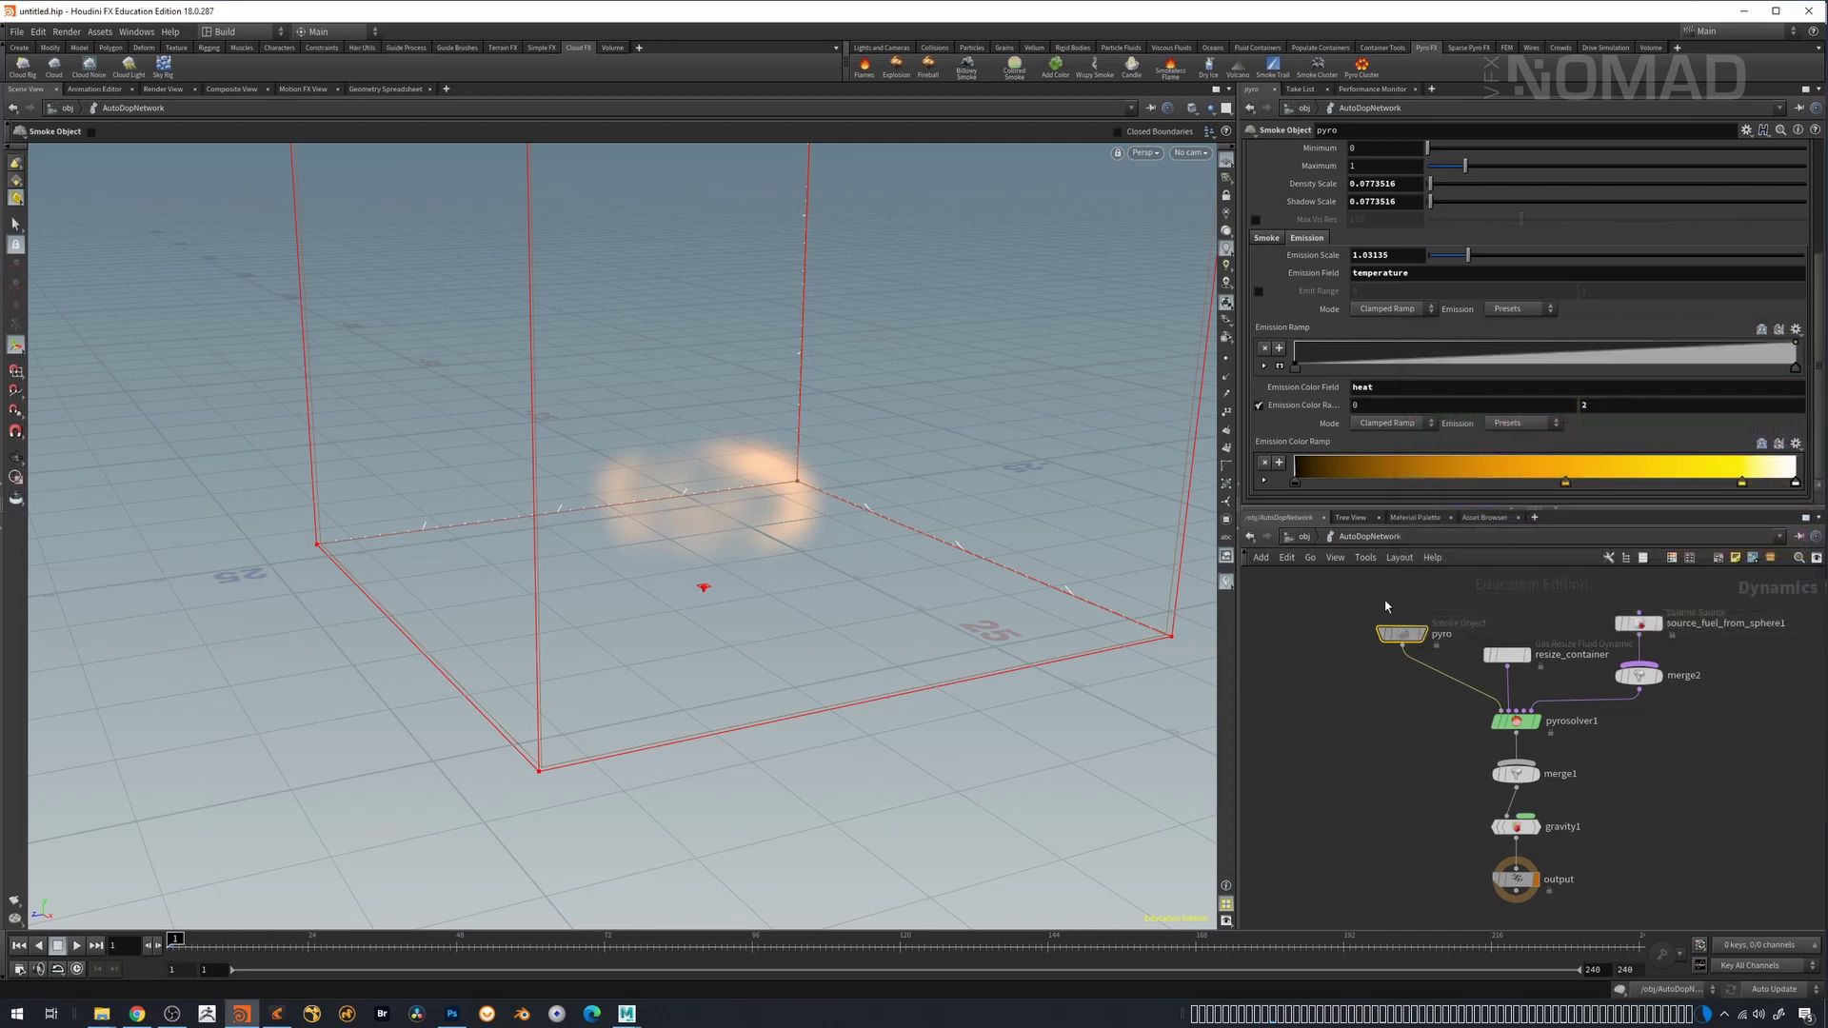
pyautogui.doubleClick(1358, 387)
pyautogui.doubleClick(1414, 274)
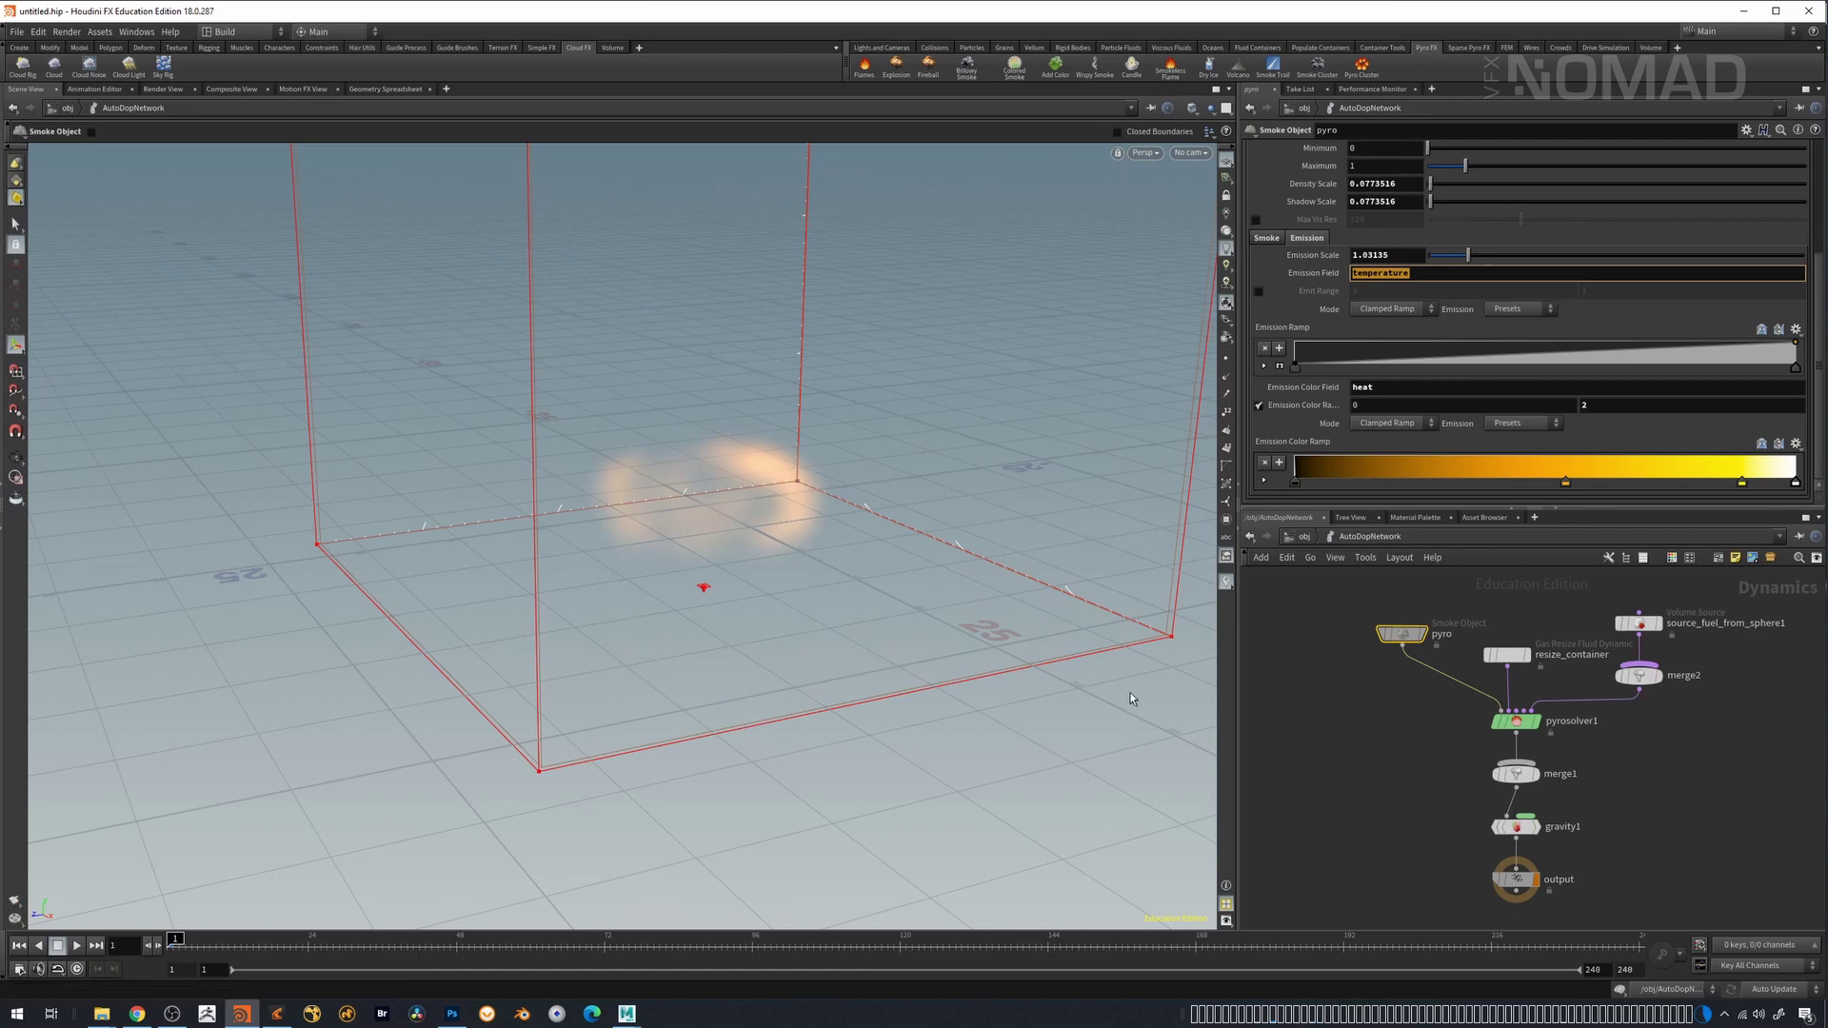
# - Return to the object level, hide the sphere1 object and enter the pyro_import network
pyautogui.click(1299, 537)
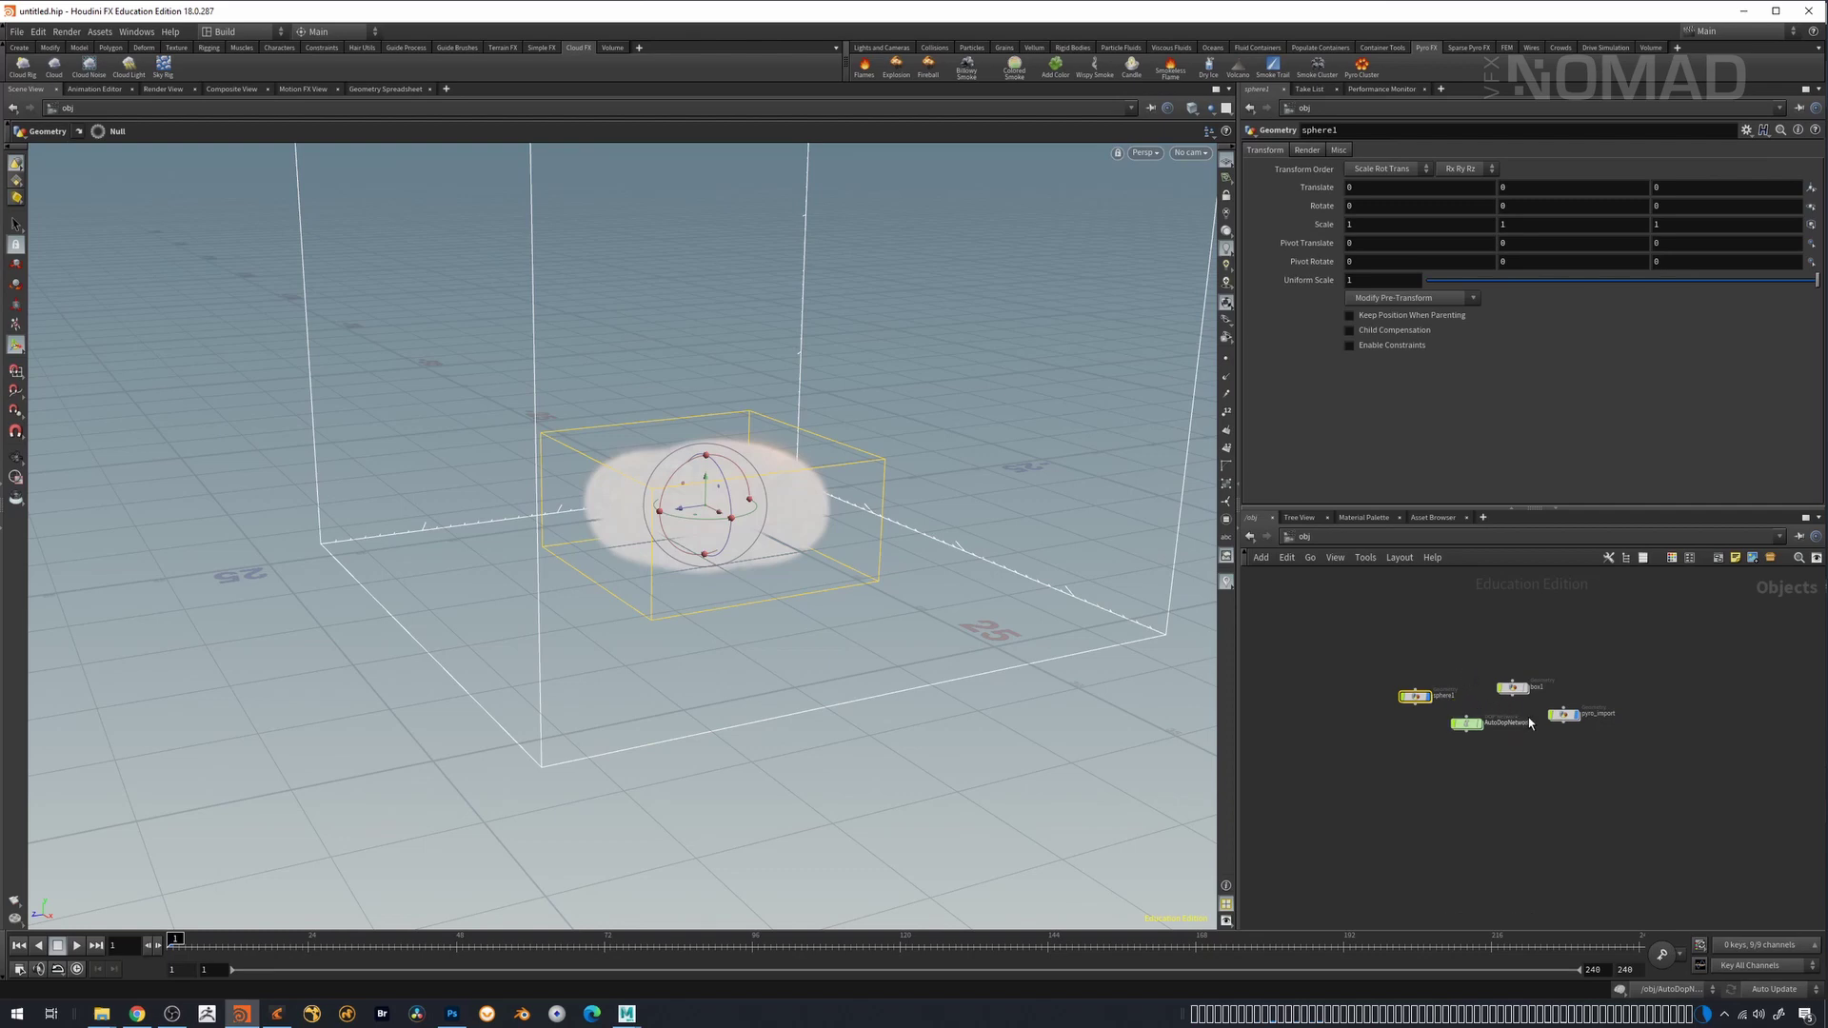
pyautogui.click(1470, 683)
pyautogui.click(1429, 697)
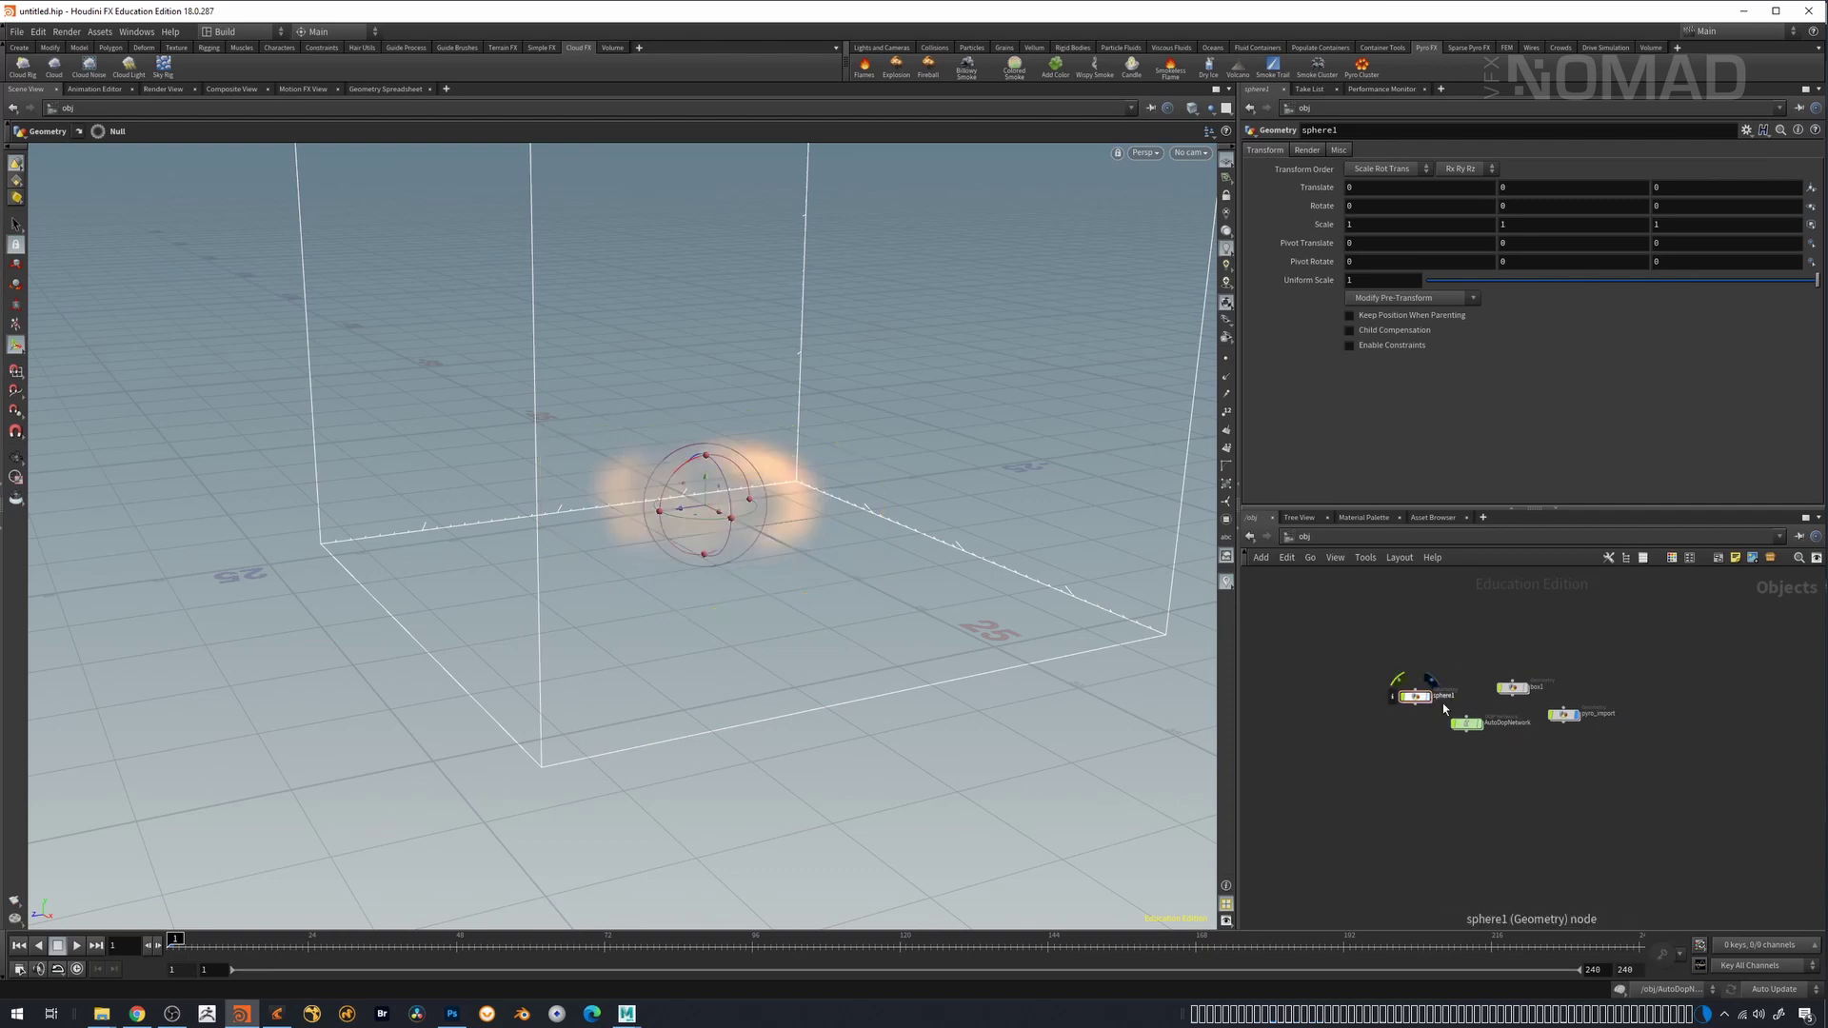
pyautogui.doubleClick(1572, 717)
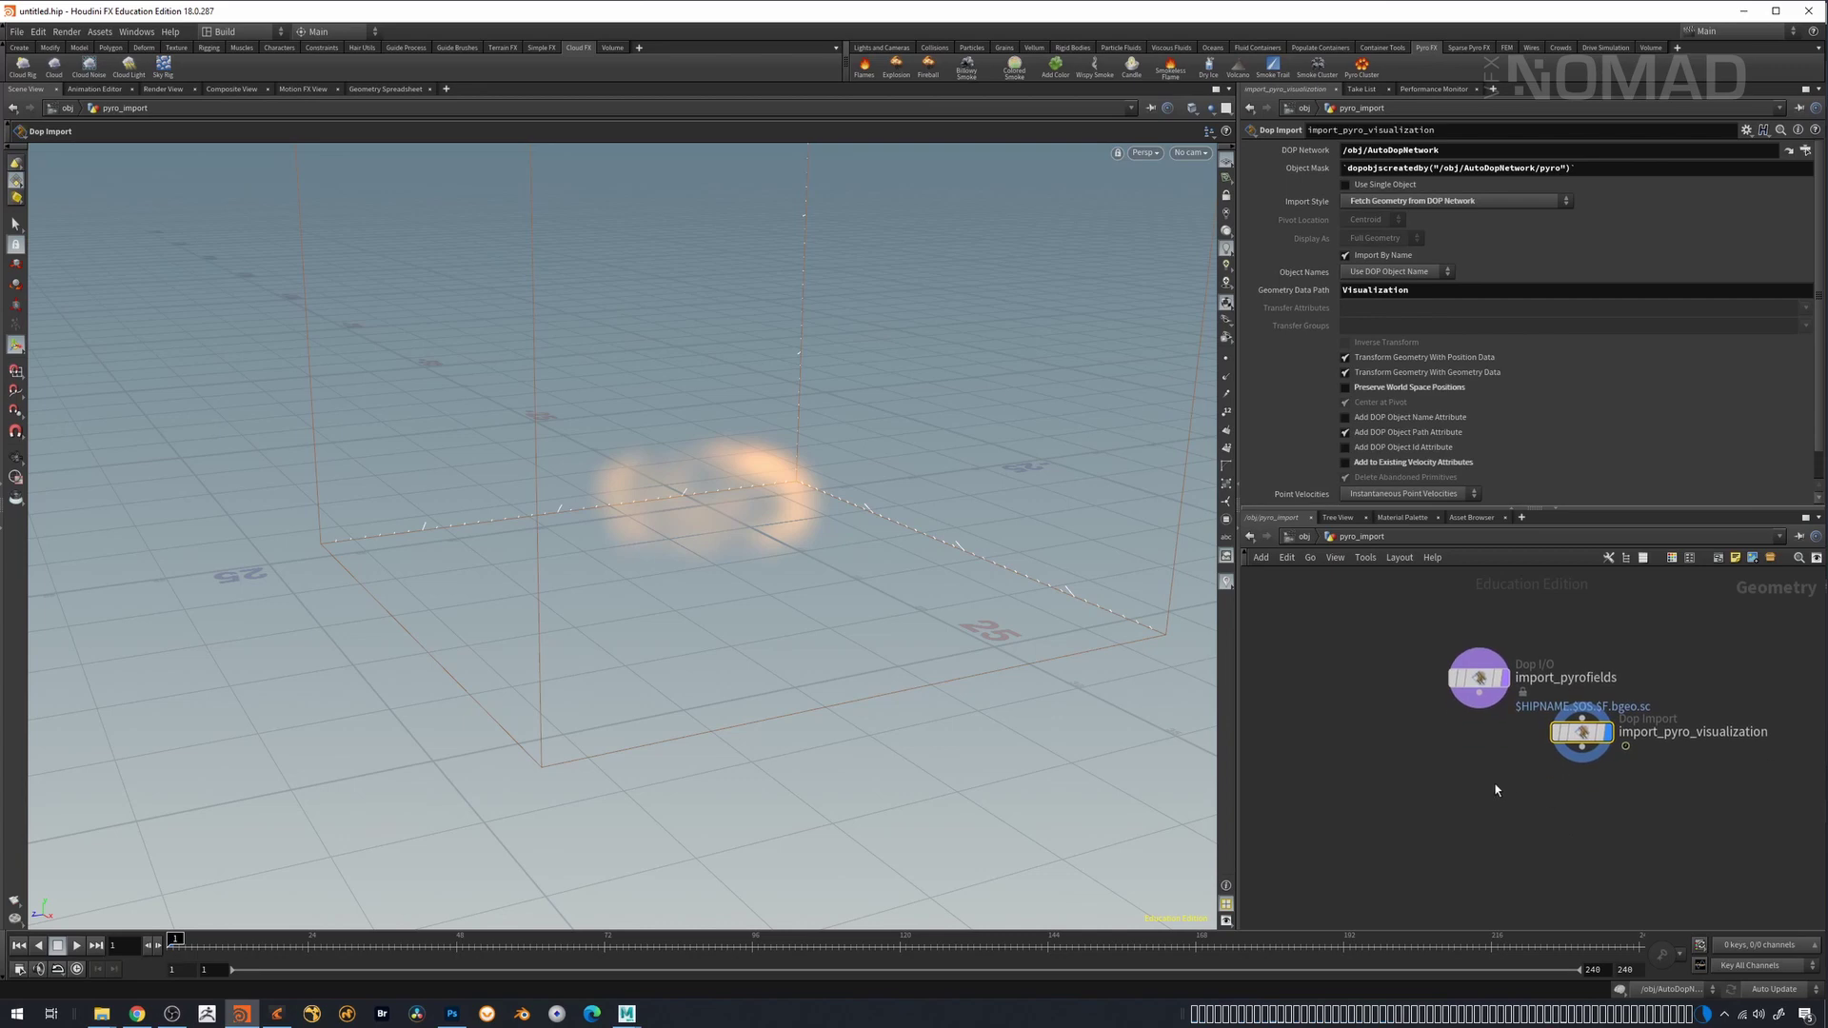
# - Add a Convert VDB node and connect the import_pyrofields output to its input
pyautogui.press('Tab')
pyautogui.write('conver')
pyautogui.press('Down')
pyautogui.press('Down')
pyautogui.press('Down')
pyautogui.press('Down')
pyautogui.press('Down')
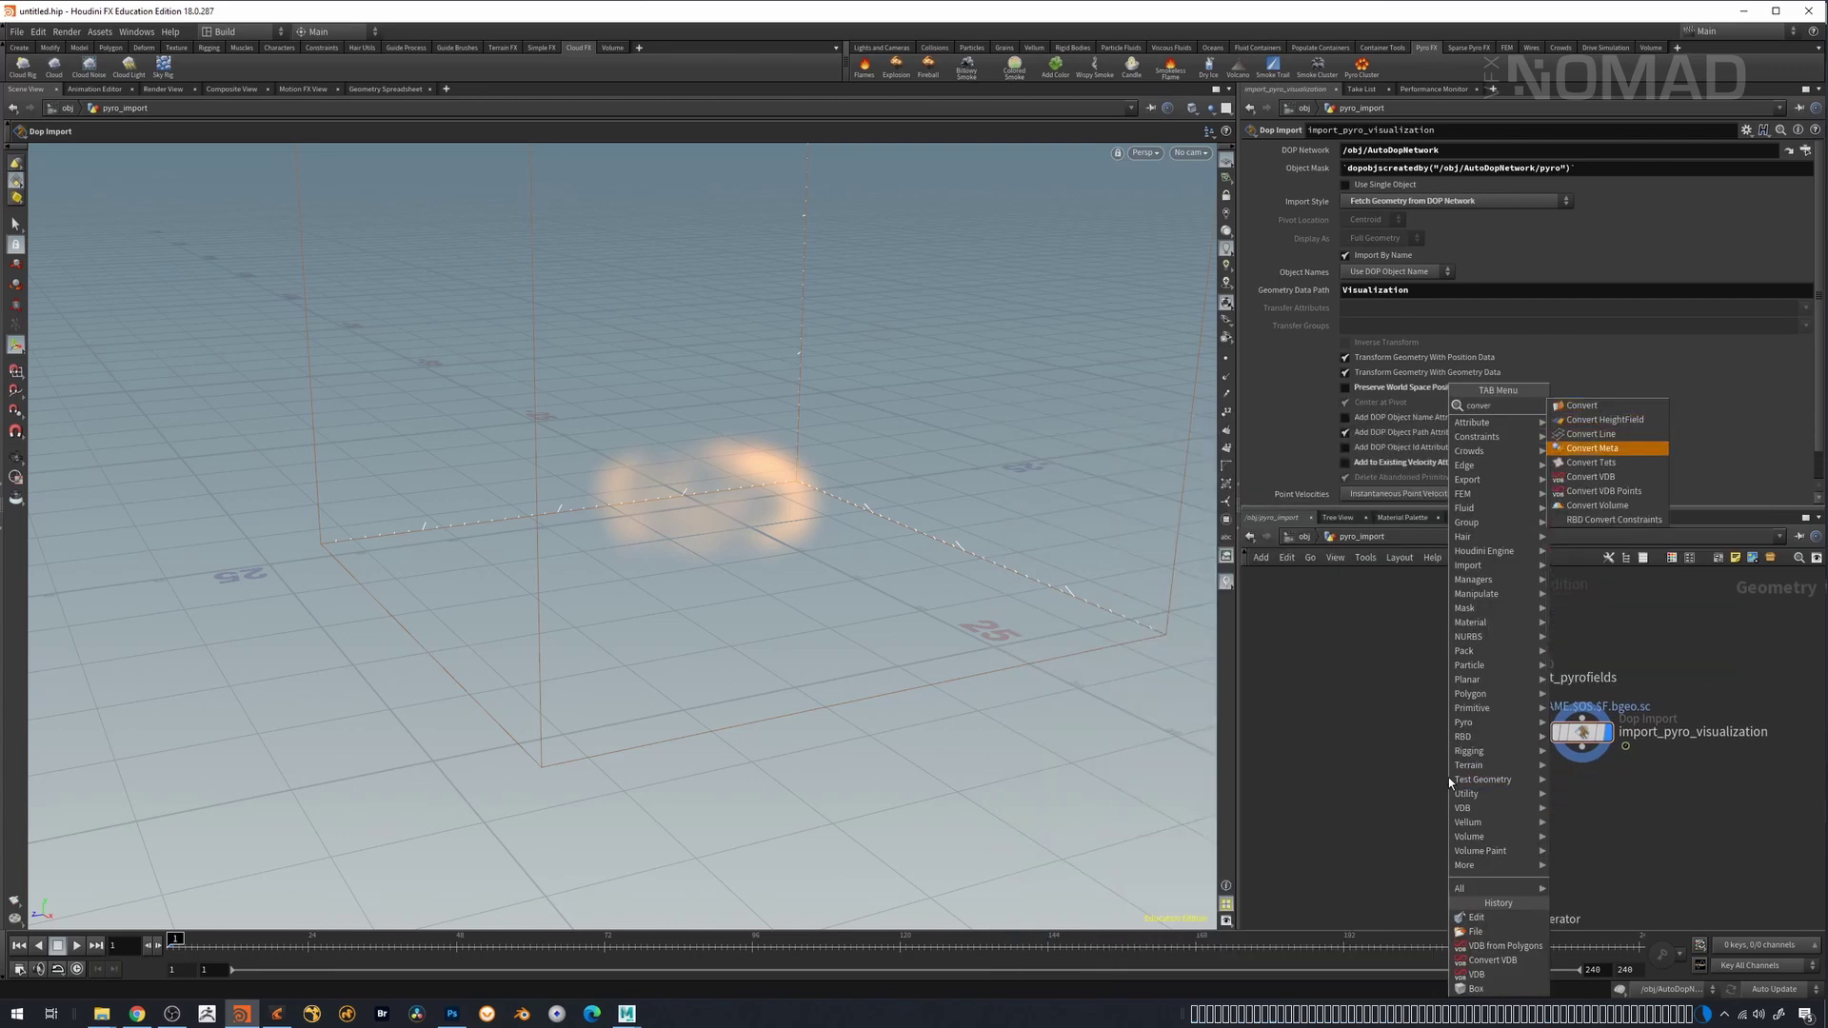
pyautogui.press('Return')
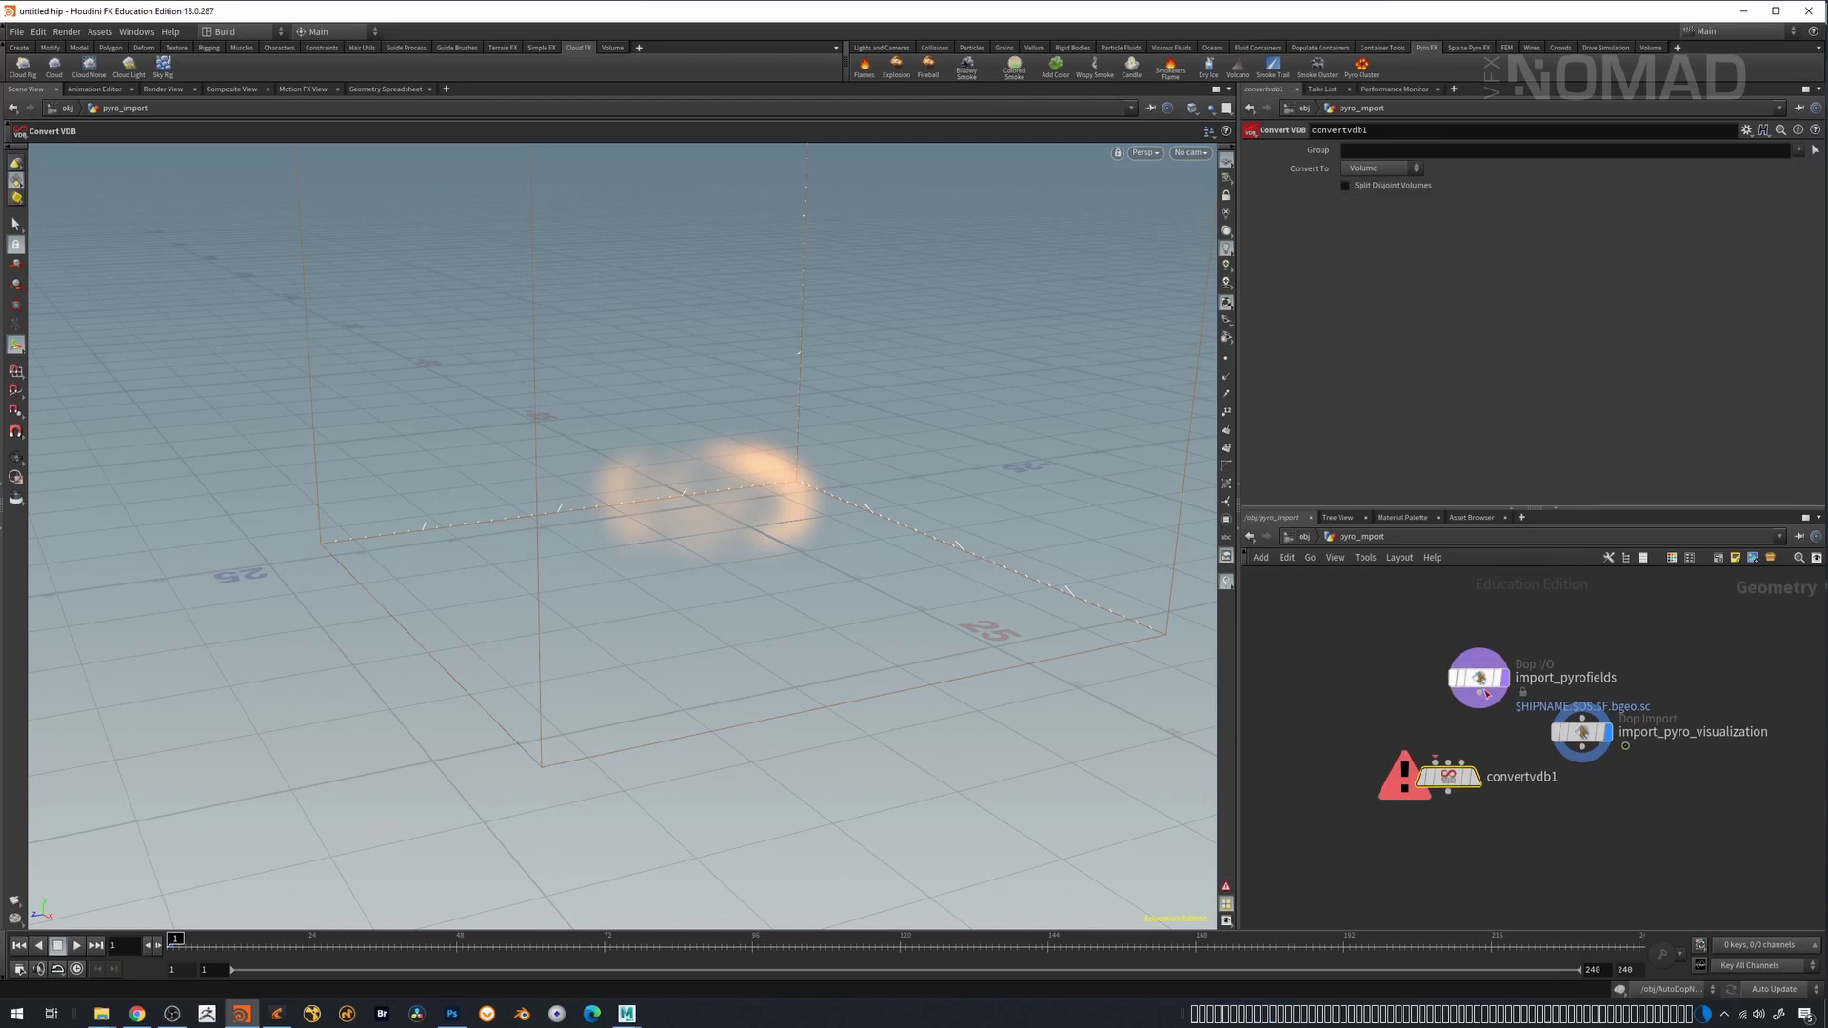
pyautogui.moveTo(1479, 694); pyautogui.dragTo(1467, 764)
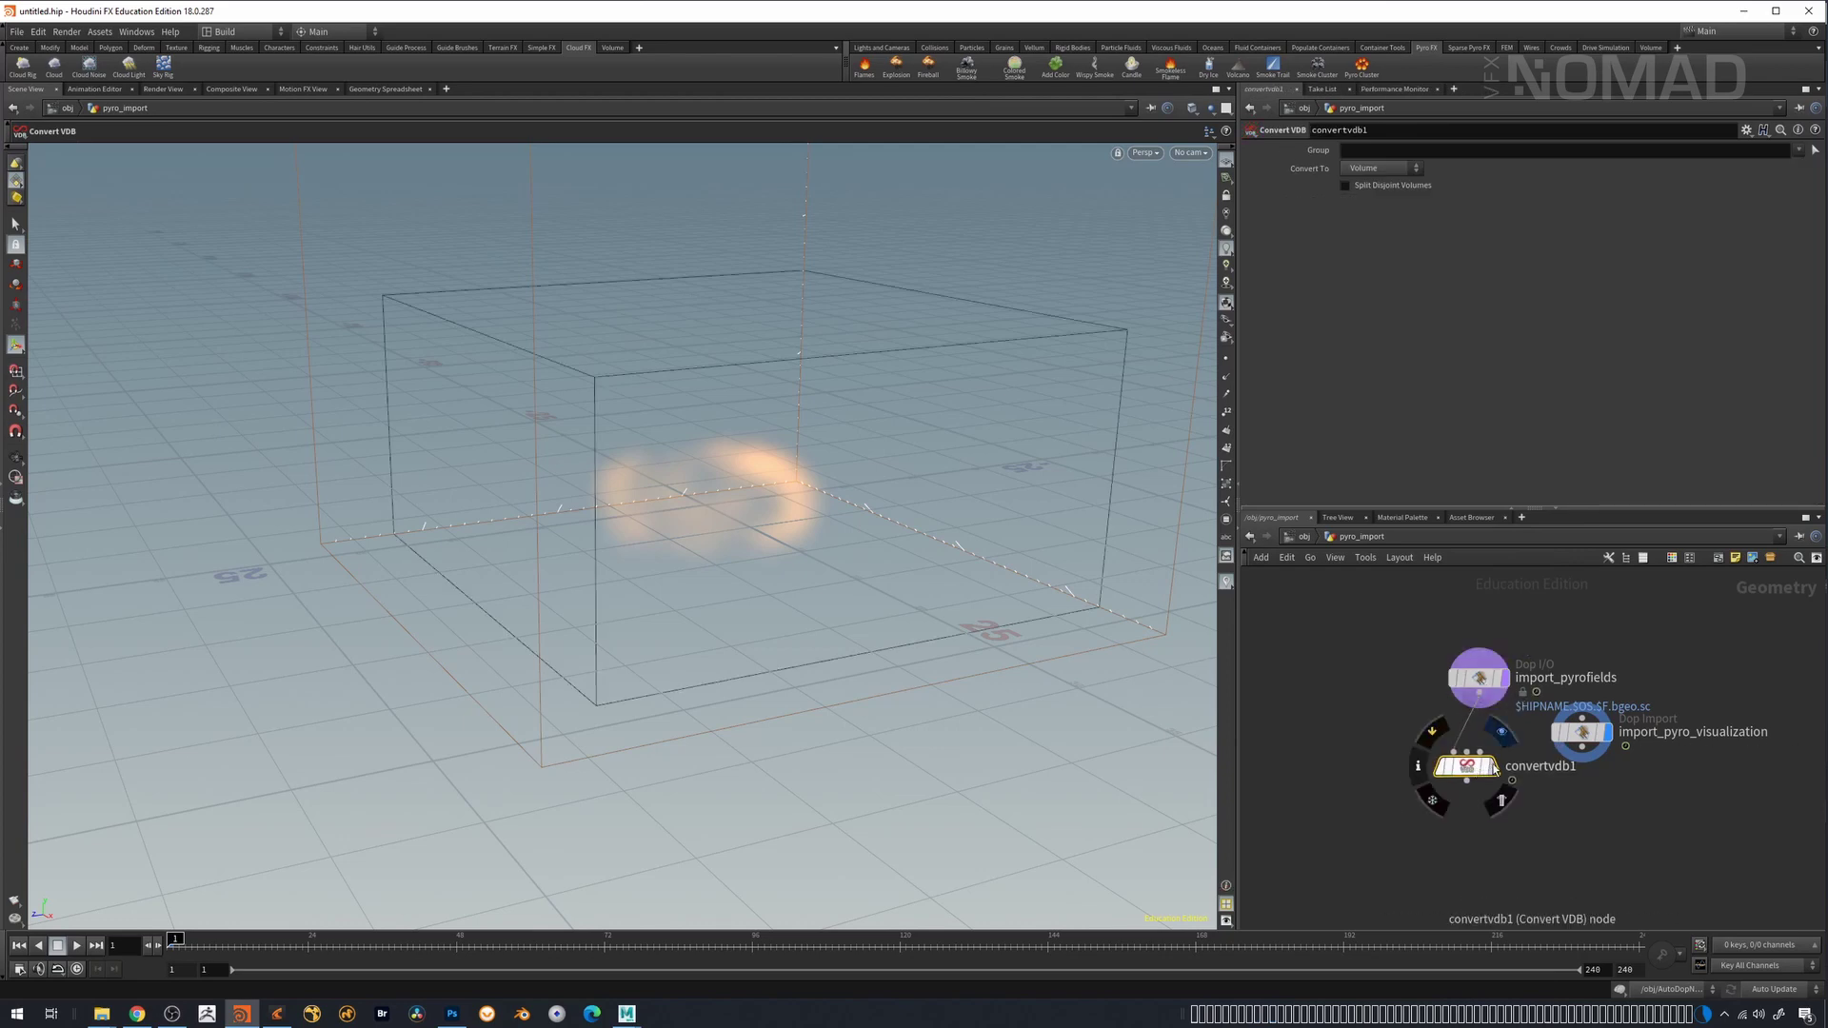
# - Display the Convert VDB node, set it to convert to VDB and enter * as its group
pyautogui.click(1493, 767)
pyautogui.click(1397, 169)
pyautogui.click(1383, 187)
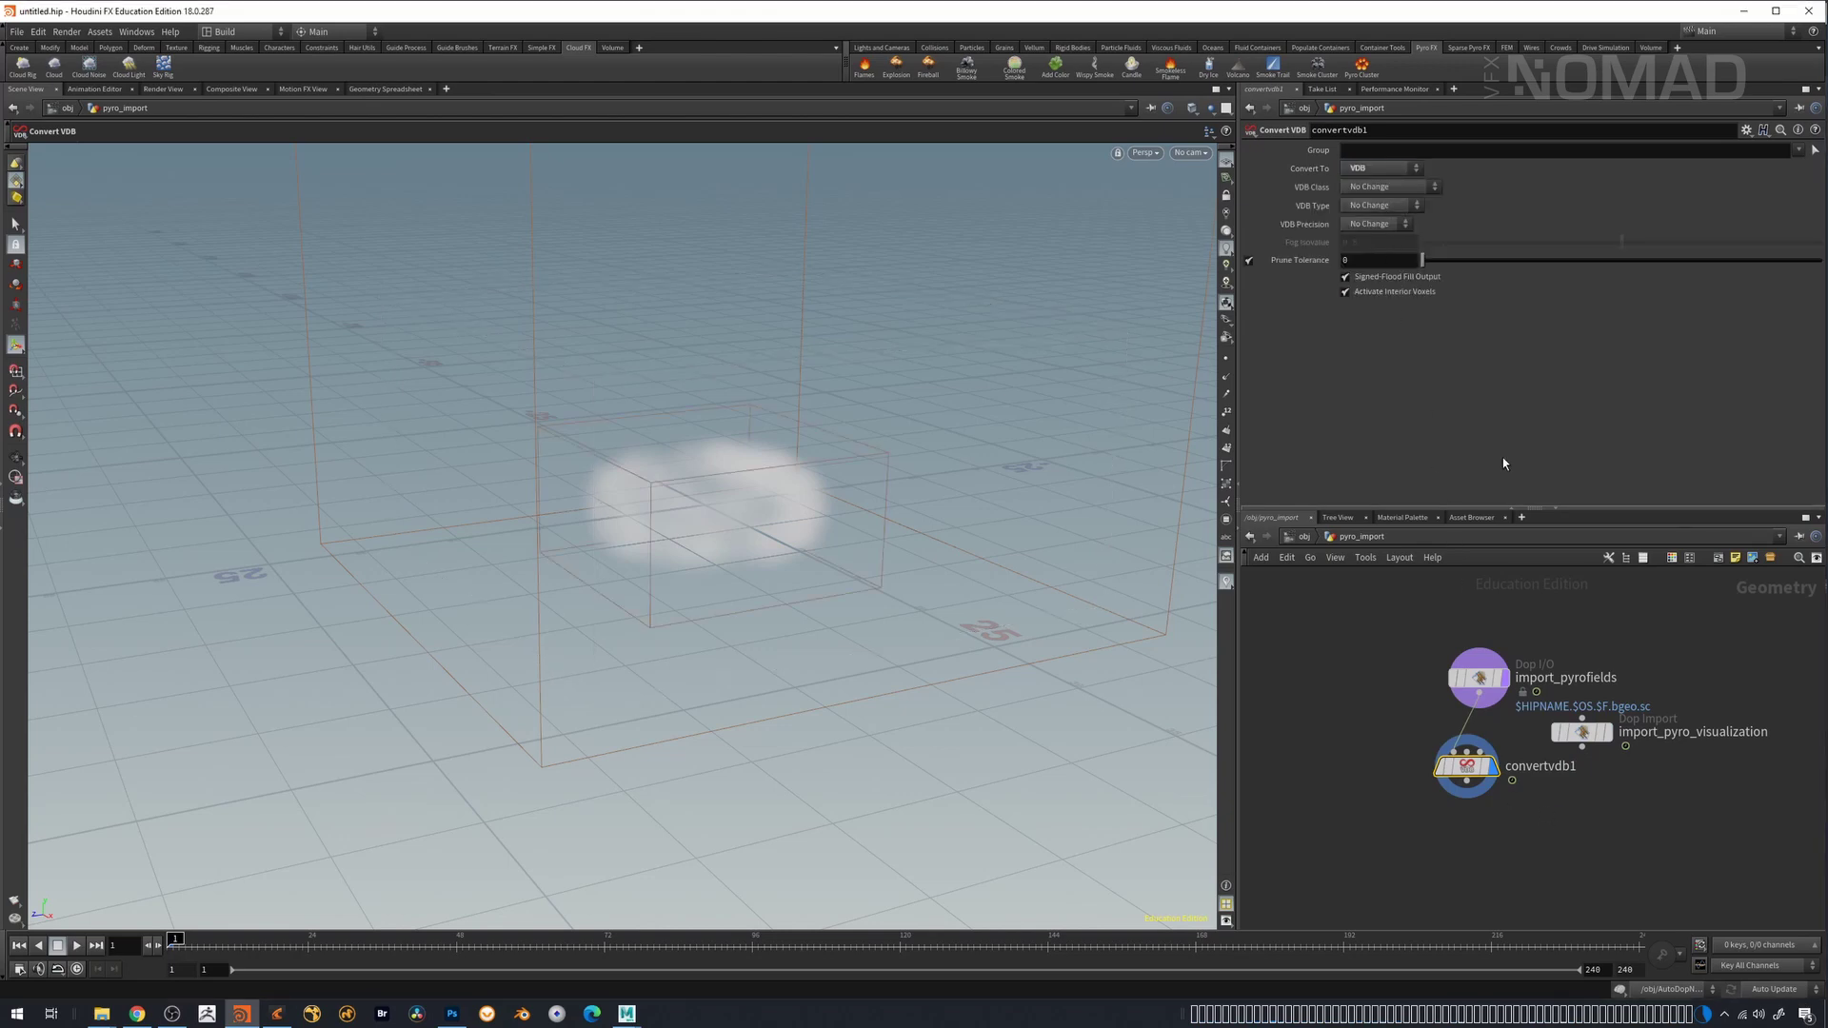
pyautogui.click(1602, 152)
pyautogui.write('*')
pyautogui.press('Return')
# - Add a File node below convertvdb1 and connect the Convert VDB output to its input
pyautogui.middleClick(1469, 773)
pyautogui.press('Tab')
pyautogui.write('fiel')
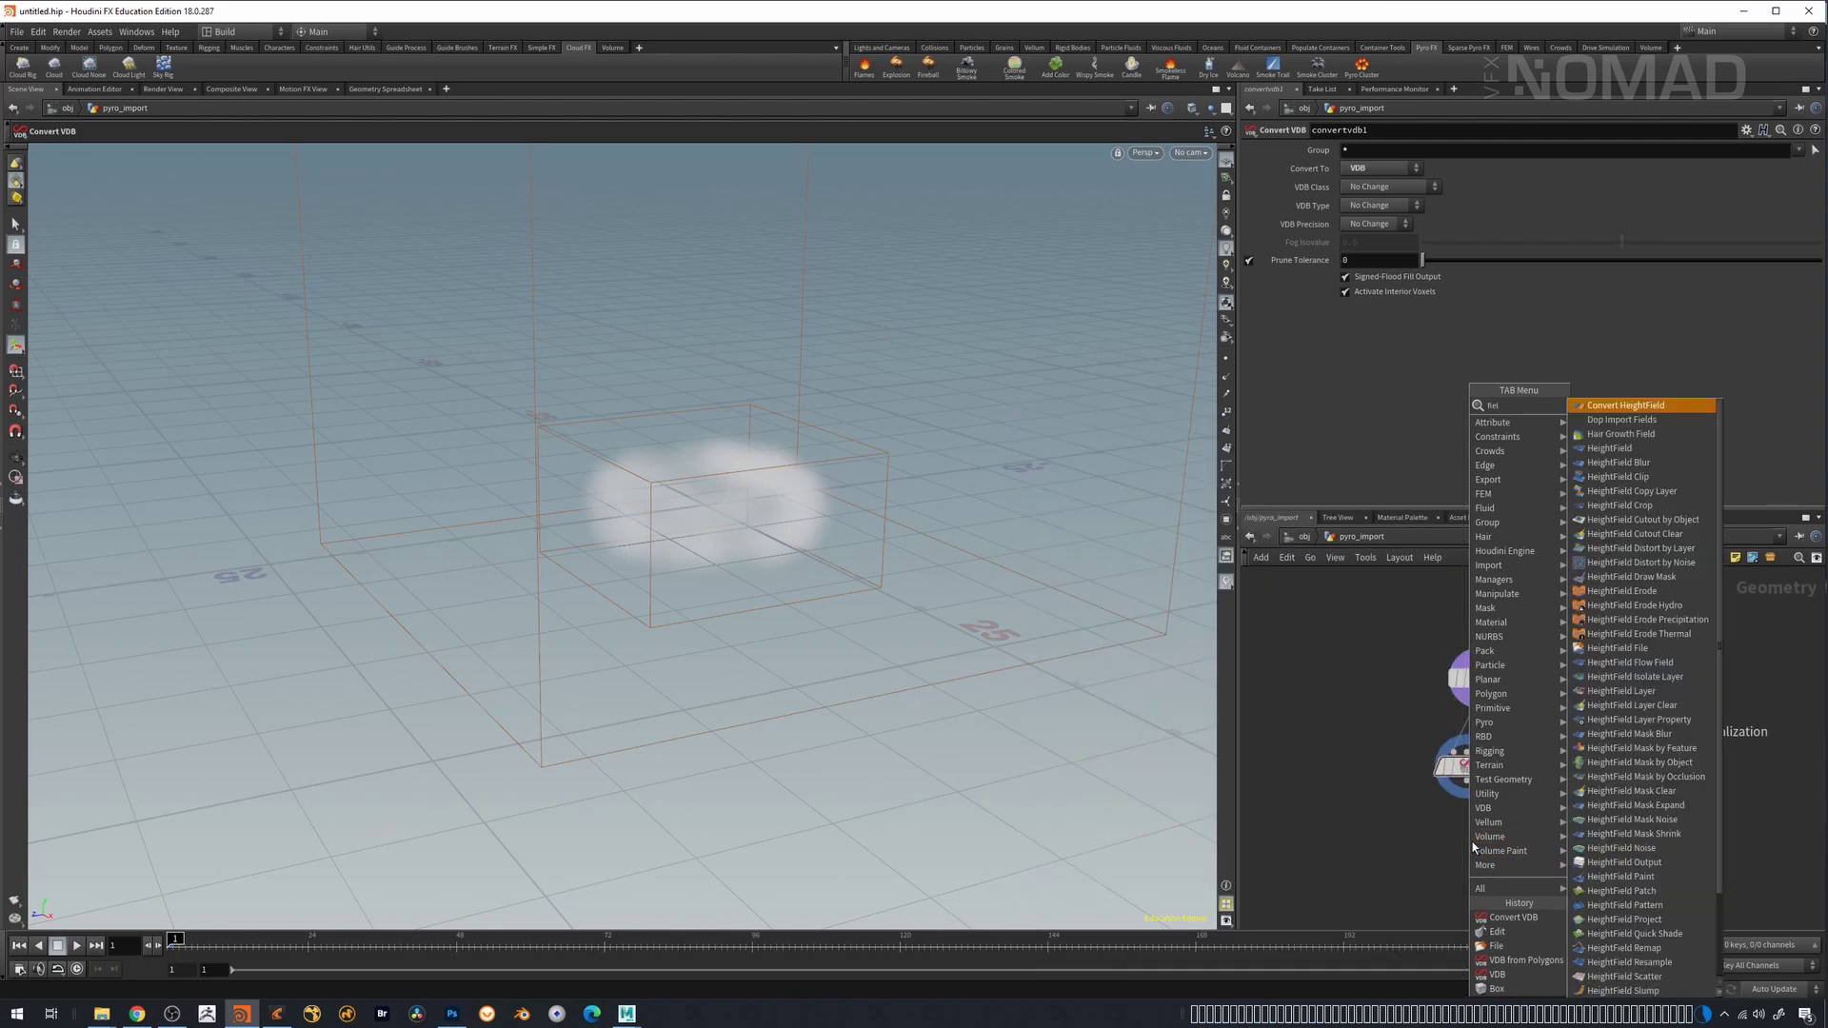
pyautogui.press('BackSpace')
pyautogui.press('BackSpace')
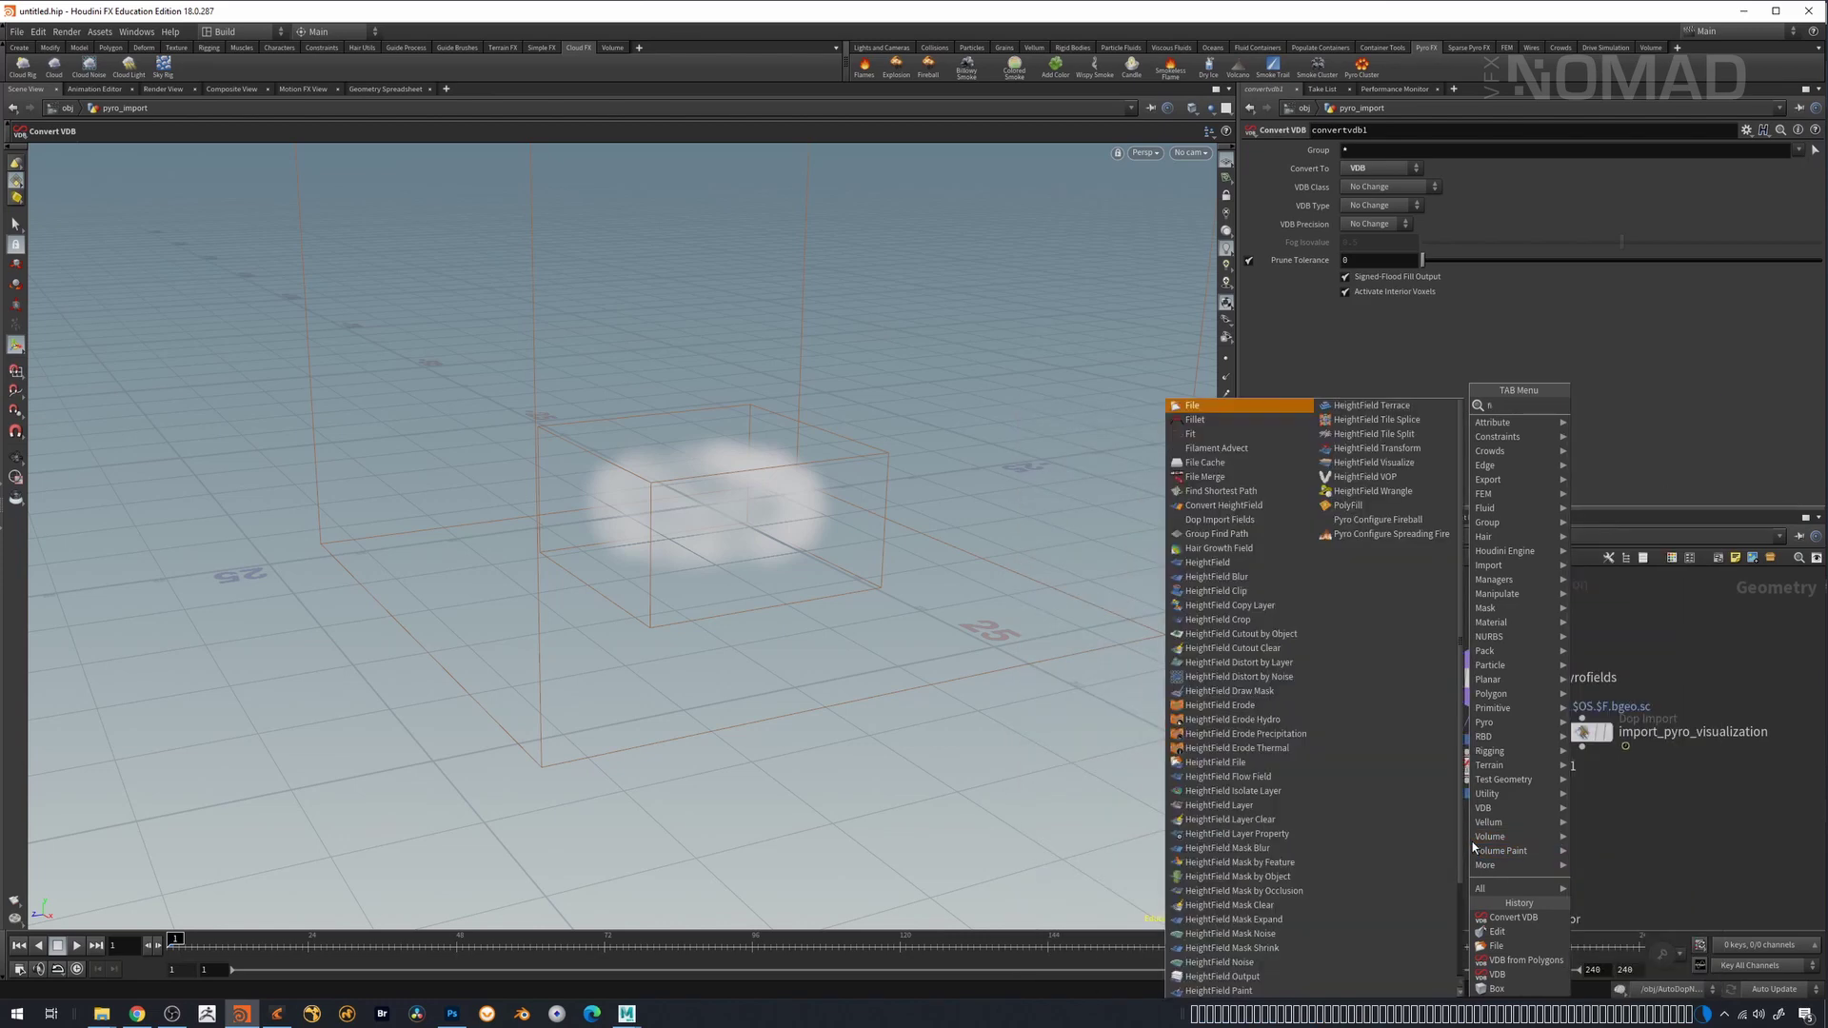
pyautogui.write('le')
pyautogui.press('Return')
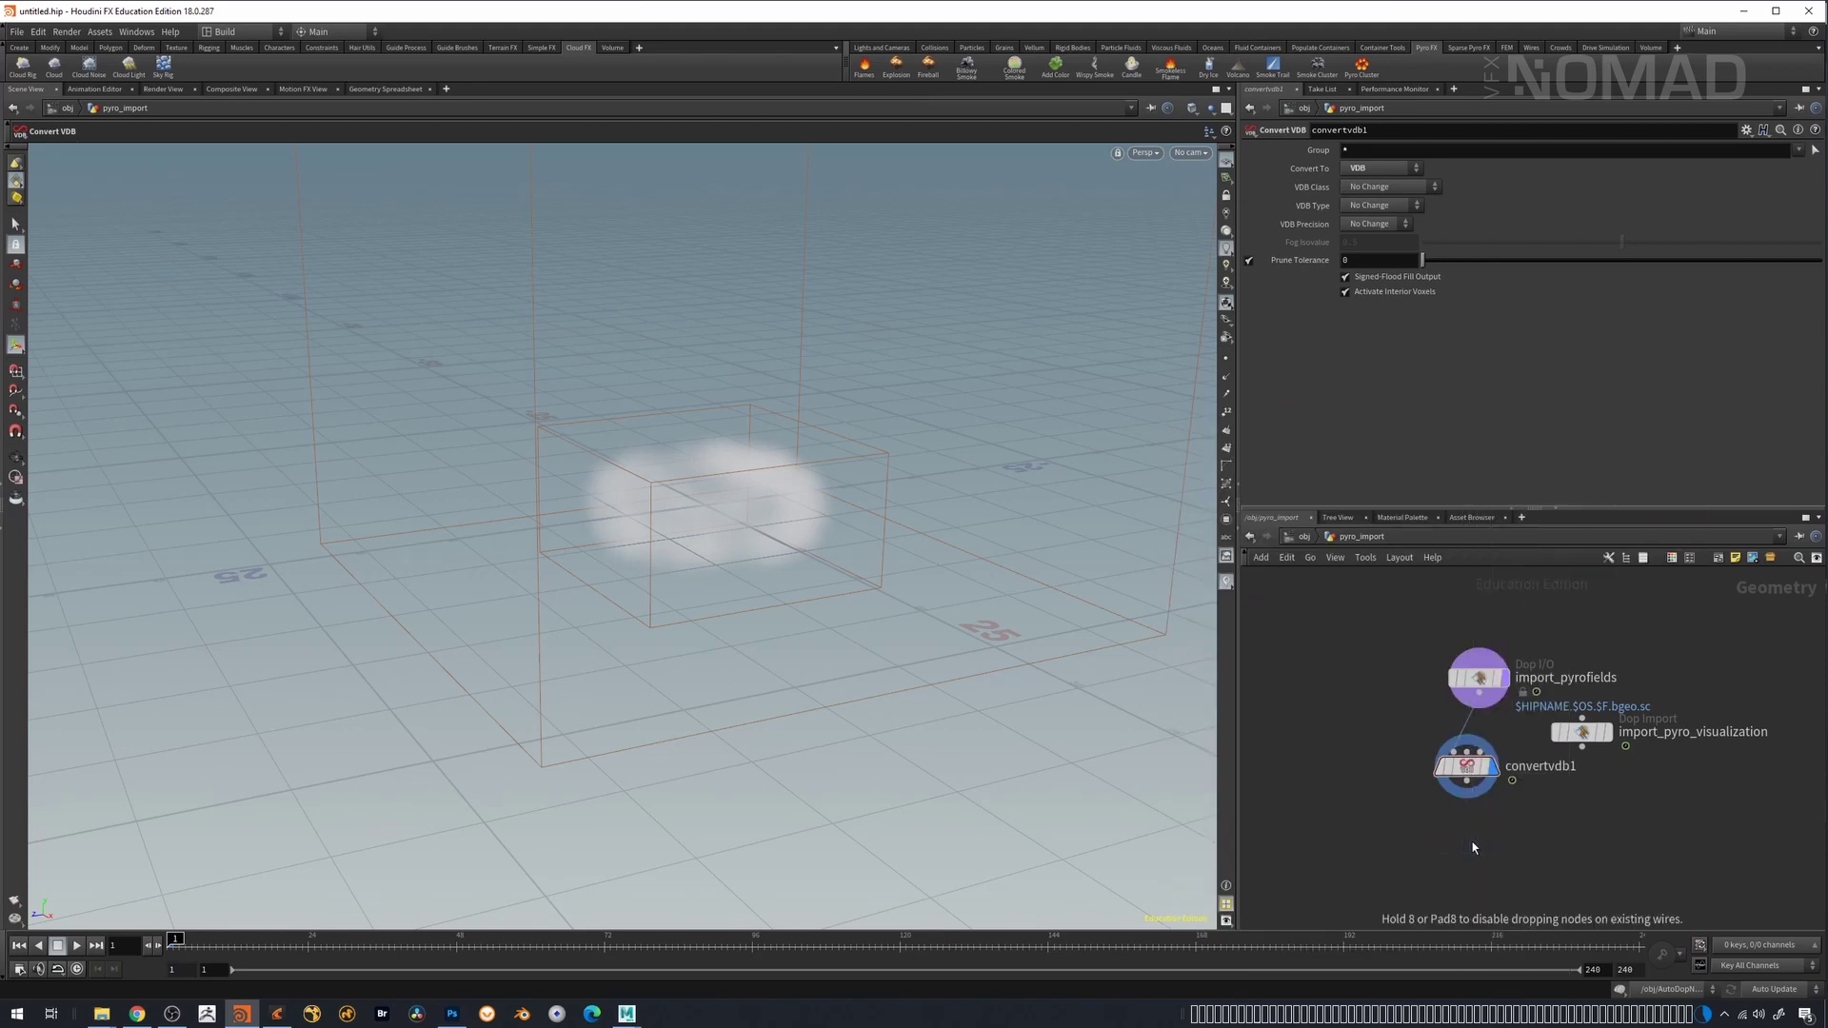
pyautogui.click(1466, 840)
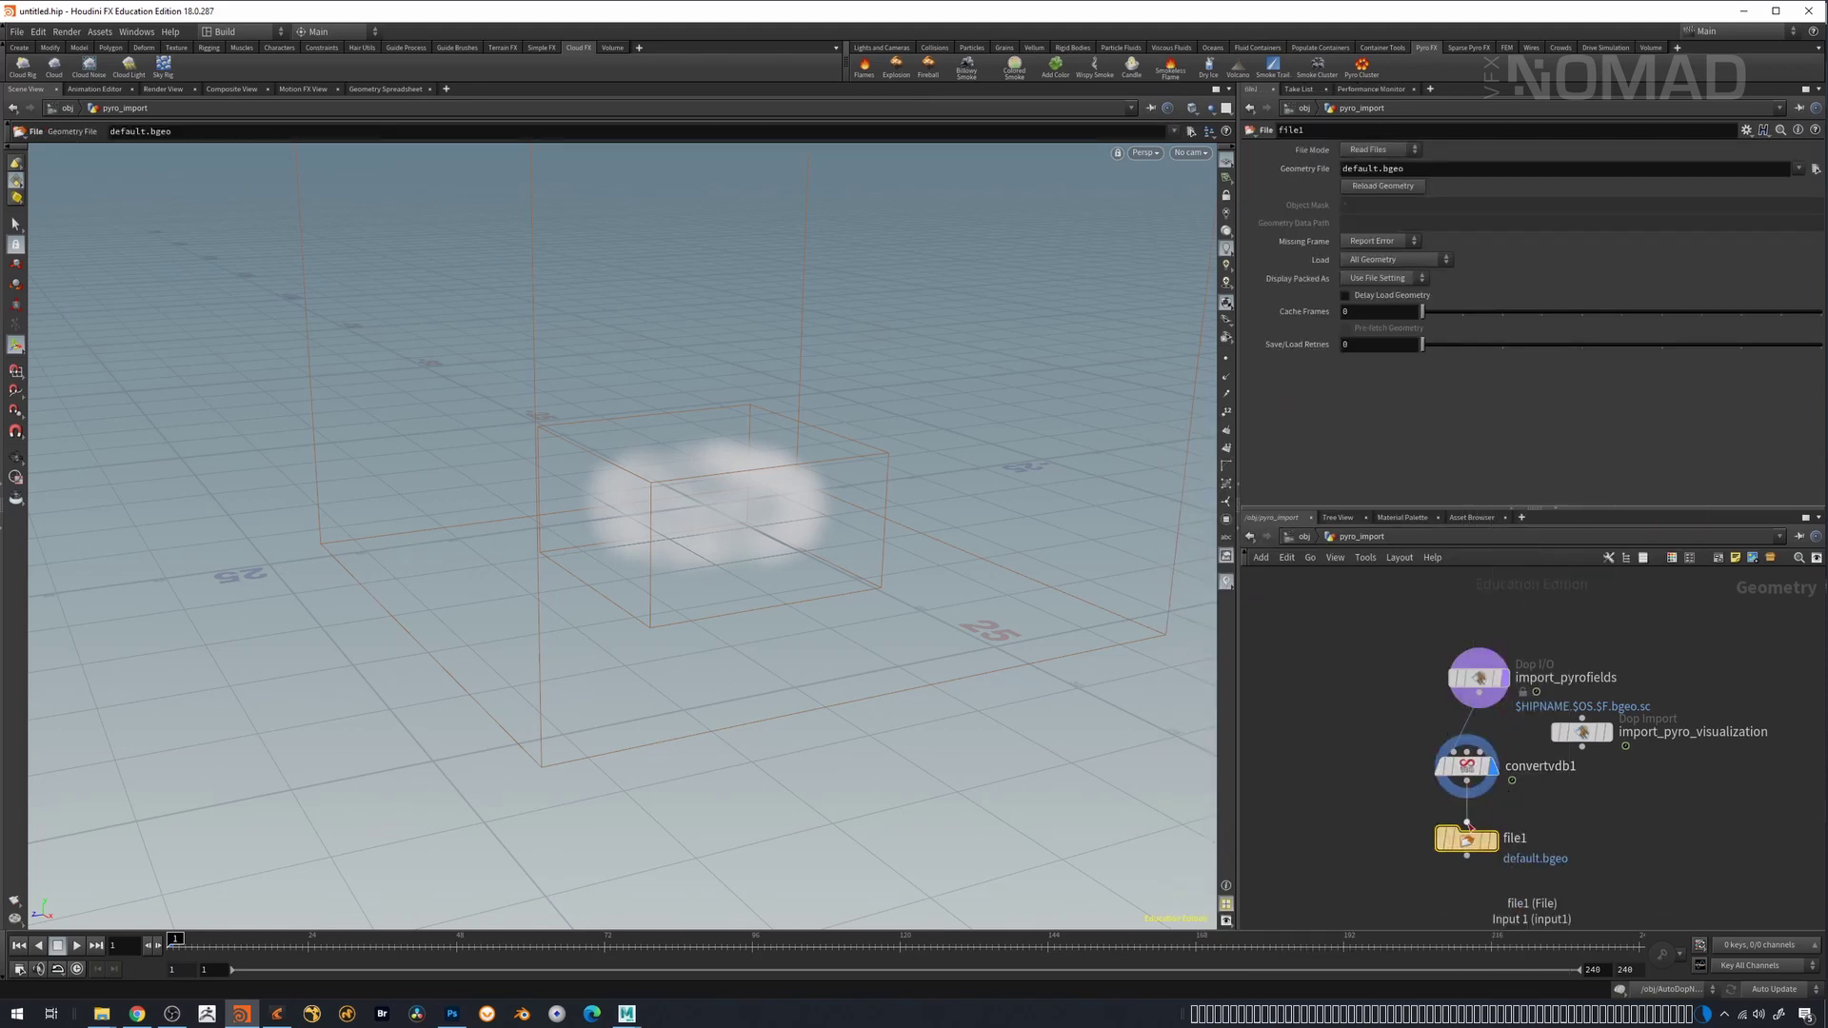
# - Display the import_pyro_visualization node and play the flames simulation up to frame 75
pyautogui.click(76, 946)
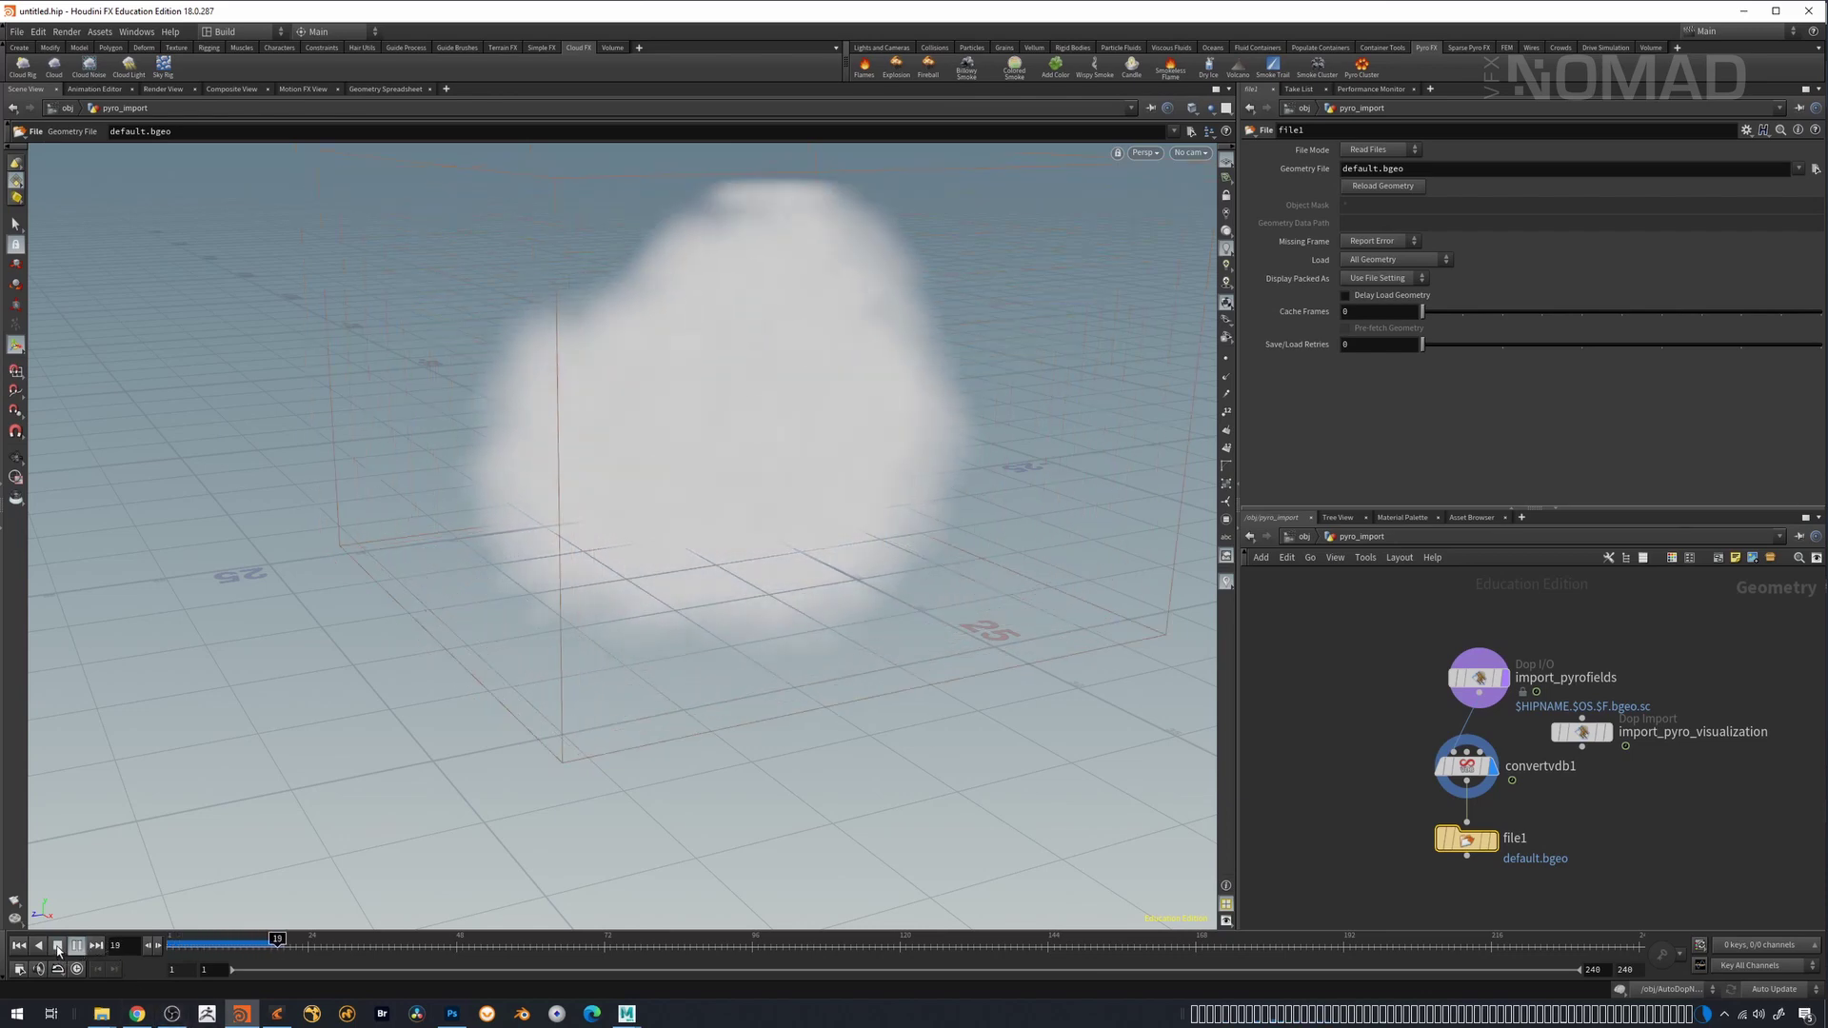
pyautogui.click(57, 946)
pyautogui.click(1611, 737)
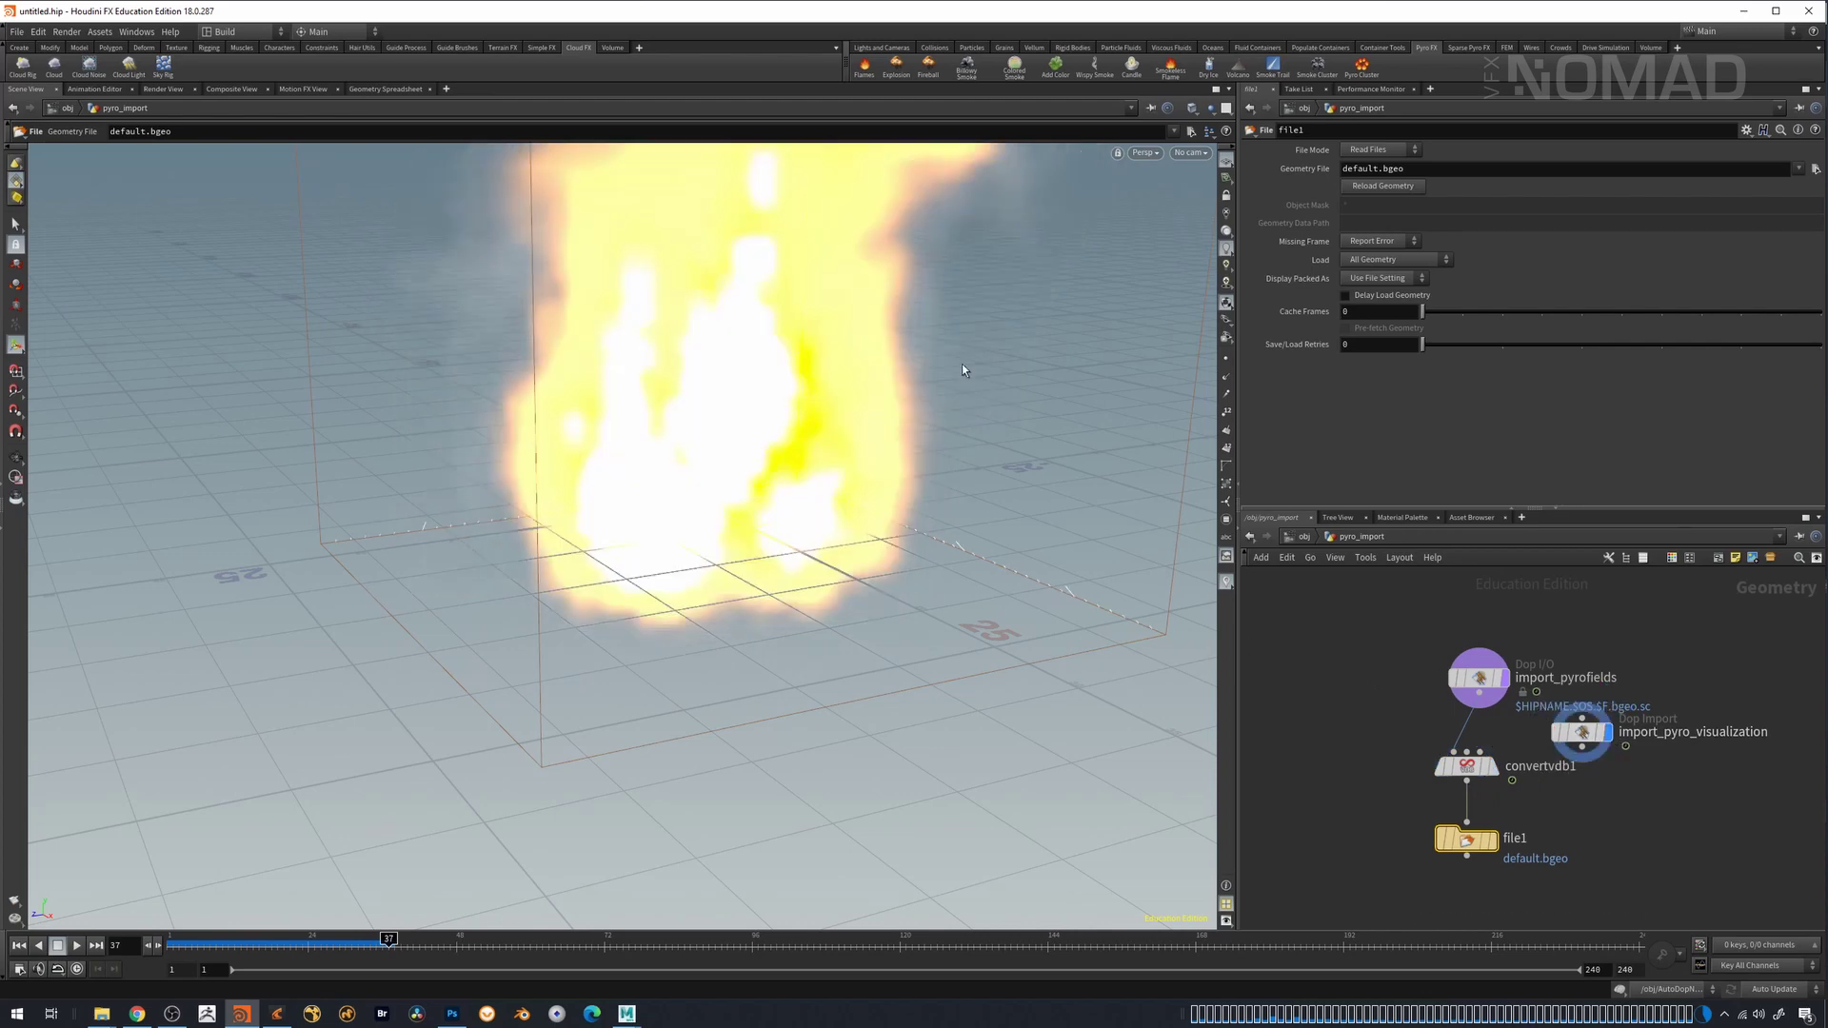
pyautogui.keyDown('alt'); pyautogui.moveTo(934, 432); pyautogui.dragTo(886, 638, button='middle'); pyautogui.keyUp('alt')
pyautogui.keyDown('alt'); pyautogui.moveTo(919, 543); pyautogui.dragTo(886, 498, button='right'); pyautogui.keyUp('alt')
pyautogui.keyDown('alt'); pyautogui.moveTo(885, 498); pyautogui.dragTo(800, 477); pyautogui.keyUp('alt')
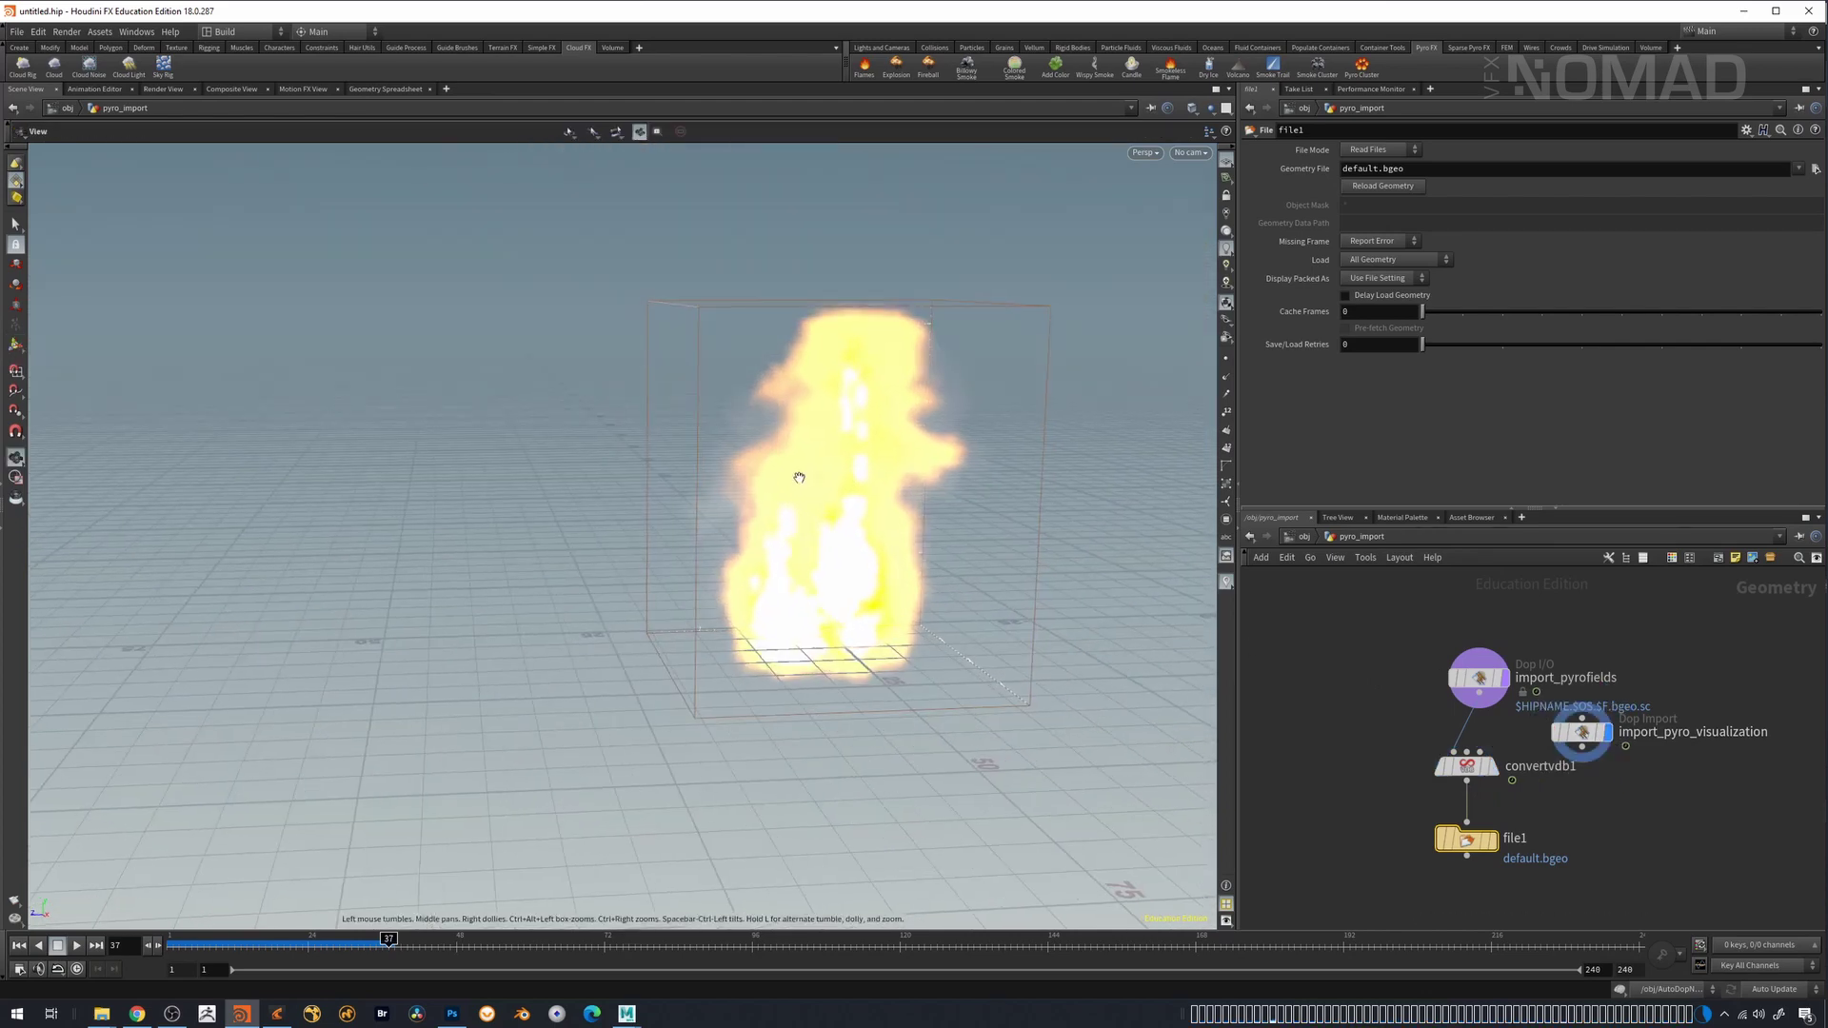
pyautogui.click(76, 946)
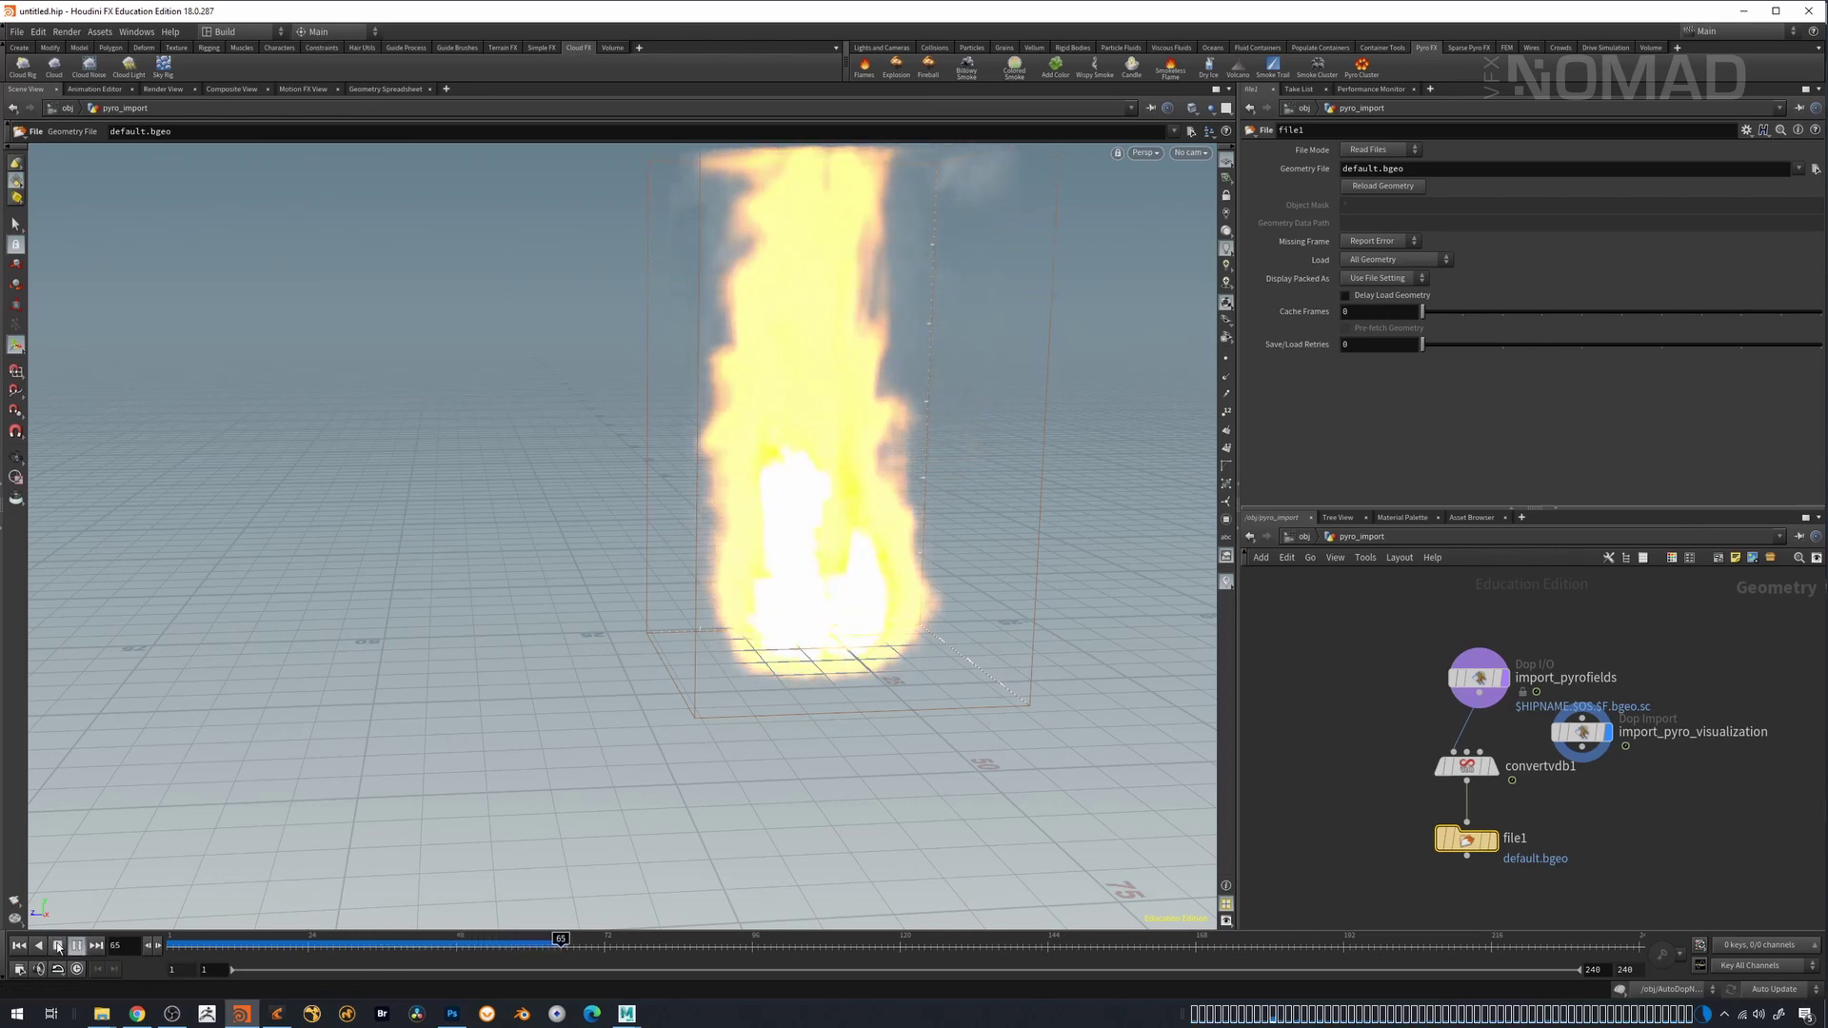
pyautogui.click(56, 943)
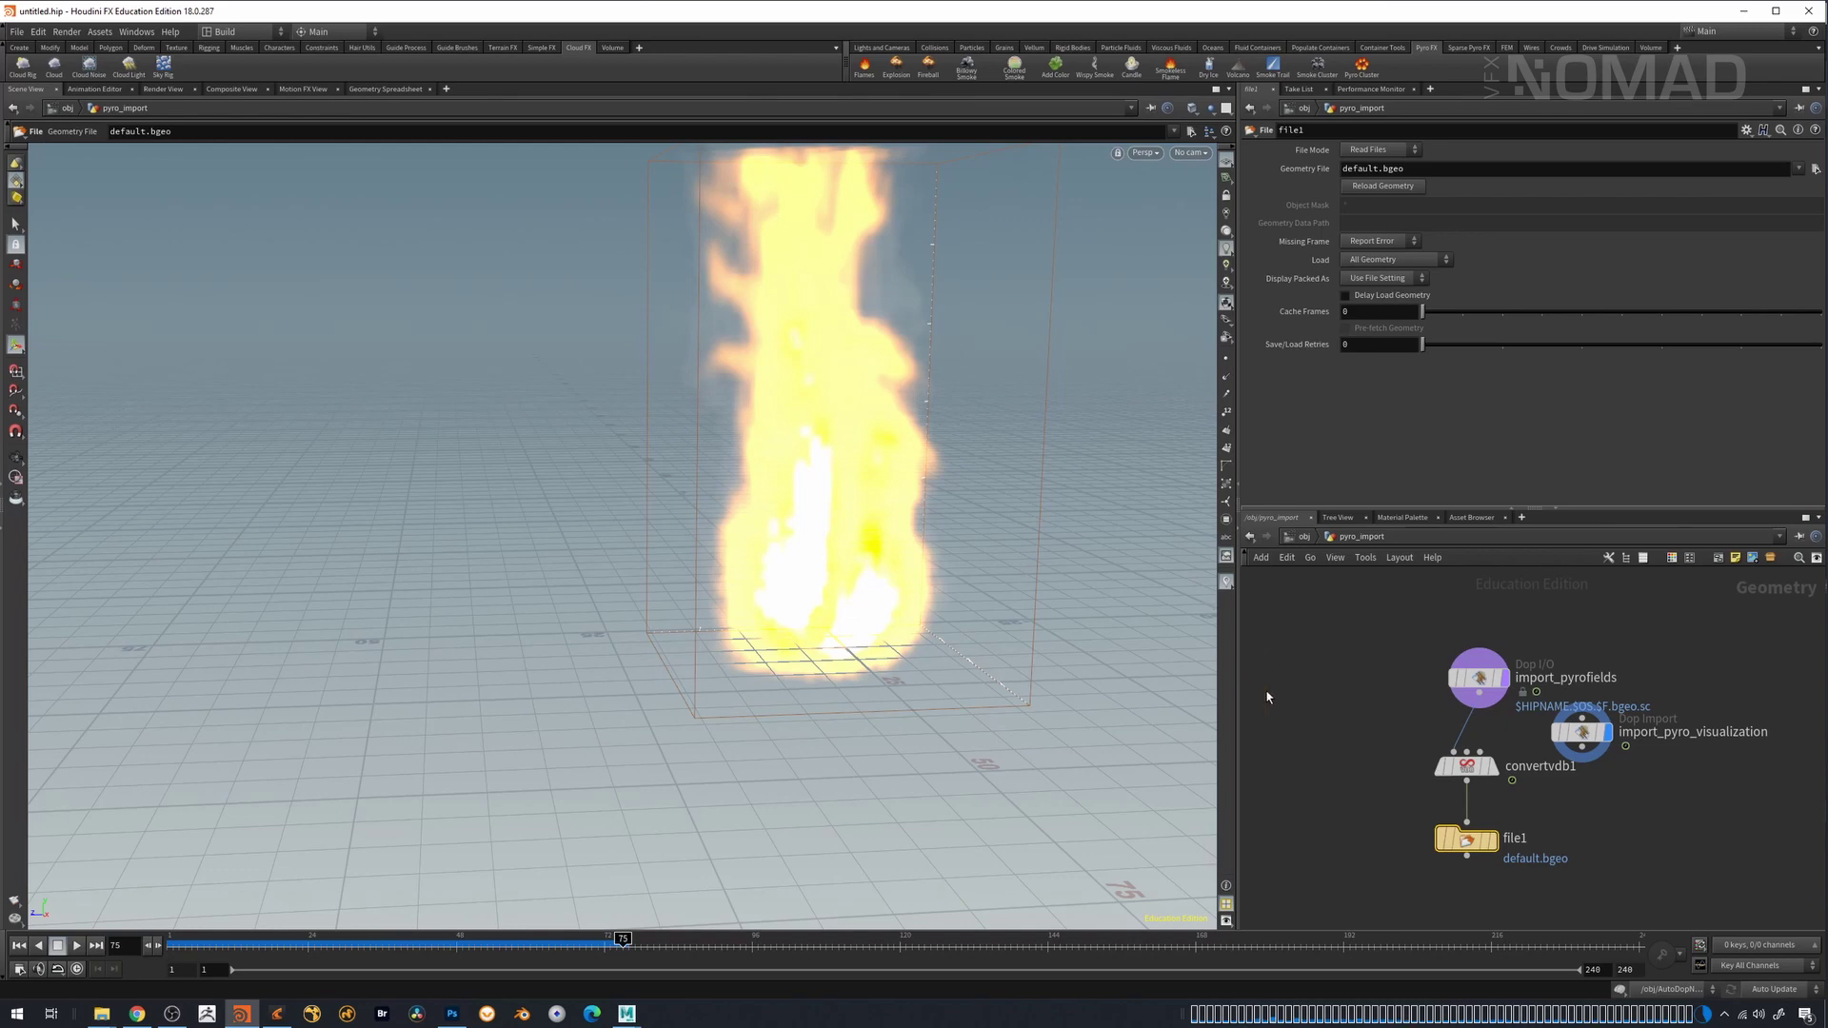
# - Set file1's geometry file to flame.vdb in the vdb folder, switch it to Write Files and display the node to write the VDB
pyautogui.click(1481, 840)
pyautogui.click(1816, 169)
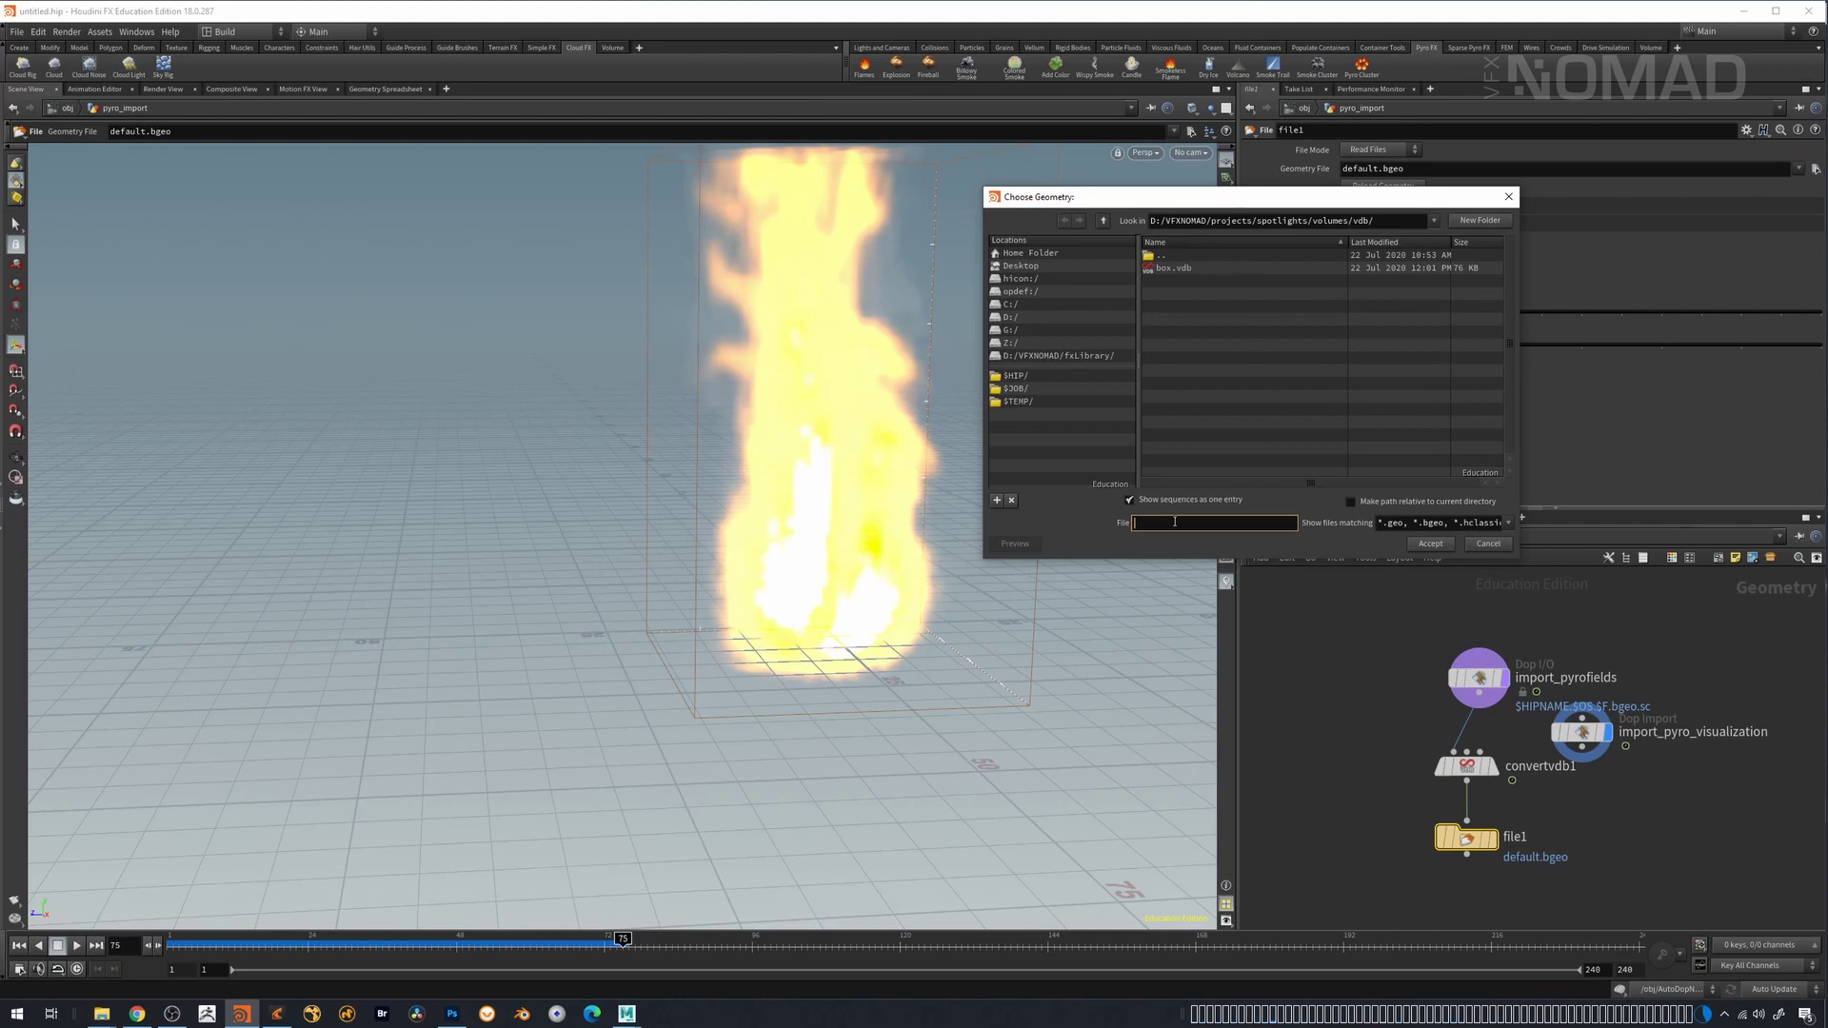
pyautogui.write('flam')
pyautogui.press('Return')
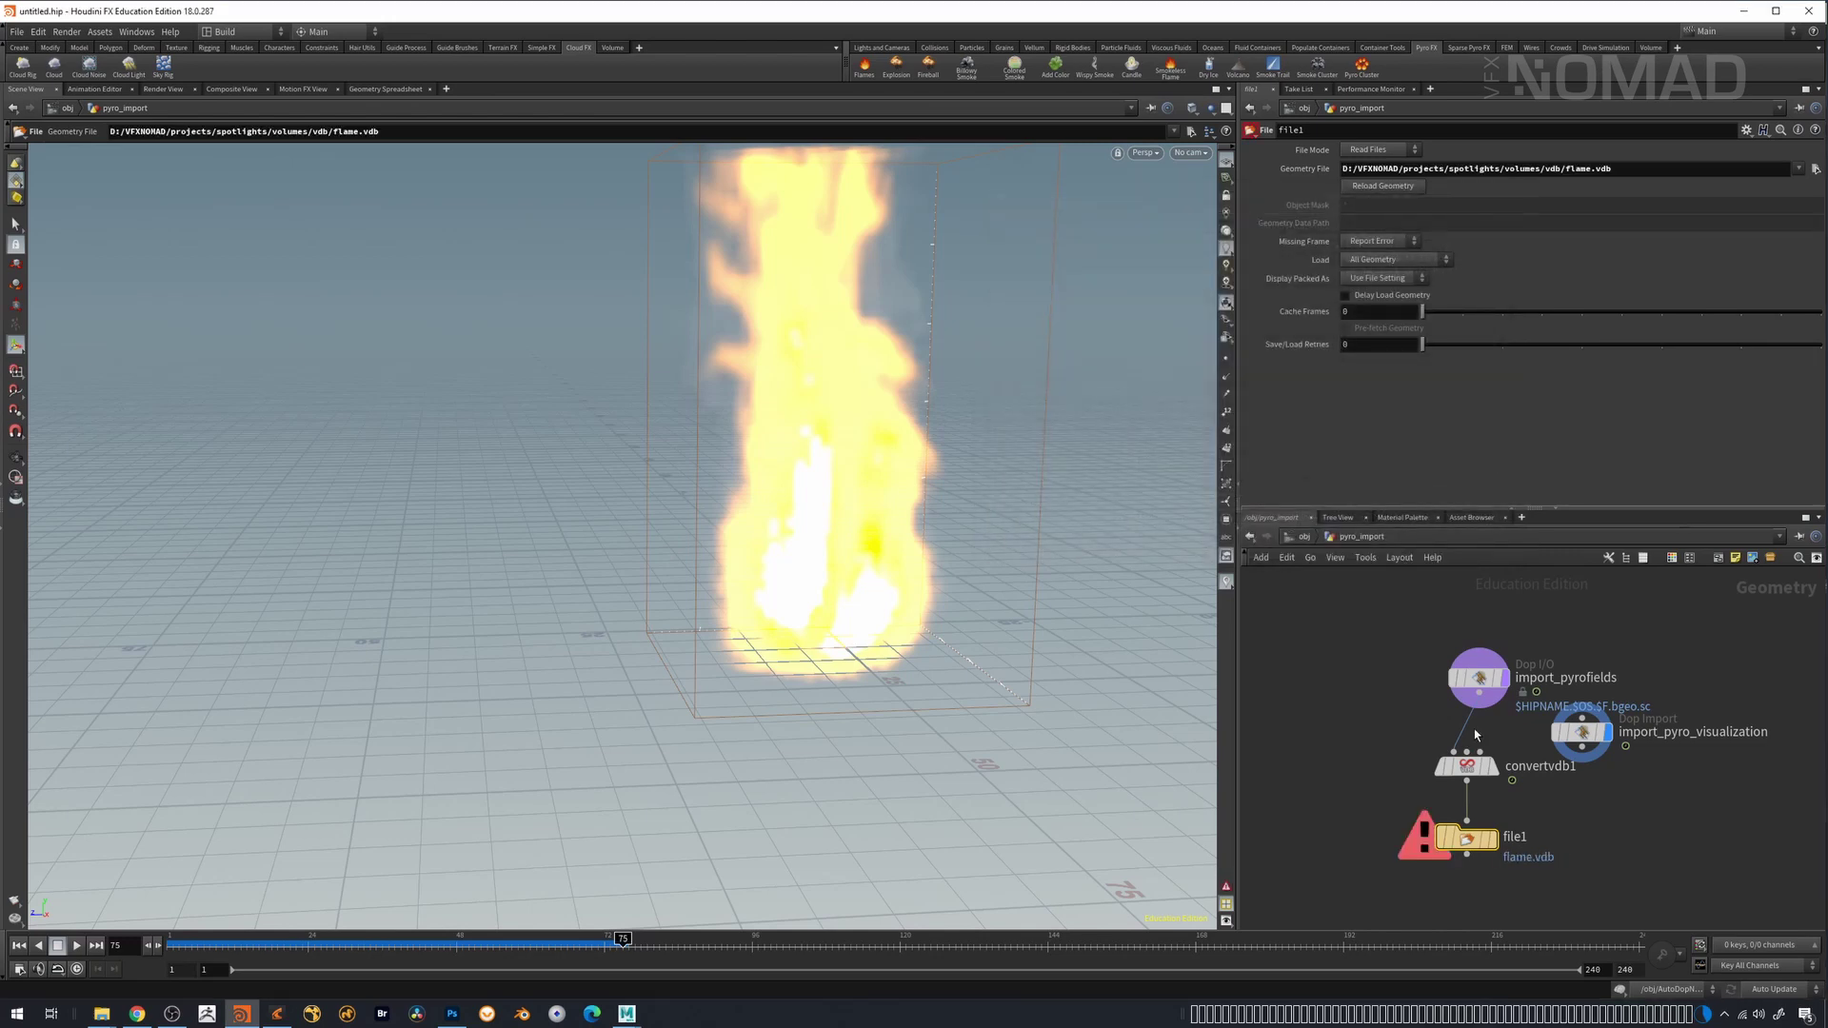
pyautogui.click(1402, 149)
pyautogui.click(1376, 183)
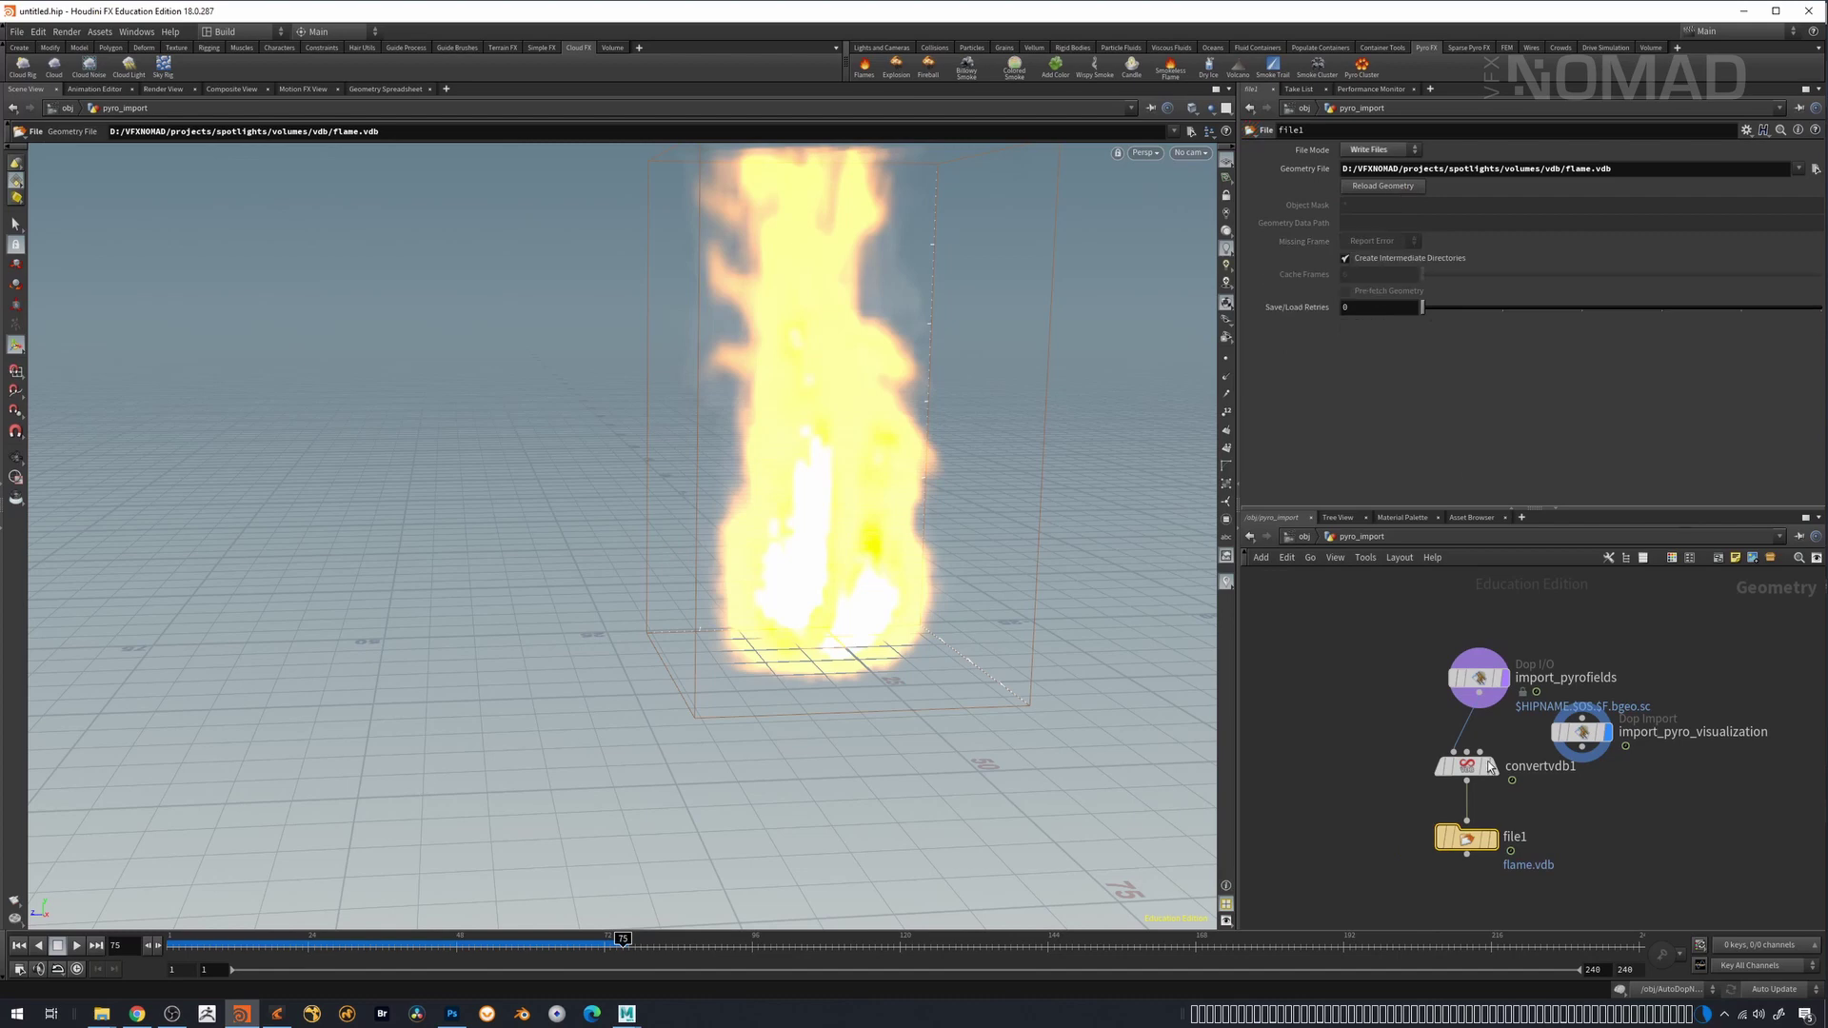
pyautogui.click(1492, 838)
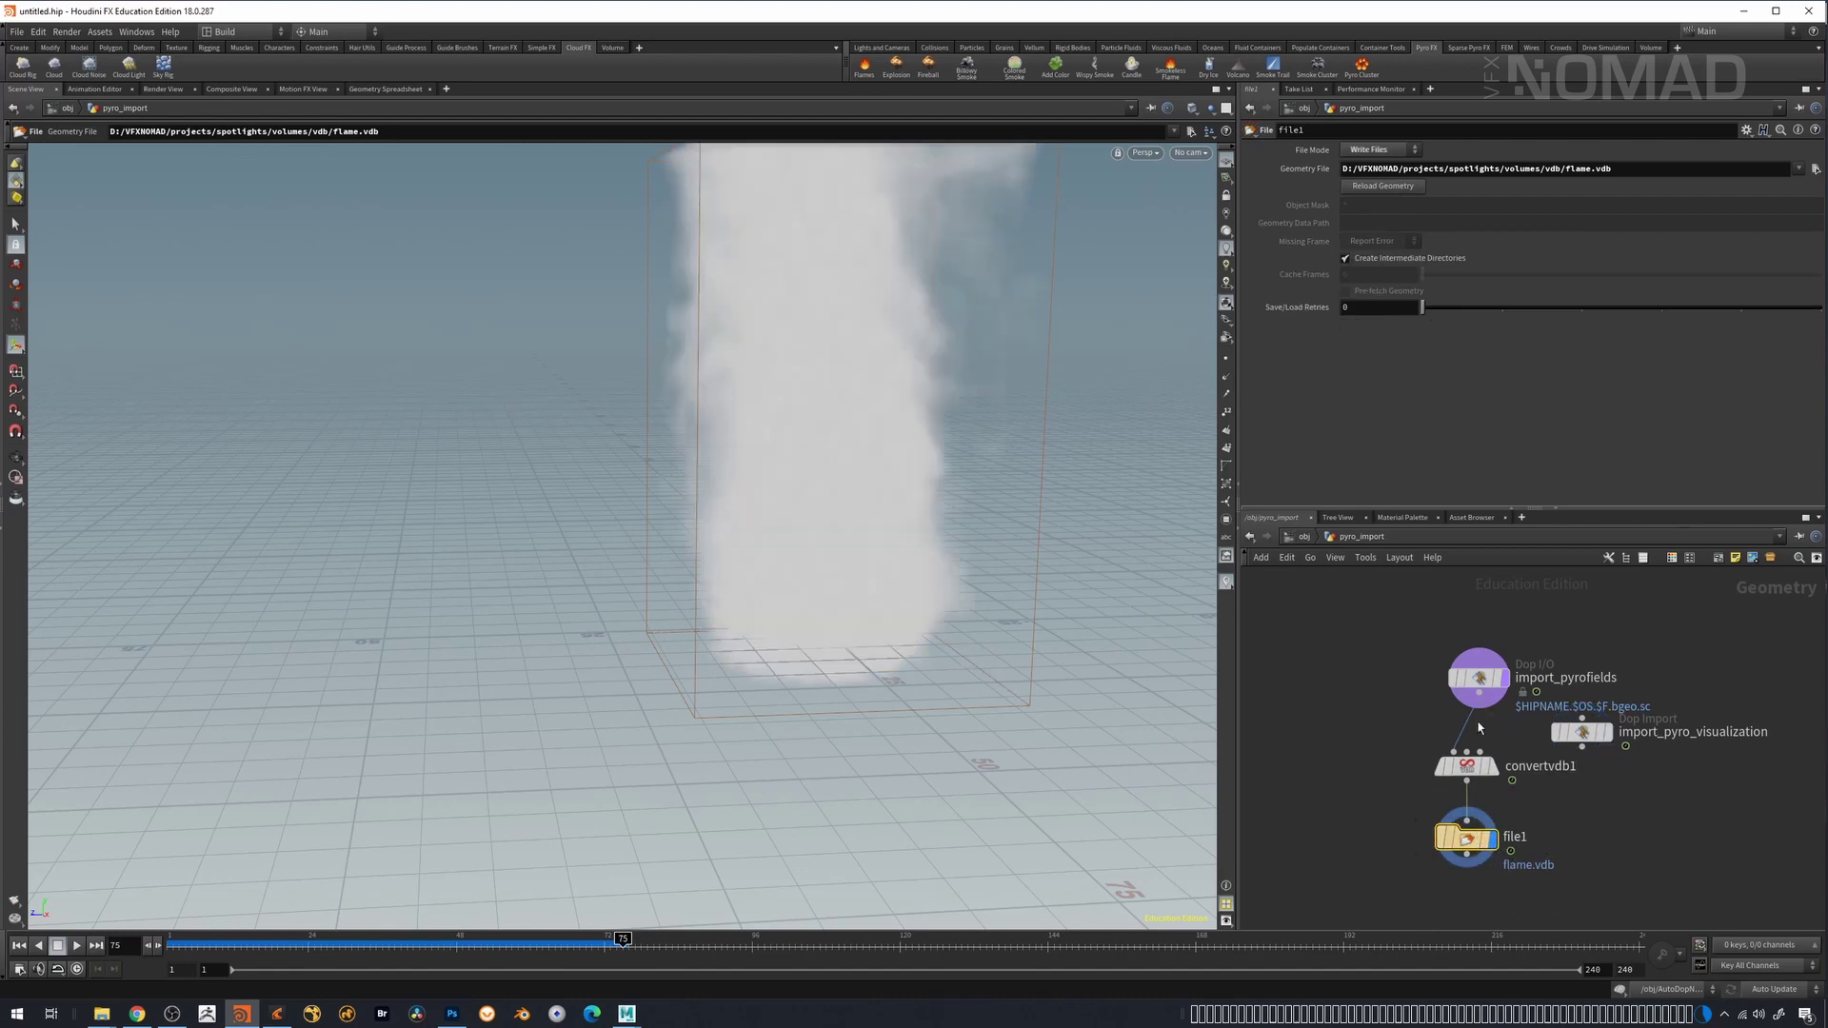
# - Switch the file1 node to Read Files to load the exported flame.vdb and view it
pyautogui.click(1400, 149)
pyautogui.click(1390, 178)
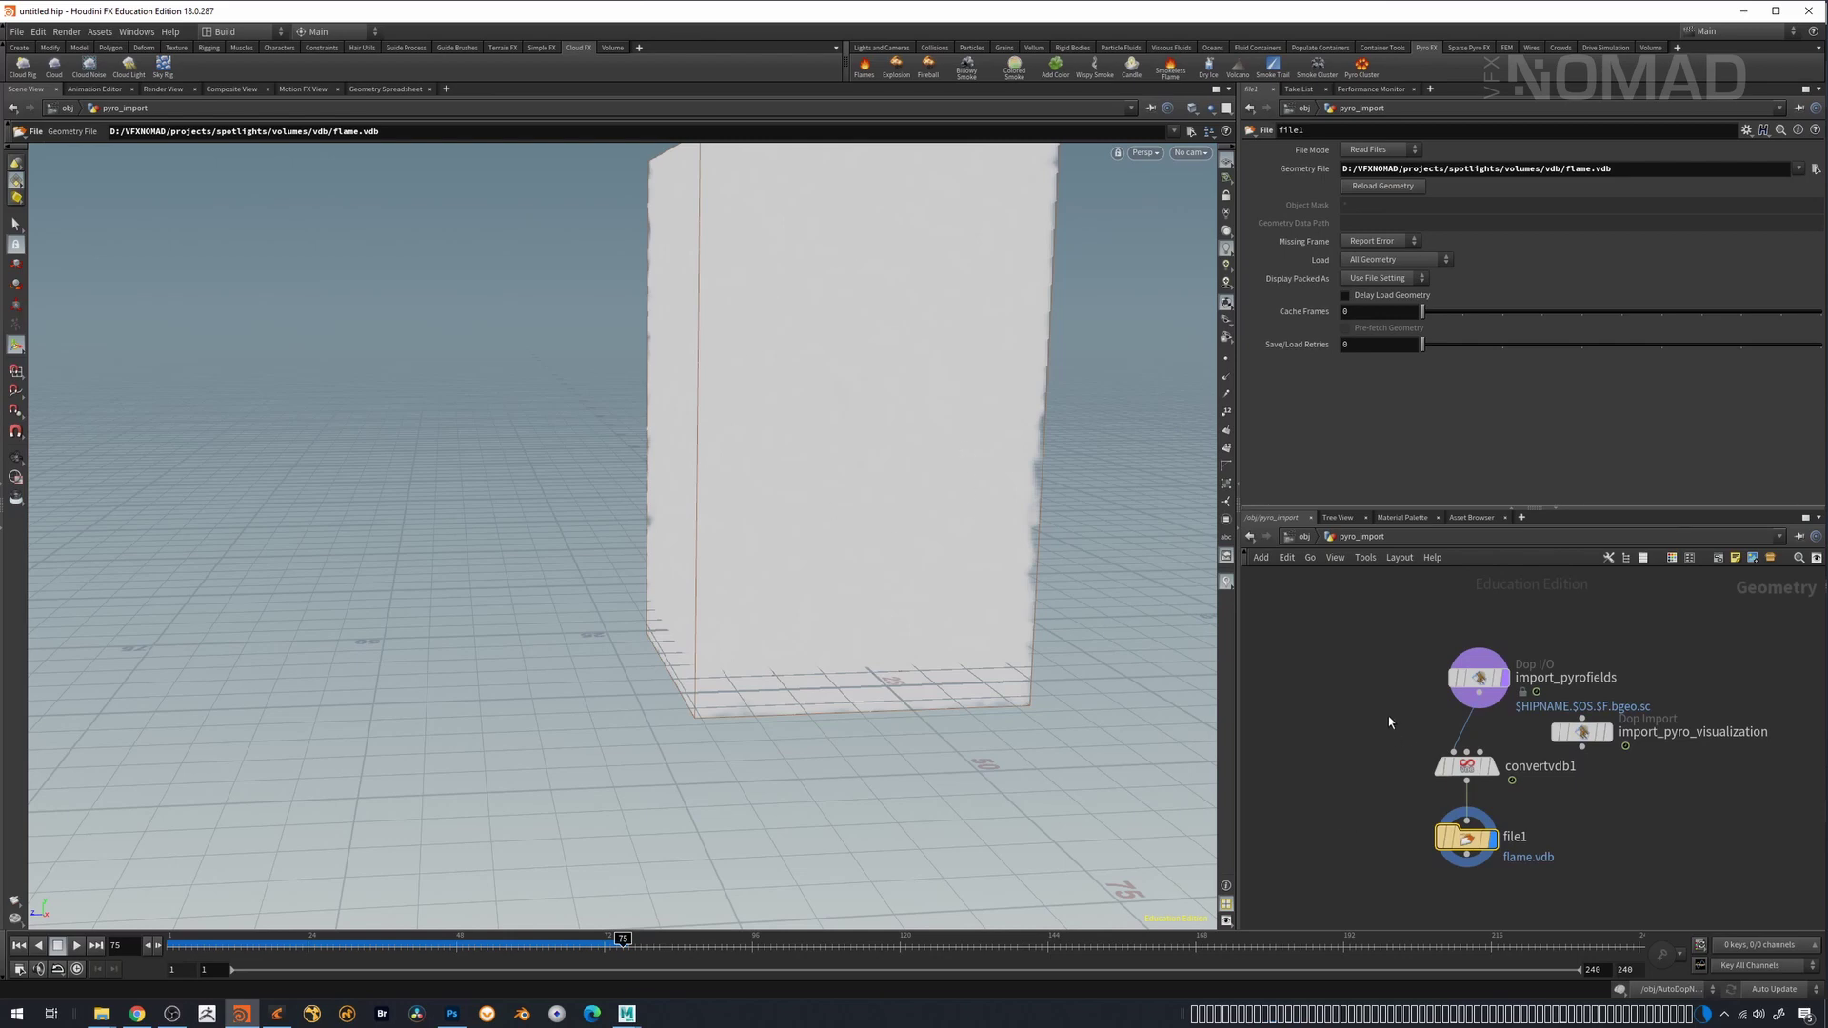
pyautogui.keyDown('alt'); pyautogui.moveTo(898, 519); pyautogui.dragTo(875, 568, button='middle'); pyautogui.keyUp('alt')
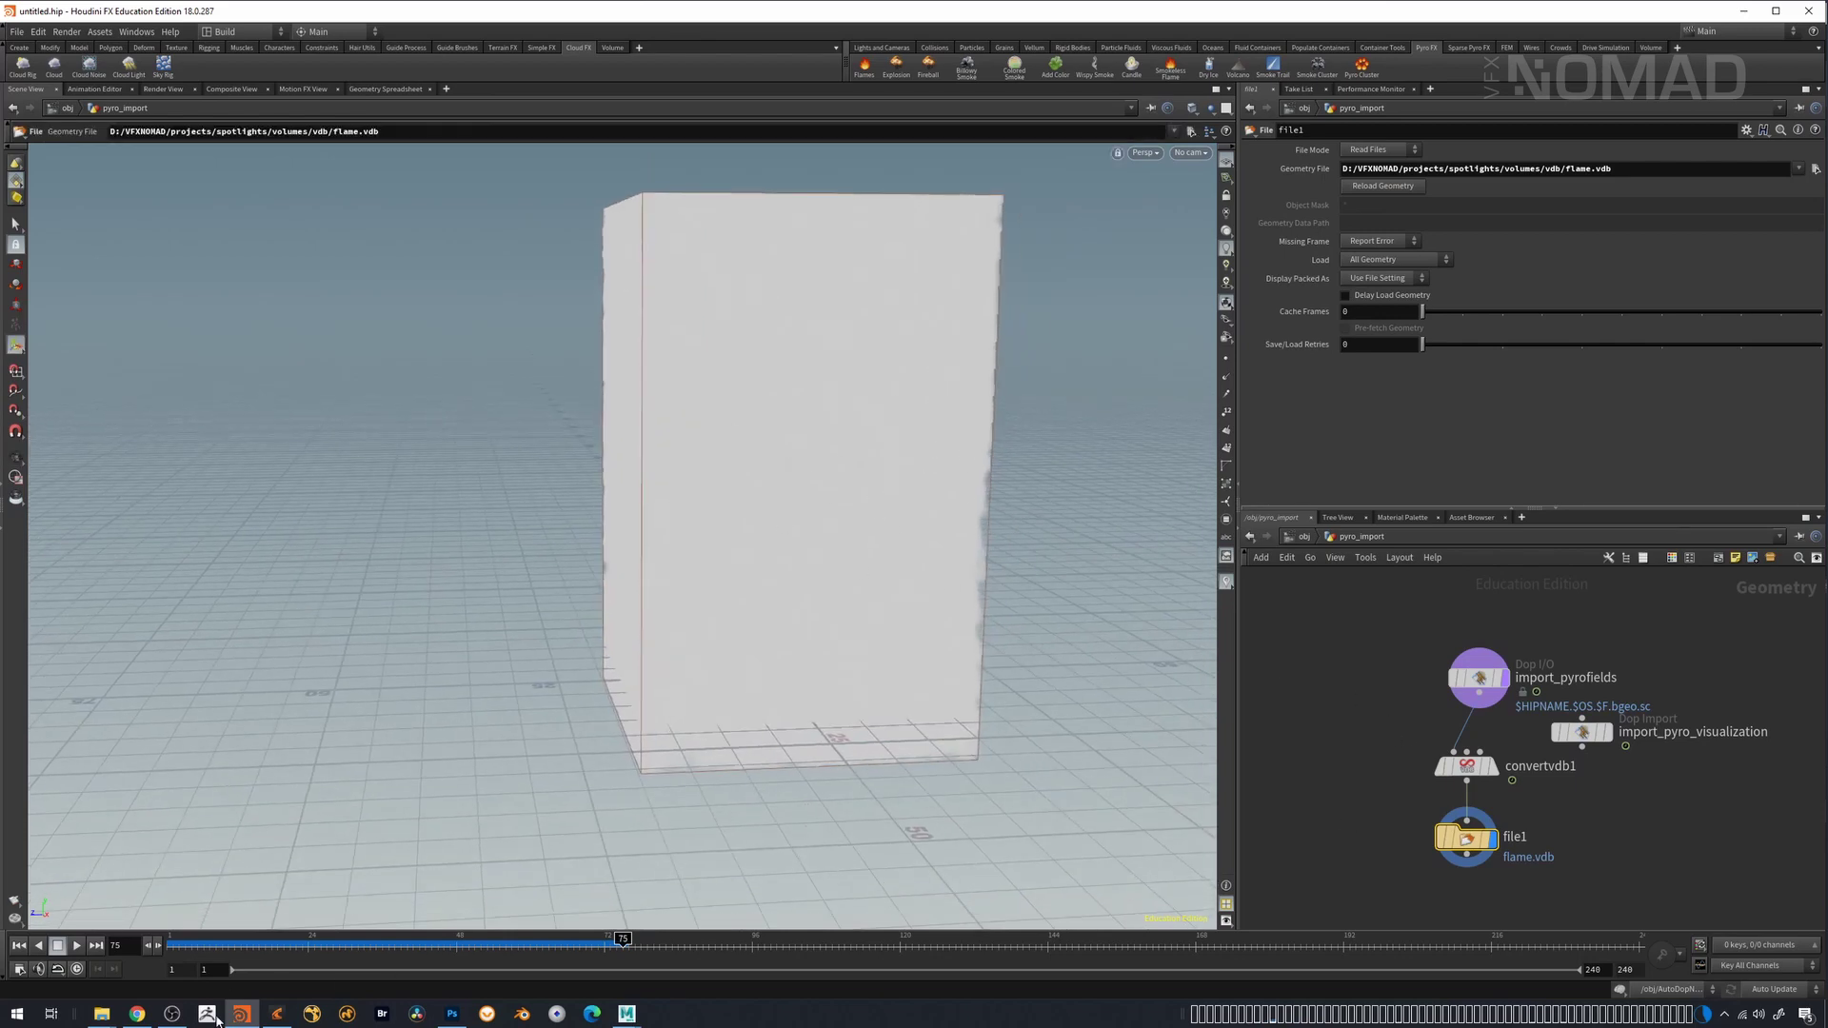
# - Switch to Clarisse and disable the box1 volume
pyautogui.click(276, 1014)
pyautogui.rightClick(220, 791)
pyautogui.click(195, 772)
pyautogui.click(195, 769)
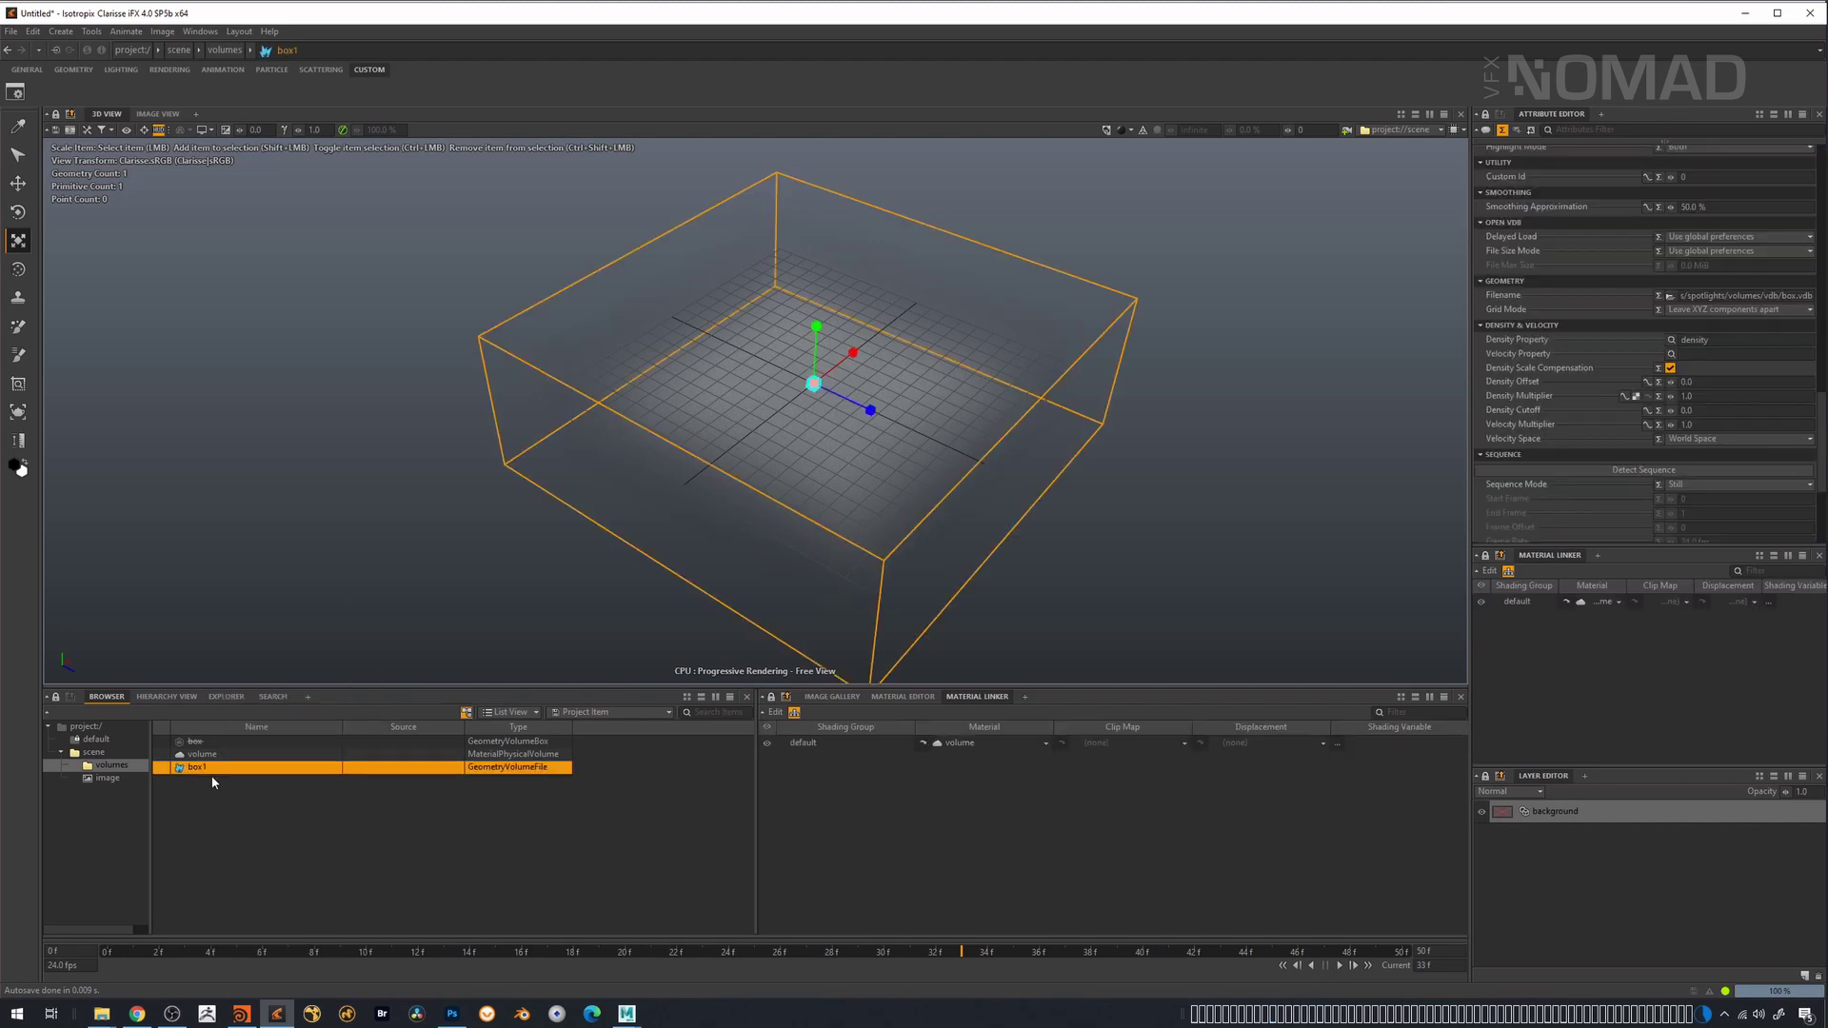
pyautogui.hotkey('ctrl', 'd')
# - Import flame.vdb as a volume into the volumes context and frame it in the 3D view
pyautogui.click(215, 798)
pyautogui.rightClick(217, 798)
pyautogui.moveTo(296, 667)
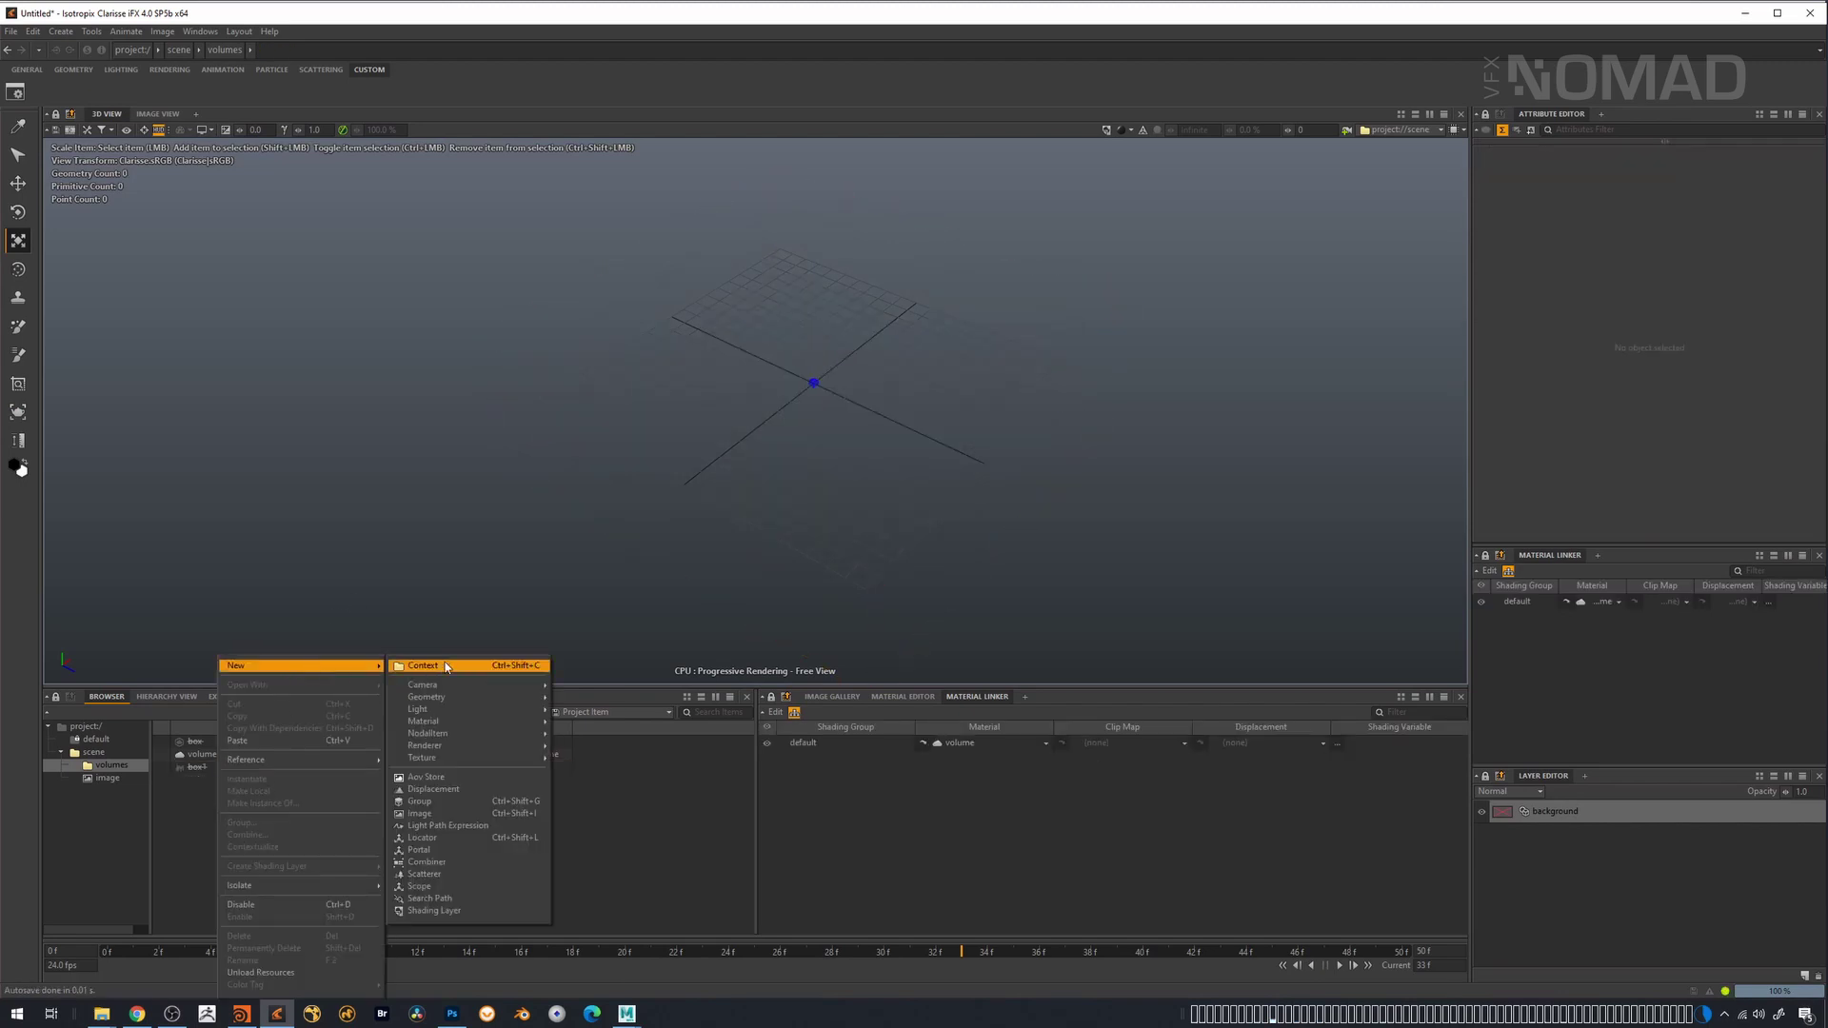
pyautogui.click(442, 72)
pyautogui.click(10, 31)
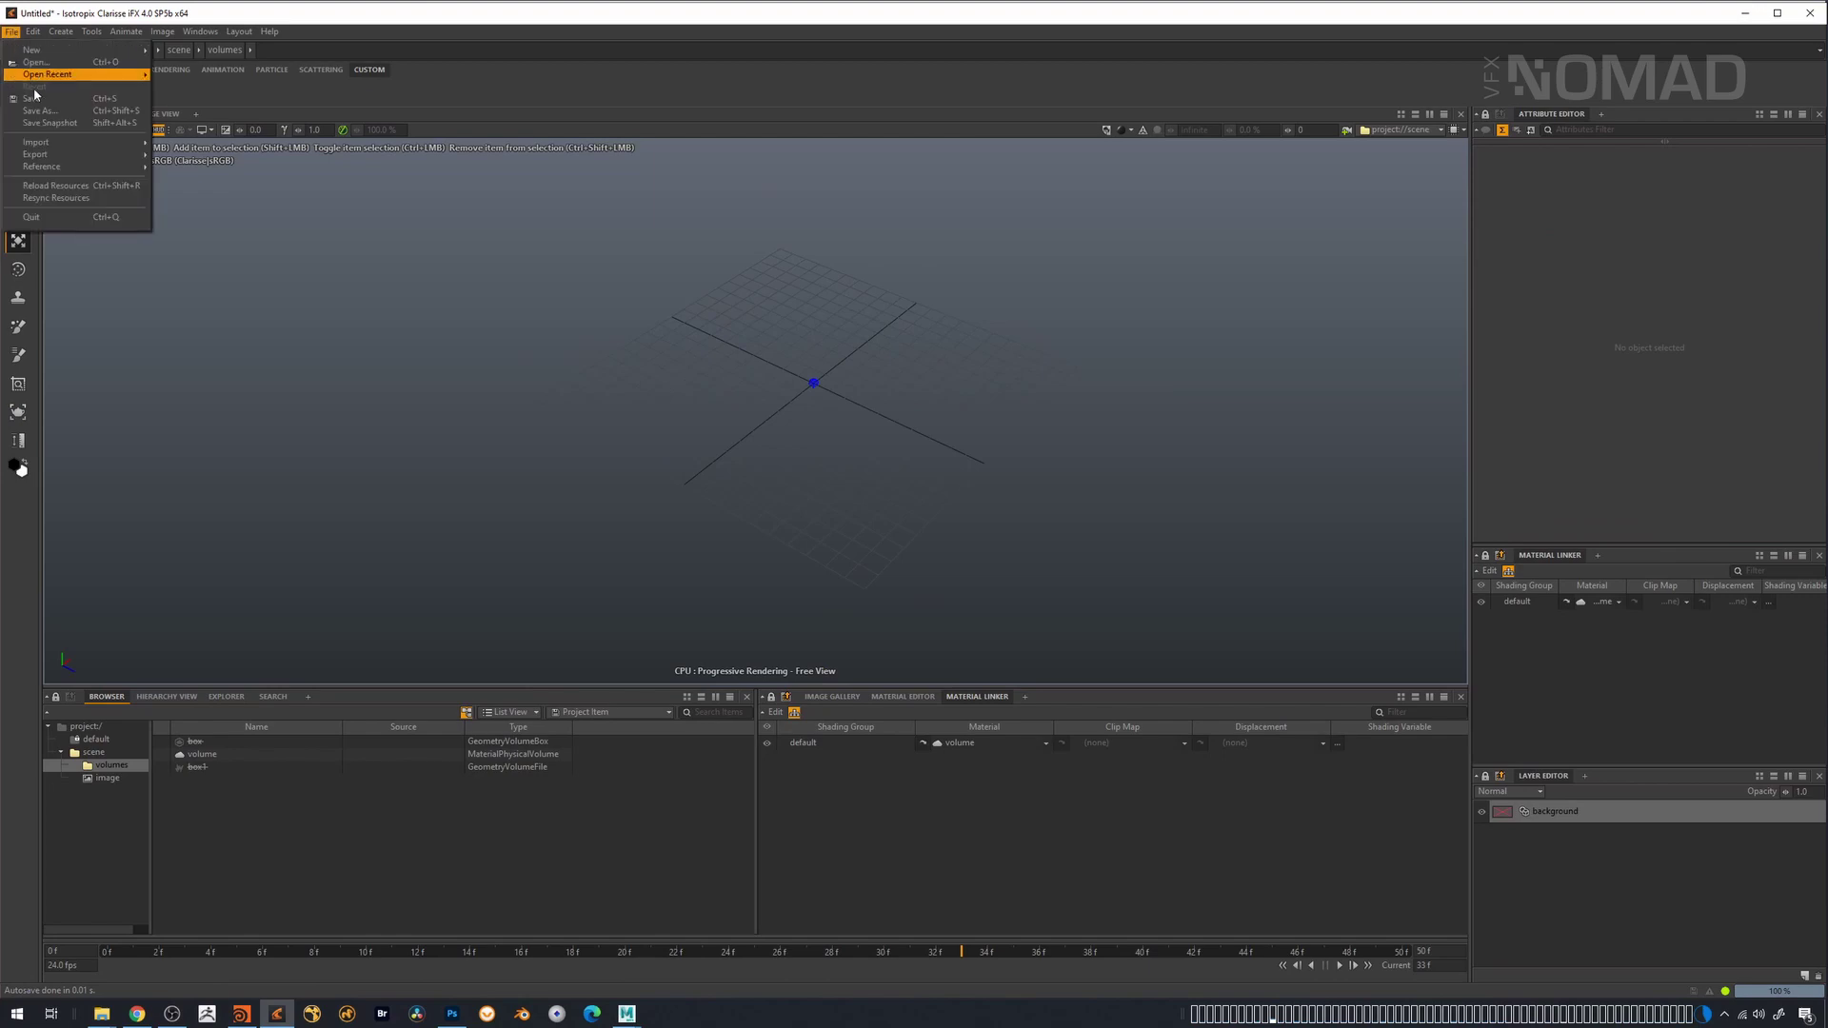
pyautogui.moveTo(104, 147)
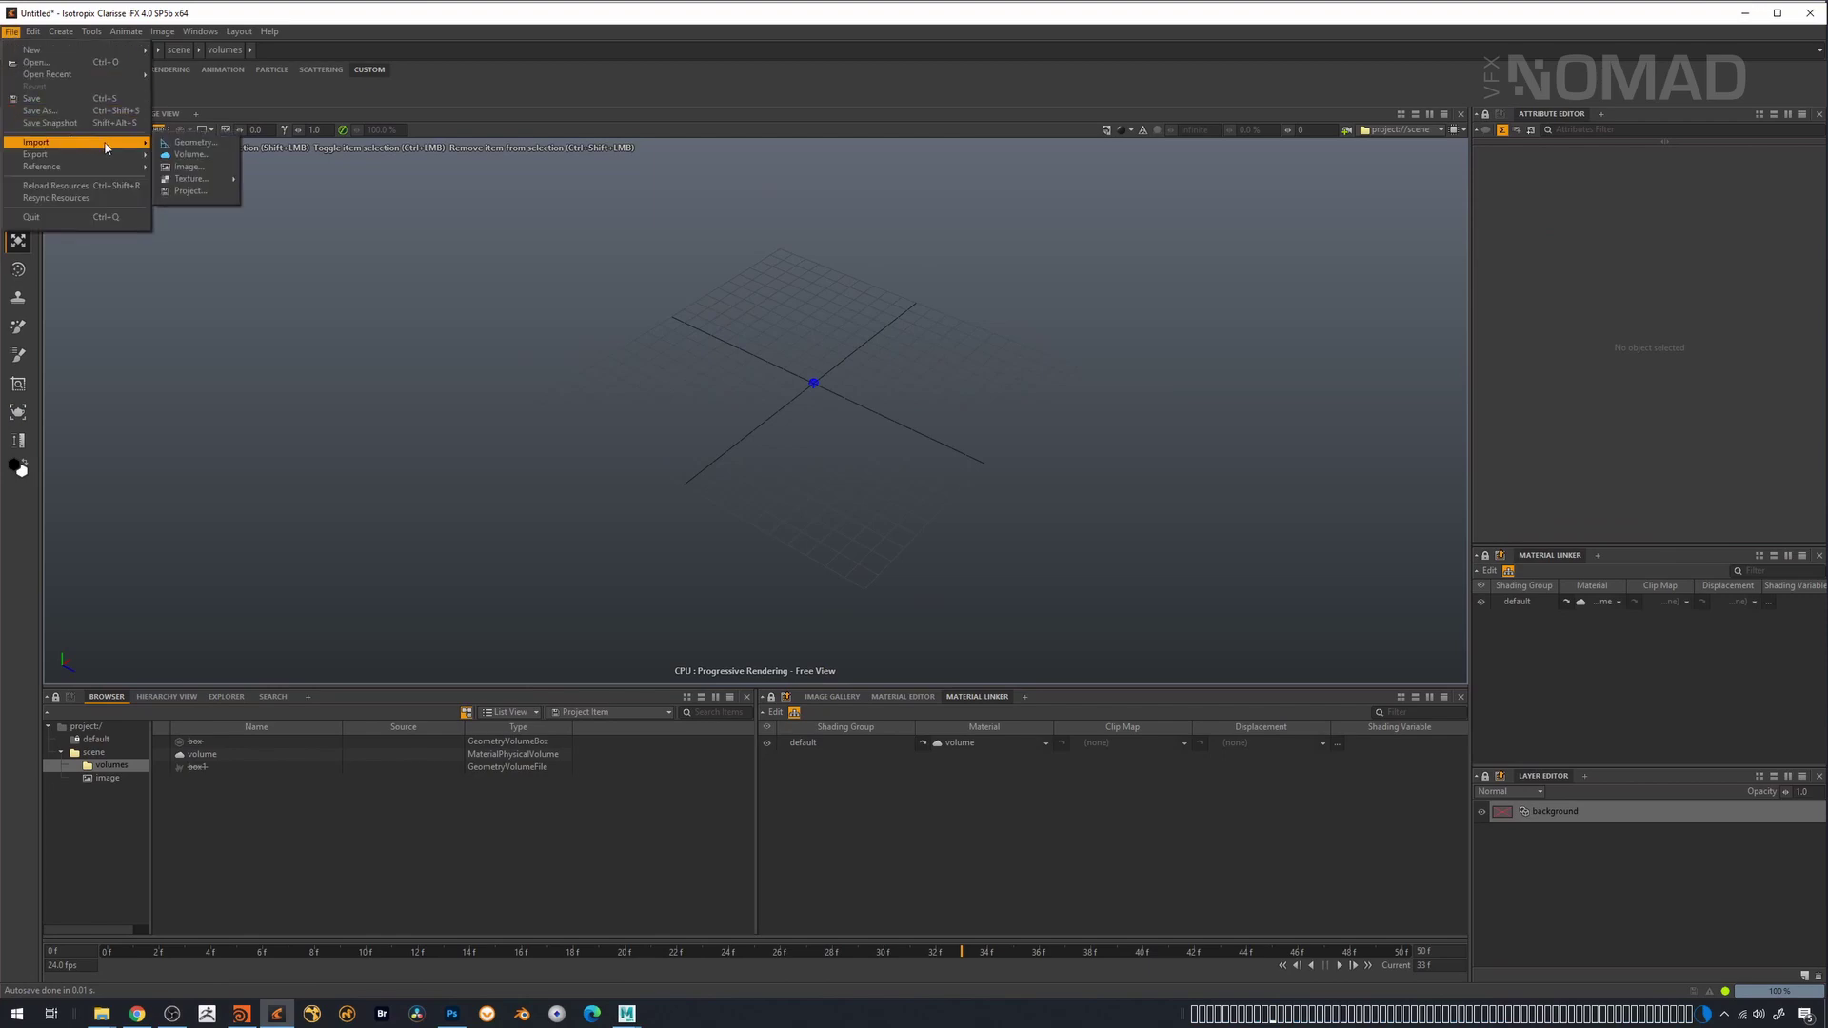
pyautogui.click(194, 154)
pyautogui.click(805, 344)
pyautogui.click(1168, 694)
pyautogui.keyDown('alt'); pyautogui.moveTo(922, 527); pyautogui.dragTo(977, 390); pyautogui.keyUp('alt')
pyautogui.click(929, 367)
pyautogui.press('f')
# - Assign the existing volume material to the flame volume and view it from several angles
pyautogui.click(326, 801)
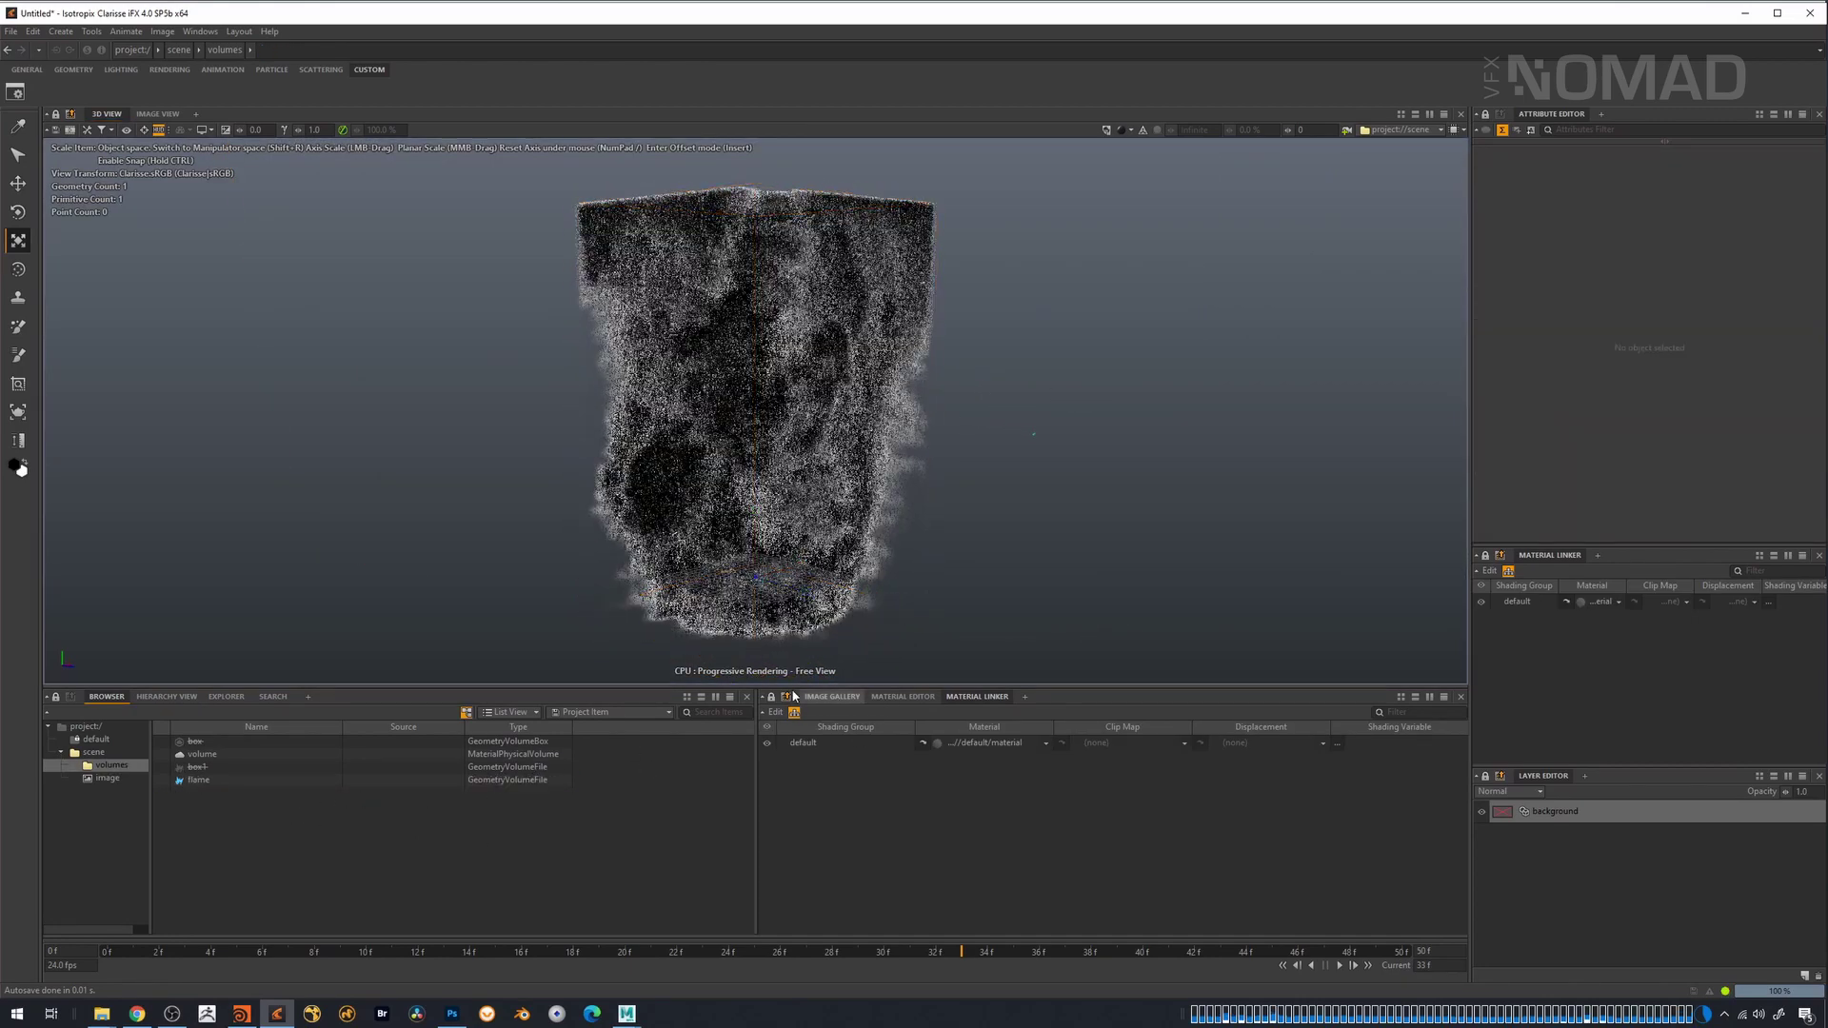
pyautogui.click(195, 781)
pyautogui.moveTo(202, 755); pyautogui.dragTo(1021, 740)
pyautogui.keyDown('alt'); pyautogui.moveTo(1051, 470); pyautogui.dragTo(1139, 461); pyautogui.keyUp('alt')
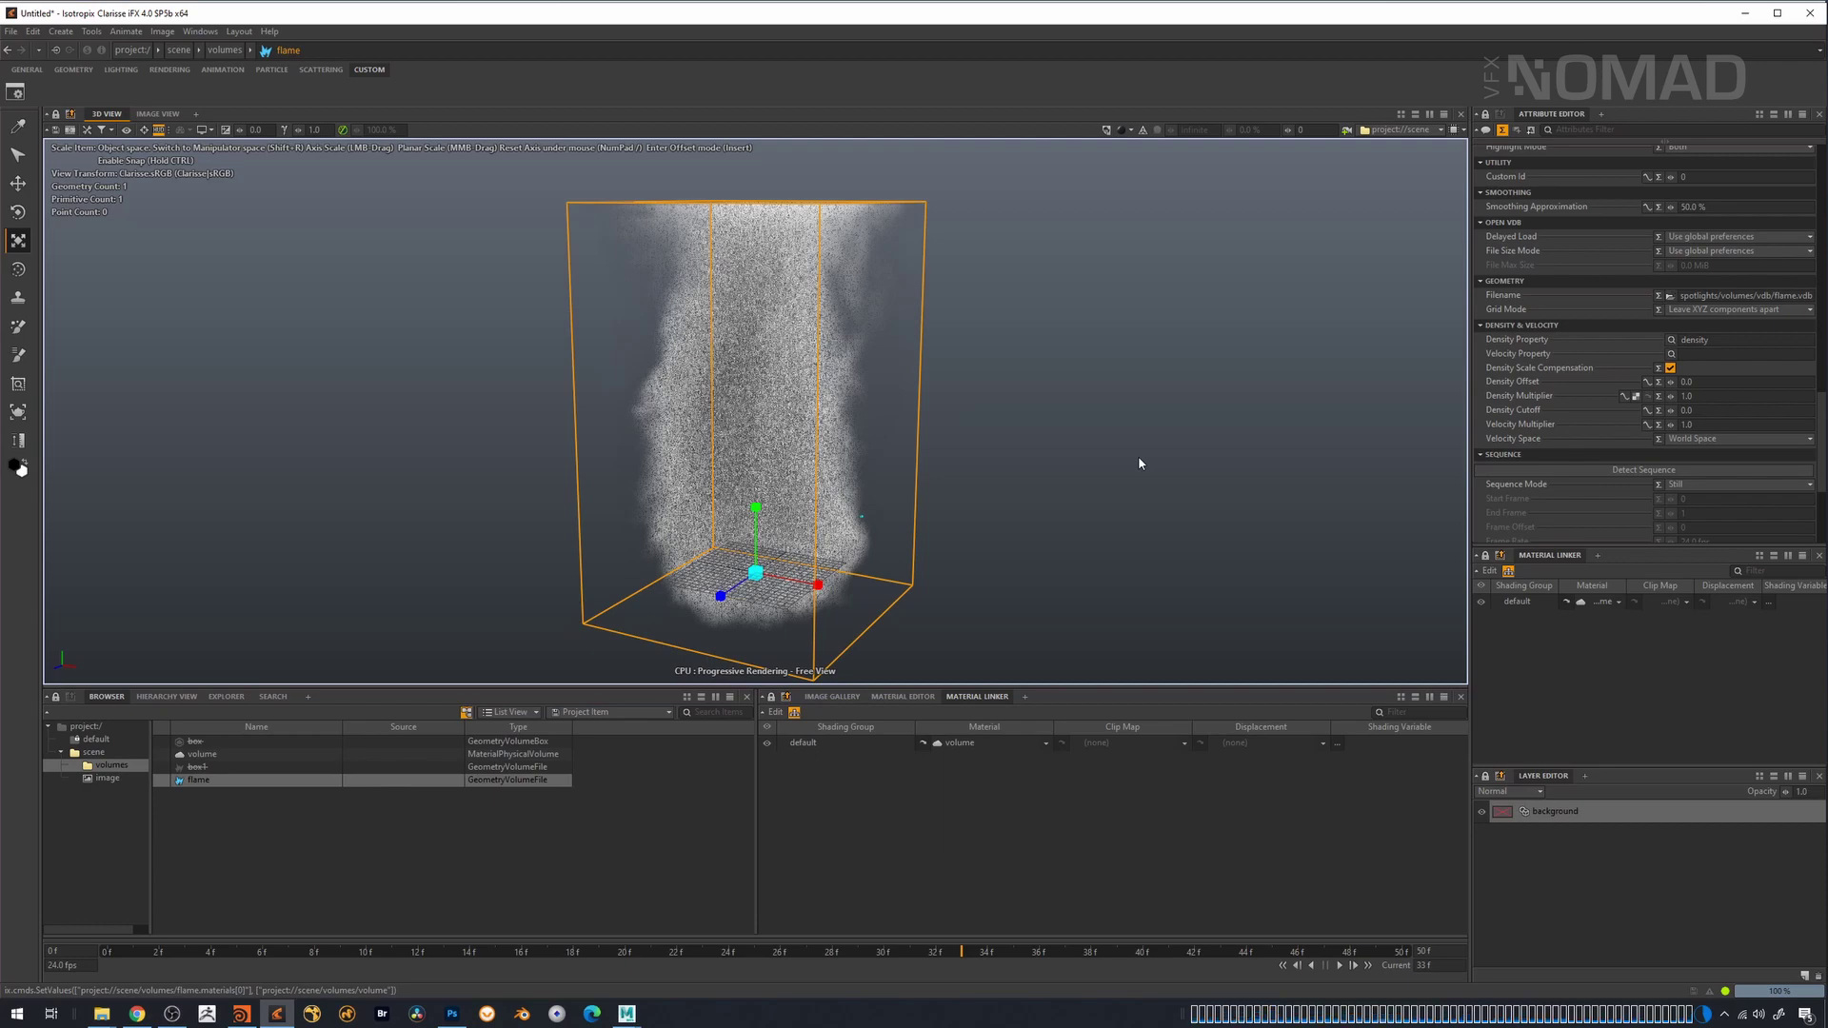
pyautogui.keyDown('alt'); pyautogui.moveTo(1010, 468); pyautogui.dragTo(926, 495); pyautogui.keyUp('alt')
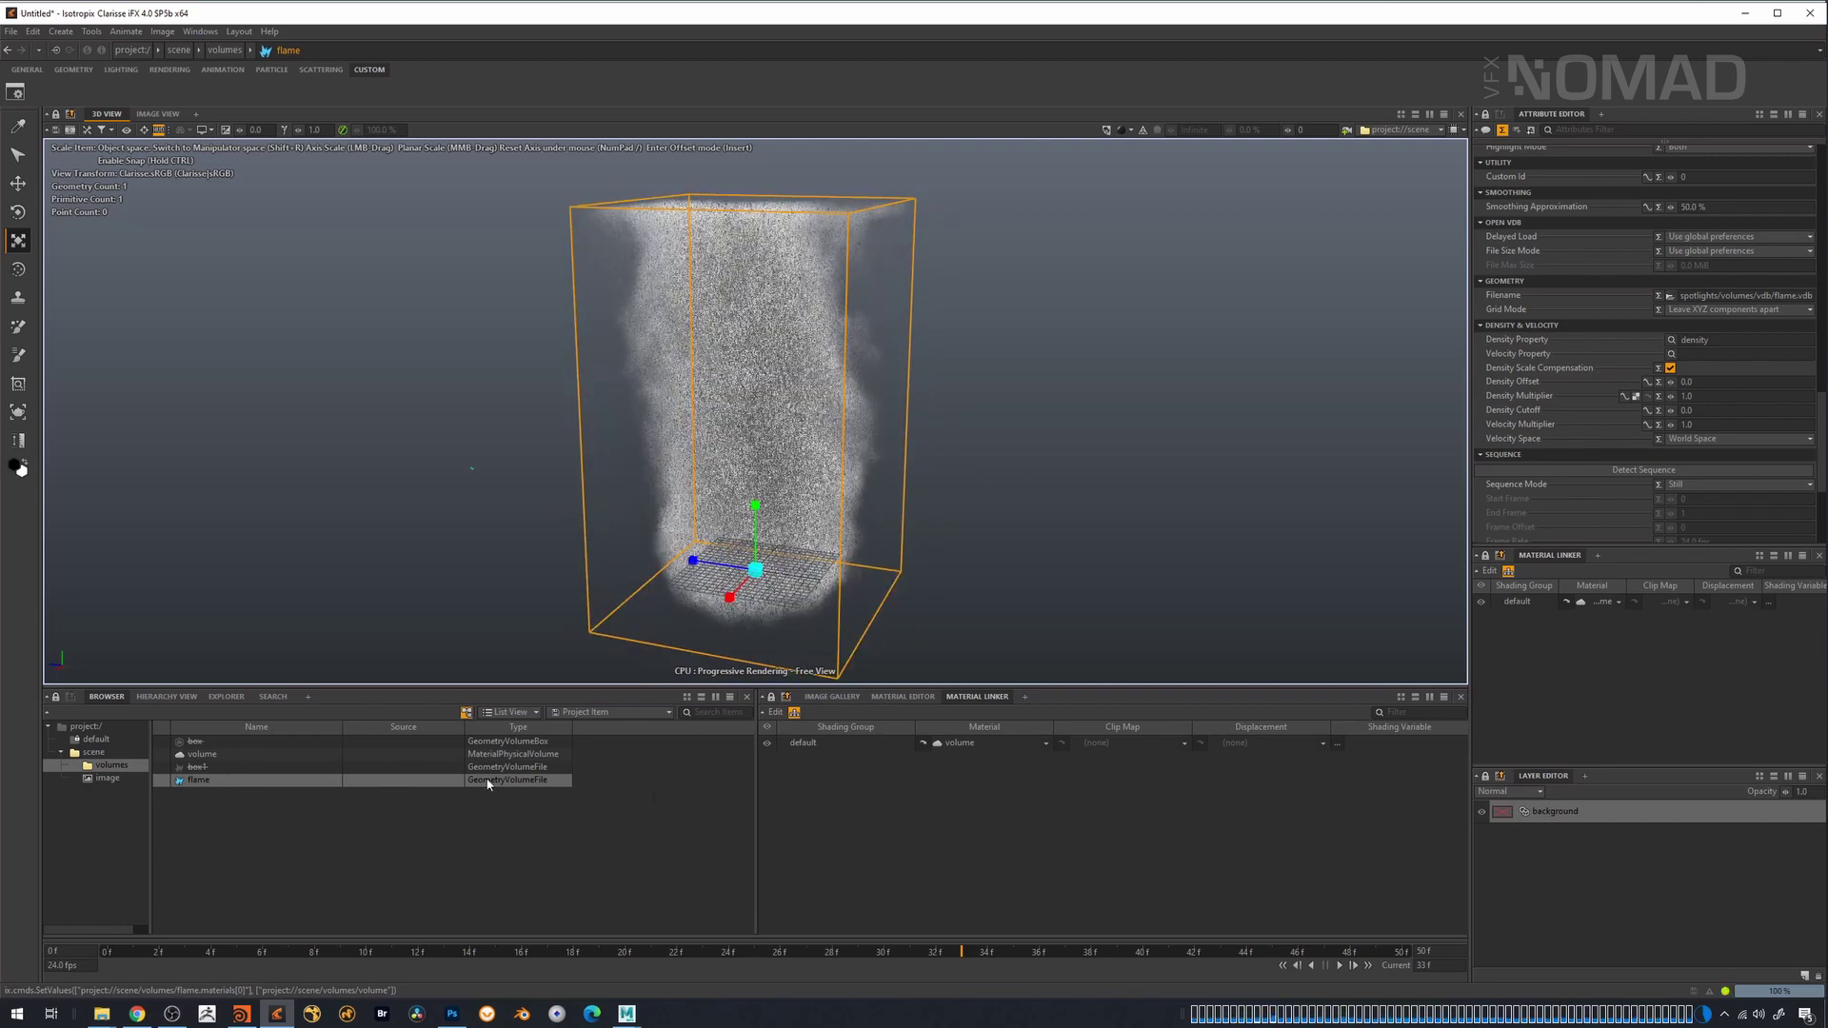
# - Create a new physical Volume material in the volumes context and name it pyro
pyautogui.click(290, 838)
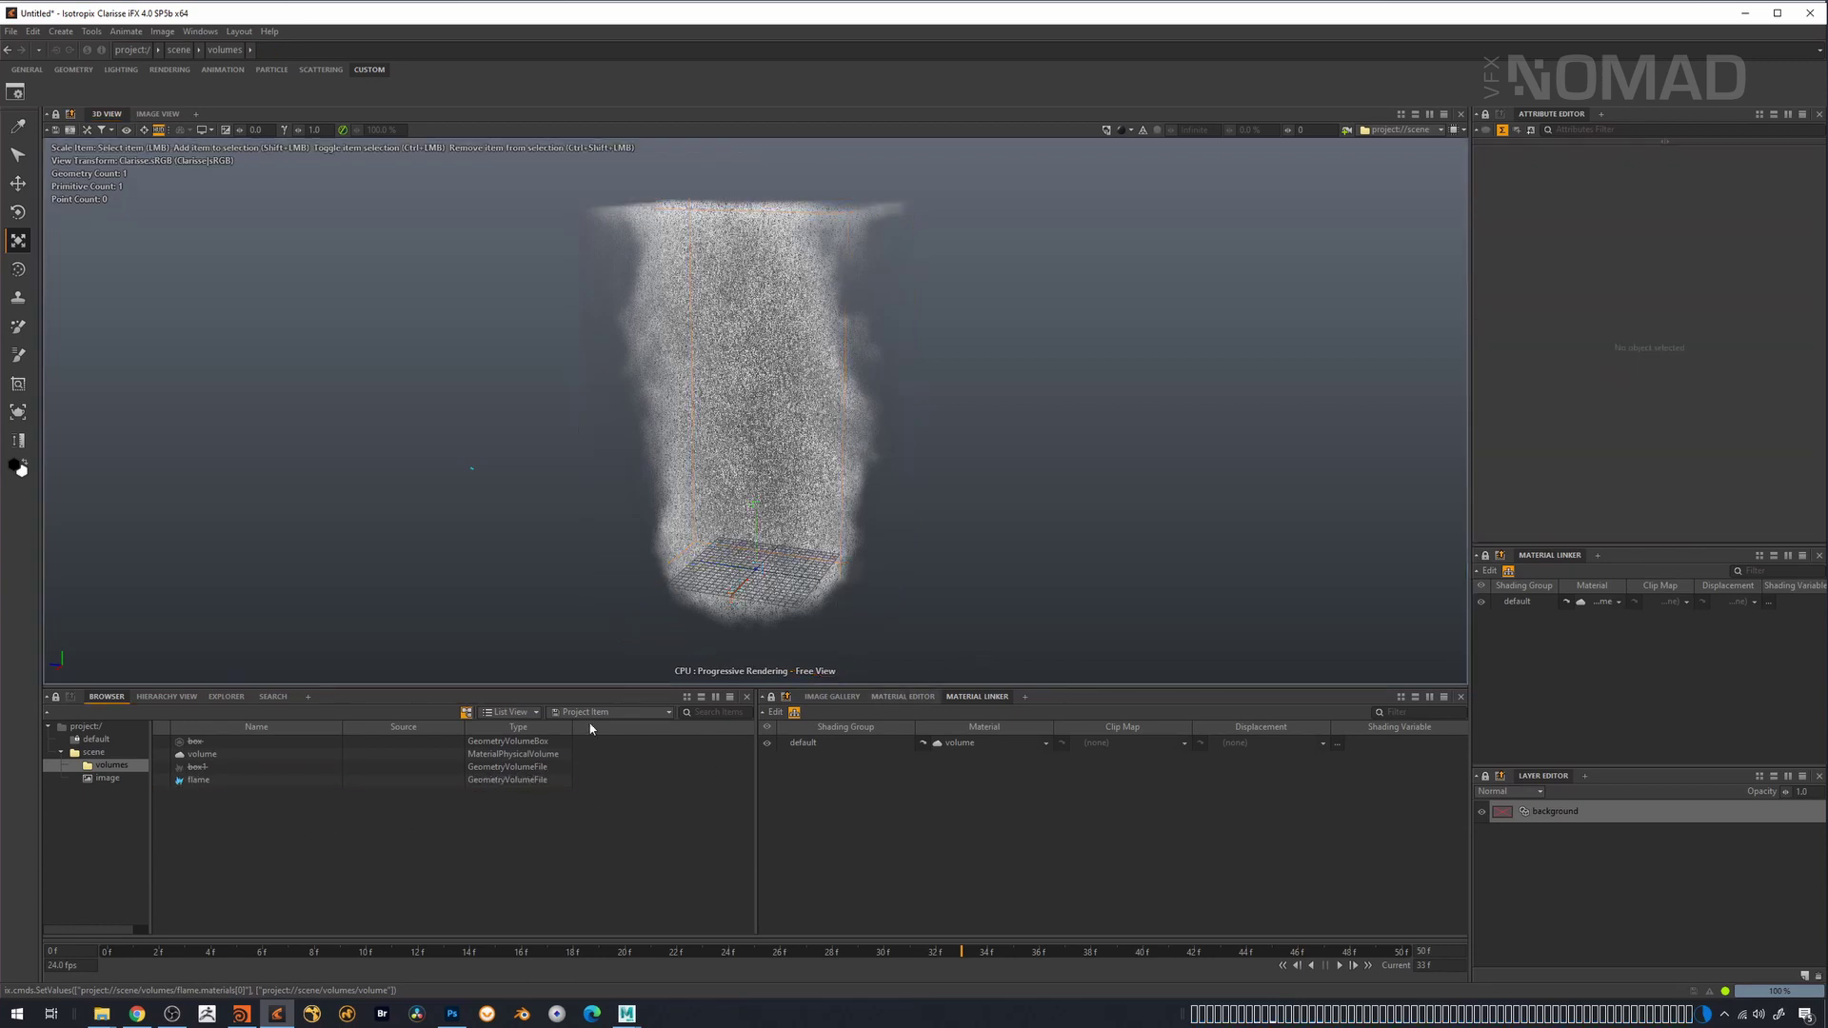
pyautogui.rightClick(270, 831)
pyautogui.write('volume')
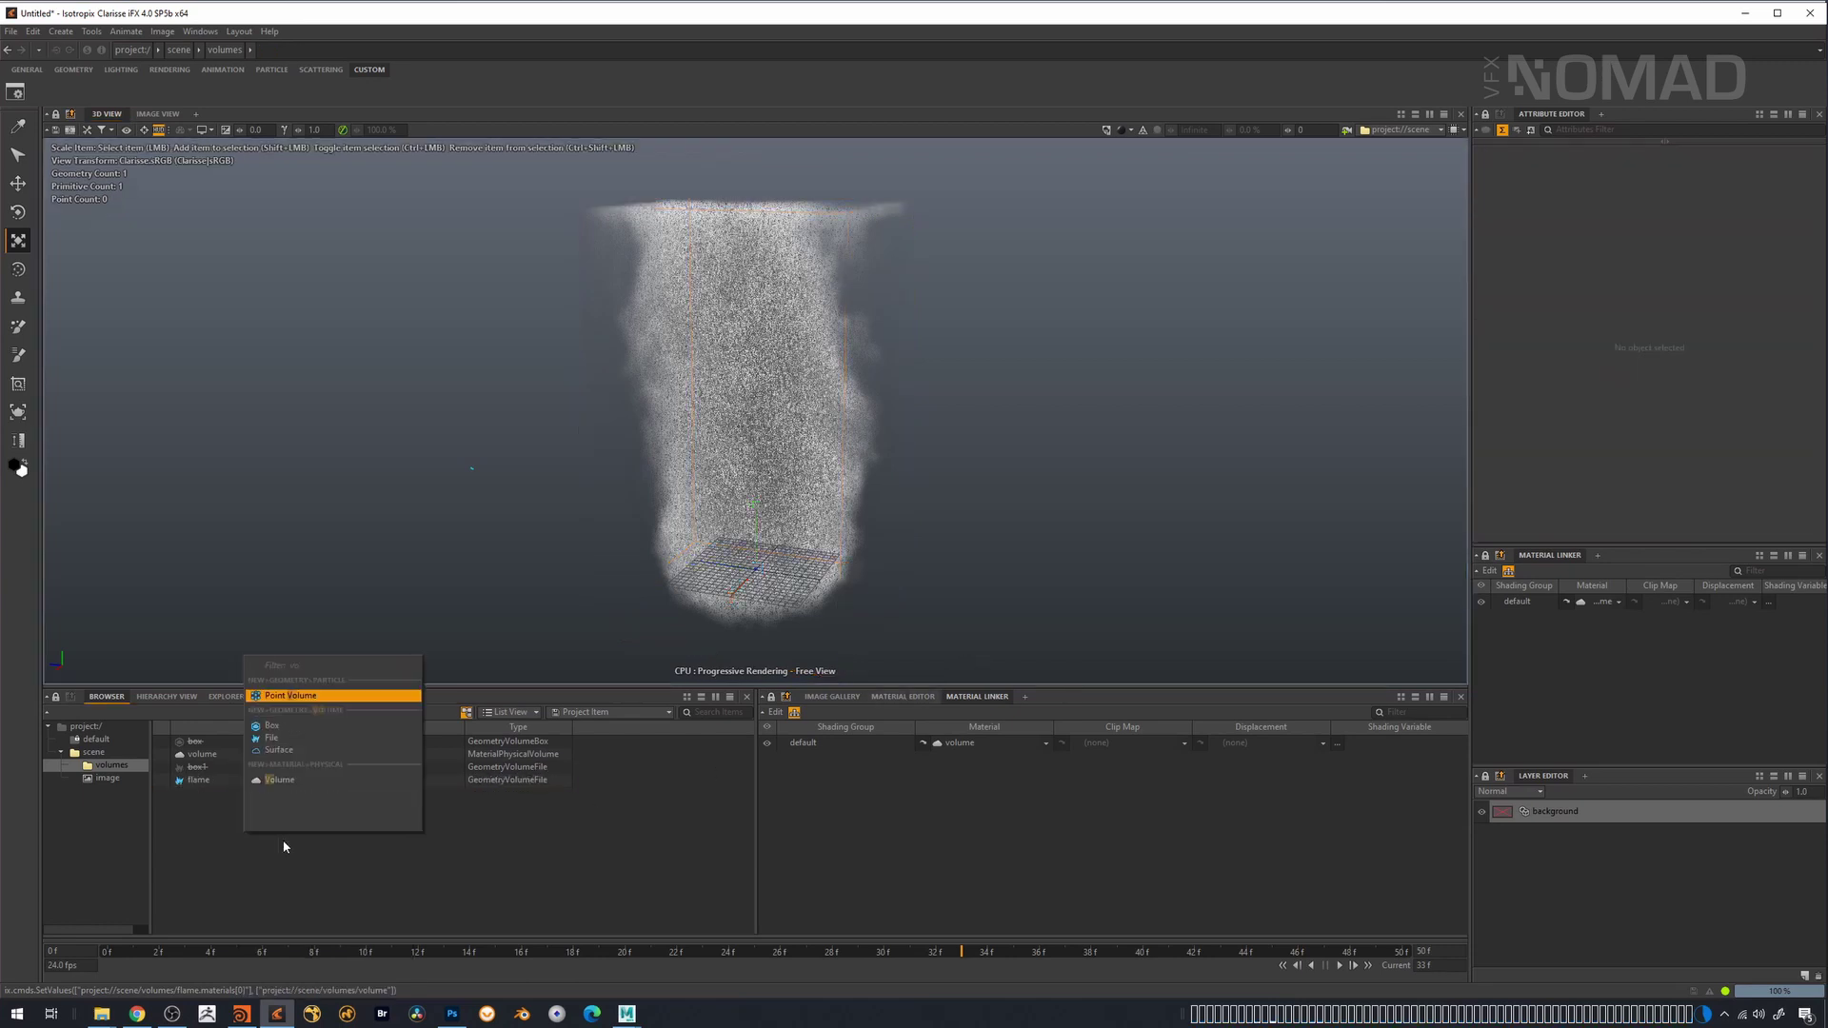
pyautogui.press('Down')
pyautogui.press('Down')
pyautogui.press('Down')
pyautogui.press('Down')
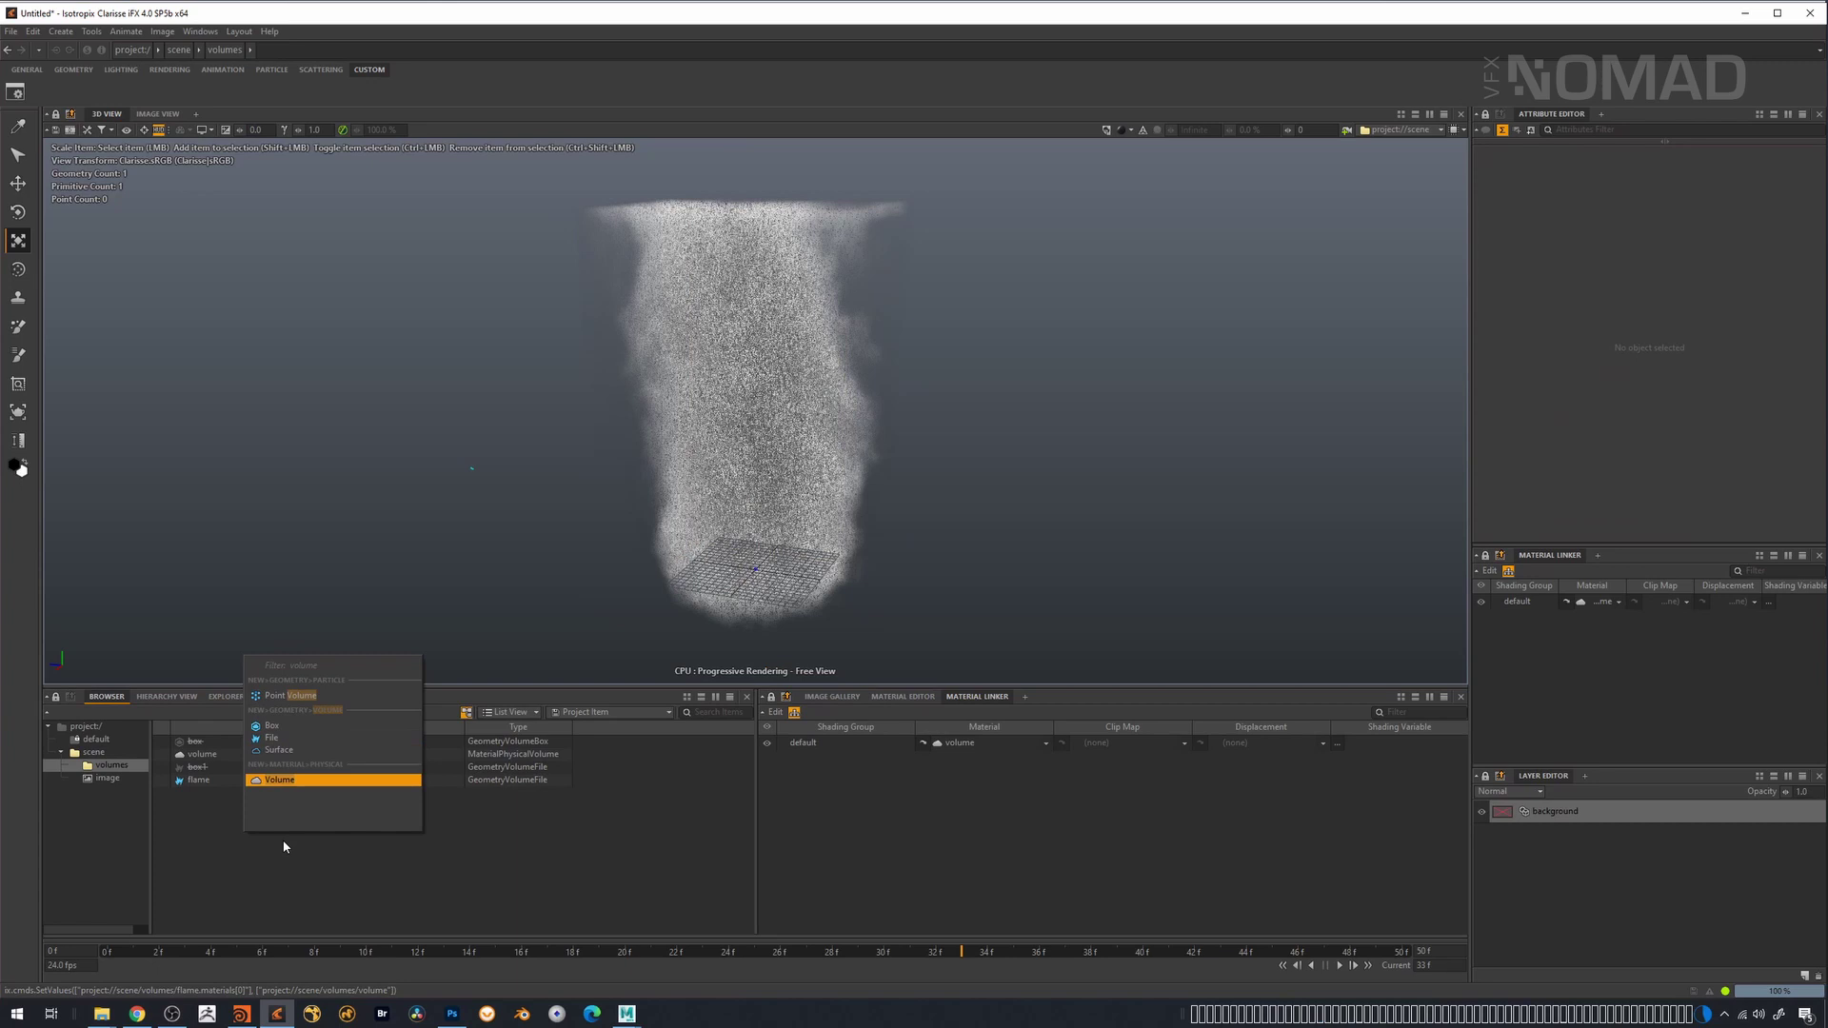
pyautogui.press('Return')
pyautogui.write('py_ro')
pyautogui.press('Return')
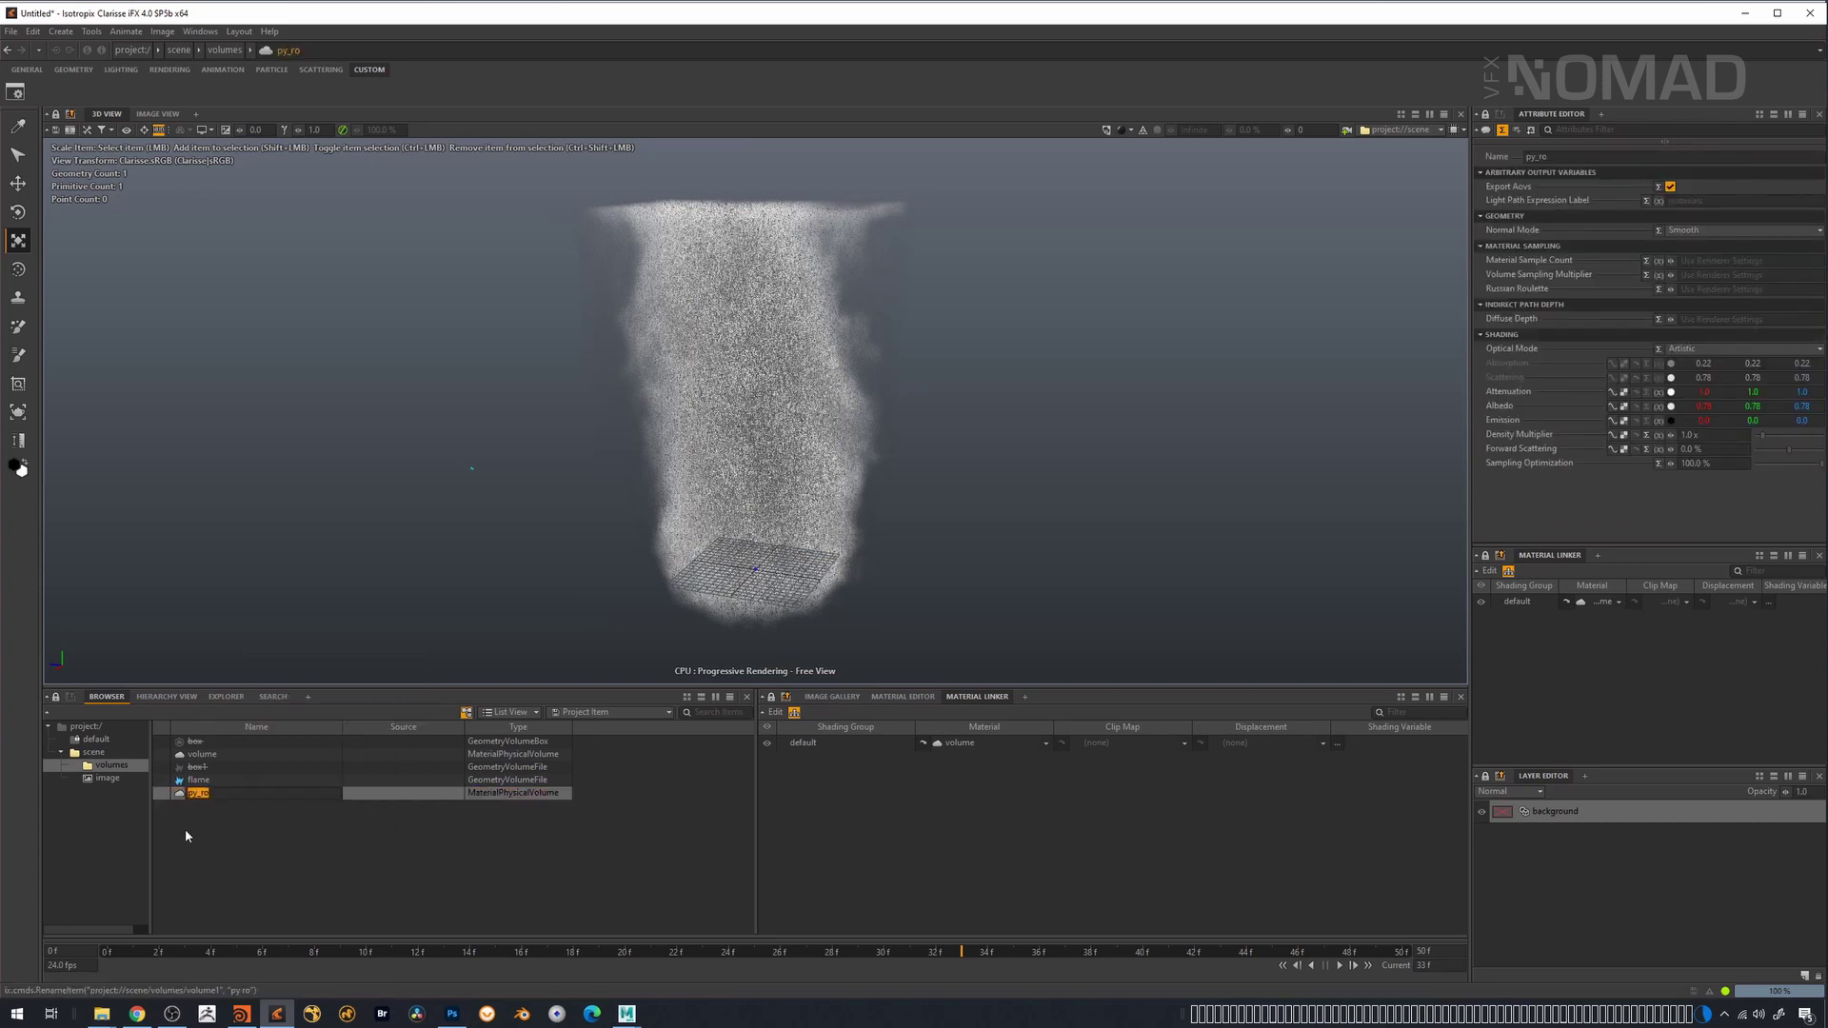
pyautogui.press('BackSpace')
pyautogui.press('Return')
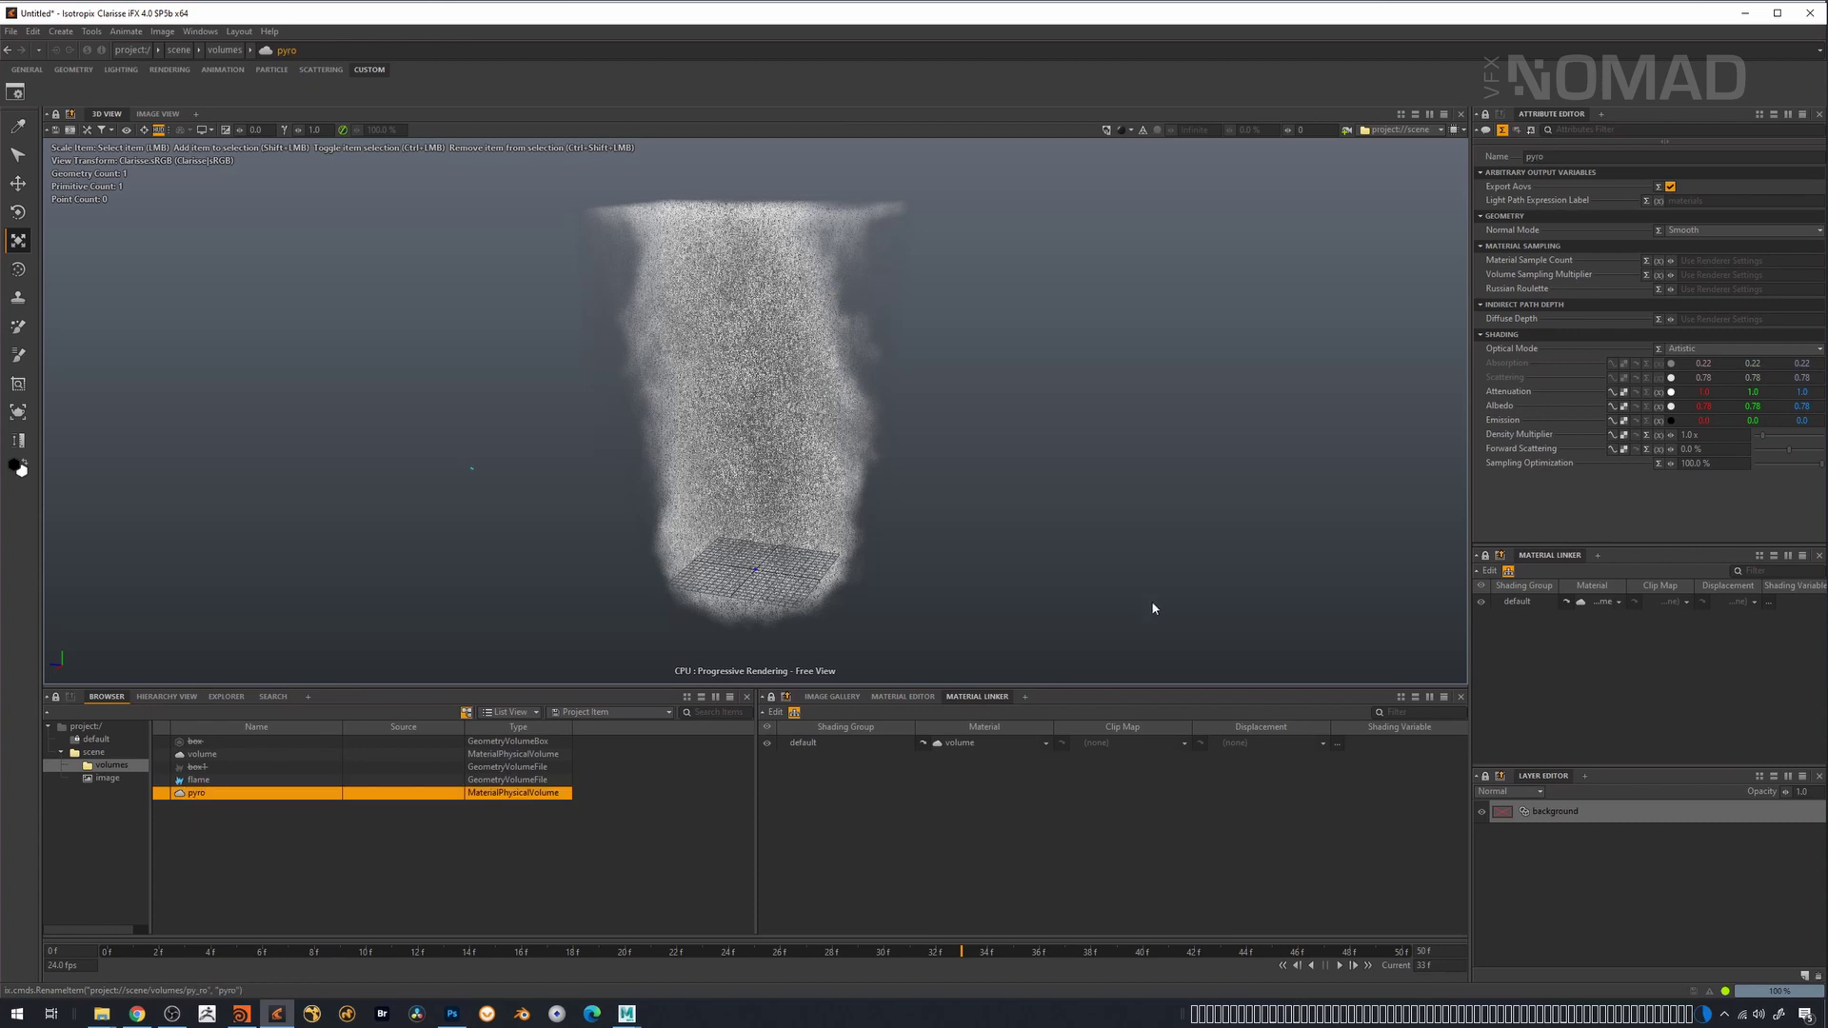
# - Assign the pyro material to the flame volume and show pyro in the Material Editor
pyautogui.click(240, 781)
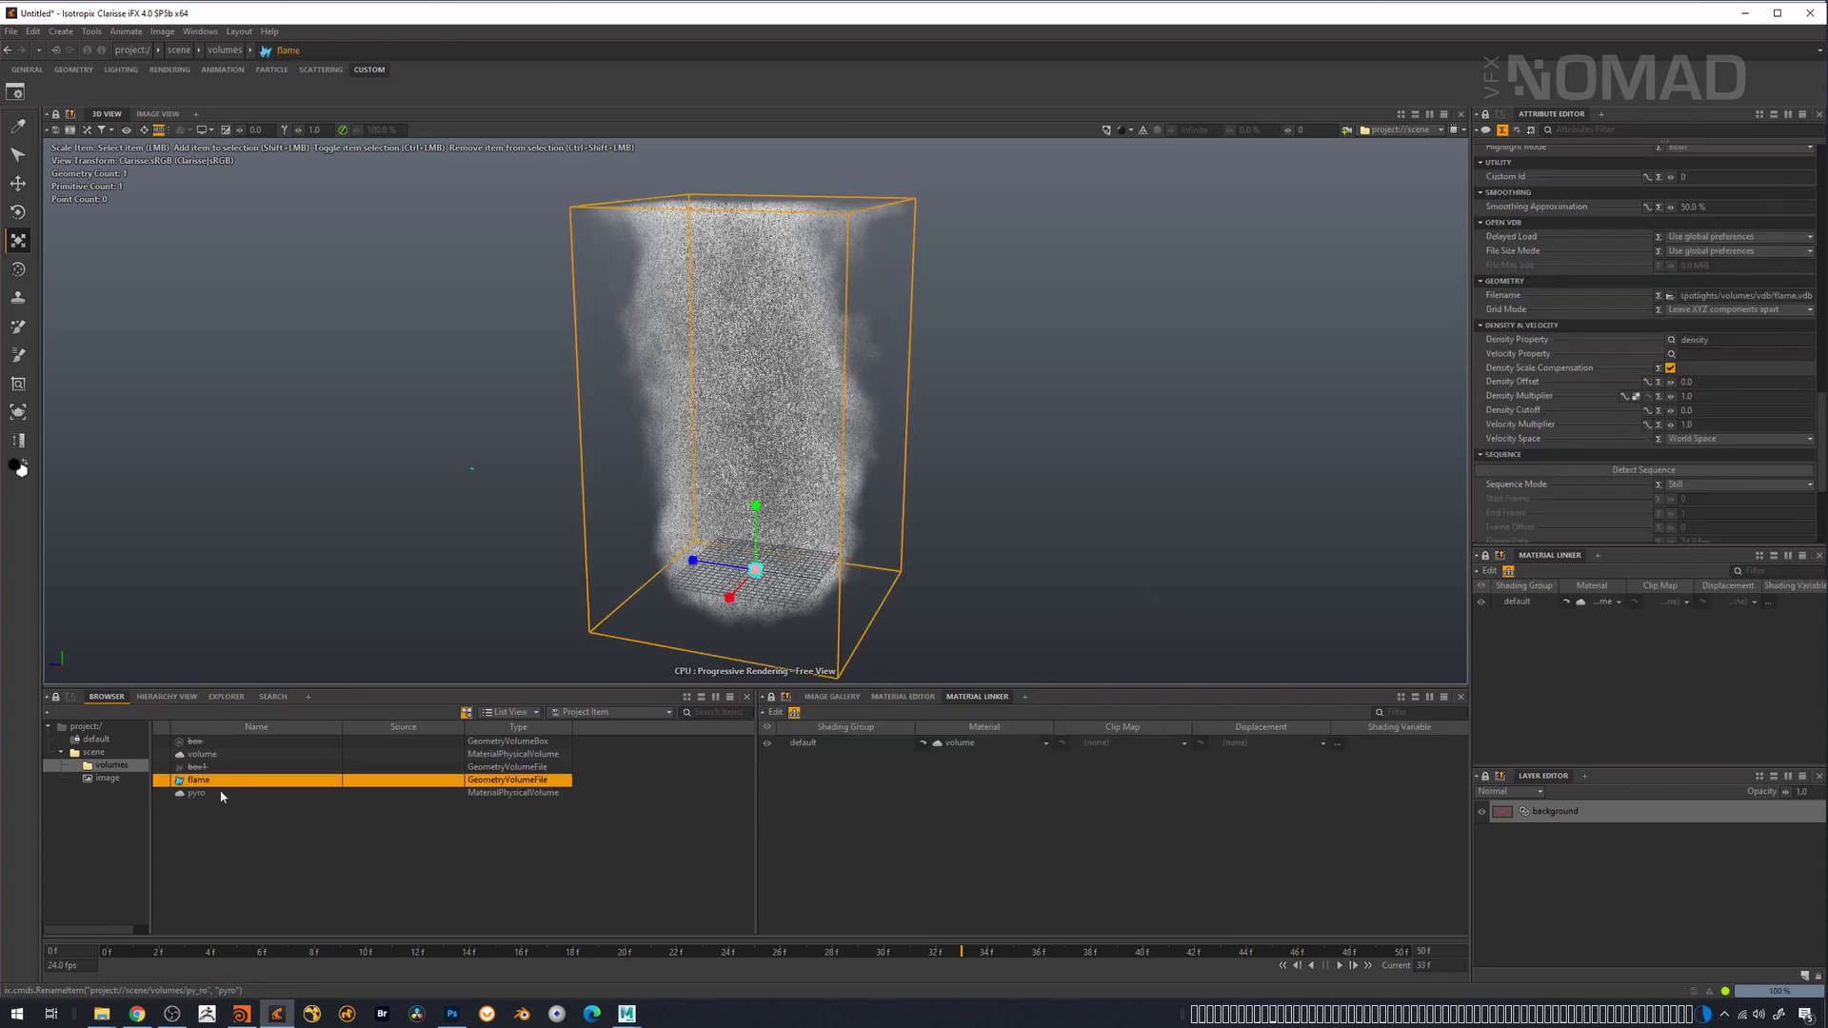
pyautogui.moveTo(199, 798); pyautogui.dragTo(991, 743)
pyautogui.click(230, 791)
pyautogui.click(907, 697)
pyautogui.moveTo(1181, 795); pyautogui.dragTo(1306, 780)
# - Add an Extract Property texture node and place it to the left of the pyro material node
pyautogui.click(1162, 795)
pyautogui.press('Tab')
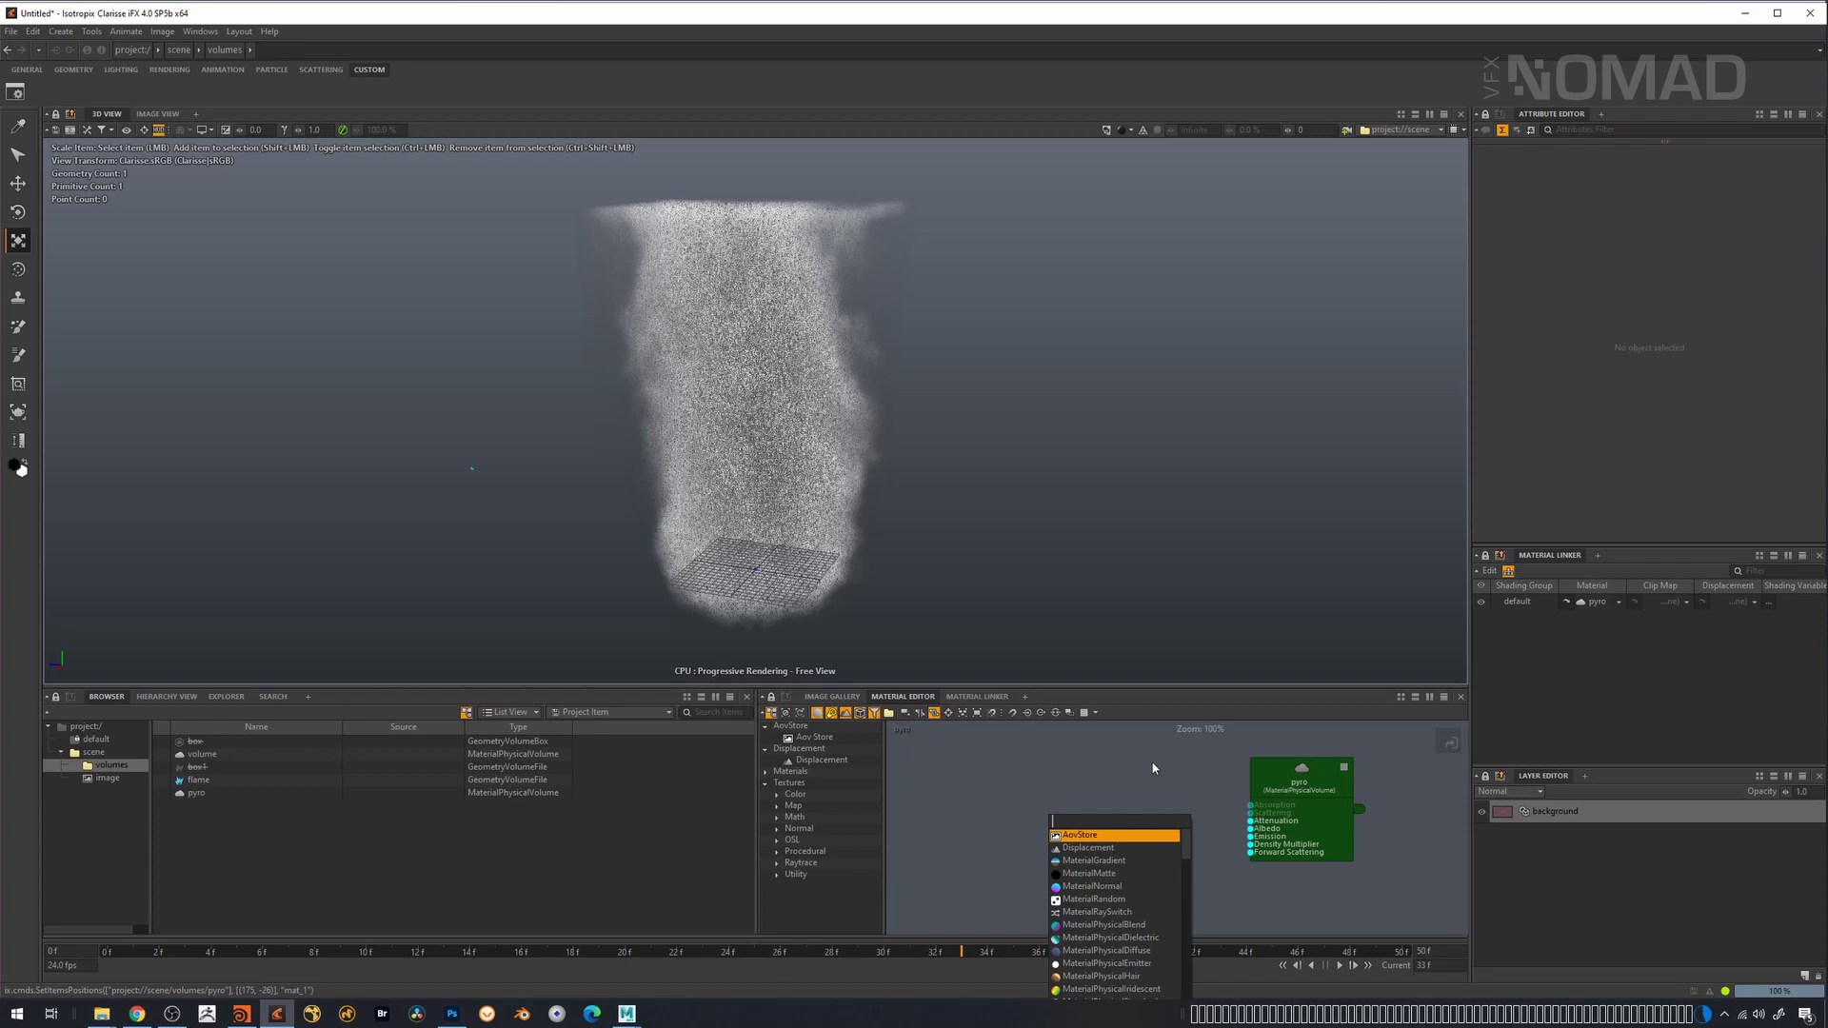
pyautogui.write('attr')
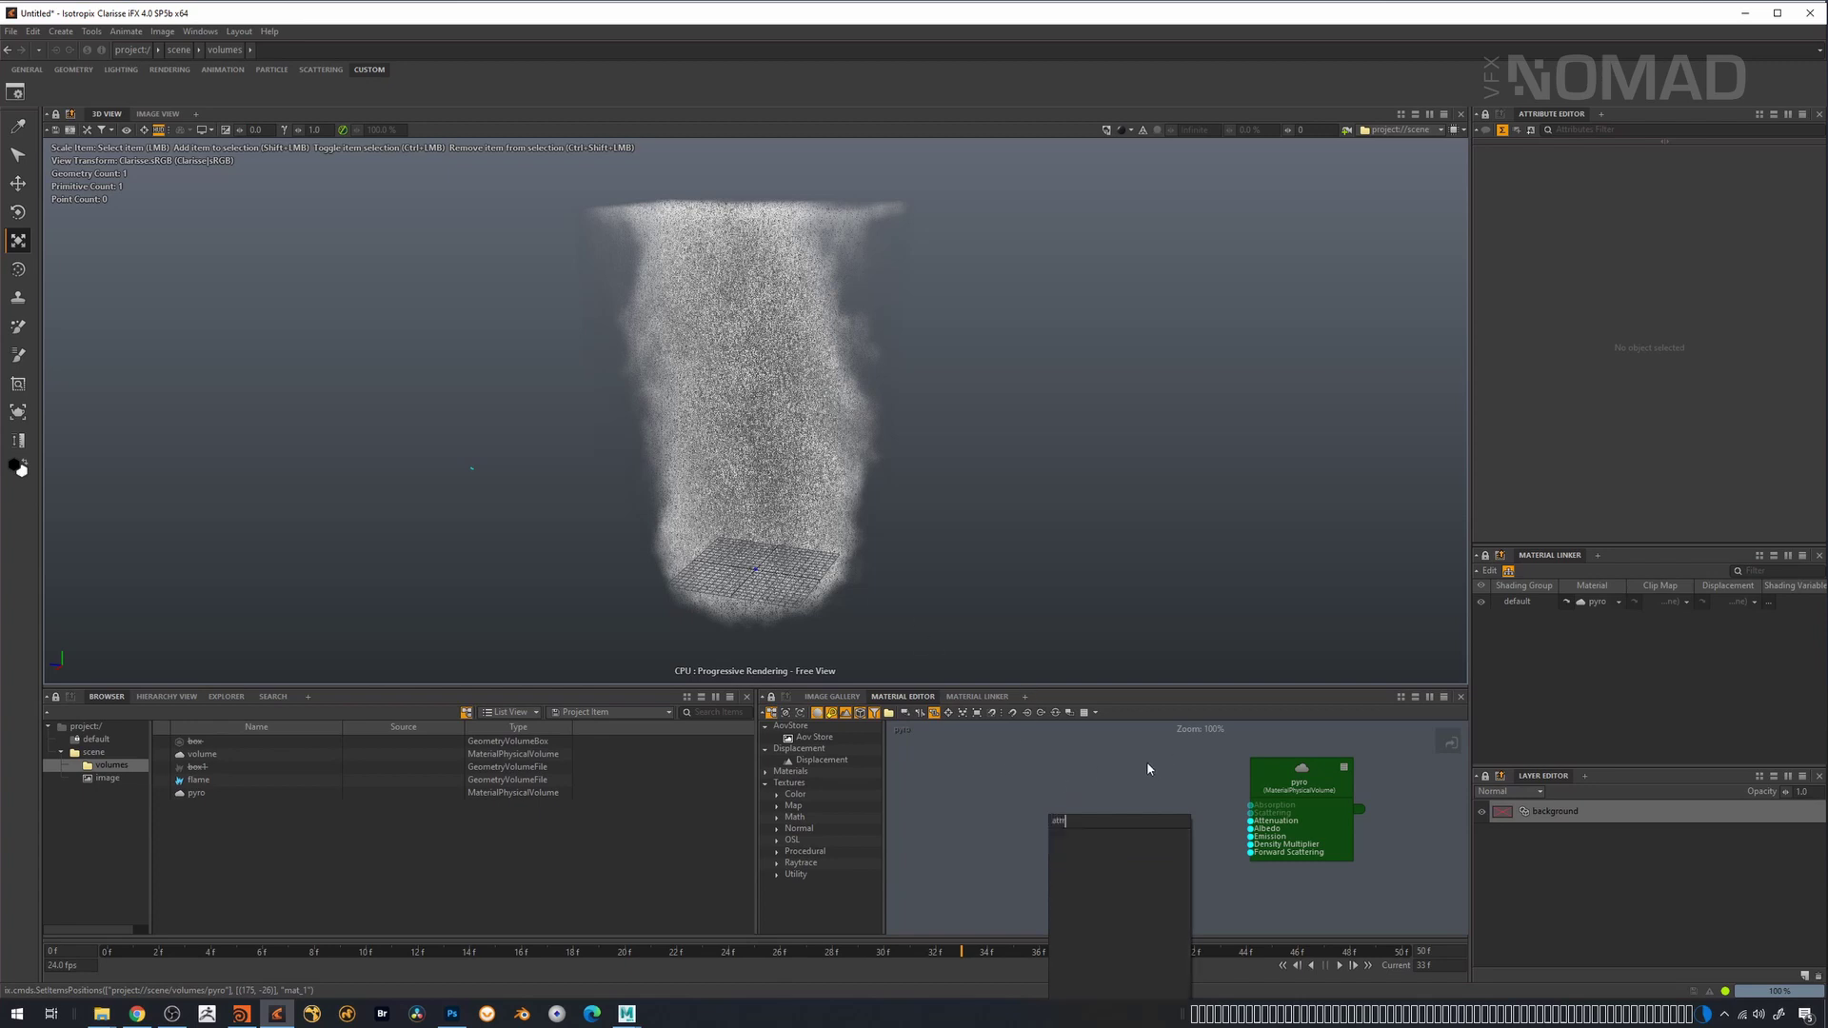
pyautogui.press('BackSpace')
pyautogui.press('BackSpace')
pyautogui.press('BackSpace')
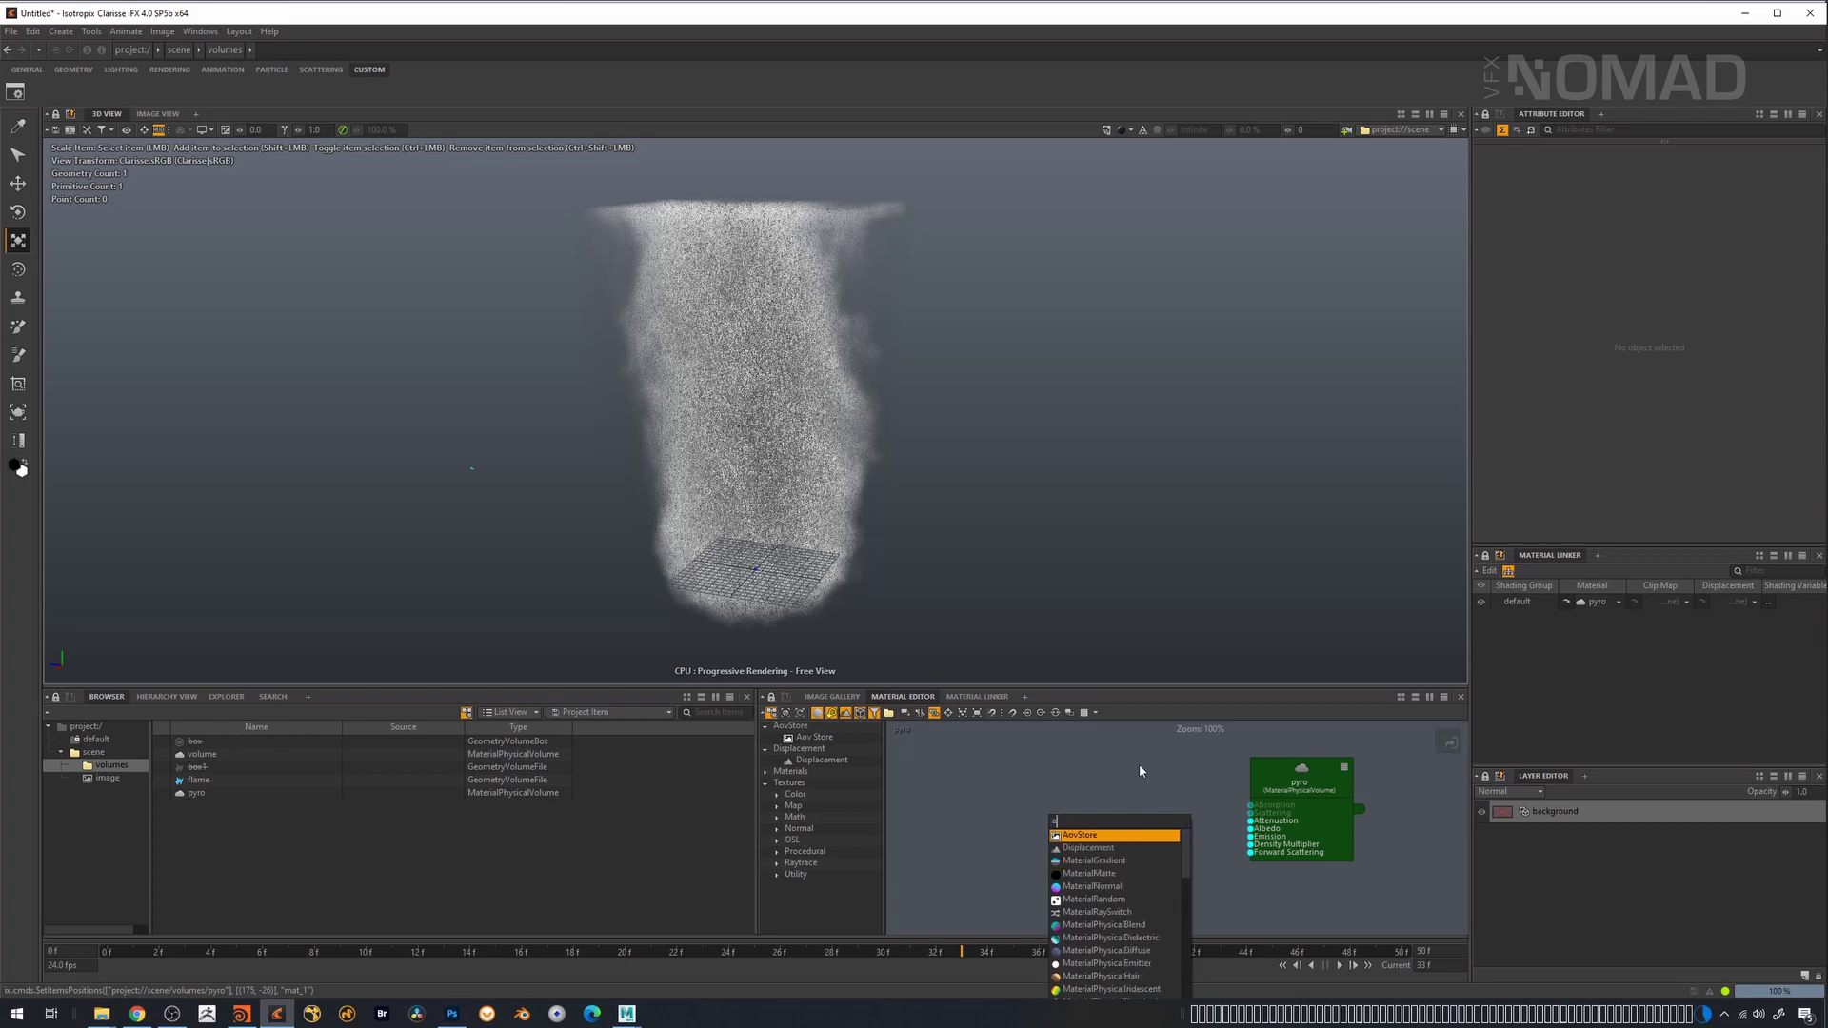
pyautogui.write('extra')
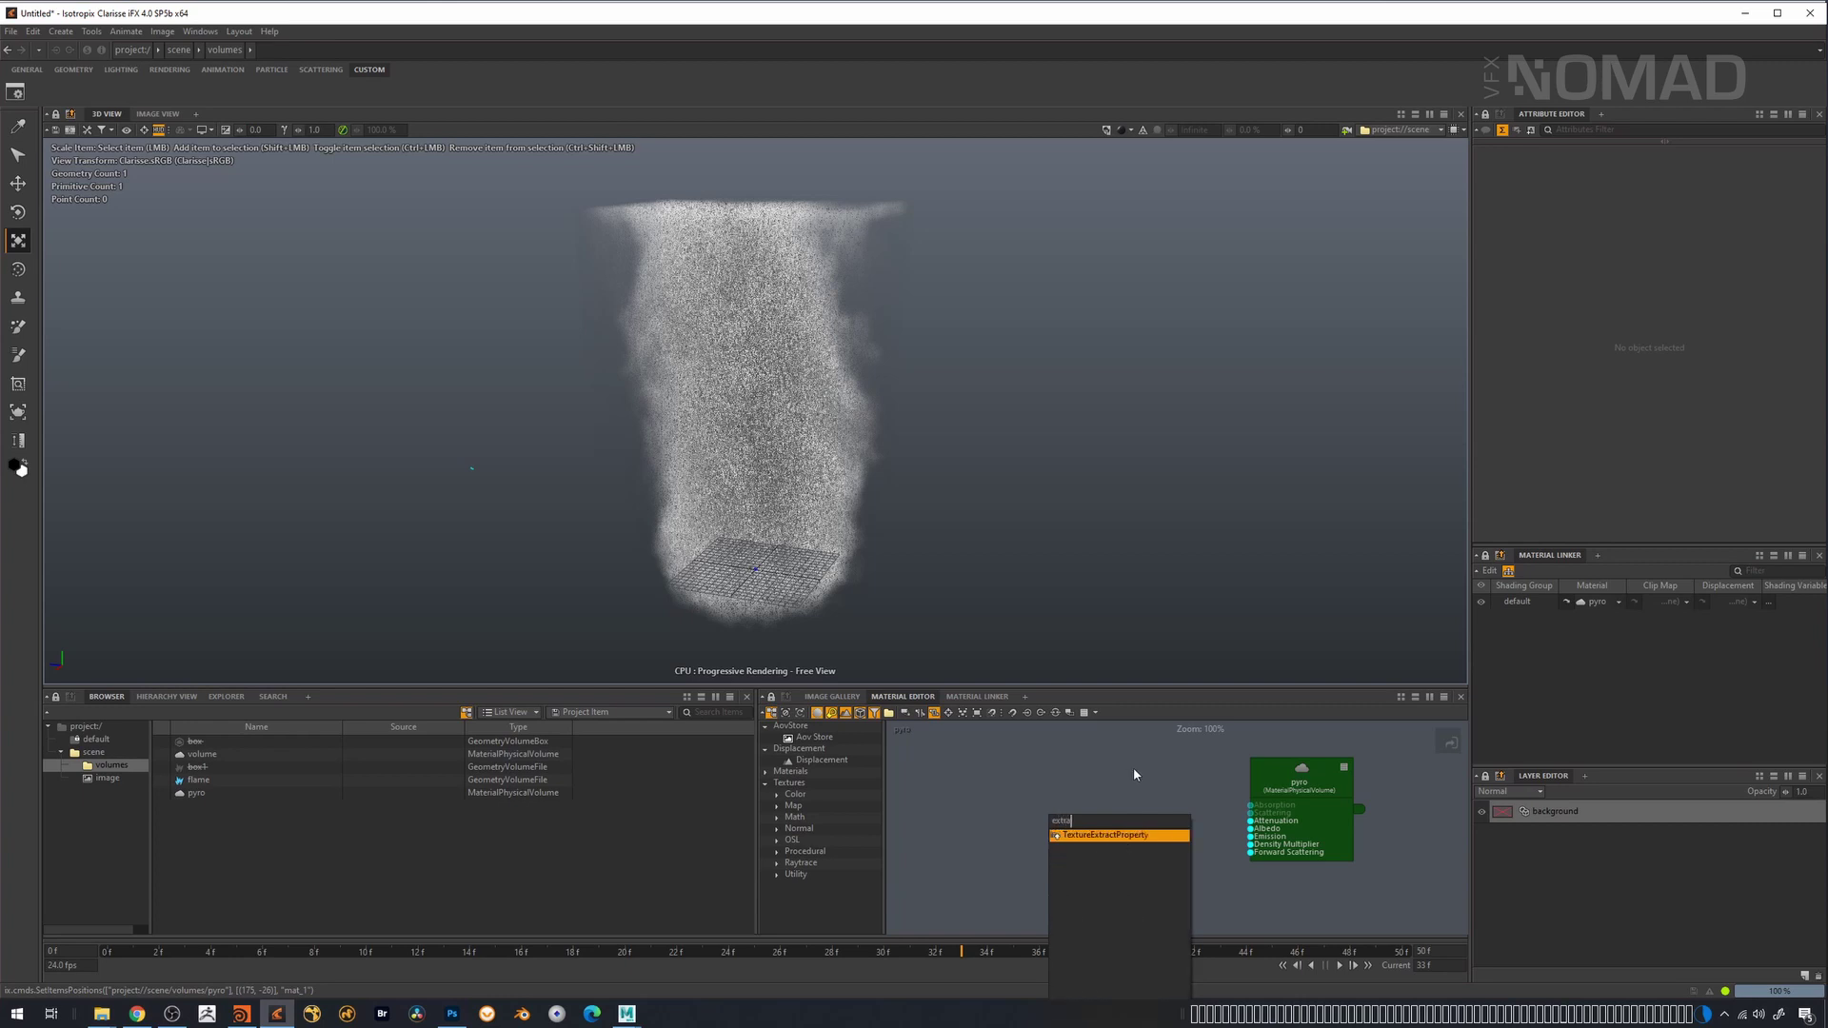
pyautogui.press('Return')
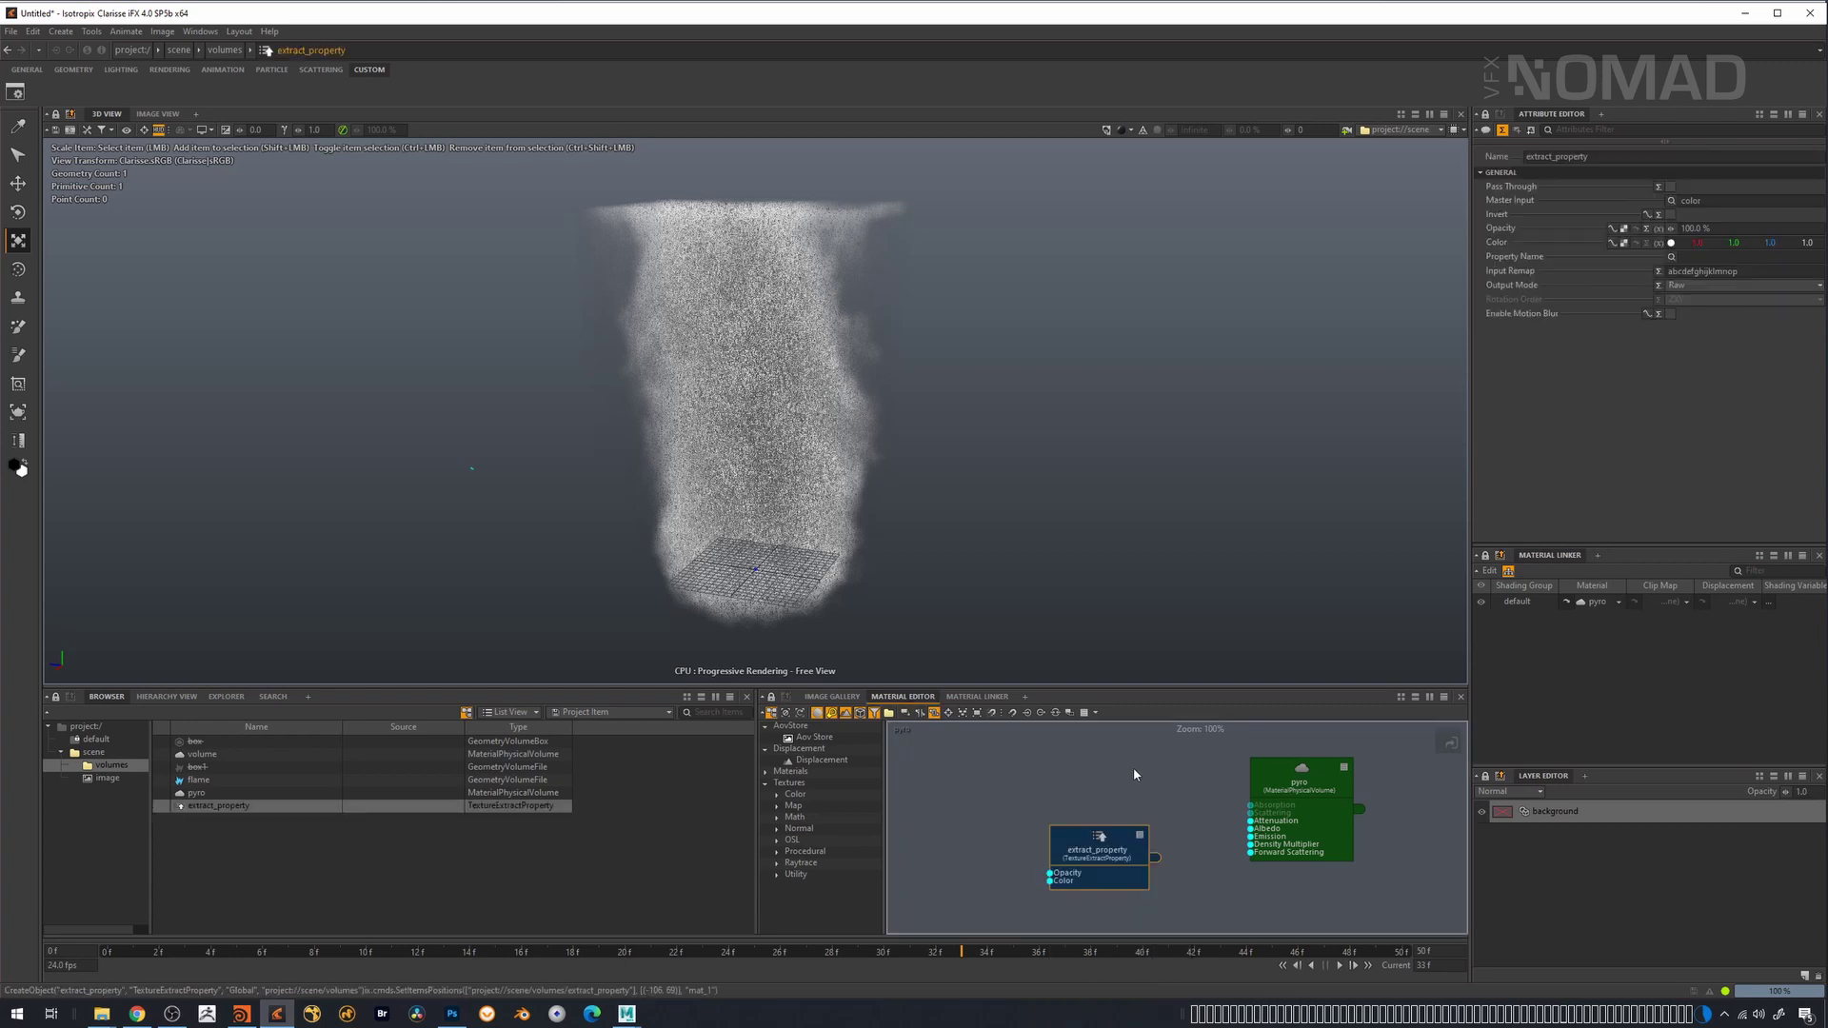
pyautogui.moveTo(1097, 838); pyautogui.dragTo(973, 757)
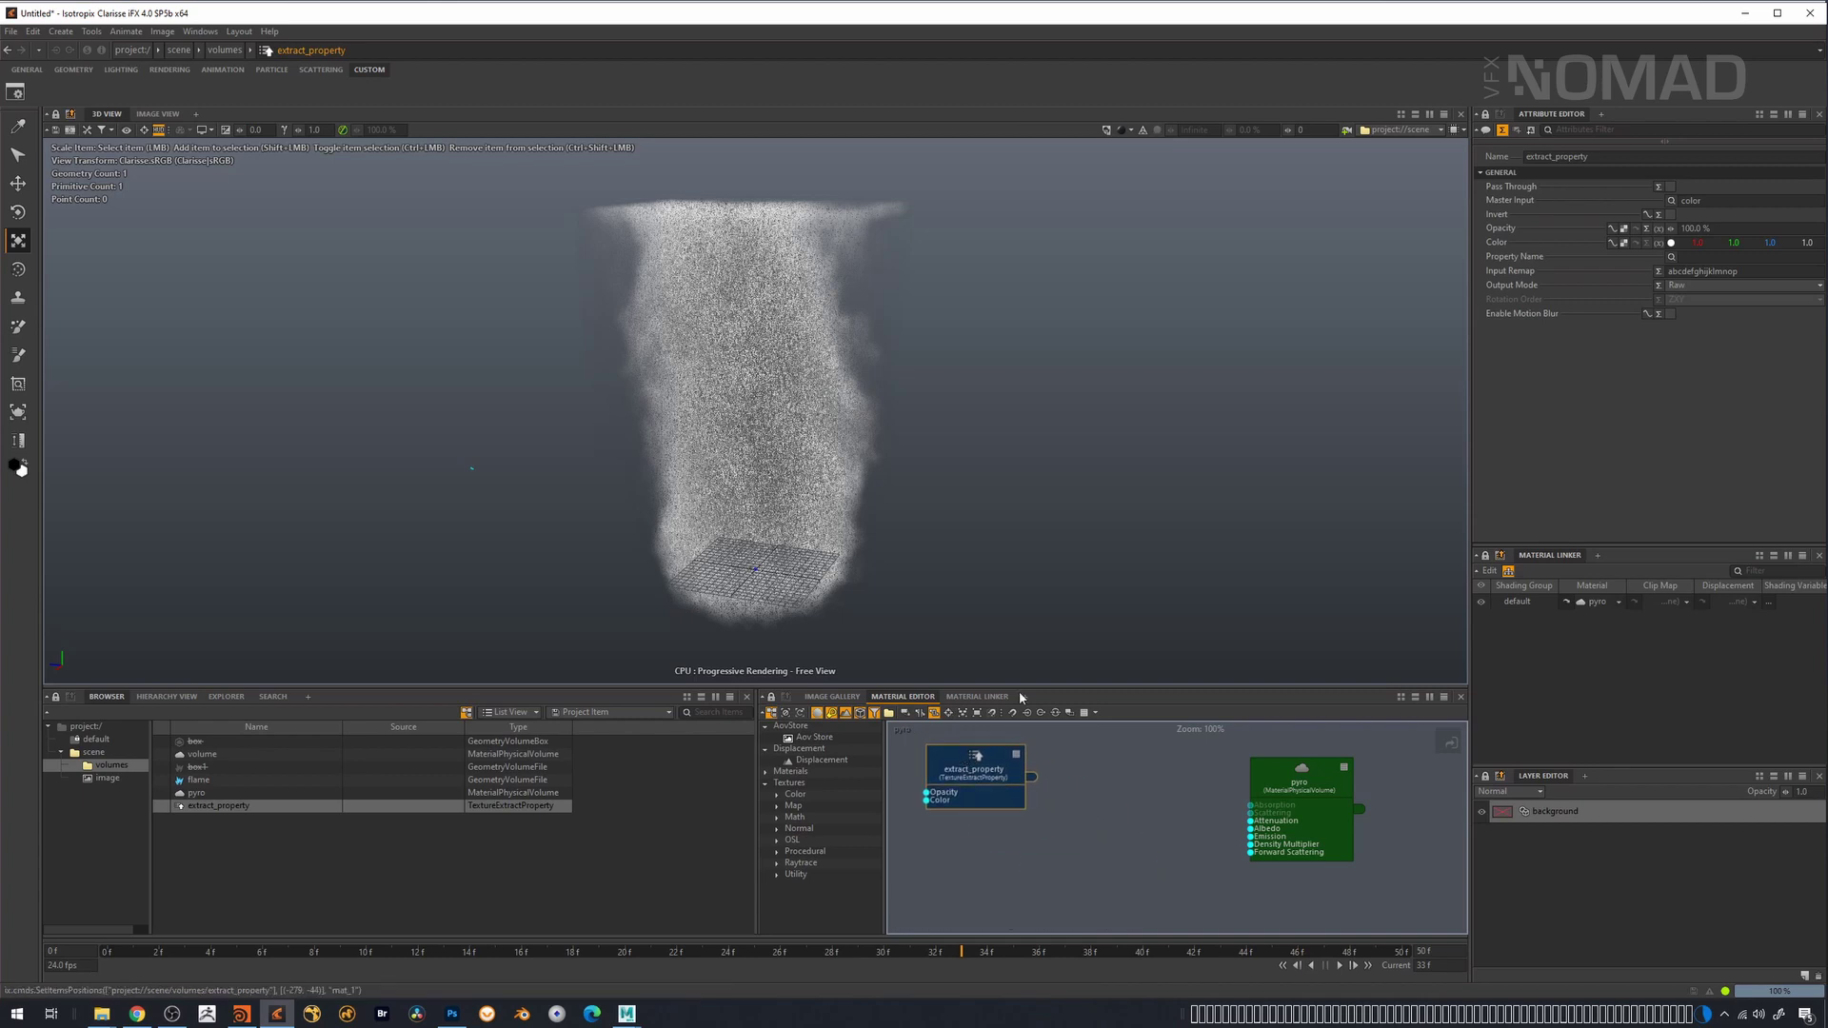
# - Set the Extract Property node to read the temperature field and connect it to the pyro material's Emission
pyautogui.click(1673, 258)
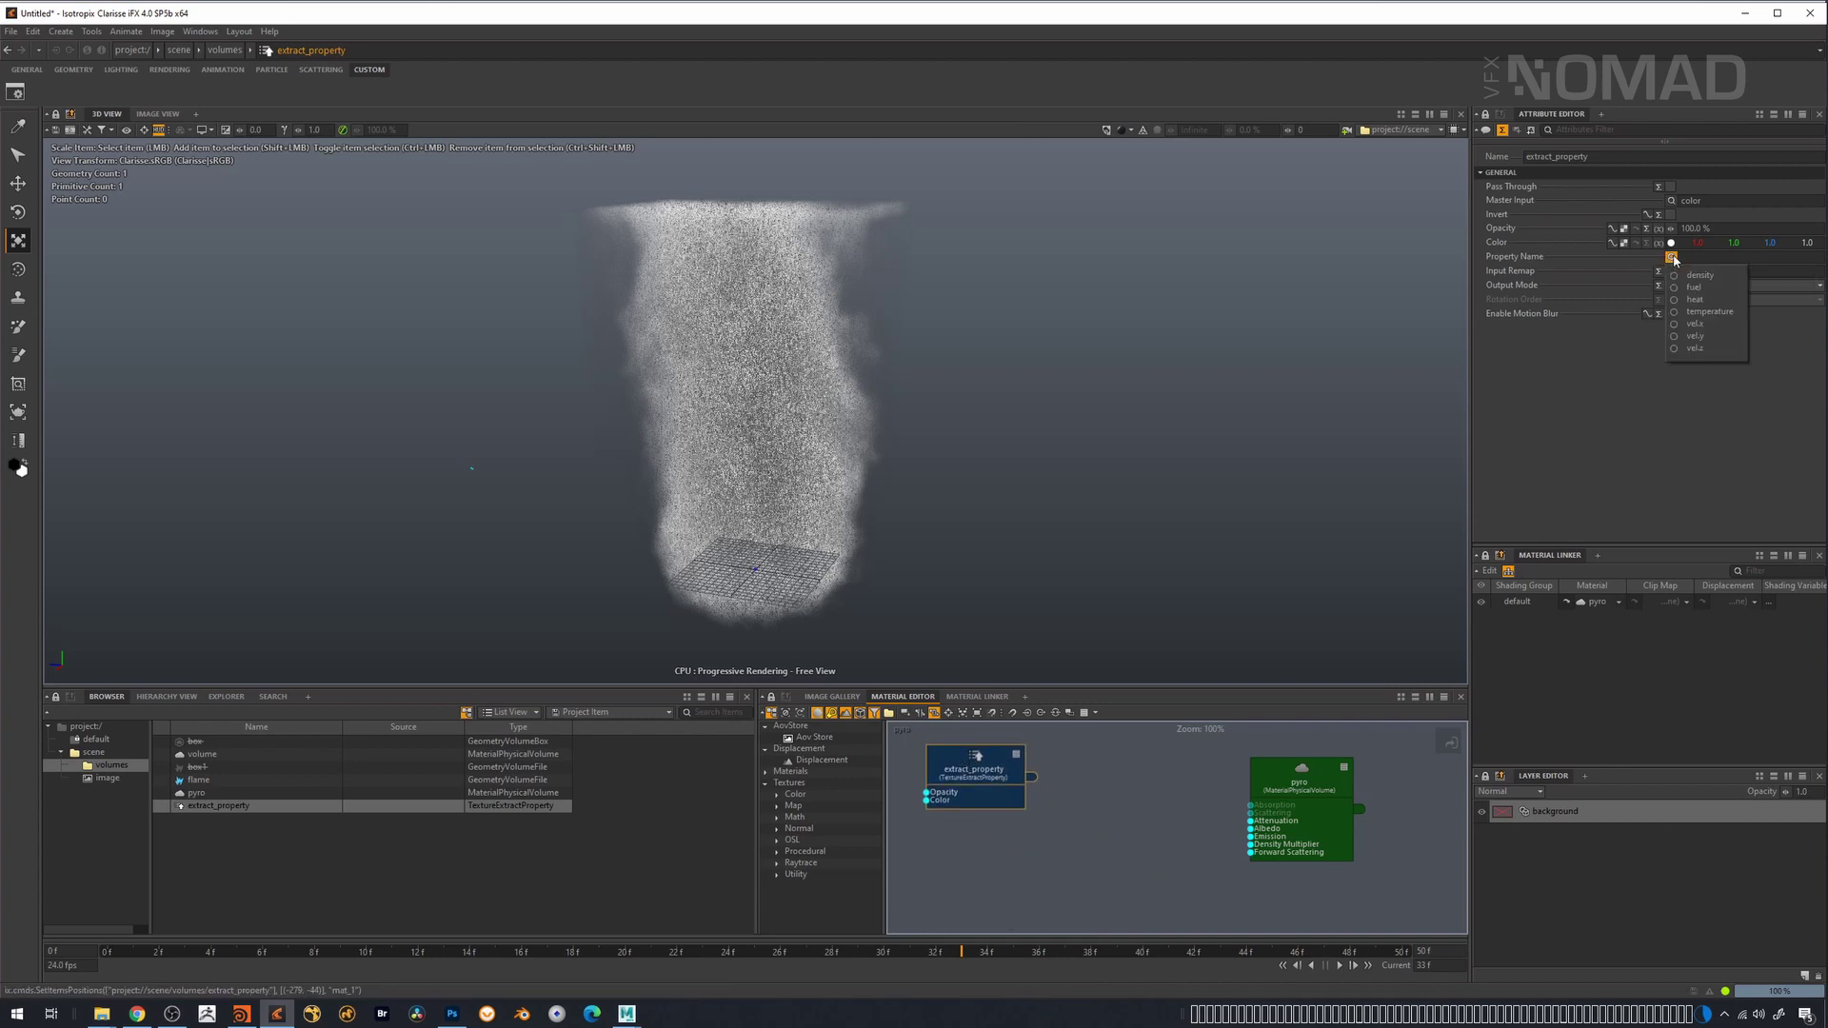
pyautogui.click(1705, 317)
pyautogui.moveTo(964, 761); pyautogui.dragTo(1253, 840)
# - Set the pyro material's Albedo colour to black
pyautogui.click(1297, 776)
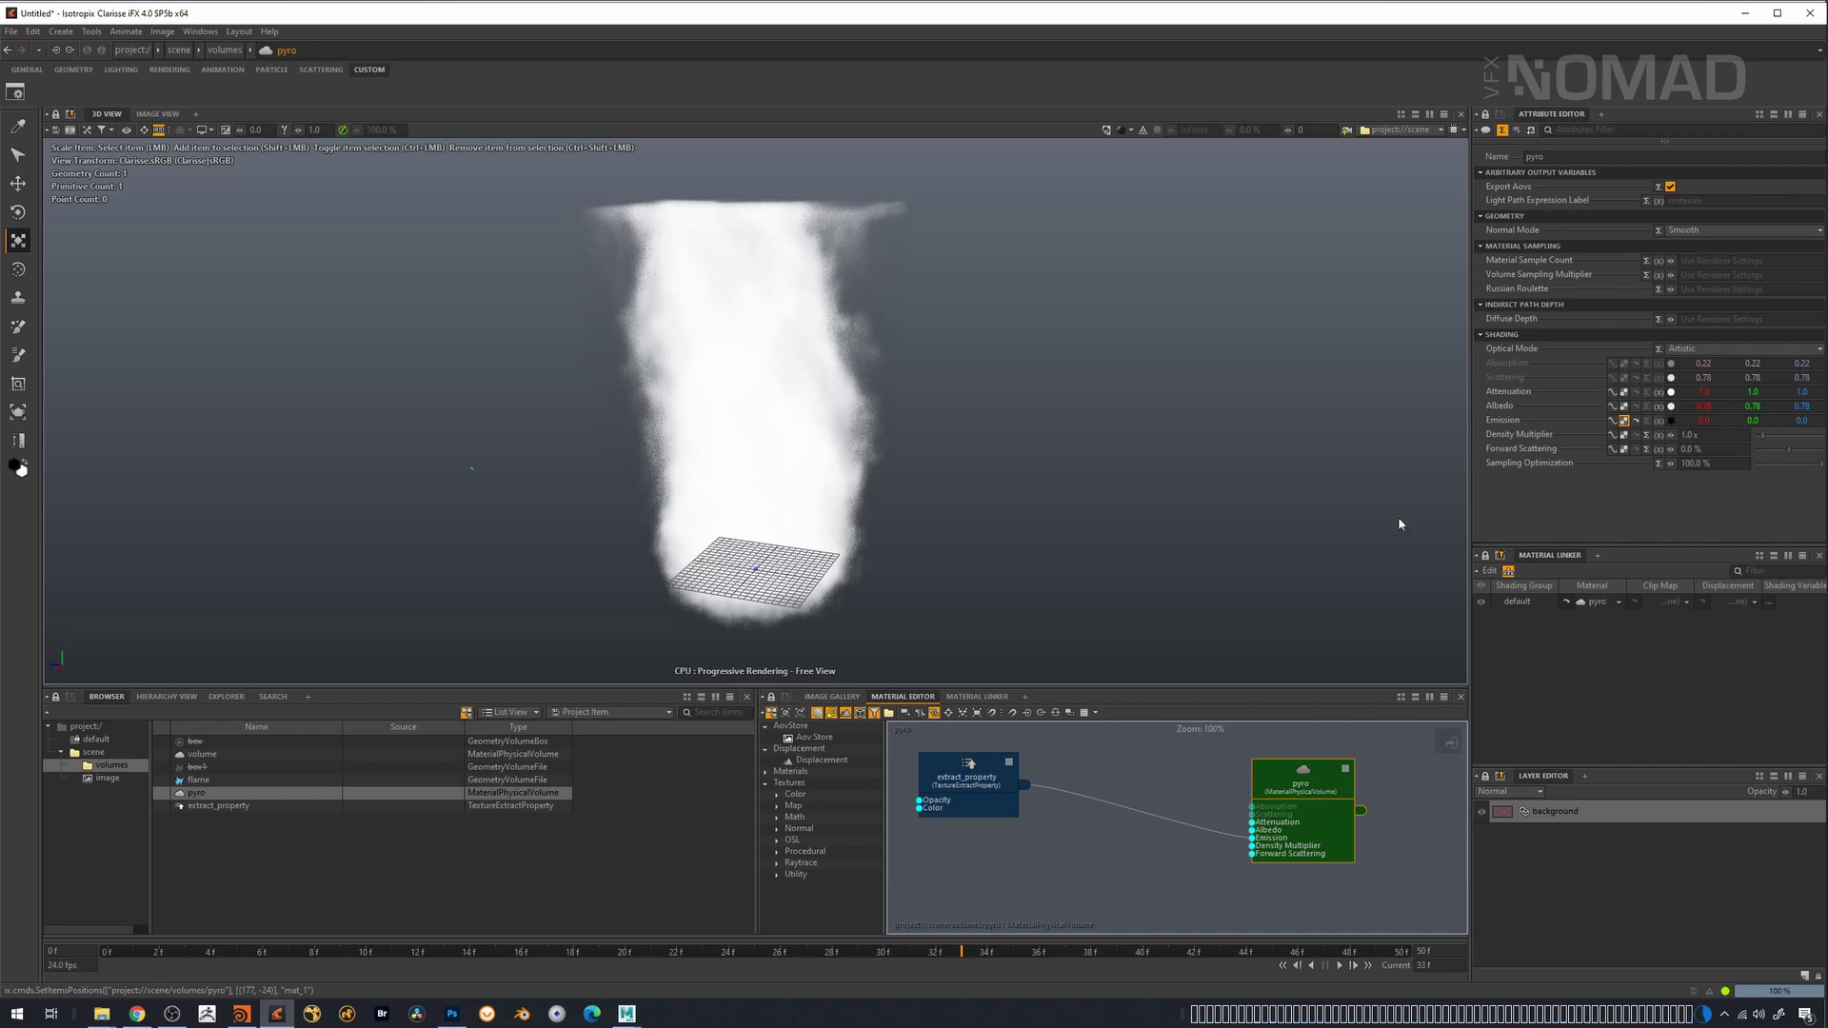
pyautogui.click(1672, 408)
pyautogui.moveTo(1227, 487); pyautogui.dragTo(1236, 570)
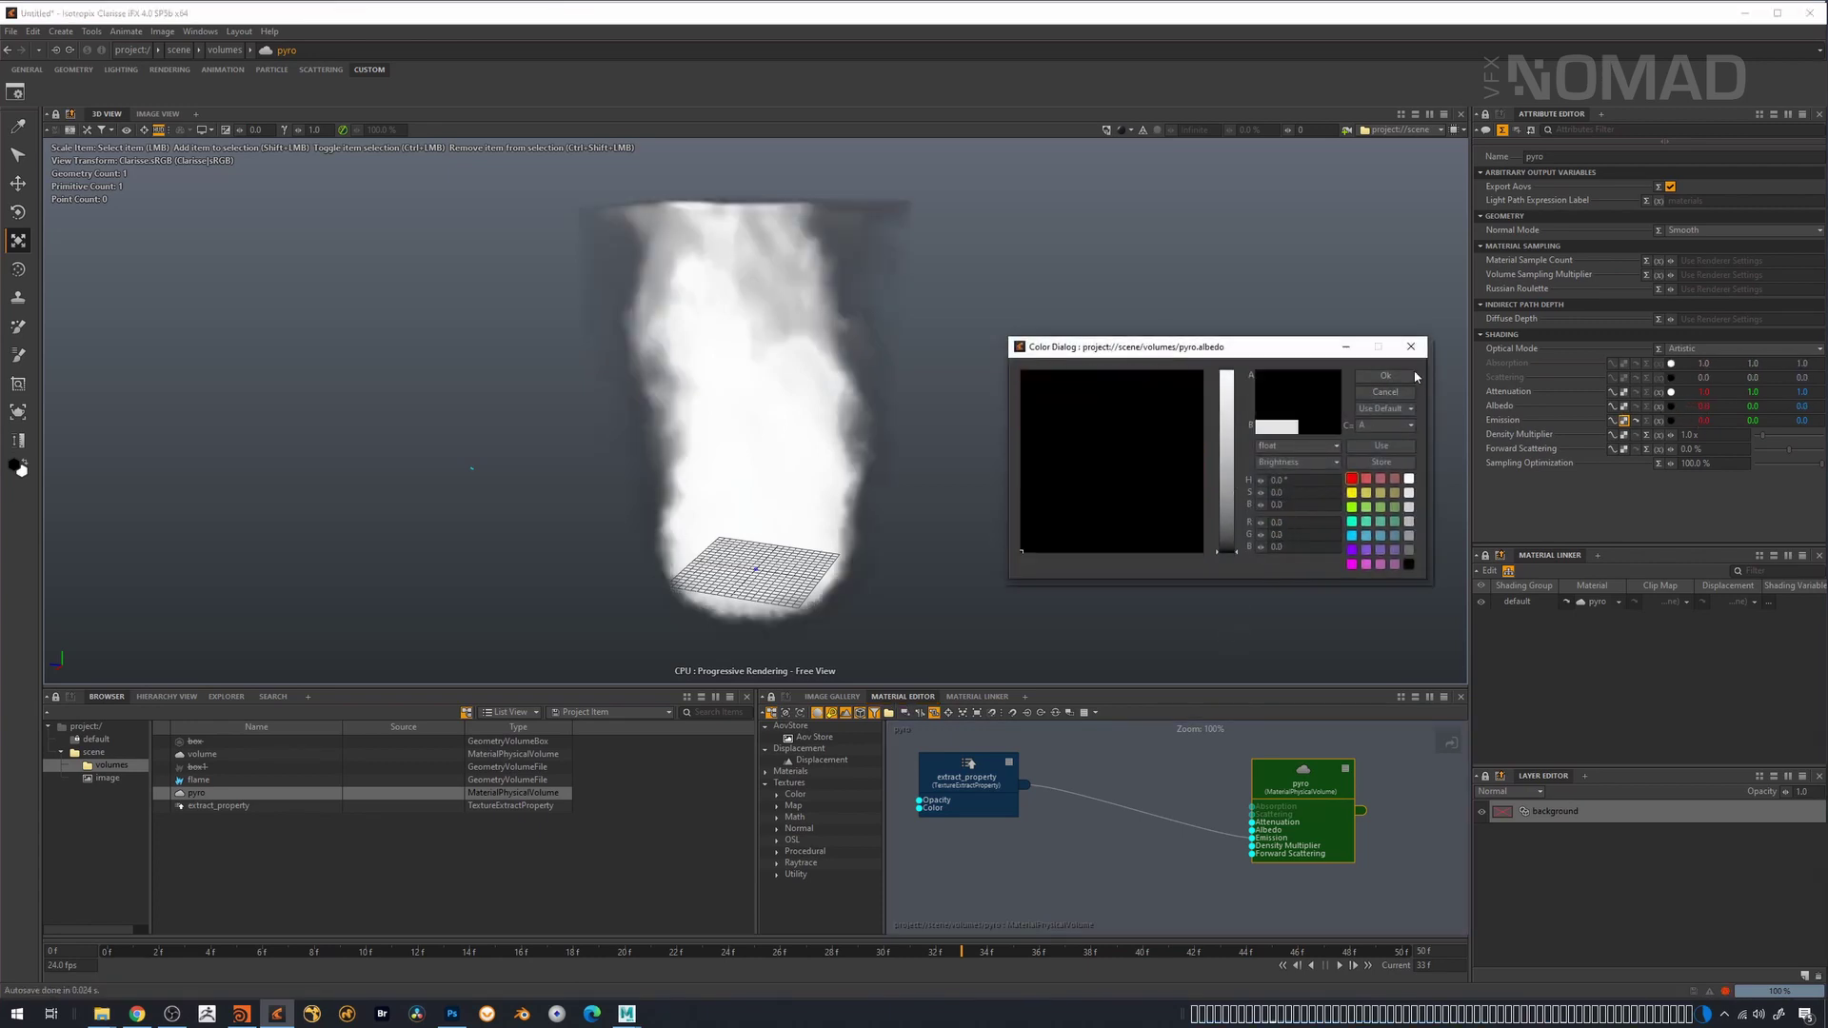
pyautogui.click(1414, 376)
# - Add a TextureGradient node between the Extract Property node and pyro, linking temperature into its Input and its output into Emission
pyautogui.moveTo(995, 766); pyautogui.dragTo(981, 773)
pyautogui.click(1143, 790)
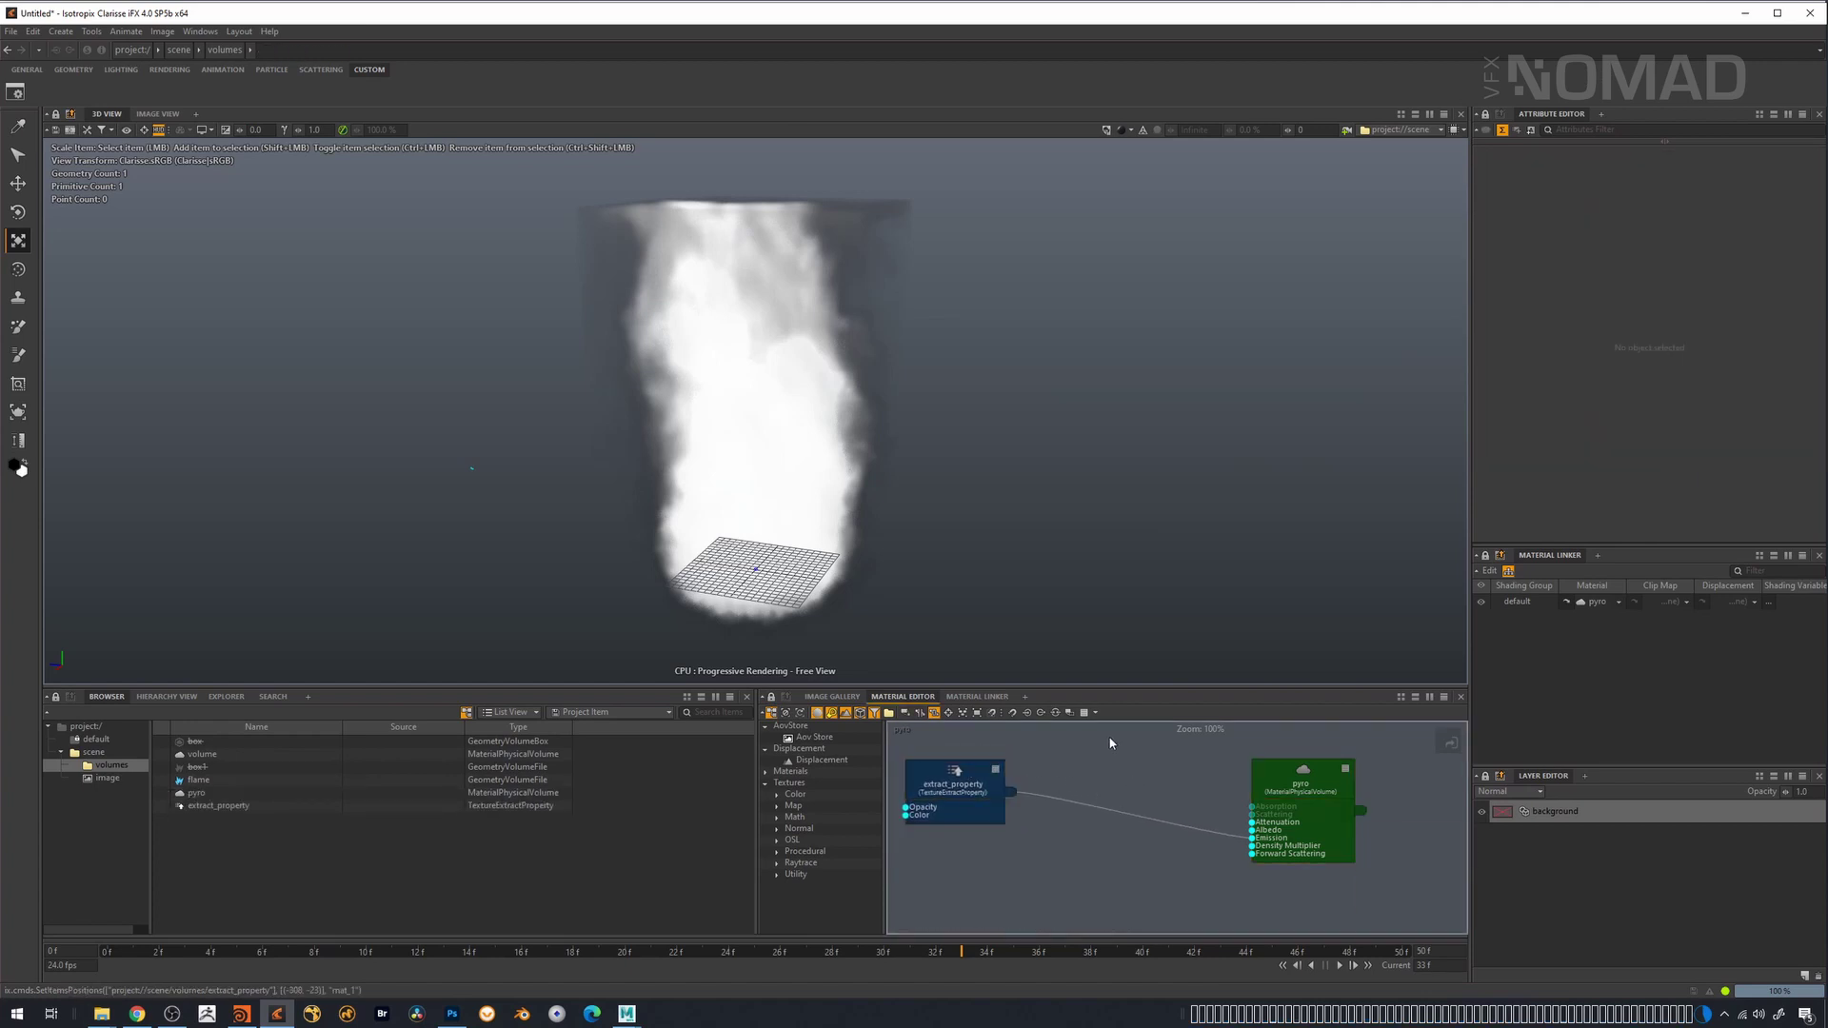
pyautogui.press('Tab')
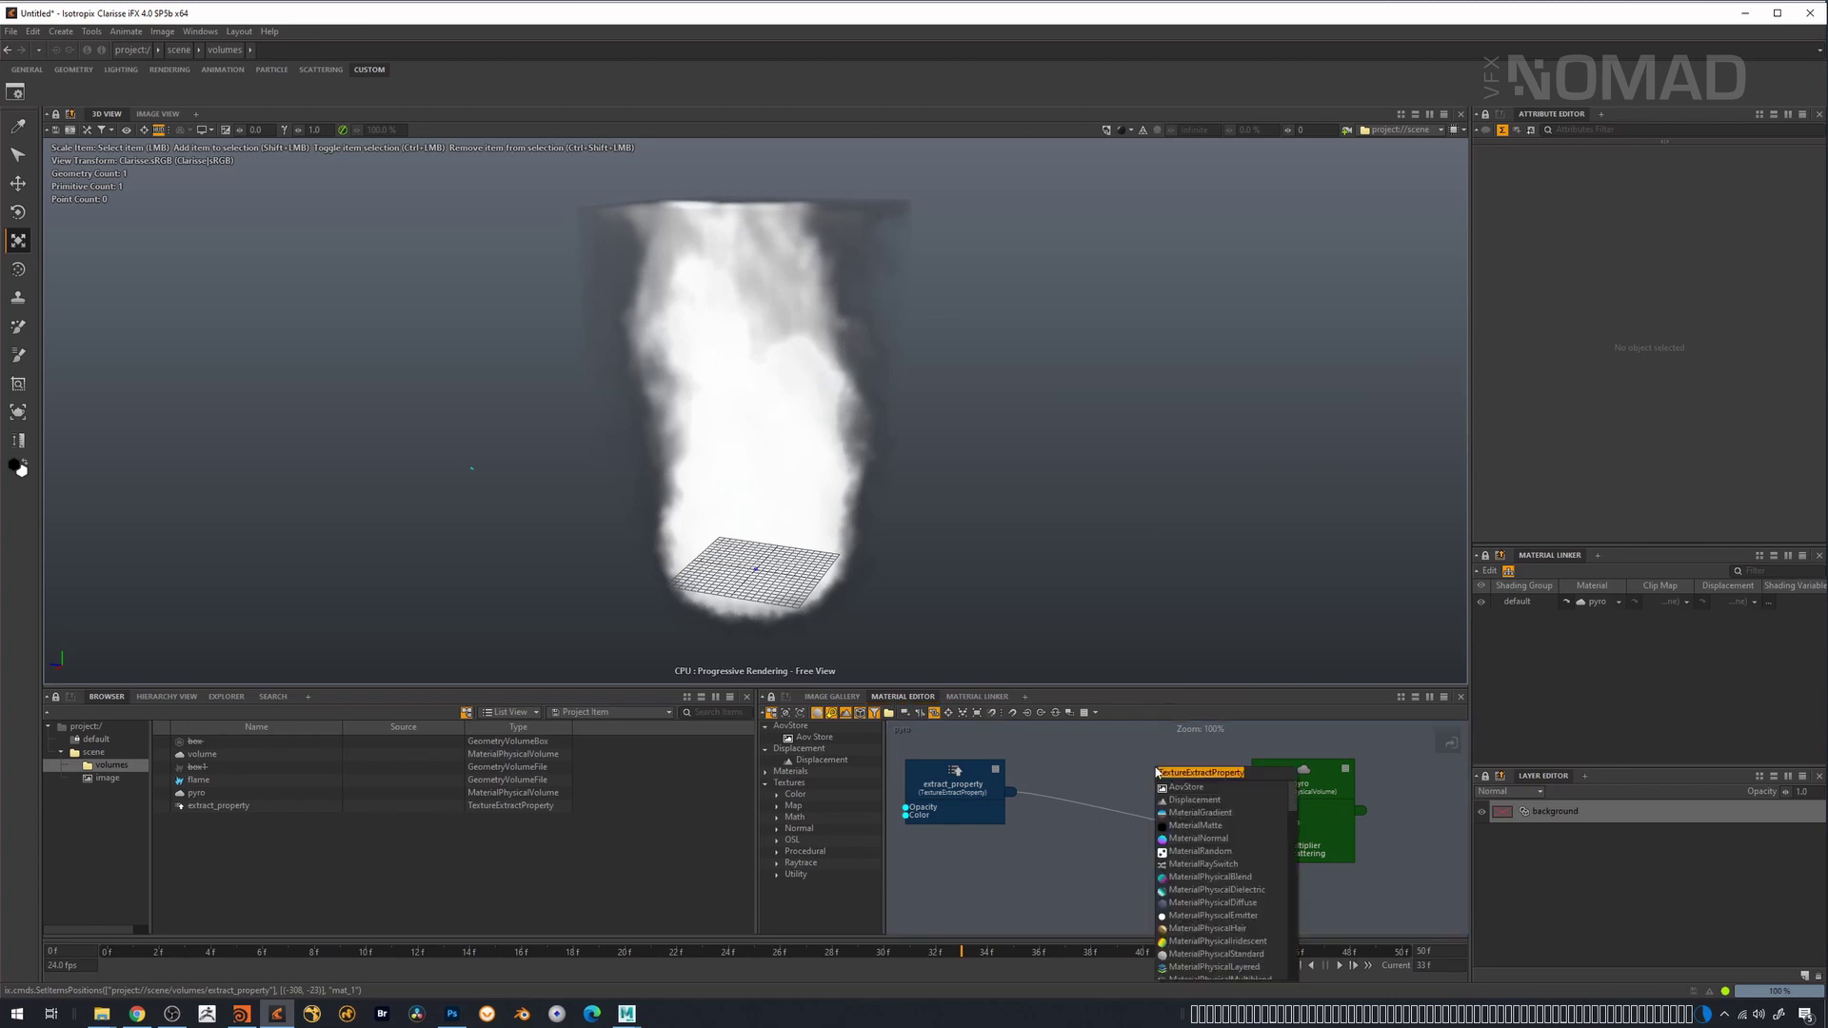
pyautogui.write('grad')
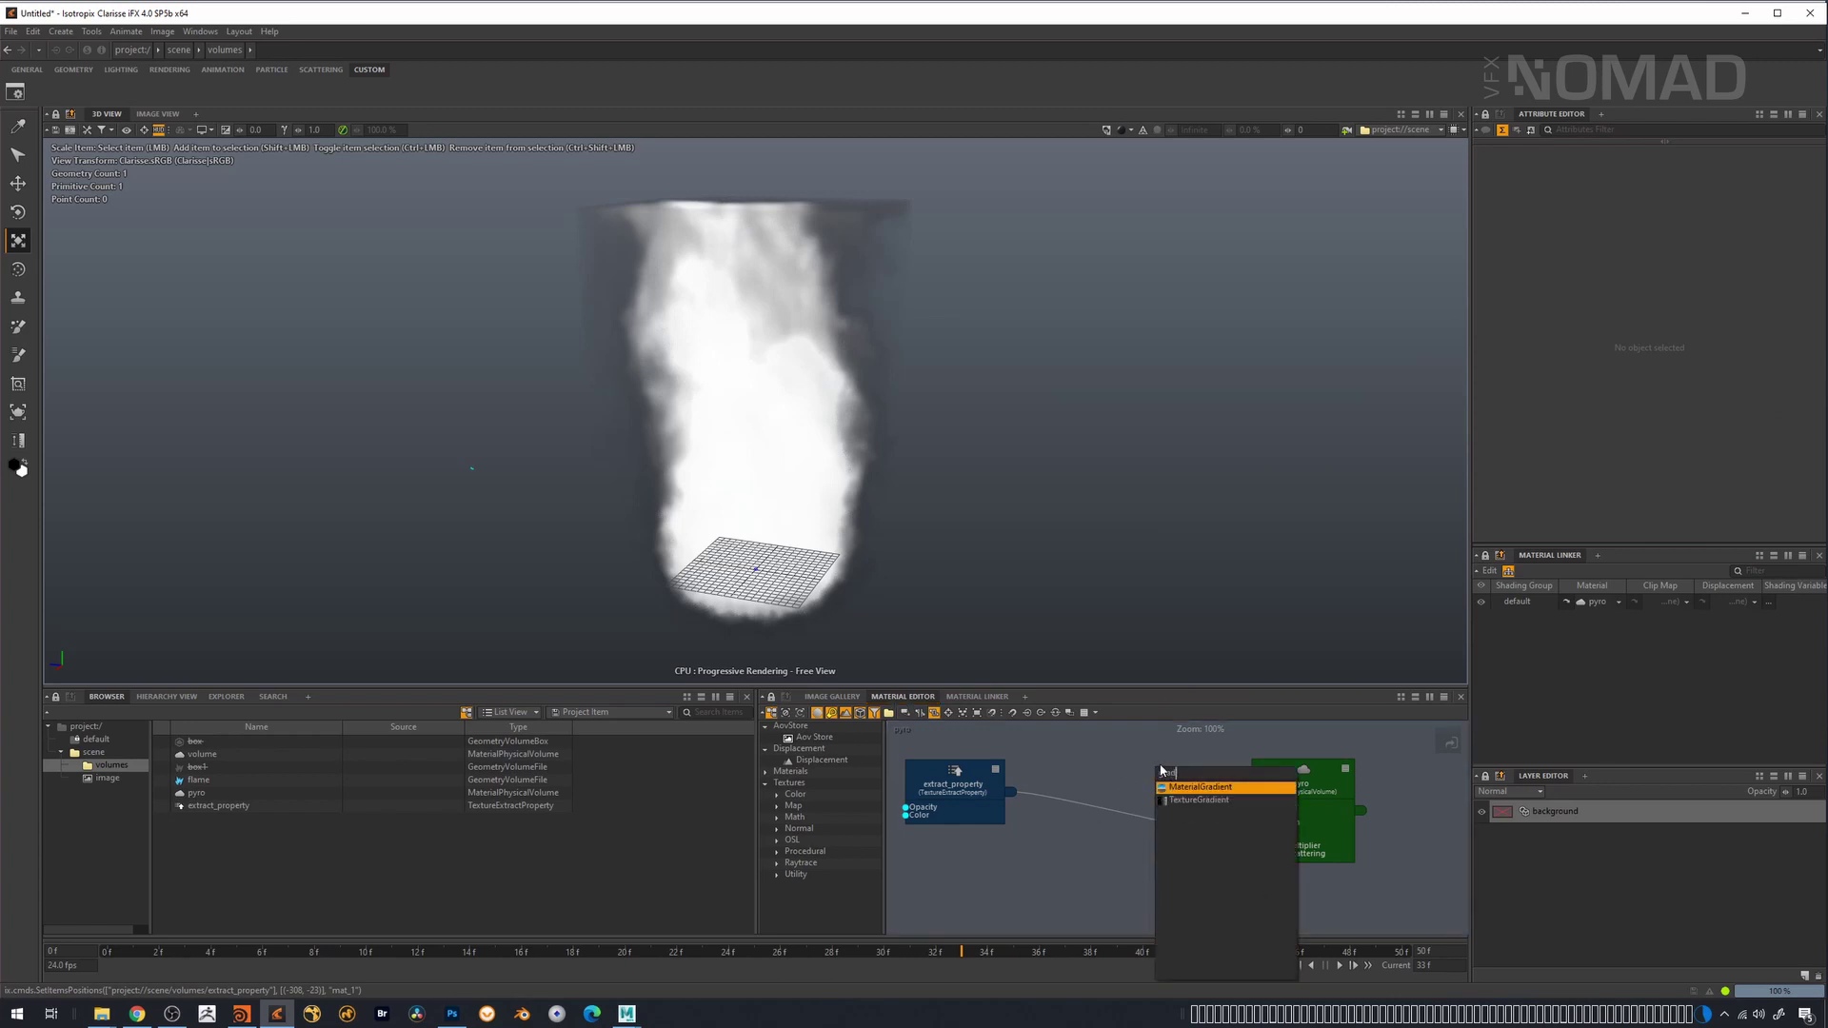
pyautogui.press('Down')
pyautogui.press('Return')
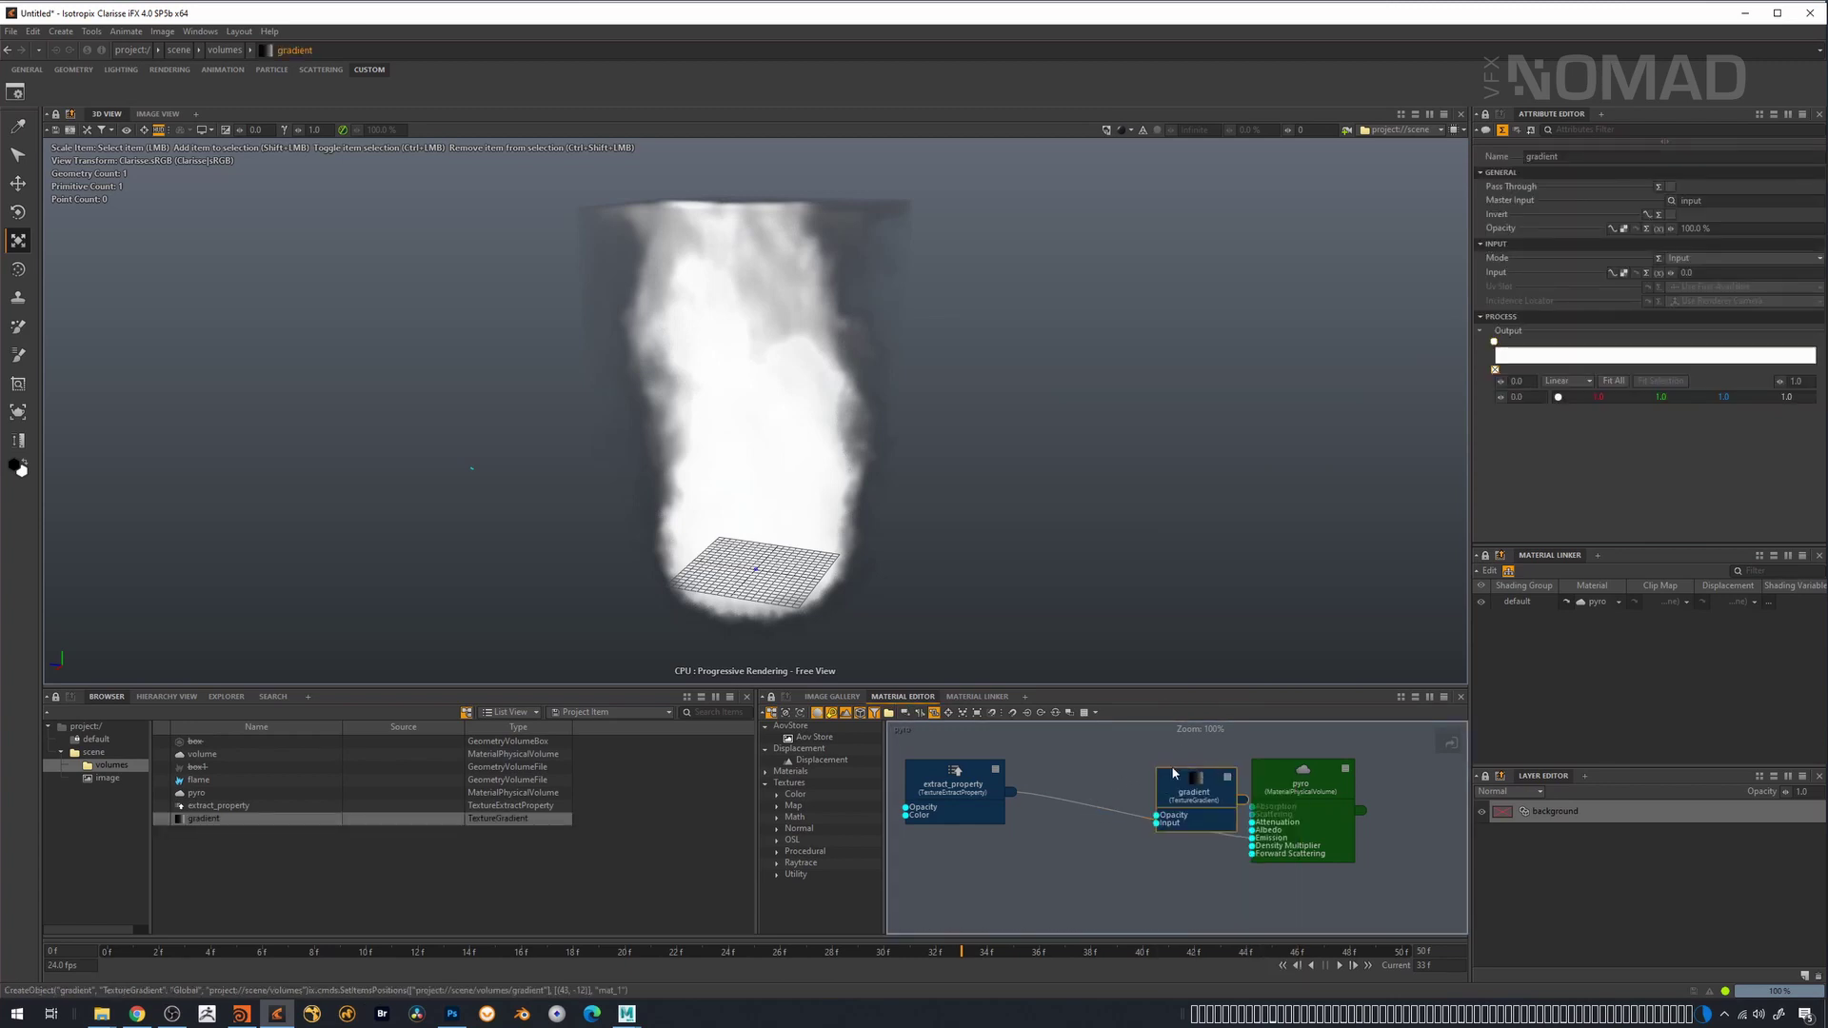
pyautogui.moveTo(1198, 777); pyautogui.dragTo(1132, 794)
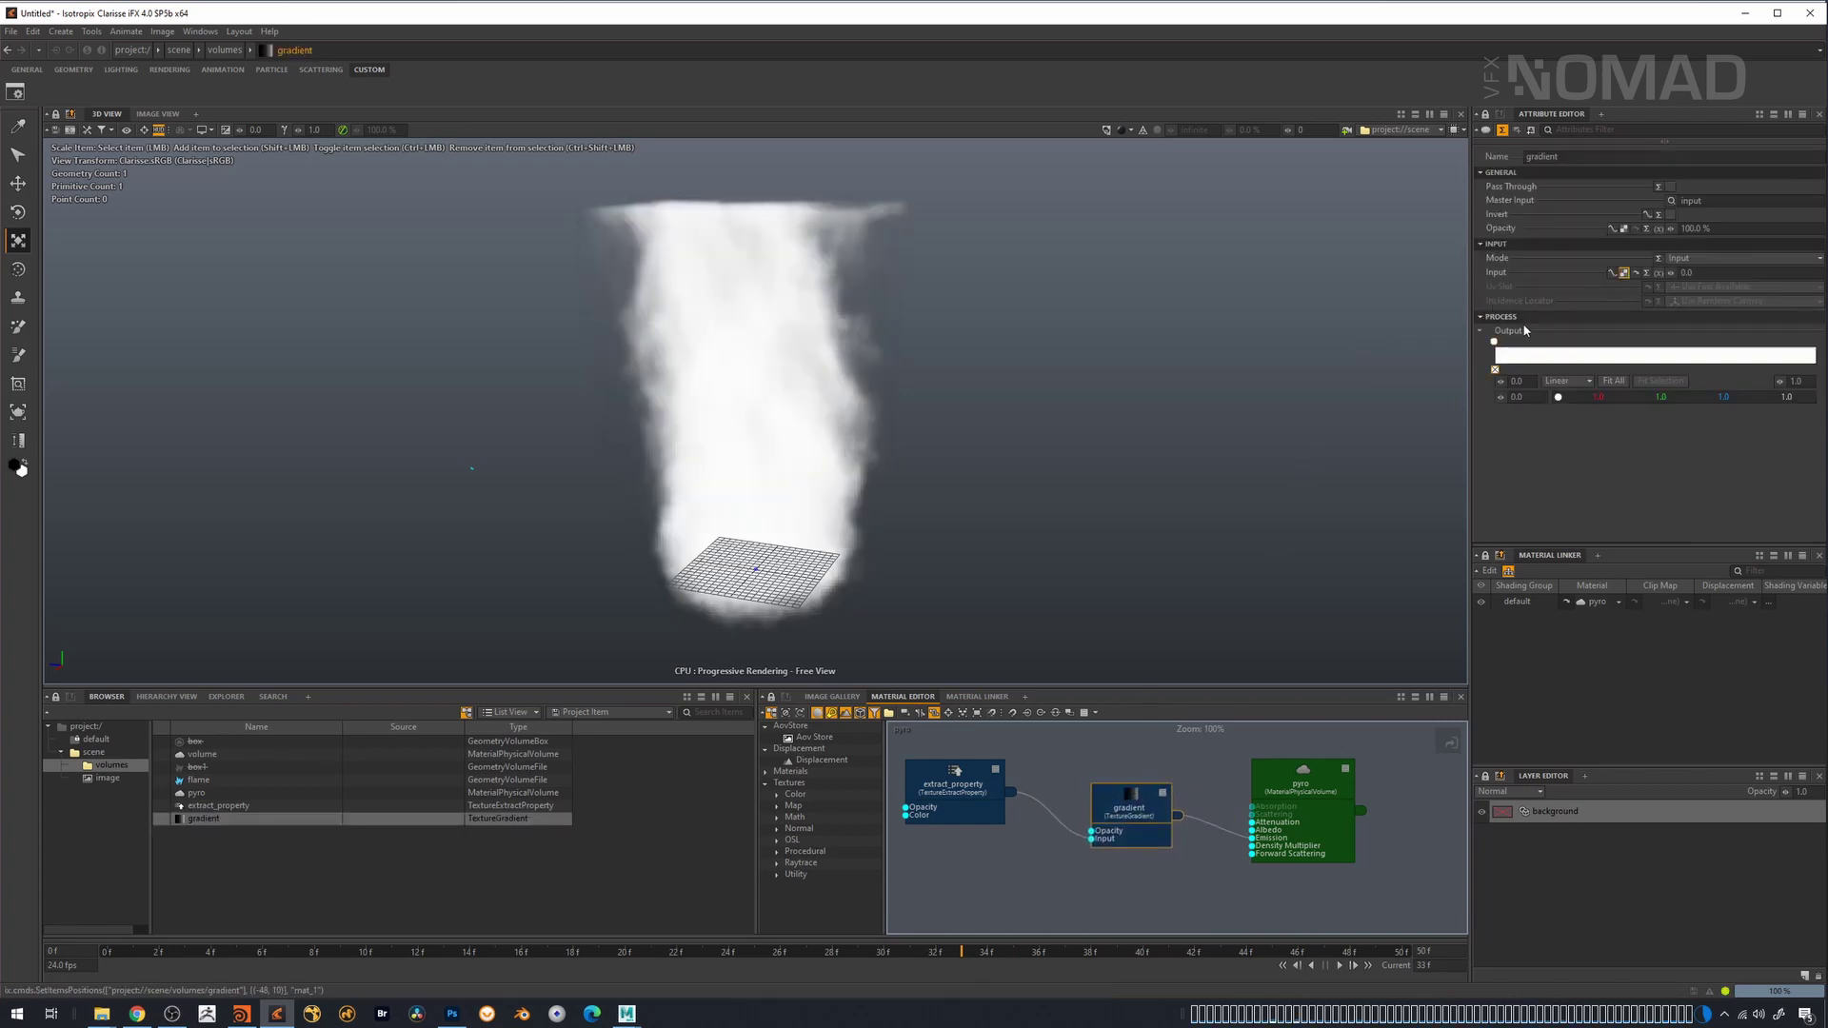
# - Widen the gradient's attribute area and add a second white key at the far end of the Output ramp
pyautogui.moveTo(1470, 438); pyautogui.dragTo(1359, 457)
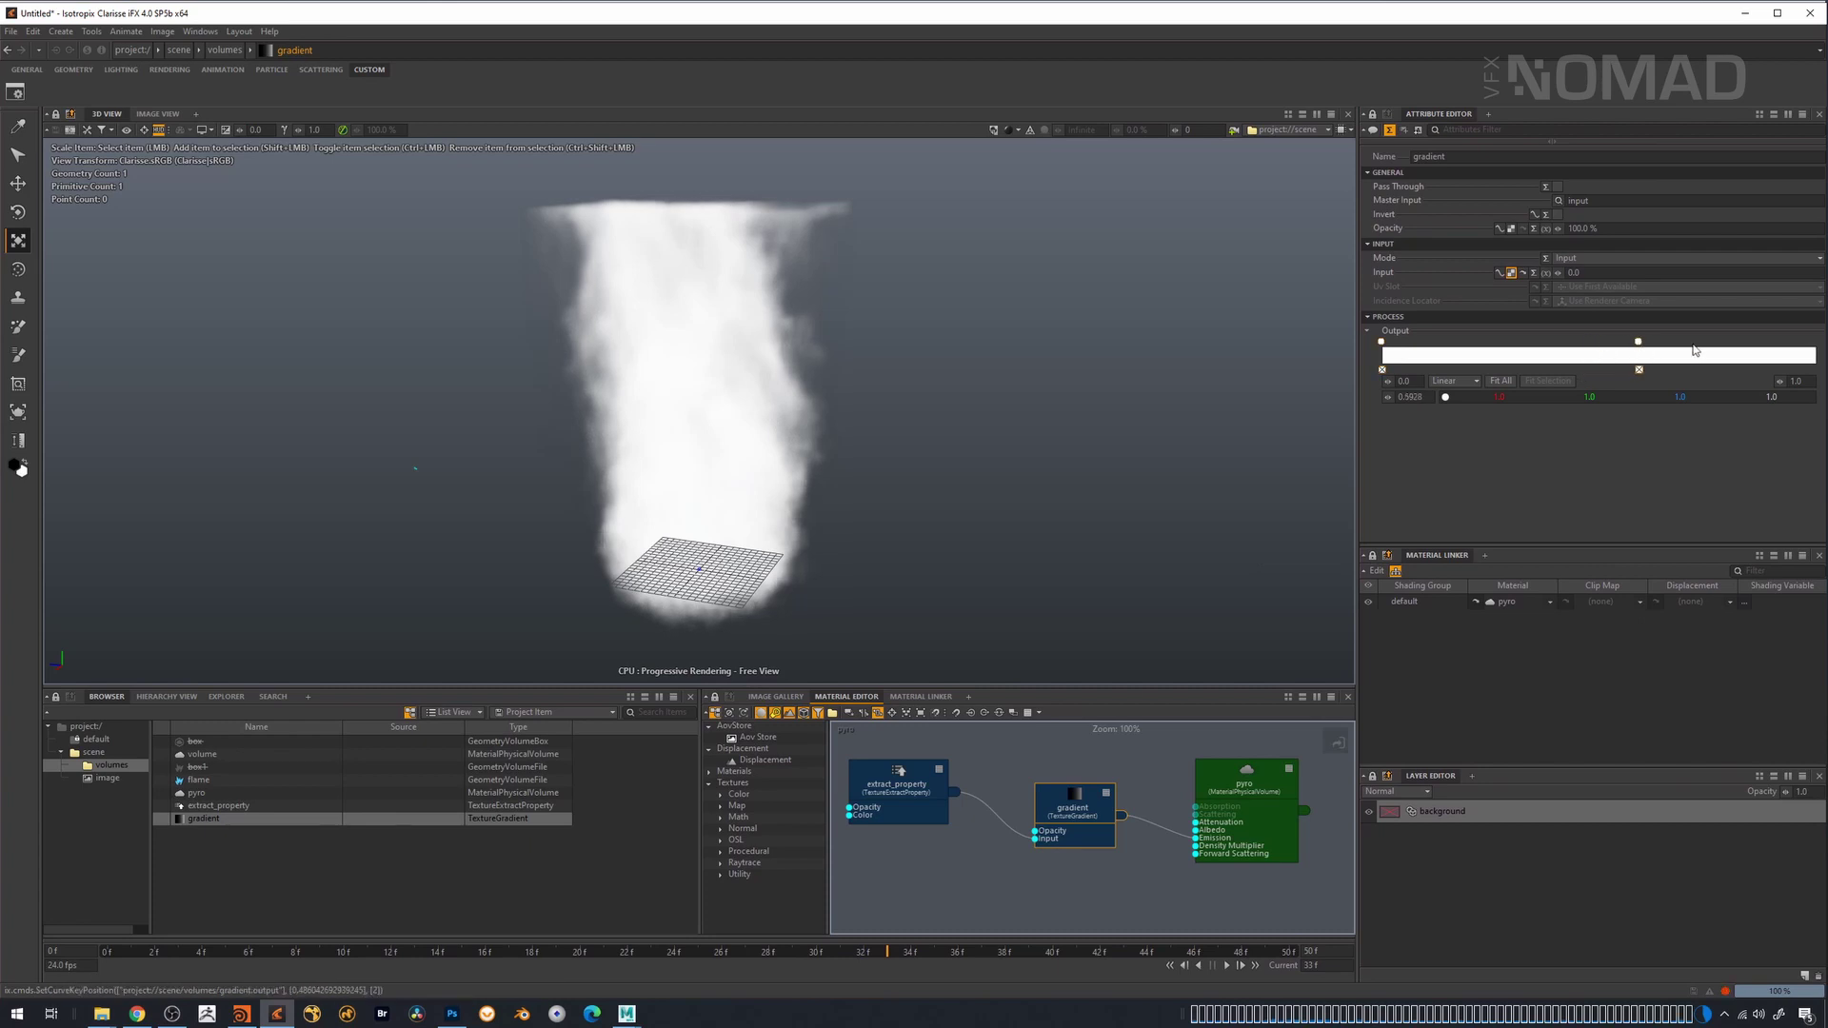
pyautogui.click(1813, 343)
pyautogui.click(1625, 355)
# - Change the first key of the gradient's Output ramp to black
pyautogui.click(1383, 344)
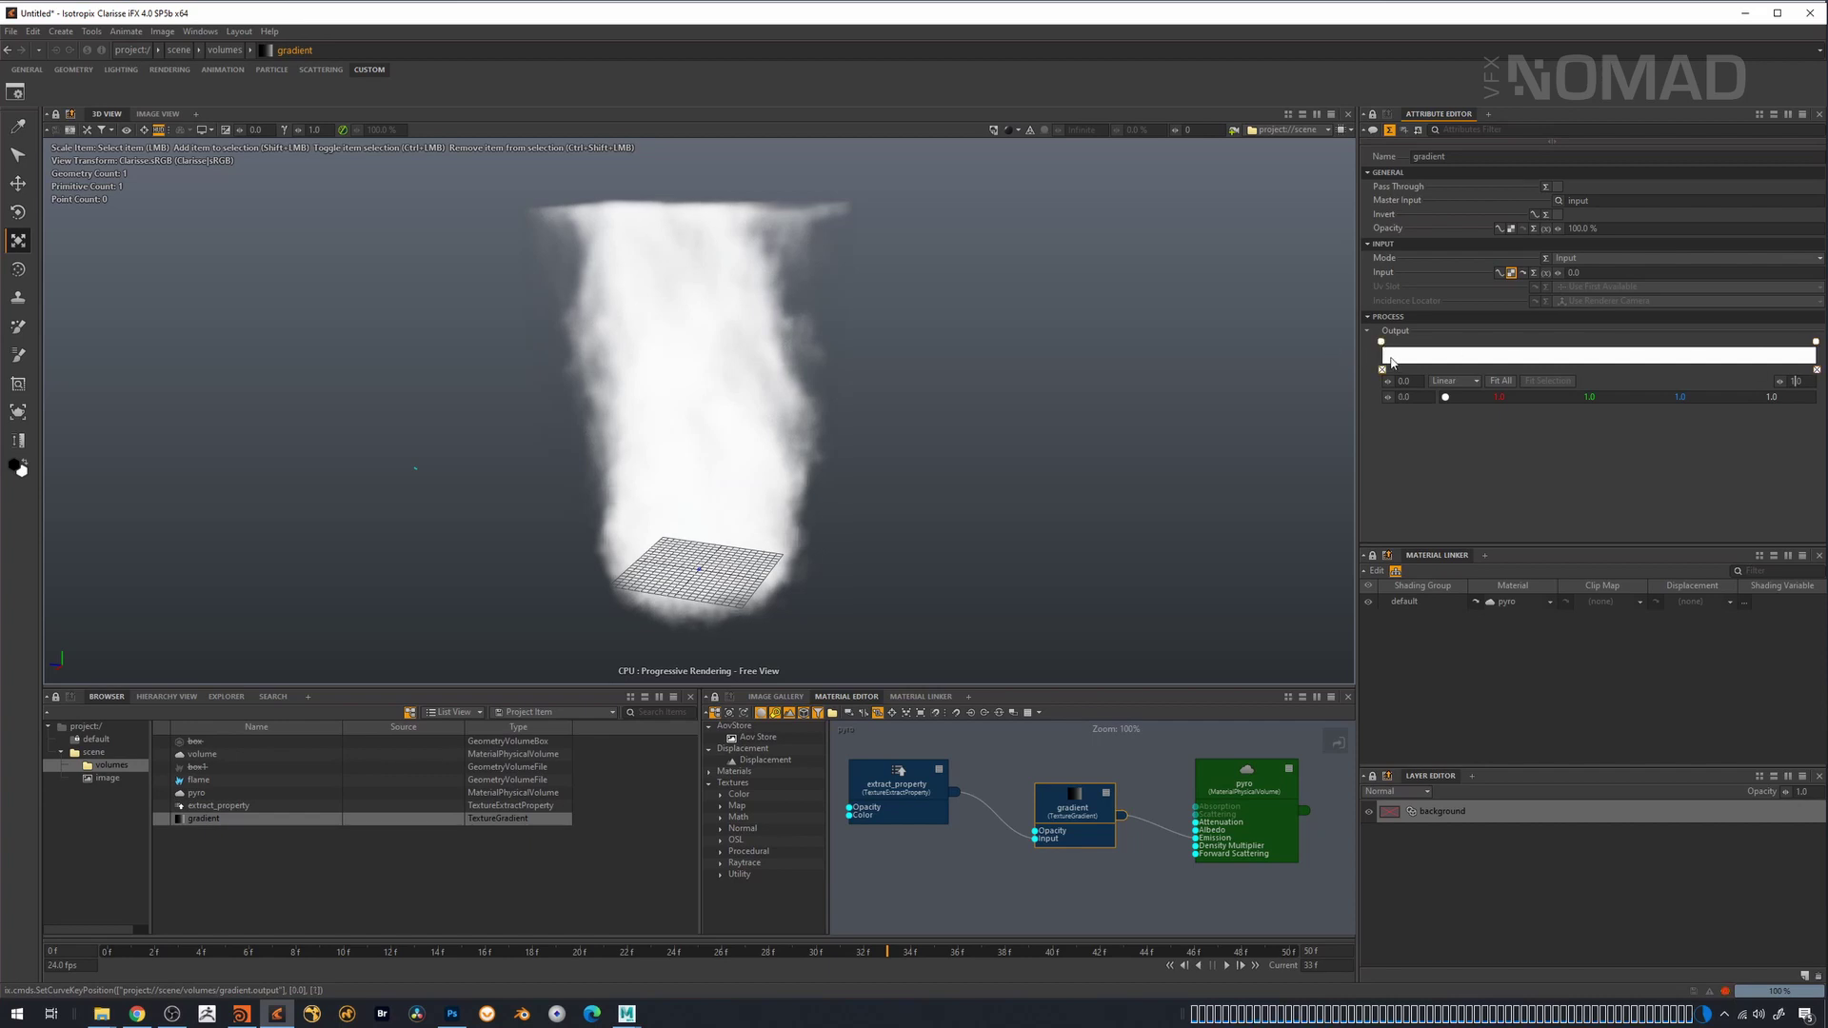
pyautogui.click(1445, 397)
pyautogui.moveTo(1073, 522); pyautogui.dragTo(1048, 552)
pyautogui.moveTo(1048, 457); pyautogui.dragTo(1228, 562)
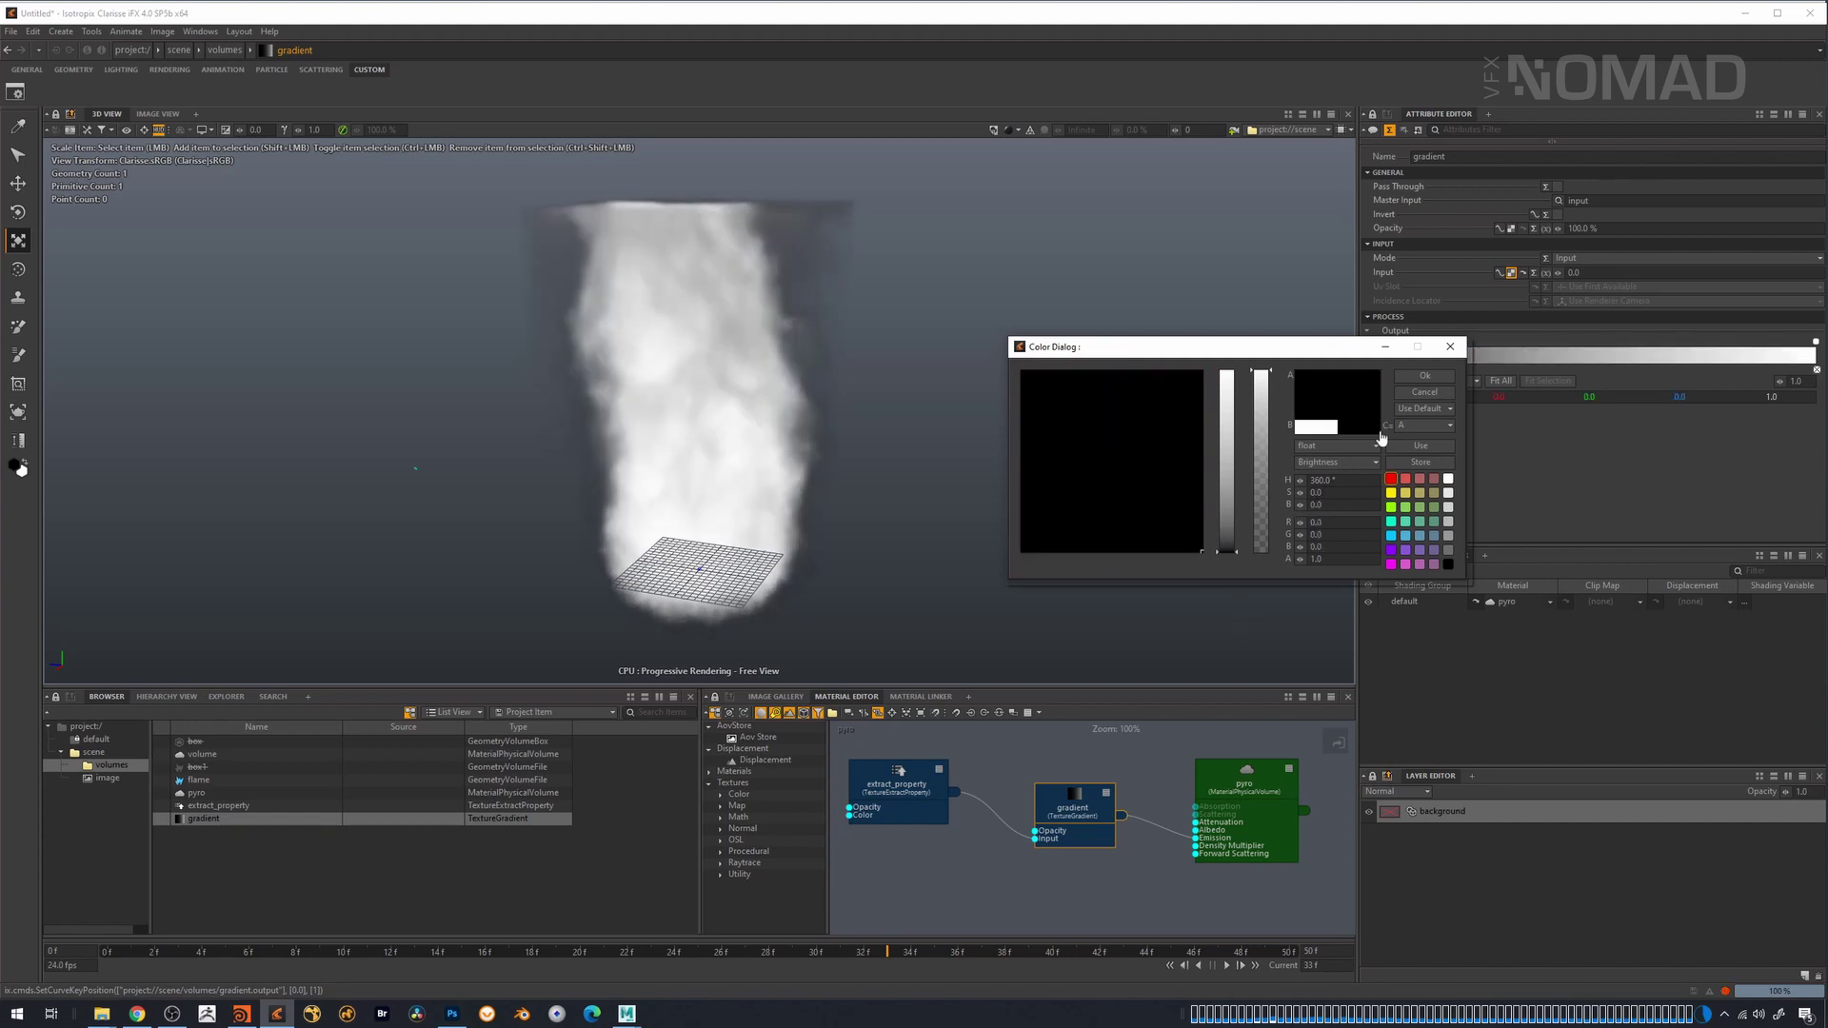
pyautogui.click(1424, 376)
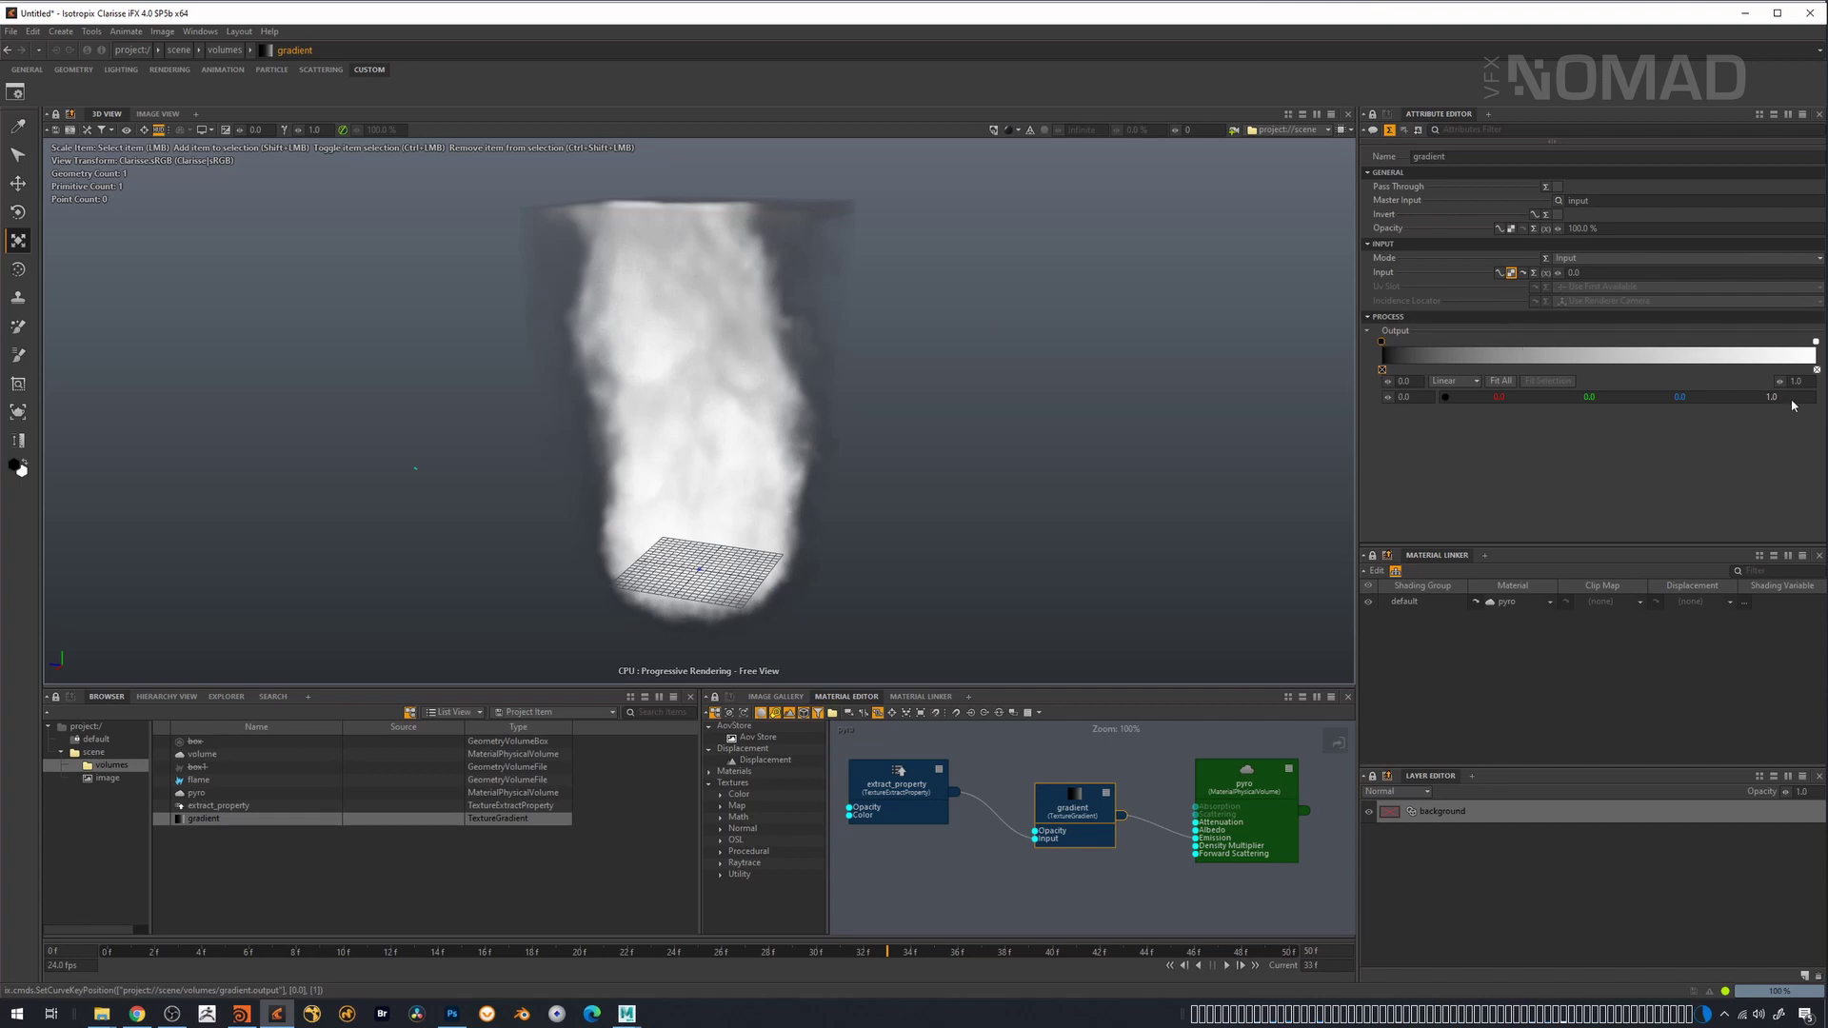
# - Set the Output ramp's upper range to 10 and move the white key to position 10
pyautogui.moveTo(1808, 381); pyautogui.dragTo(1765, 368)
pyautogui.write('10')
pyautogui.press('Tab')
pyautogui.moveTo(1426, 342); pyautogui.dragTo(1750, 373)
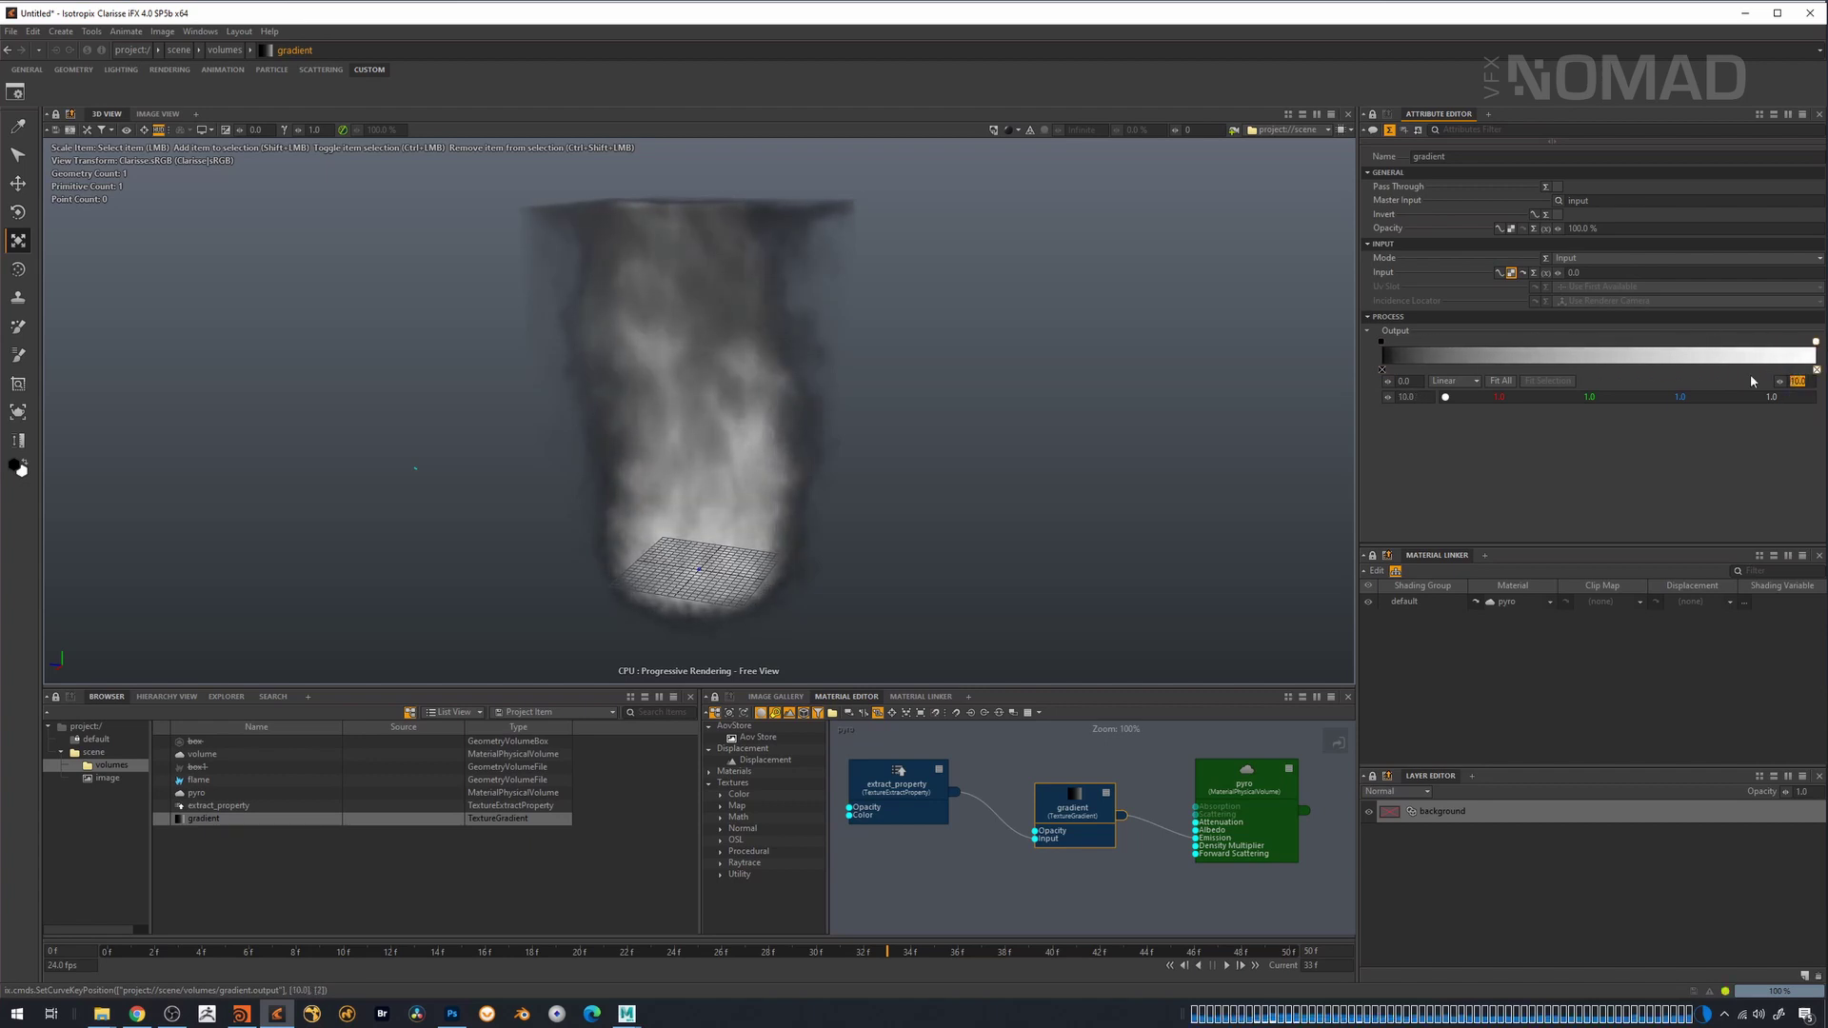
# - Set the Output ramp's upper range to 20 and move the white key to the ramp's far end
pyautogui.write('20')
pyautogui.press('Tab')
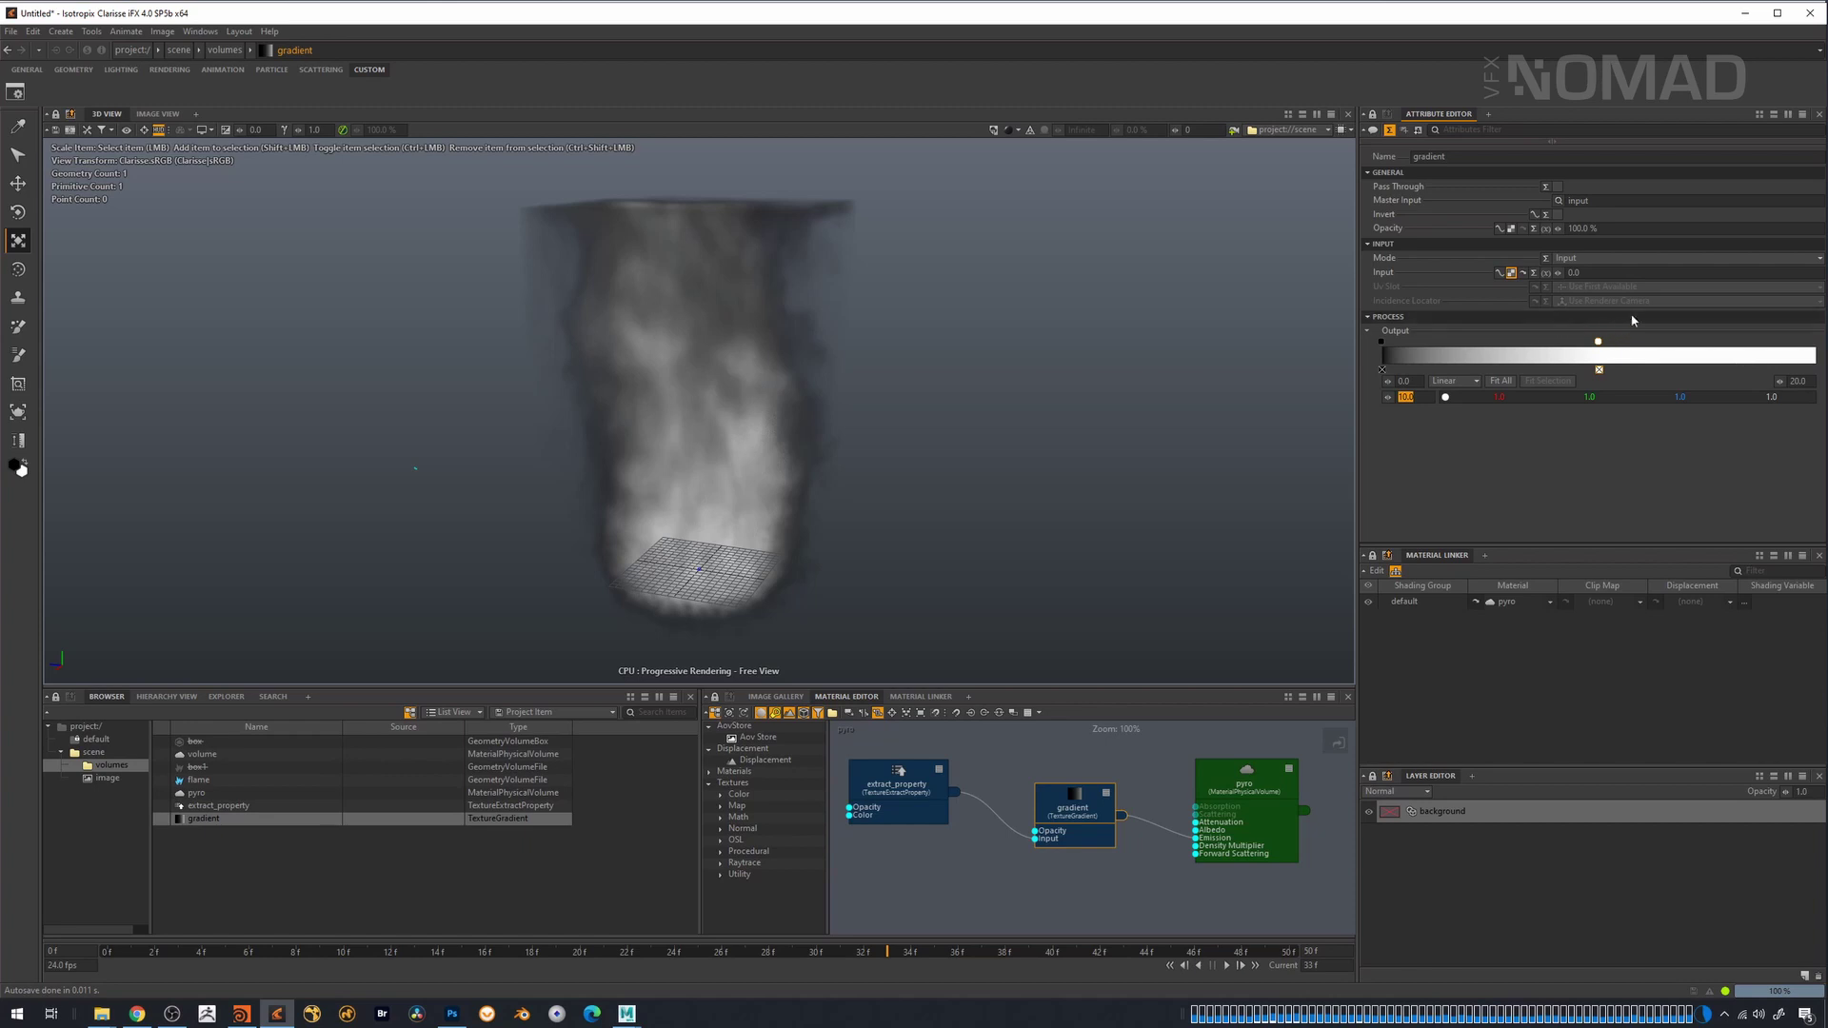
pyautogui.moveTo(1599, 341); pyautogui.dragTo(1817, 327)
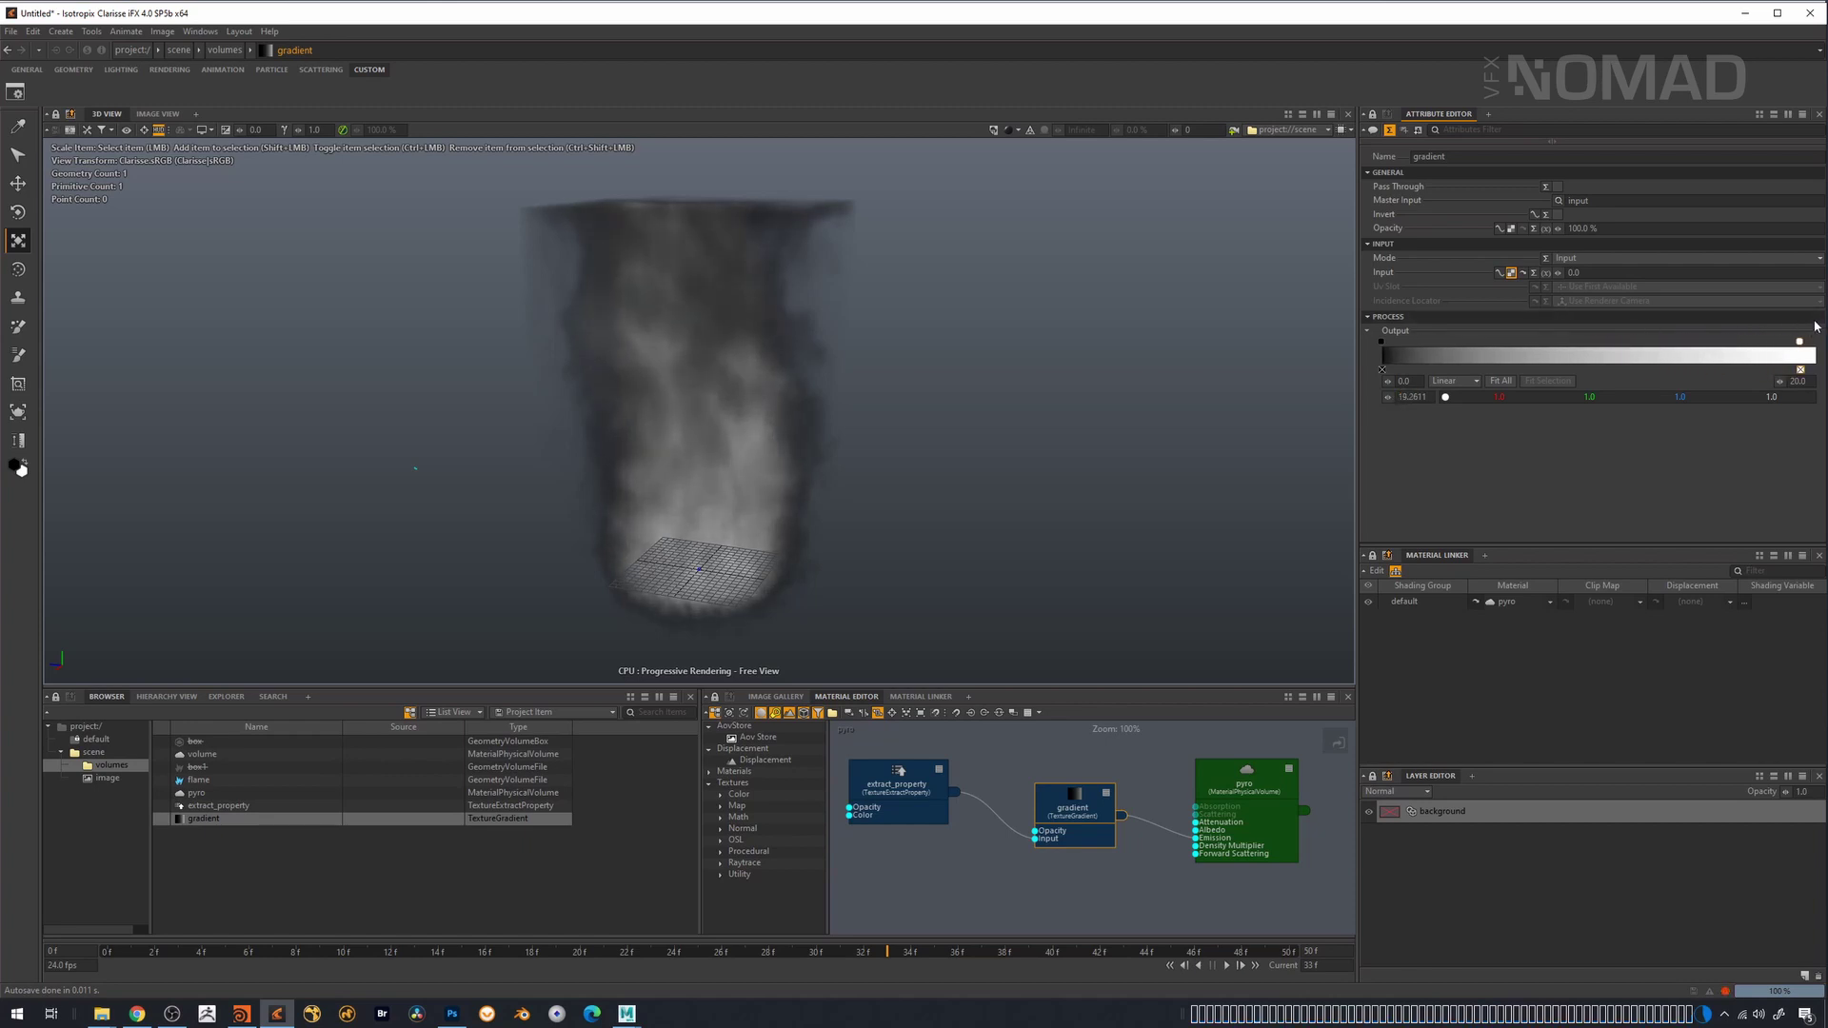
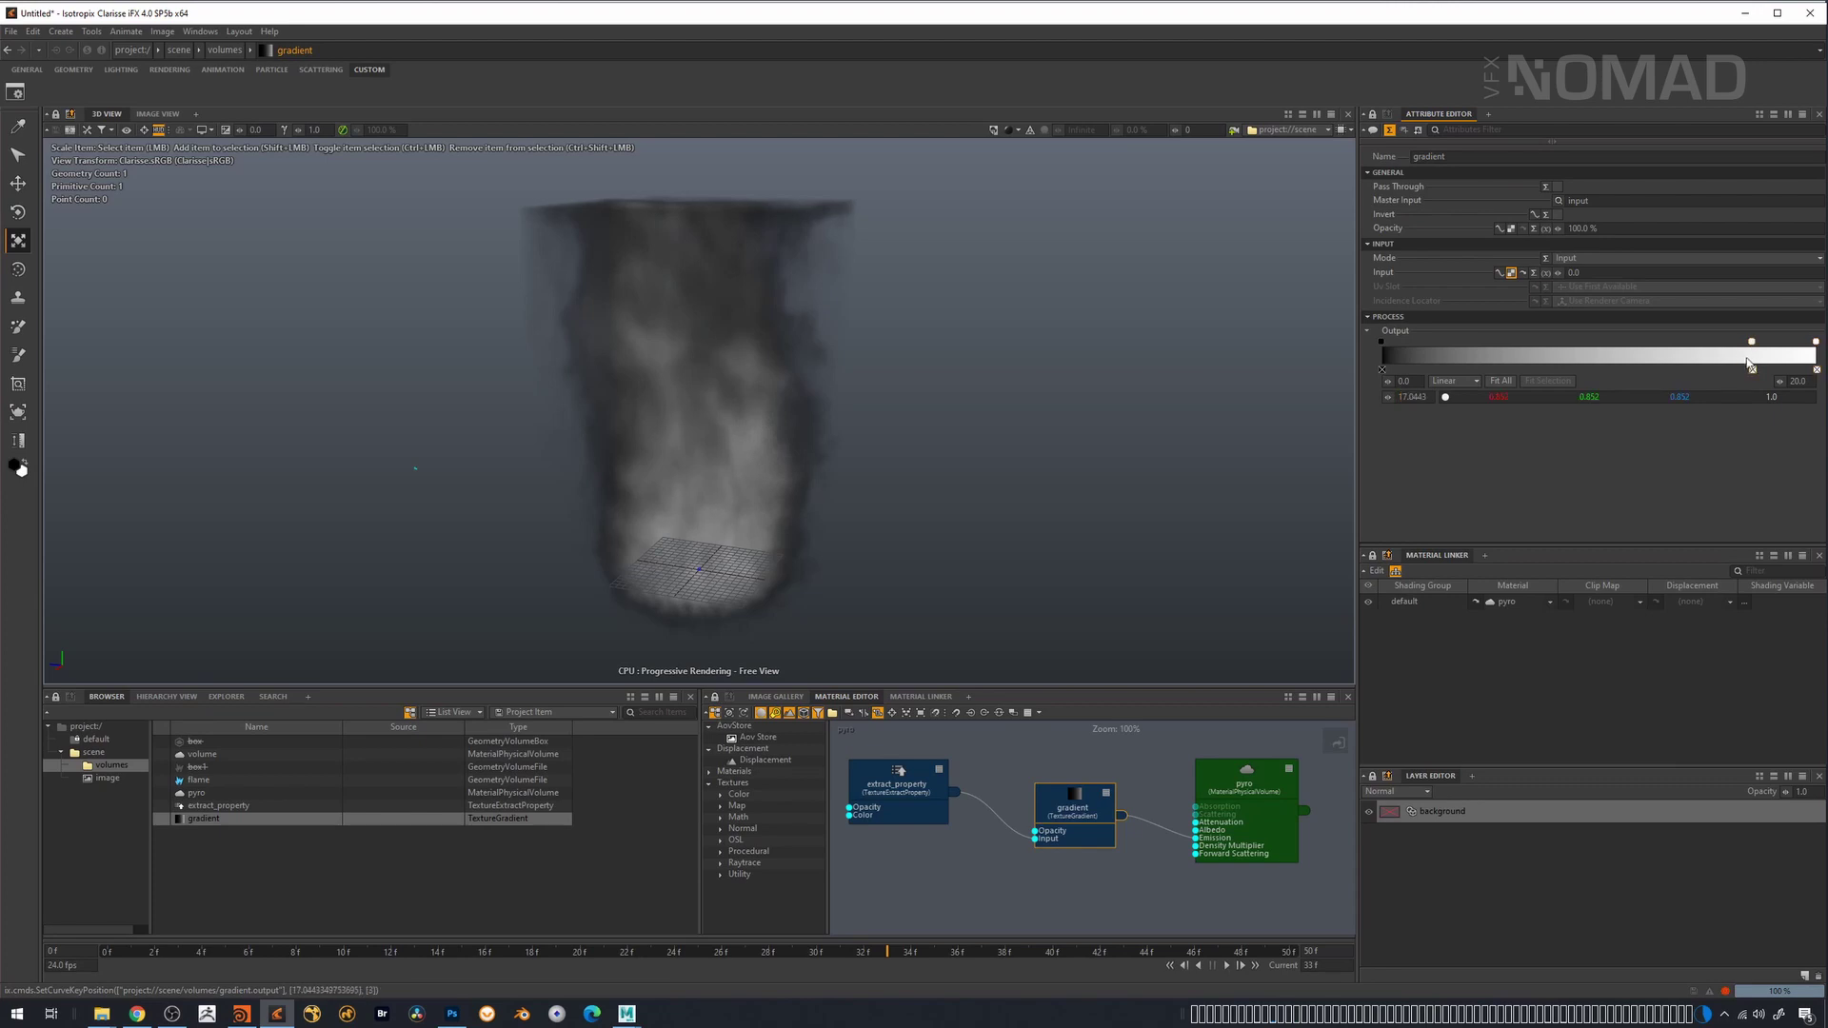
# - Change the light key at about 17 in the gradient's Output ramp to yellow
pyautogui.click(1446, 398)
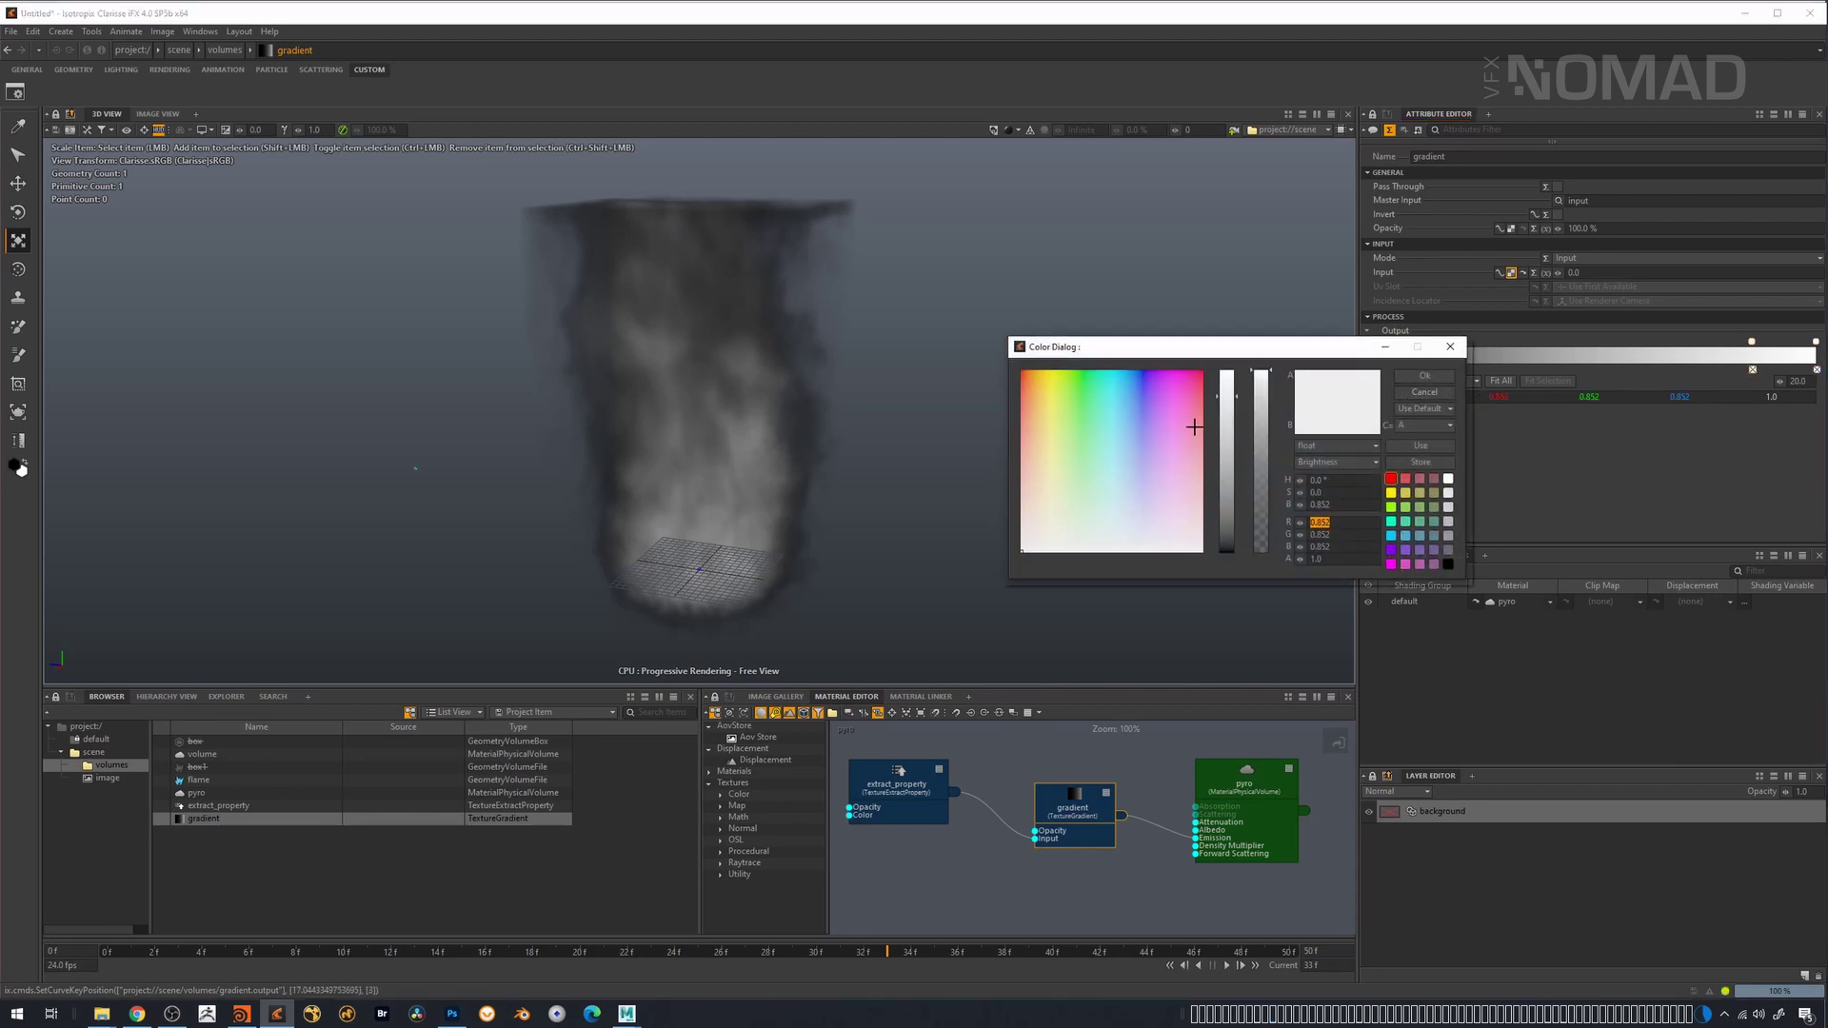
pyautogui.click(1048, 391)
pyautogui.click(1425, 375)
# - Add a key at about 10.6 in the Output ramp and colour it orange
pyautogui.click(1611, 364)
pyautogui.click(1446, 398)
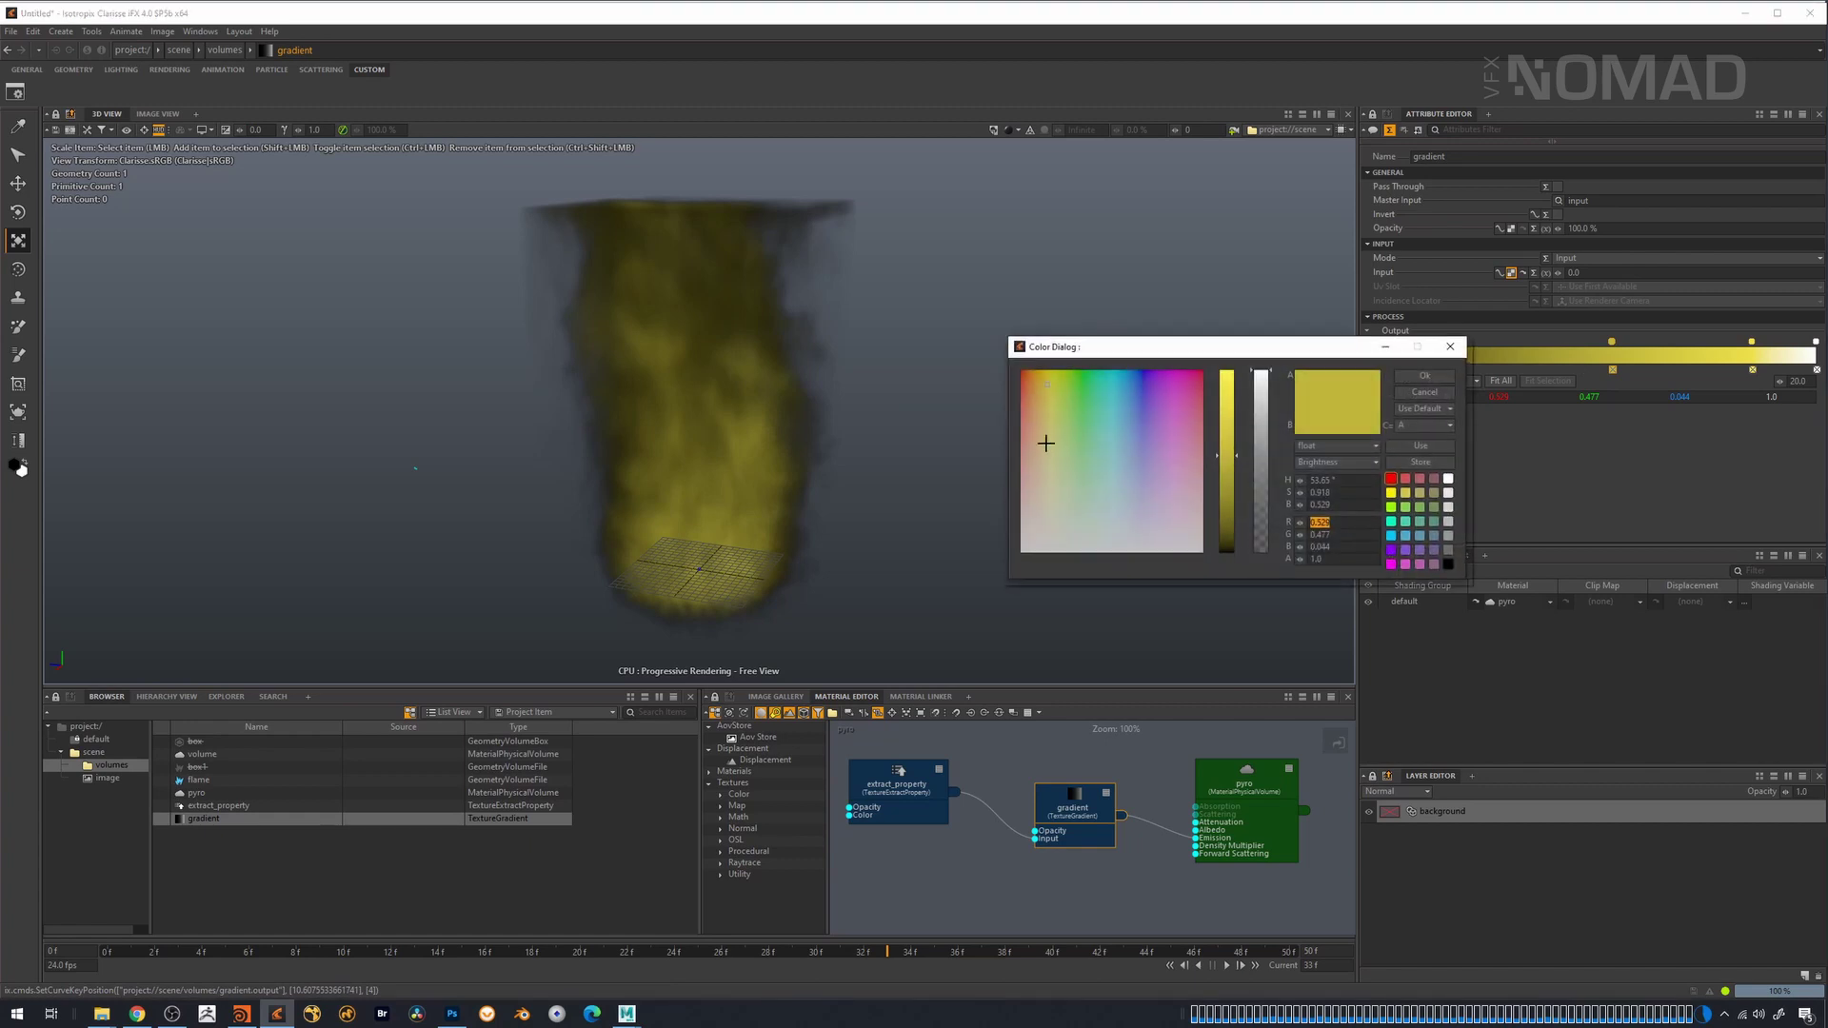
pyautogui.click(1034, 388)
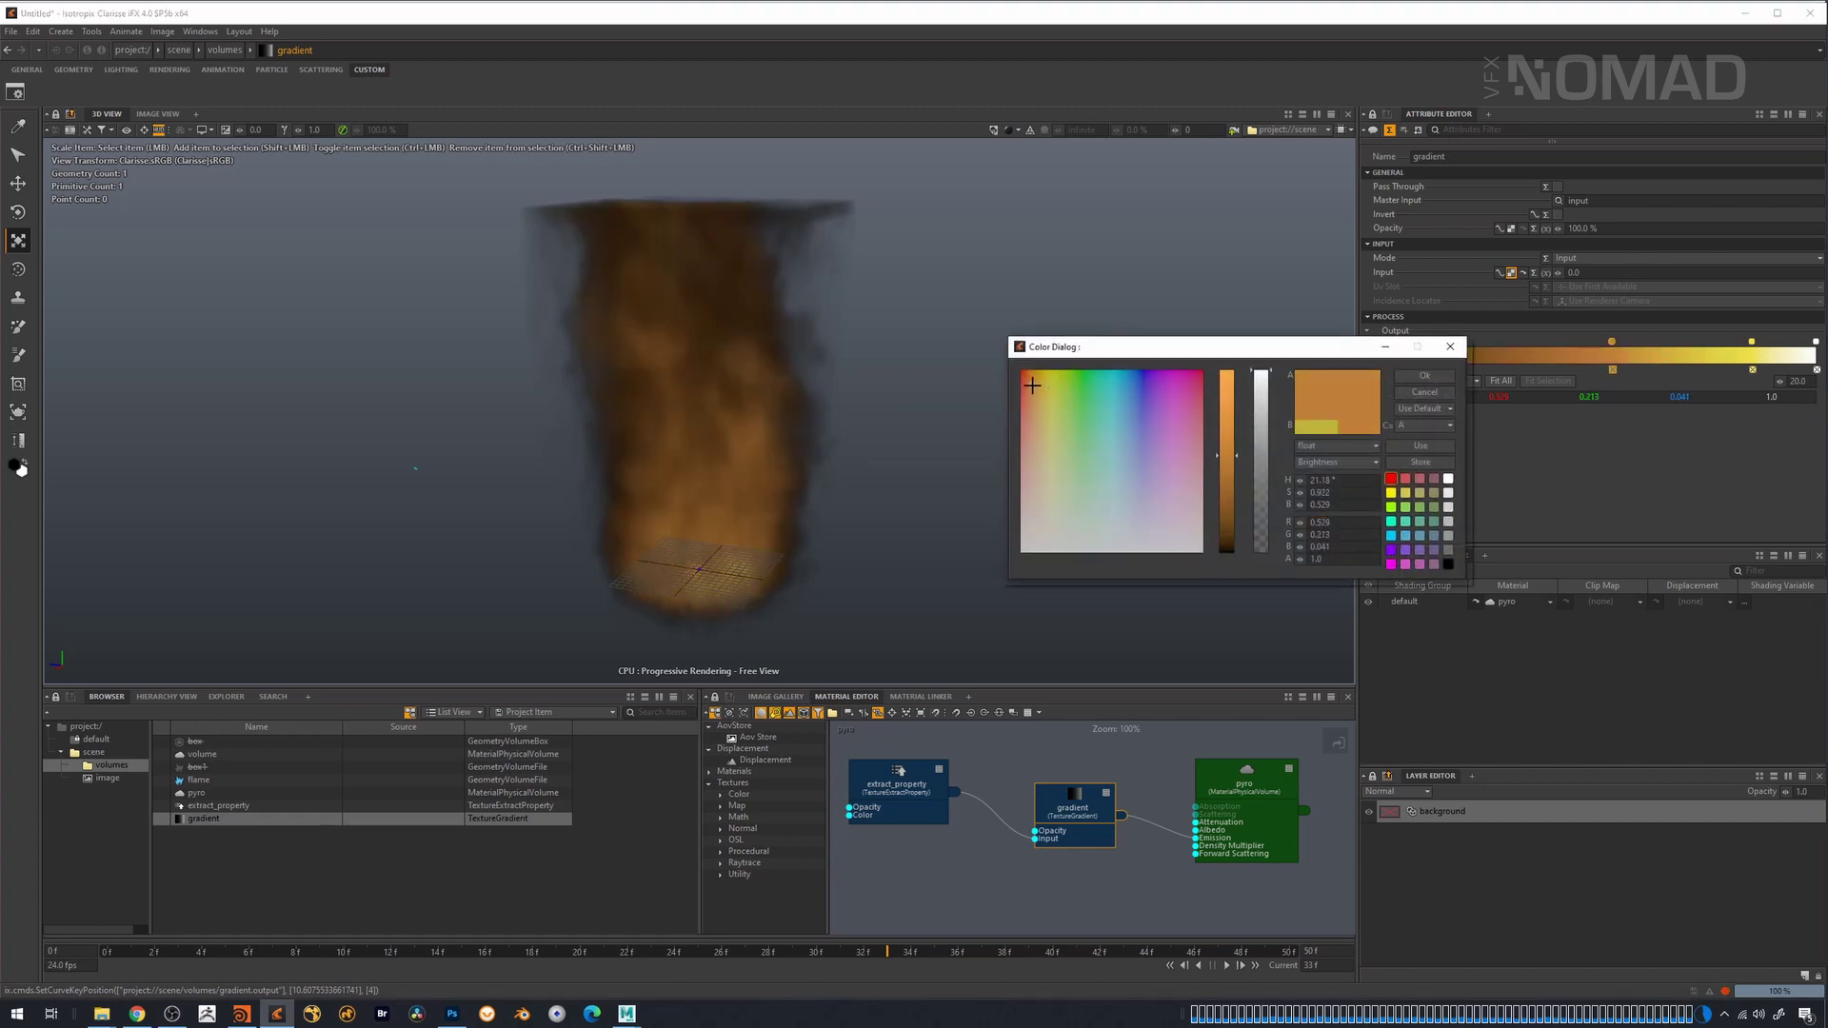
pyautogui.click(1425, 377)
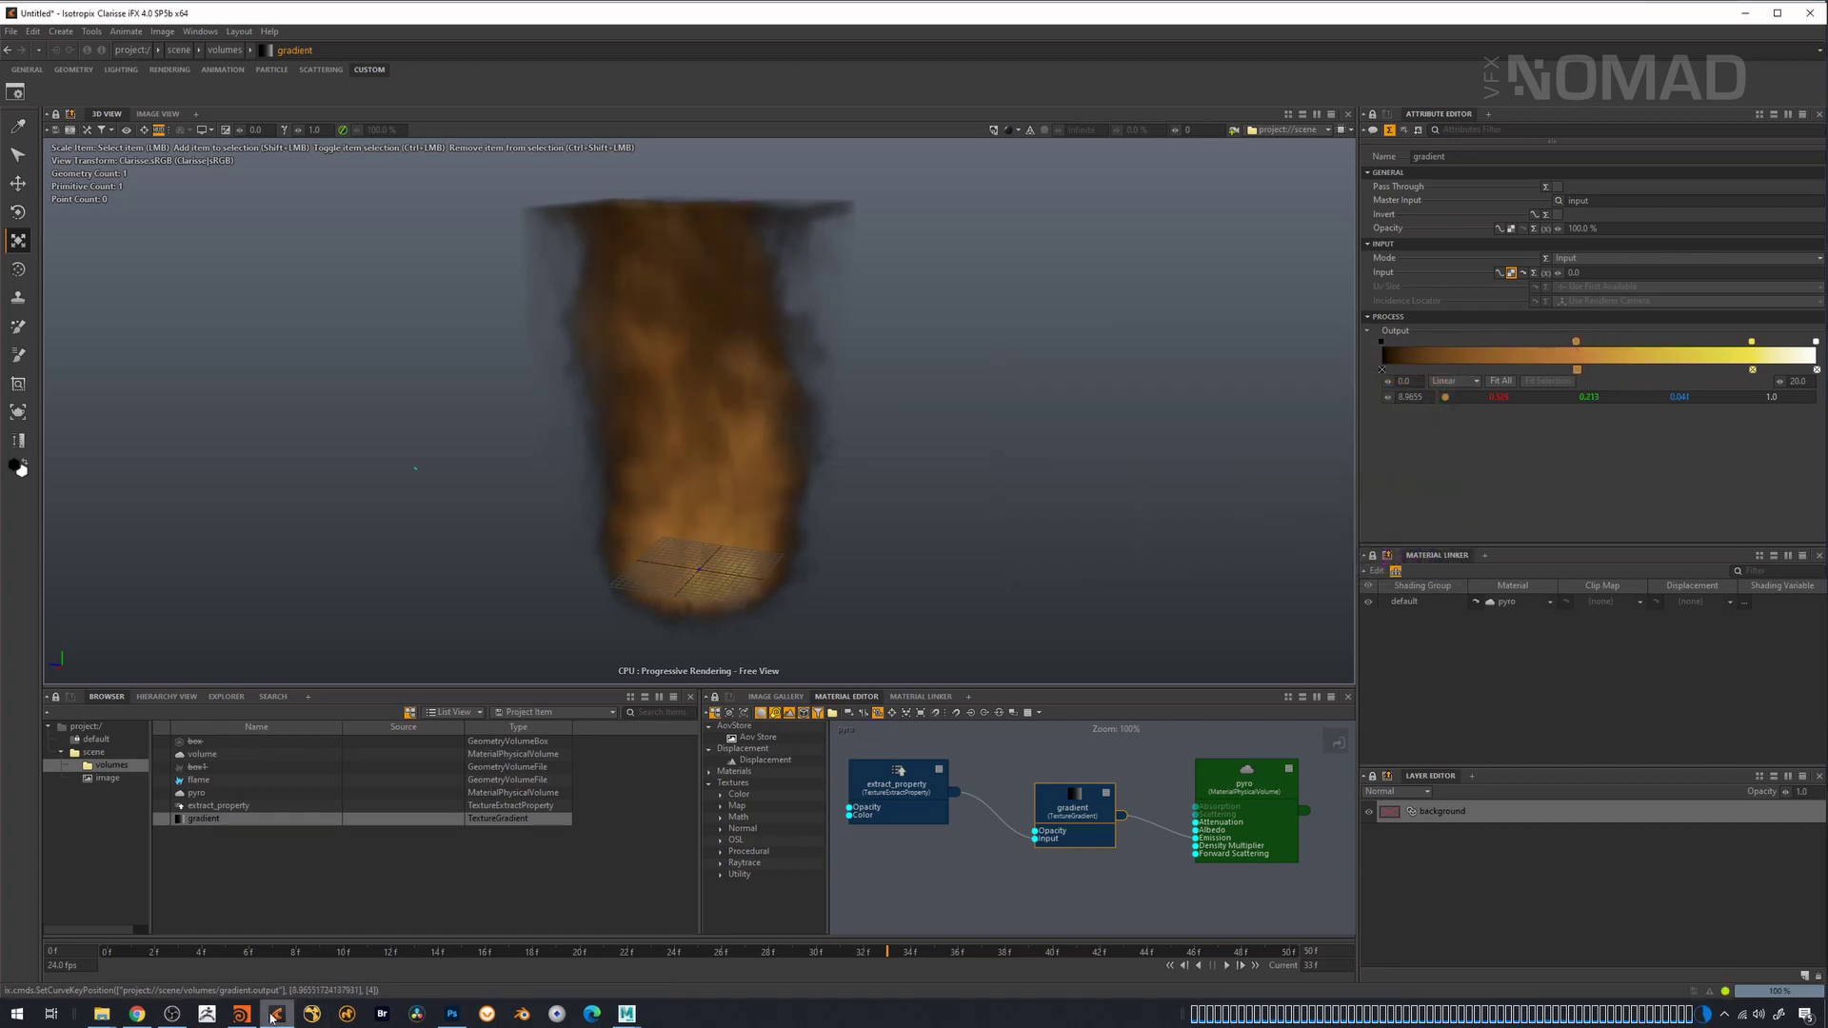
# - Check the Emission Color Ramp in Houdini, and in Clarisse move the orange, yellow and white keys to about 6.9, 9.3 and 10.7
pyautogui.click(242, 1014)
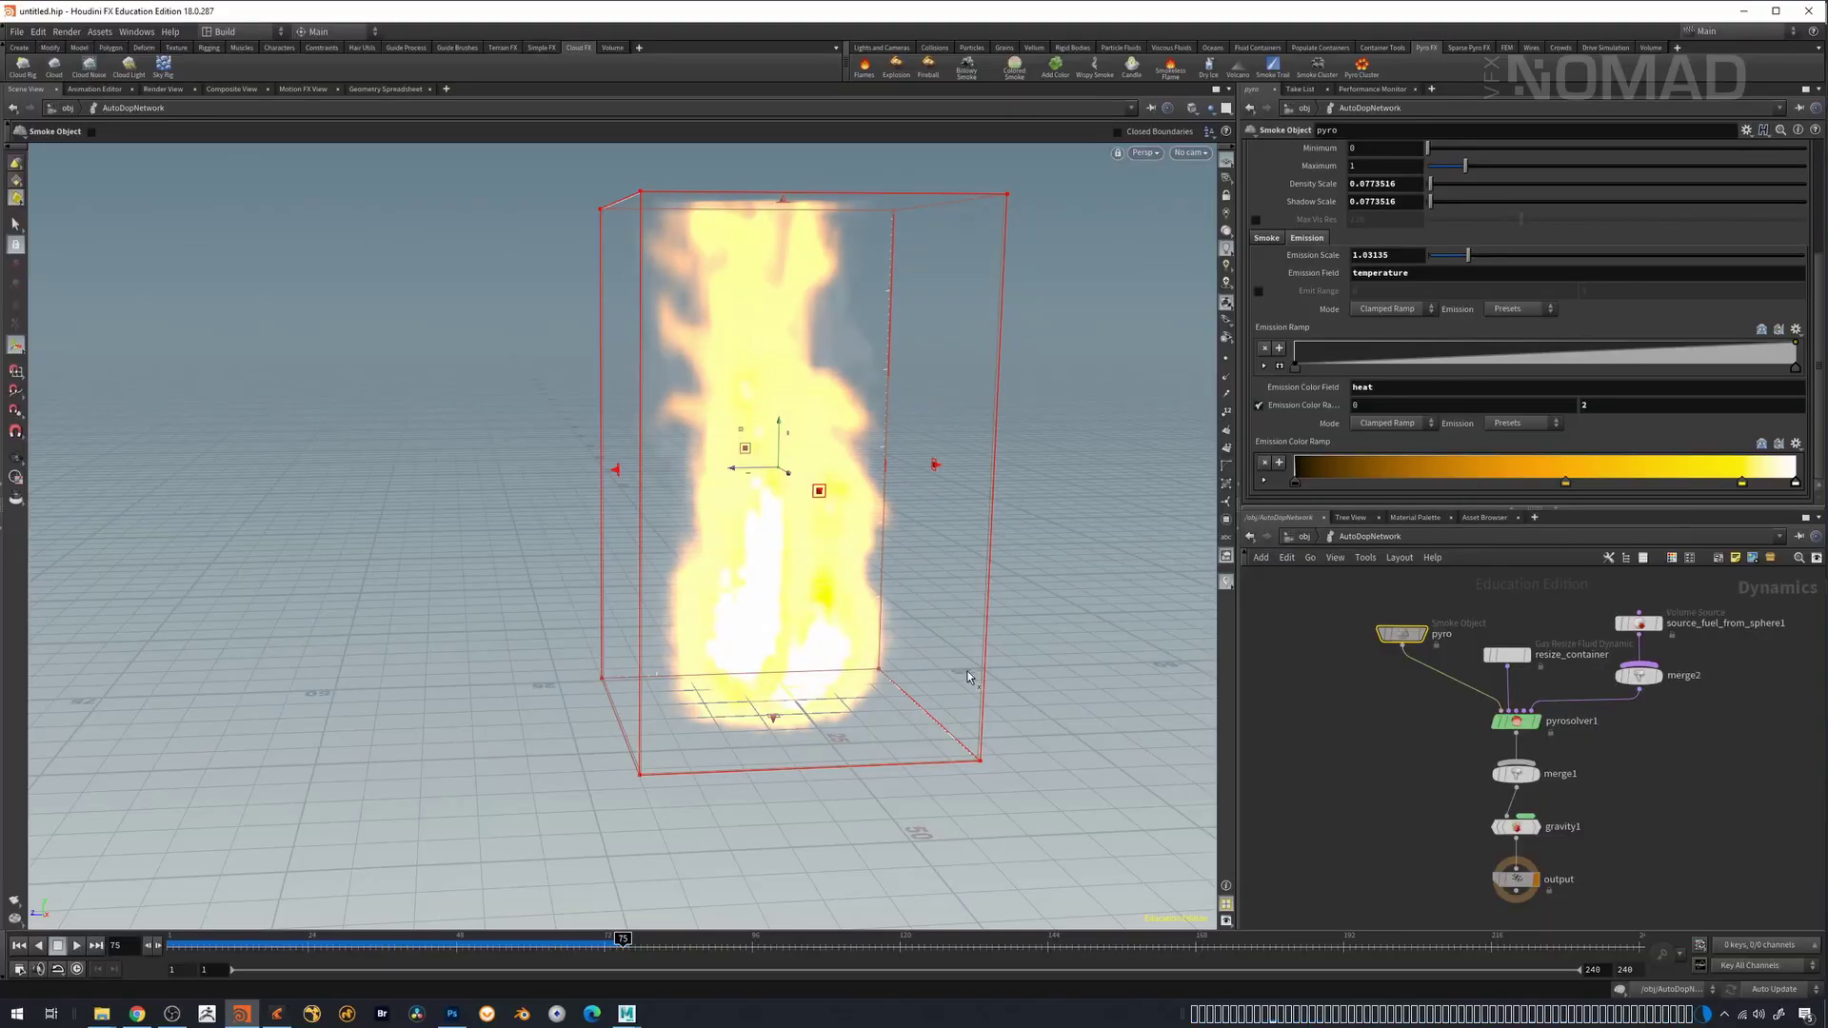
pyautogui.click(276, 1015)
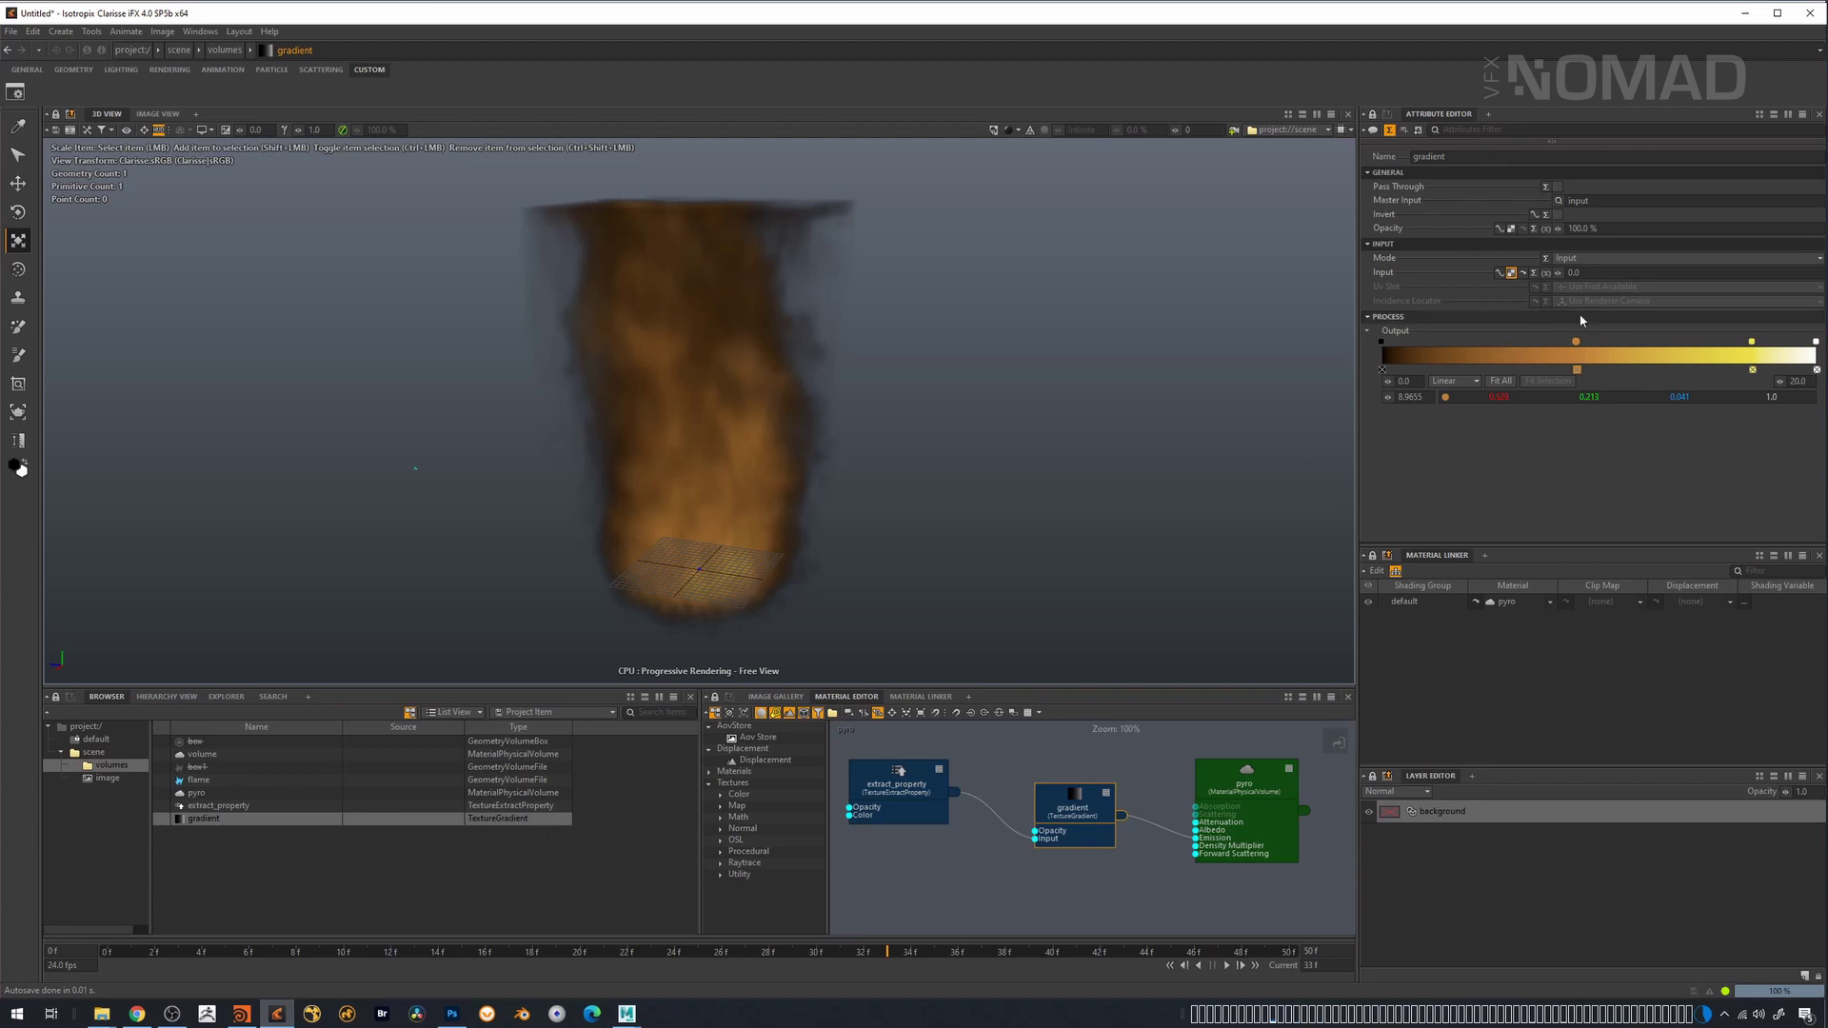
pyautogui.moveTo(1578, 345); pyautogui.dragTo(1800, 344)
pyautogui.moveTo(1653, 343); pyautogui.dragTo(1603, 343)
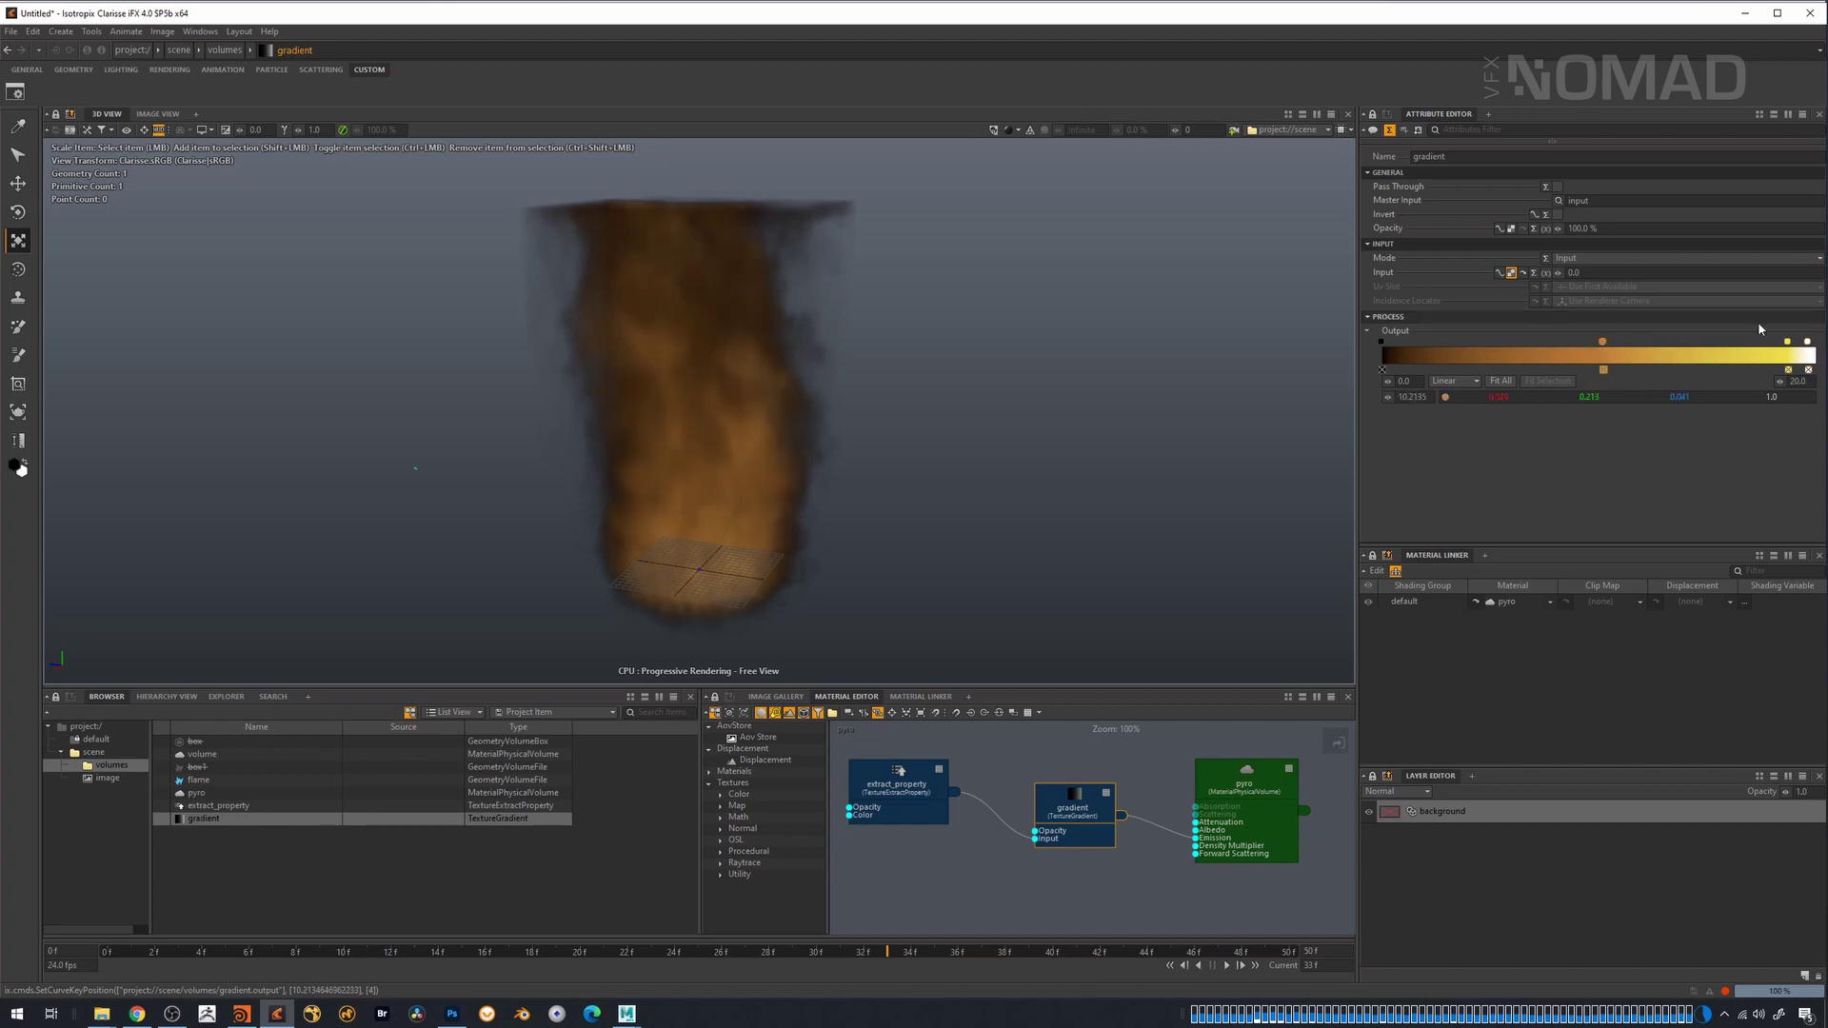
pyautogui.moveTo(1787, 349); pyautogui.dragTo(1668, 351)
pyautogui.moveTo(1807, 341); pyautogui.dragTo(1532, 343)
pyautogui.moveTo(1665, 343); pyautogui.dragTo(1584, 342)
pyautogui.moveTo(1697, 343); pyautogui.dragTo(1613, 347)
# - Set the Output ramp's upper range to 11 and move the yellow and white keys down to about 8.3 and 9.1
pyautogui.moveTo(1810, 384); pyautogui.dragTo(1740, 349)
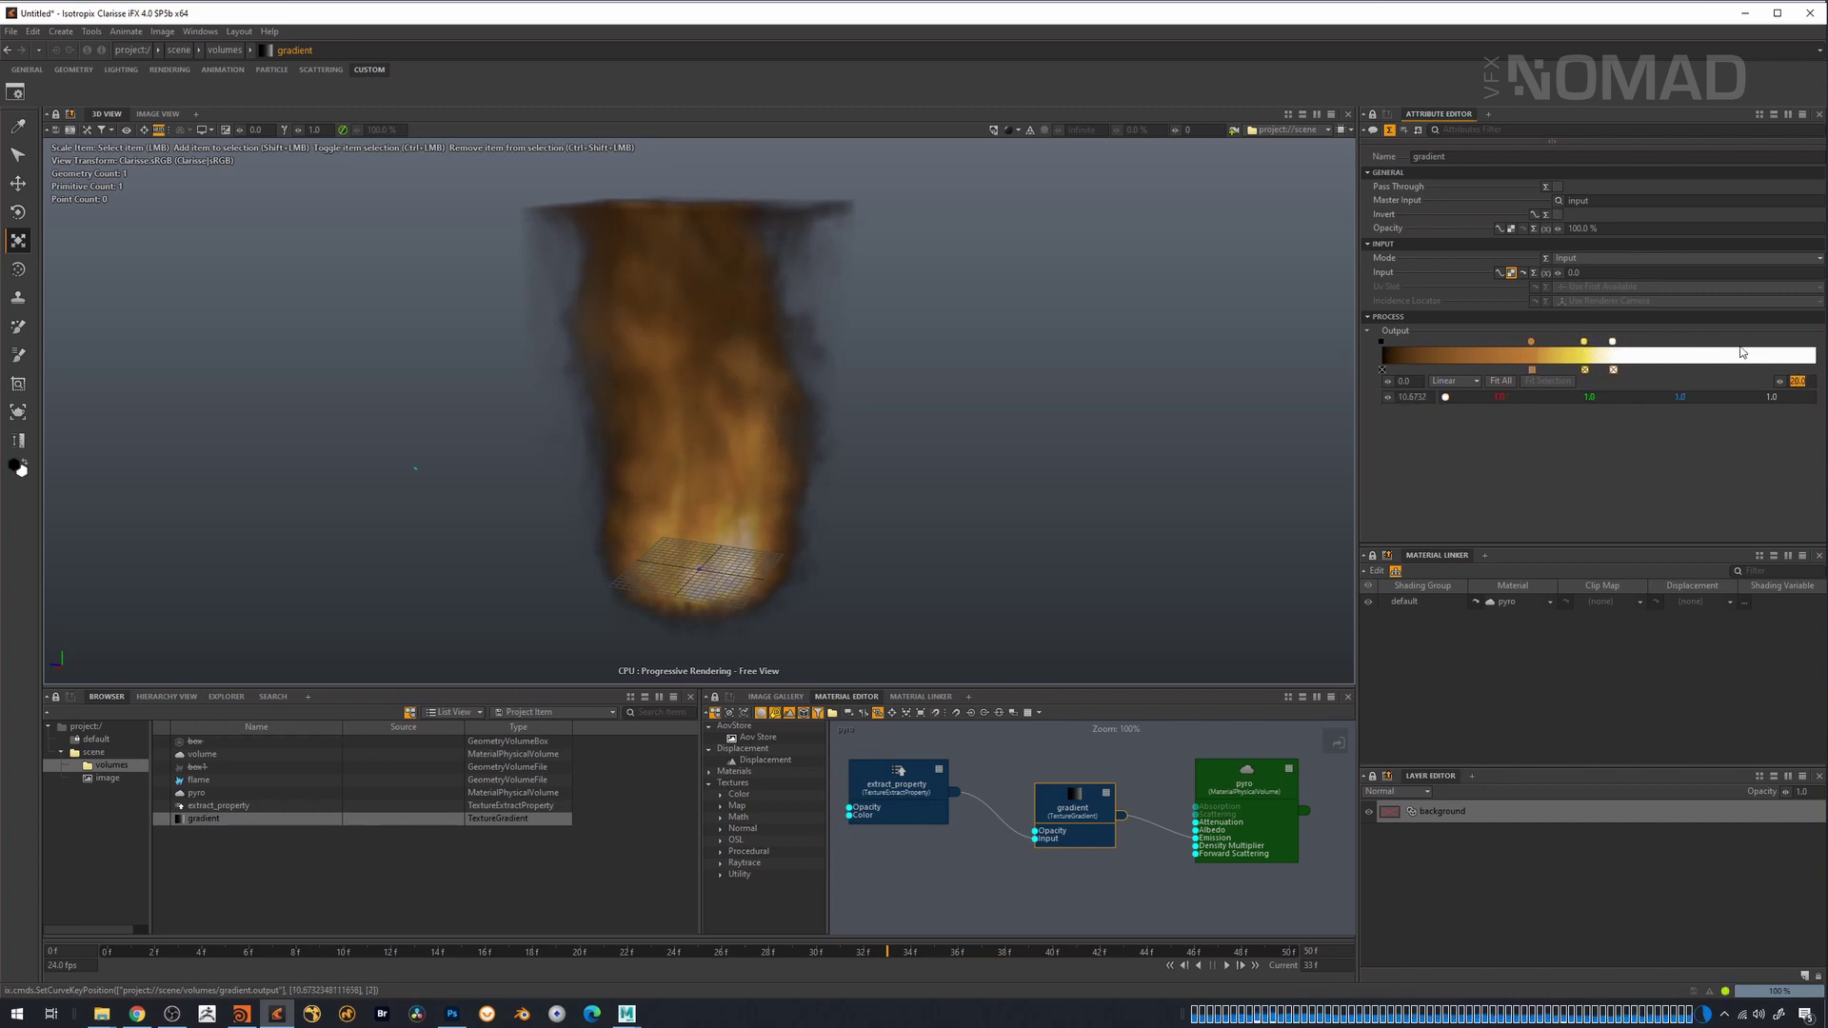
pyautogui.write('10')
pyautogui.press('Tab')
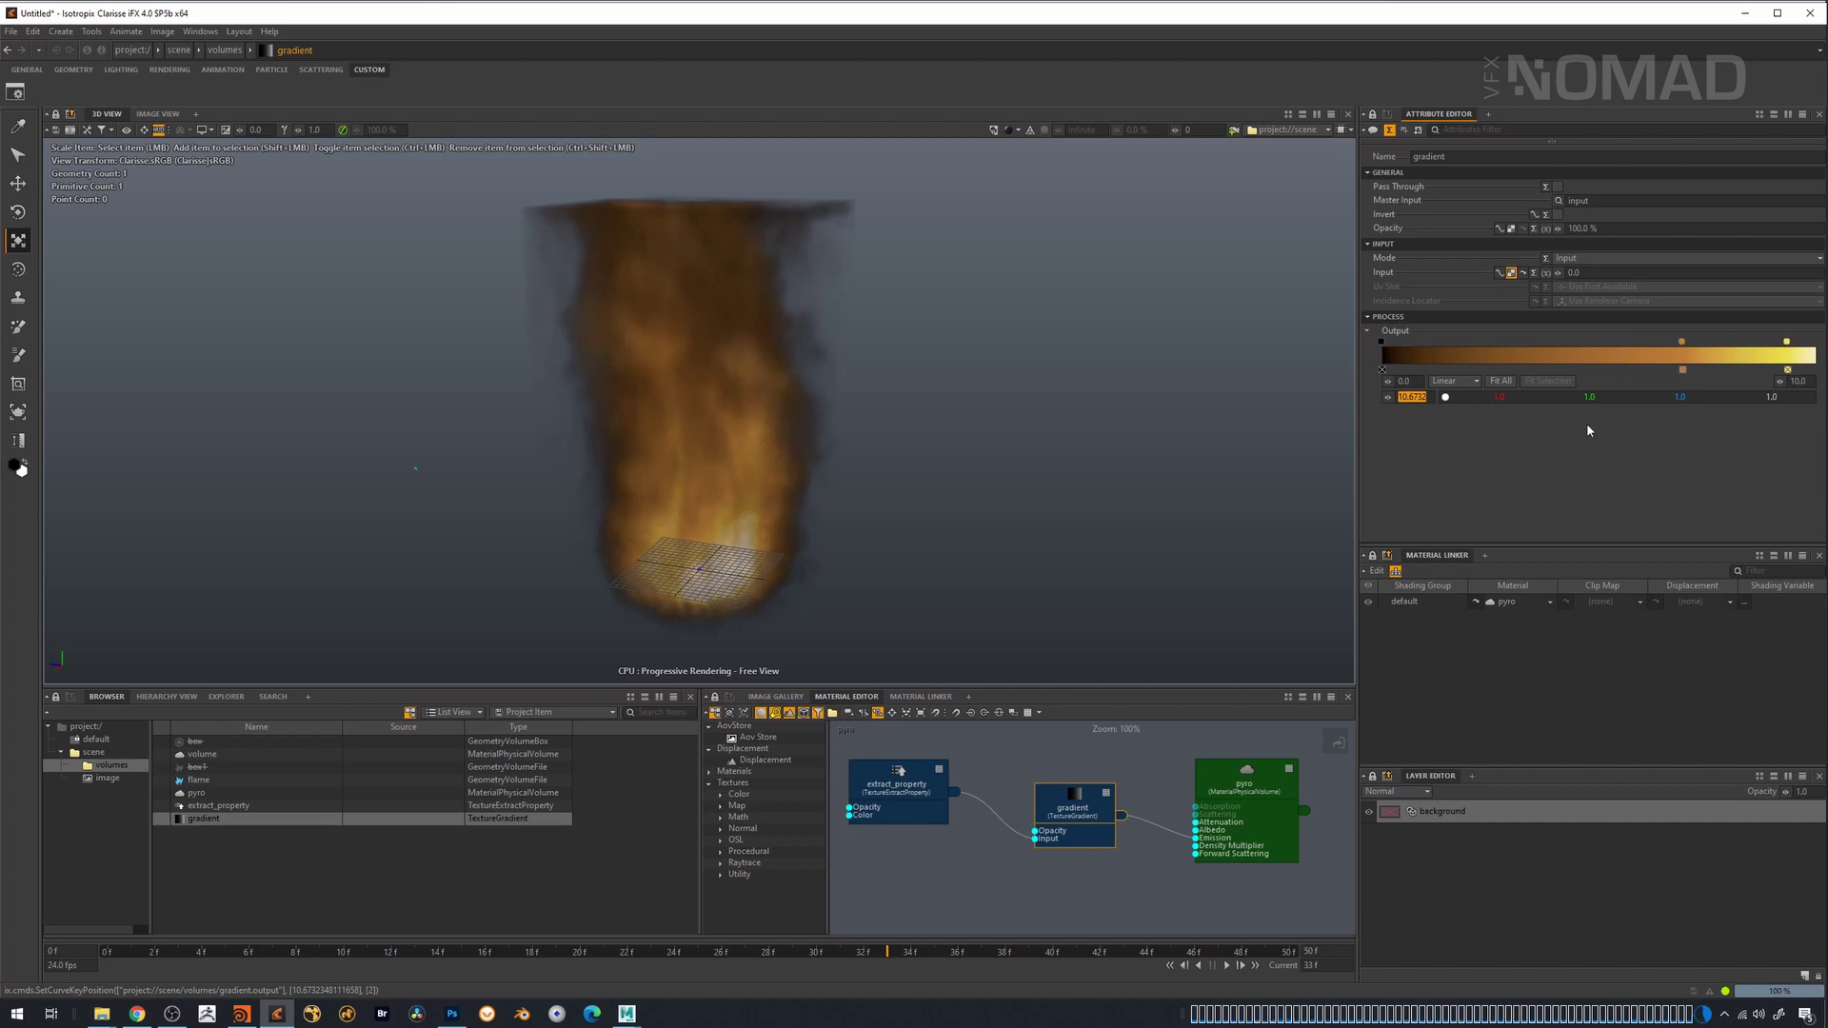
pyautogui.moveTo(1809, 384); pyautogui.dragTo(1741, 342)
pyautogui.write('11')
pyautogui.press('Tab')
# - Set the Output ramp's upper range to 10 and the white key's position to 10
pyautogui.click(1798, 381)
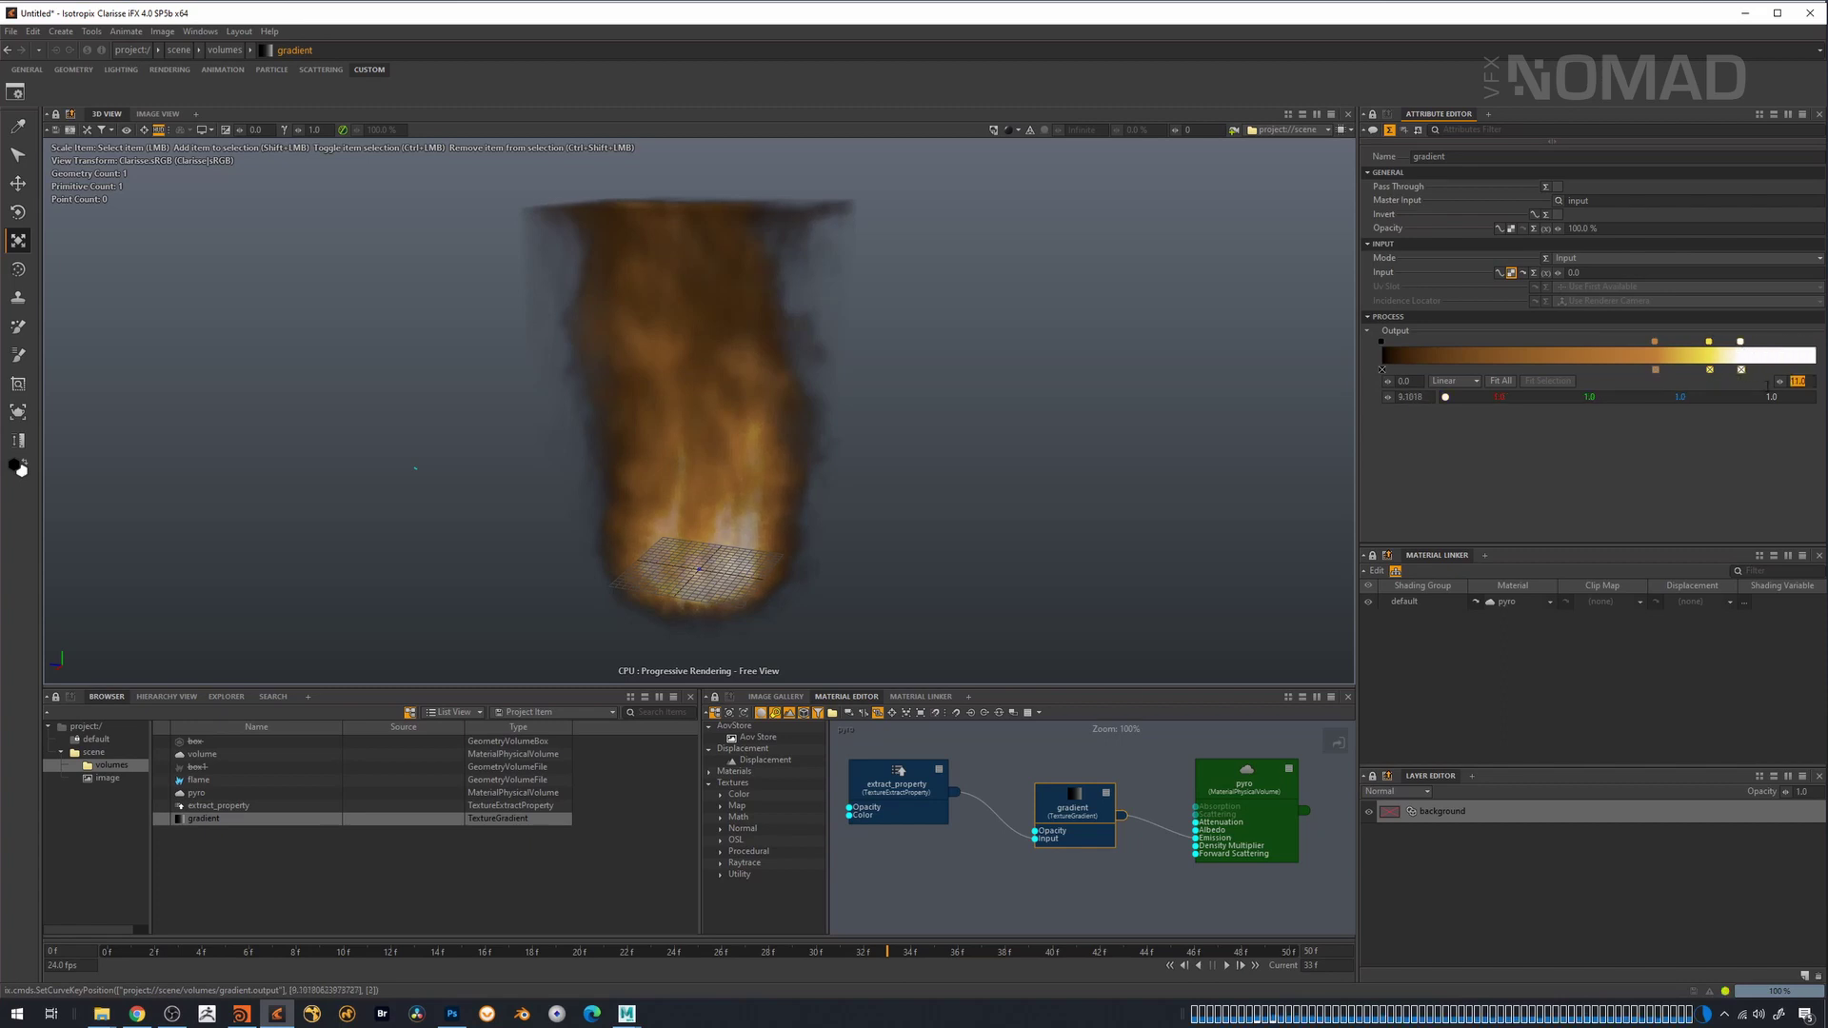
pyautogui.write('10')
pyautogui.press('Tab')
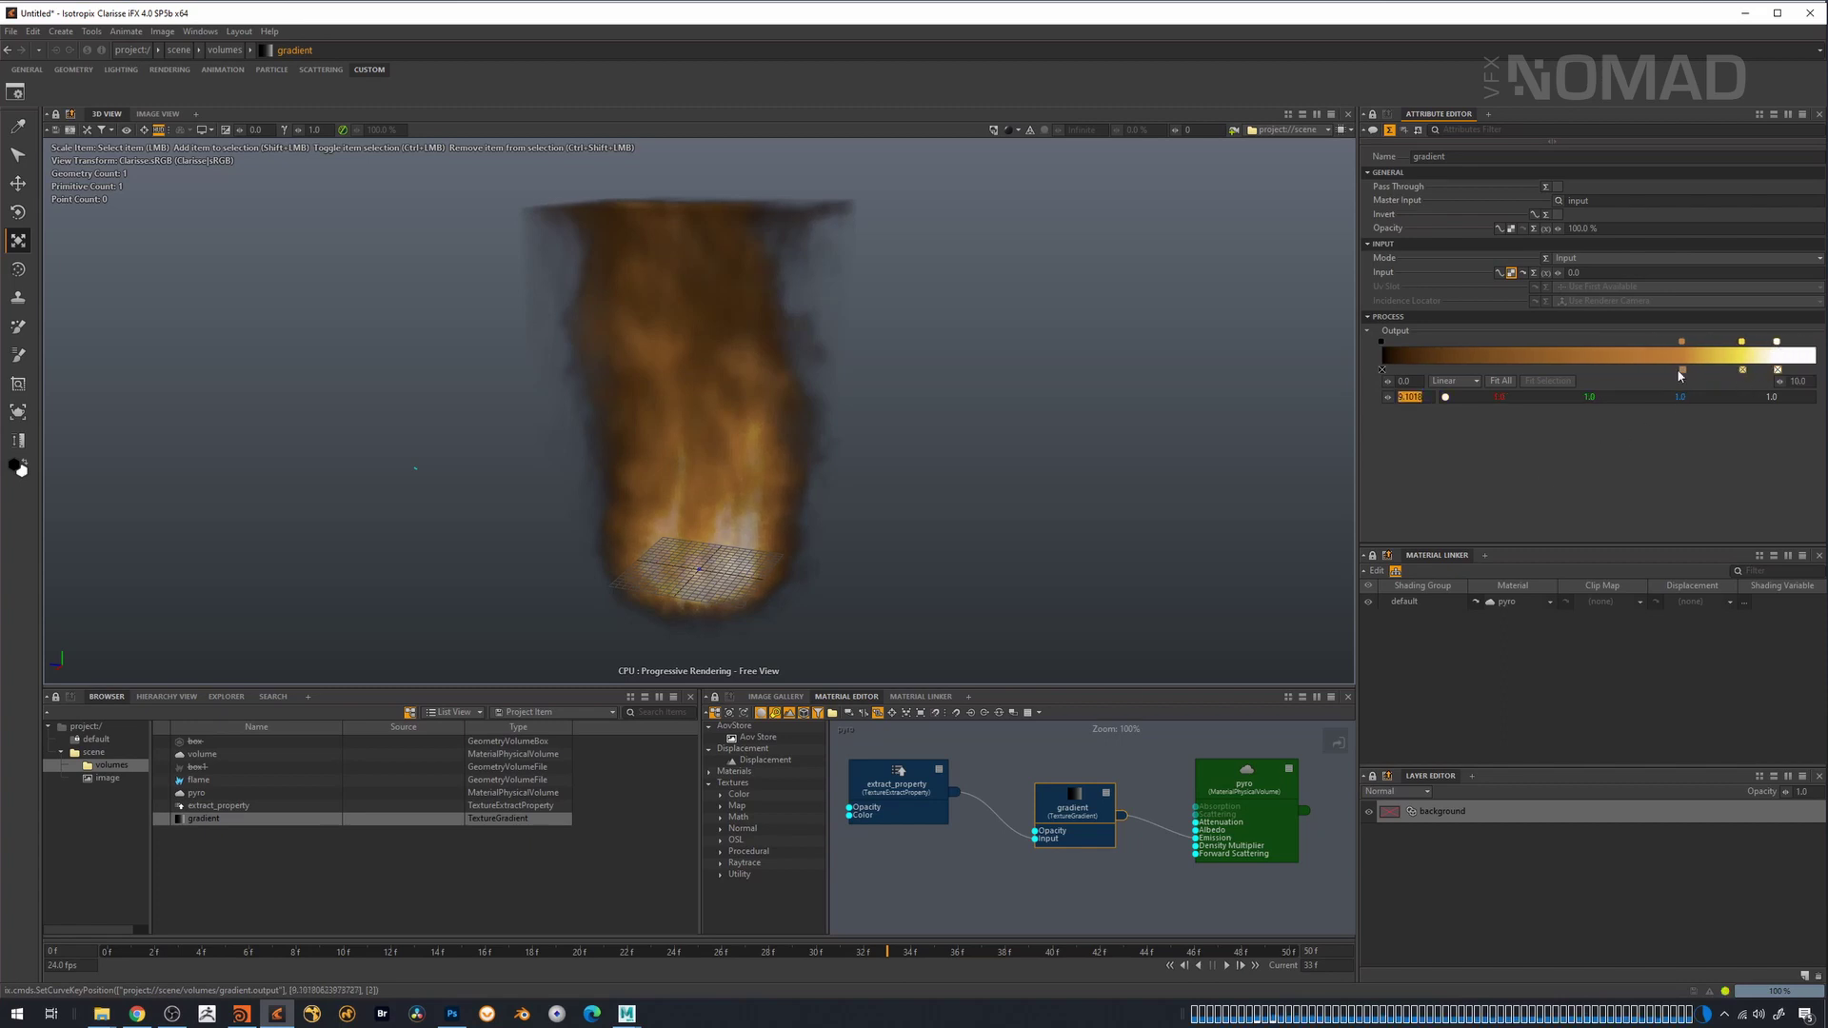
pyautogui.write('10')
pyautogui.press('Return')
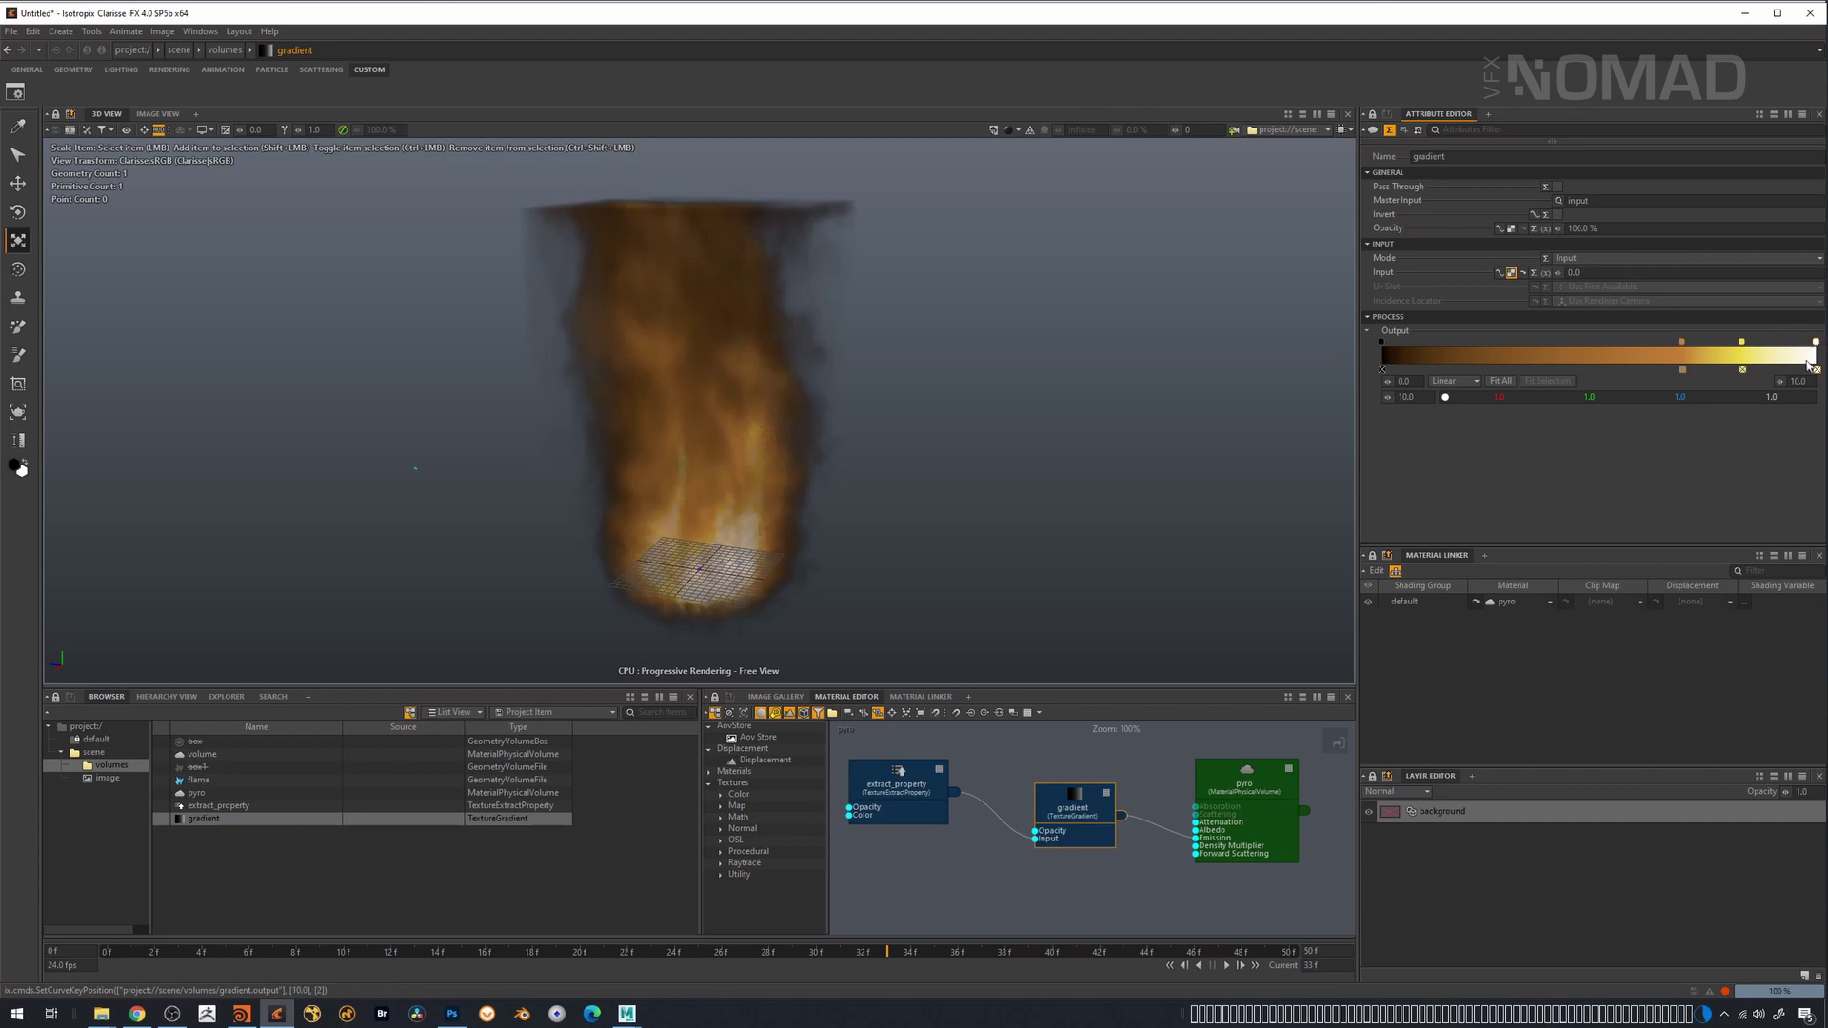
# - Add a near-black key at about 3.1 in the Output ramp and move the orange and yellow keys to about 5.5 and 8.3
pyautogui.moveTo(1745, 345)
pyautogui.mouseDown()
pyautogui.moveTo(1764, 343)
pyautogui.moveTo(1686, 344)
pyautogui.moveTo(1741, 345)
pyautogui.moveTo(1721, 345)
pyautogui.mouseUp()
pyautogui.moveTo(1382, 353); pyautogui.dragTo(1517, 339)
pyautogui.click(1414, 358)
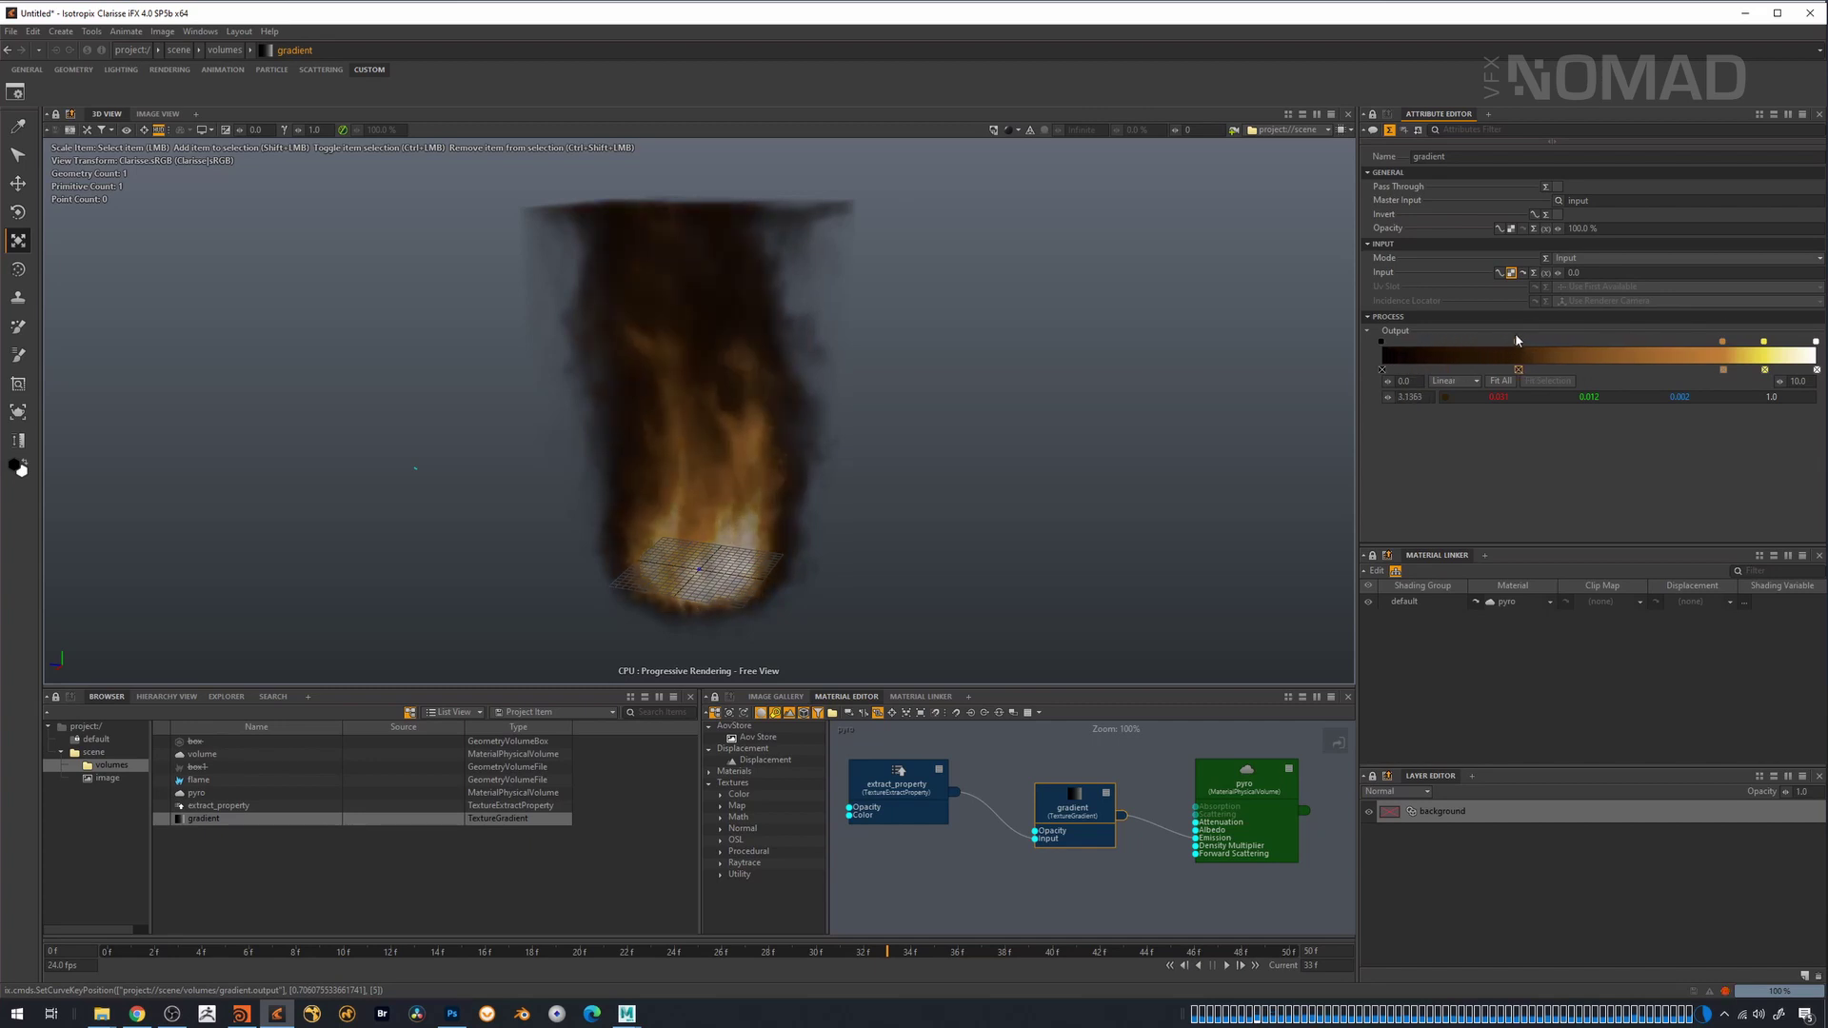
pyautogui.moveTo(1722, 343); pyautogui.dragTo(1620, 343)
pyautogui.moveTo(1764, 342); pyautogui.dragTo(1743, 344)
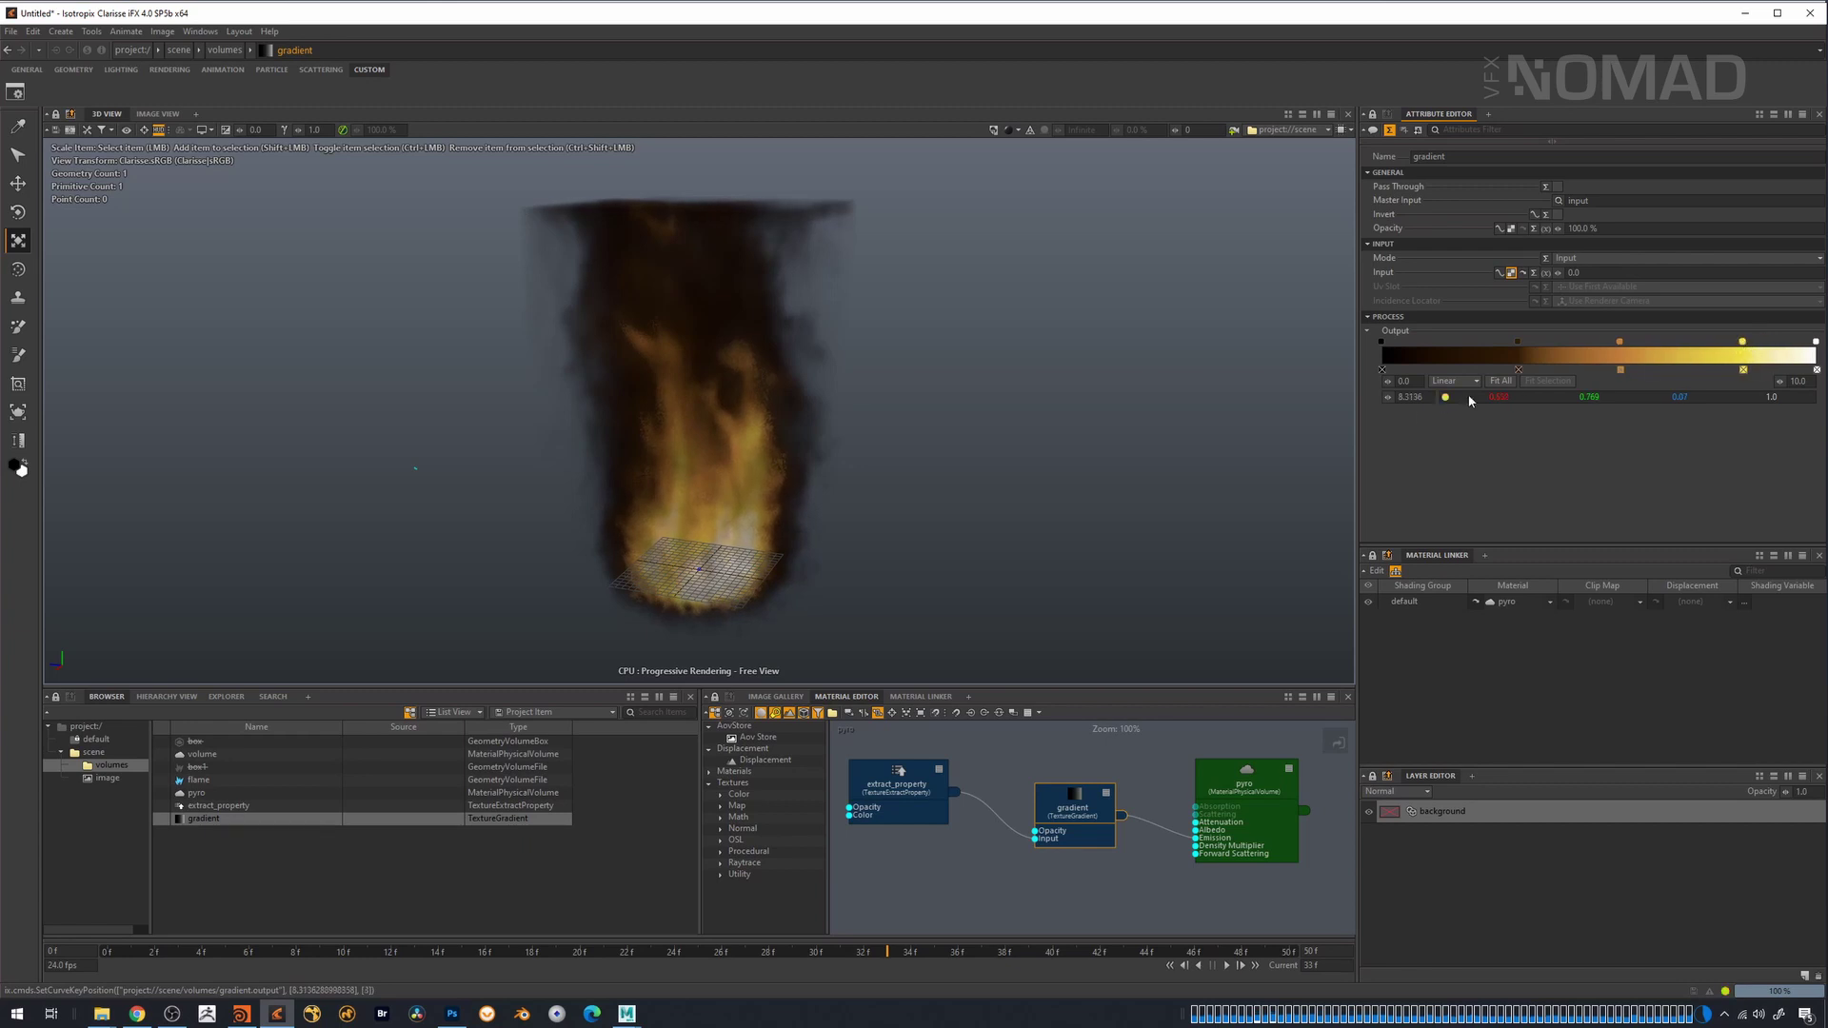
# - Raise the last white key's red, green and blue values to 2.0
pyautogui.click(1816, 341)
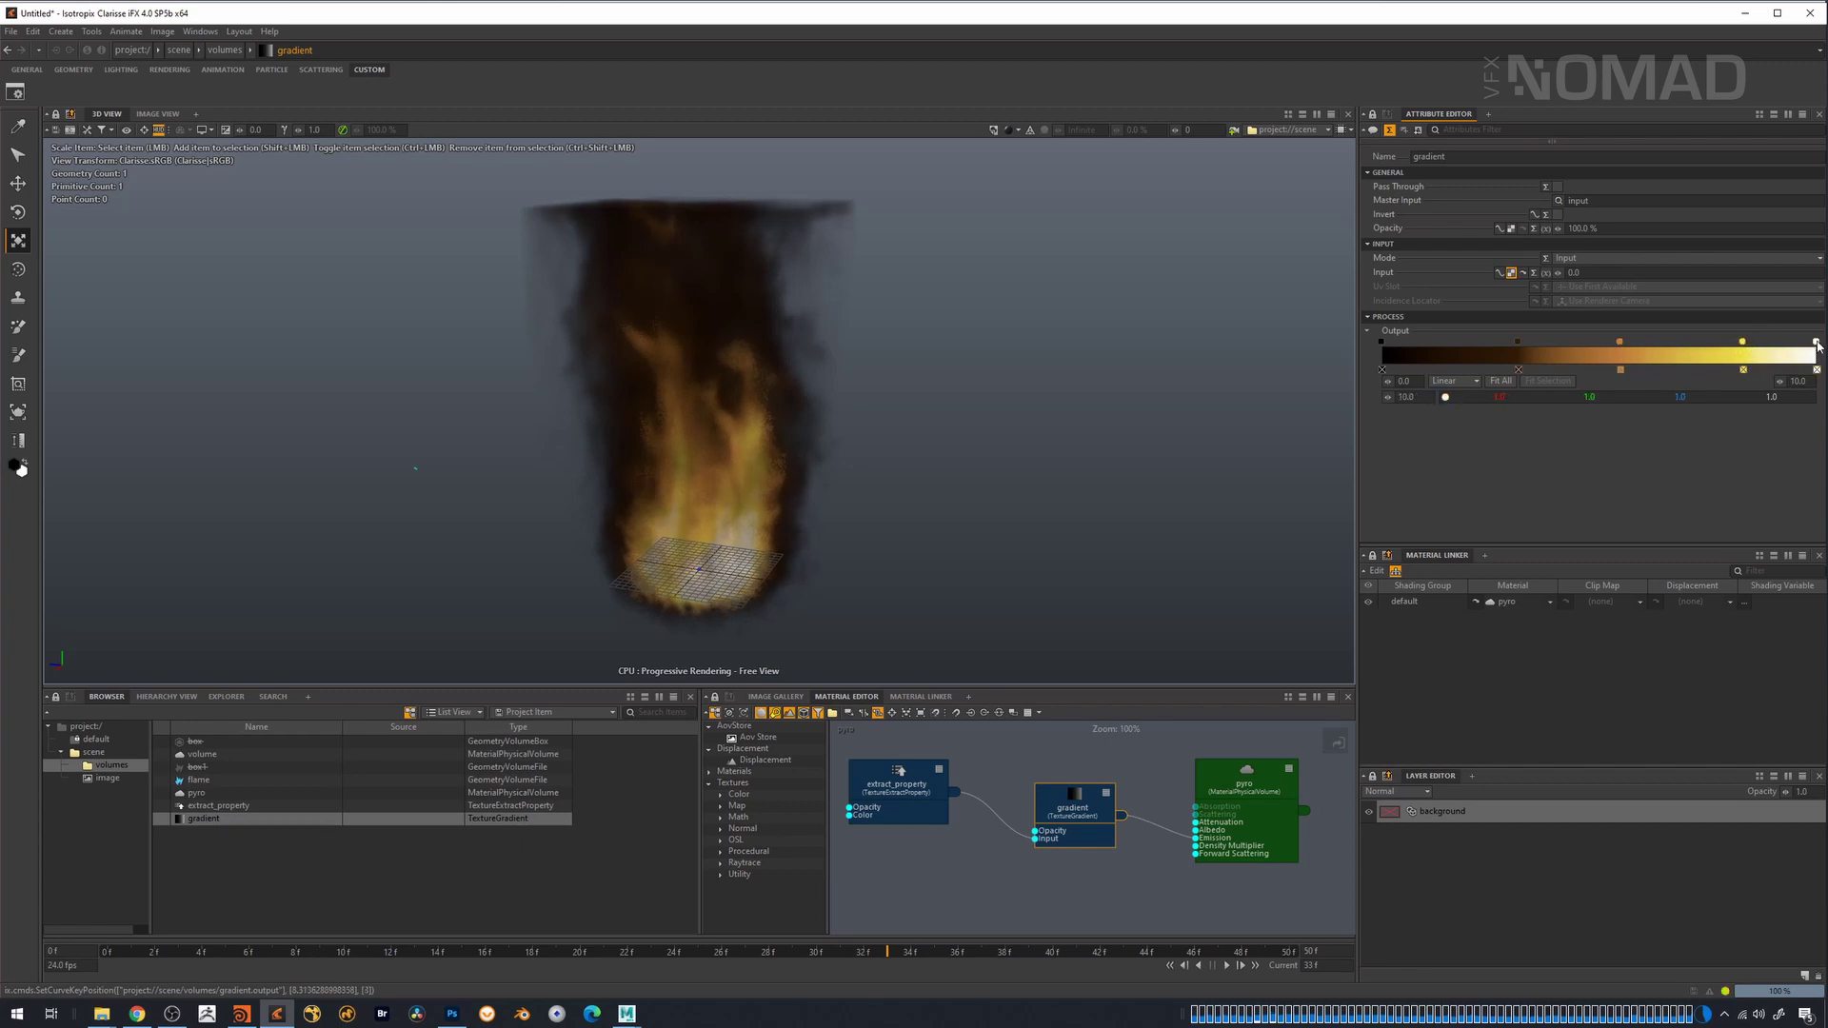
pyautogui.click(1445, 397)
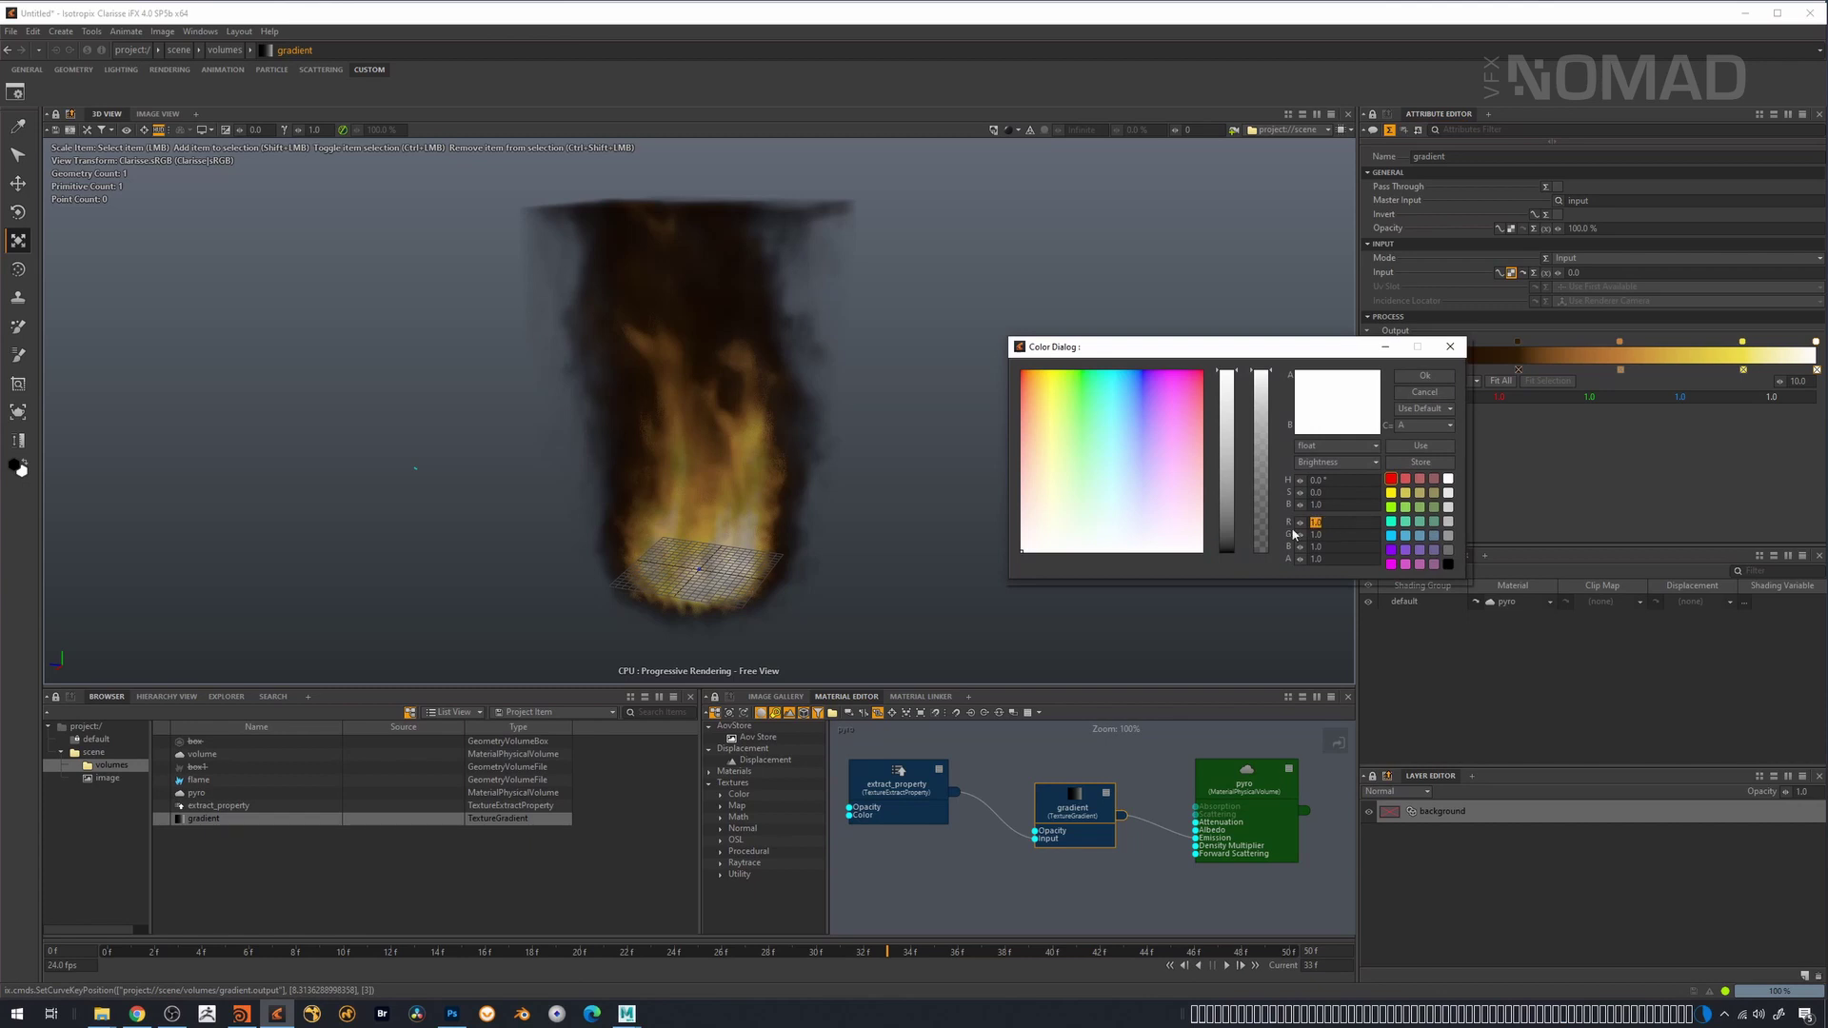
pyautogui.press('Tab')
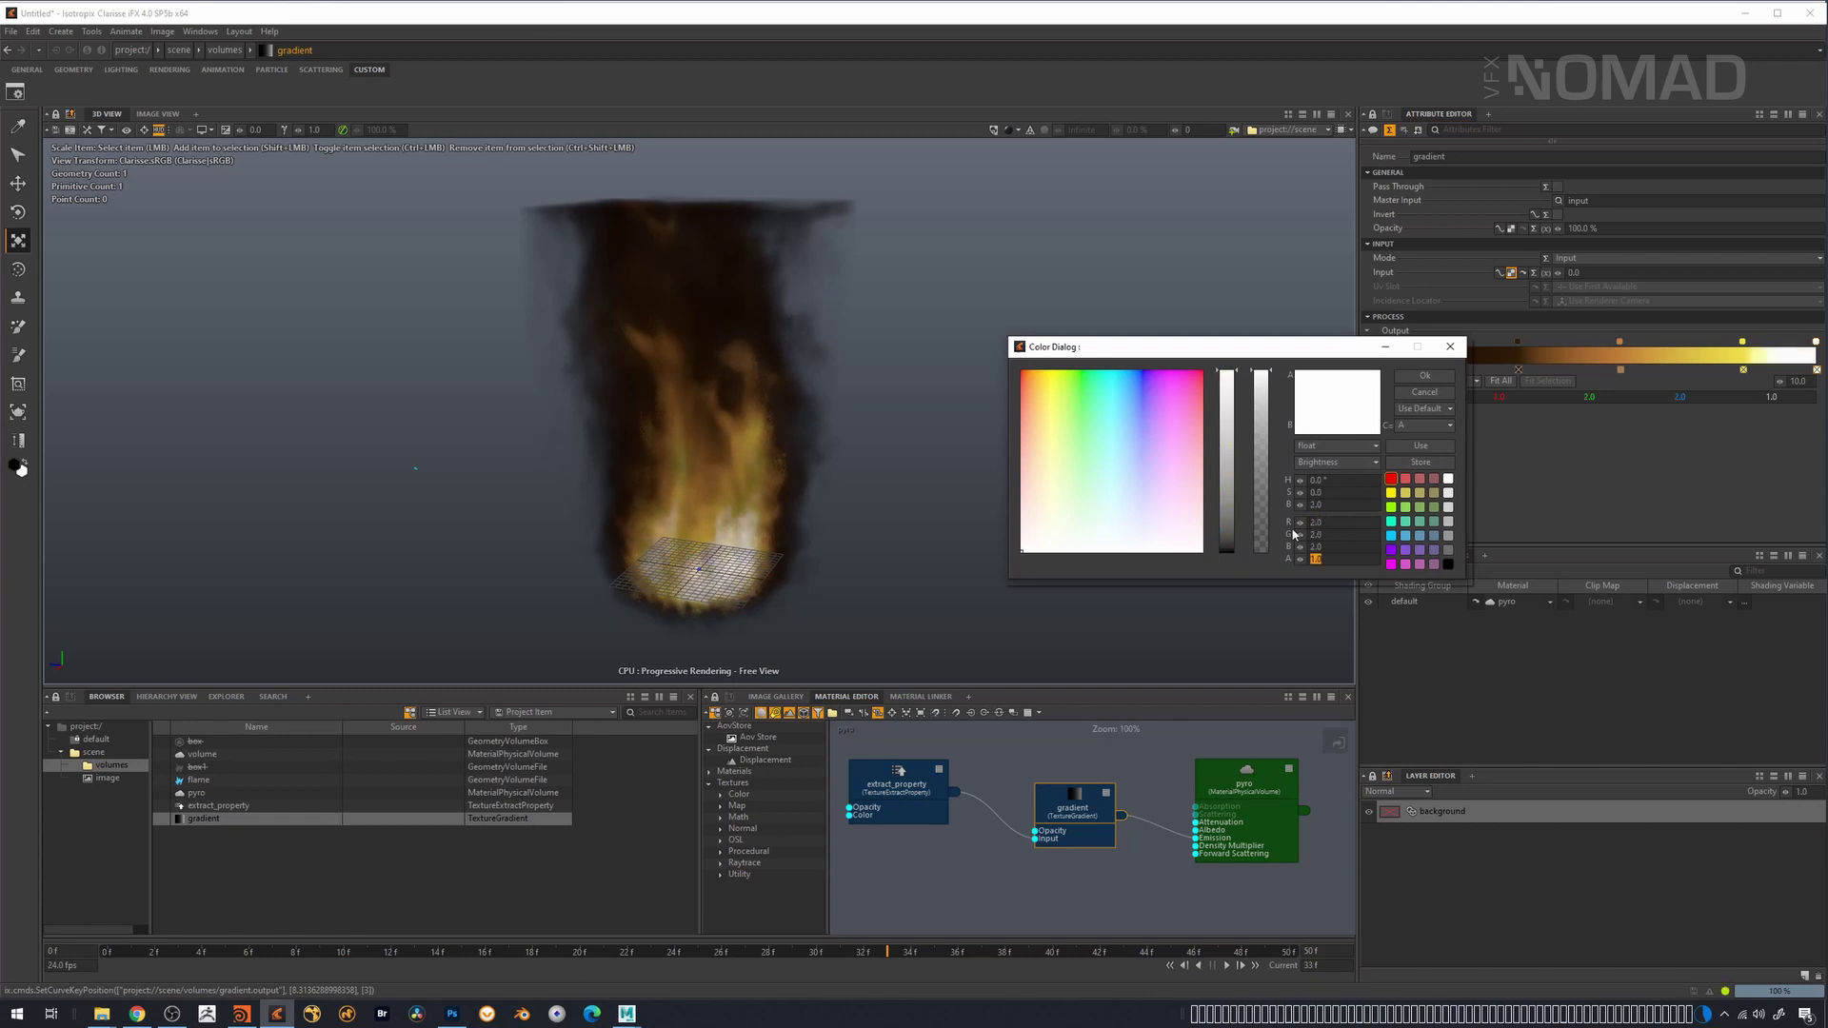
pyautogui.click(1418, 378)
# - Set the yellow key's colour to red 2.0, green 2.0 and blue 1.0
pyautogui.click(1742, 343)
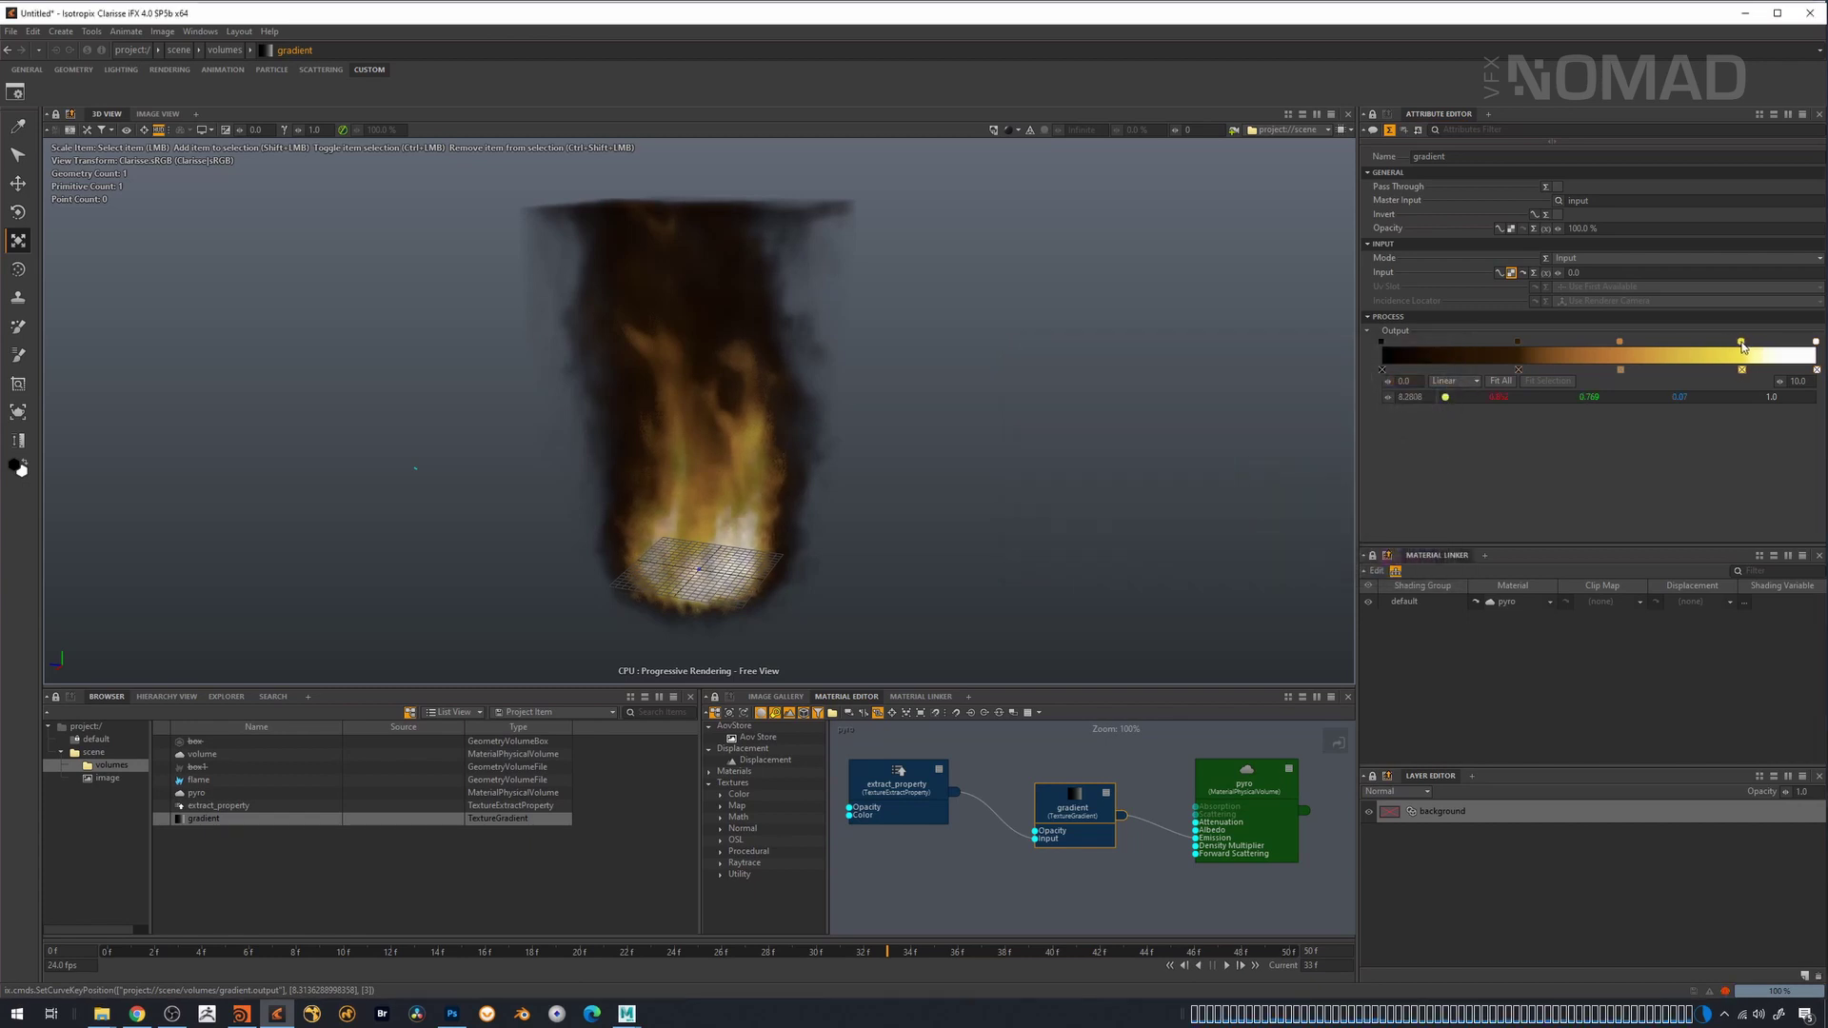
pyautogui.click(1445, 397)
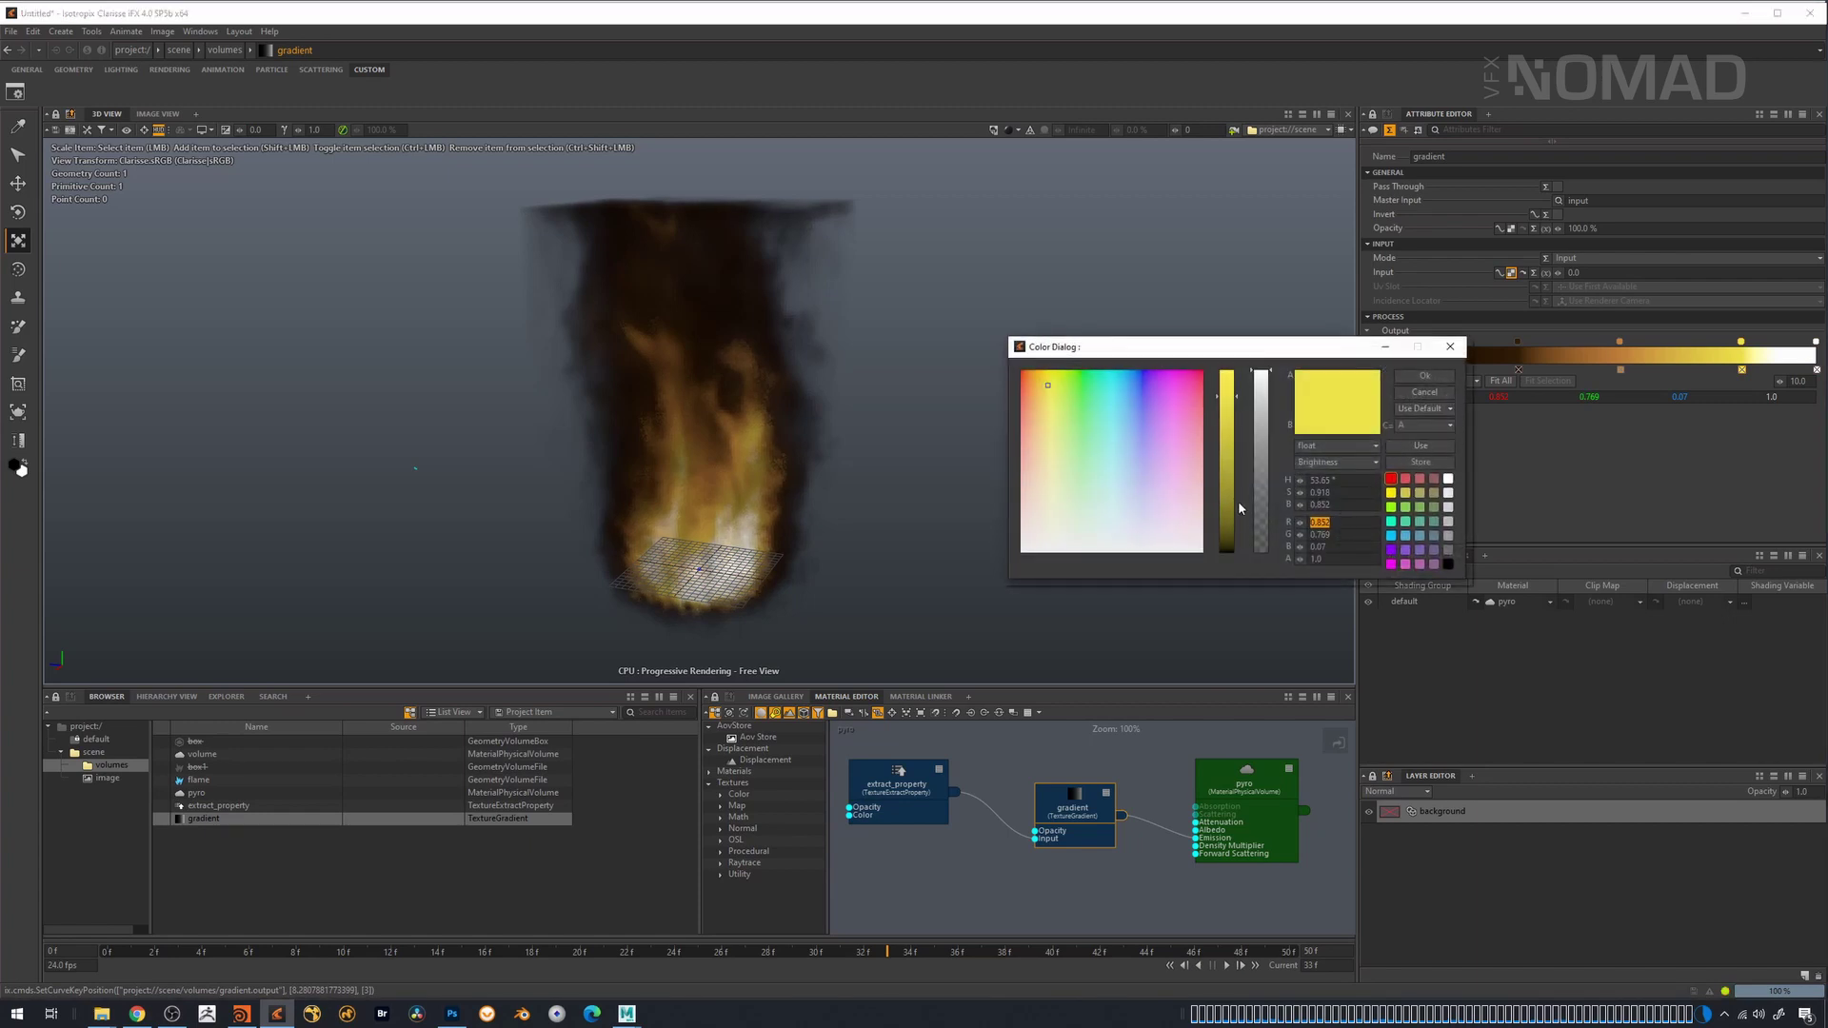
pyautogui.write('2')
pyautogui.press('Tab')
pyautogui.write('2')
pyautogui.press('Tab')
pyautogui.write('1')
pyautogui.press('Tab')
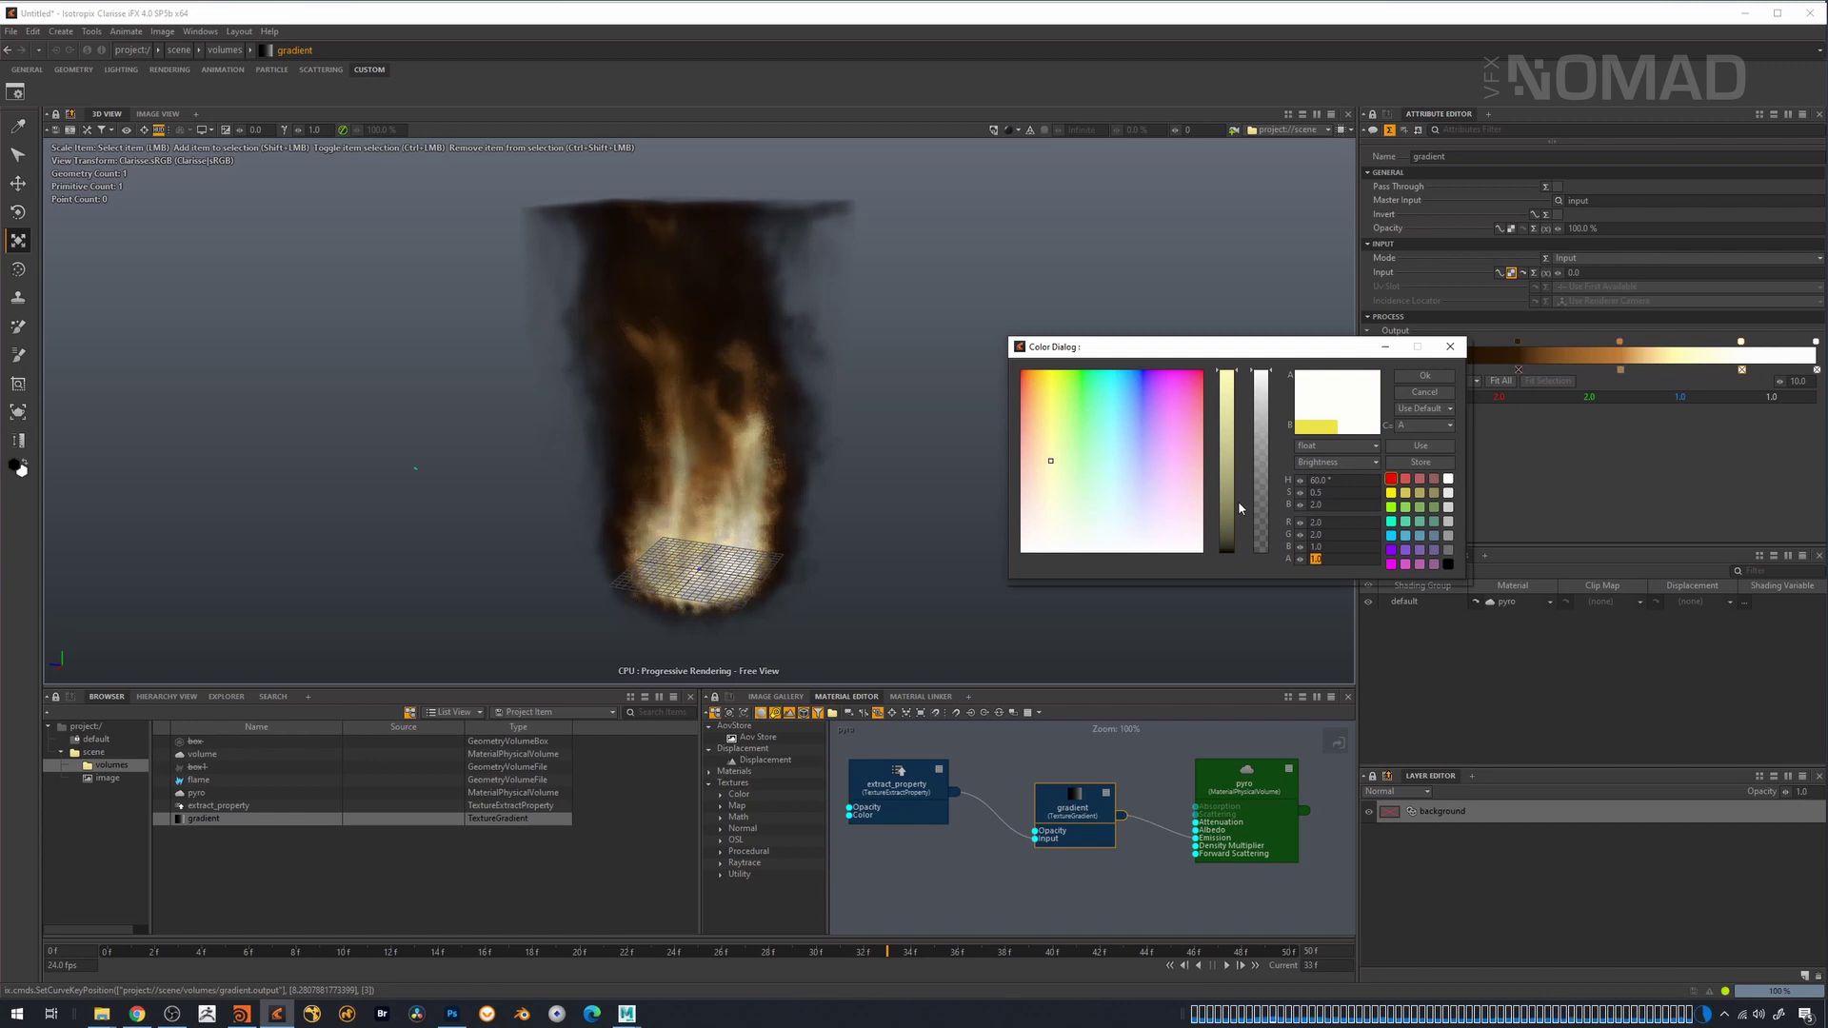
pyautogui.click(1426, 376)
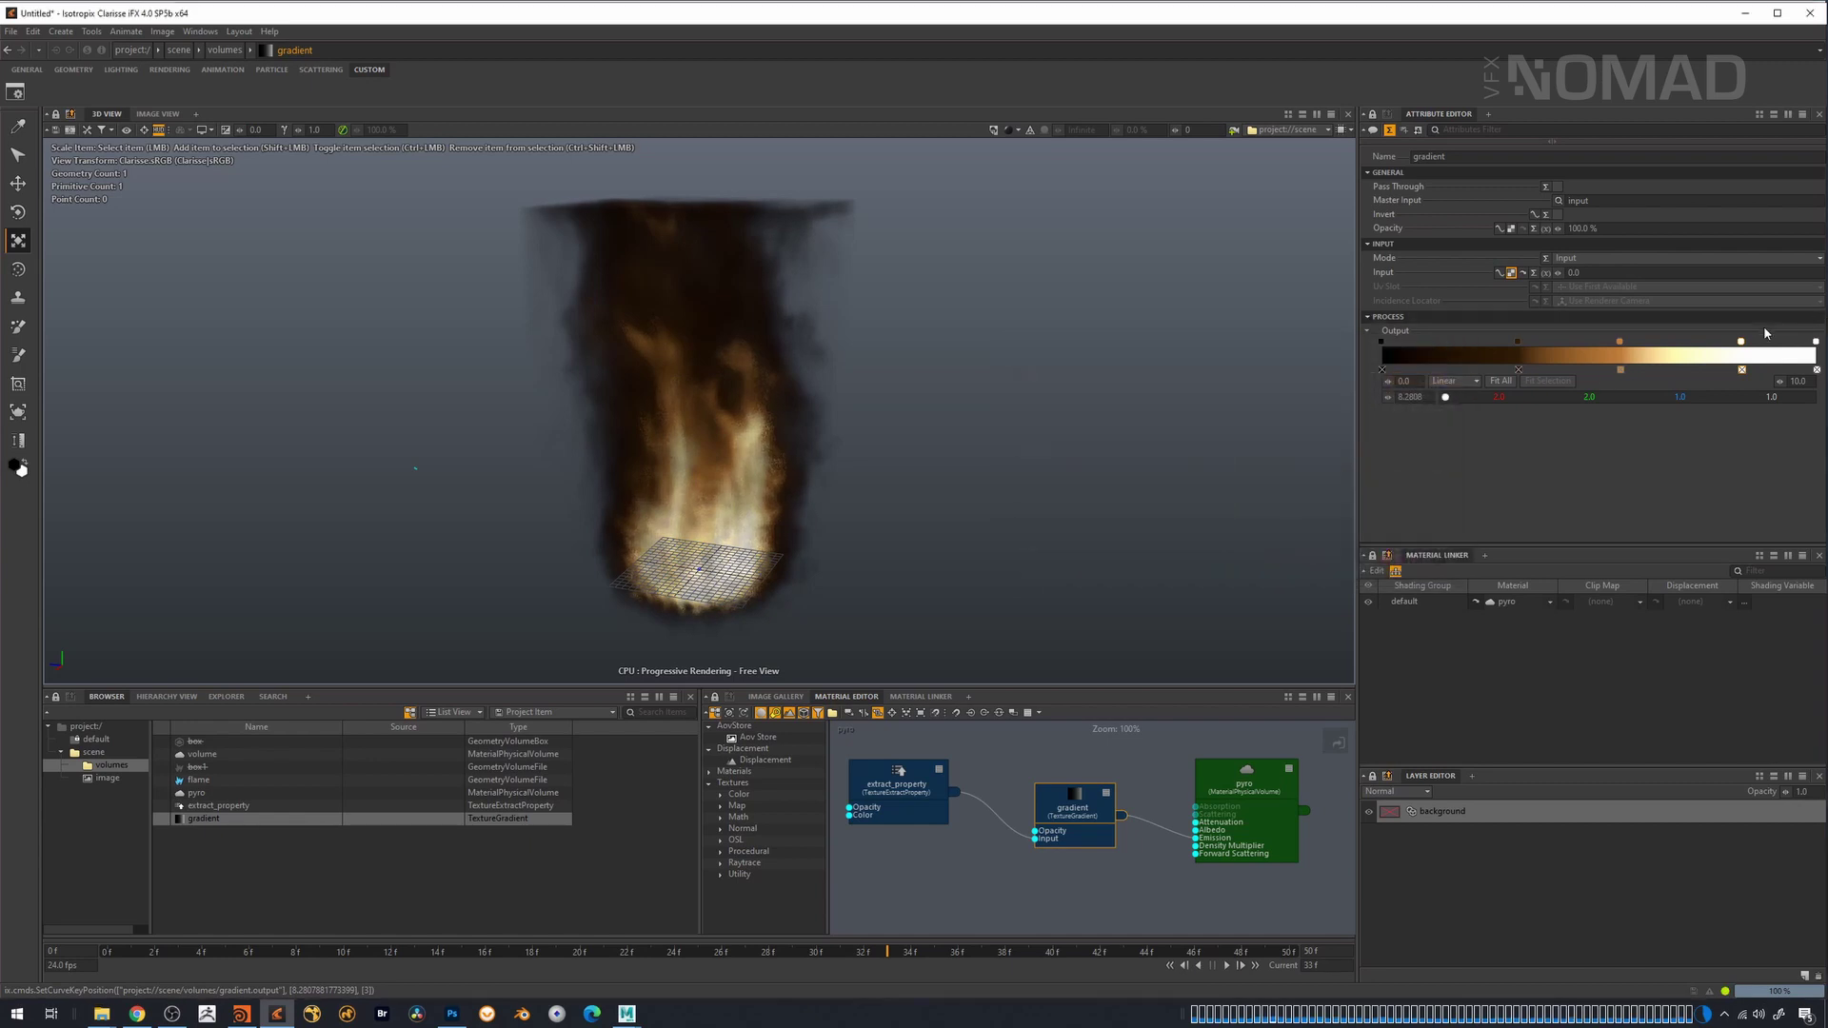
# - Move the pale yellow and orange keys to about 8.9 and 6.3, and set the orange key's saturation to 1.0
pyautogui.moveTo(1742, 343); pyautogui.dragTo(1771, 349)
pyautogui.moveTo(1621, 344); pyautogui.dragTo(1655, 348)
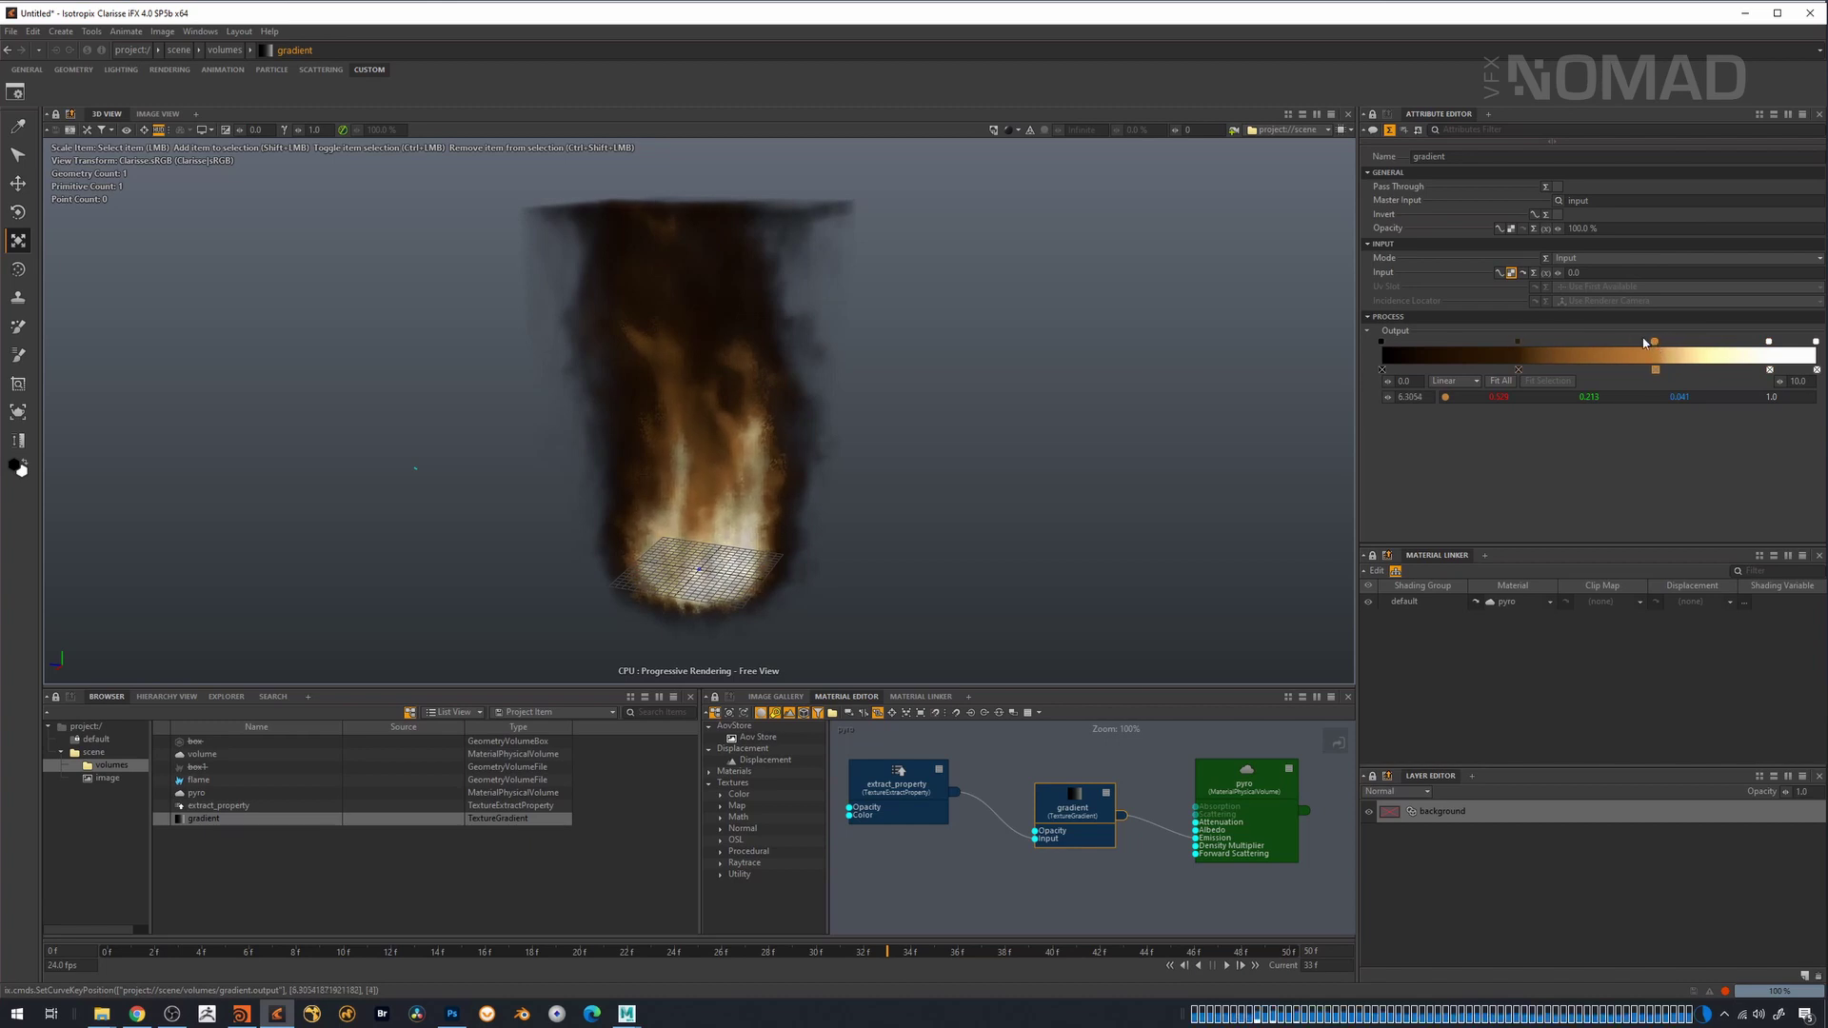
pyautogui.click(1448, 398)
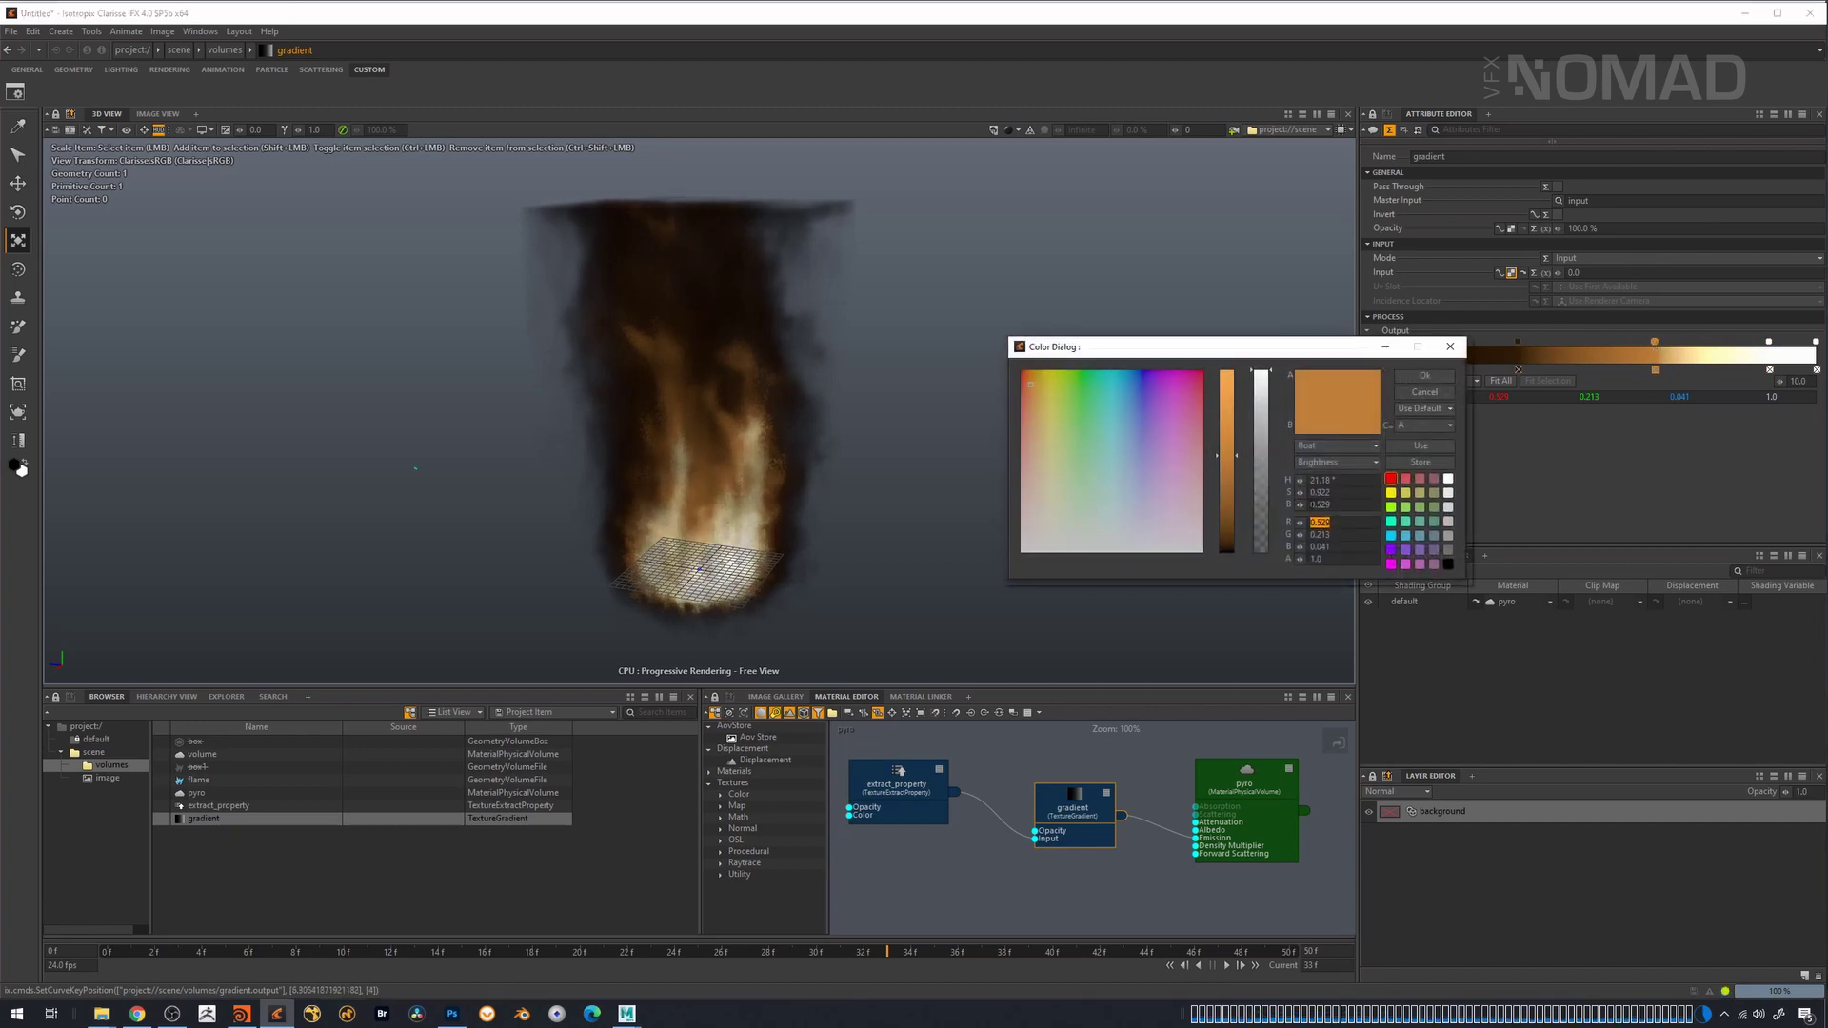
pyautogui.click(1340, 494)
pyautogui.write('1')
pyautogui.press('Tab')
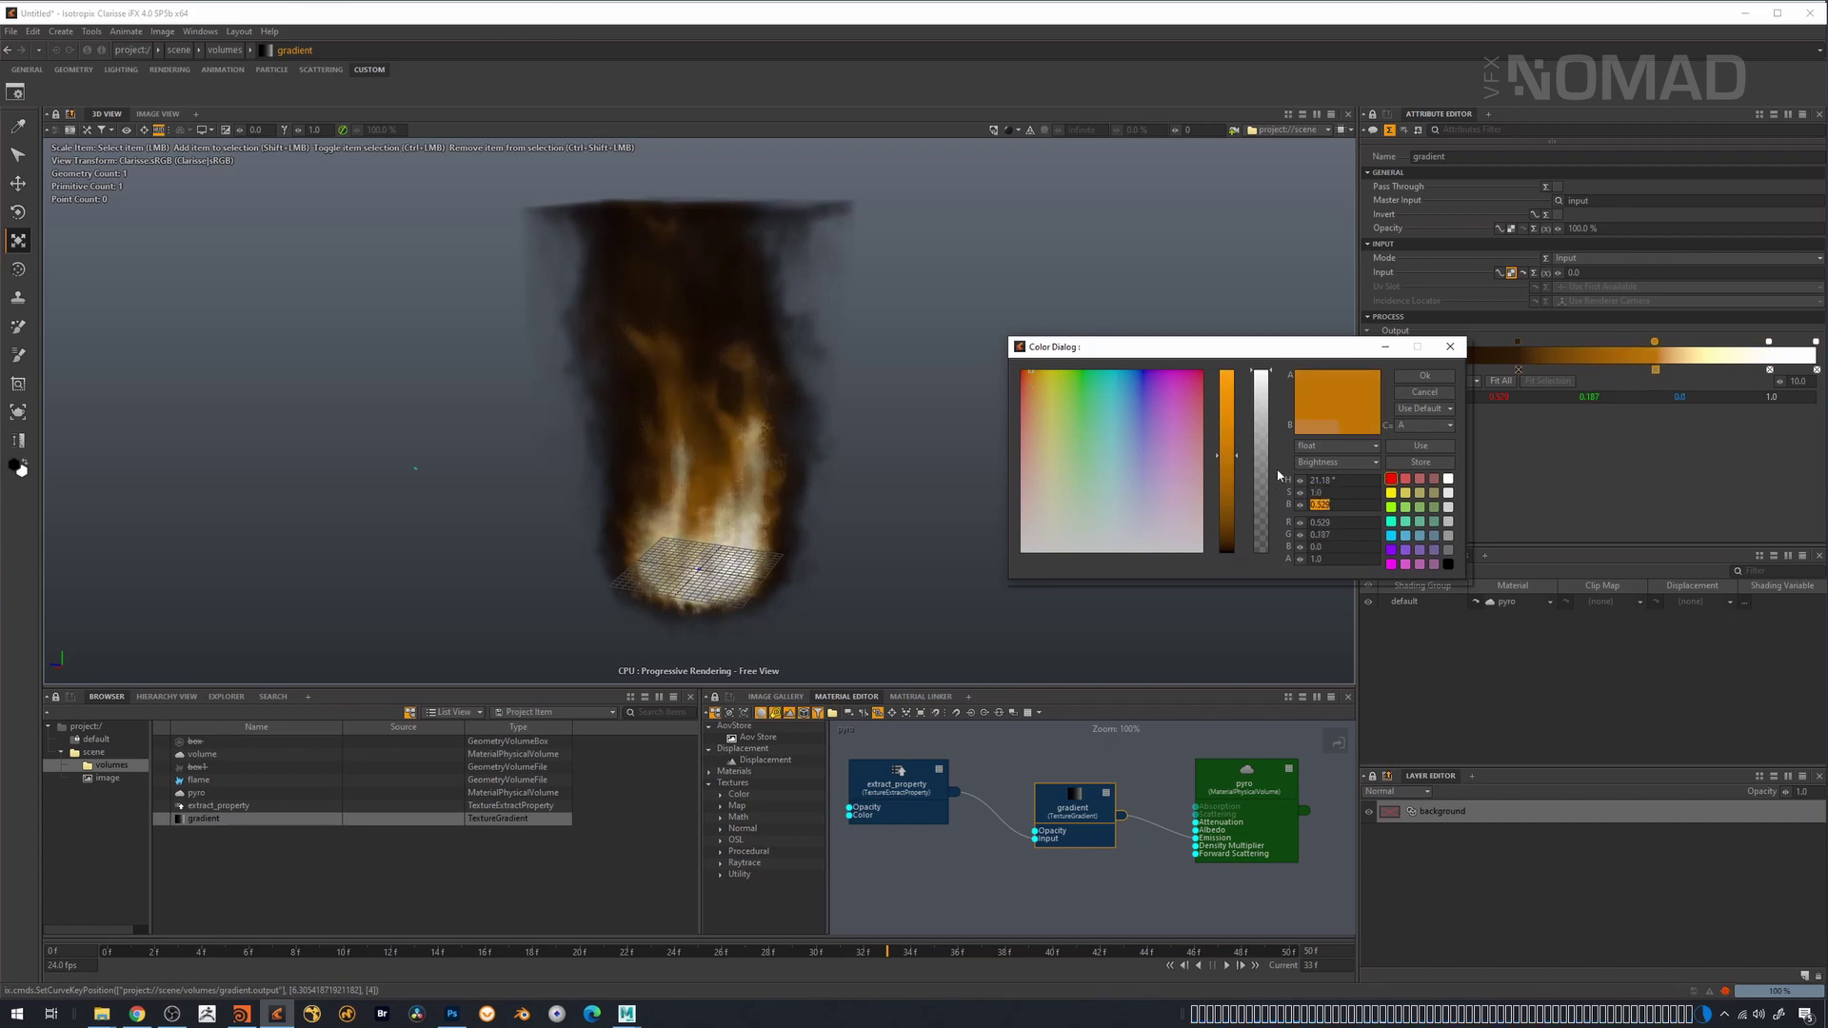
pyautogui.click(1442, 376)
# - Recolour the pale yellow key to a more saturated yellow at about 8.7, and move the gradient node slightly up
pyautogui.click(1769, 343)
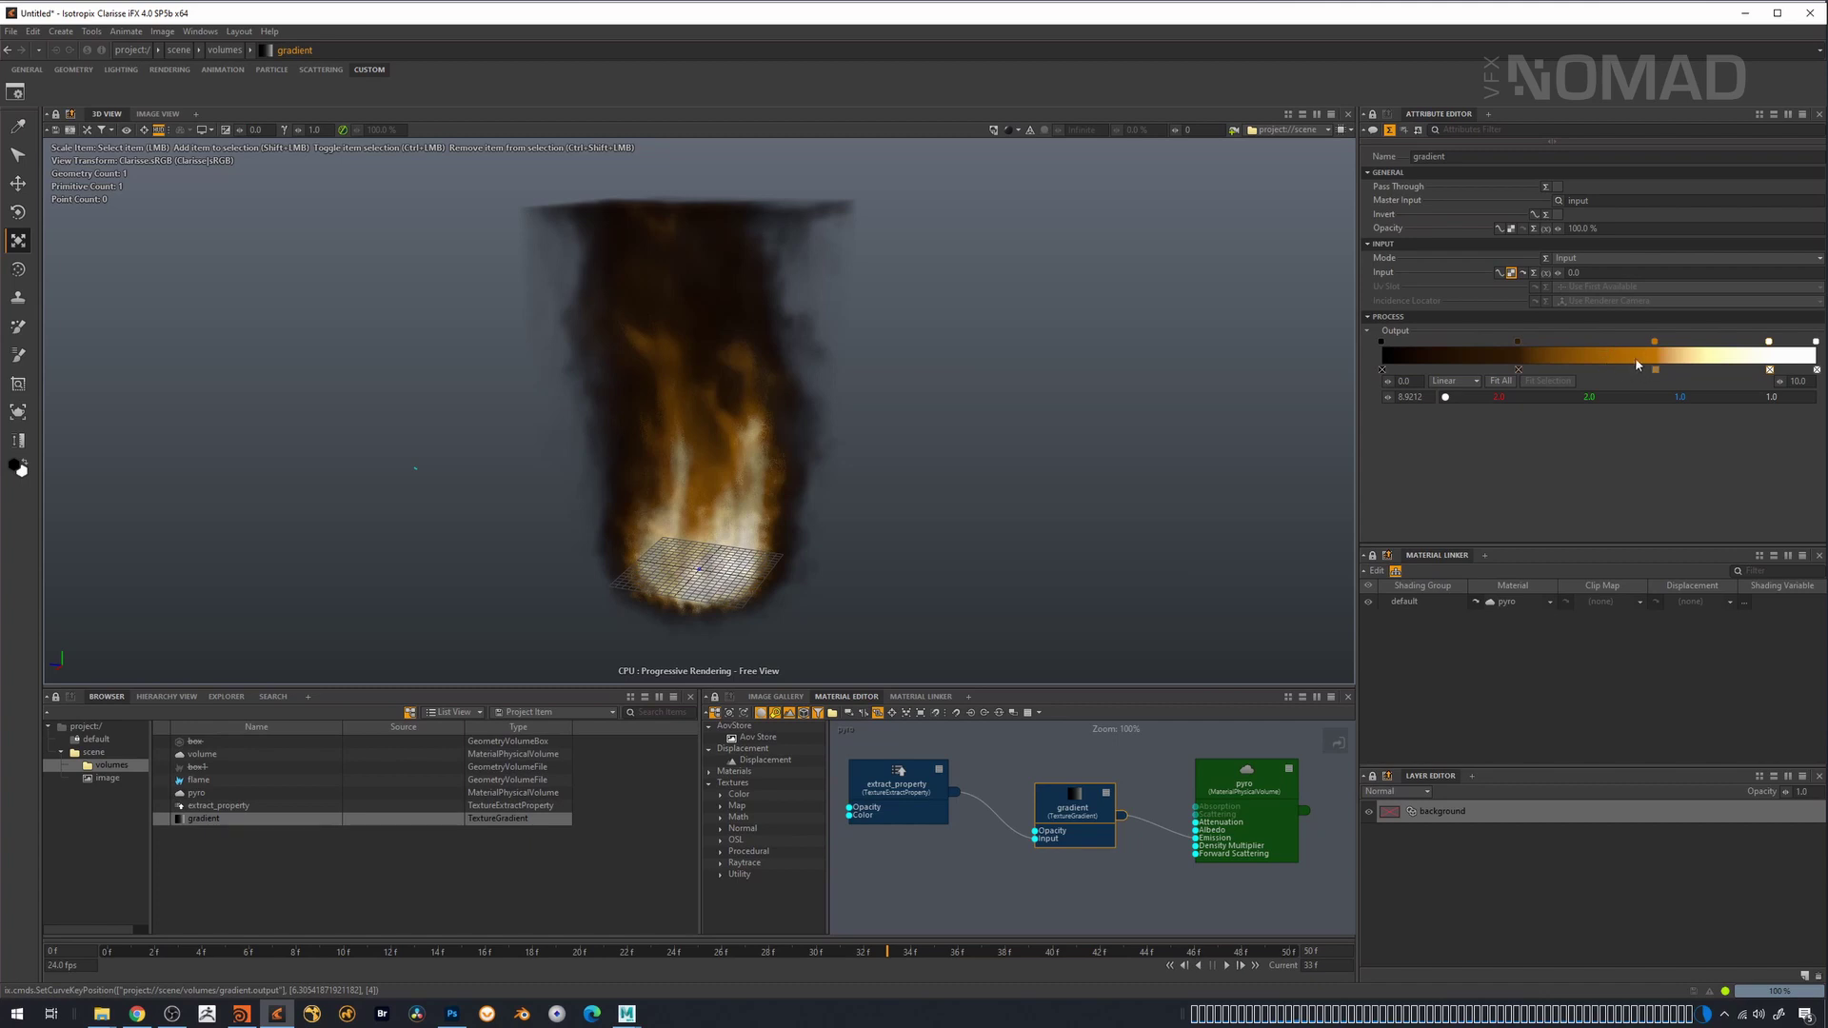
pyautogui.moveTo(1770, 343); pyautogui.dragTo(1759, 343)
pyautogui.click(1446, 398)
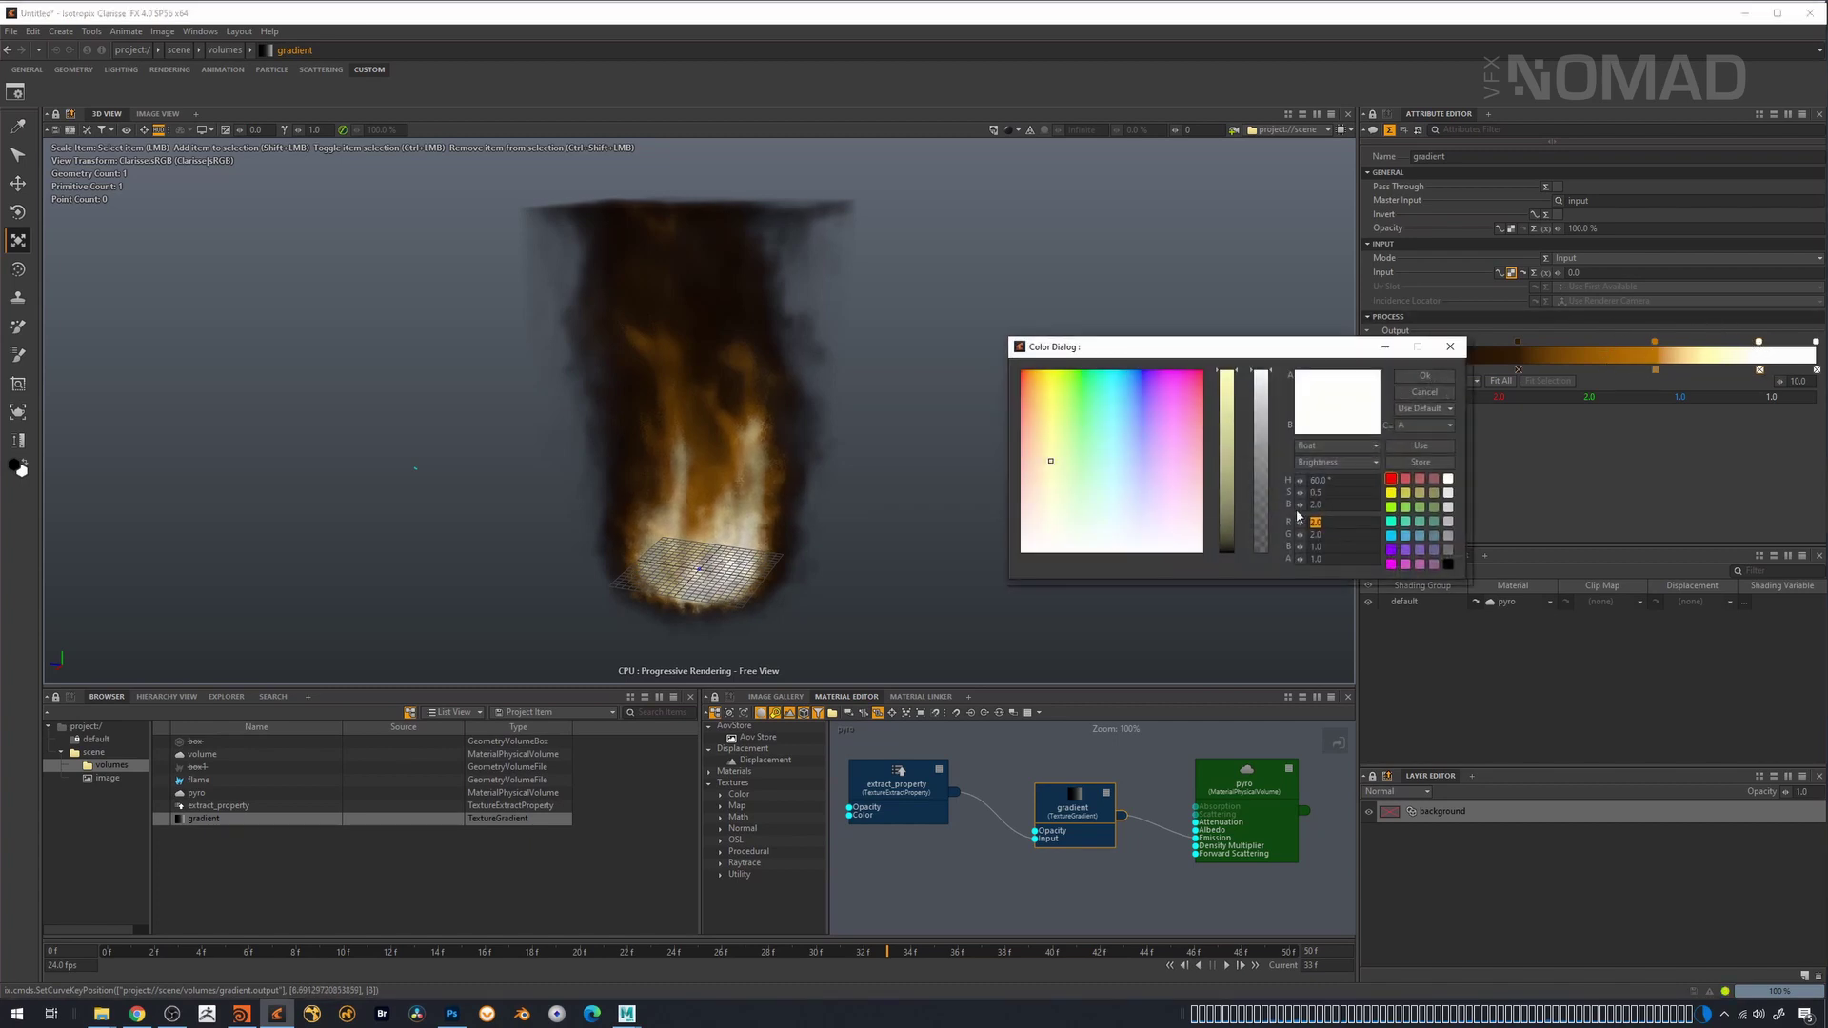
pyautogui.moveTo(1052, 433)
pyautogui.mouseDown()
pyautogui.moveTo(1058, 376)
pyautogui.moveTo(1042, 397)
pyautogui.mouseUp()
pyautogui.click(1425, 377)
pyautogui.moveTo(1519, 339); pyautogui.dragTo(1536, 336)
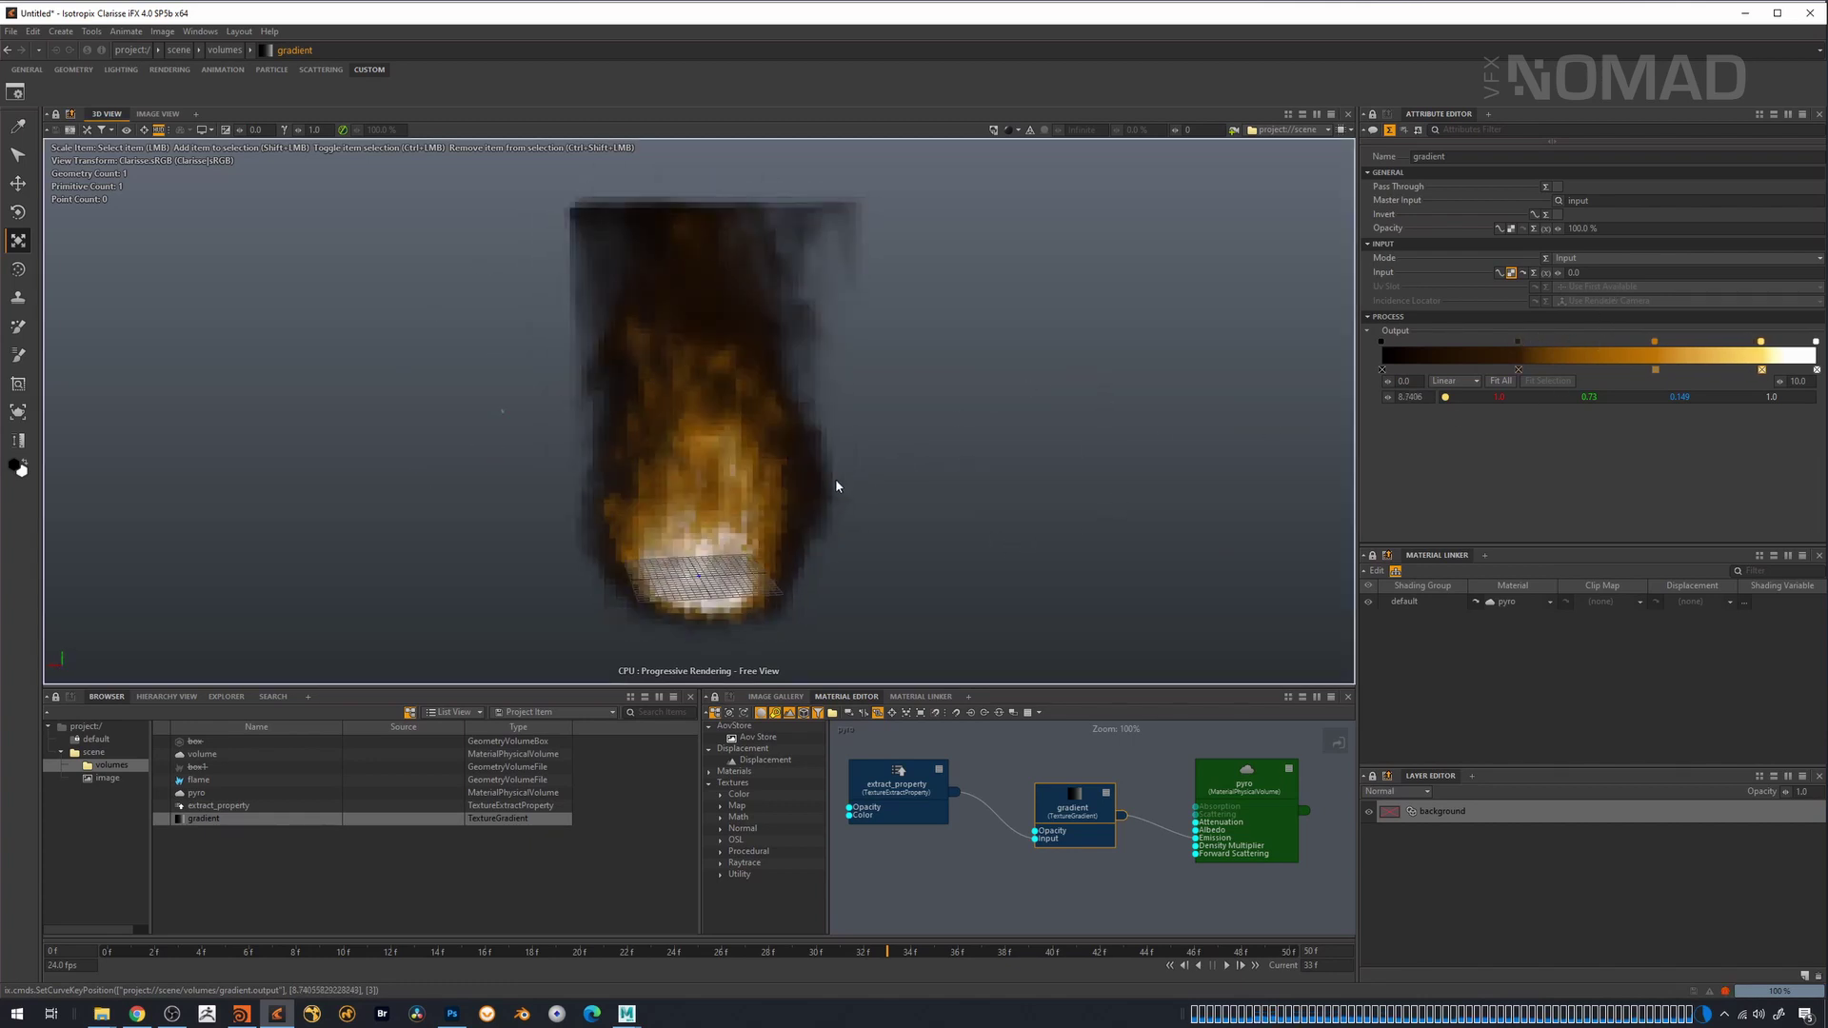
pyautogui.moveTo(1077, 780); pyautogui.dragTo(1069, 755)
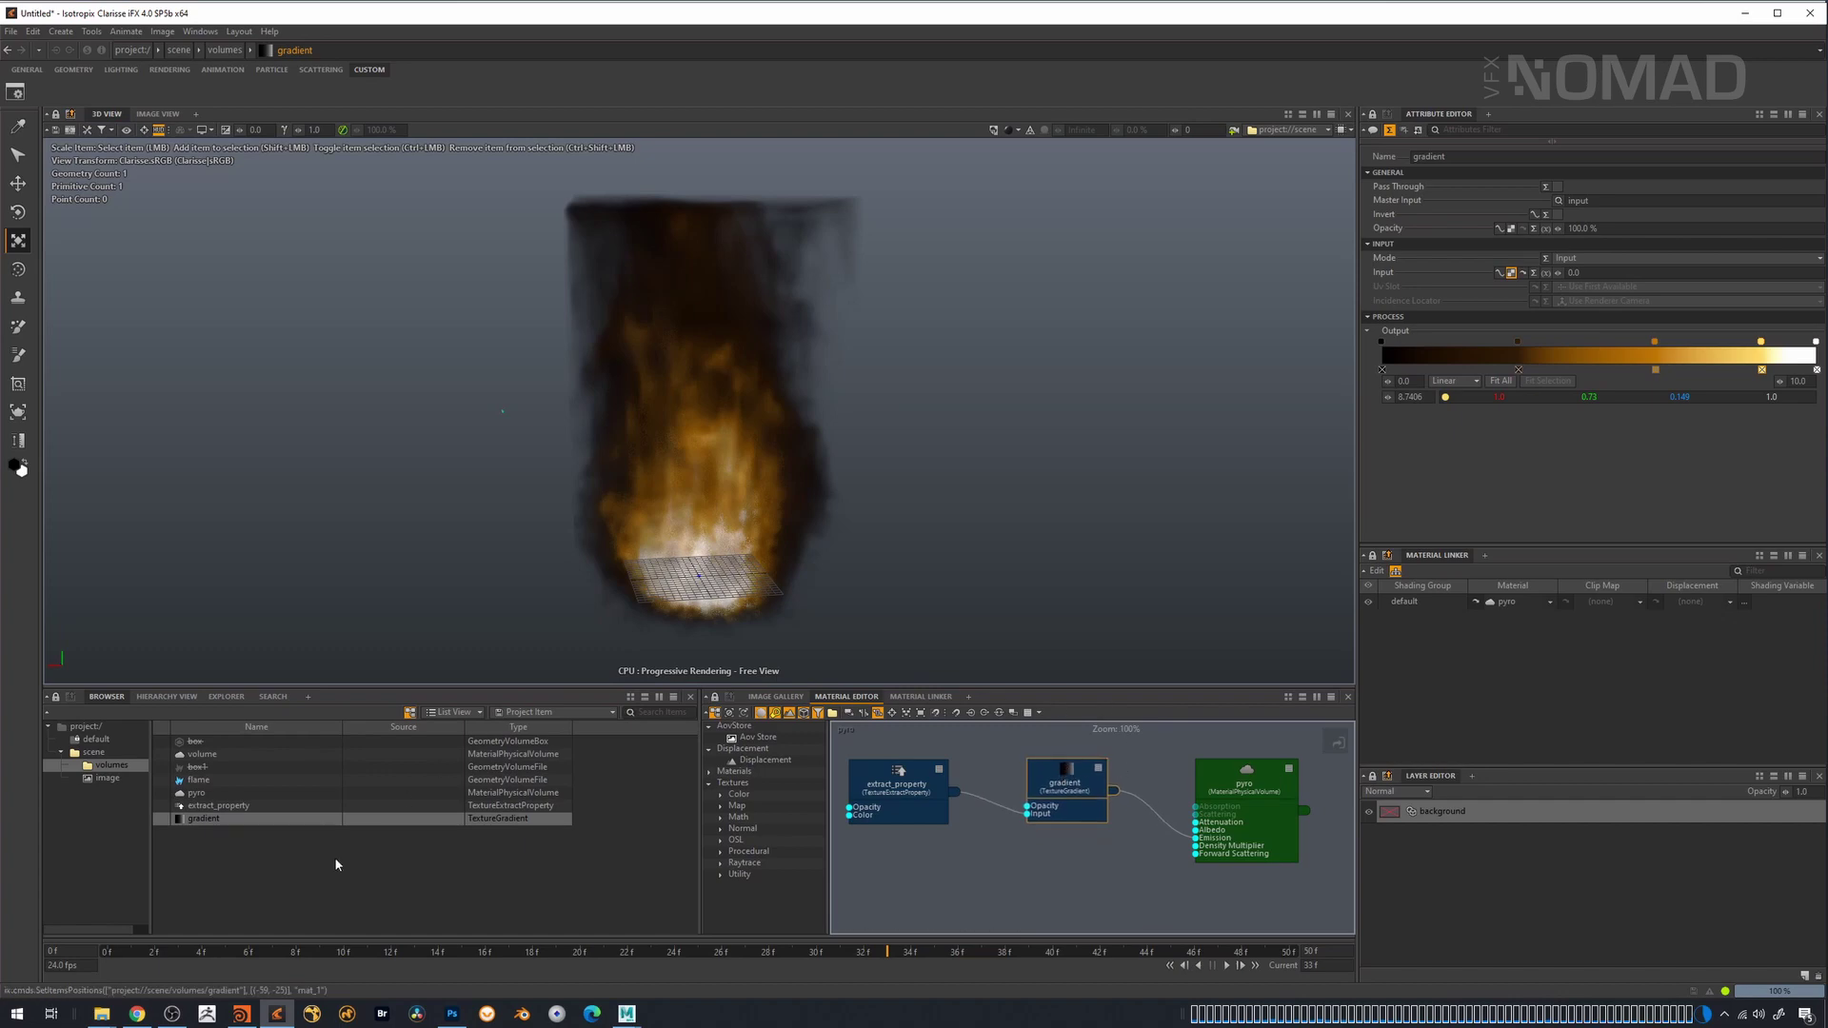
# - Check in Houdini which fields drive the pyro object's emission and emission colour, and return to Clarisse
pyautogui.click(242, 1014)
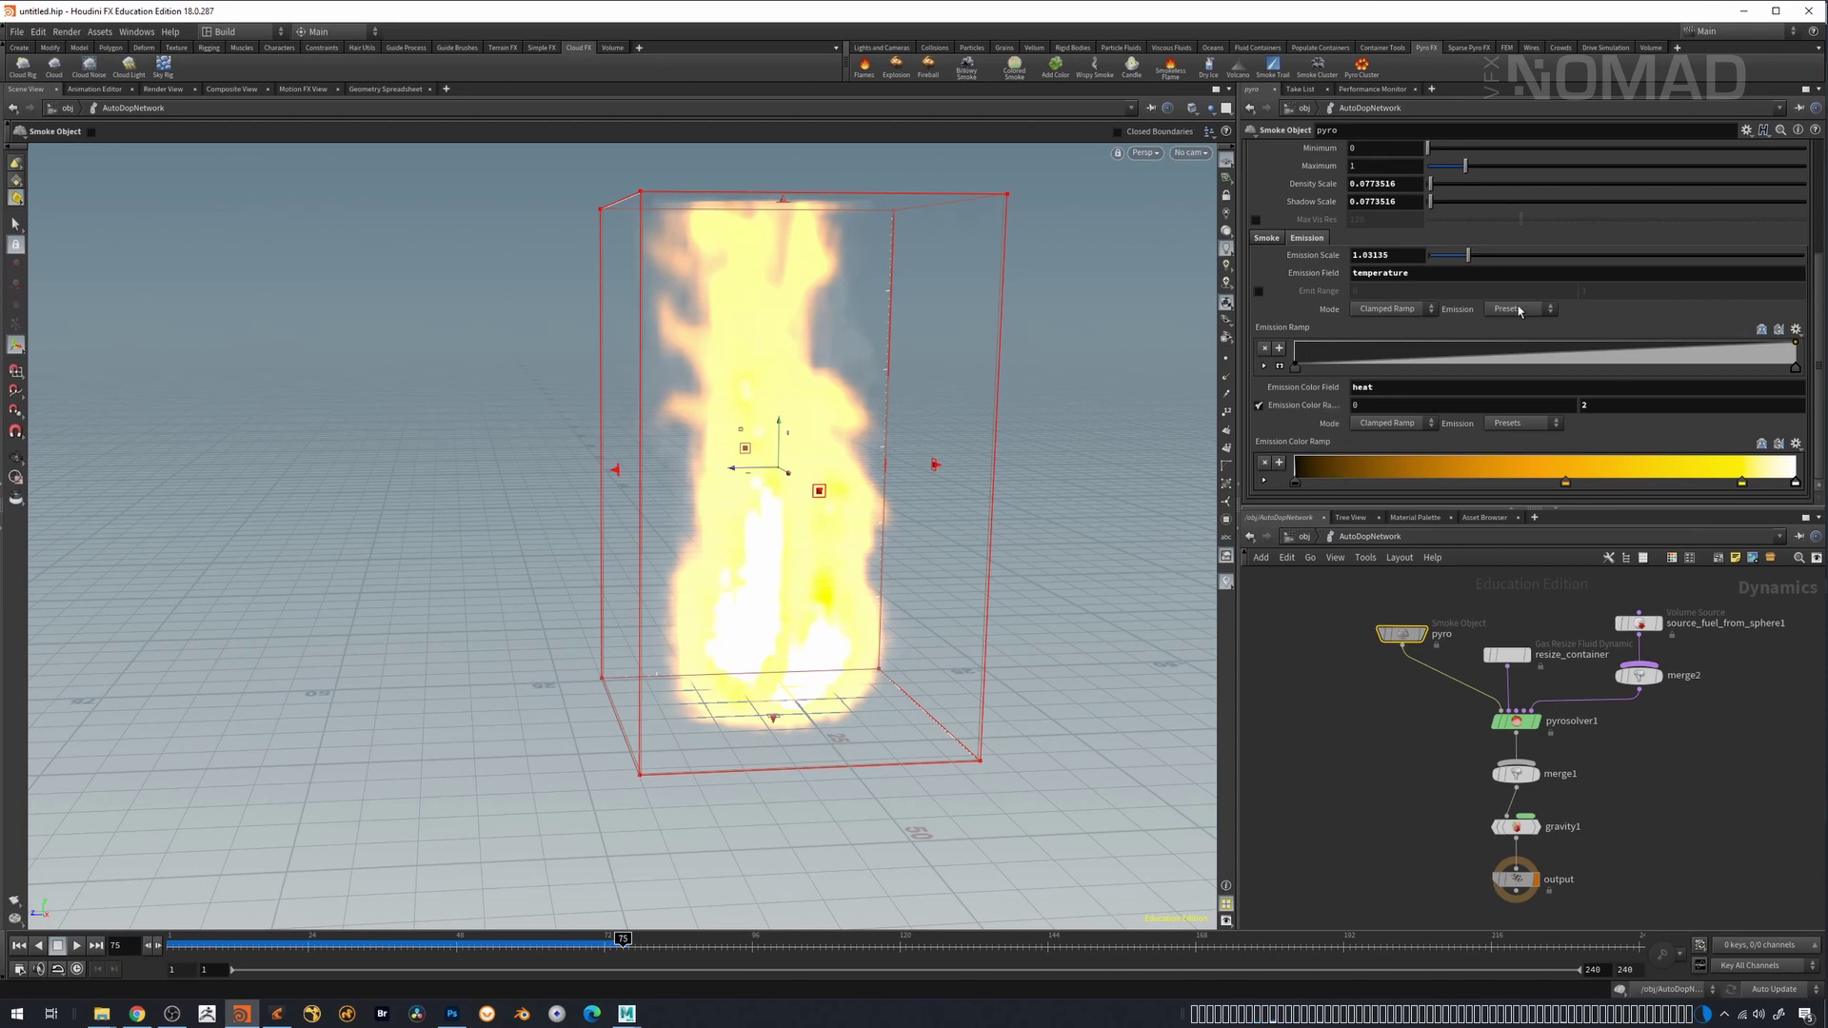
pyautogui.click(1423, 273)
pyautogui.press('Tab')
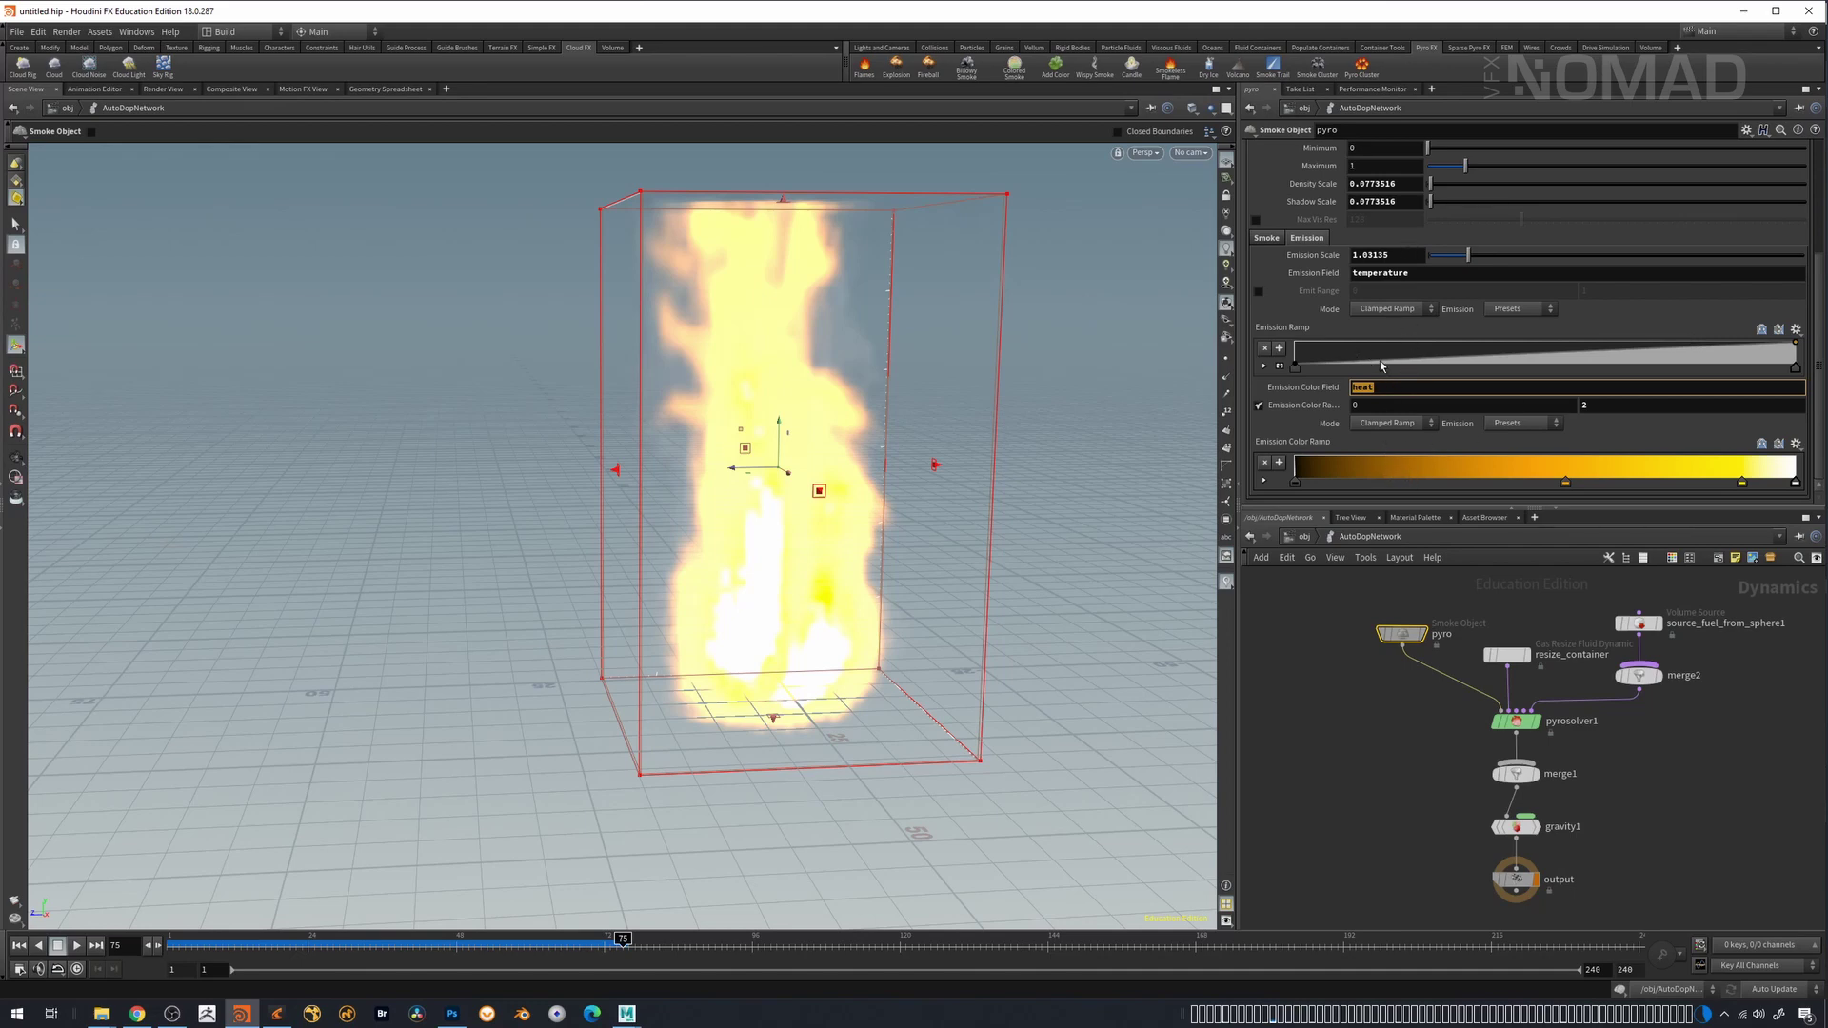
pyautogui.click(276, 1015)
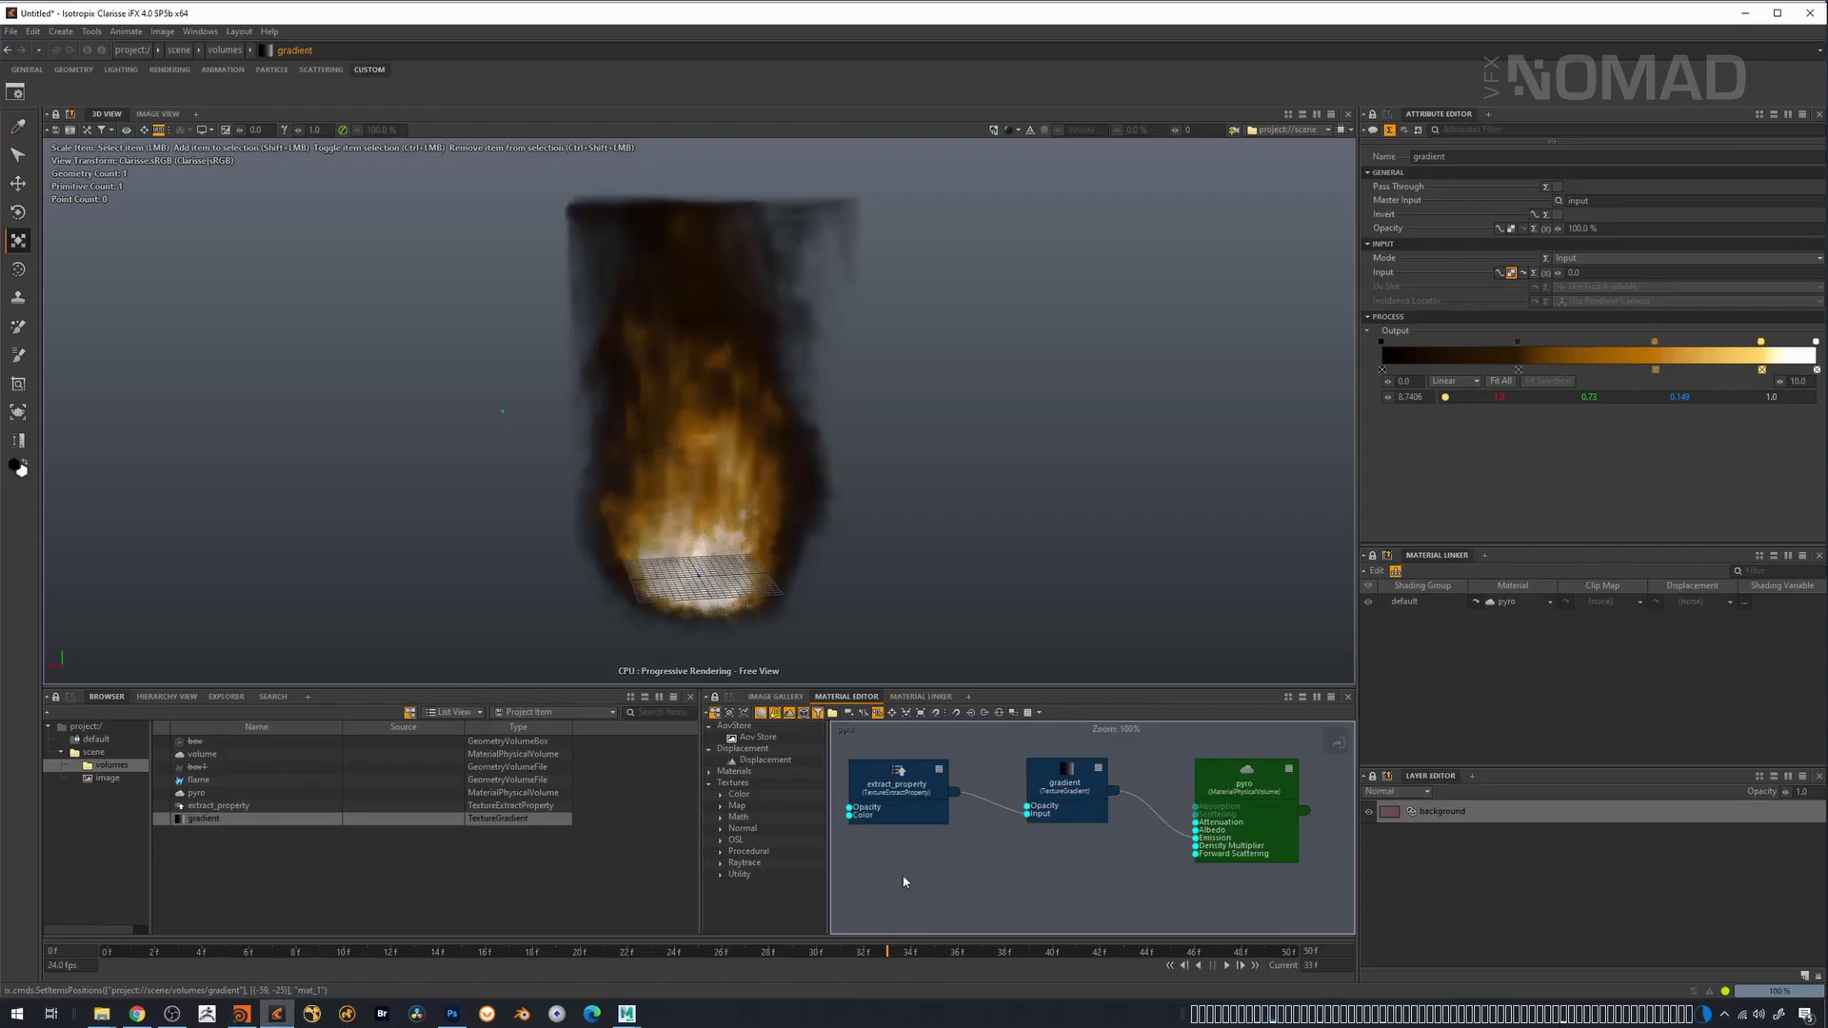
# - Add a second TextureExtractProperty node below the existing one and choose the volume property it extracts
pyautogui.click(931, 844)
pyautogui.press('Tab')
pyautogui.write('ra')
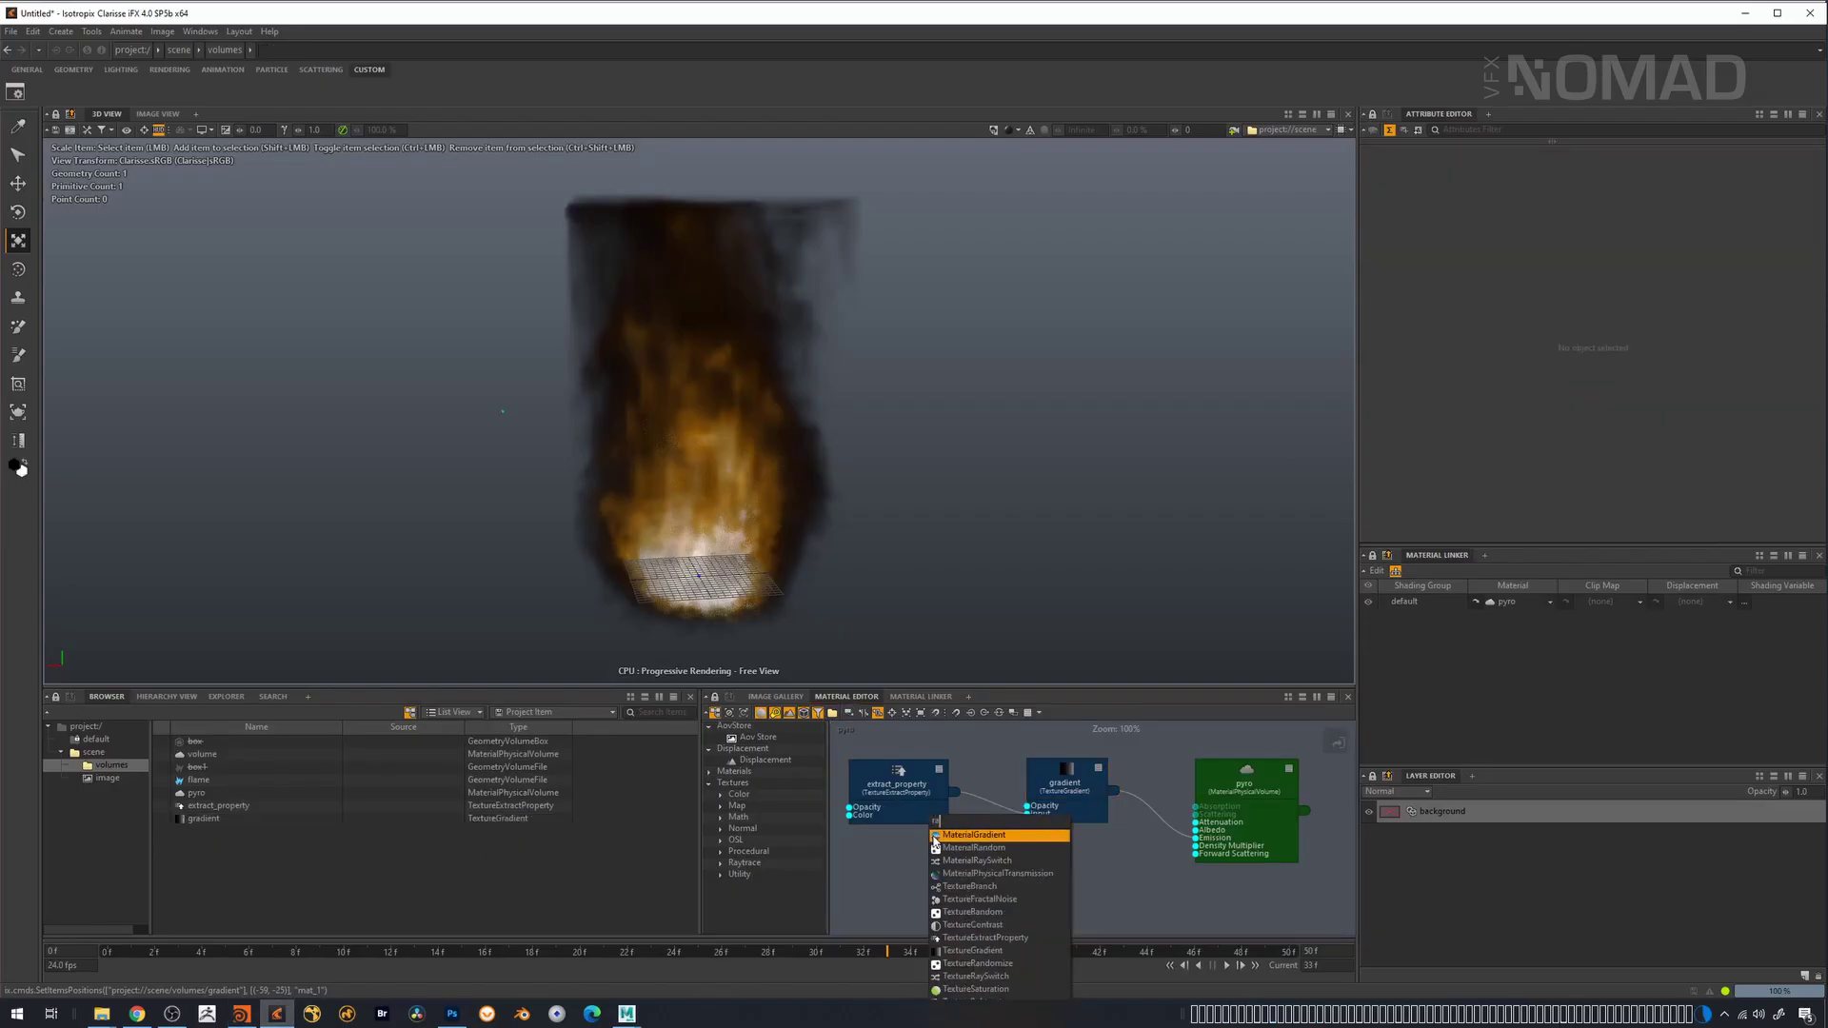
pyautogui.write('extra')
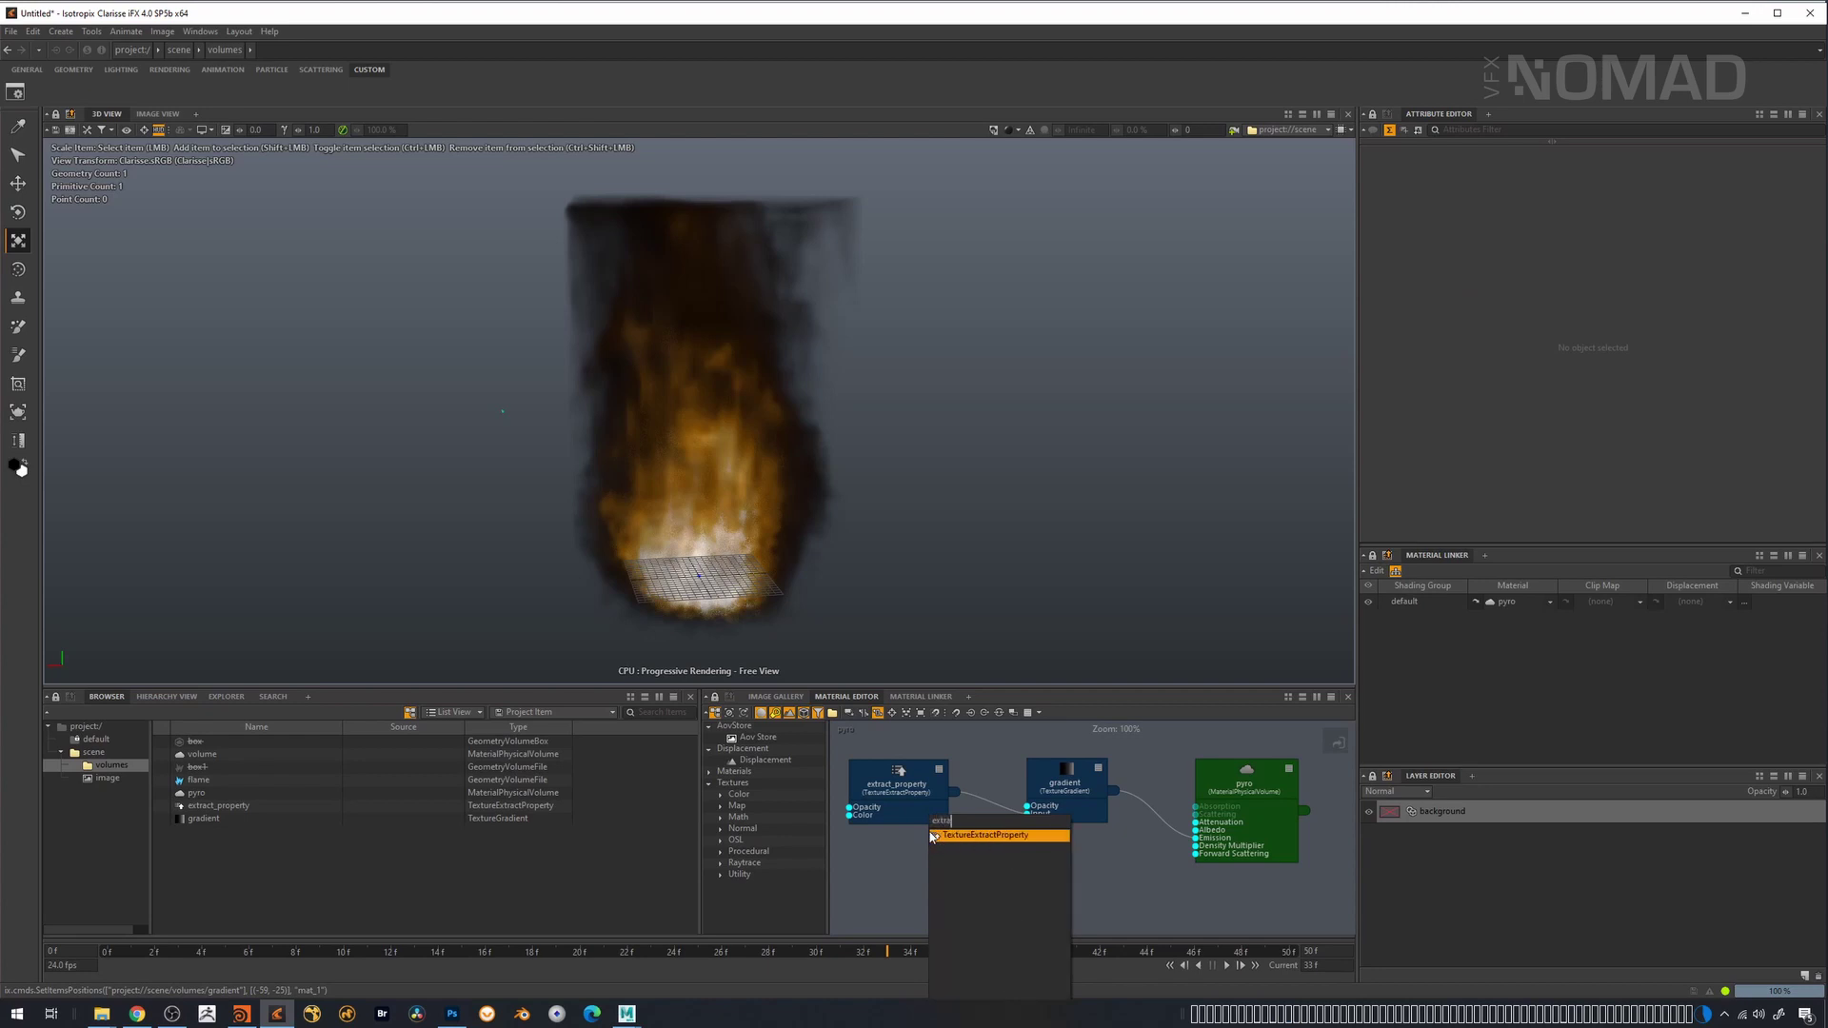
pyautogui.press('Return')
pyautogui.click(1559, 257)
pyautogui.click(1576, 310)
# - Try extract_property1 as the gradient's input, and reconnect extract_property to that input
pyautogui.moveTo(988, 894); pyautogui.dragTo(1075, 782)
pyautogui.click(1065, 793)
pyautogui.moveTo(956, 792); pyautogui.dragTo(1025, 818)
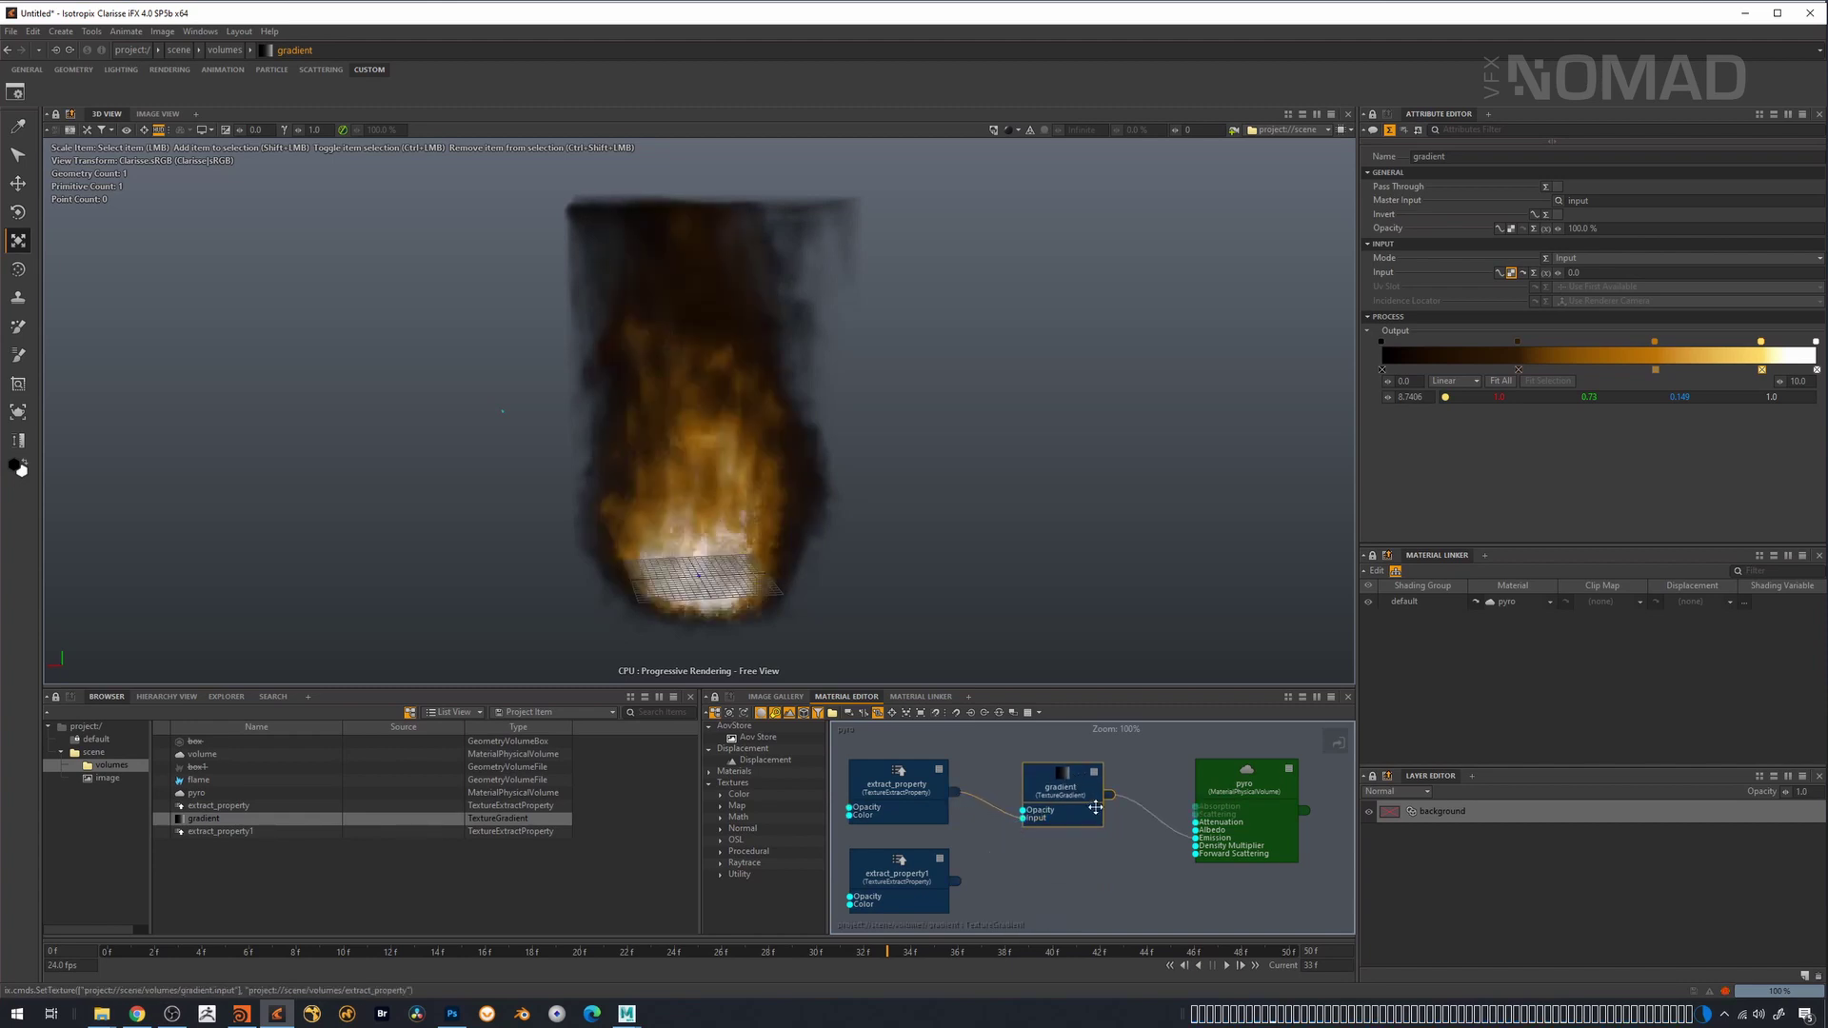
# - Add a second TextureGradient below the first, feed it from extract_property1, and connect its output to the pyro material's emission
pyautogui.click(1061, 882)
pyautogui.press('Tab')
pyautogui.write('gra')
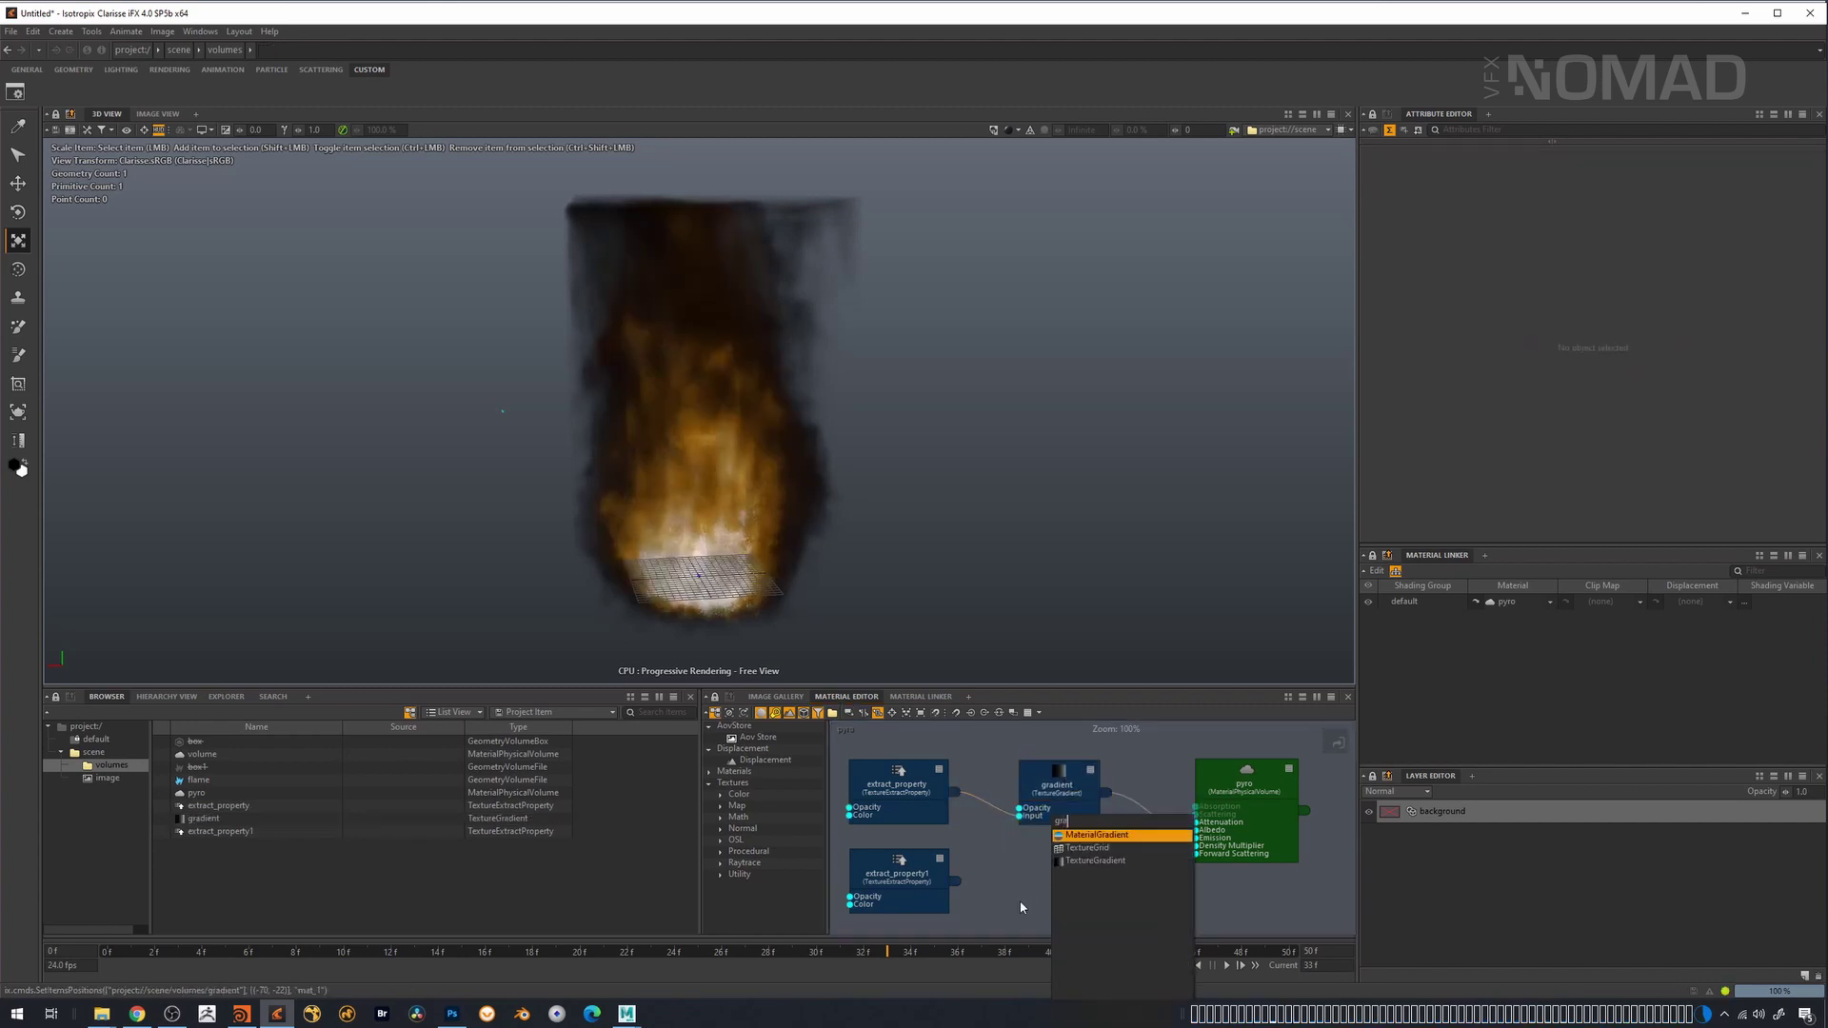
pyautogui.press('Return')
pyautogui.moveTo(1095, 906); pyautogui.dragTo(1195, 829)
pyautogui.moveTo(1058, 869); pyautogui.dragTo(1062, 858)
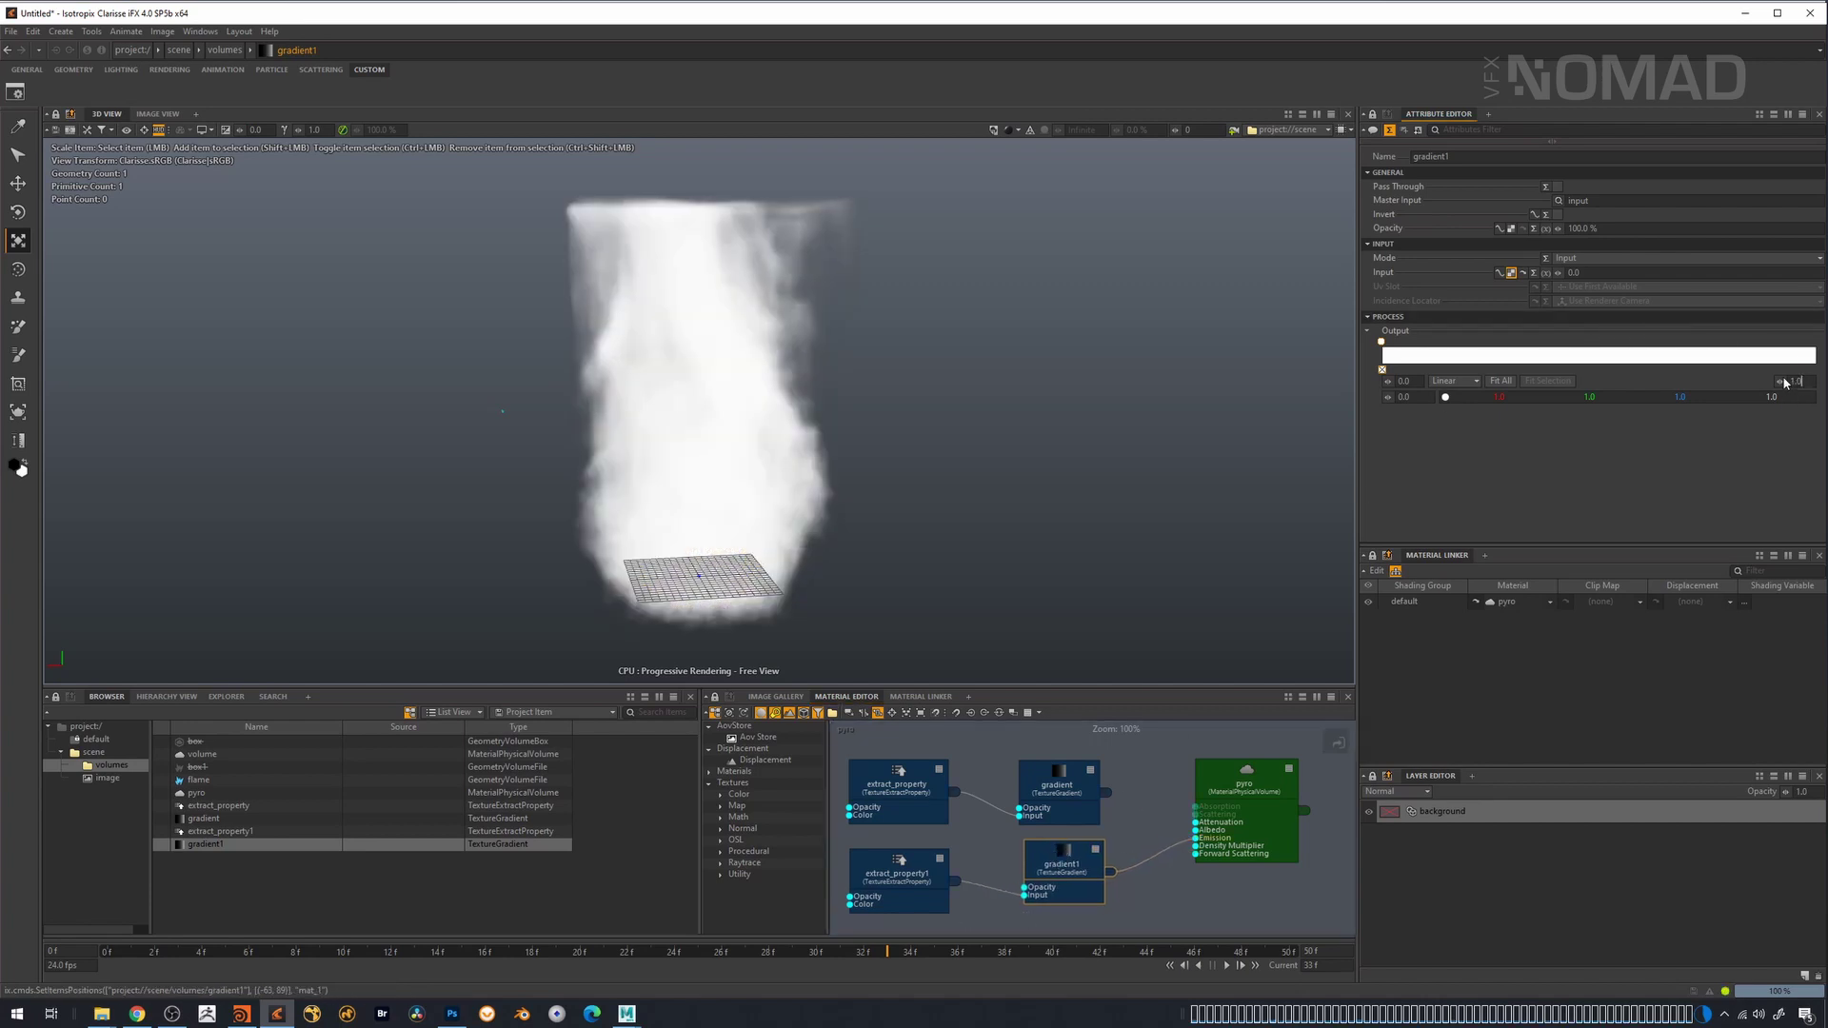
# - Set gradient1's range end to 10 and place a white key at 10
pyautogui.write('0')
pyautogui.press('Tab')
pyautogui.write('10')
pyautogui.press('Return')
# - Recolour gradient1's key at 0 to black
pyautogui.click(1382, 371)
pyautogui.click(1445, 398)
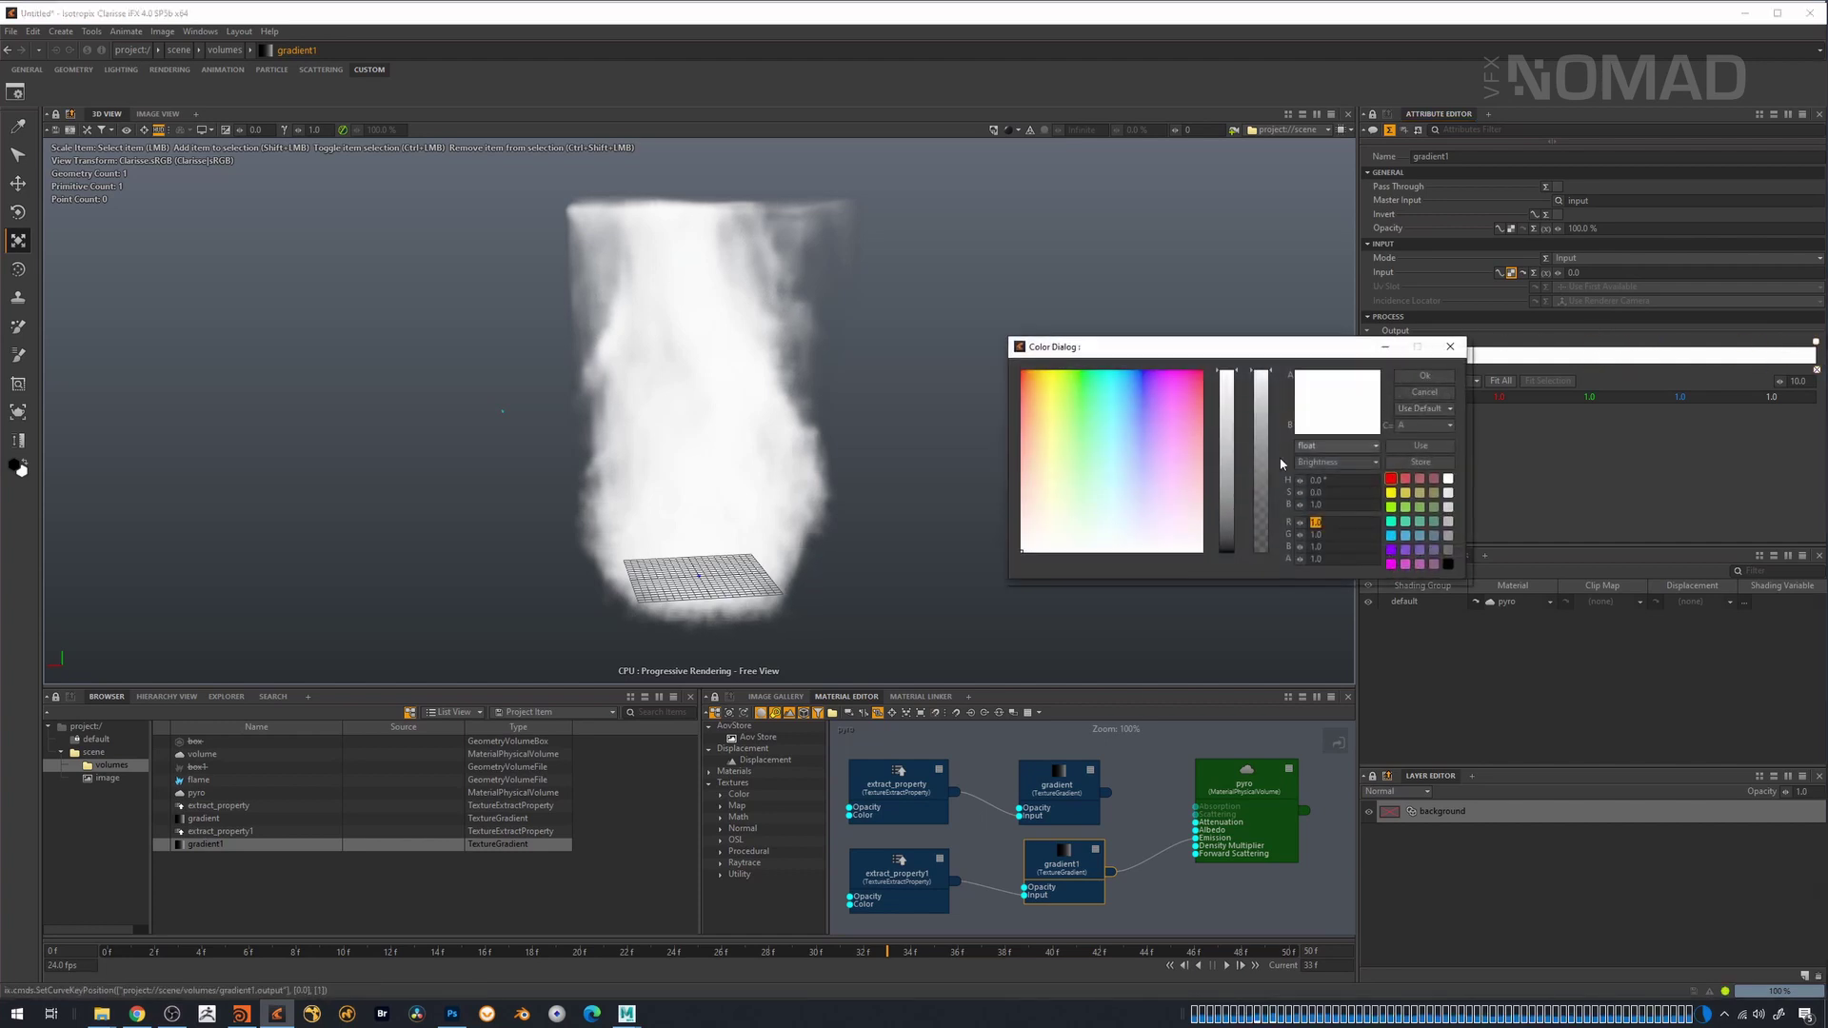
pyautogui.moveTo(1231, 502); pyautogui.dragTo(1228, 552)
pyautogui.click(1416, 376)
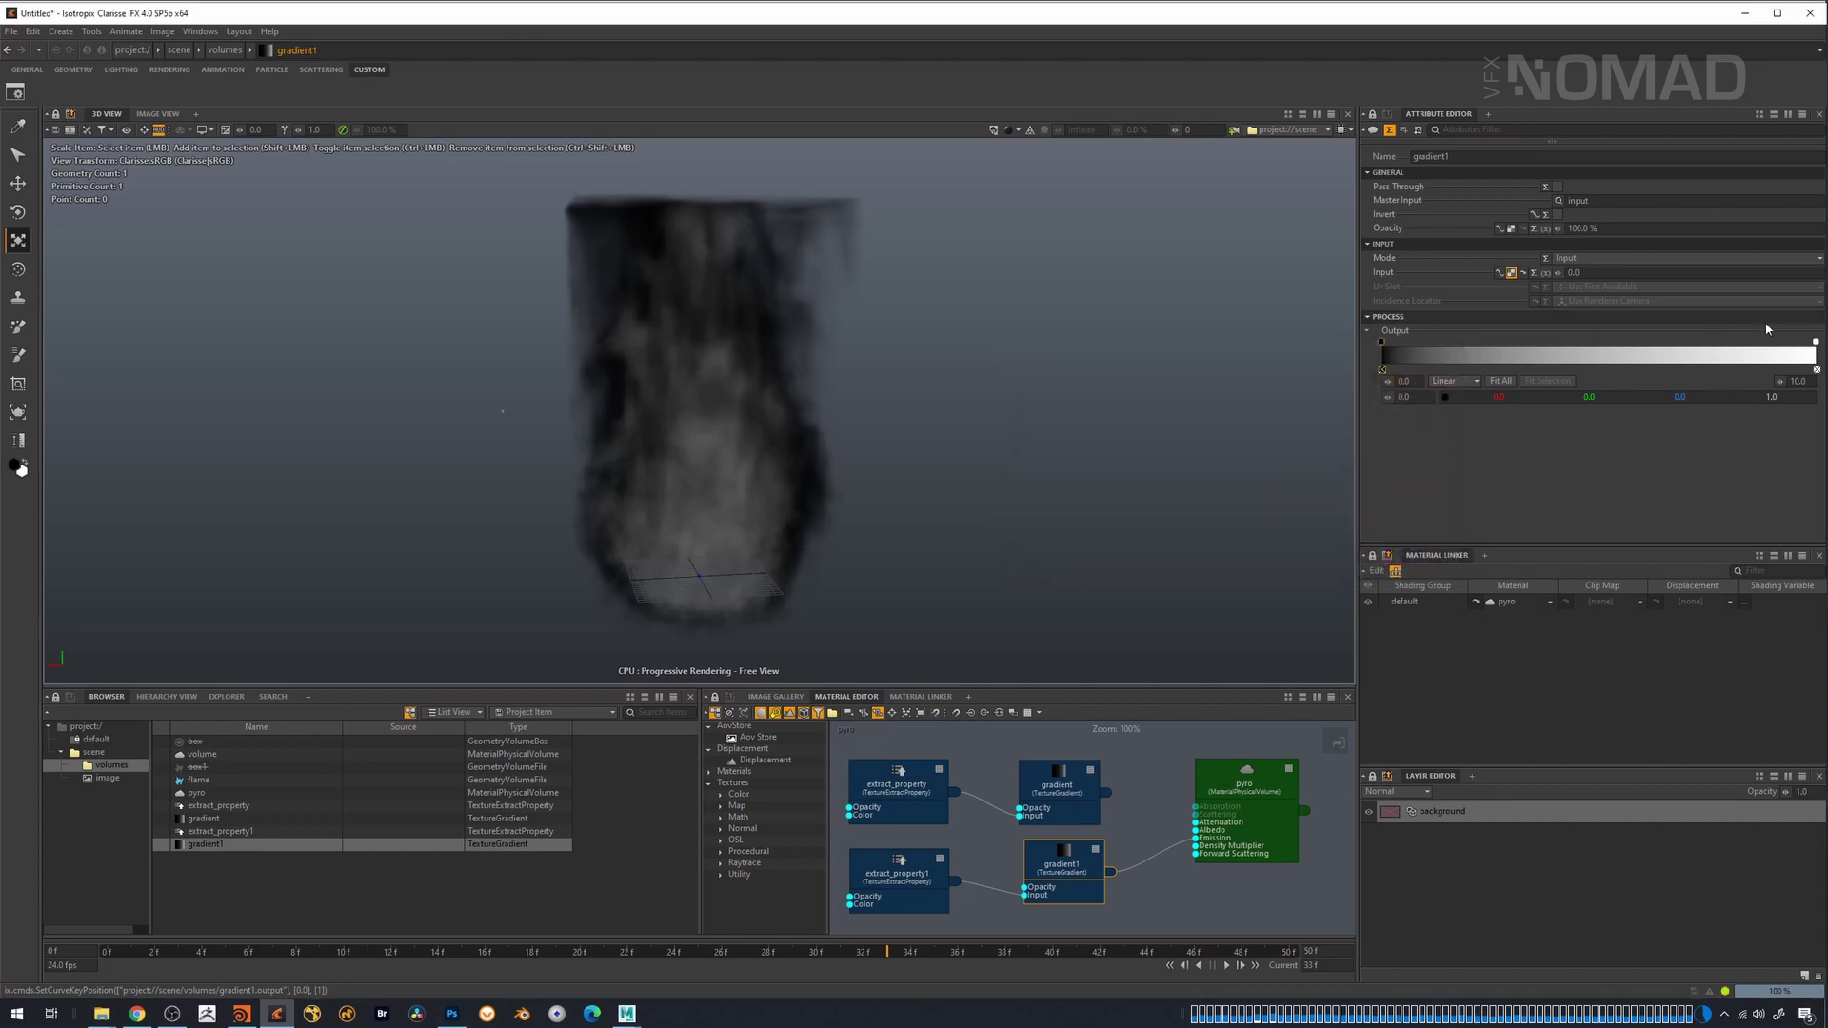
# - Set gradient1's range end to 4 and move the white key to 4
pyautogui.moveTo(1816, 343); pyautogui.dragTo(1555, 342)
pyautogui.click(1798, 381)
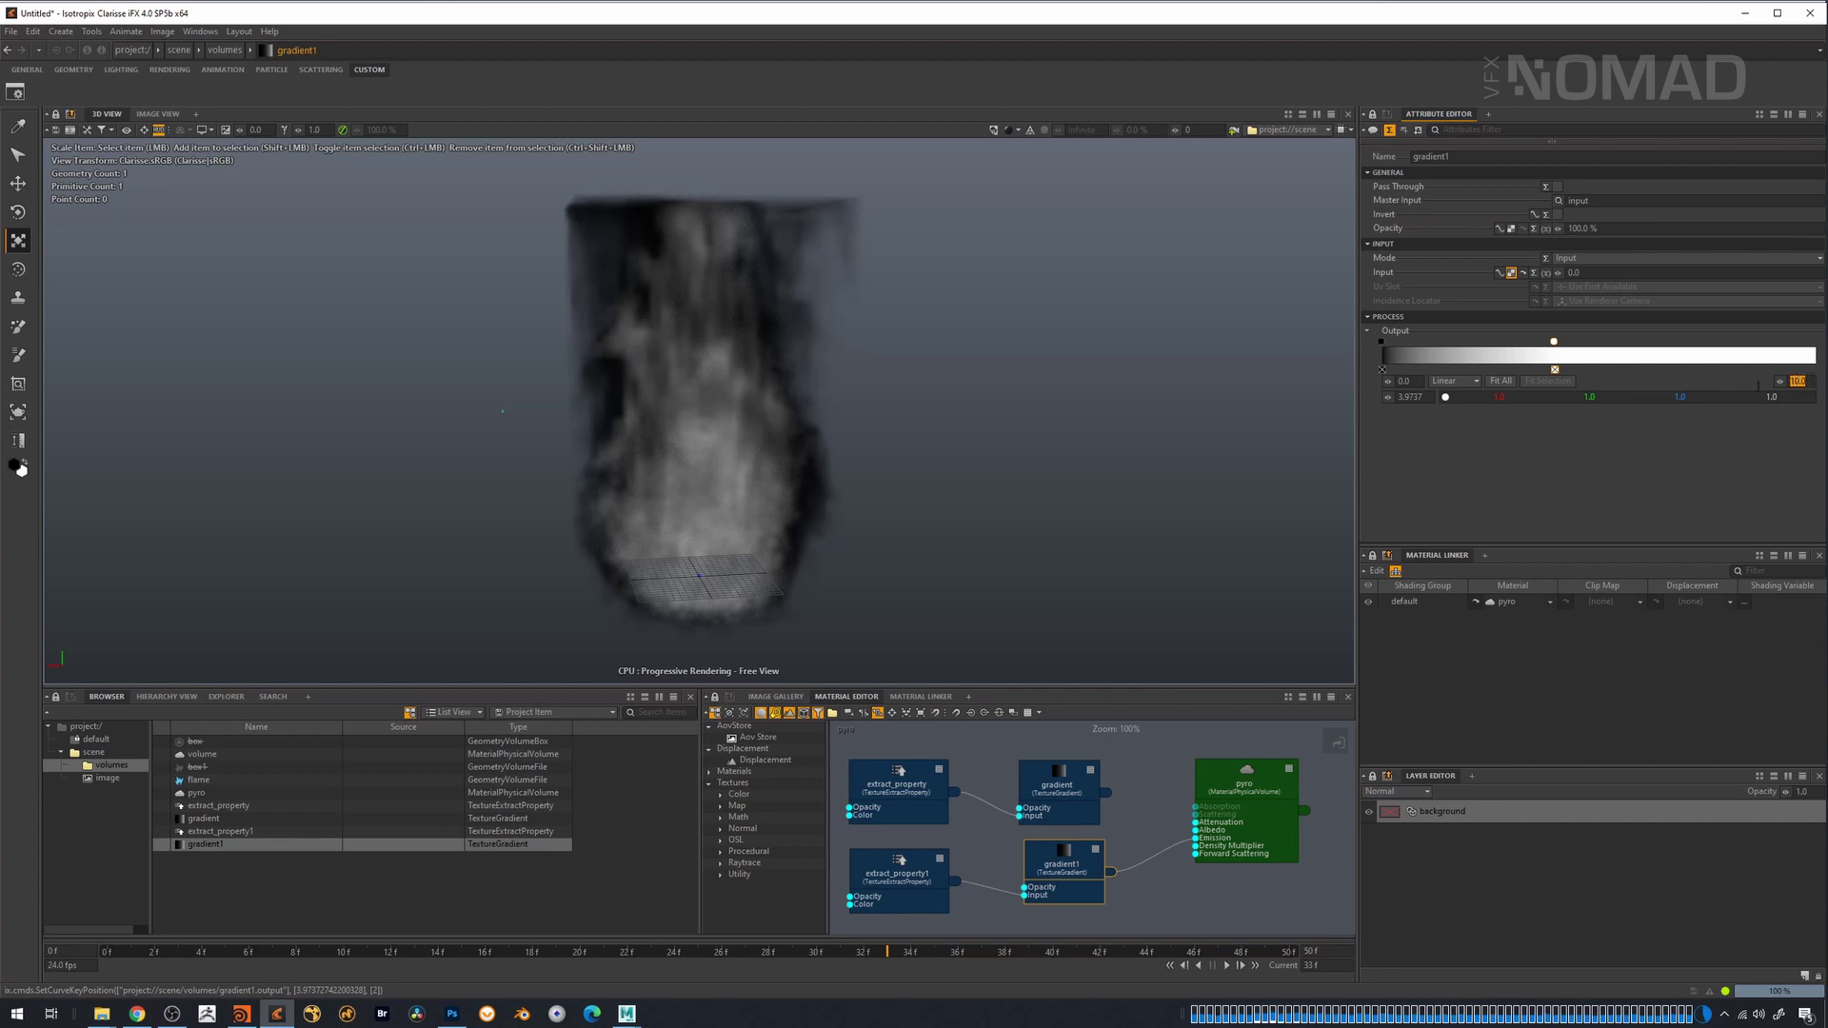
pyautogui.write('4')
pyautogui.press('Tab')
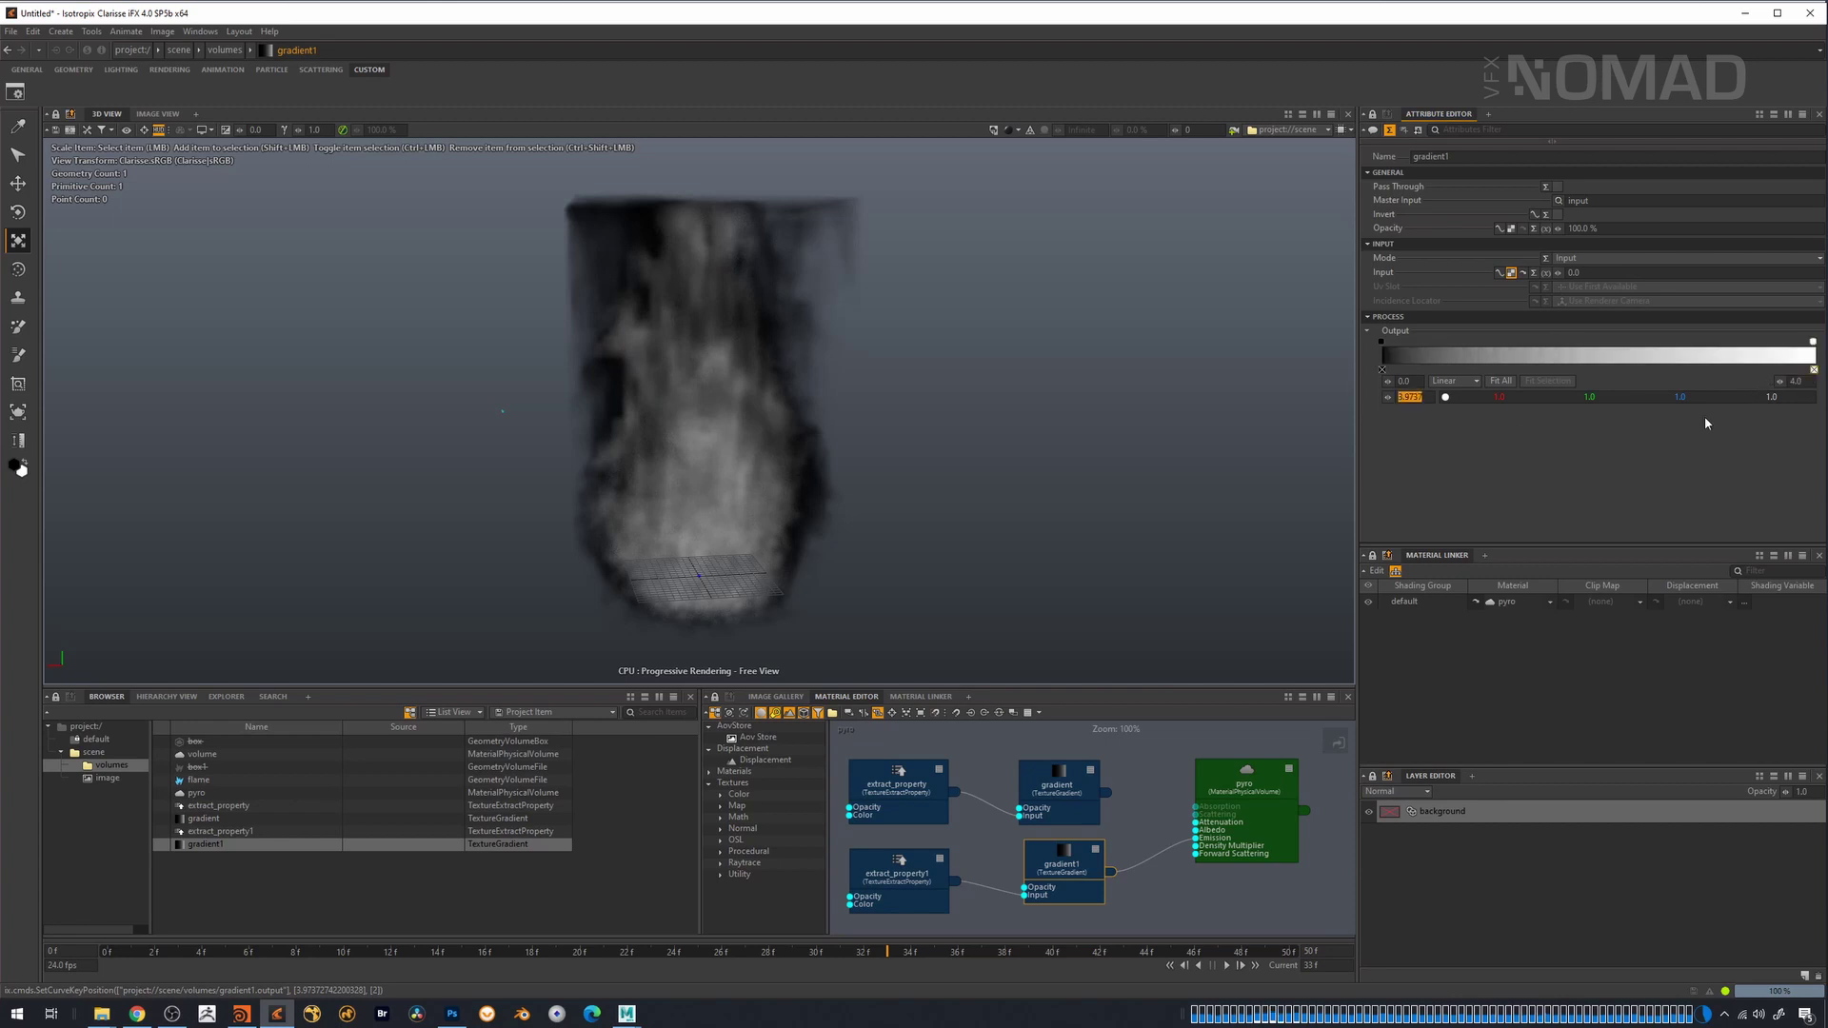
pyautogui.click(1730, 366)
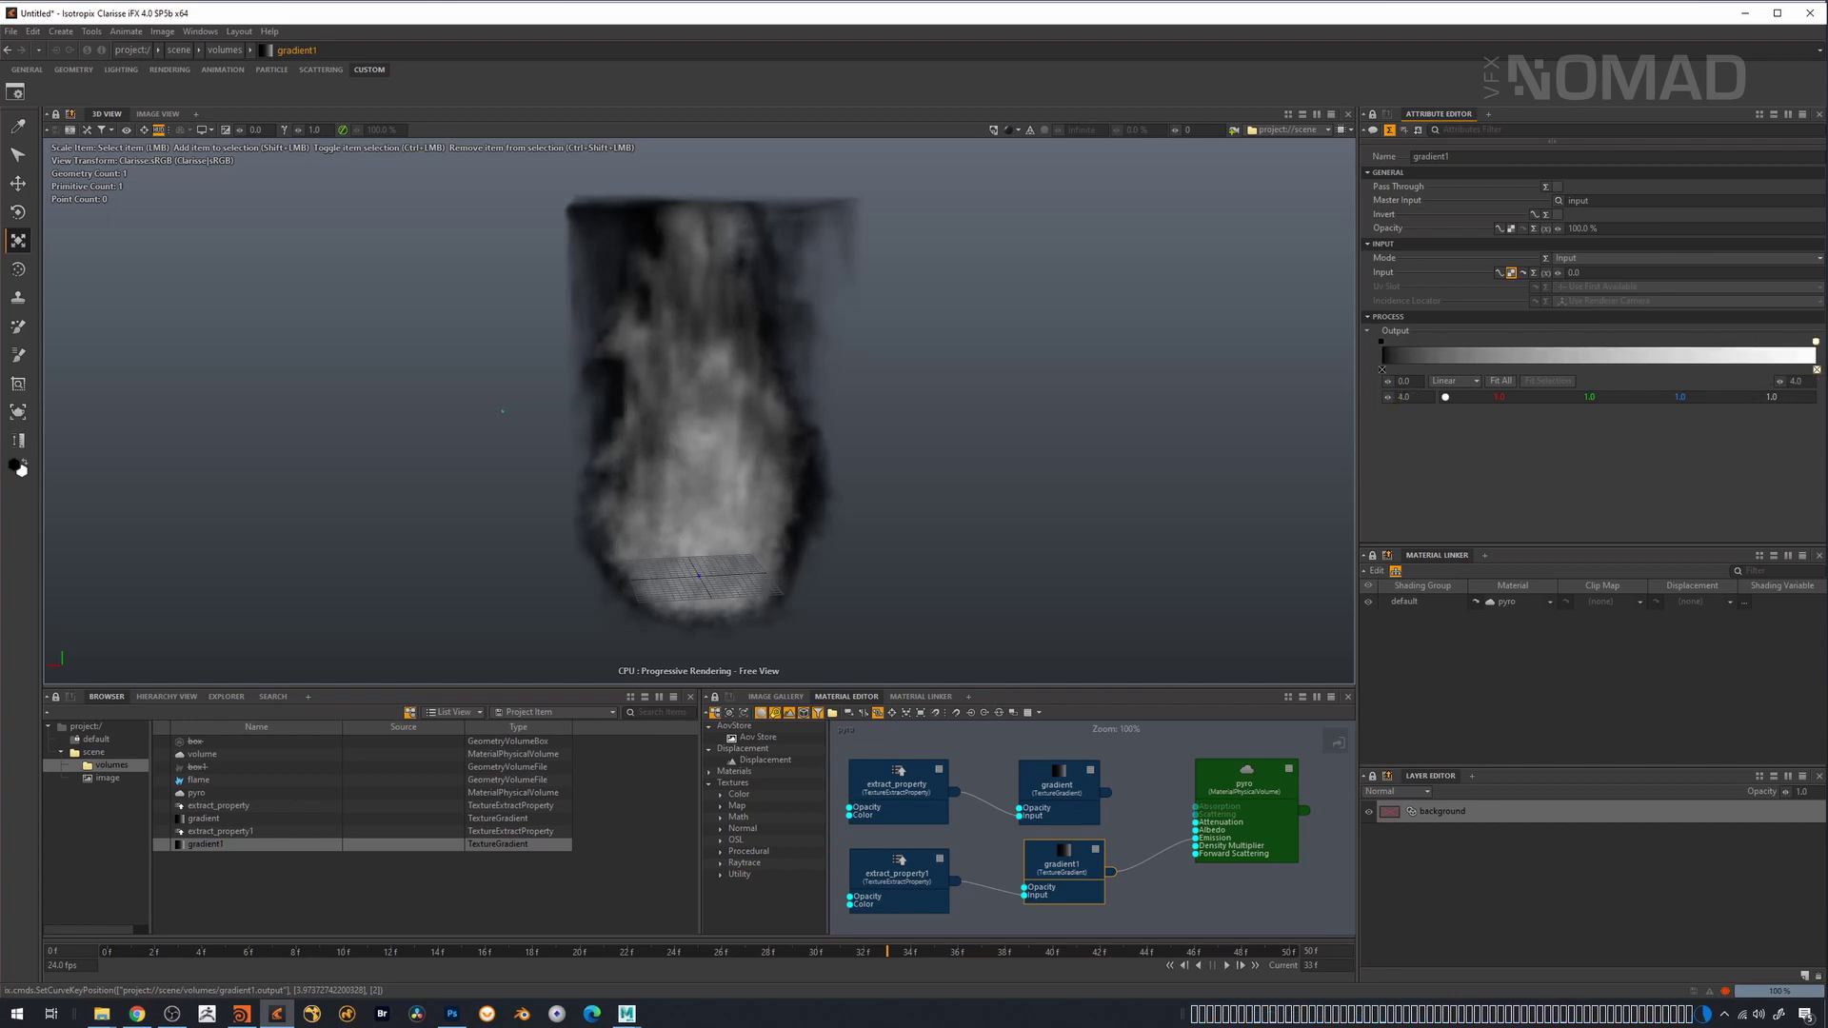
# - Add a key to gradient1 at about 3.2 and colour it yellow
pyautogui.click(1731, 368)
pyautogui.click(1445, 400)
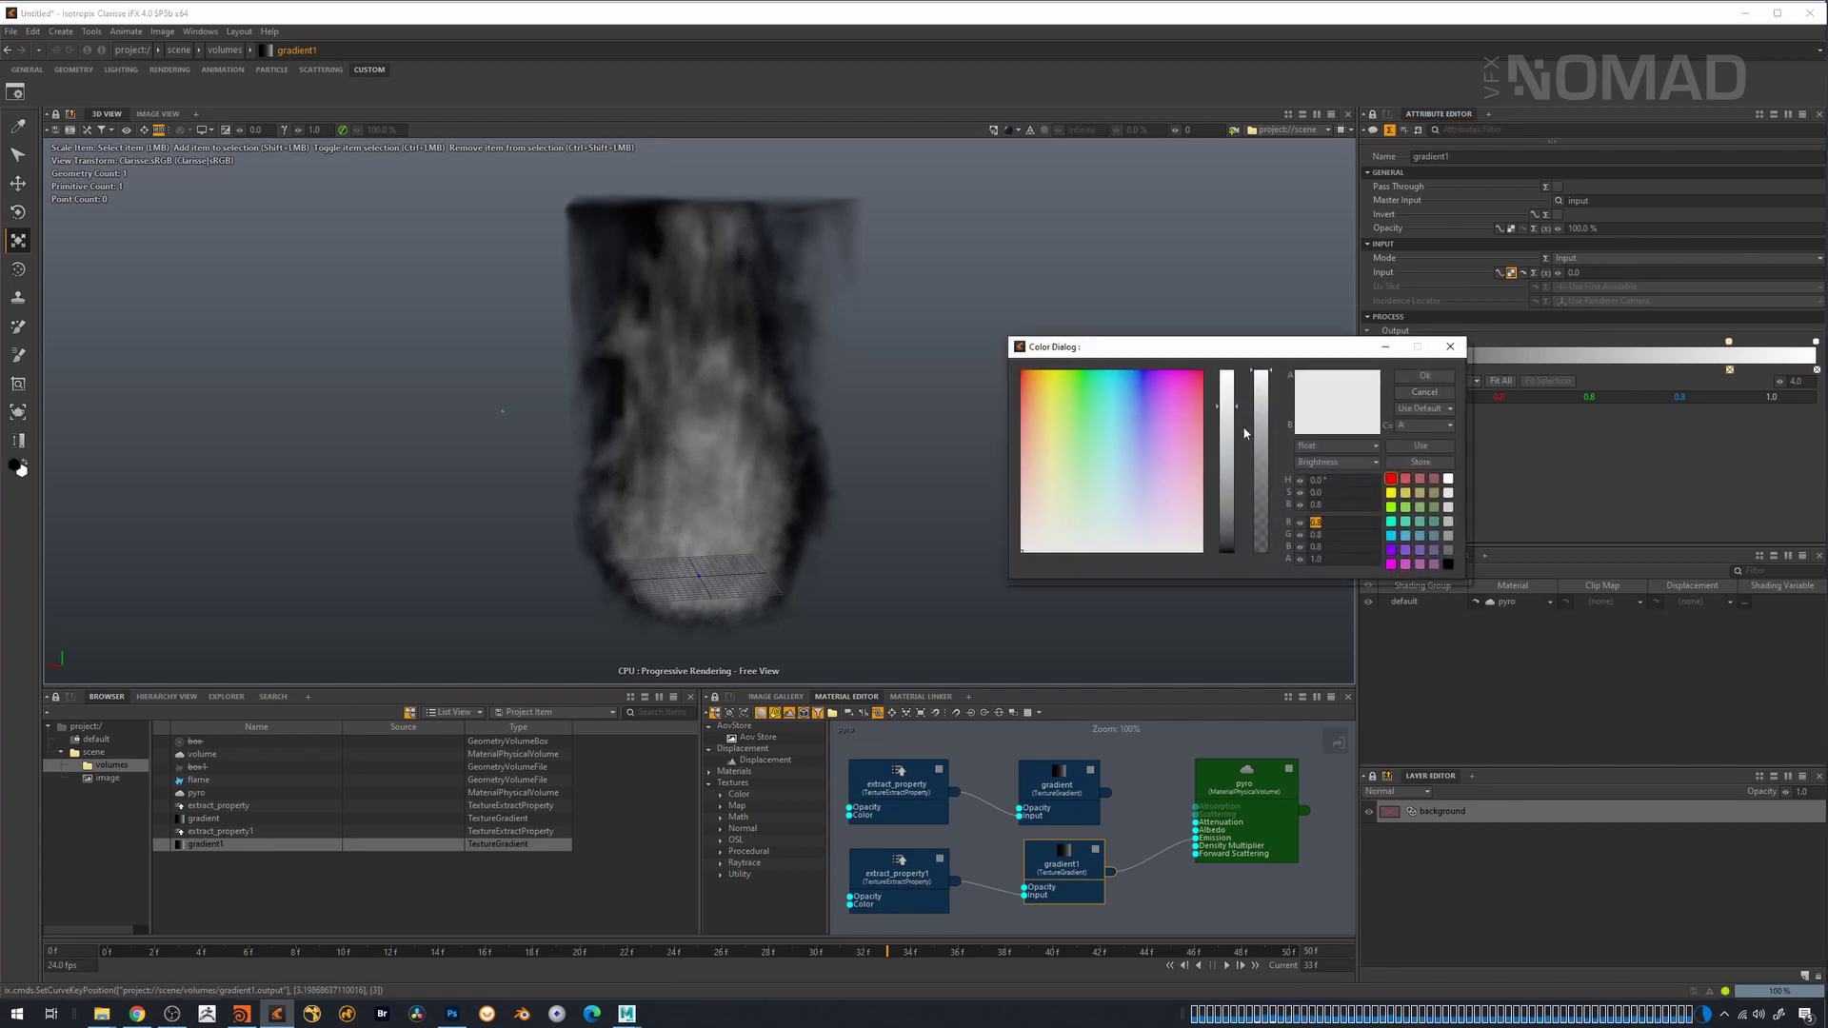
pyautogui.click(1054, 385)
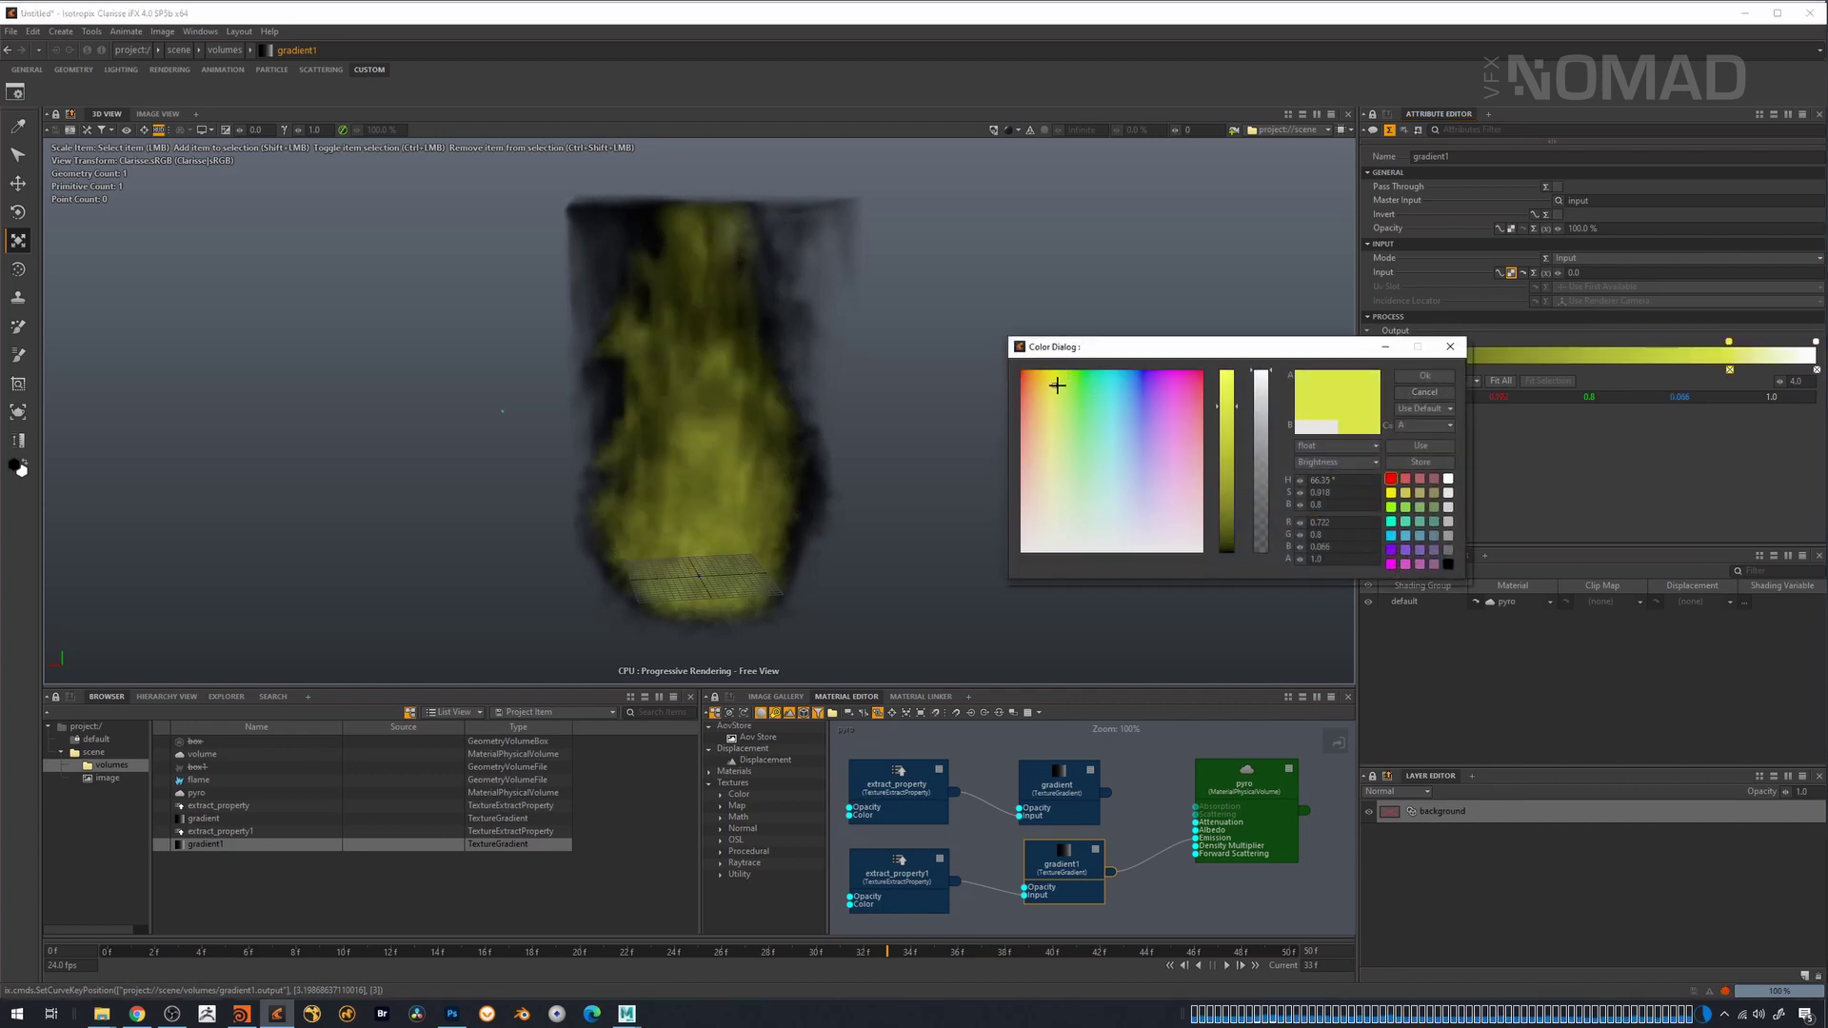
pyautogui.click(1426, 376)
# - Add another key to gradient1 at about 2.2 and colour it orange
pyautogui.click(1621, 359)
pyautogui.click(1446, 398)
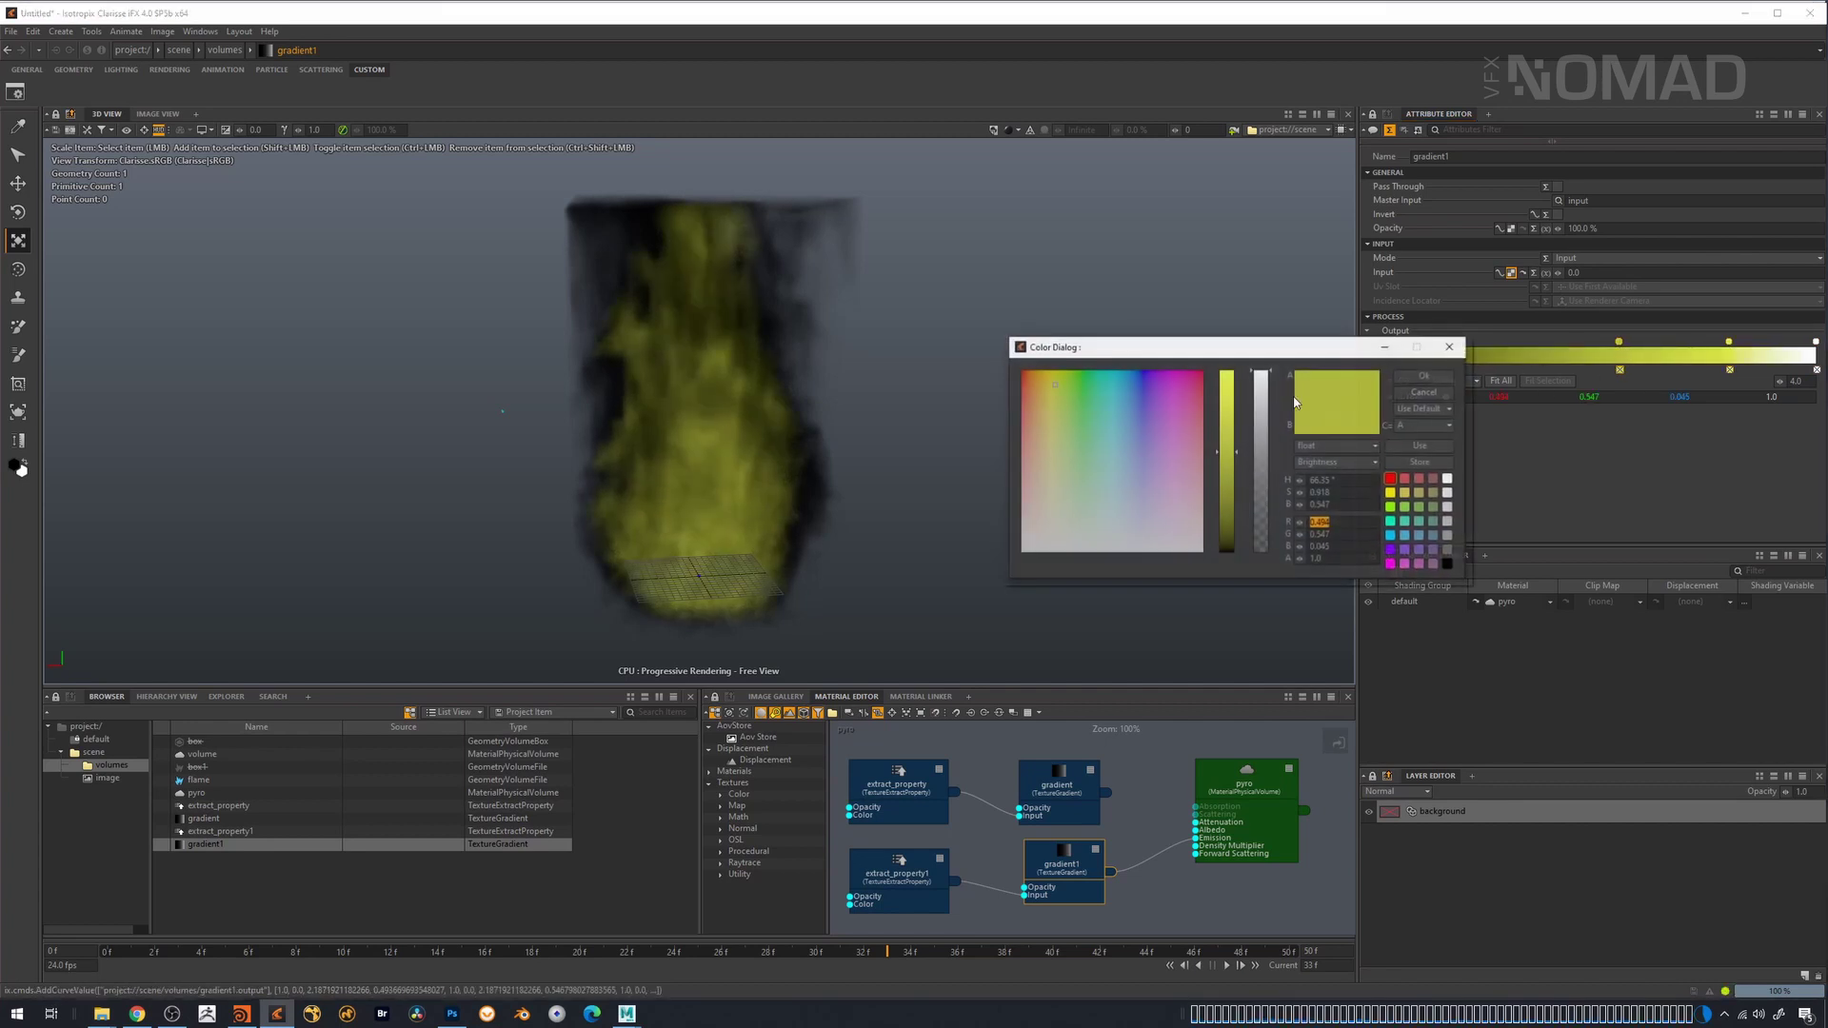
pyautogui.click(1035, 383)
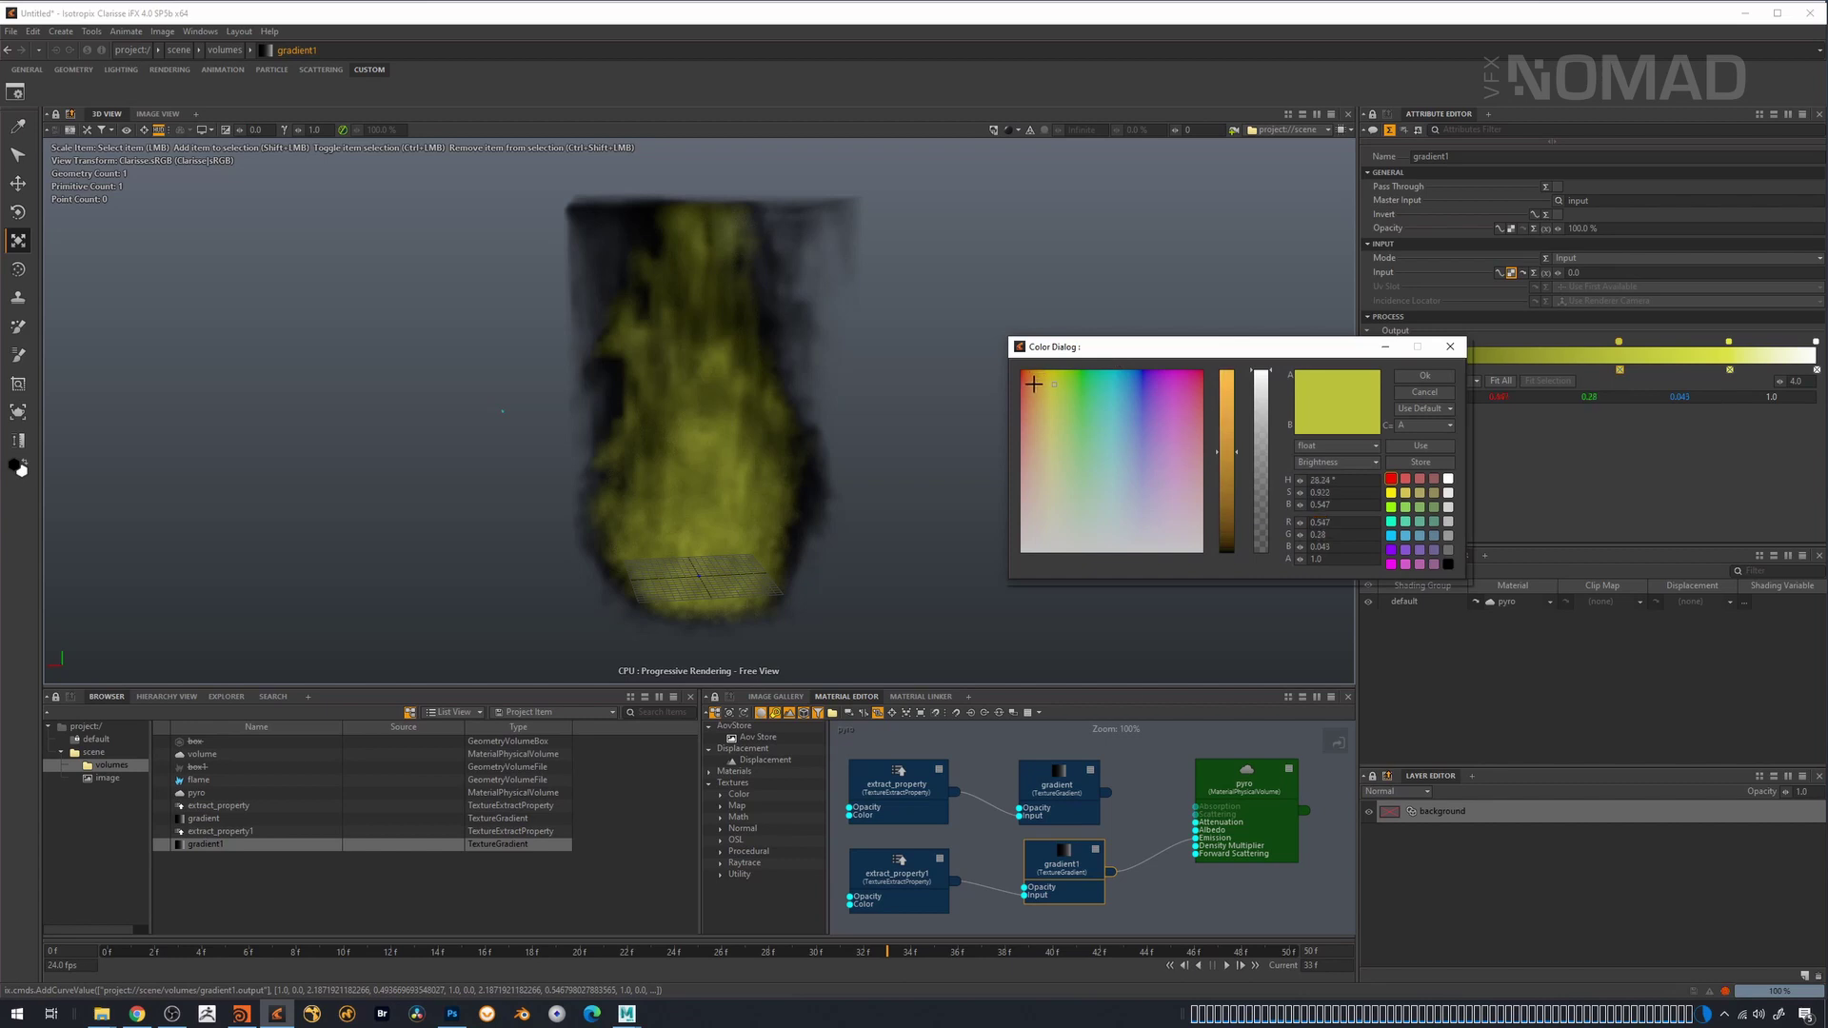
pyautogui.click(1422, 376)
# - Shift gradient1's orange key to about 0.7, the yellow key to about 1.4 and the white key to about 2.8
pyautogui.moveTo(1619, 343); pyautogui.dragTo(1579, 344)
pyautogui.moveTo(1729, 343); pyautogui.dragTo(1660, 349)
pyautogui.moveTo(1816, 342); pyautogui.dragTo(1458, 343)
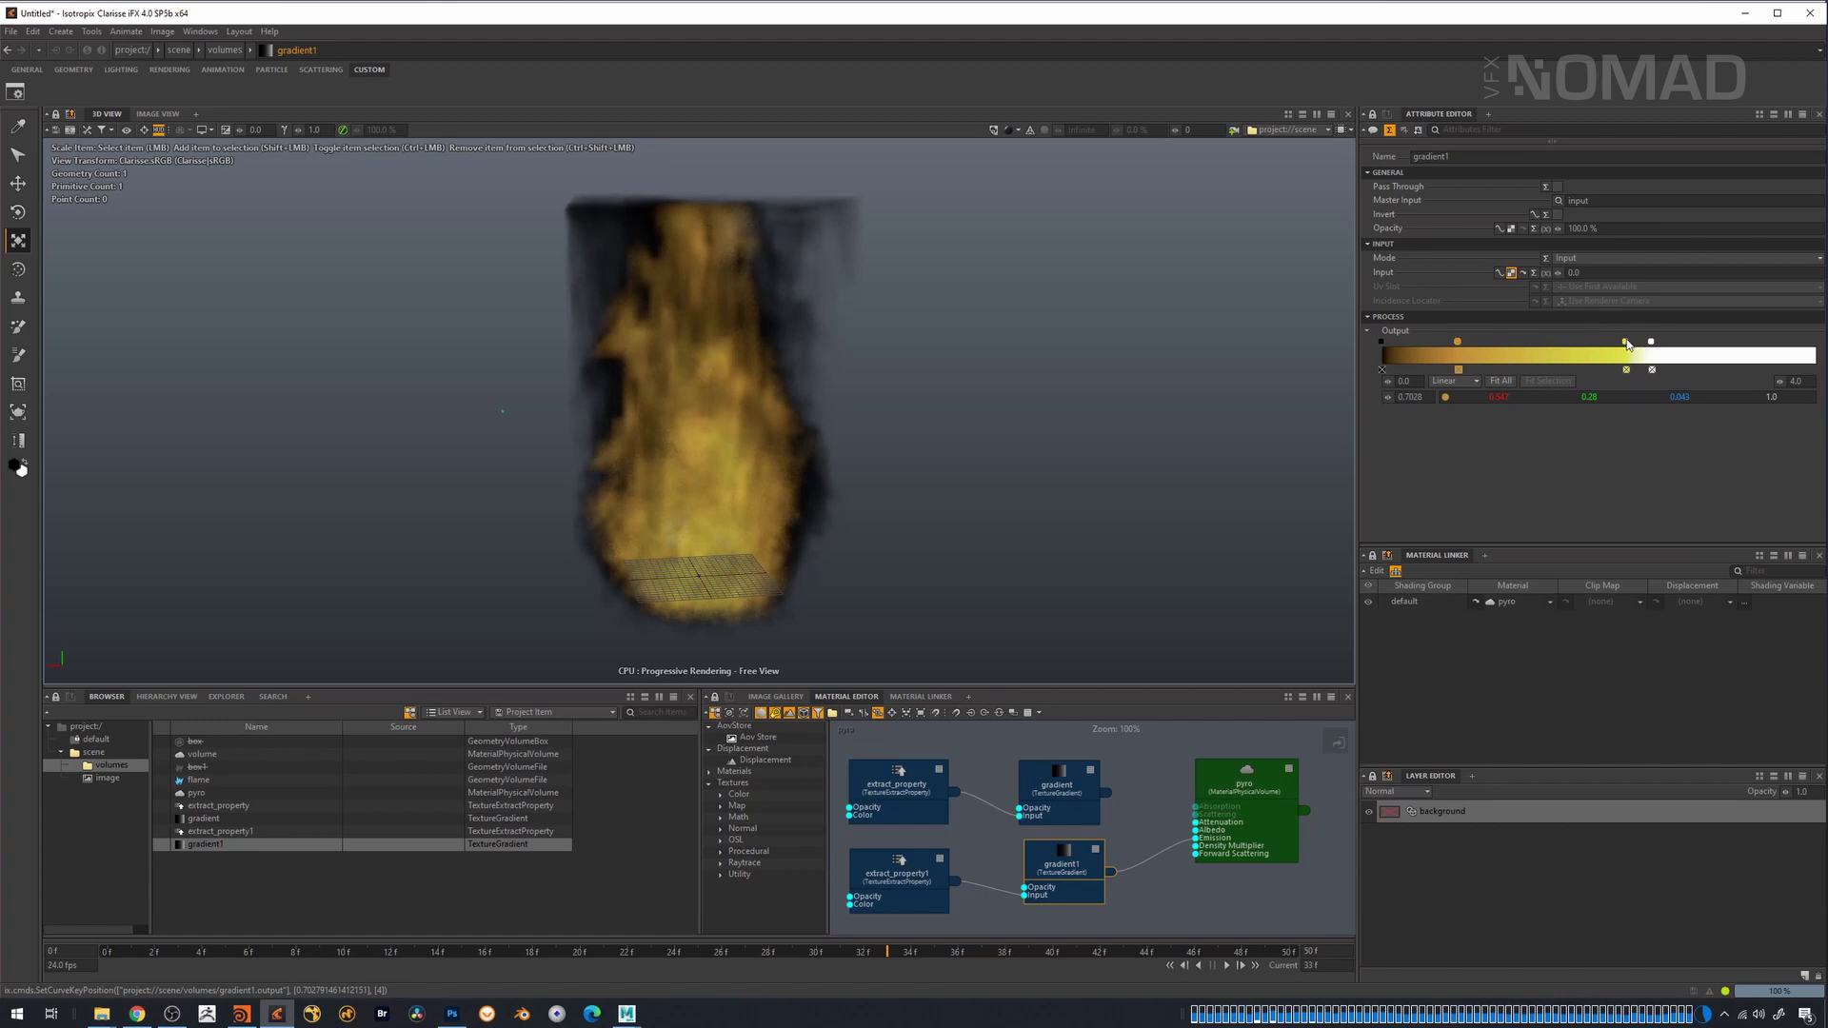
pyautogui.moveTo(1628, 343); pyautogui.dragTo(1522, 343)
pyautogui.moveTo(1576, 349); pyautogui.dragTo(1690, 343)
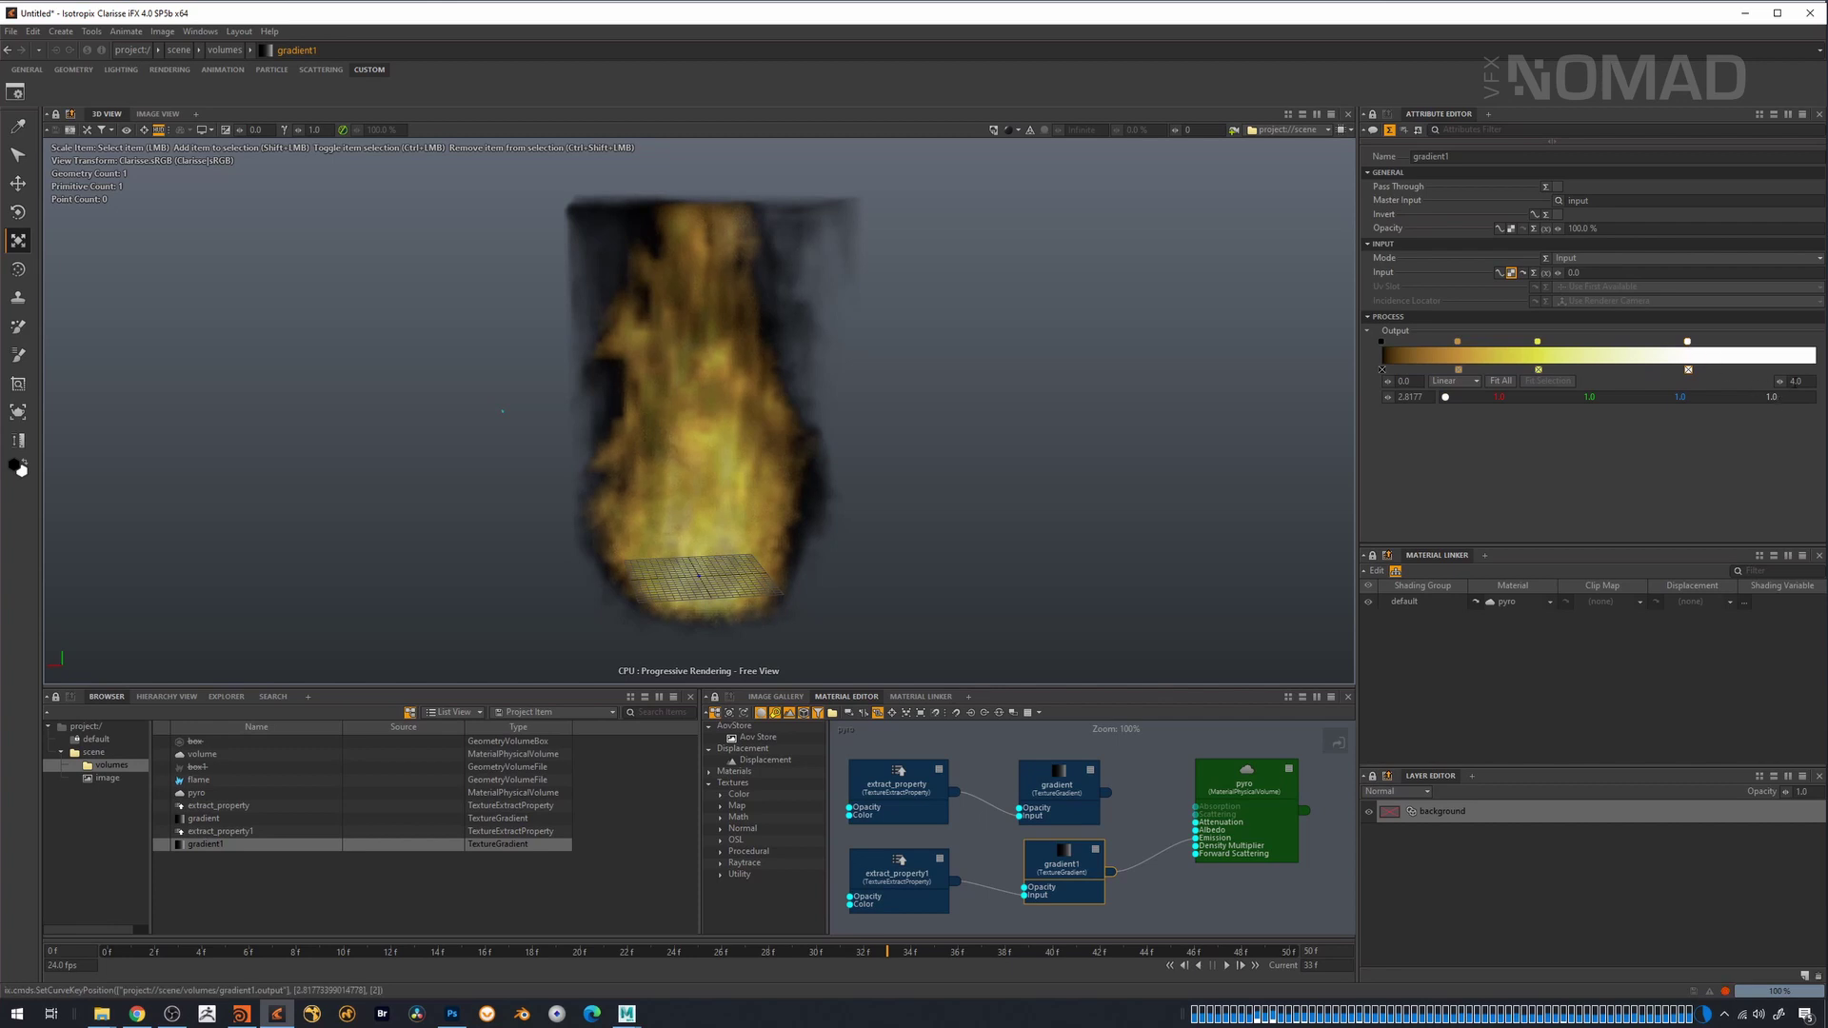
# - Try range ends of 32 and 3 on gradient1 with its upper keys moved higher, and return the range end to 4
pyautogui.write('32')
pyautogui.press('Tab')
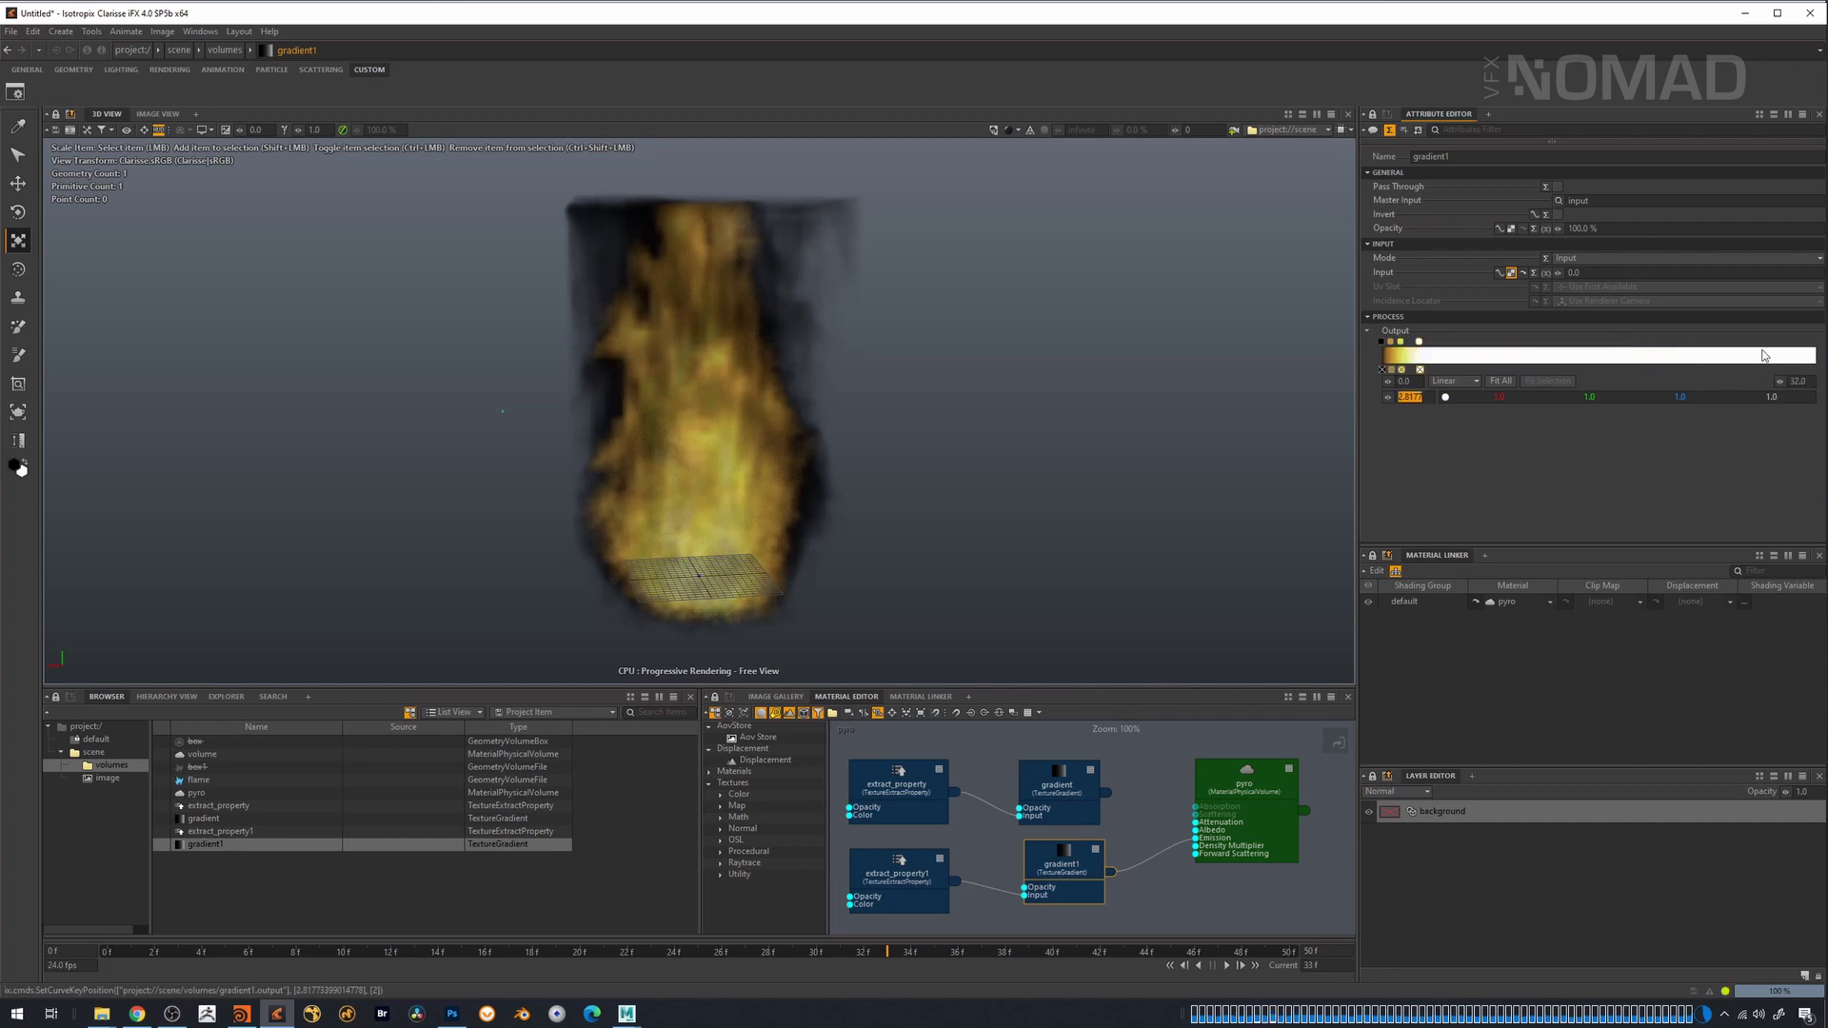
pyautogui.moveTo(1809, 382); pyautogui.dragTo(1814, 344)
pyautogui.write('3')
pyautogui.press('Tab')
pyautogui.moveTo(1589, 342); pyautogui.dragTo(1730, 352)
pyautogui.moveTo(1483, 346); pyautogui.dragTo(1658, 350)
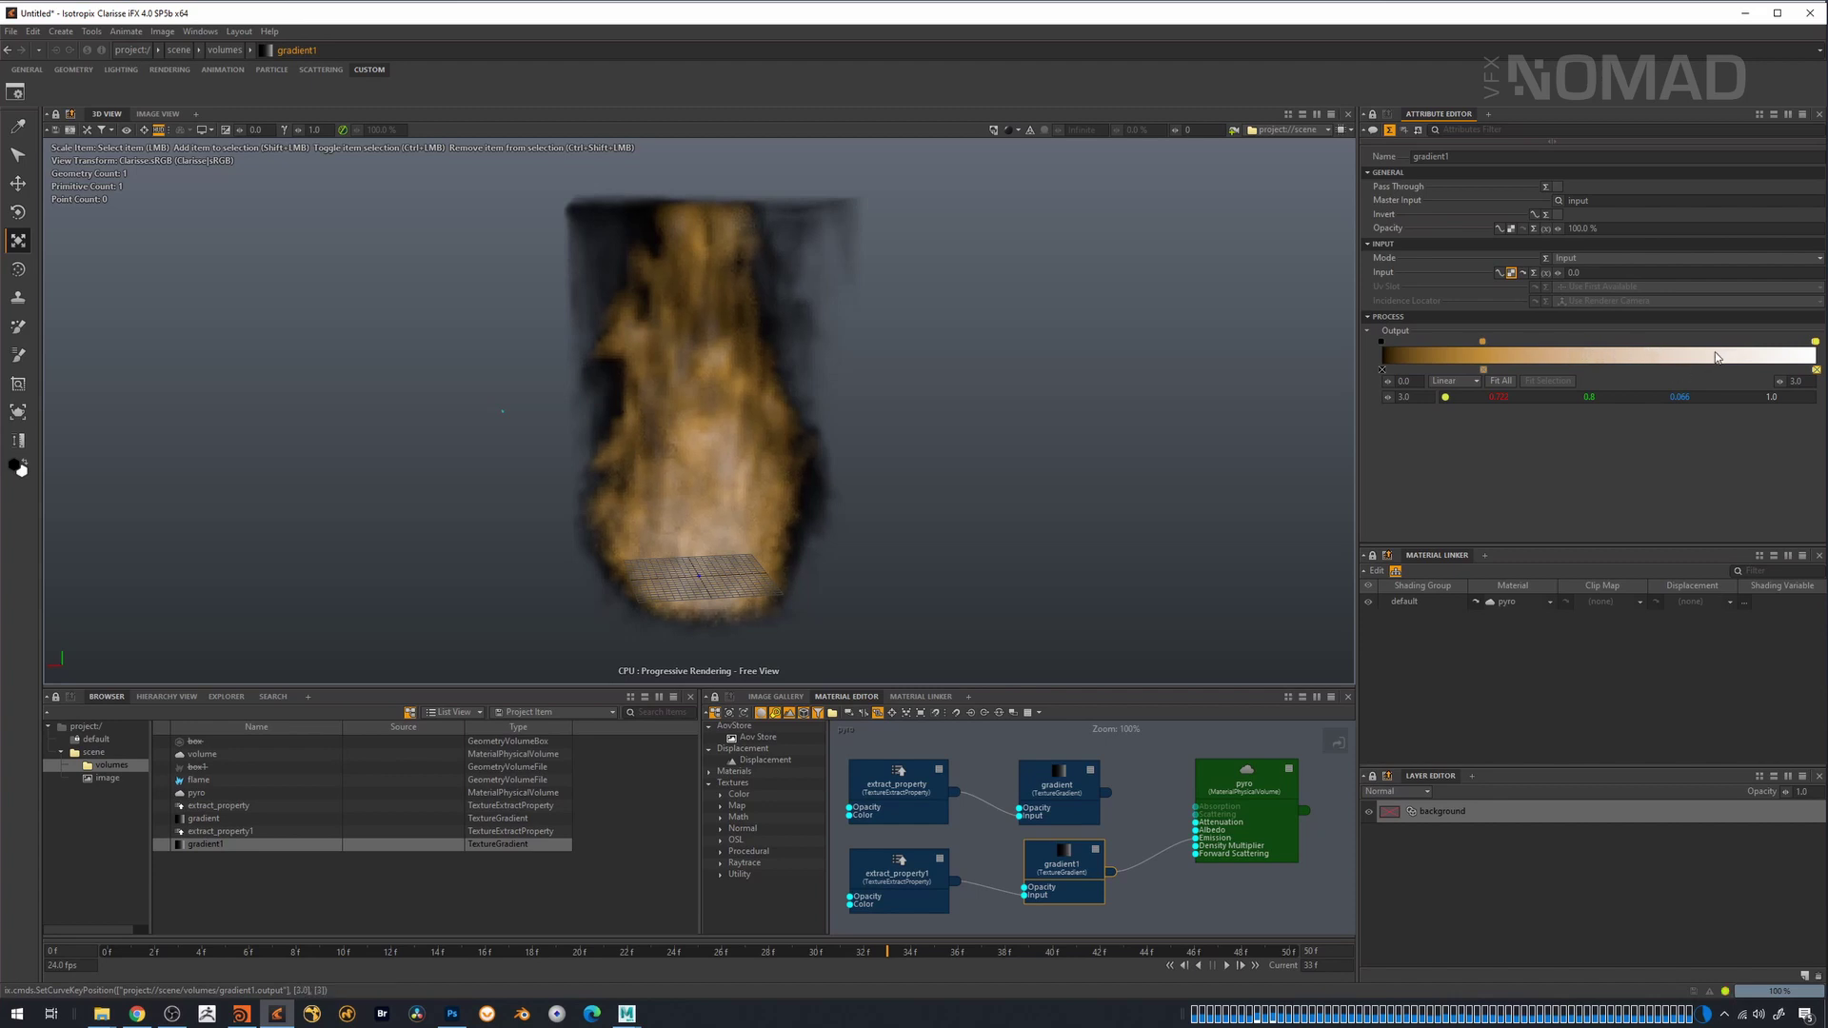
pyautogui.moveTo(1780, 384); pyautogui.dragTo(1683, 343)
pyautogui.write('4')
pyautogui.press('Return')
# - Set gradient1's range end to 3 and place the white key at 3, orange at about 1.6 and yellow at about 2.1
pyautogui.click(1794, 380)
pyautogui.write('3')
pyautogui.press('Tab')
pyautogui.moveTo(1783, 342); pyautogui.dragTo(1817, 344)
pyautogui.moveTo(1483, 342); pyautogui.dragTo(1612, 342)
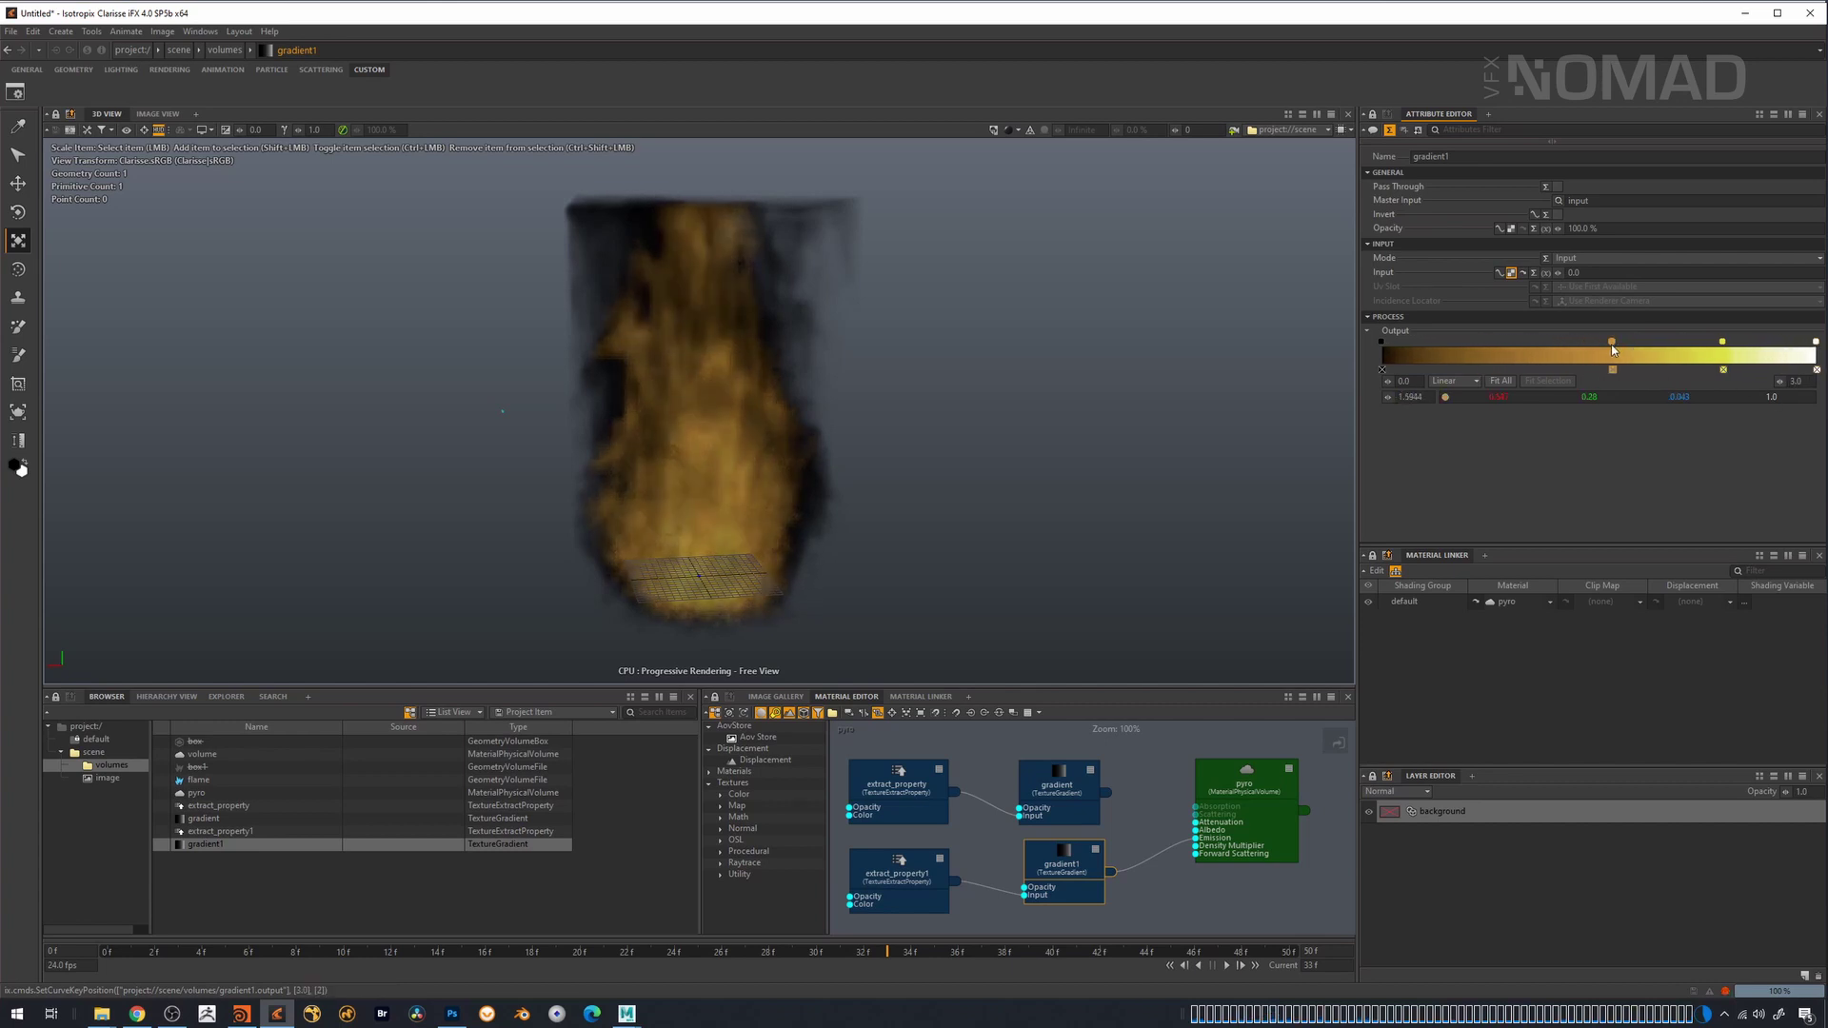
pyautogui.moveTo(1723, 342)
pyautogui.mouseDown()
pyautogui.moveTo(1763, 343)
pyautogui.moveTo(1688, 343)
pyautogui.mouseUp()
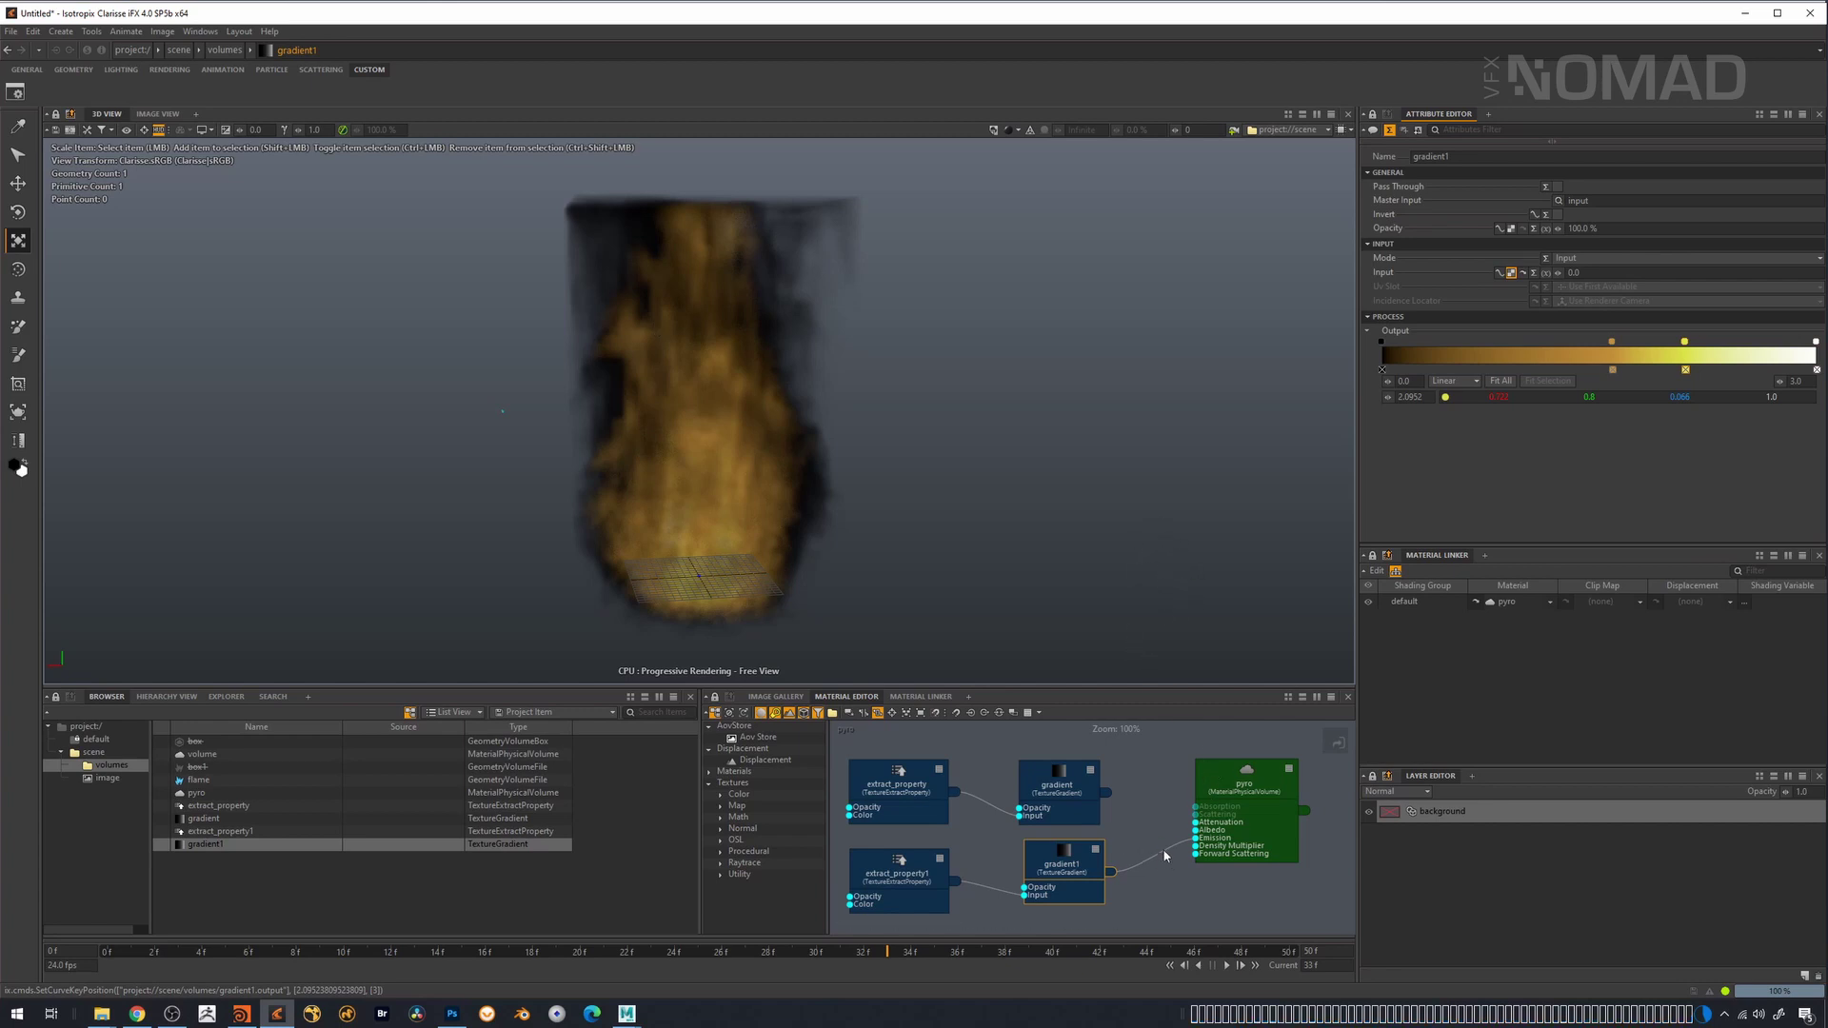
# - Move the first gradient node up and add a third TextureGradient between it and gradient1
pyautogui.moveTo(1054, 776); pyautogui.dragTo(1063, 731)
pyautogui.click(1073, 806)
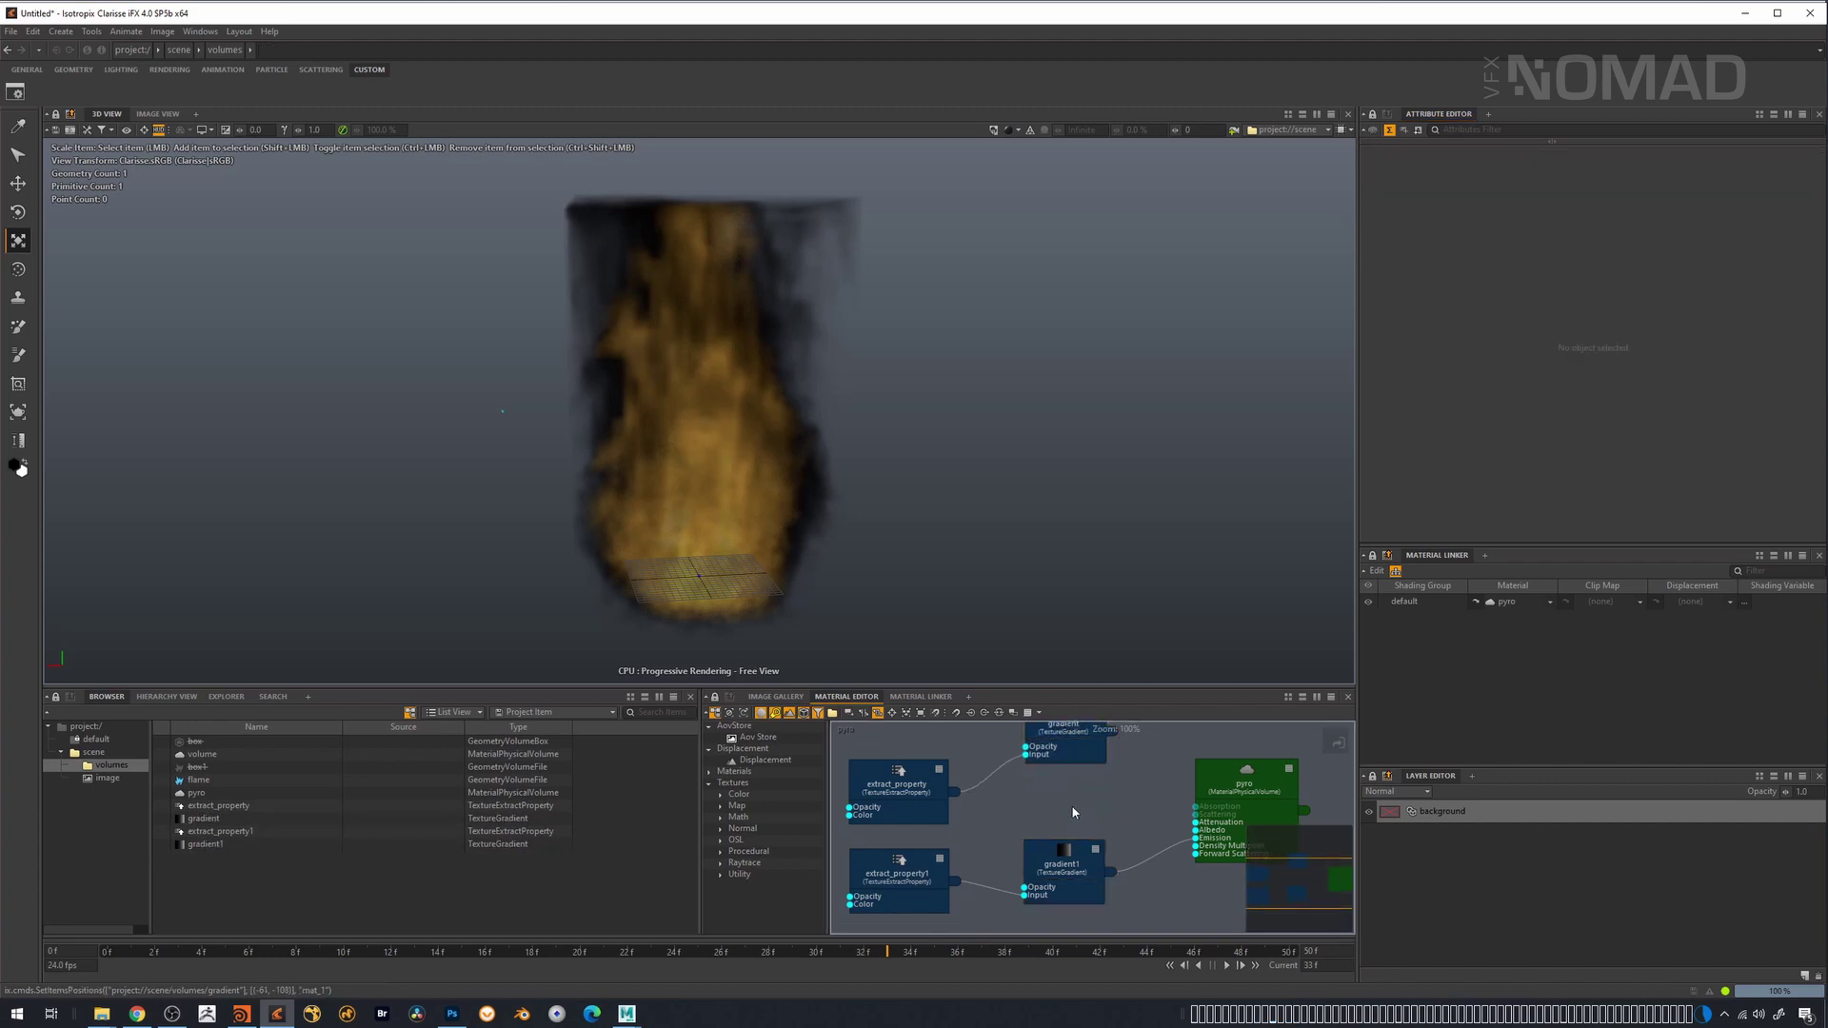
pyautogui.press('Tab')
pyautogui.write('grad')
pyautogui.press('Down')
pyautogui.press('Return')
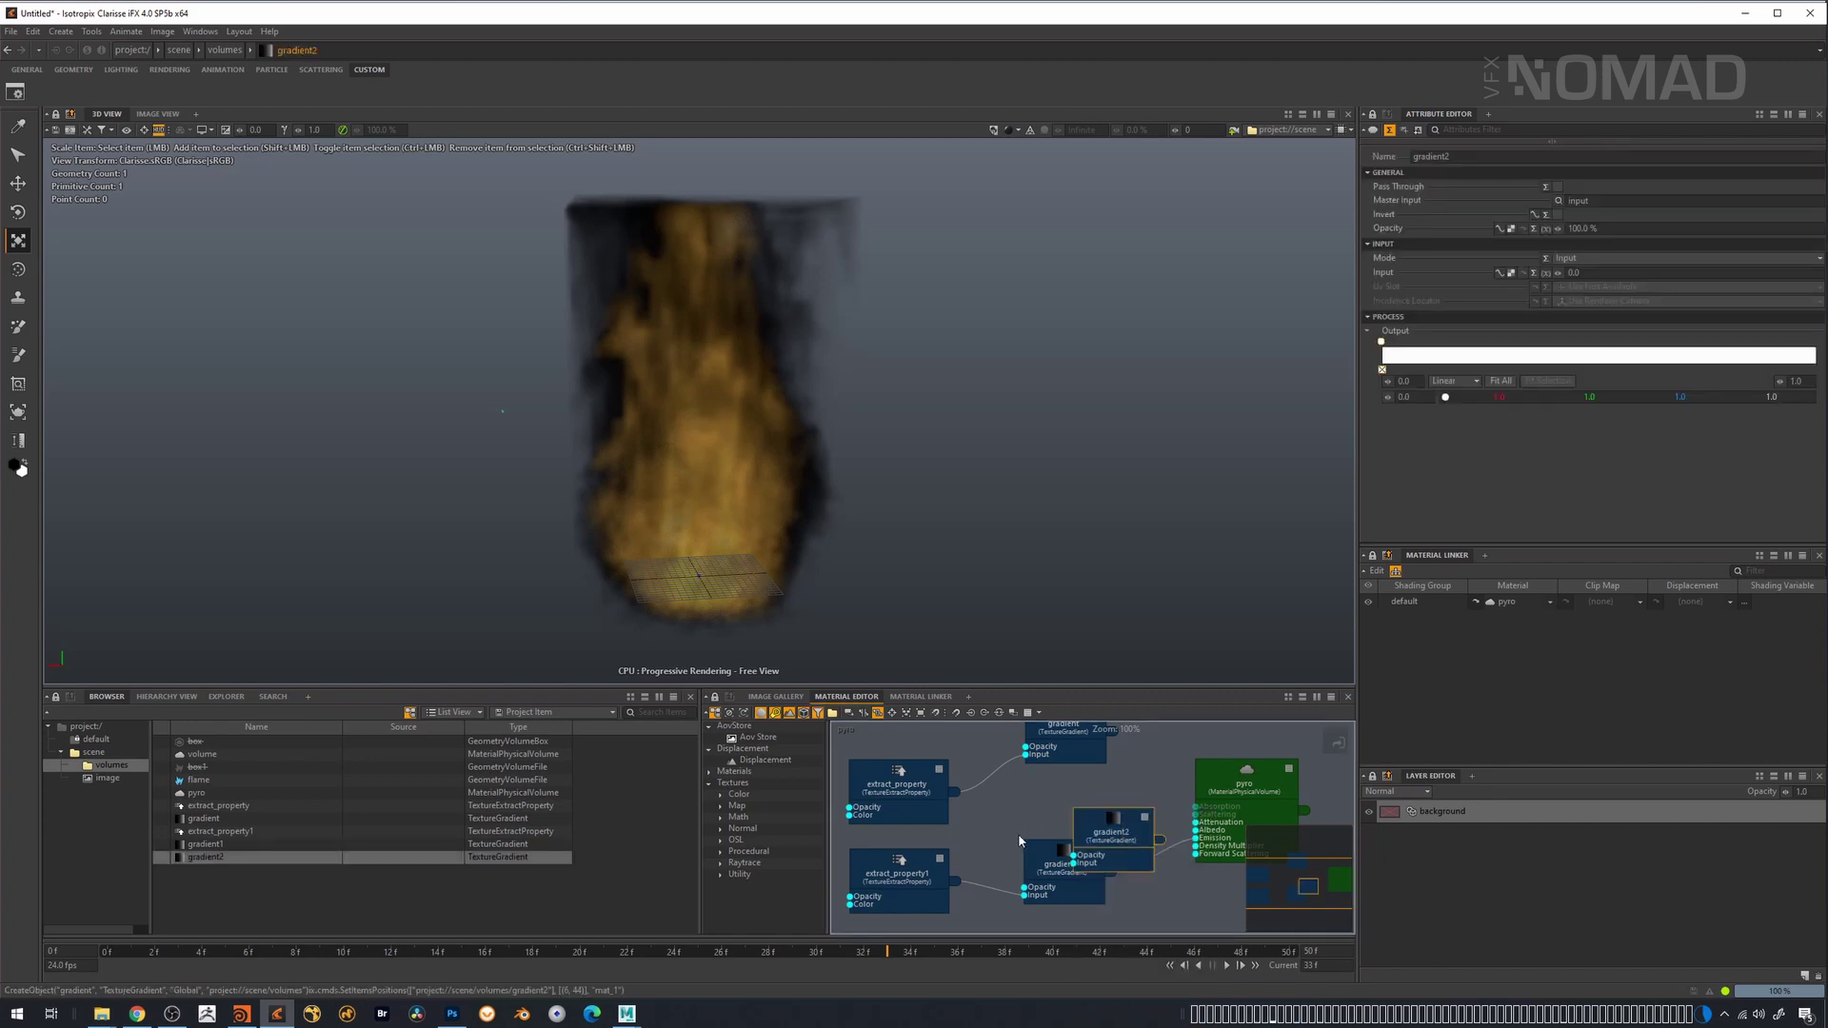
pyautogui.moveTo(1120, 815); pyautogui.dragTo(1073, 783)
# - Set gradient2's range end to 10 and place a white key at 10
pyautogui.click(1074, 754)
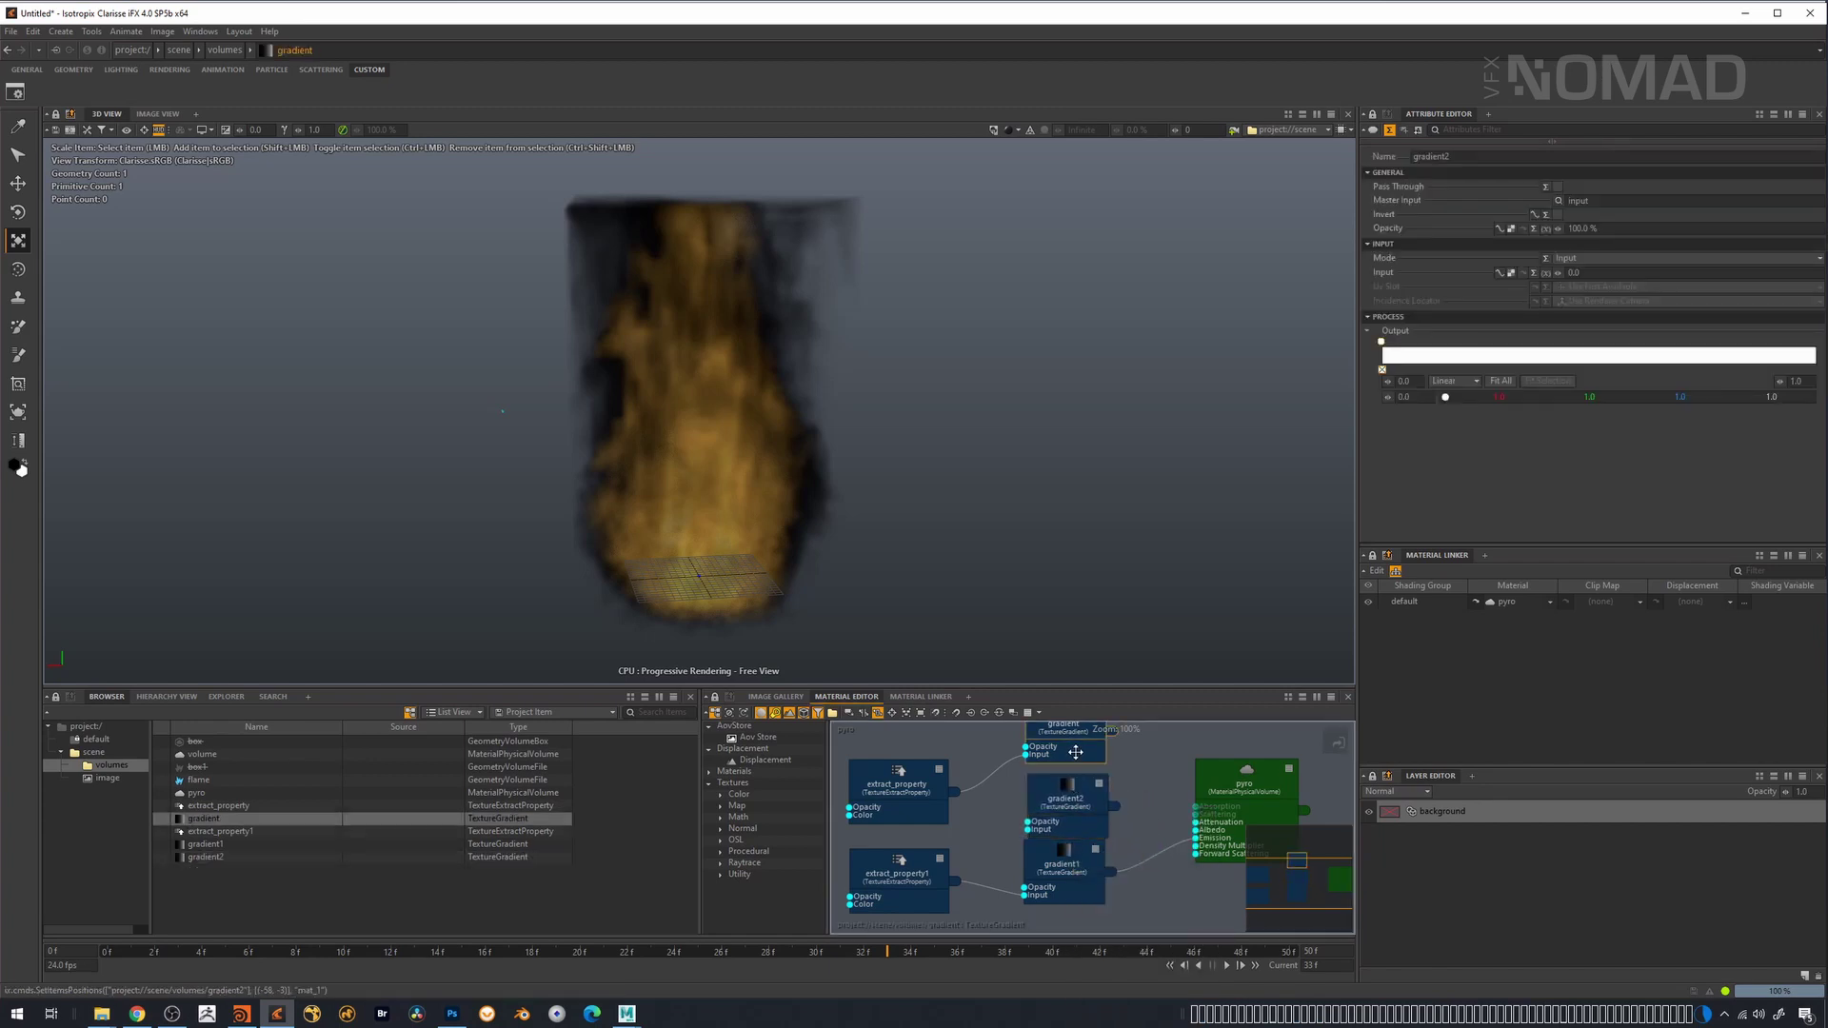
pyautogui.click(1082, 798)
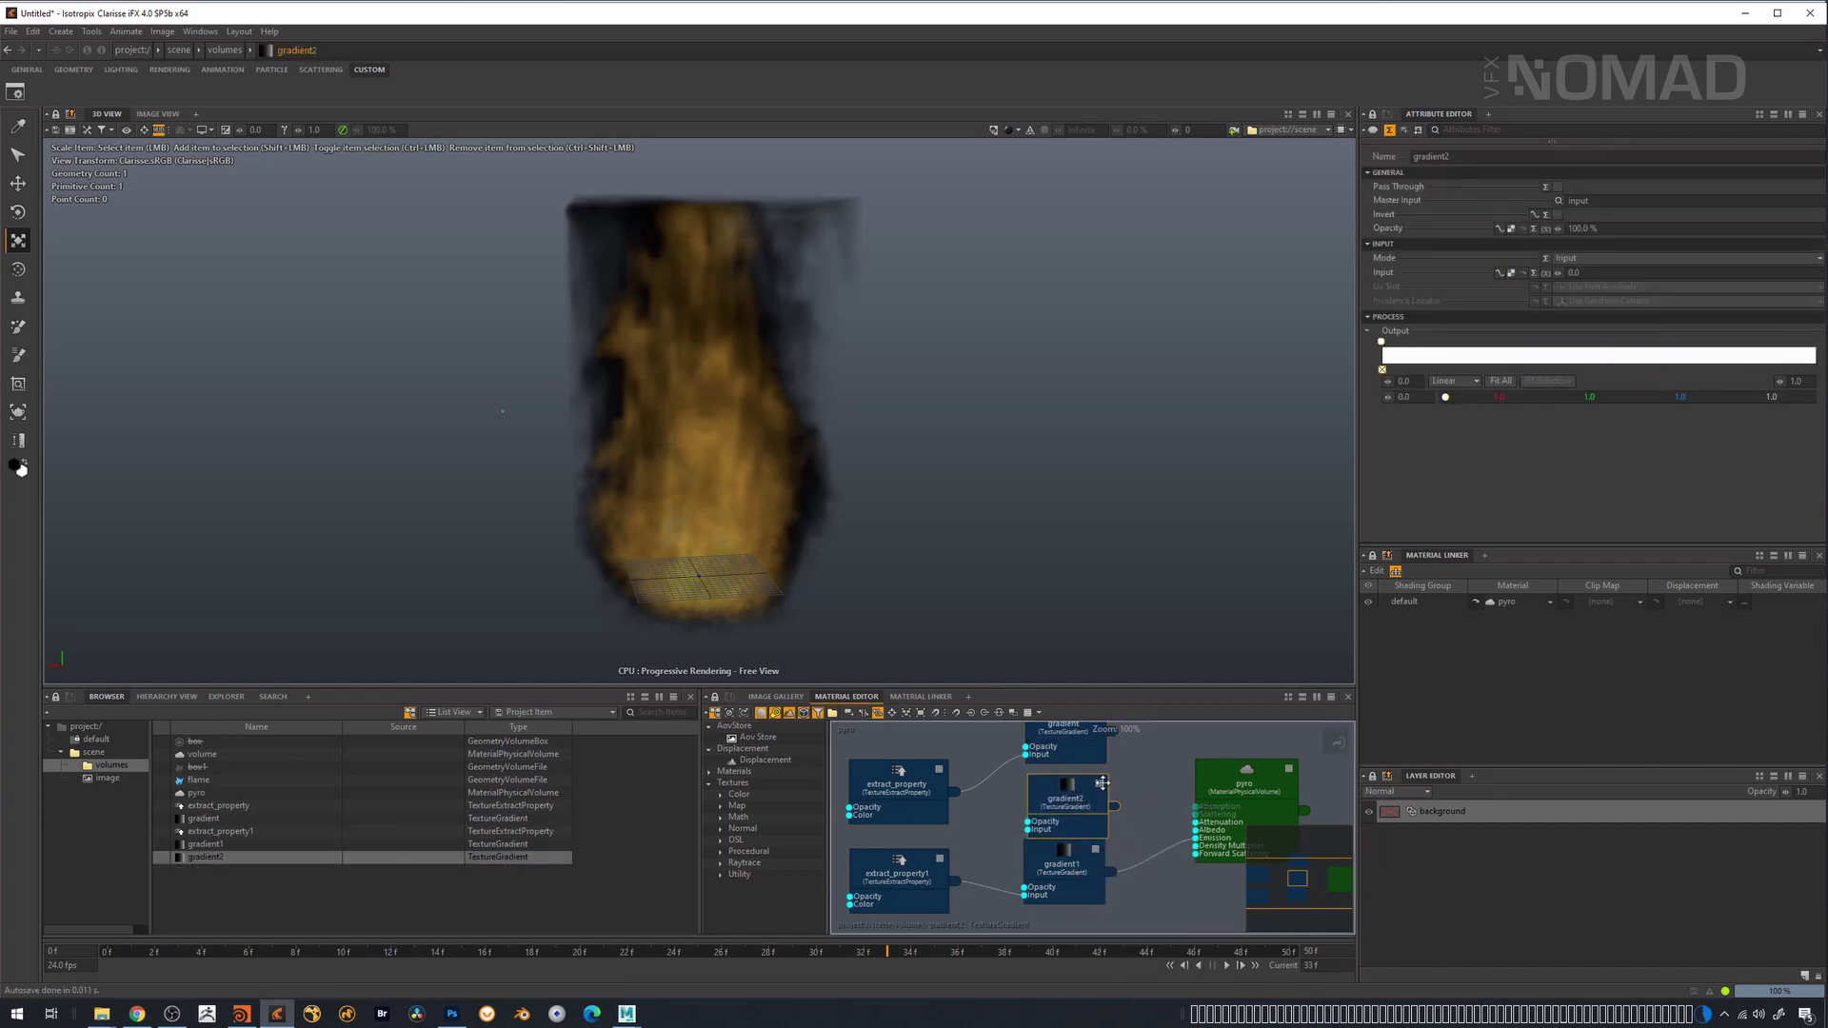
pyautogui.click(1794, 382)
pyautogui.write('10')
pyautogui.press('Tab')
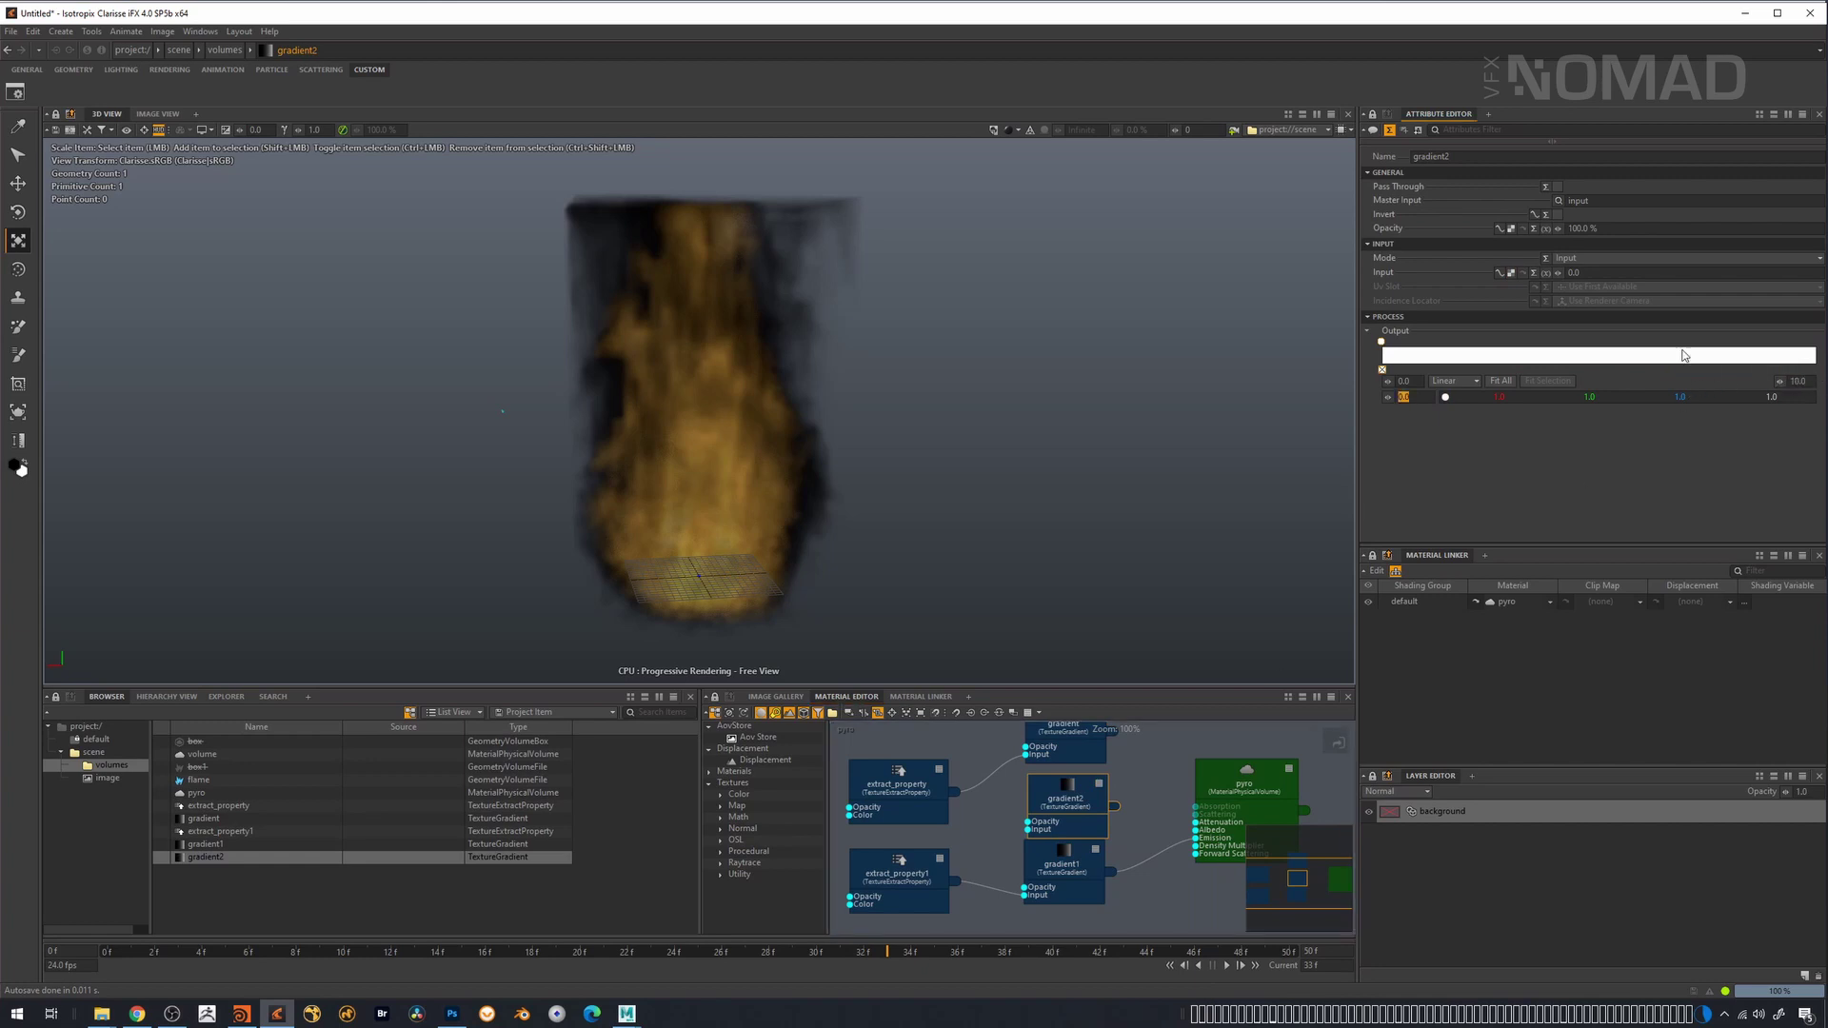
pyautogui.write('10')
pyautogui.press('Return')
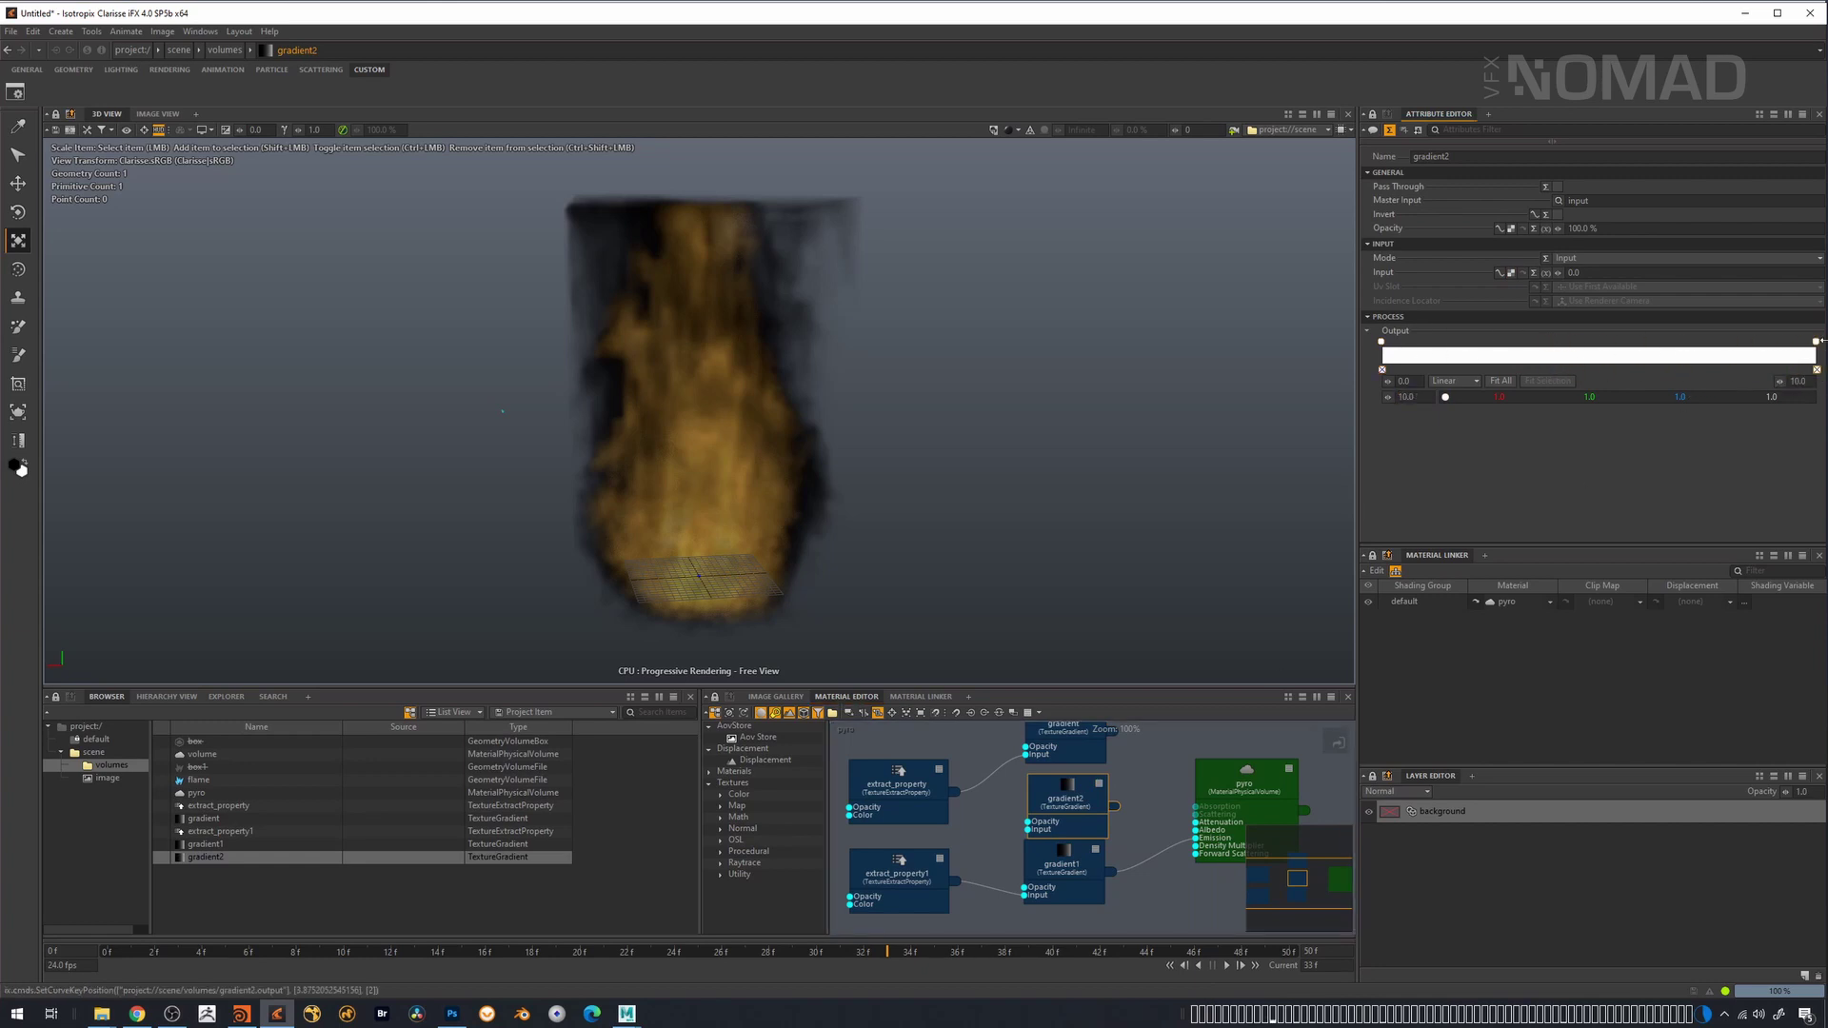
# - Recolour gradient2's key at 0 to black
pyautogui.click(1385, 352)
pyautogui.click(1446, 397)
pyautogui.moveTo(1227, 381); pyautogui.dragTo(1226, 549)
pyautogui.click(1438, 380)
# - Feed extract_property into gradient2, connect gradient2 to the pyro material's density multiplier, and inspect the flame
pyautogui.moveTo(1062, 817); pyautogui.dragTo(1067, 809)
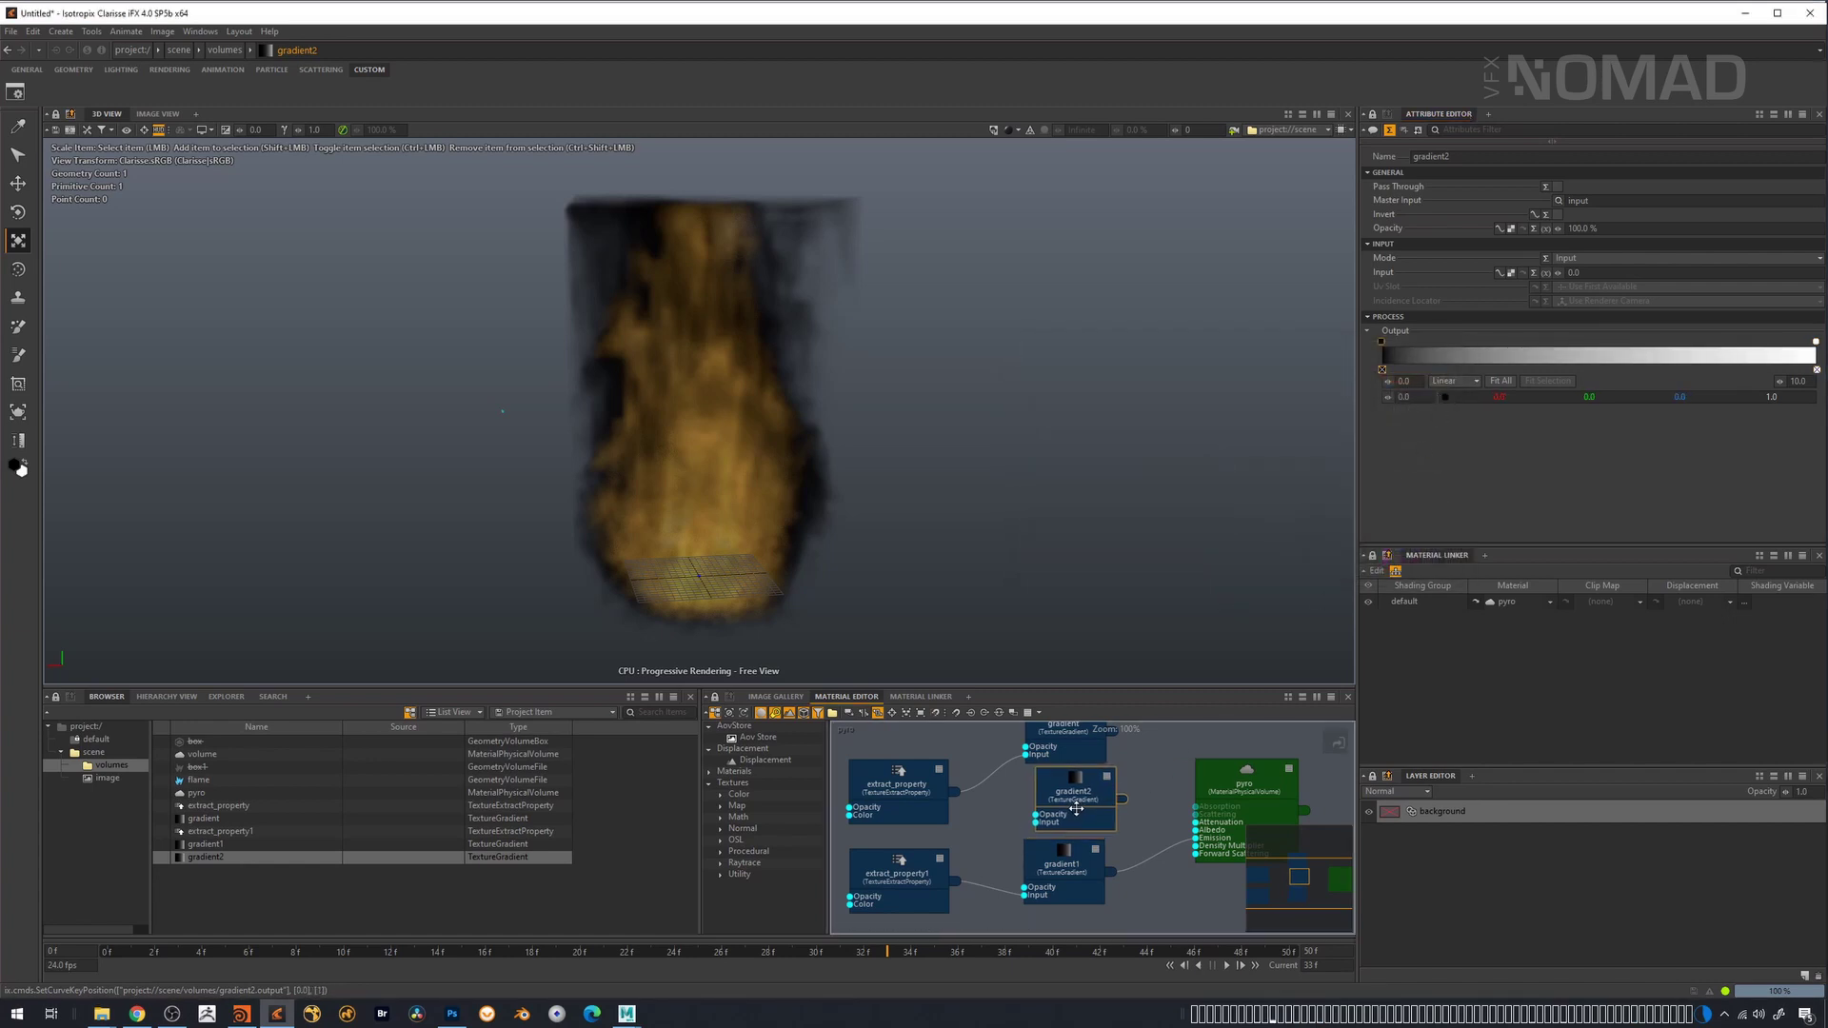
pyautogui.moveTo(955, 792); pyautogui.dragTo(1196, 846)
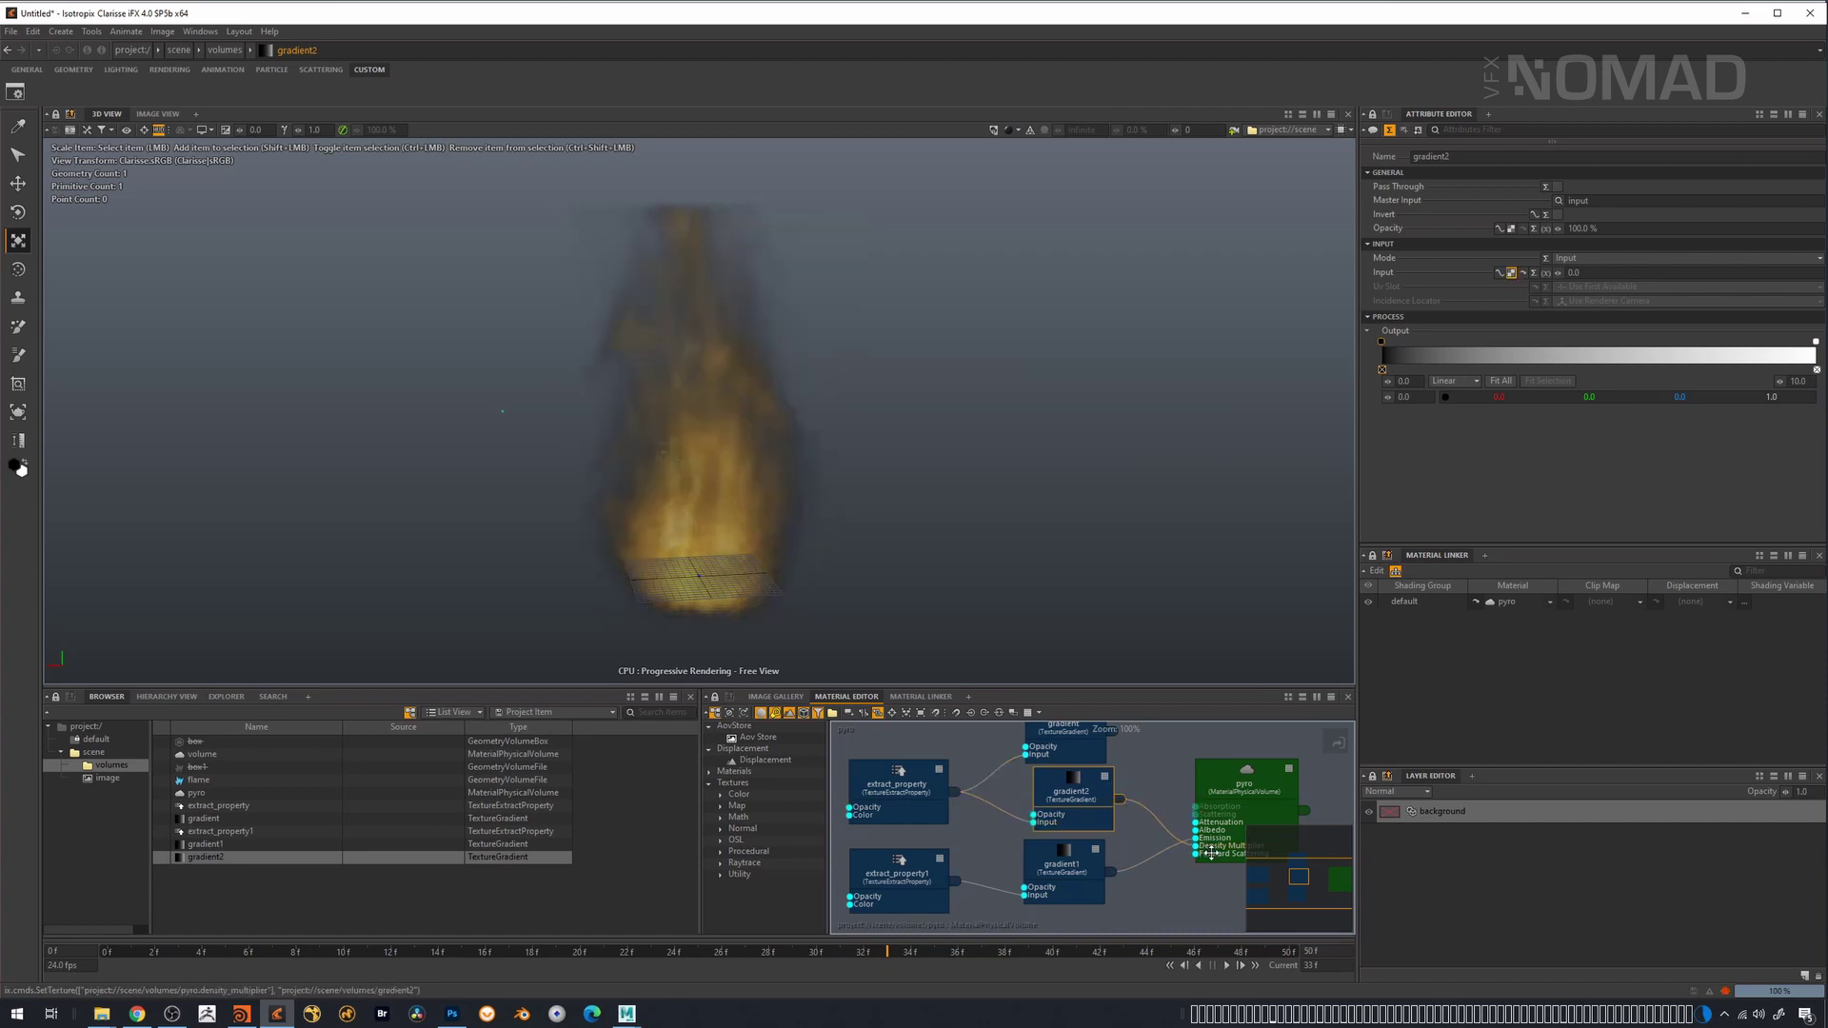
pyautogui.keyDown('alt'); pyautogui.moveTo(885, 523); pyautogui.dragTo(733, 298); pyautogui.keyUp('alt')
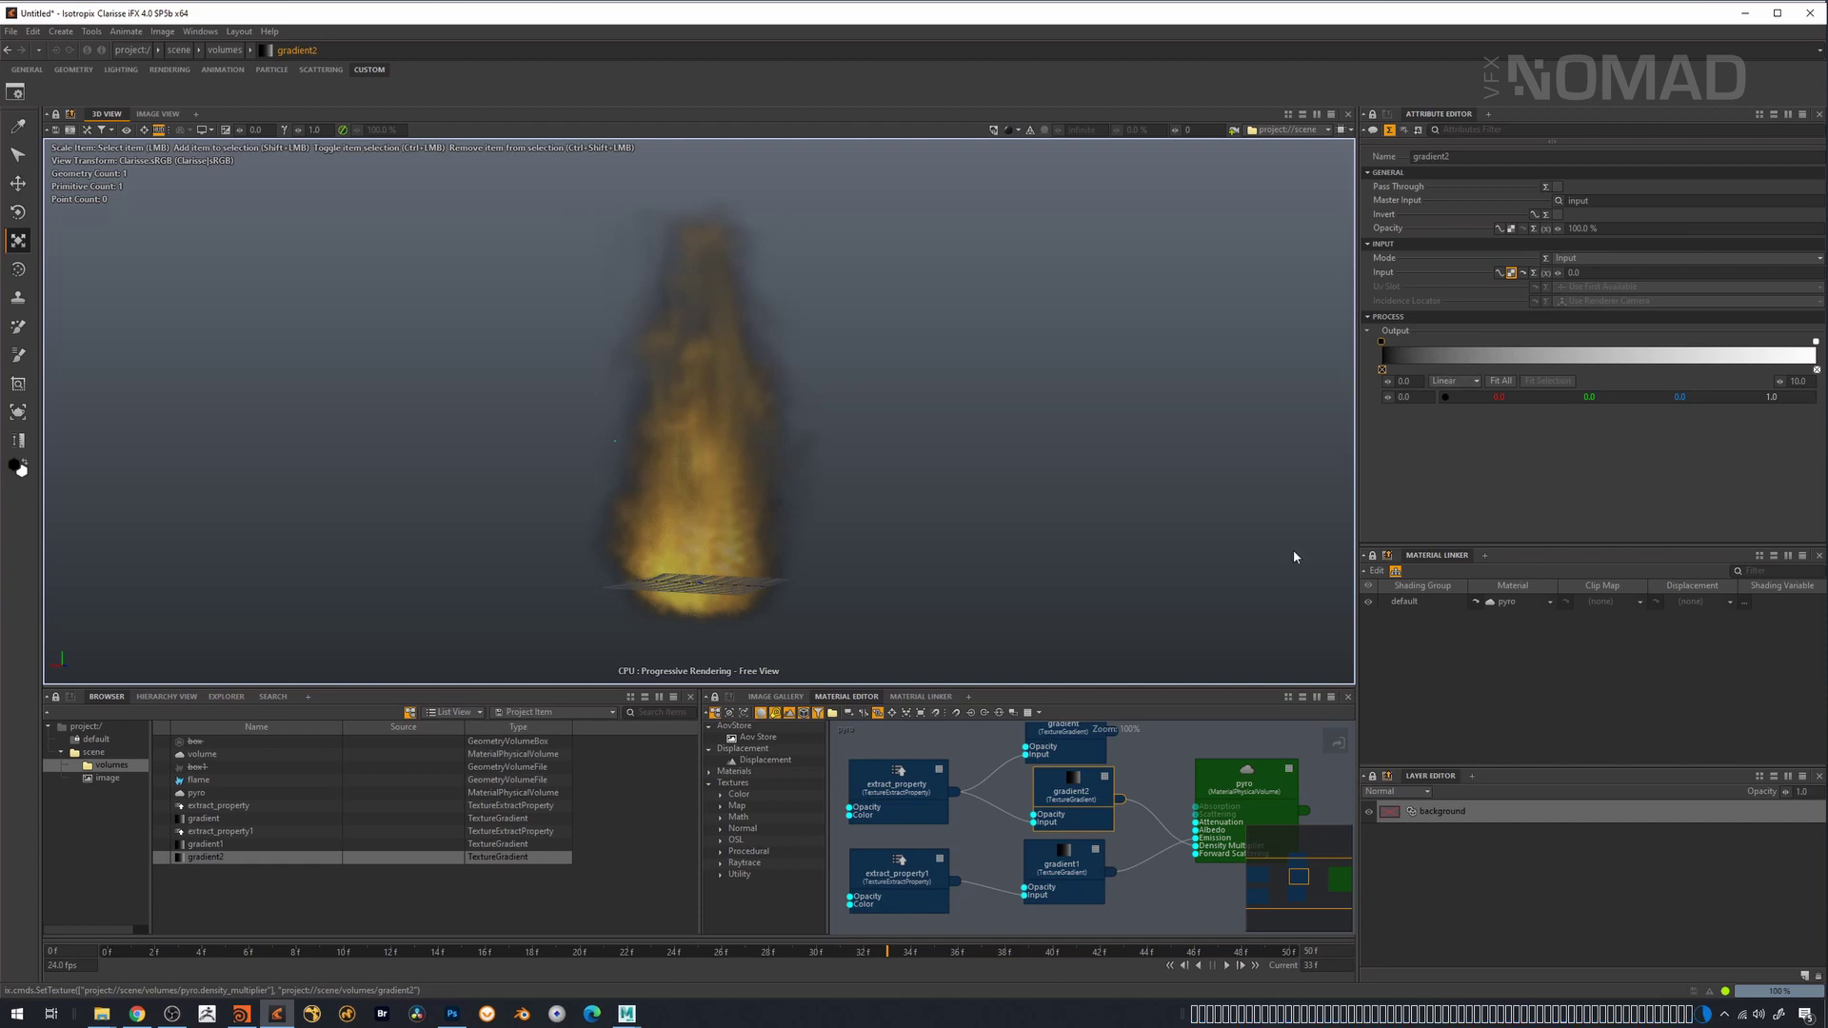
# - Review the settings of extract_property and gradient2, and slightly reposition the gradient2 and pyro nodes
pyautogui.click(933, 770)
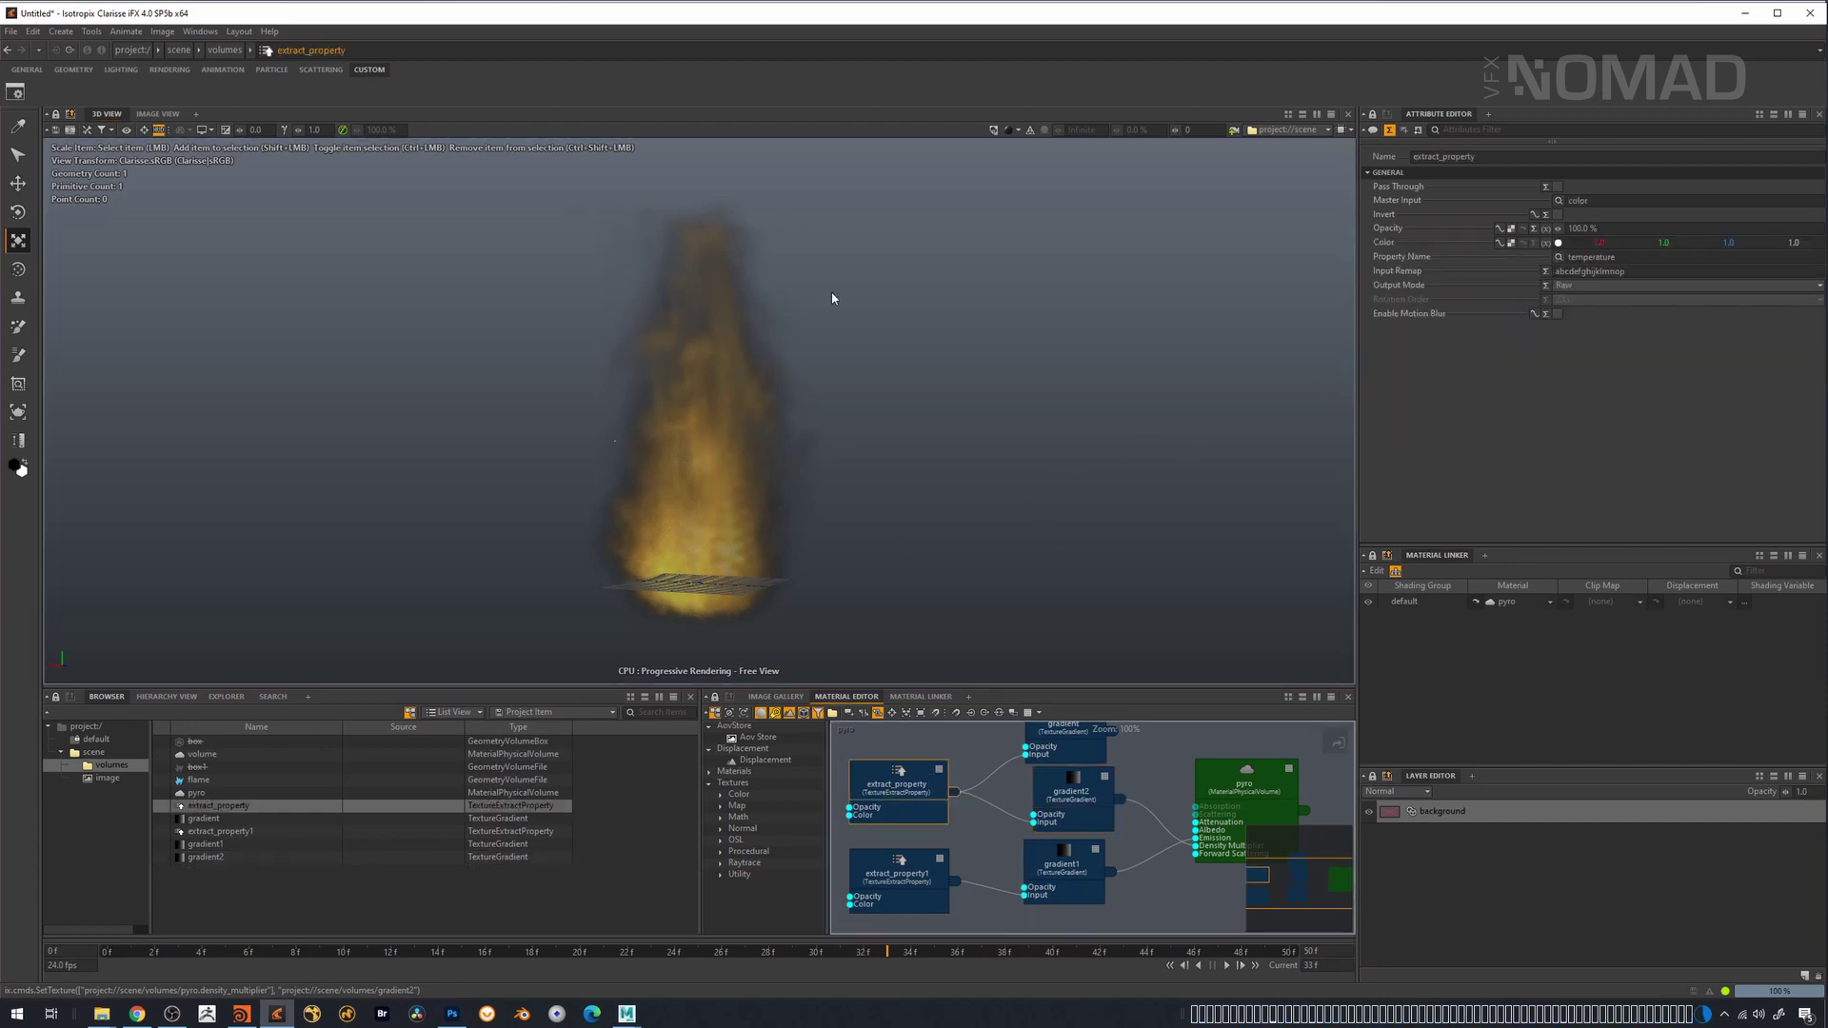
pyautogui.click(1082, 789)
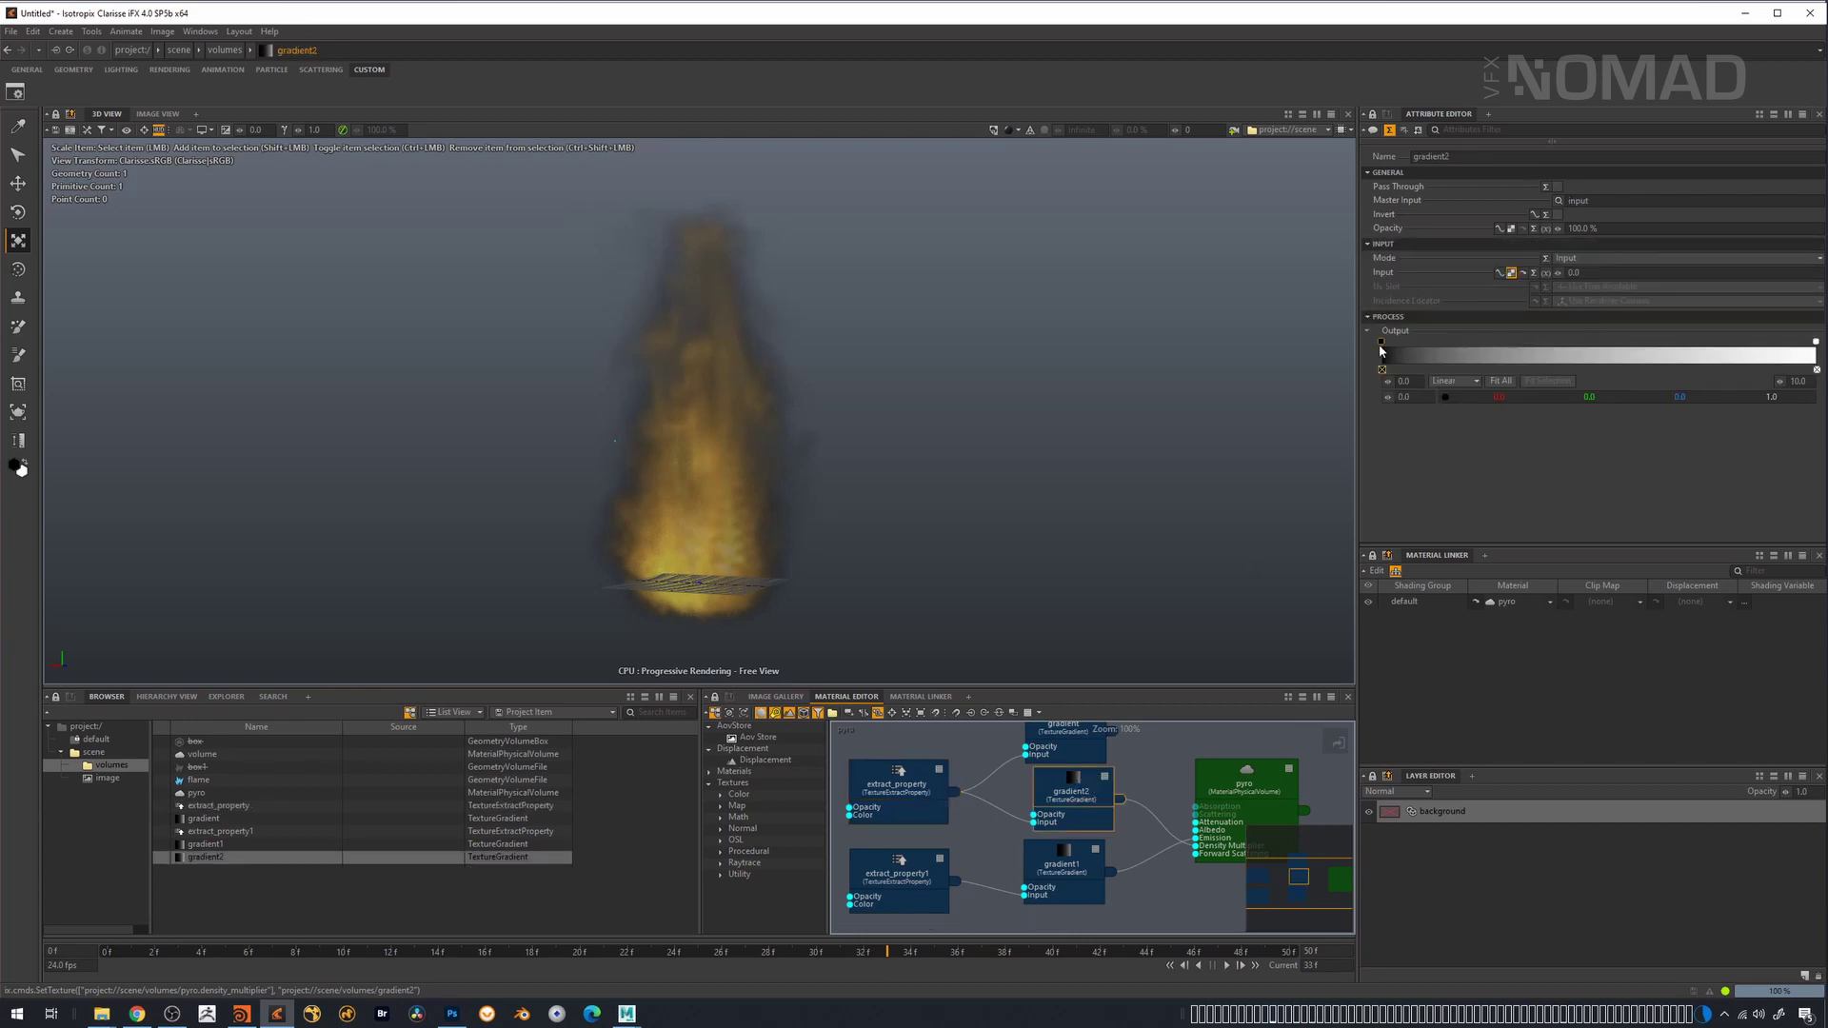
pyautogui.moveTo(1078, 803); pyautogui.dragTo(1057, 801)
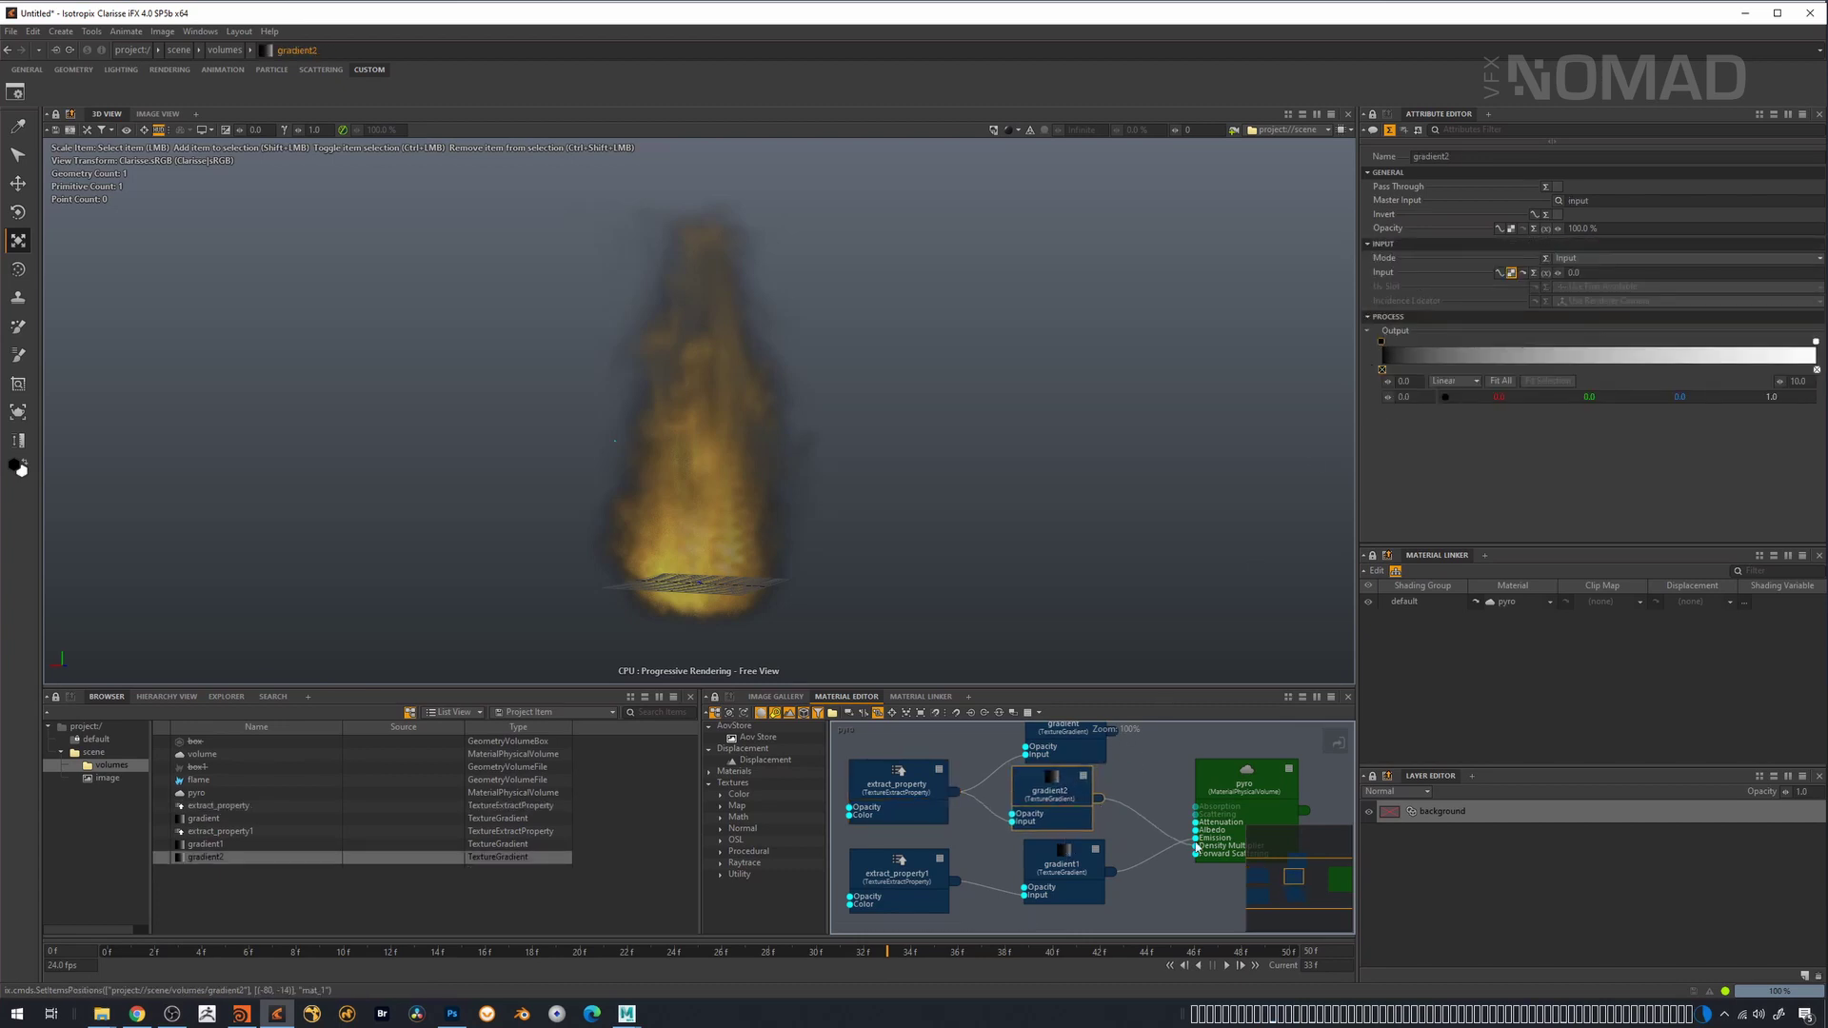
pyautogui.moveTo(1245, 779)
pyautogui.mouseDown()
pyautogui.moveTo(1223, 759)
pyautogui.moveTo(1248, 798)
pyautogui.mouseUp()
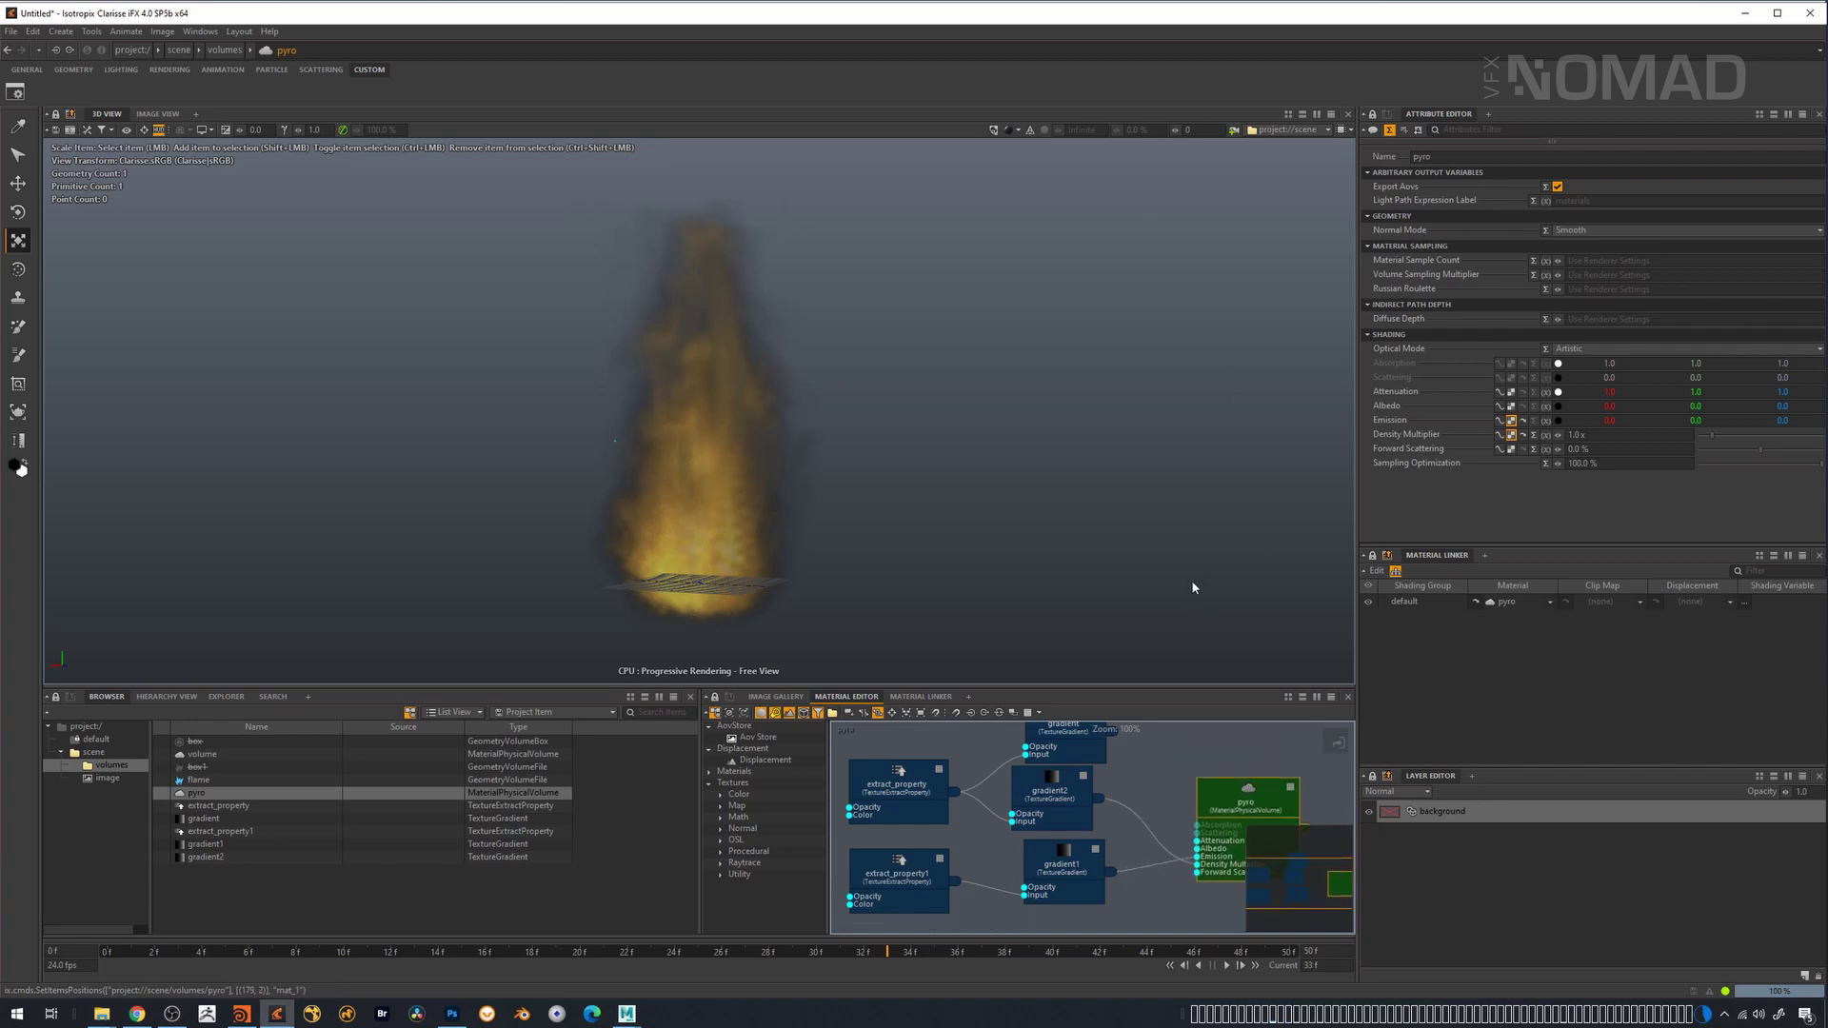